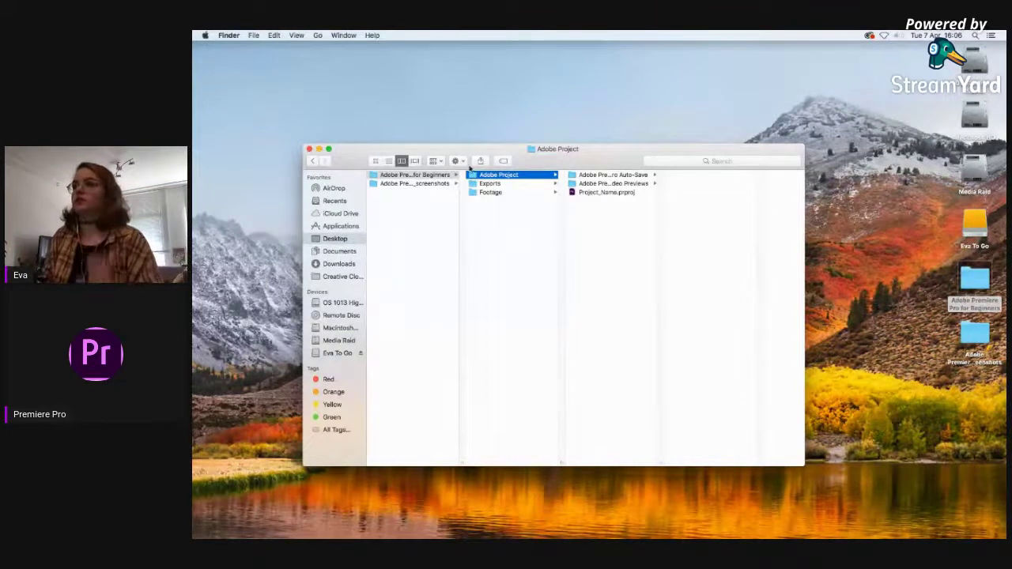
Step: Move the Finder window higher on the desktop, select the Adobe Premiere Pro for Beginners folder and widen its column
left_click_drag(598, 158, 583, 71)
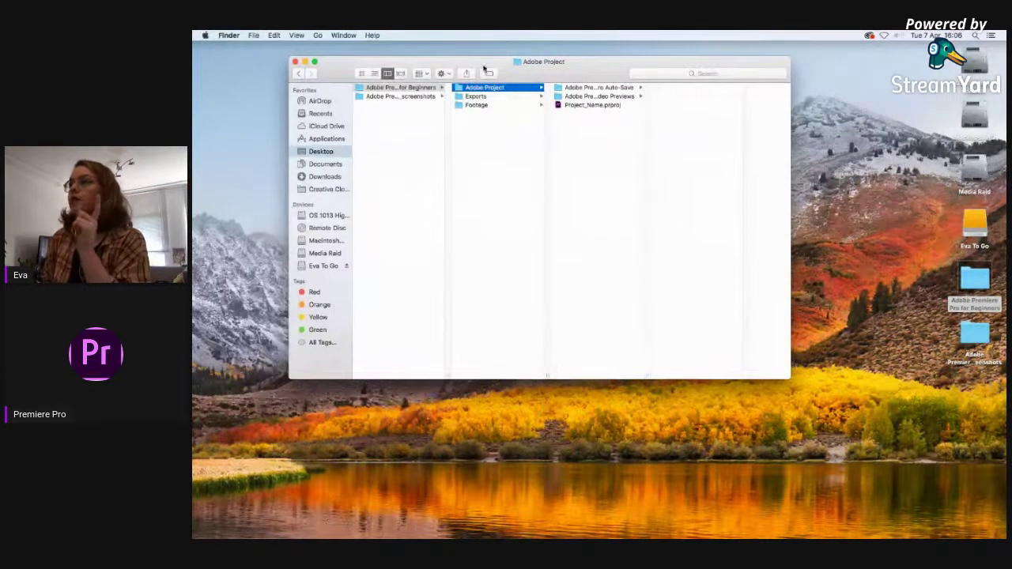
left_click(399, 88)
left_click(391, 94)
left_click(398, 138)
left_click_drag(447, 375, 494, 368)
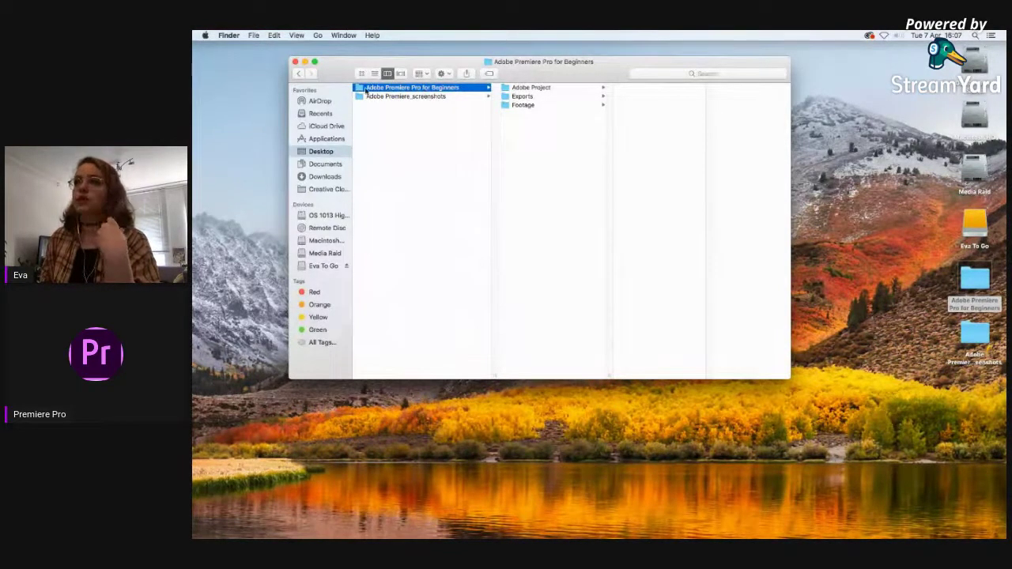
Step: Look through the Footage and Adobe Project subfolders inside the Adobe Premiere Pro for Beginners folder
left_click(508, 105)
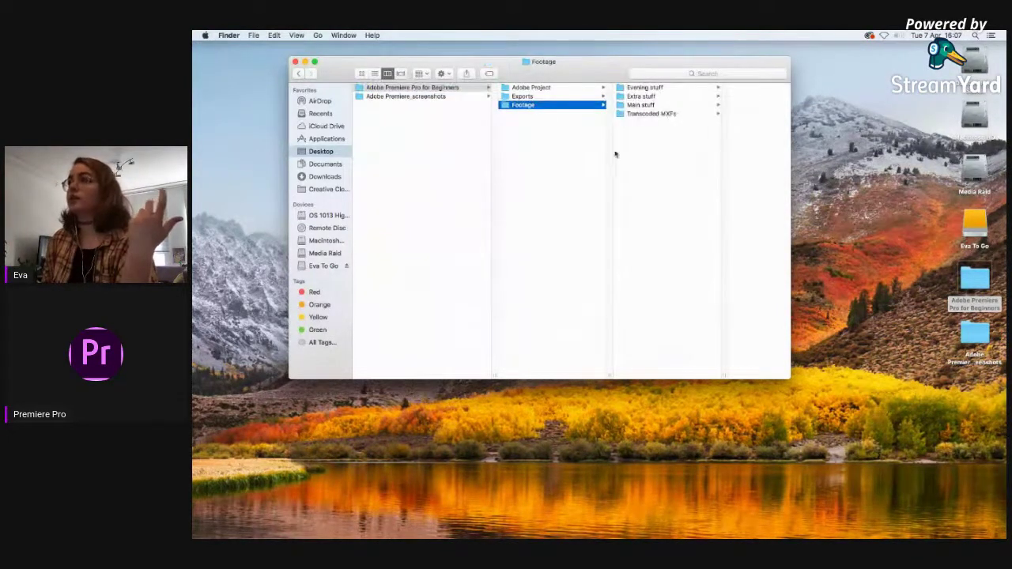
left_click(507, 87)
left_click(464, 88)
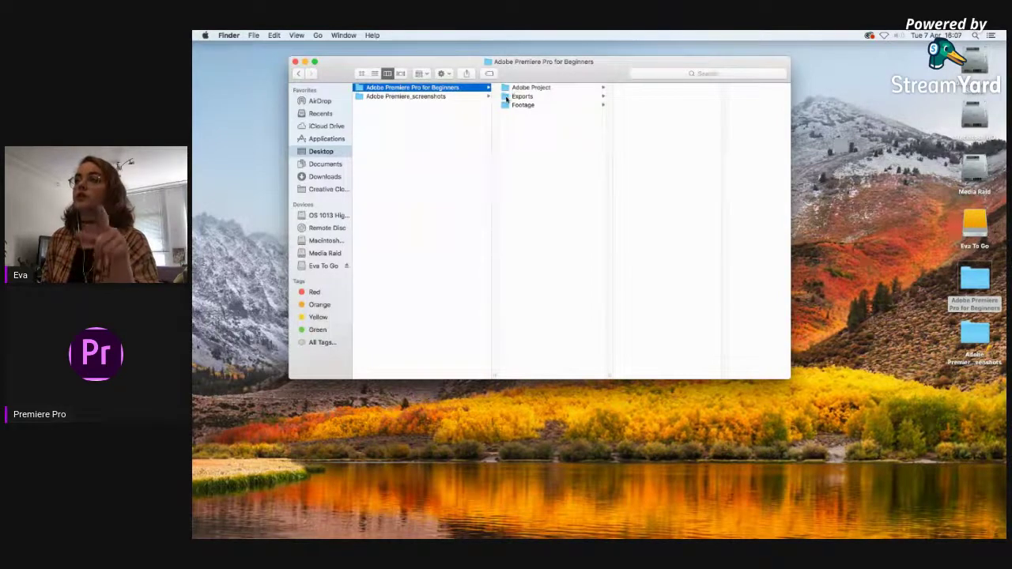
right_click(515, 150)
left_click(518, 101)
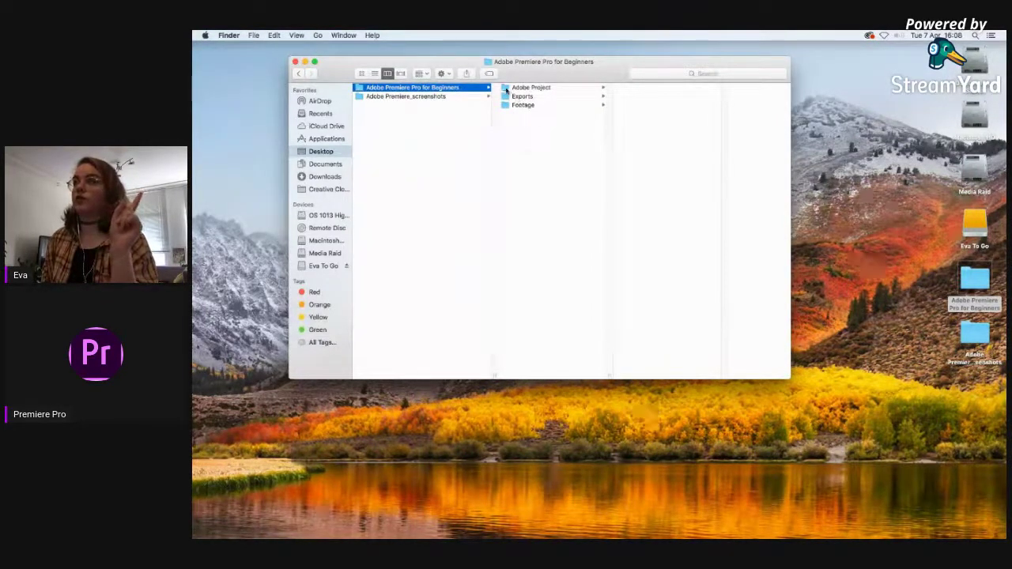
left_click(510, 89)
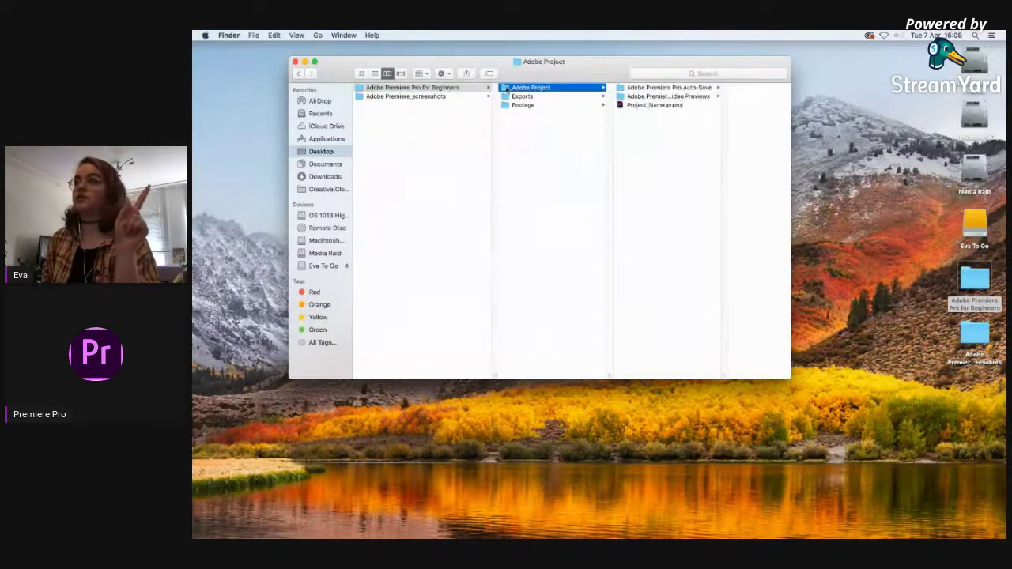
Step: Create a new folder named Adobe Project Stream inside Adobe Premiere Pro for Beginners
left_click(459, 87)
right_click(529, 148)
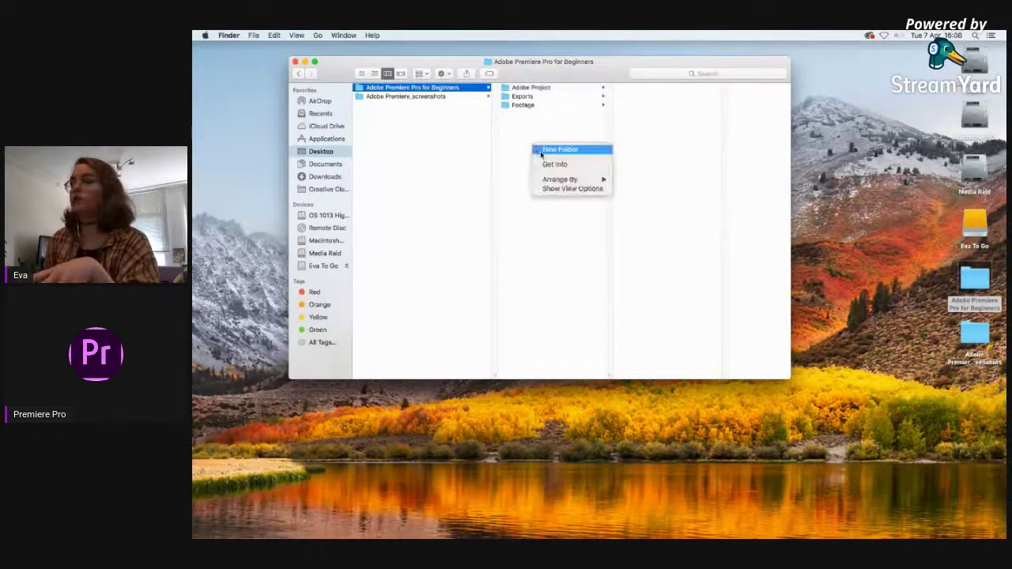
left_click(540, 151)
type("Ad")
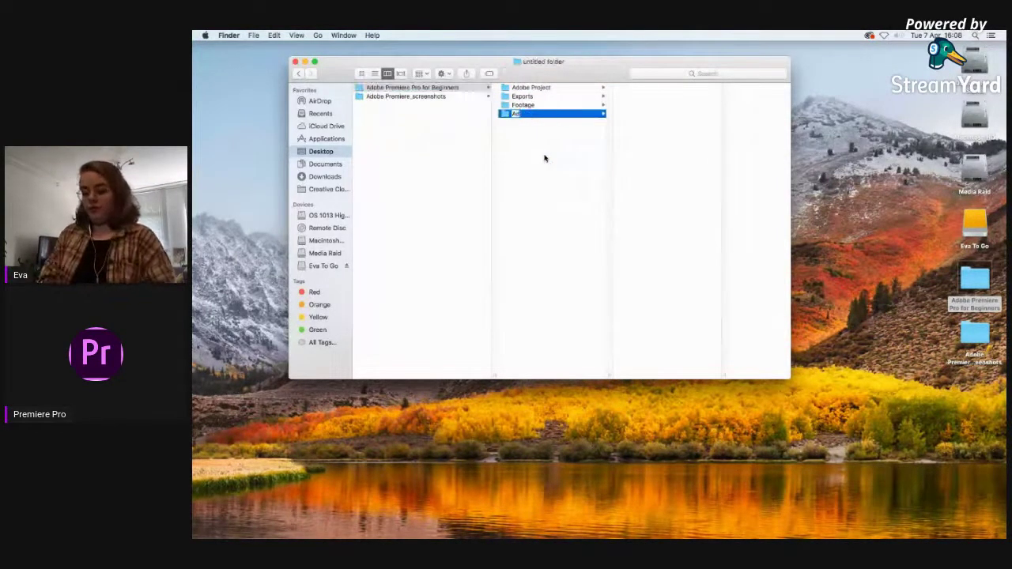
type("obe Project Stream")
key("Return")
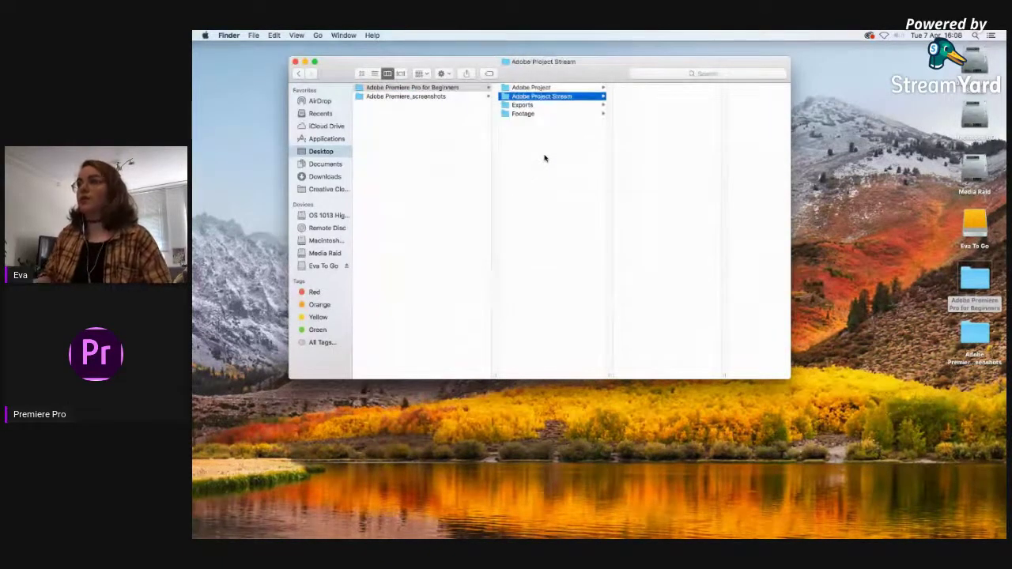
Step: View the contents of the Exports and Footage folders, and reselect the Adobe Project Stream folder
left_click(511, 105)
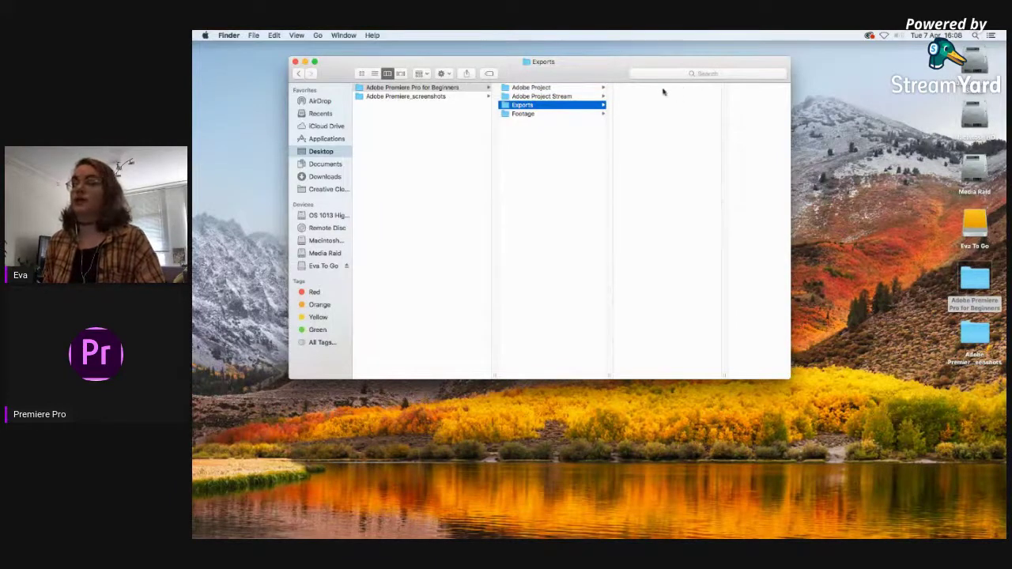
left_click(510, 115)
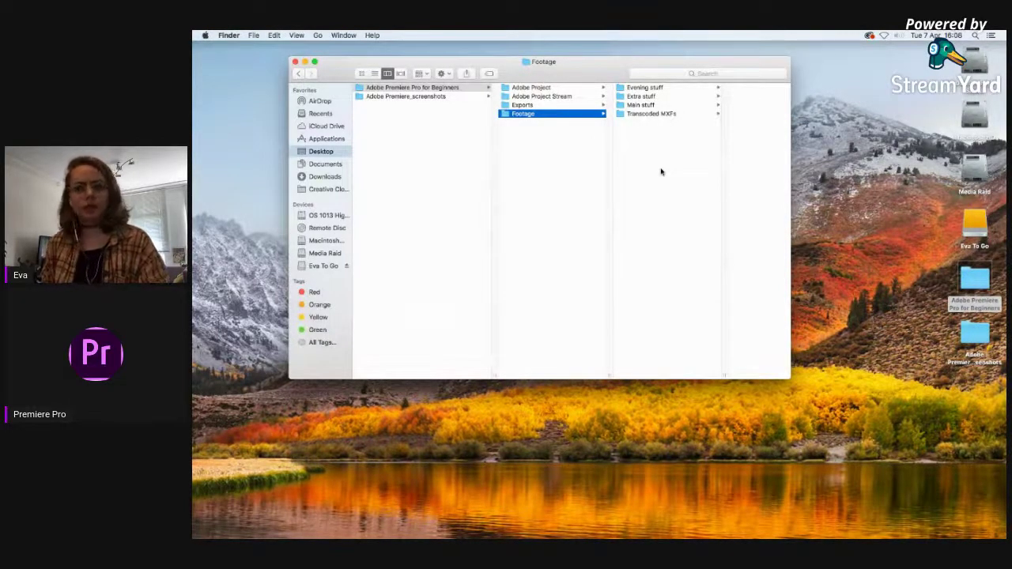
left_click(517, 98)
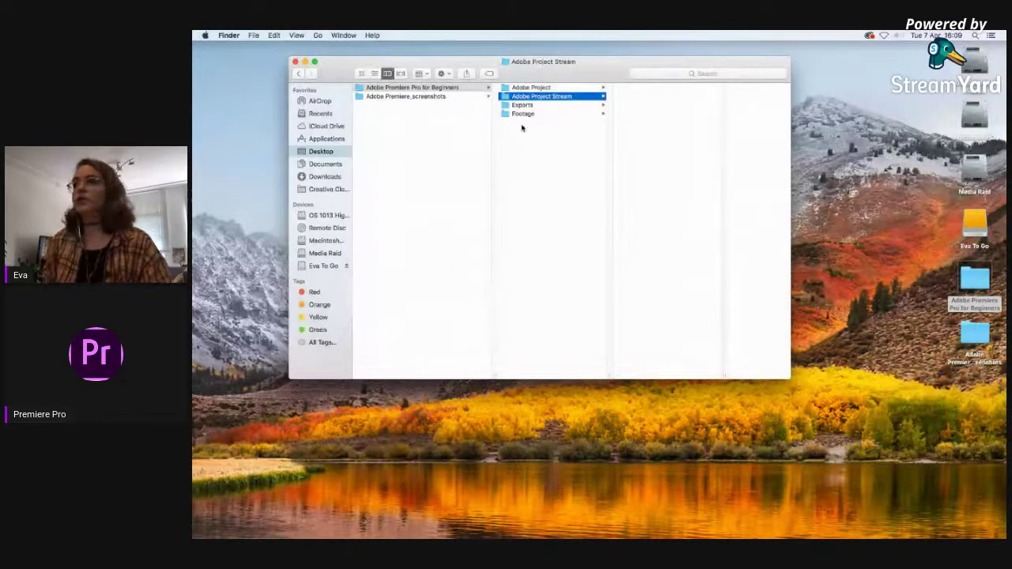
left_click_drag(577, 83, 596, 80)
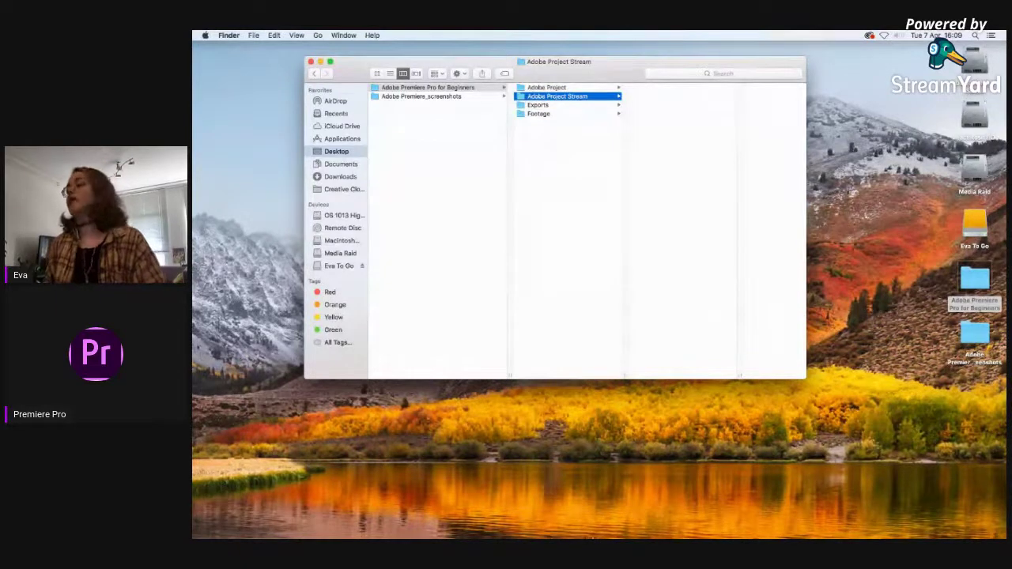
Step: Switch to Premiere Pro and name the new project Project_Stream
mouse_move(657, 522)
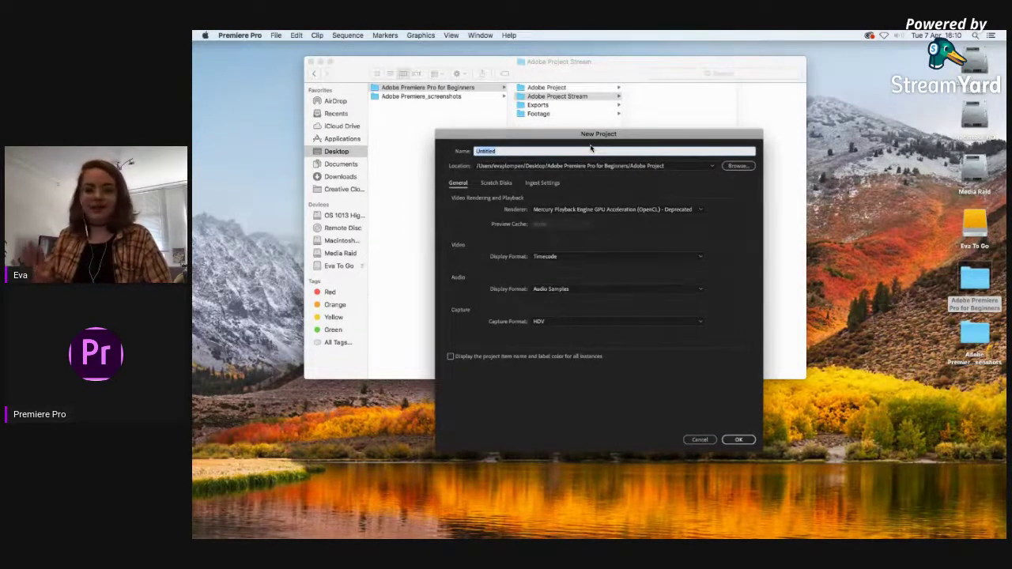
type("Preject_Strea")
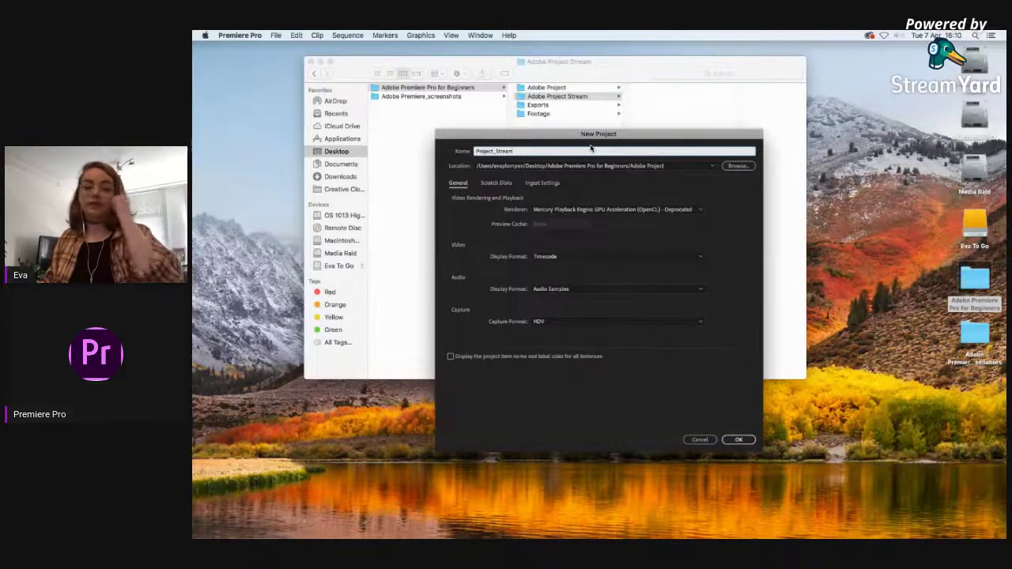
type("m")
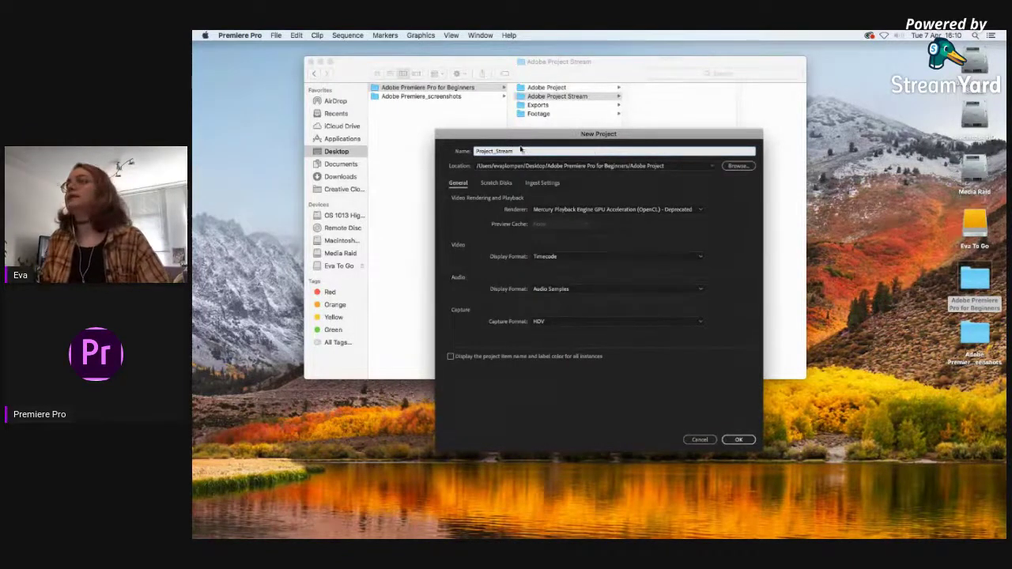
Step: Browse for the project's location and select the Adobe Project Stream folder inside Adobe Premiere Pro for Beginners
left_click(739, 168)
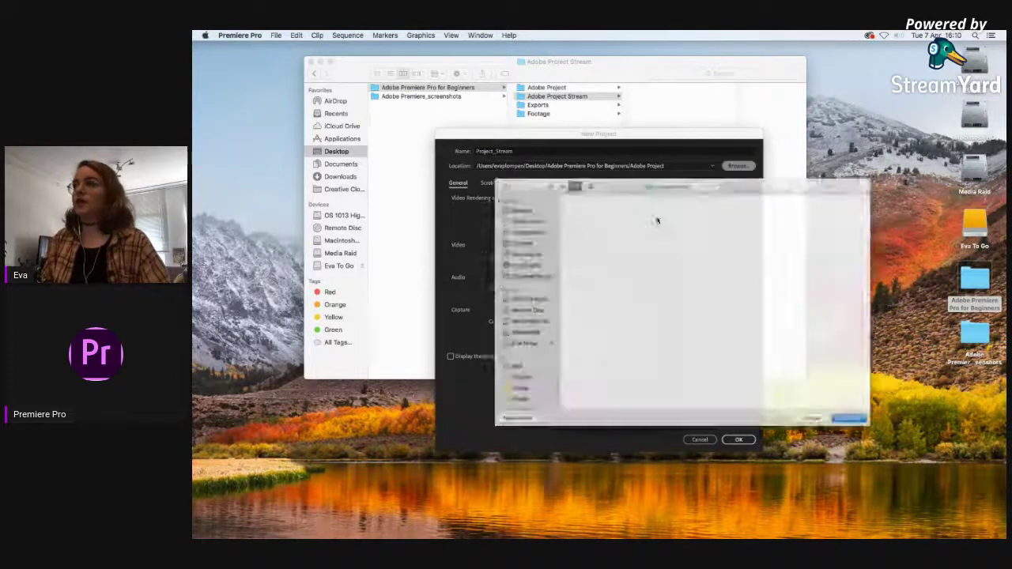
left_click(658, 171)
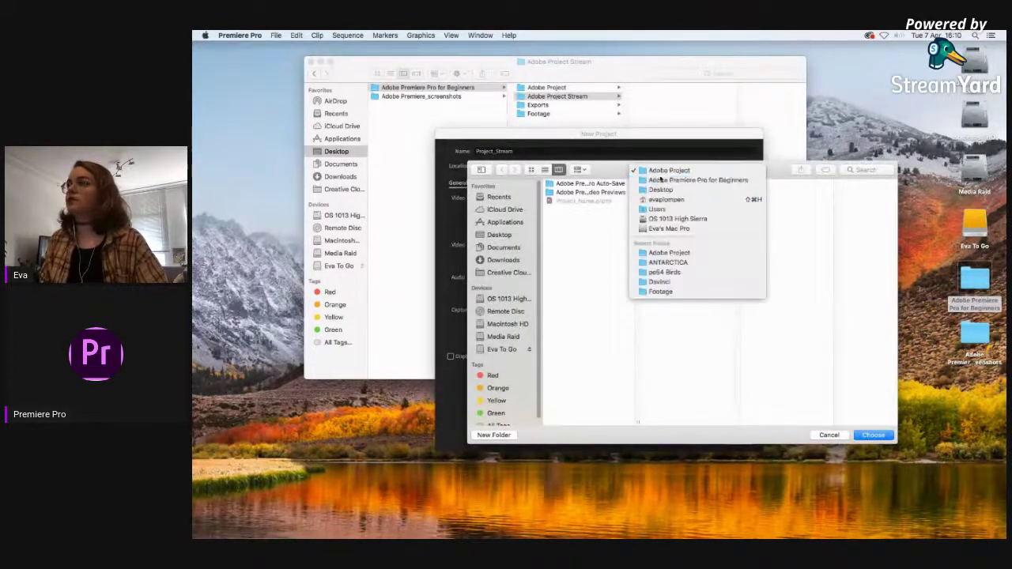
left_click(656, 181)
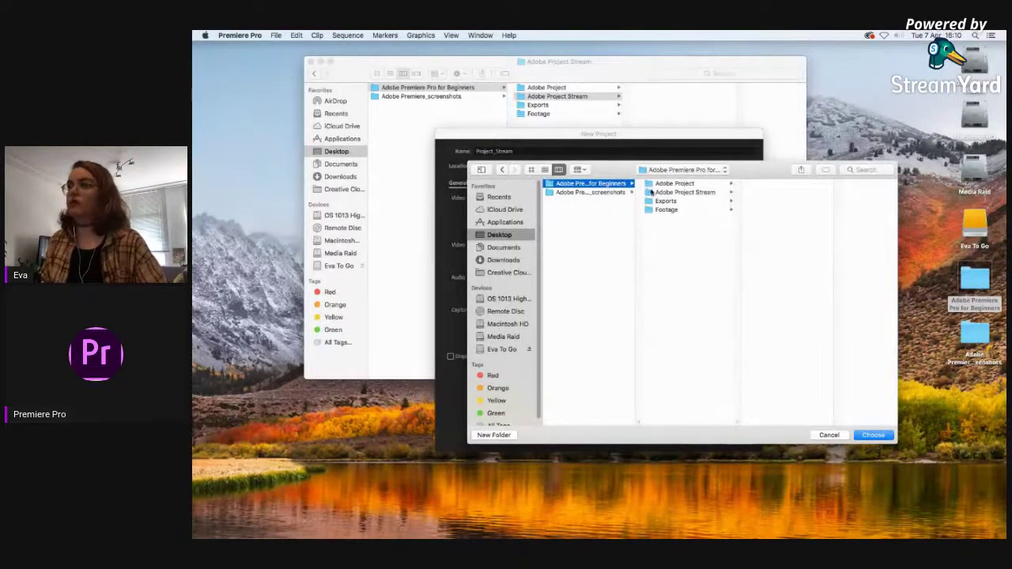
left_click(651, 192)
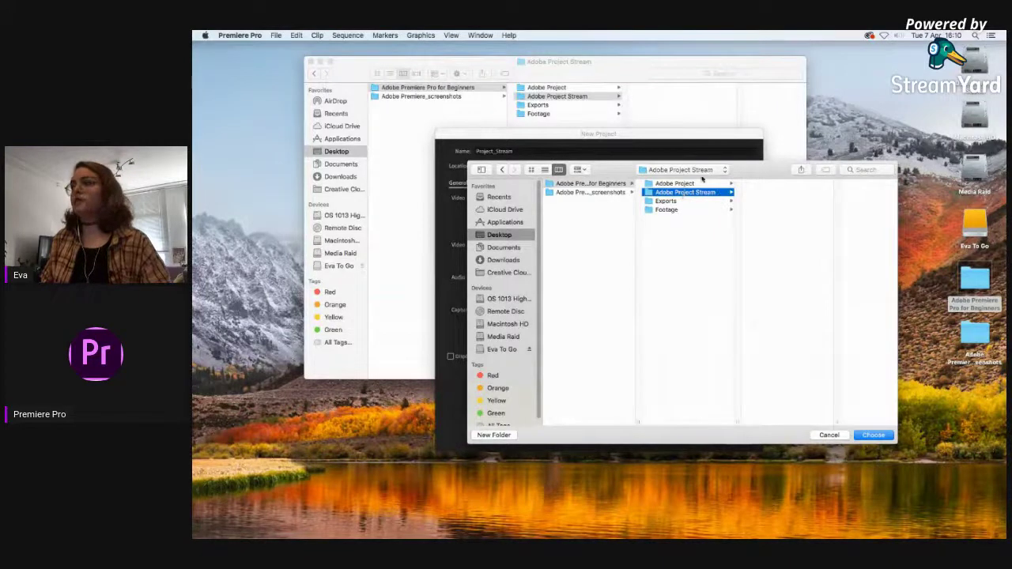
Step: Switch to Finder and examine the project file, auto-save folder and video previews folder inside Adobe Project
left_click(606, 74)
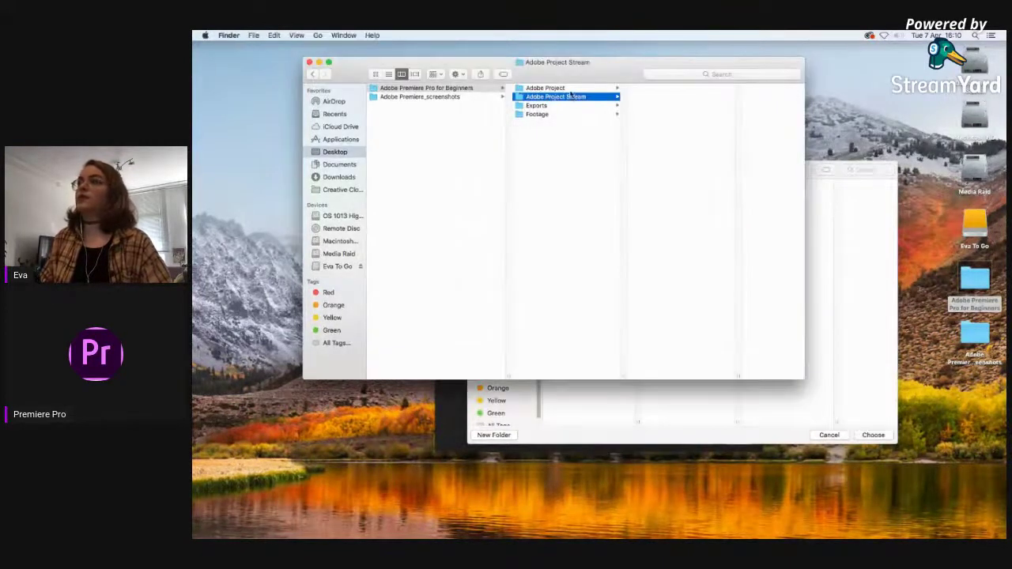
left_click(553, 88)
left_click(686, 106)
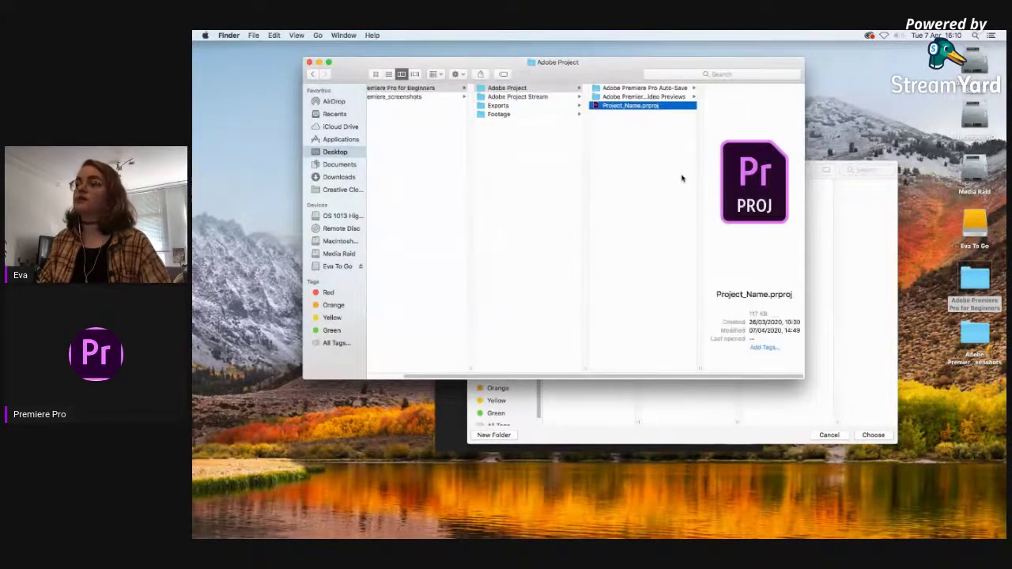
left_click(669, 89)
left_click(653, 97)
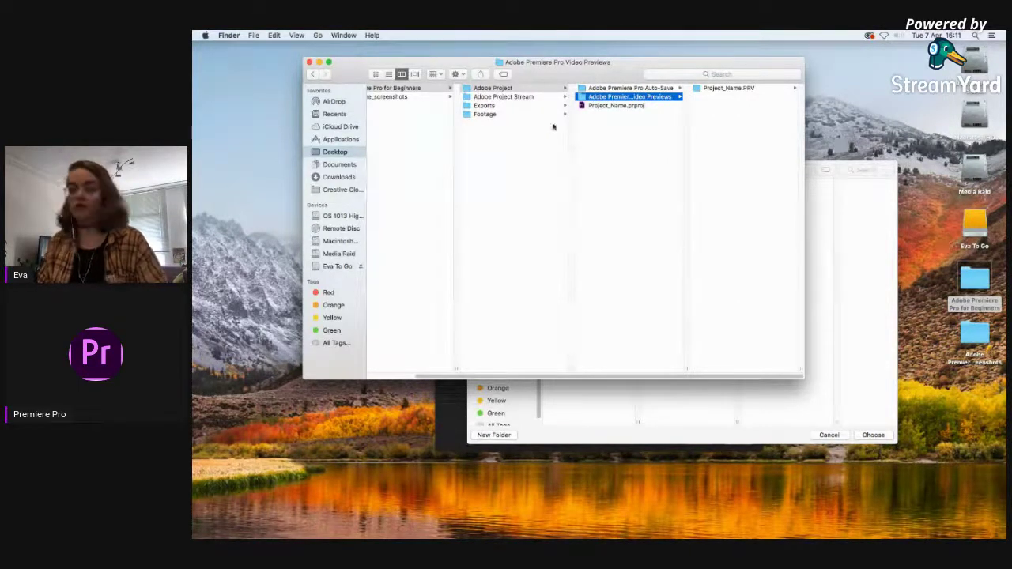
Step: Return to Premiere Pro and confirm Adobe Project Stream as the new project's location
key("super+Tab")
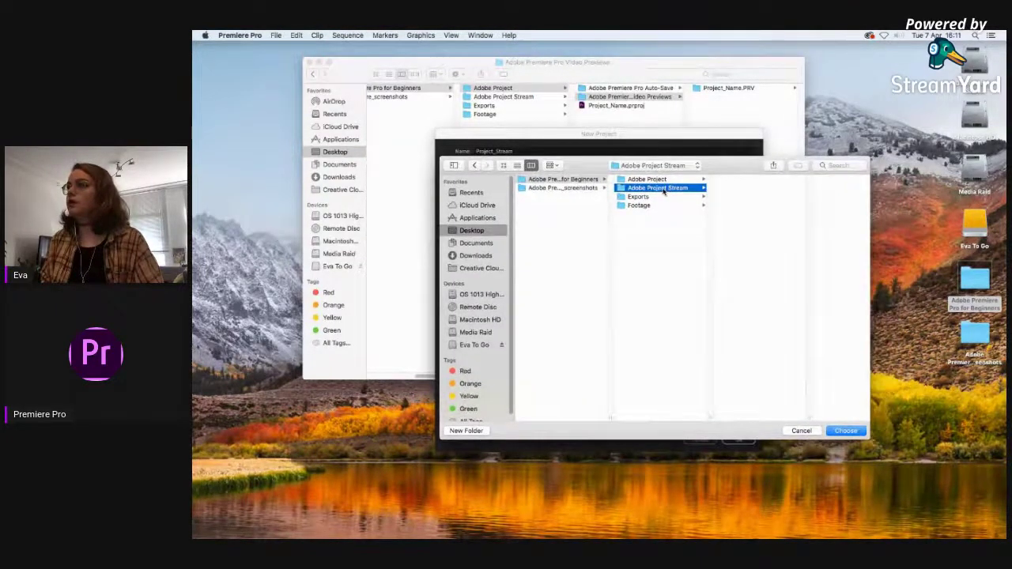
left_click(860, 431)
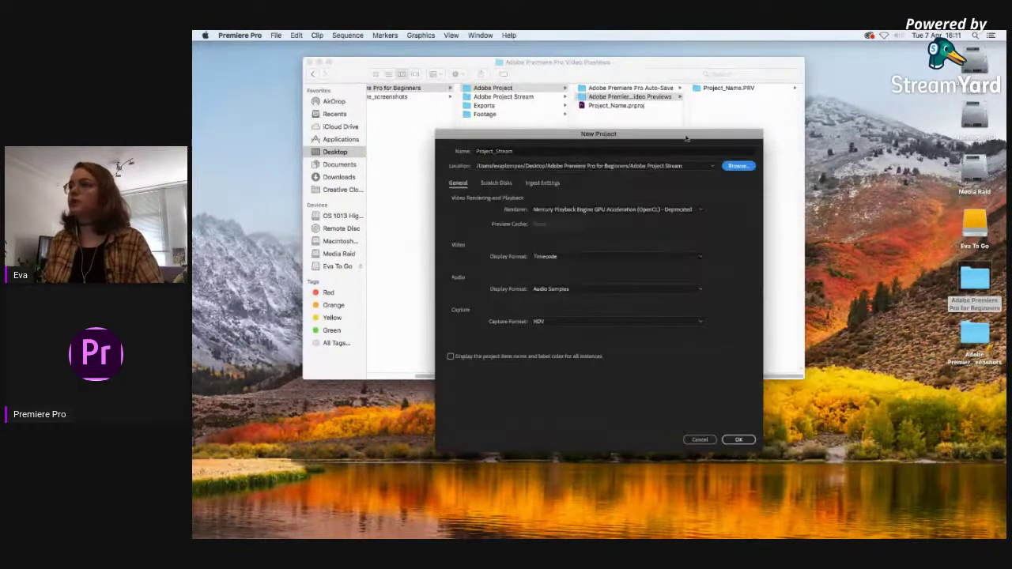
Step: Check the available capture formats for the new project and keep HDV
left_click(540, 323)
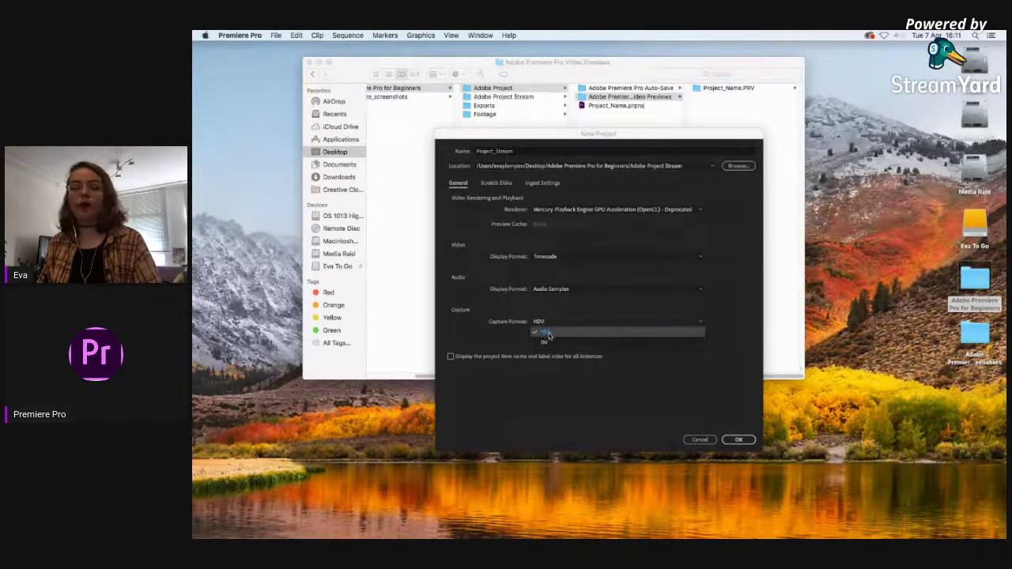
left_click(548, 334)
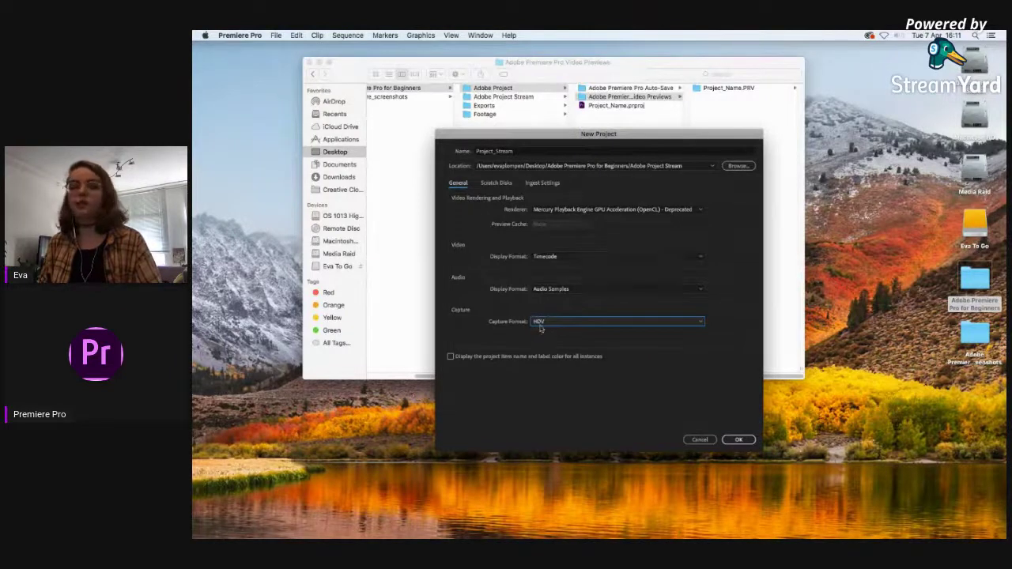
left_click(544, 324)
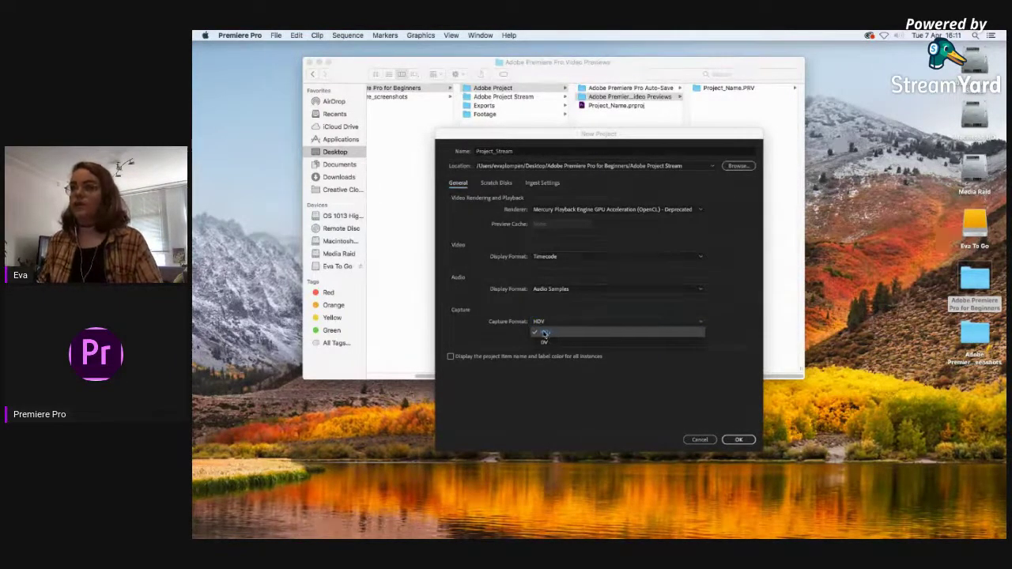
left_click(543, 332)
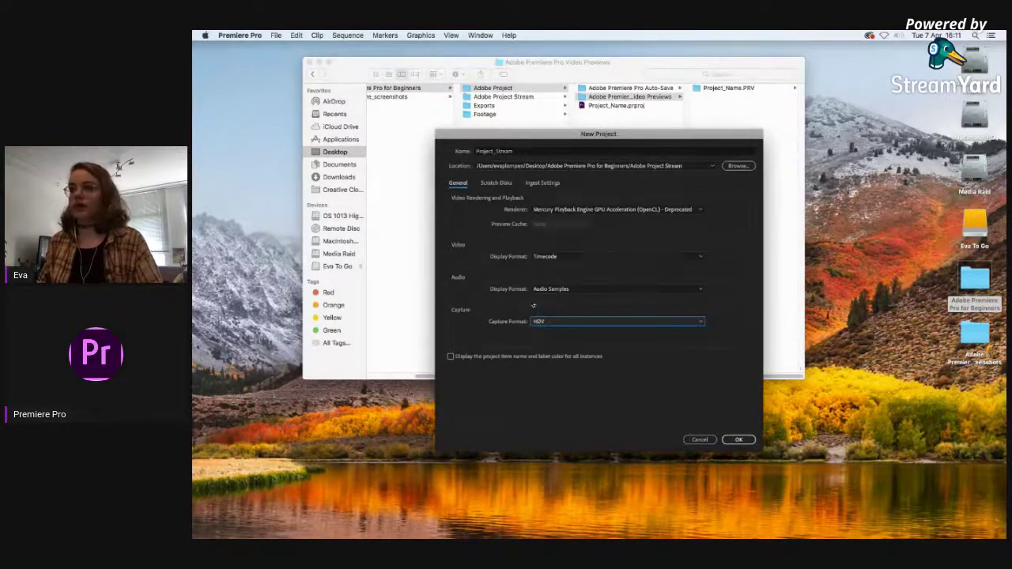
Step: Review the scratch disk and ingest settings, keep all scratch disk locations as Same as Project, and create the project
left_click(500, 186)
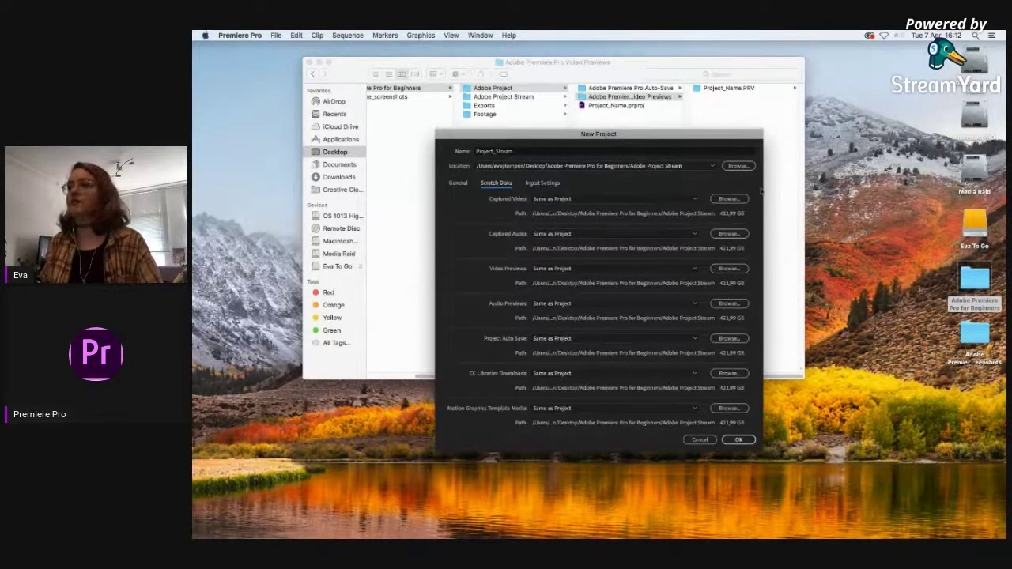
left_click(550, 183)
left_click(457, 182)
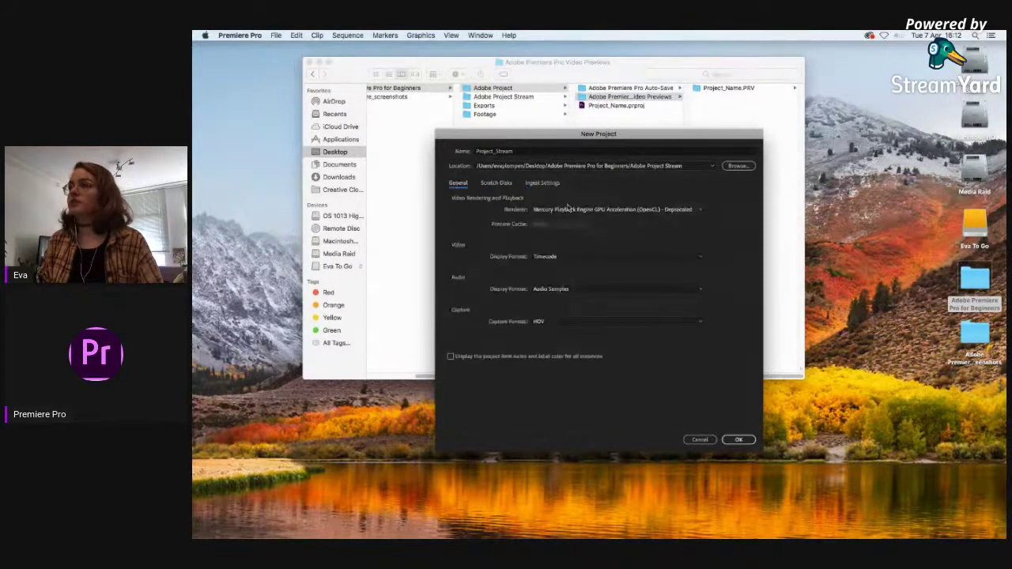
left_click(504, 184)
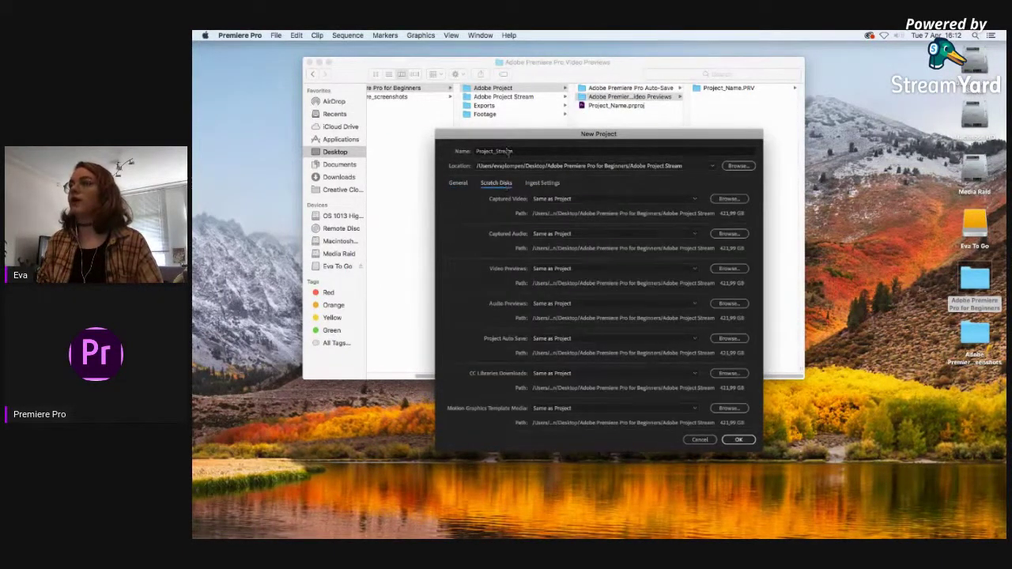
left_click(458, 185)
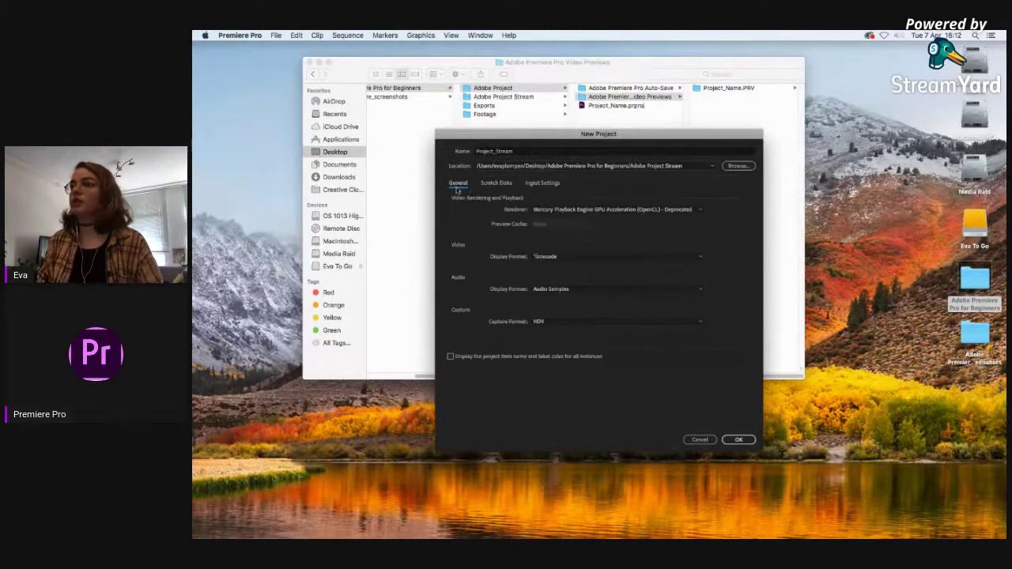
left_click(499, 184)
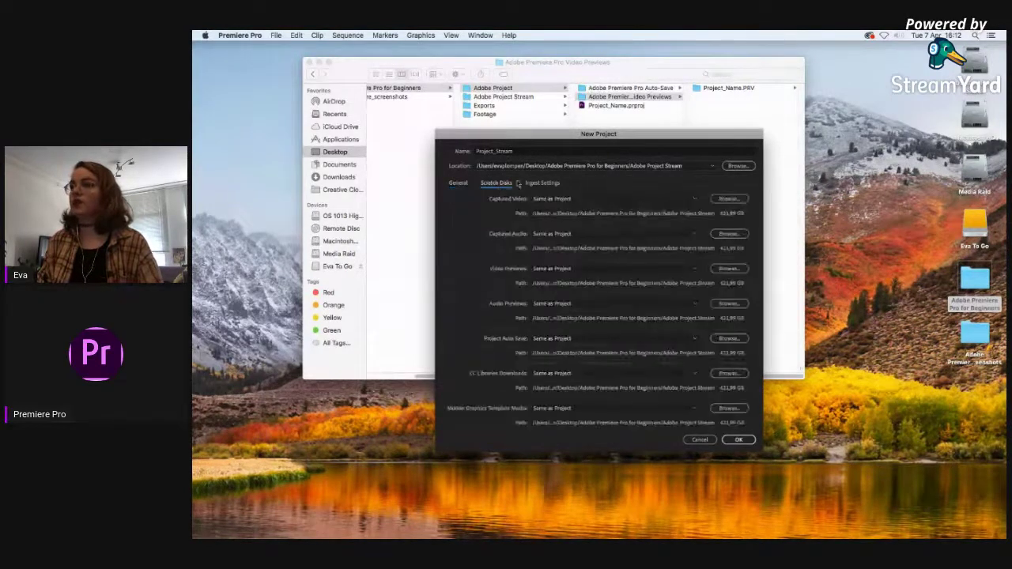
left_click(738, 441)
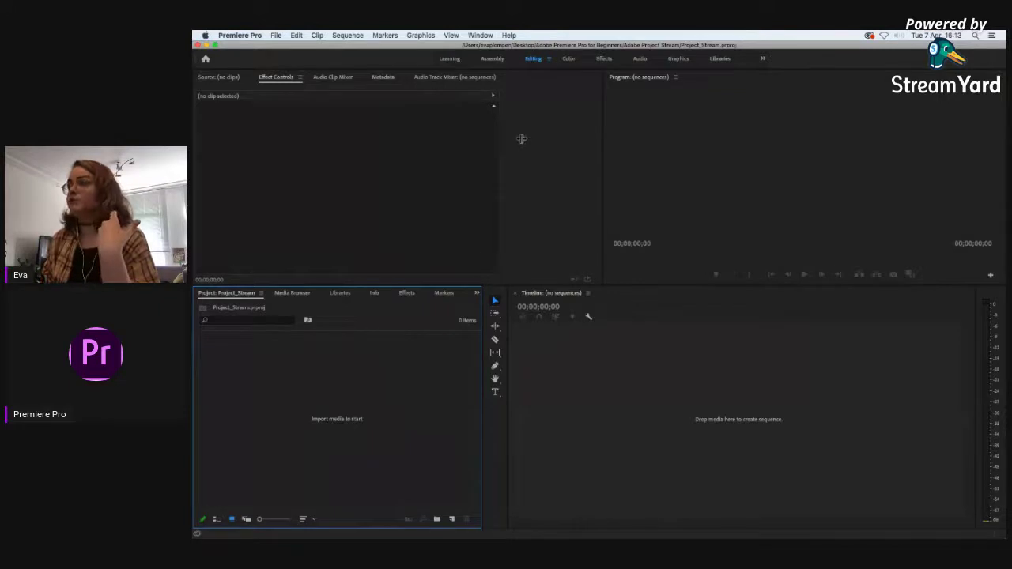
Step: Make the upper monitor area taller, widen the Program monitor, narrow the timeline slightly, and bring the Source monitor into view
mouse_move(416, 285)
left_mouse_down()
mouse_move(414, 336)
mouse_move(414, 305)
left_mouse_up()
left_click_drag(599, 233, 581, 232)
mouse_move(508, 332)
left_mouse_down()
mouse_move(532, 335)
mouse_move(510, 339)
left_mouse_up()
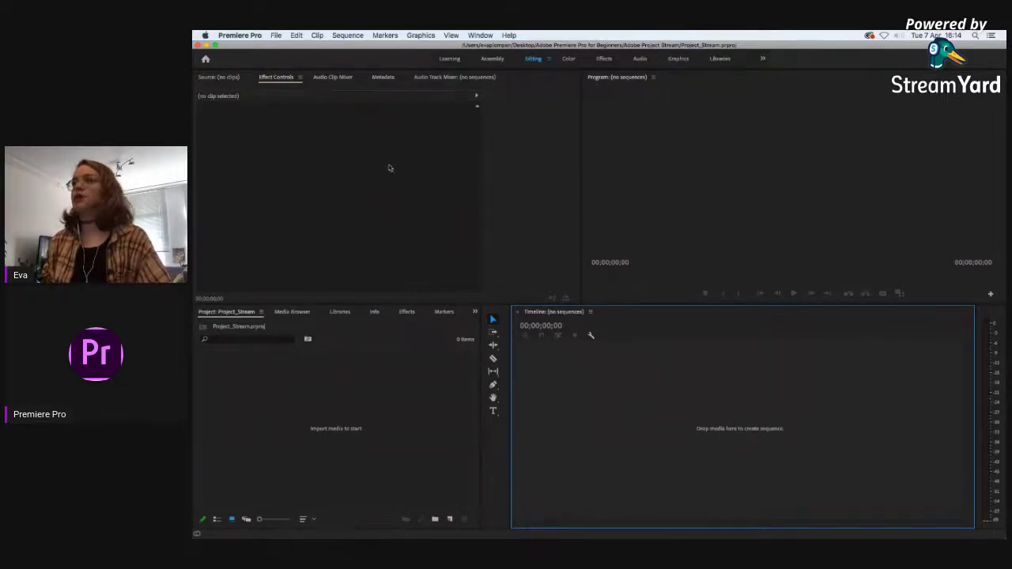
left_click(220, 77)
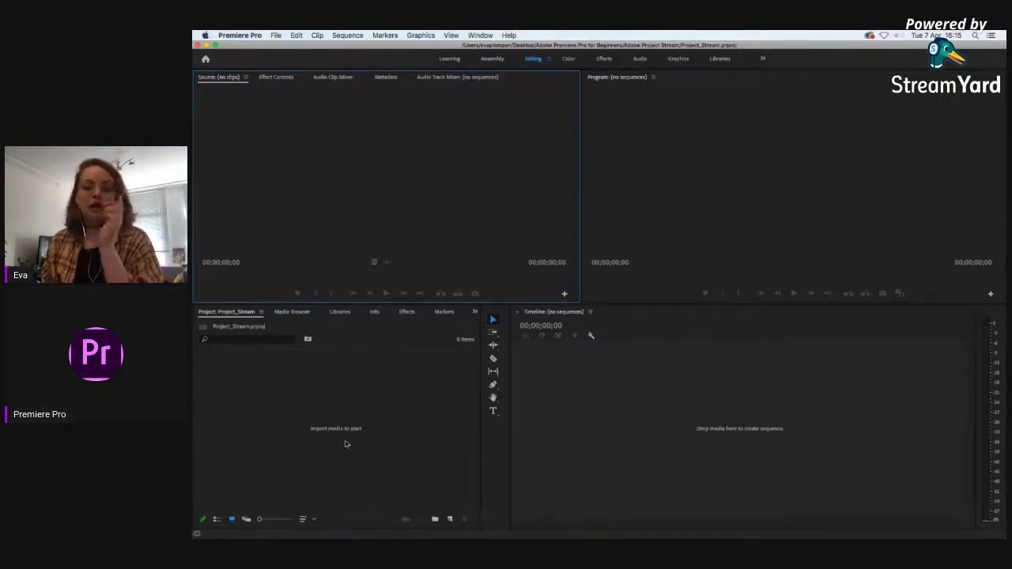
left_click(279, 372)
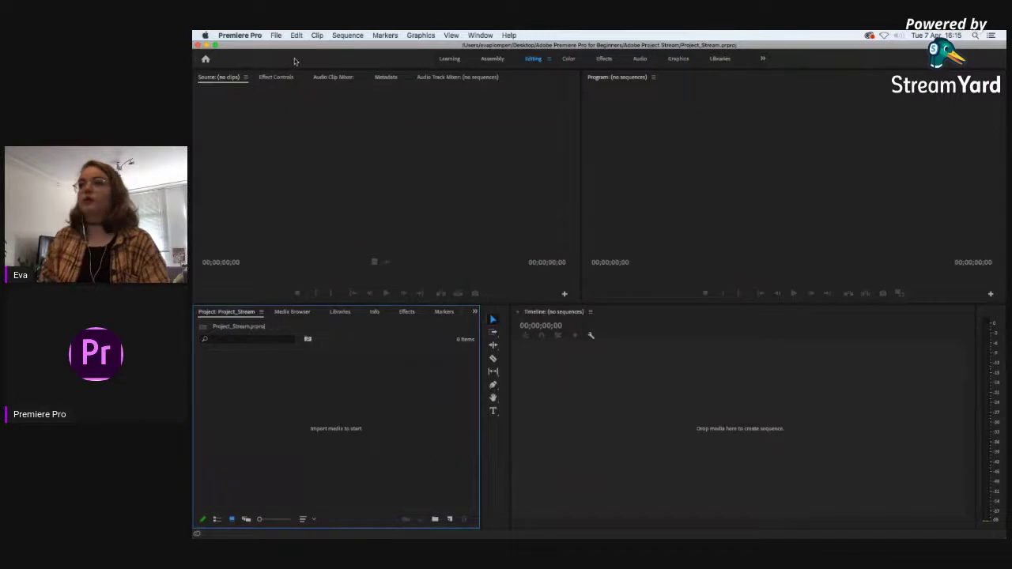
Step: Examine the keyboard shortcut layout and keep the Adobe Premiere Pro Default preset
left_click(277, 35)
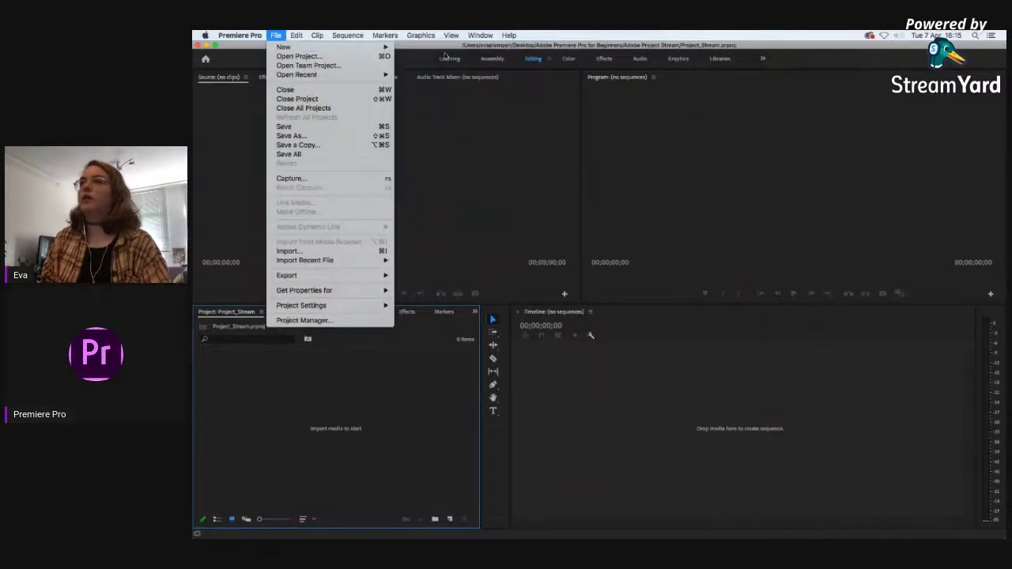
mouse_move(338, 48)
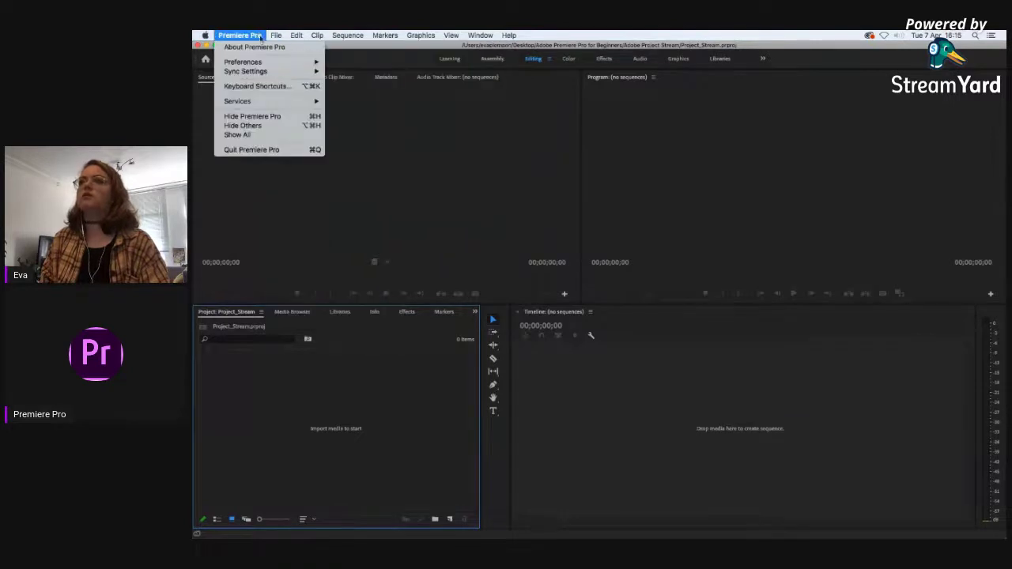
left_click(283, 86)
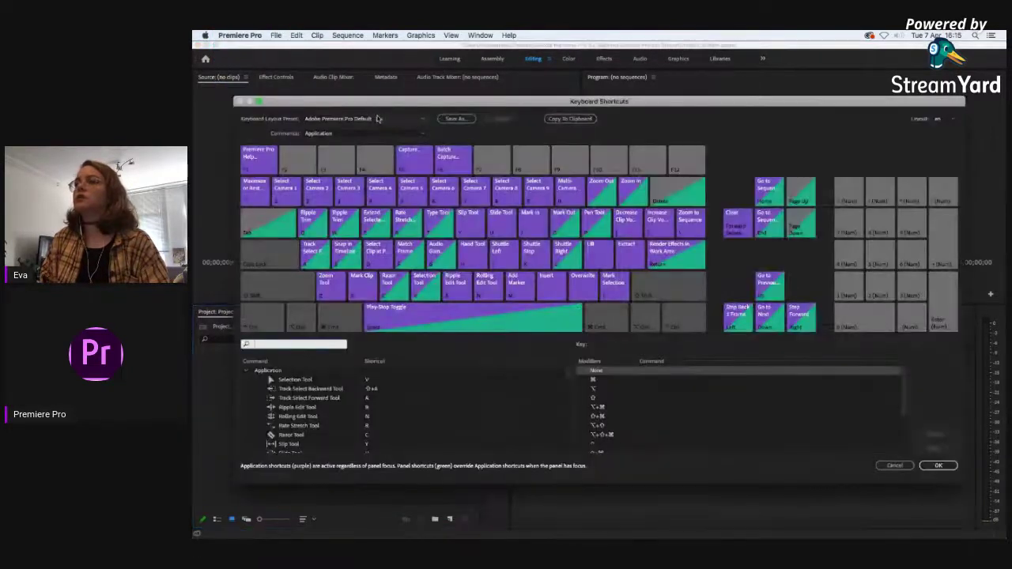
left_click(937, 466)
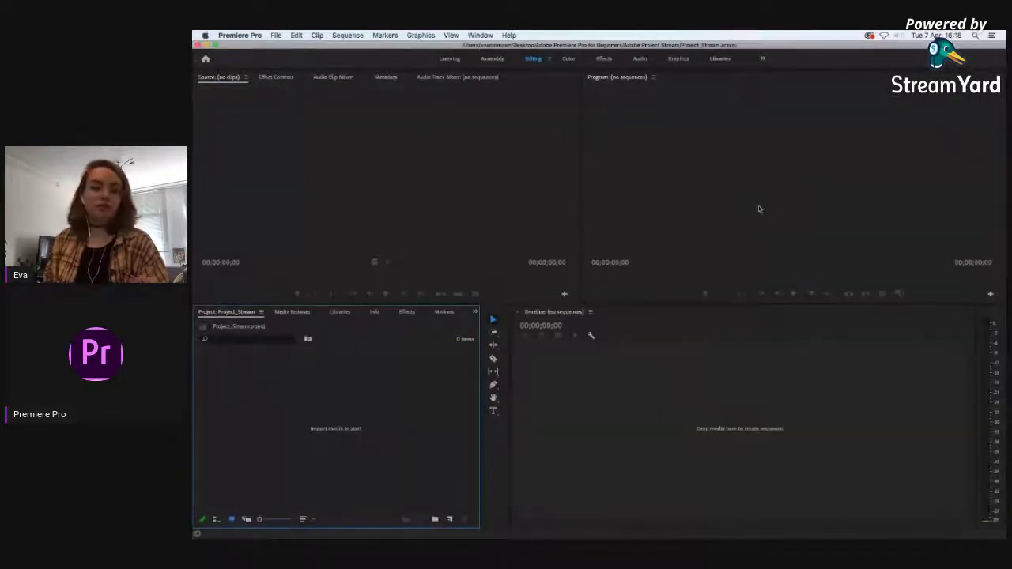
Step: Check which types of new items can be created in the project
left_click(275, 36)
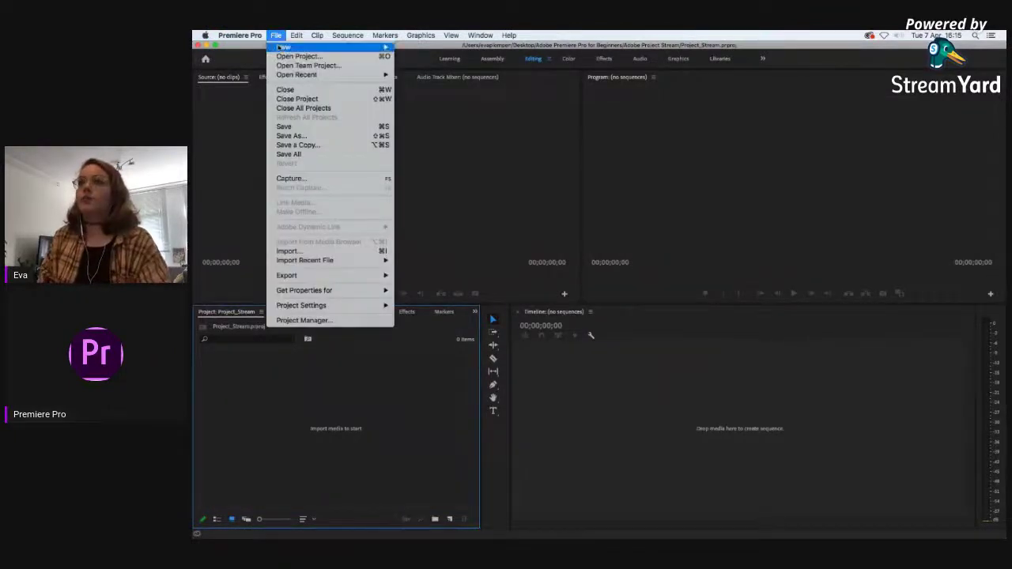
mouse_move(363, 46)
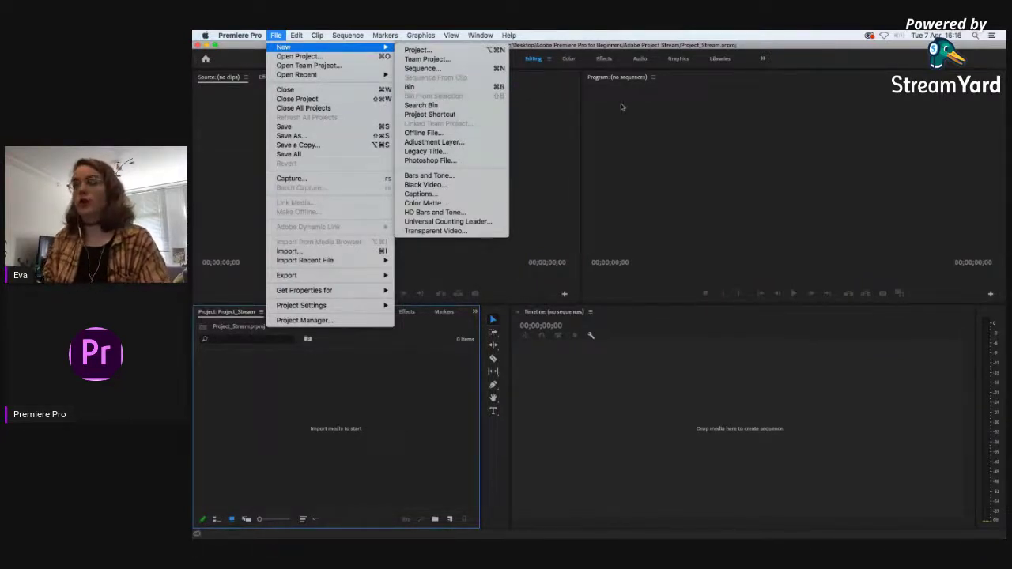
left_click(375, 447)
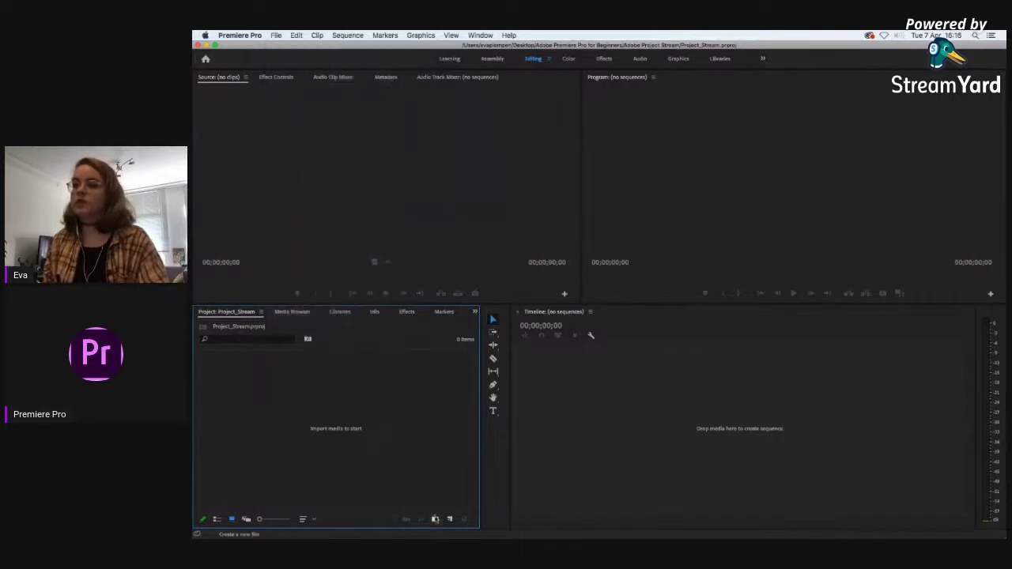
Step: Create a bin named Footage at the top level of the project
left_click(435, 520)
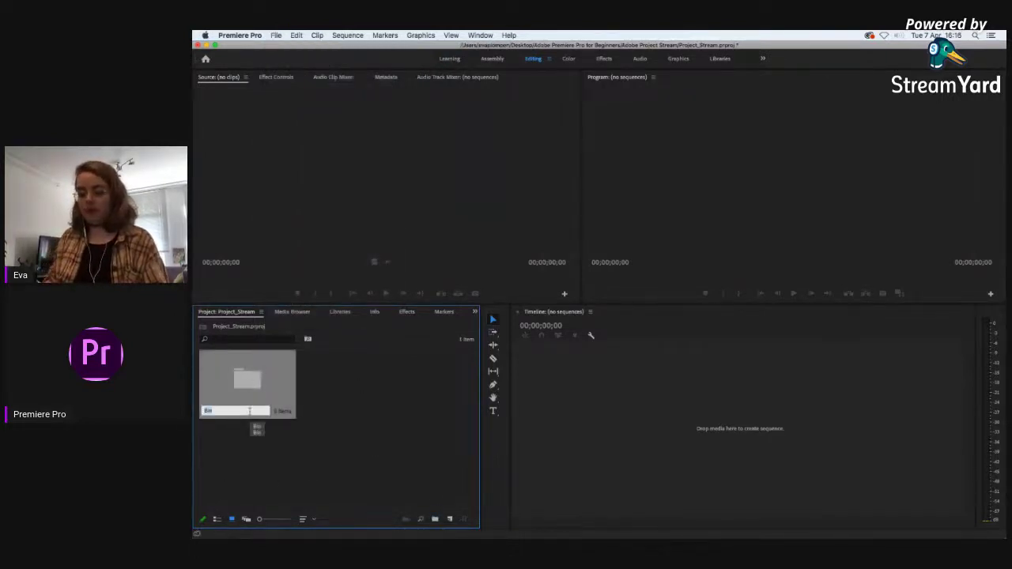
type("Footage")
key("Return")
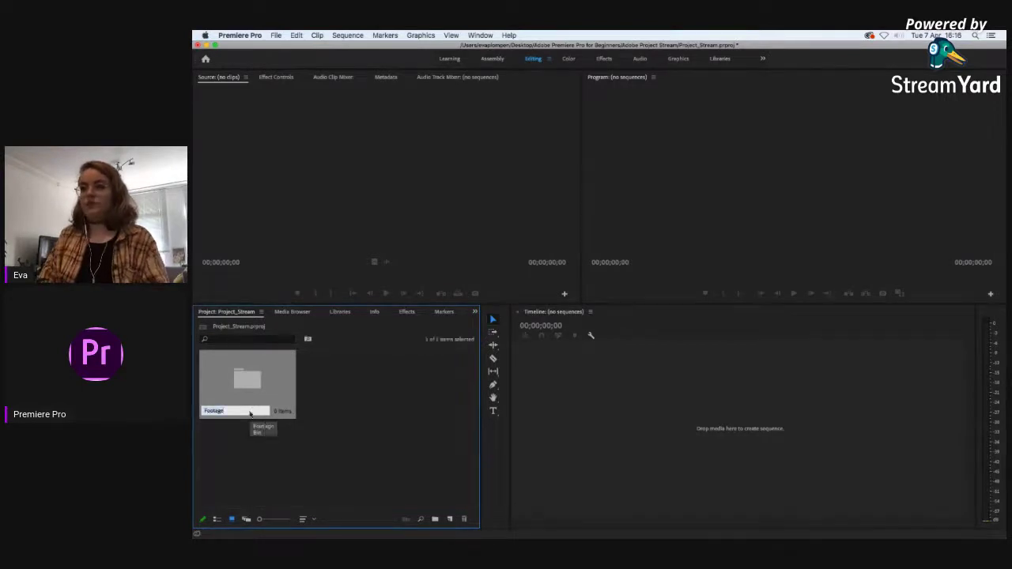
left_click(387, 422)
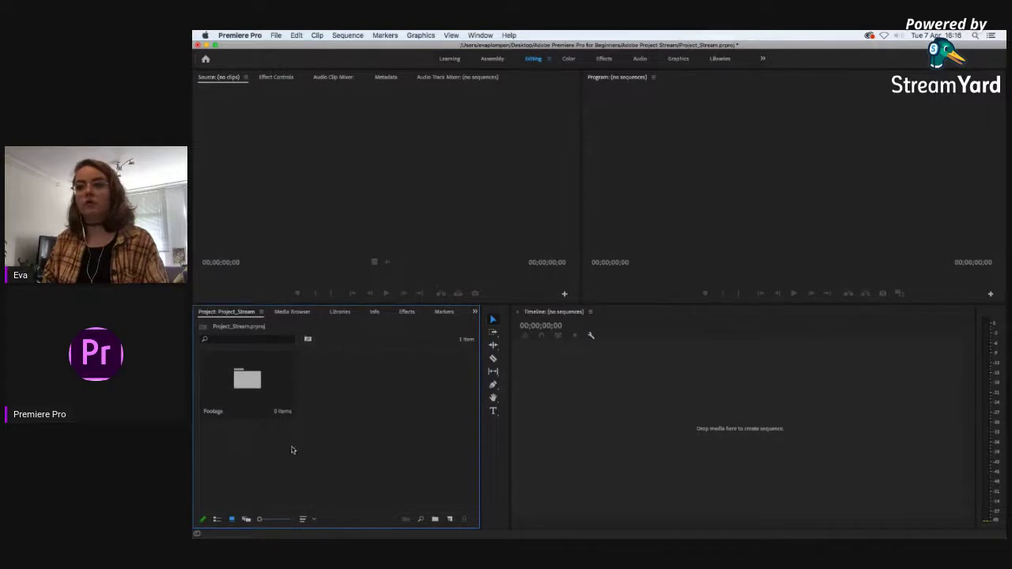
Step: Show the project items as a list and create a second bin named Sequences
left_click(217, 520)
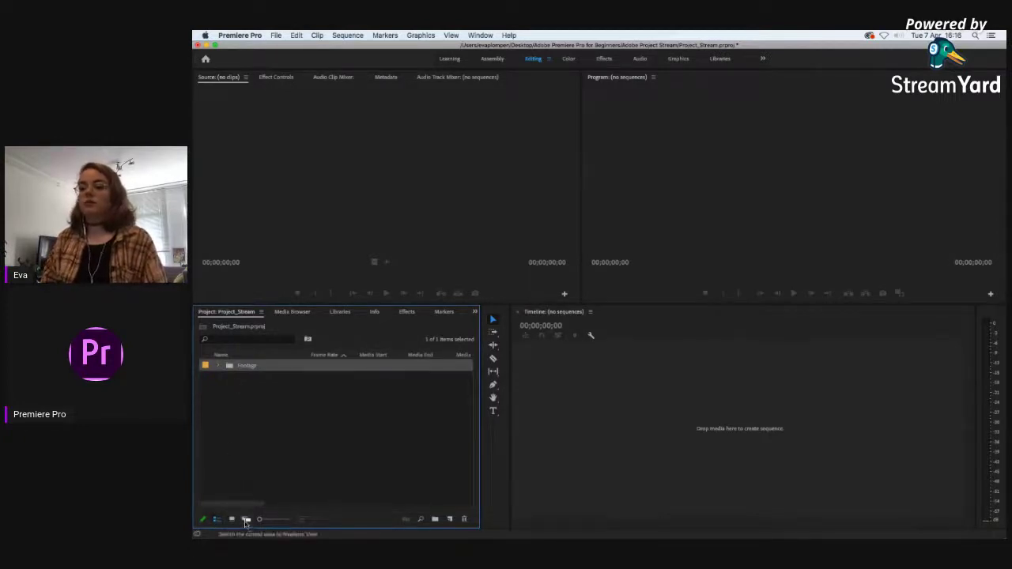
left_click(254, 382)
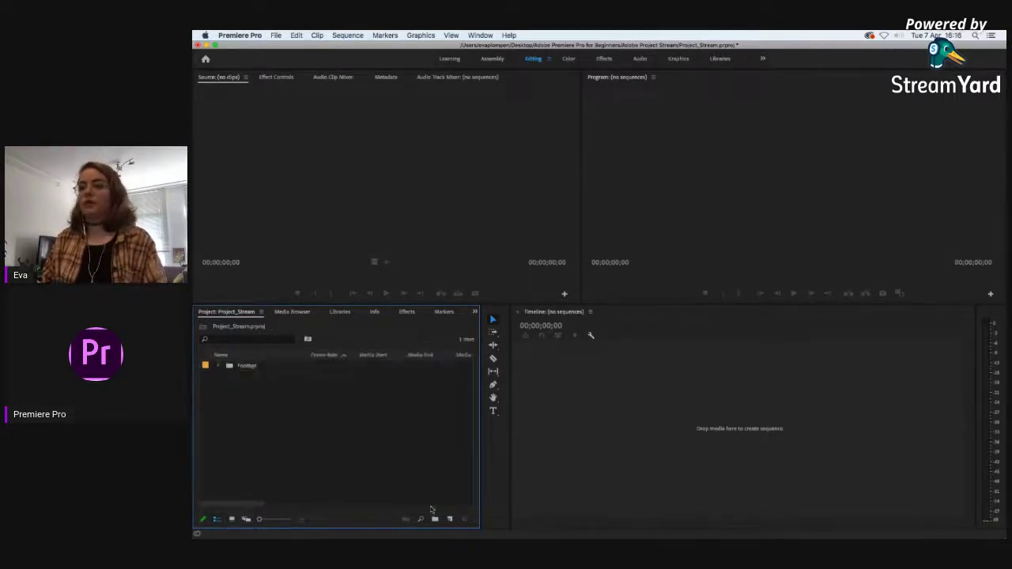
left_click(435, 518)
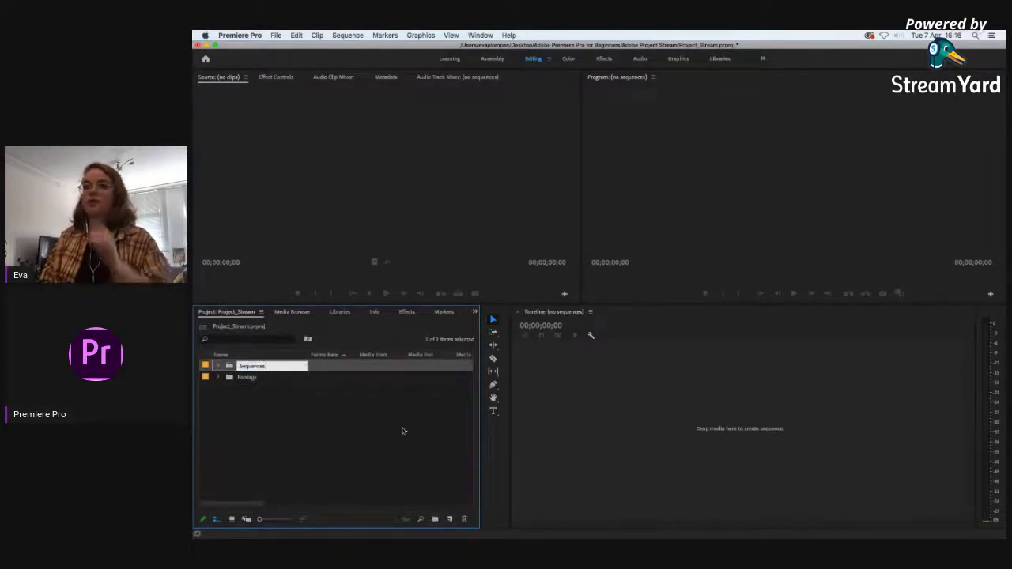
key("Tab")
left_click(229, 392)
Step: Open the Footage bin and compare it with the project's top level, ending inside the Footage bin
left_click(226, 381)
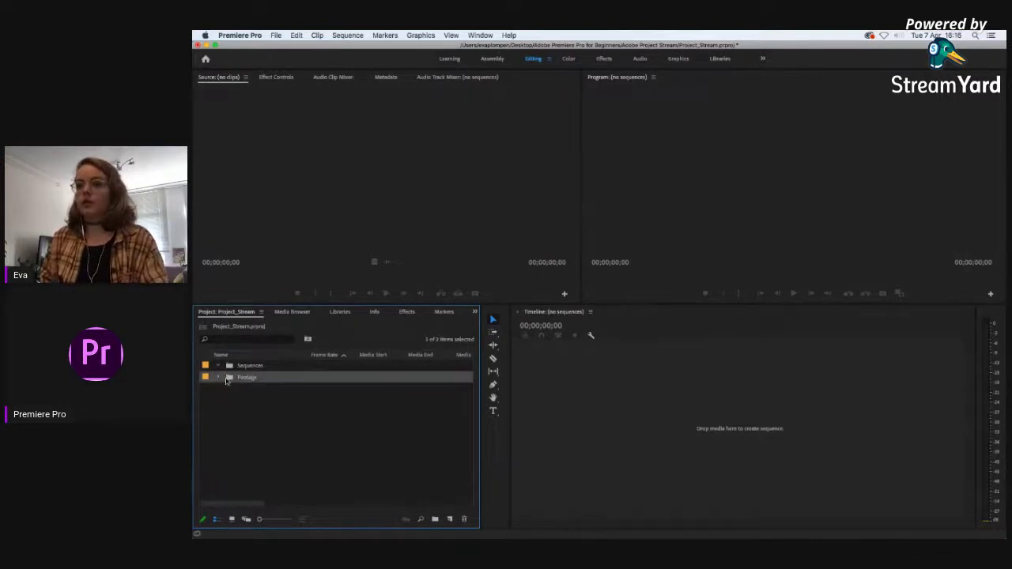
double_click(230, 379)
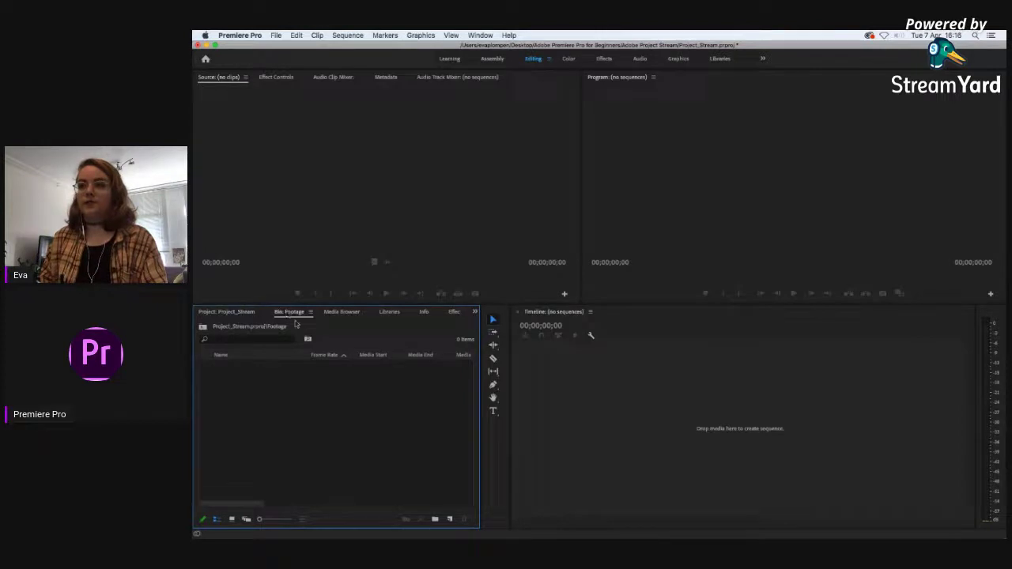
left_click(202, 326)
left_click(281, 312)
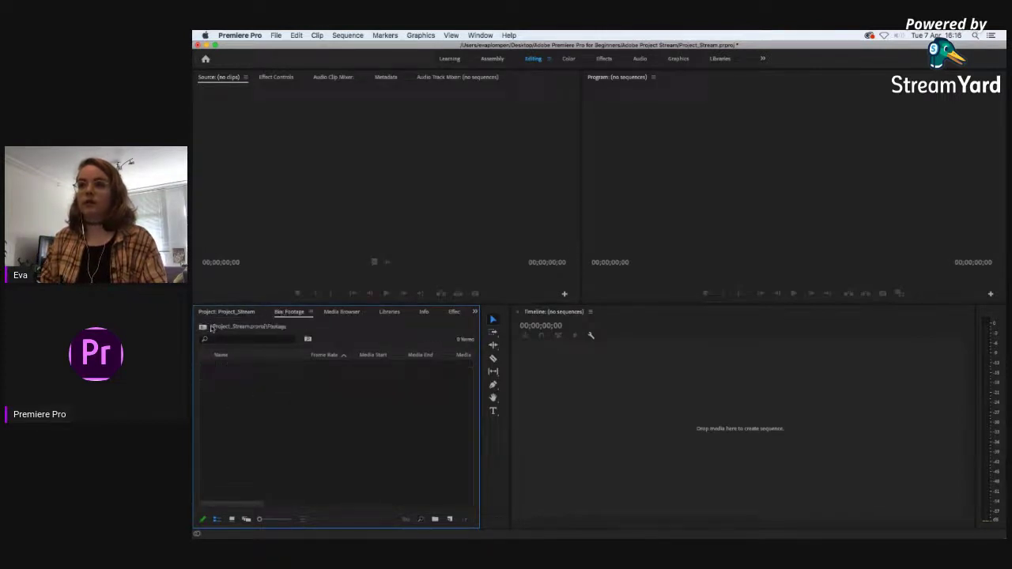
left_click(203, 327)
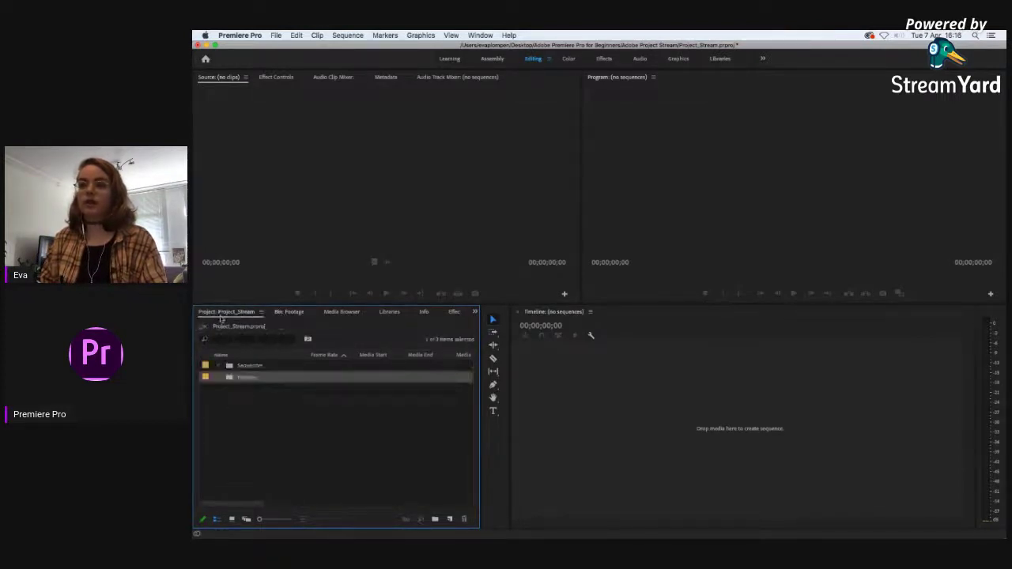
left_click(283, 315)
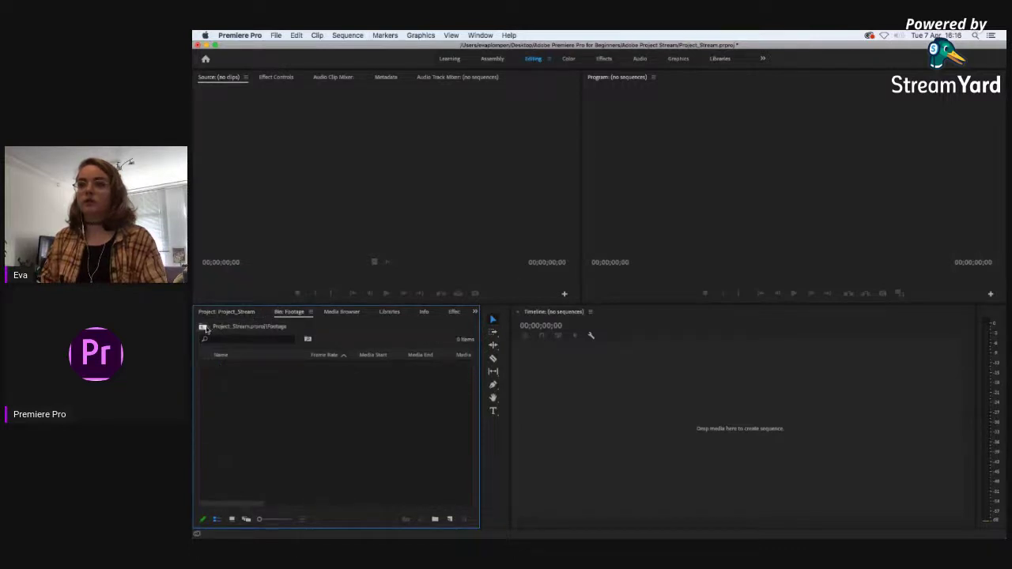
left_click(250, 313)
left_click(284, 312)
left_click(237, 312)
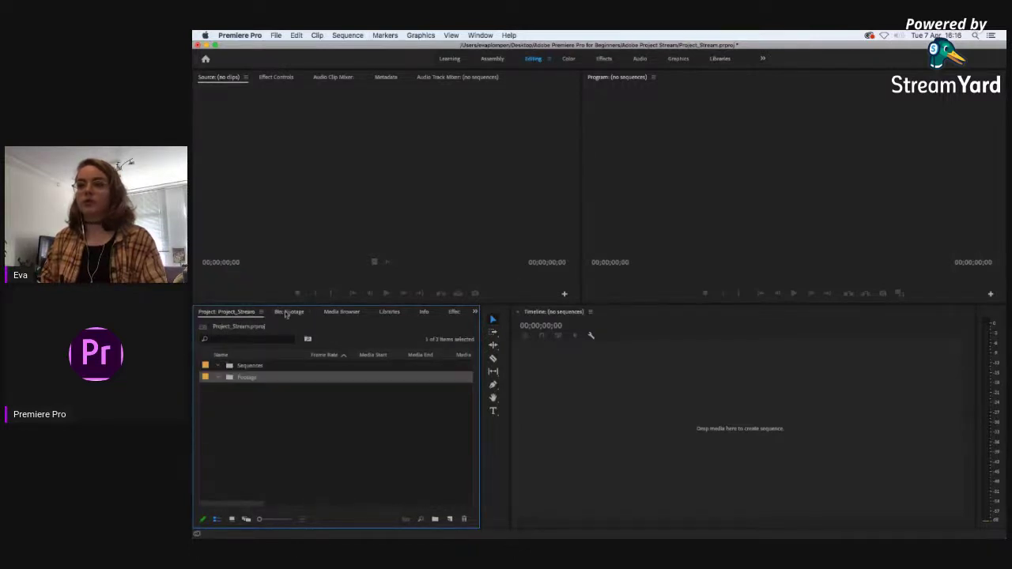
left_click(290, 315)
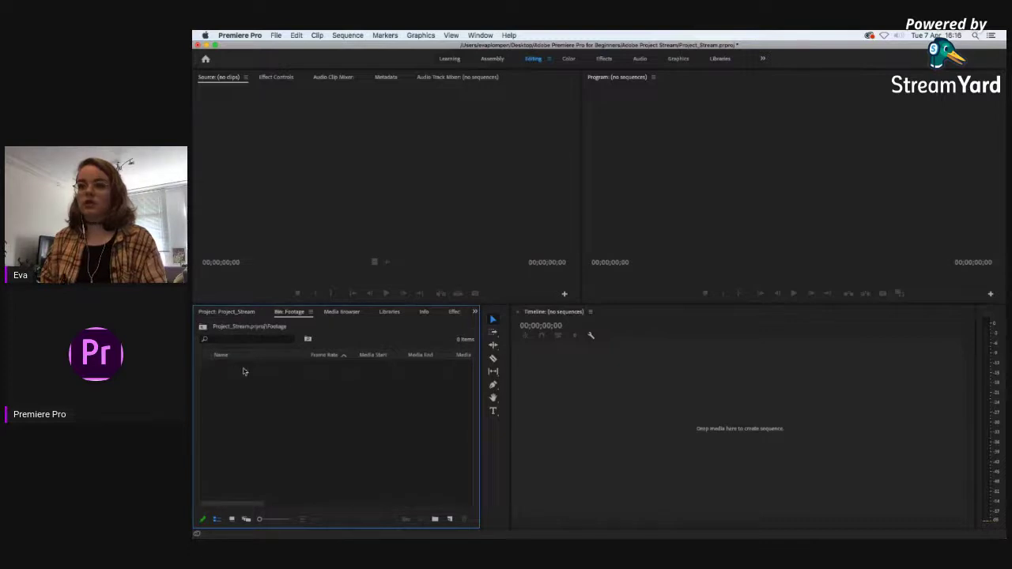
left_click(228, 315)
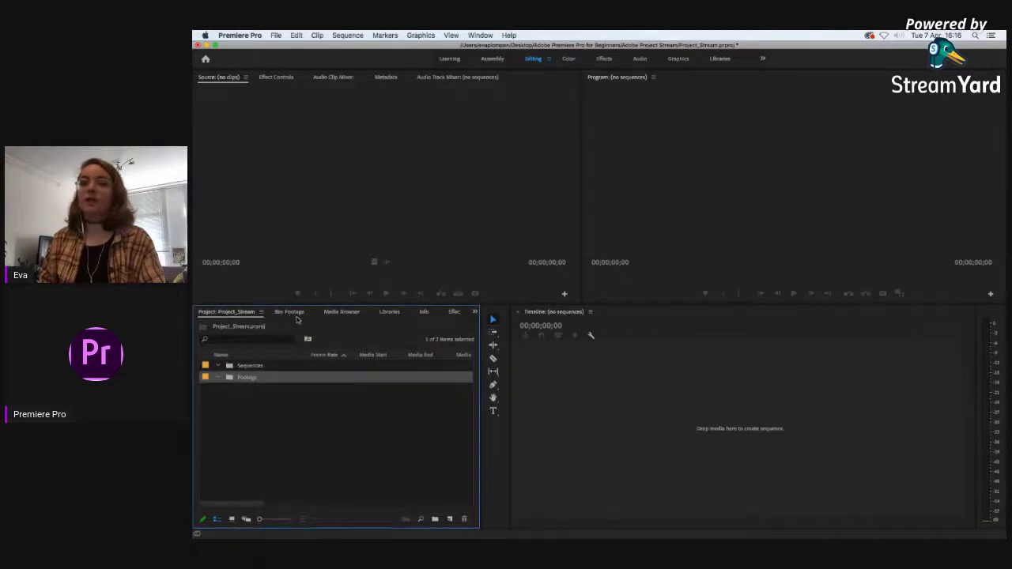
left_click(294, 313)
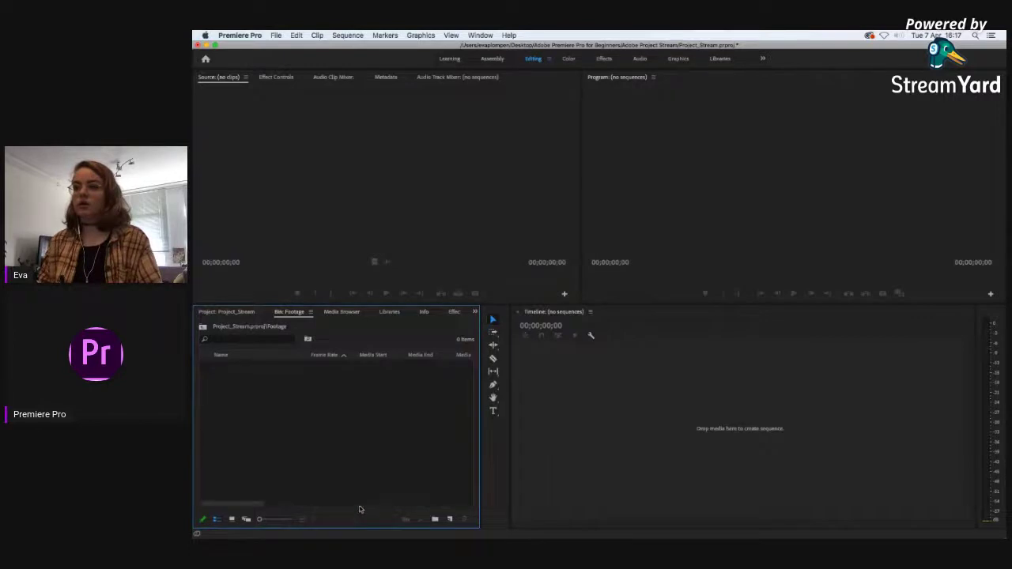
Step: Import the Evening stuff, Extra stuff and Main stuff folders from the Footage folder in Adobe Premiere Pro for Beginners on the Desktop into the Footage bin
double_click(336, 445)
left_click(749, 369)
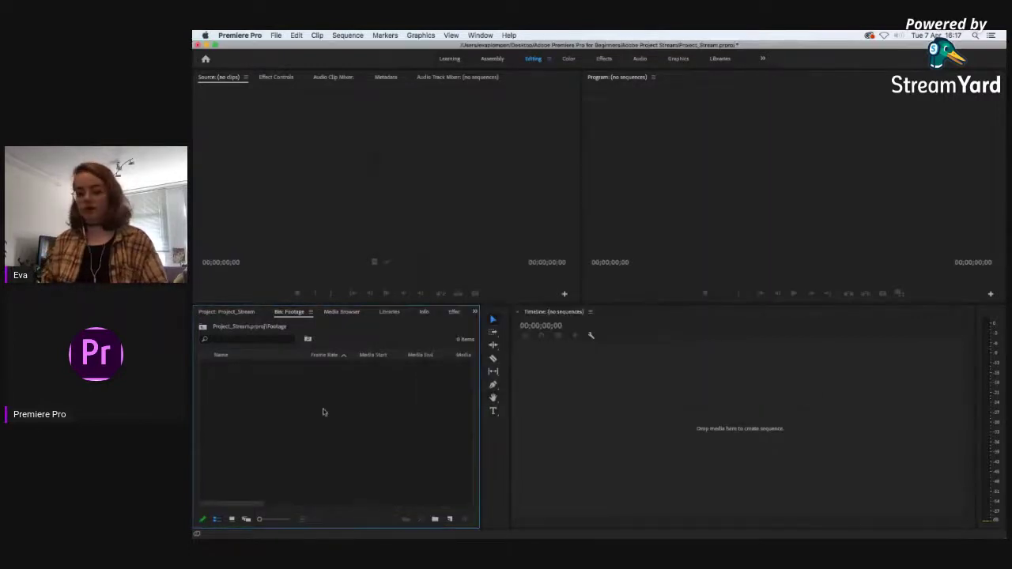
right_click(326, 410)
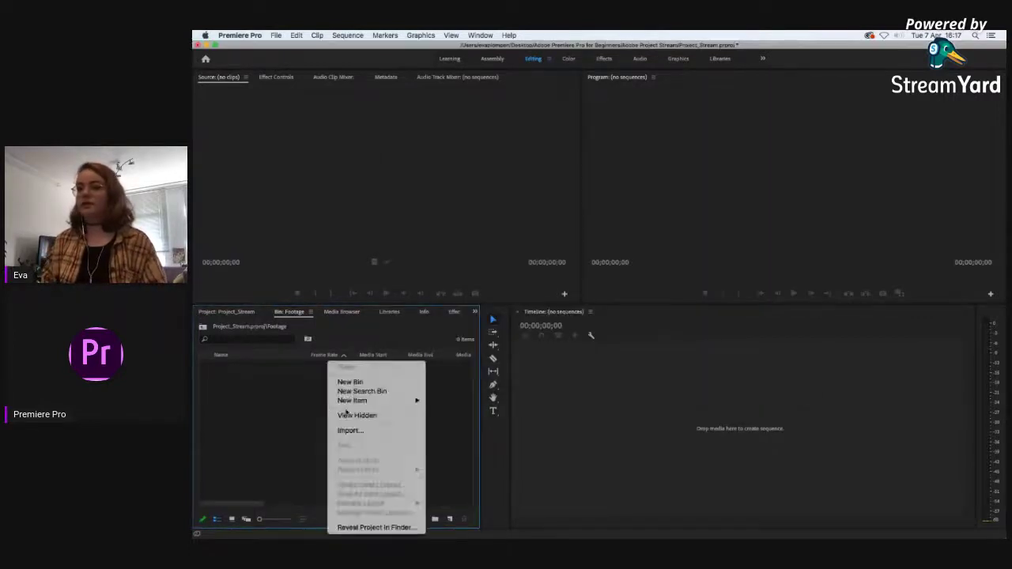
left_click(394, 432)
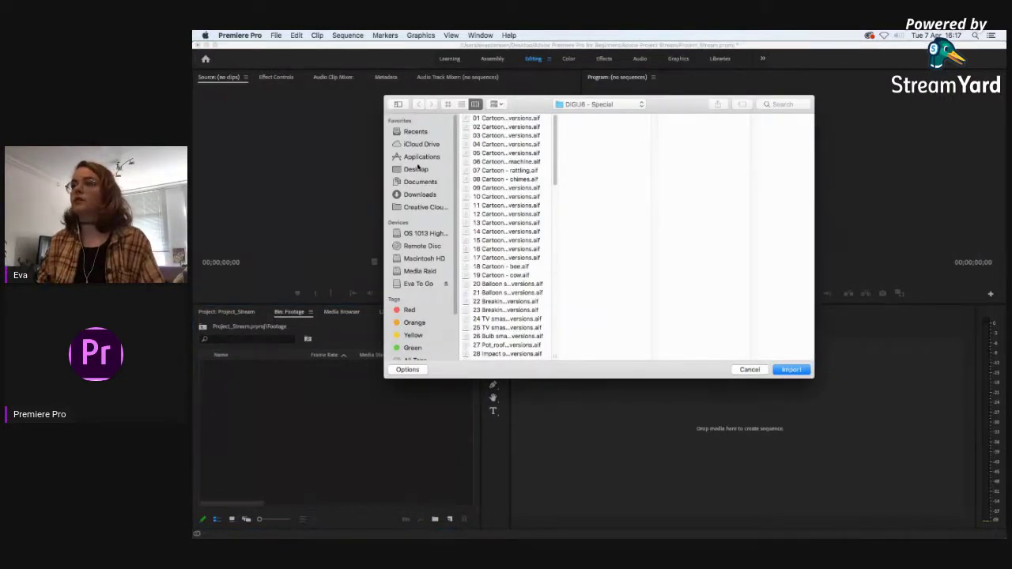
left_click(417, 169)
left_click(519, 118)
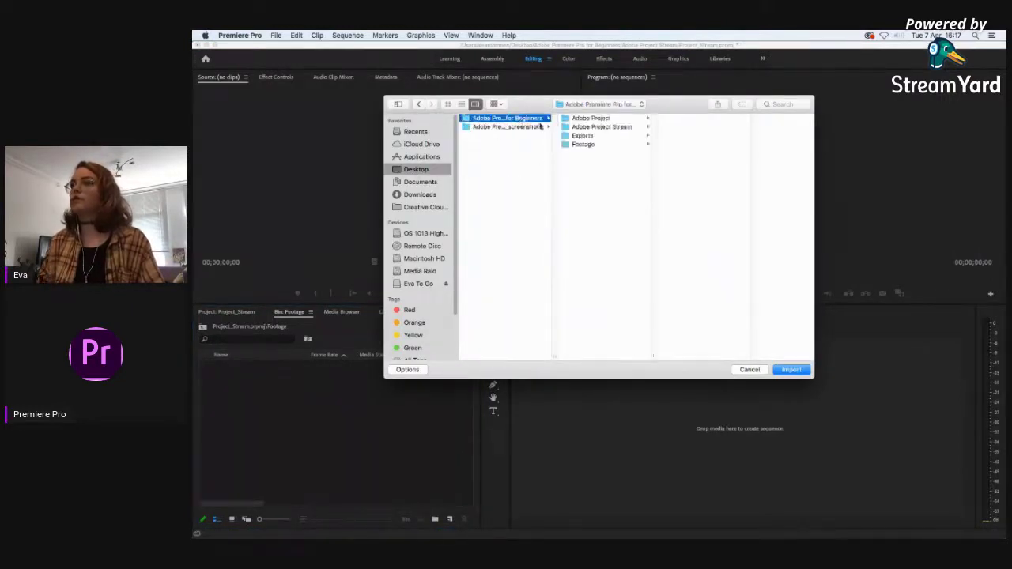
left_click(589, 145)
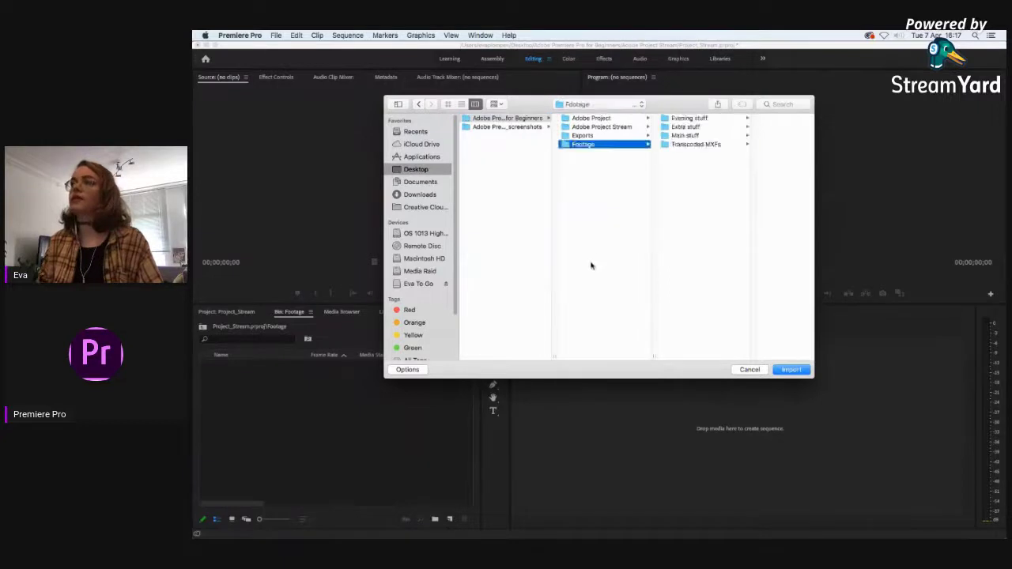
left_click(682, 118)
left_click(682, 136, "shift")
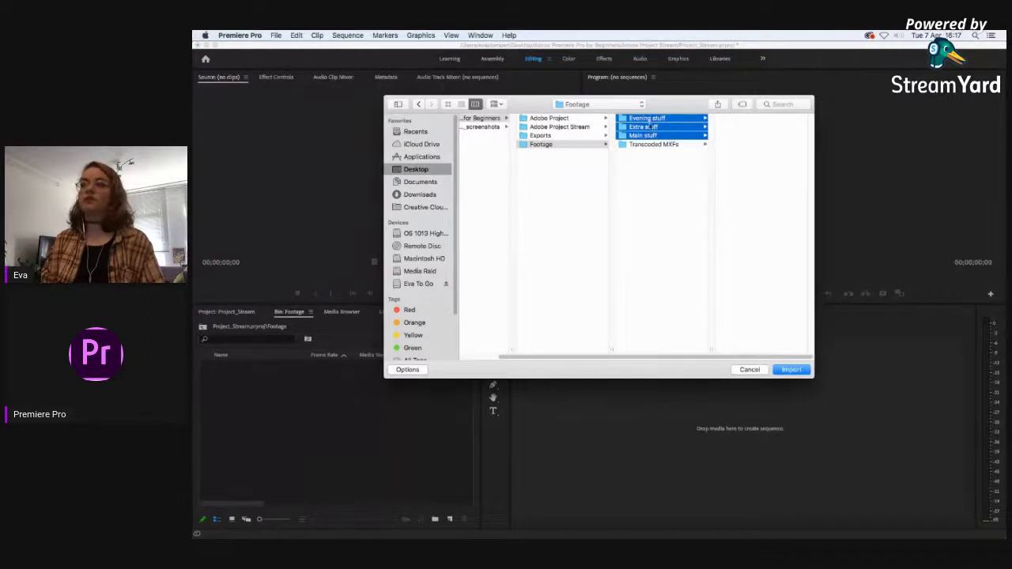
left_click(790, 371)
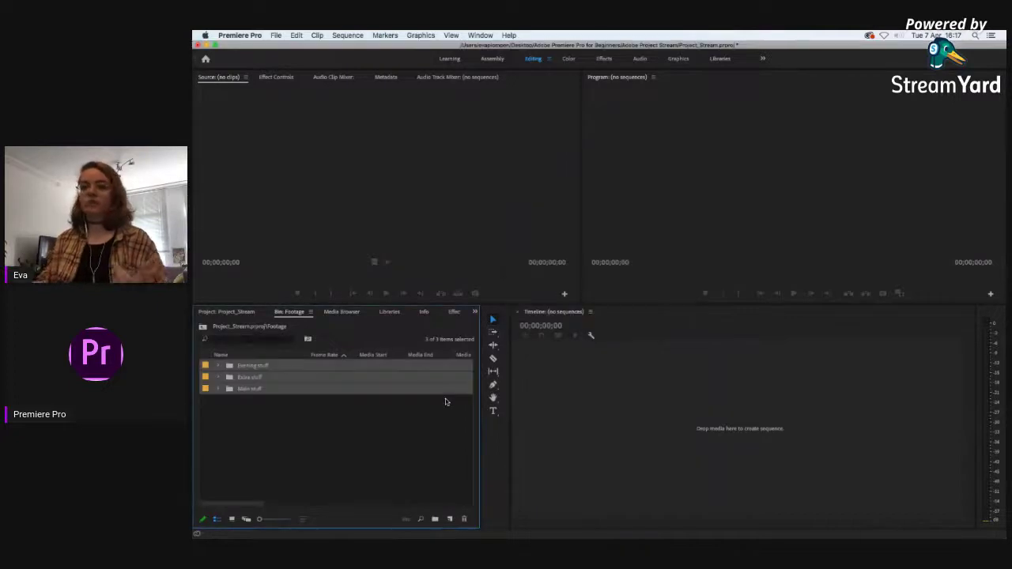
left_click(260, 447)
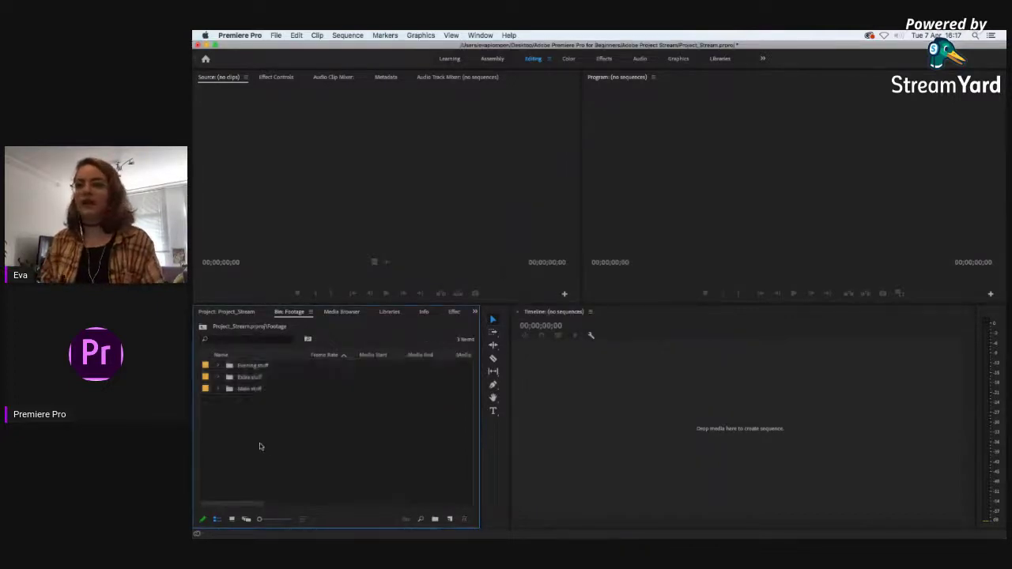
Step: Examine the contents of the imported Evening stuff, Extra stuff and Main stuff bins, leaving Main stuff expanded
left_click(217, 368)
left_click(217, 368)
left_click(219, 377)
left_click(219, 377)
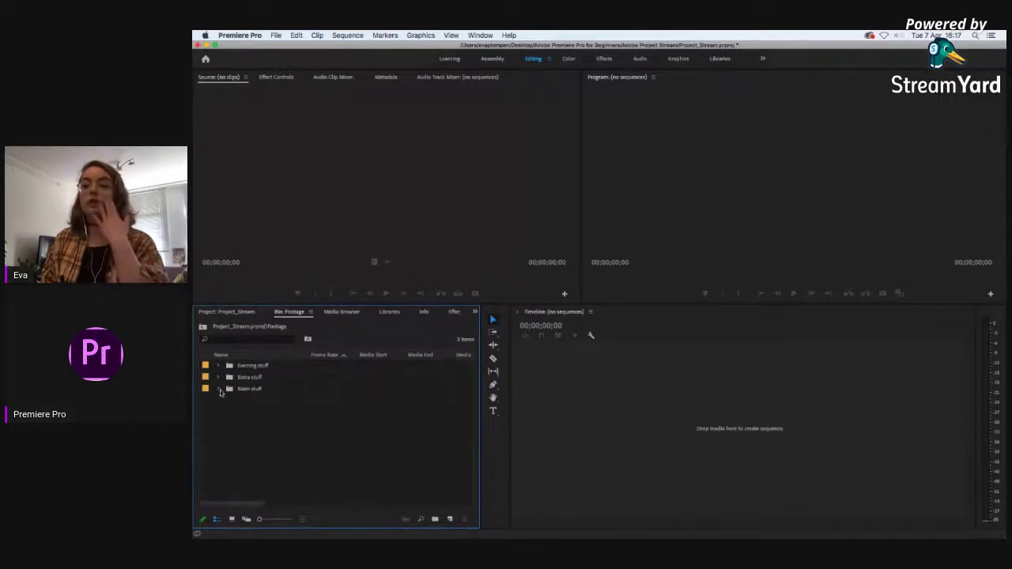
left_click(220, 389)
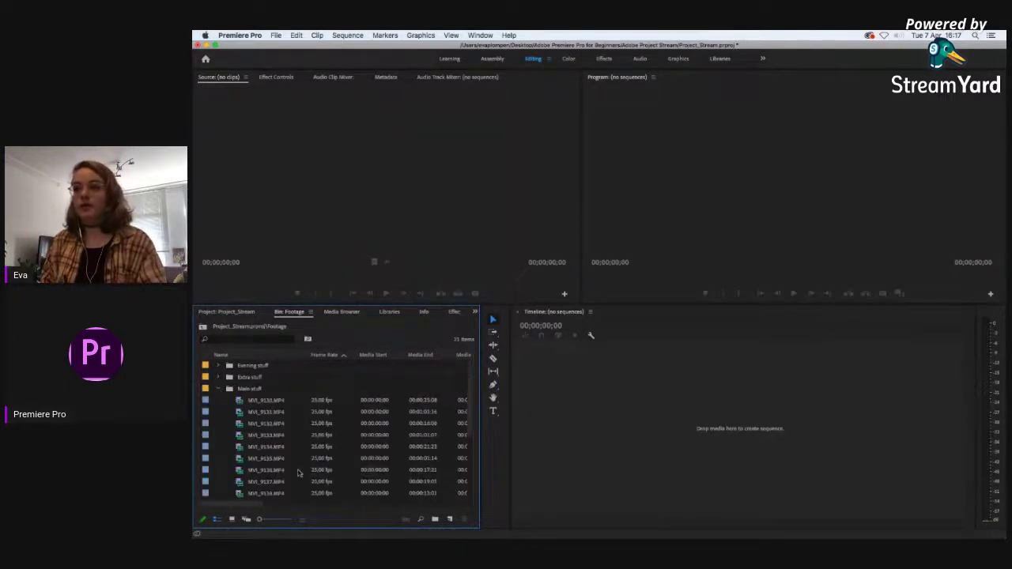
Step: Open the Main stuff bin, show its clips as thumbnails and look through them
left_click_drag(471, 413, 476, 382)
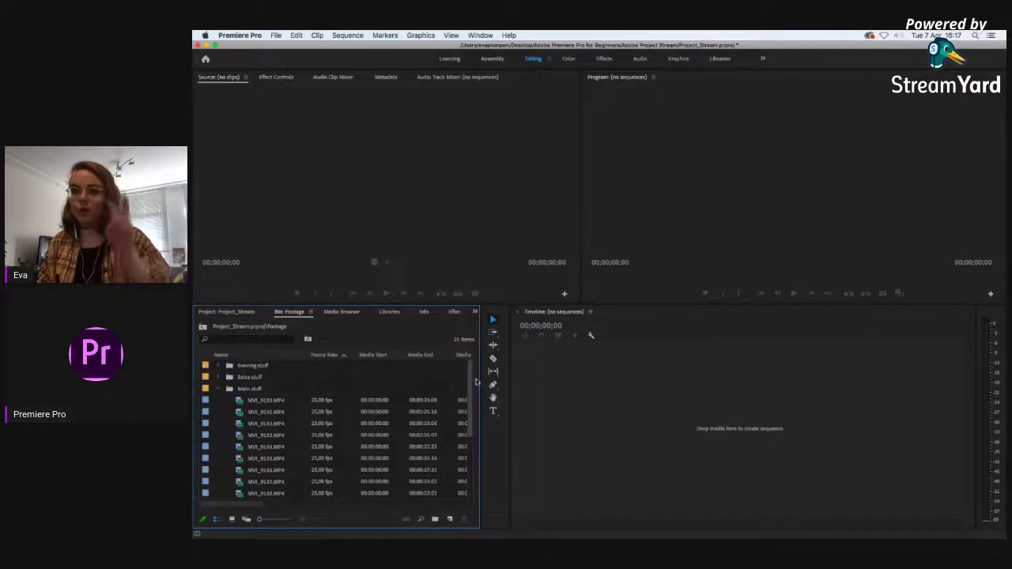
double_click(236, 390)
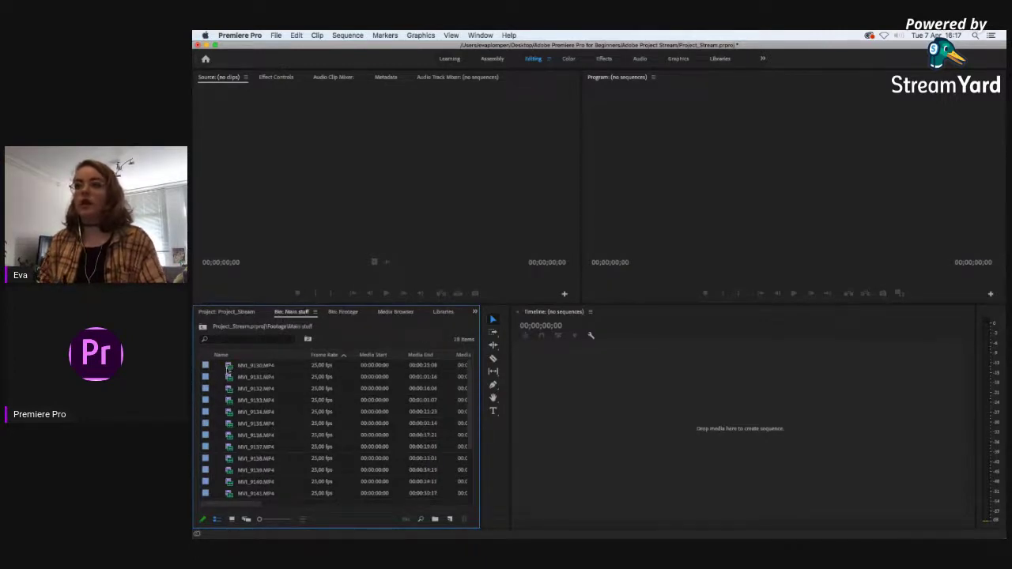
left_click(232, 518)
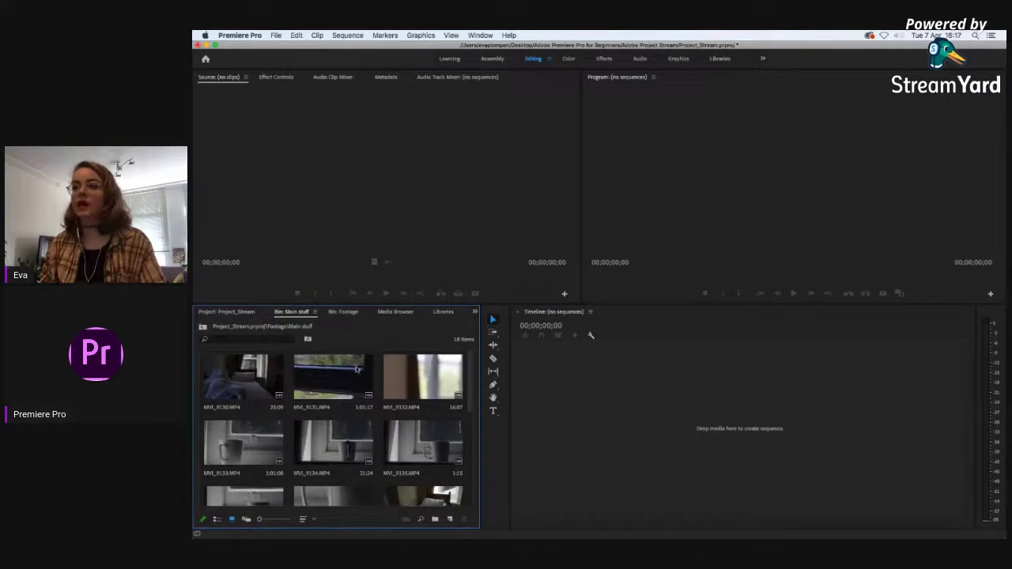
left_click_drag(466, 370, 465, 434)
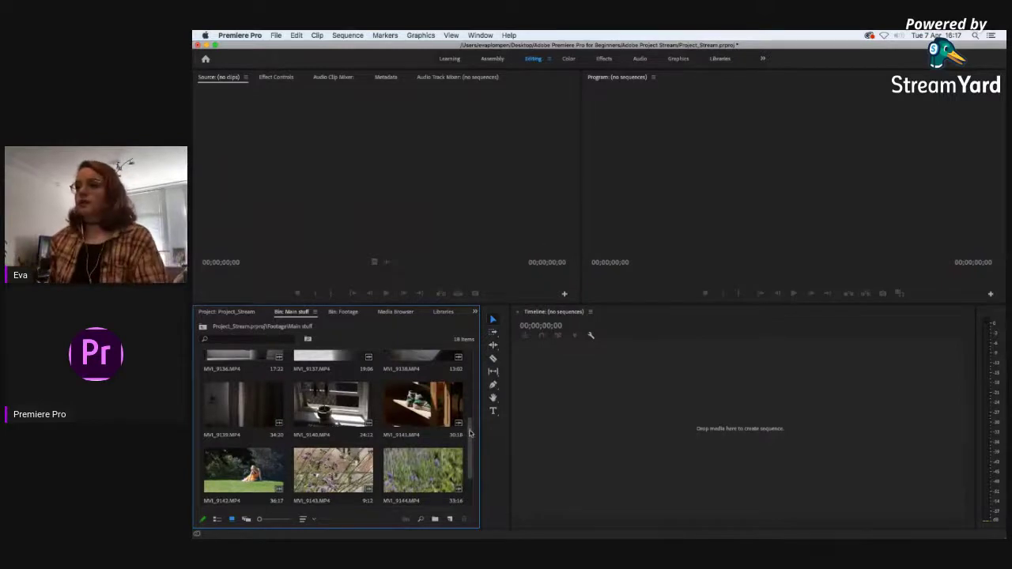
scroll(469, 432, "down", 3)
scroll(469, 432, "up", 10)
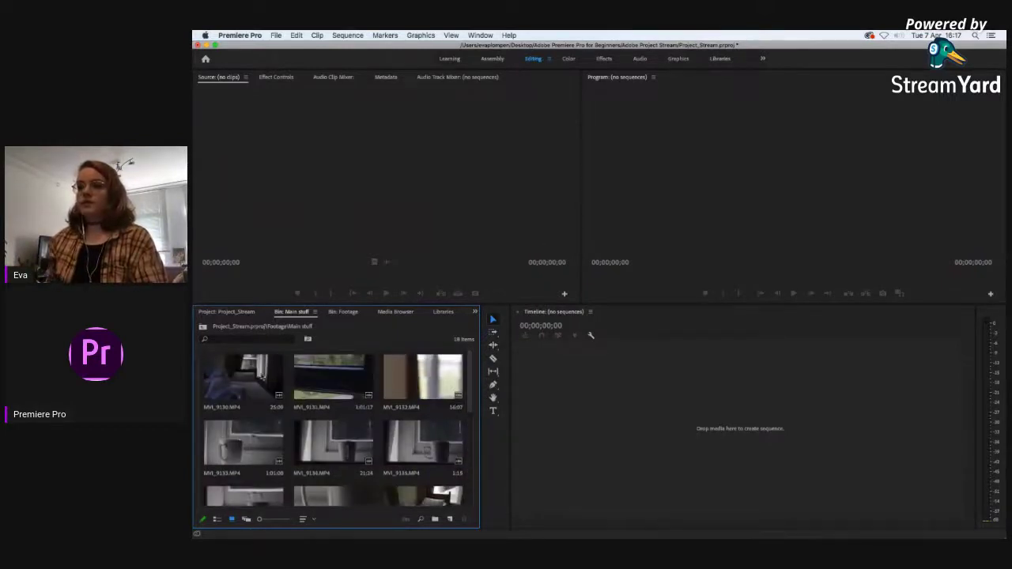
Step: Open the Evening stuff bin from the project's top level and show its clips as thumbnails
left_click(242, 315)
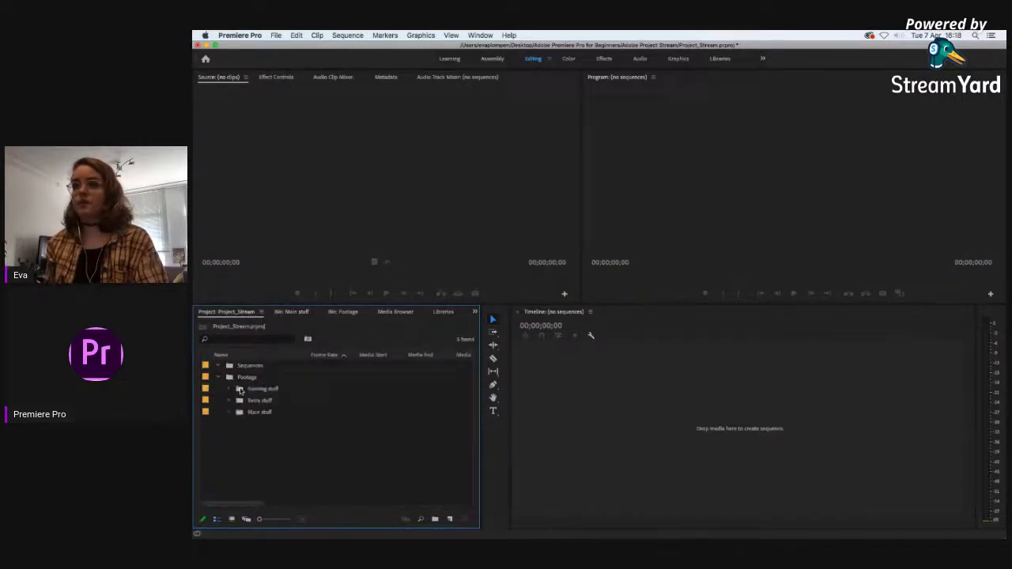
double_click(240, 389)
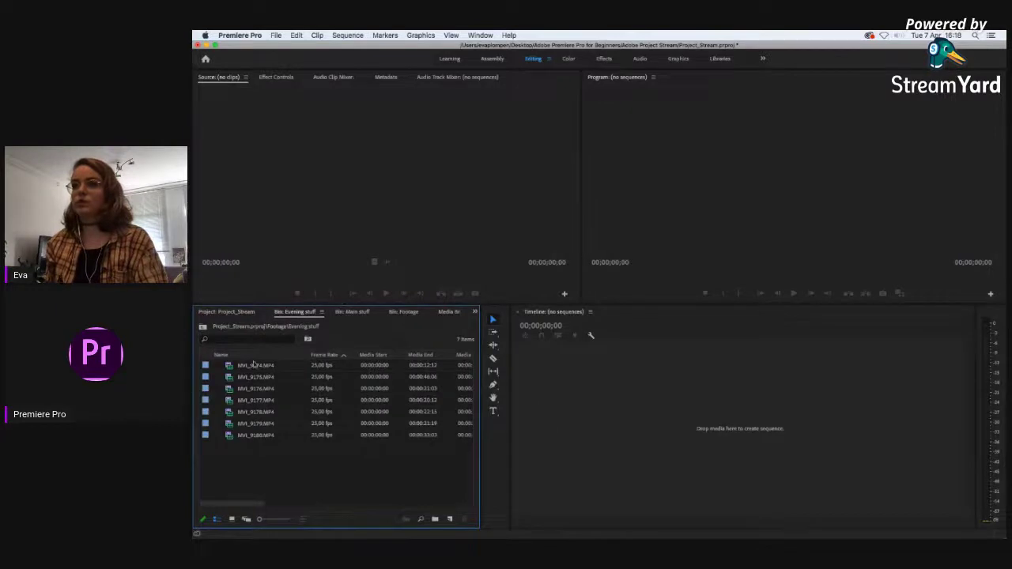
left_click(232, 520)
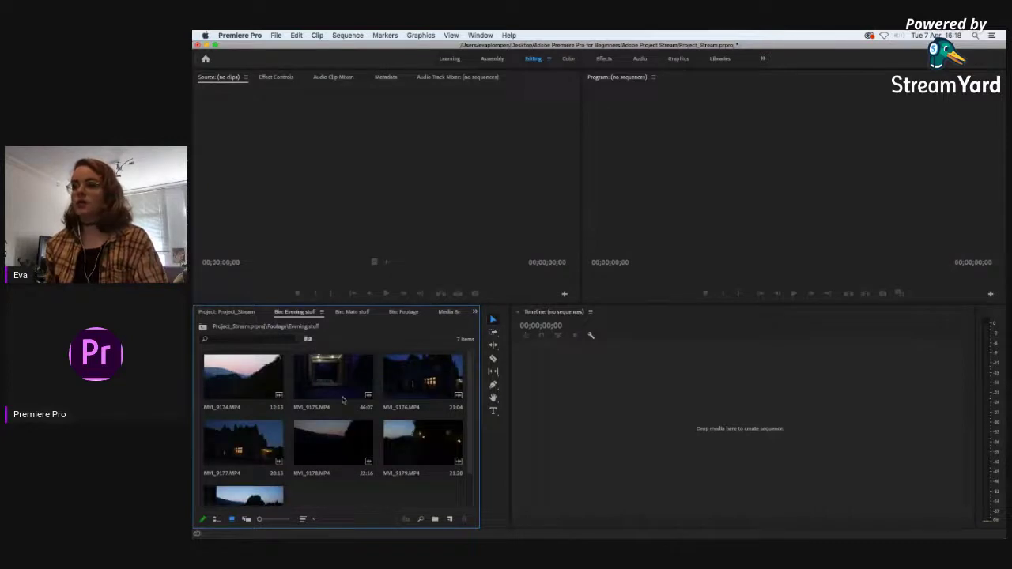
Step: Preview MVI_9177.MP4 in a slightly enlarged Source monitor by scrubbing and playing through the clip
double_click(245, 442)
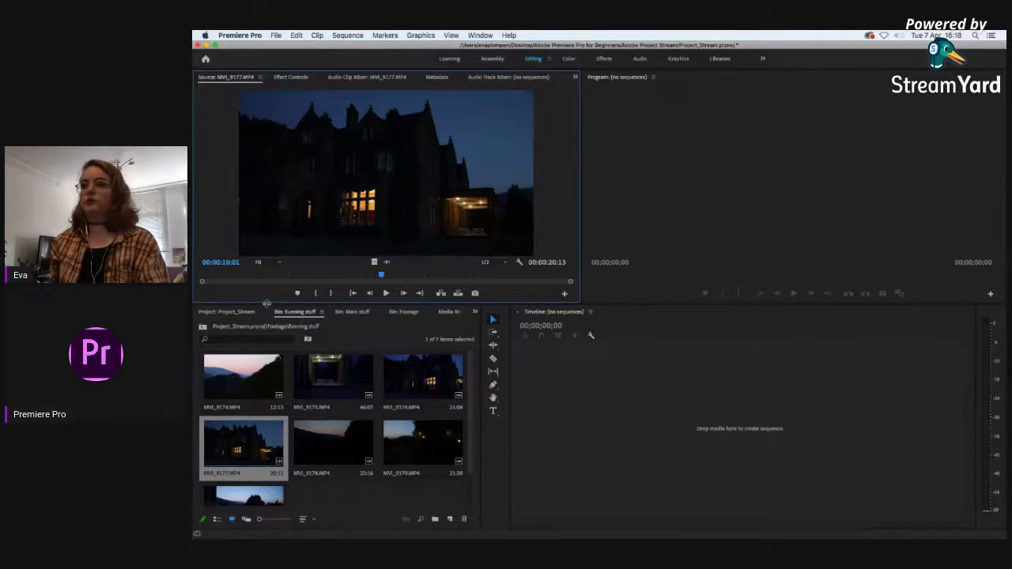
left_click_drag(267, 303, 267, 313)
left_click_drag(381, 286, 243, 285)
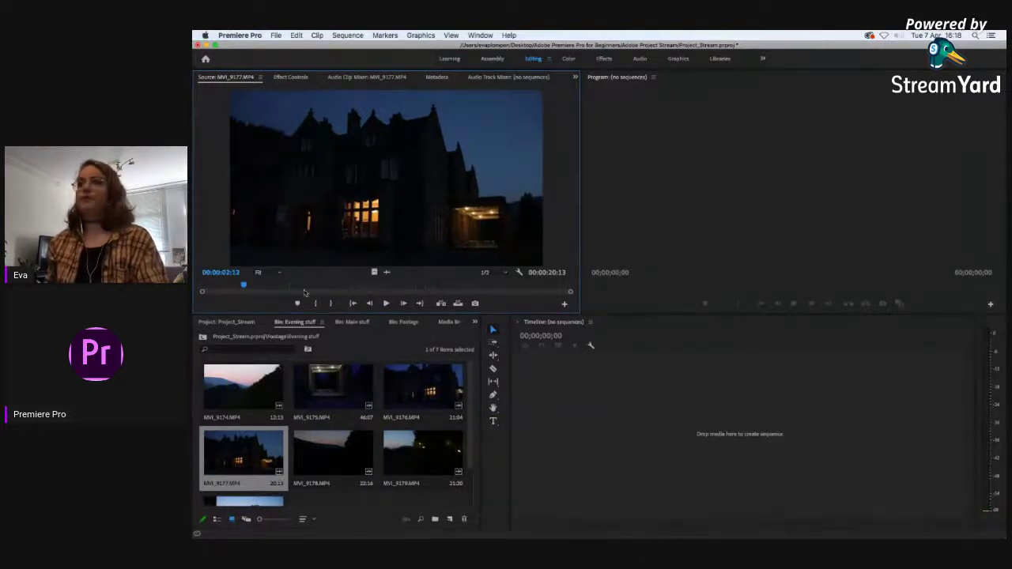
left_click_drag(287, 289, 234, 295)
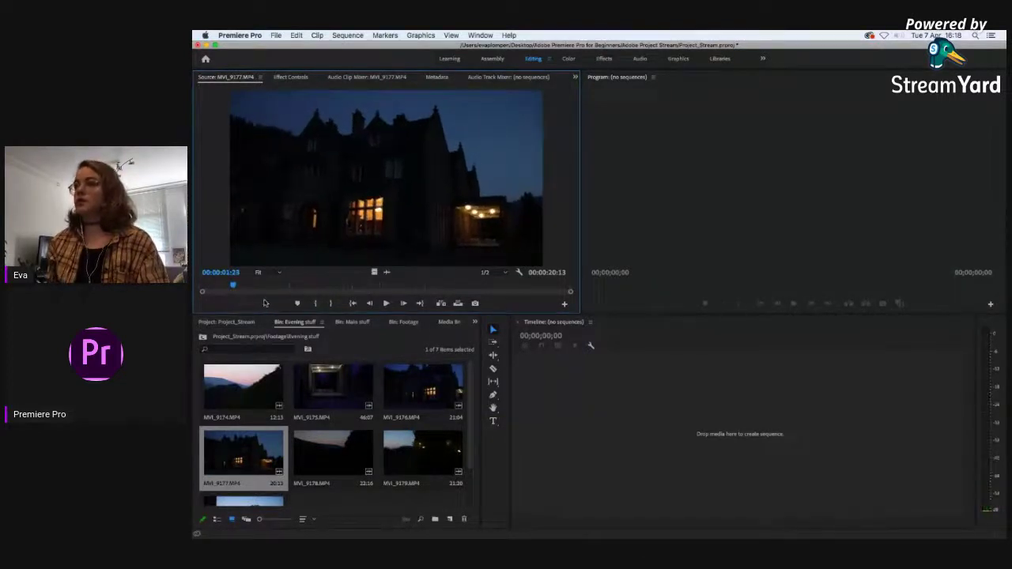
key("space")
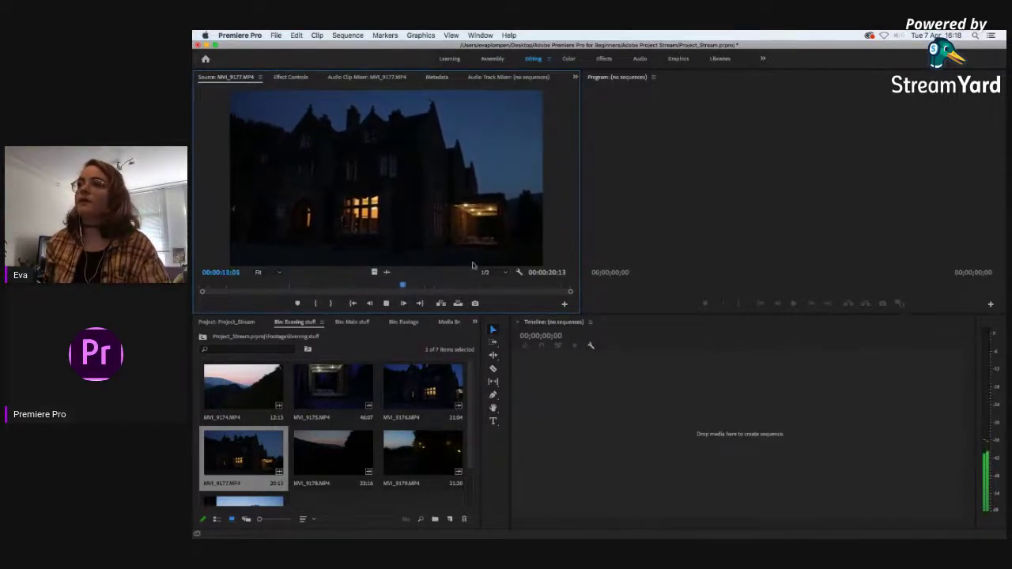
key("space")
left_click_drag(403, 287, 412, 307)
left_click(292, 285)
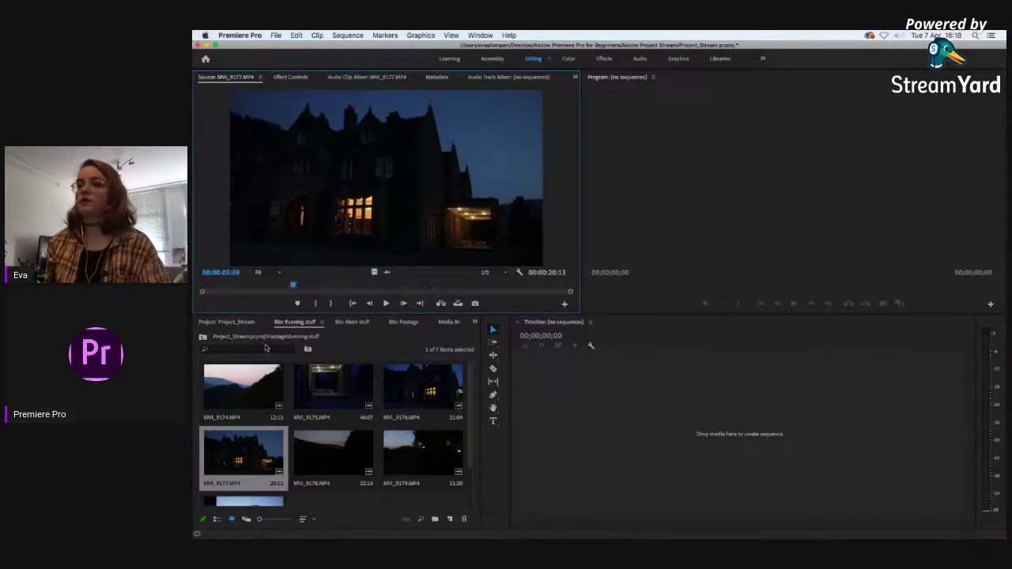
Step: Collapse the Footage bin at the project's top level and check inside the Sequences bin, ending with Sequences selected
left_click(233, 323)
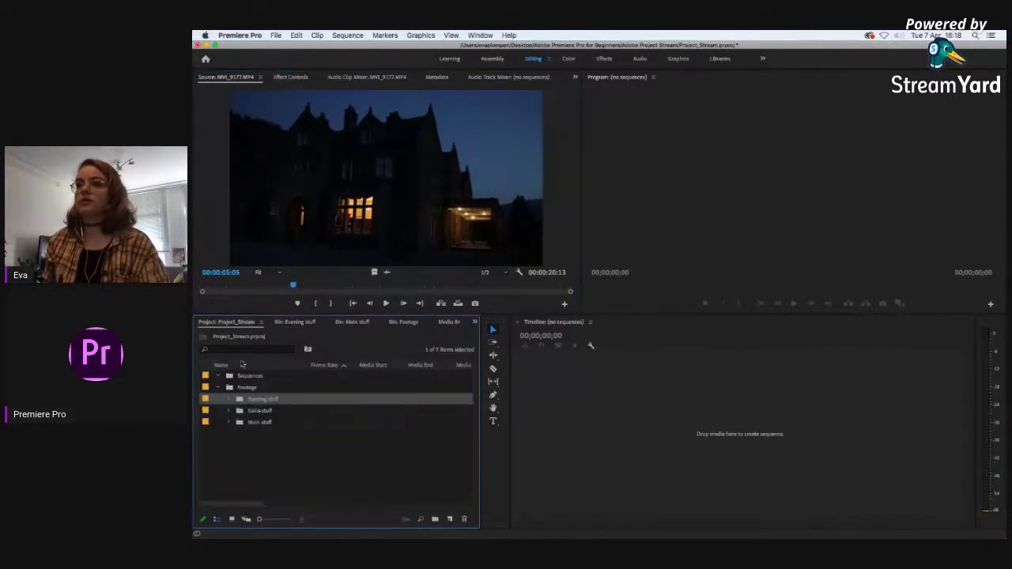
left_click(218, 387)
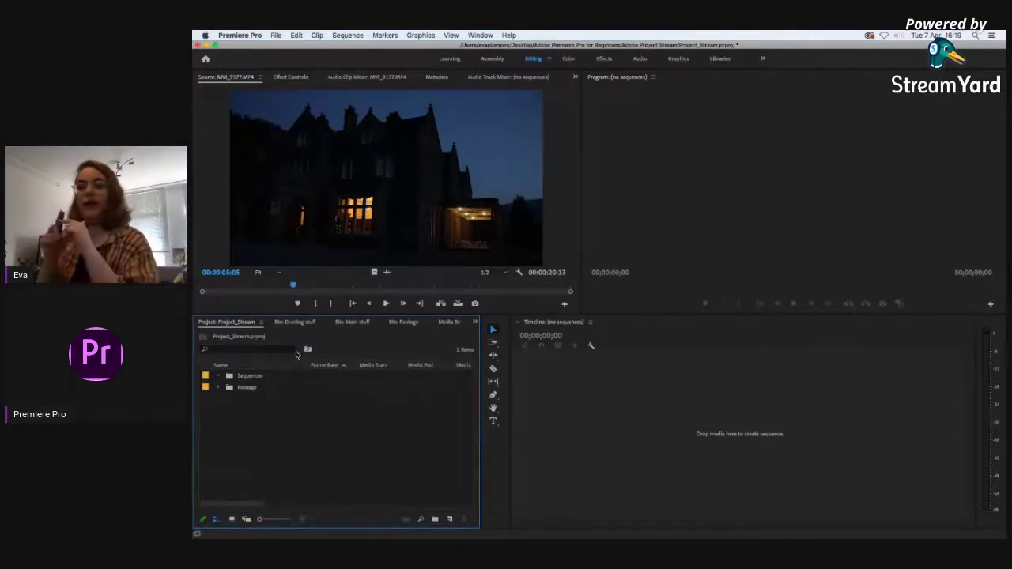
left_click(230, 378)
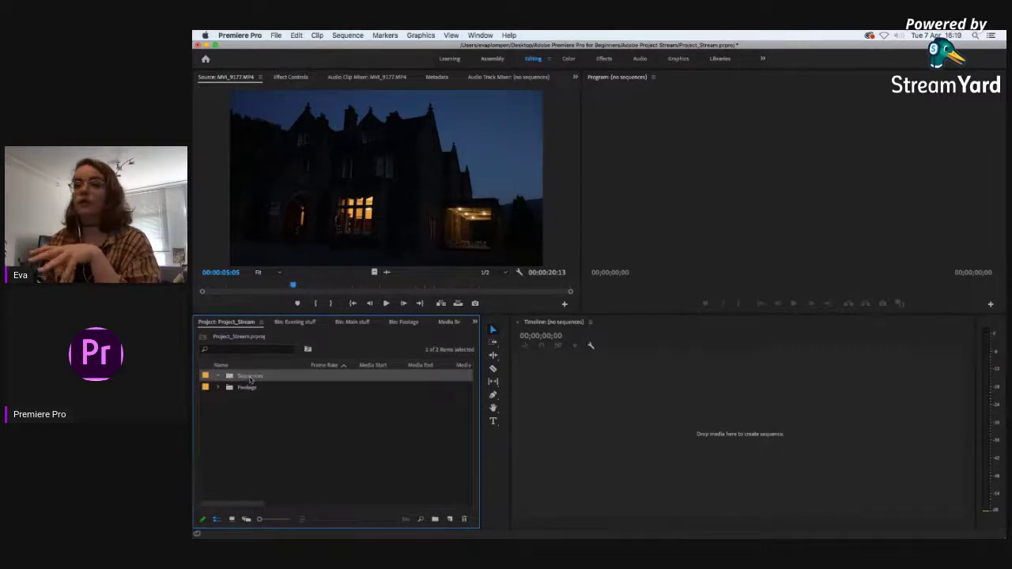
double_click(230, 380)
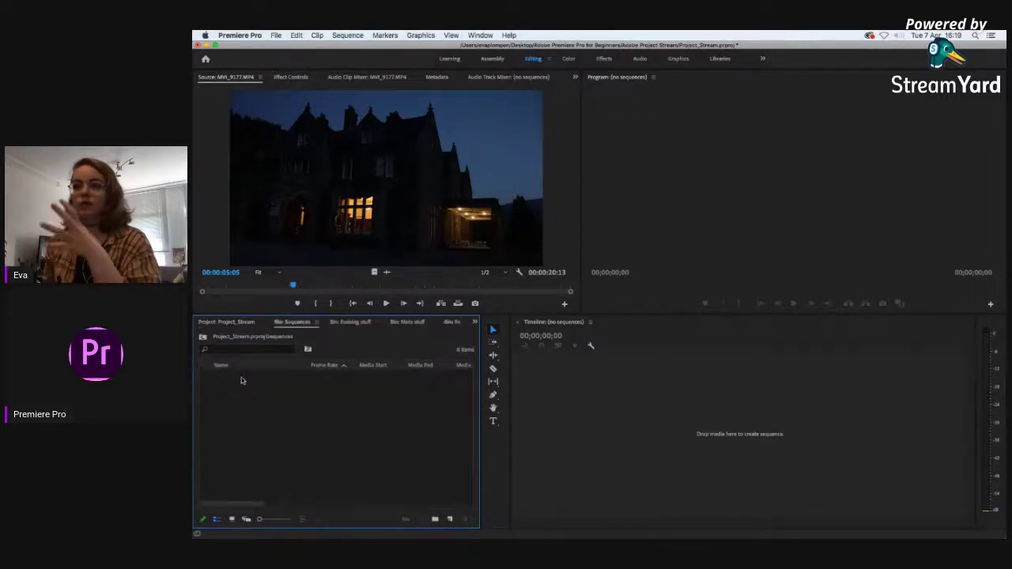
left_click(316, 323)
left_click(342, 188)
left_click(233, 321)
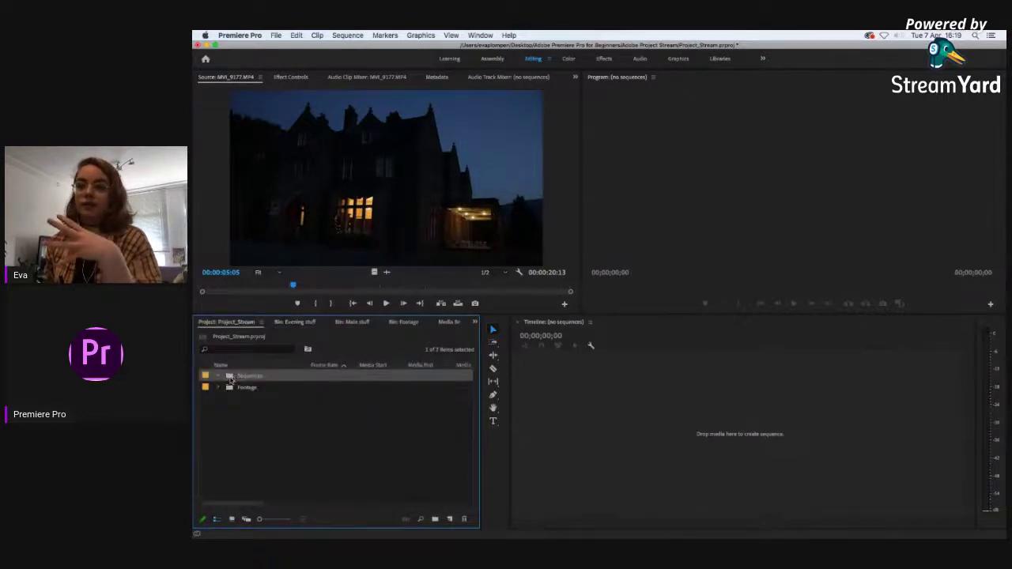
left_click(449, 519)
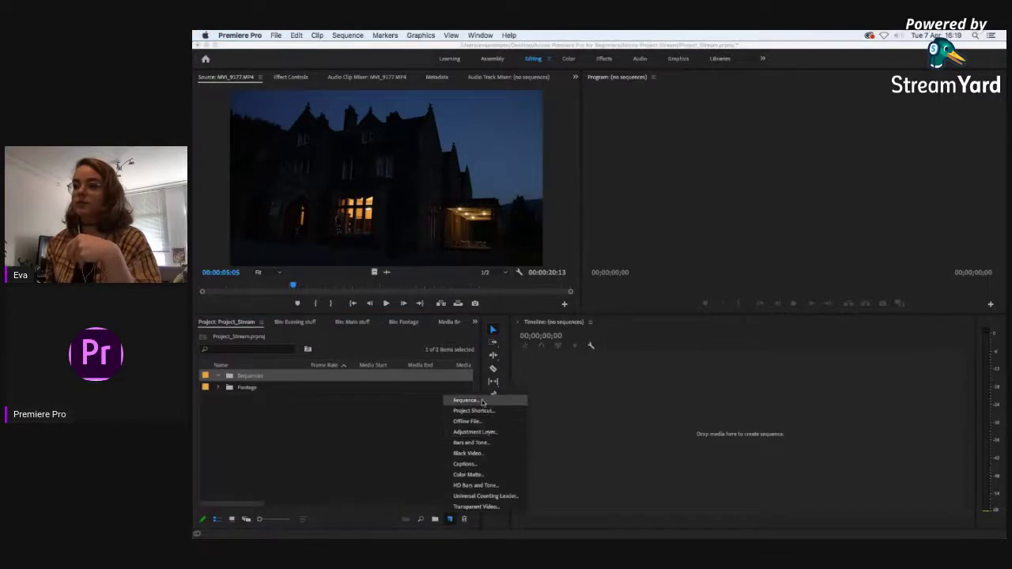
left_click(231, 376)
left_click(274, 33)
mouse_move(286, 48)
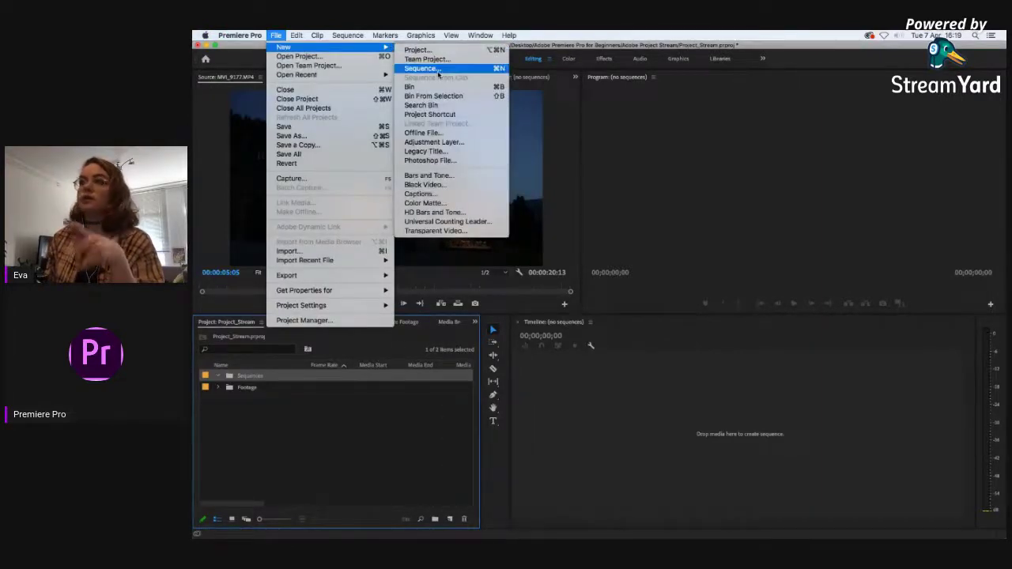
left_click(385, 431)
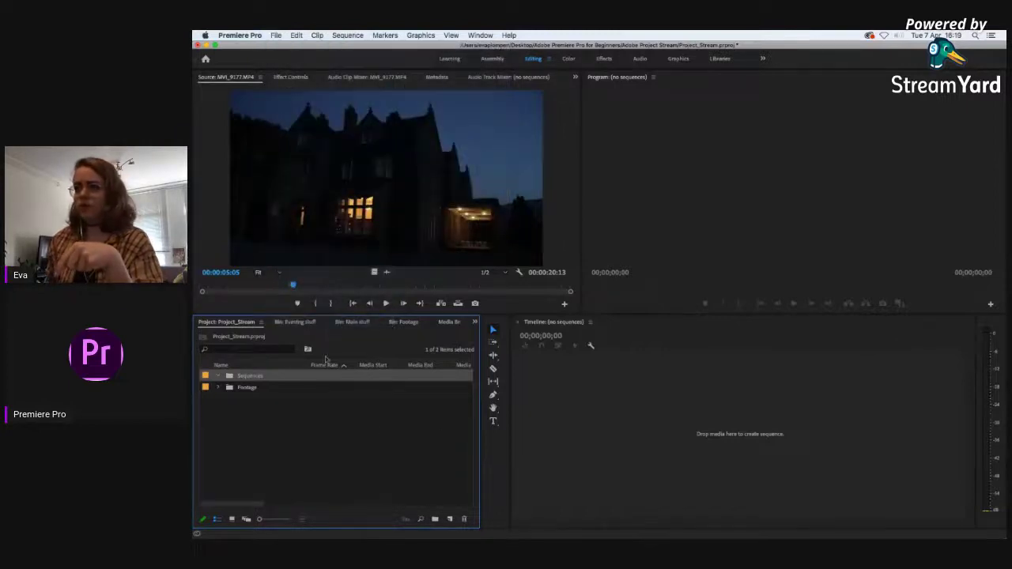
double_click(230, 377)
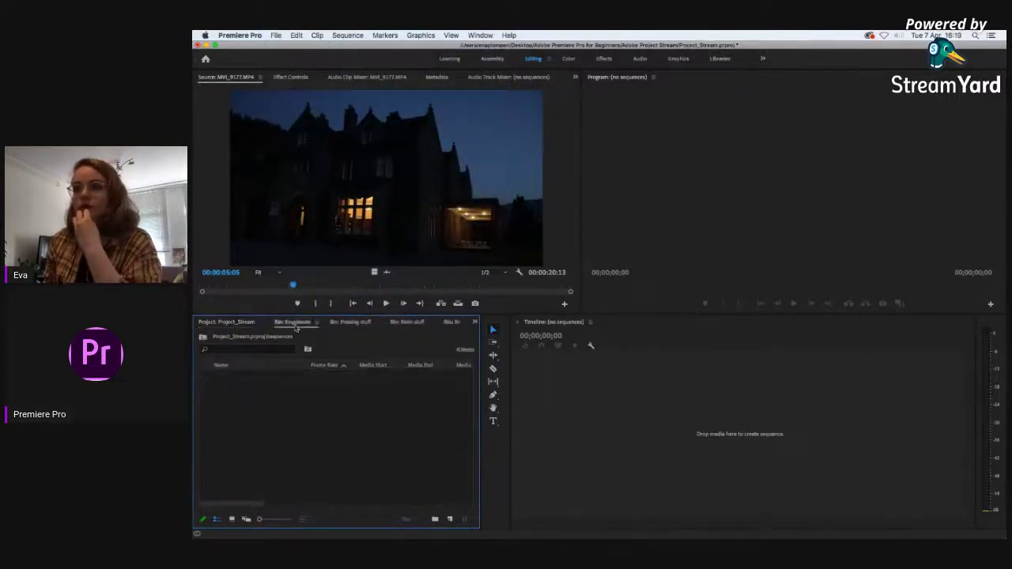
left_click(319, 325)
left_click(341, 190)
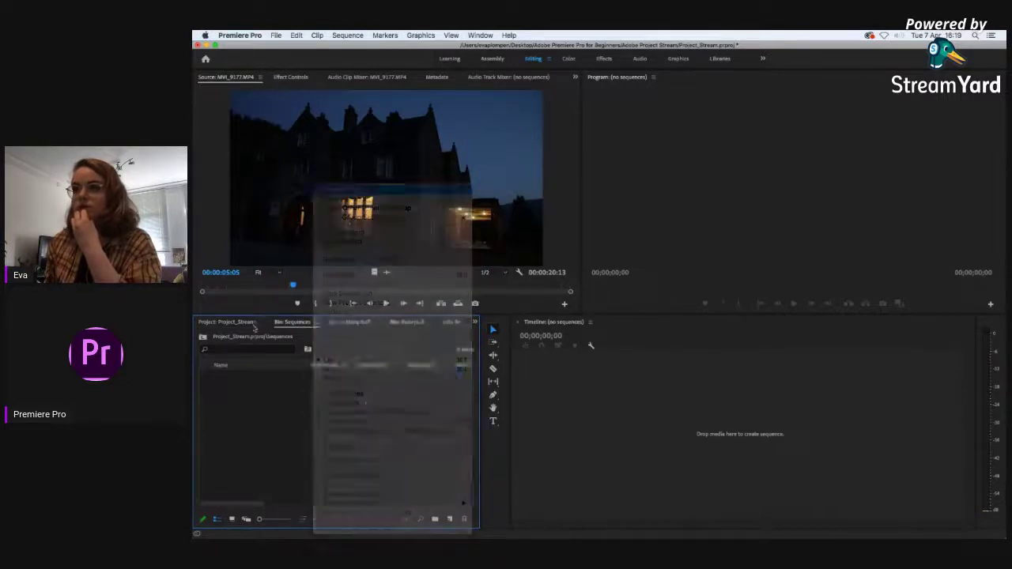
Step: Start a new sequence in the Sequences bin and look at the AVCHD presets
left_click(449, 519)
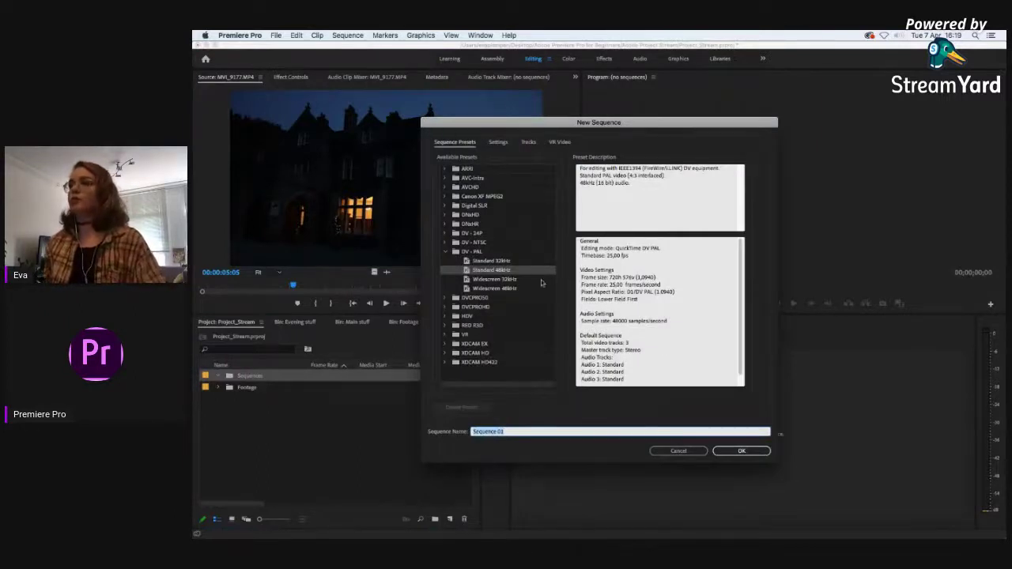
left_click(444, 188)
left_click(444, 187)
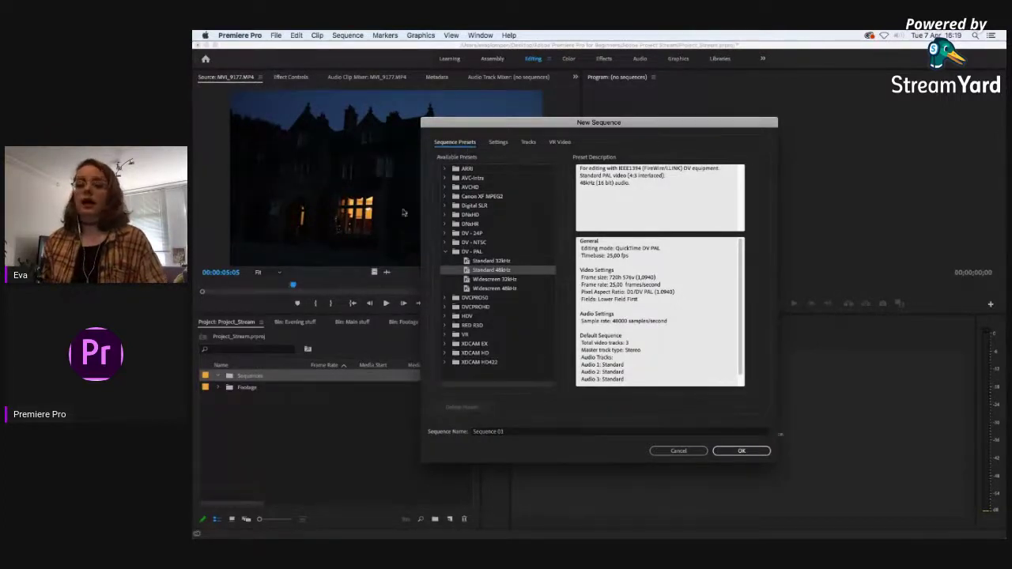
Step: Set the new sequence's editing mode to Custom with a 1920 by 1080 frame size taken over from the DNX 1080p mode
left_click(498, 142)
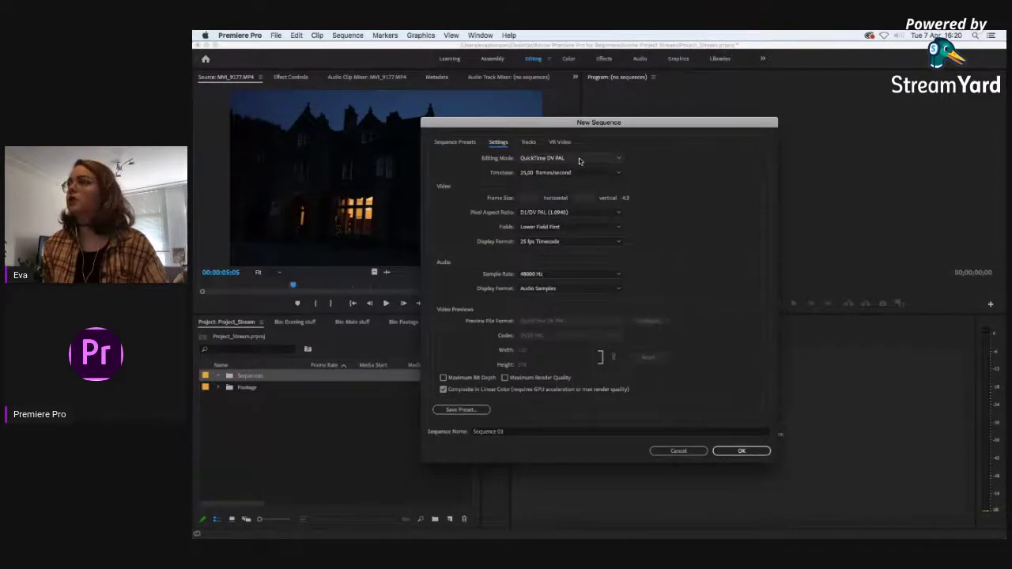
left_click(579, 161)
scroll(569, 237, "up", 3)
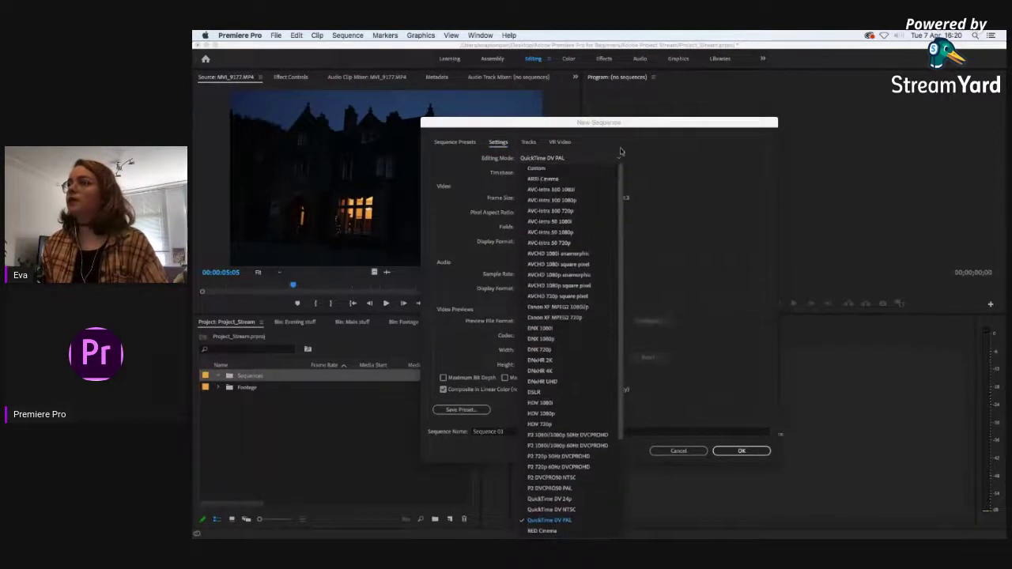
left_click(538, 168)
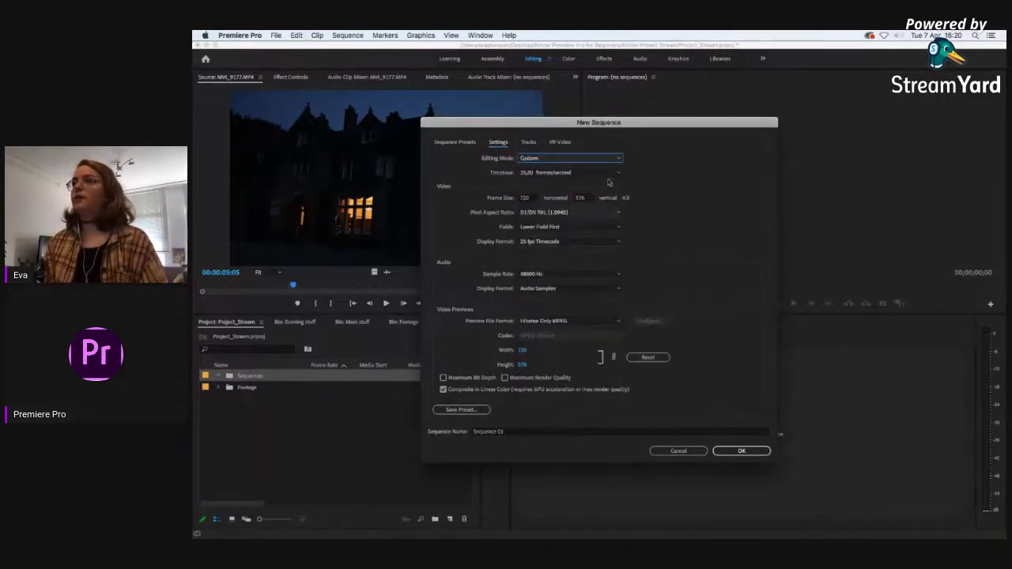
left_click(527, 198)
left_click(600, 158)
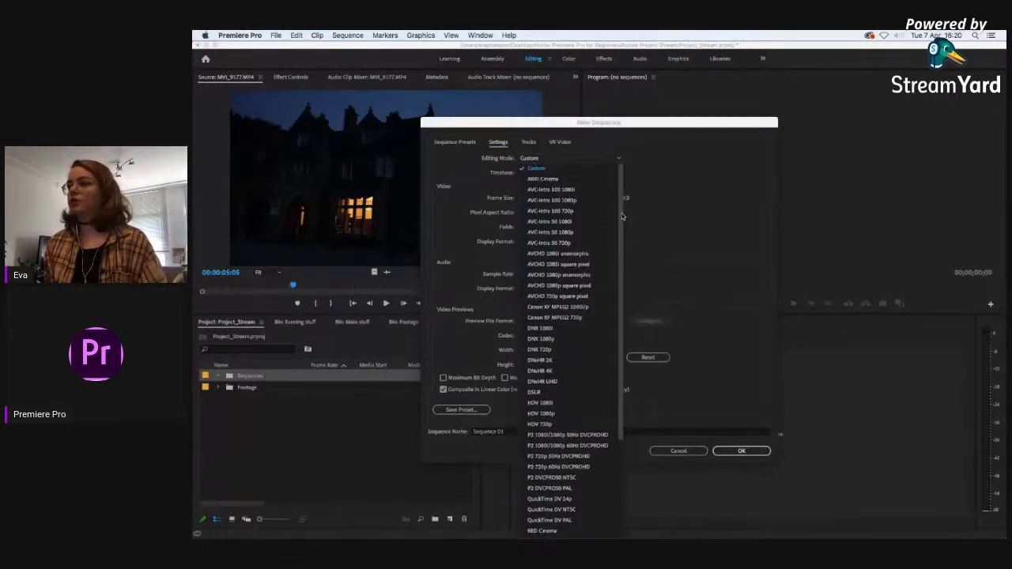
left_click(551, 339)
left_click(568, 161)
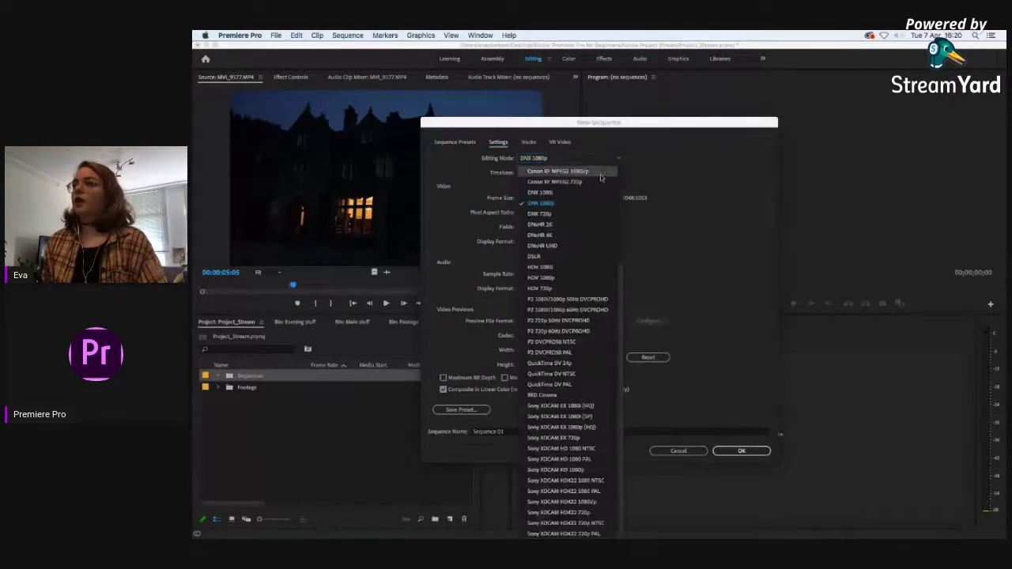
left_click_drag(622, 270, 623, 172)
scroll(623, 172, "up", 1)
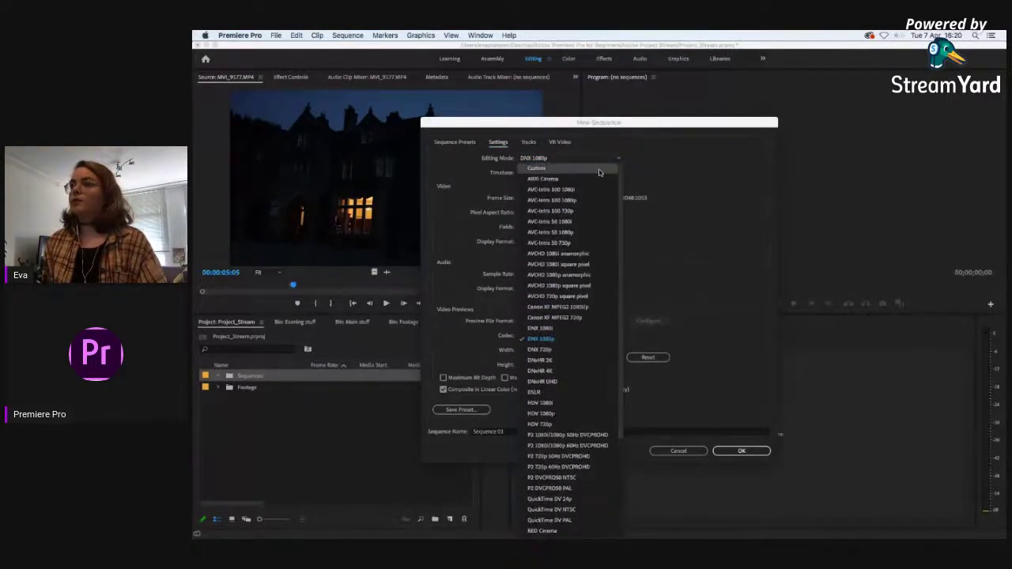
left_click(604, 166)
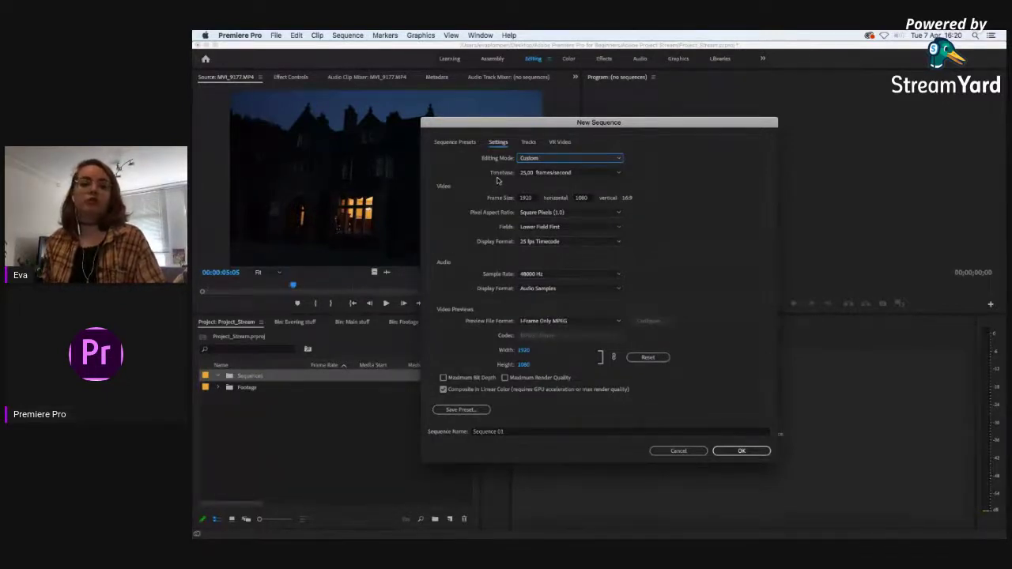
Step: Check the new sequence's track settings, name it Project_v1 and create it
left_click(528, 141)
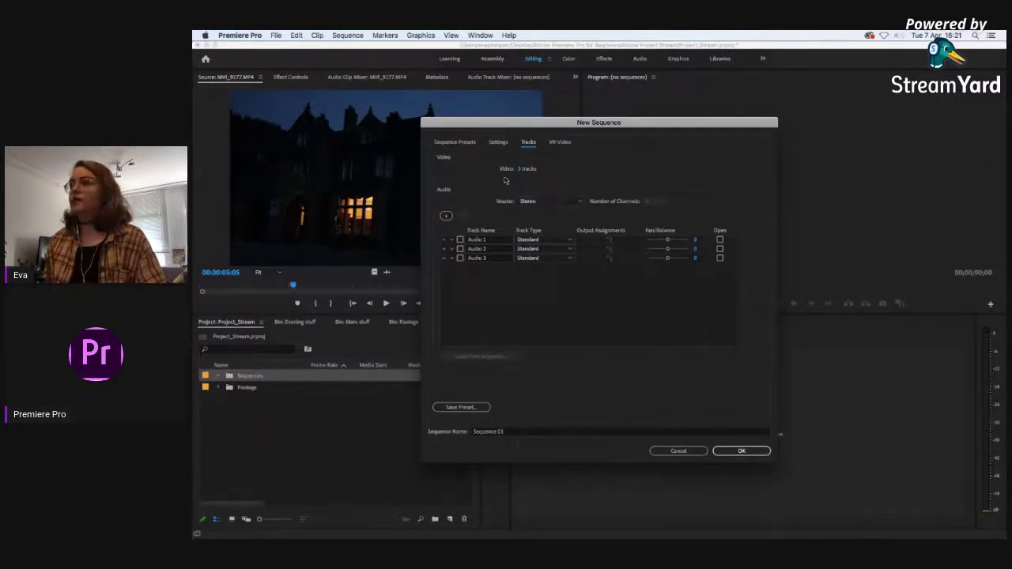
left_click(497, 142)
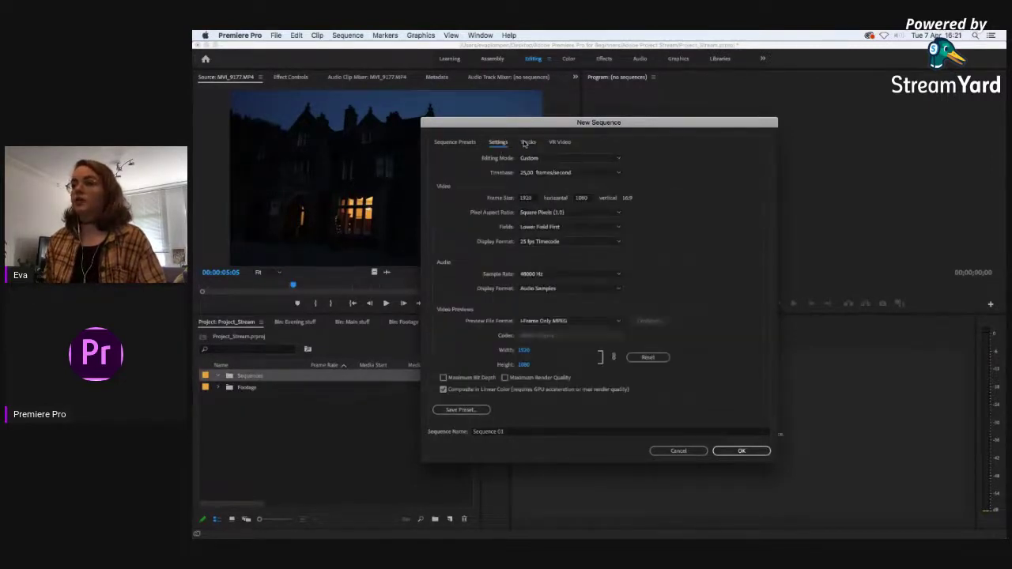
left_click(501, 430)
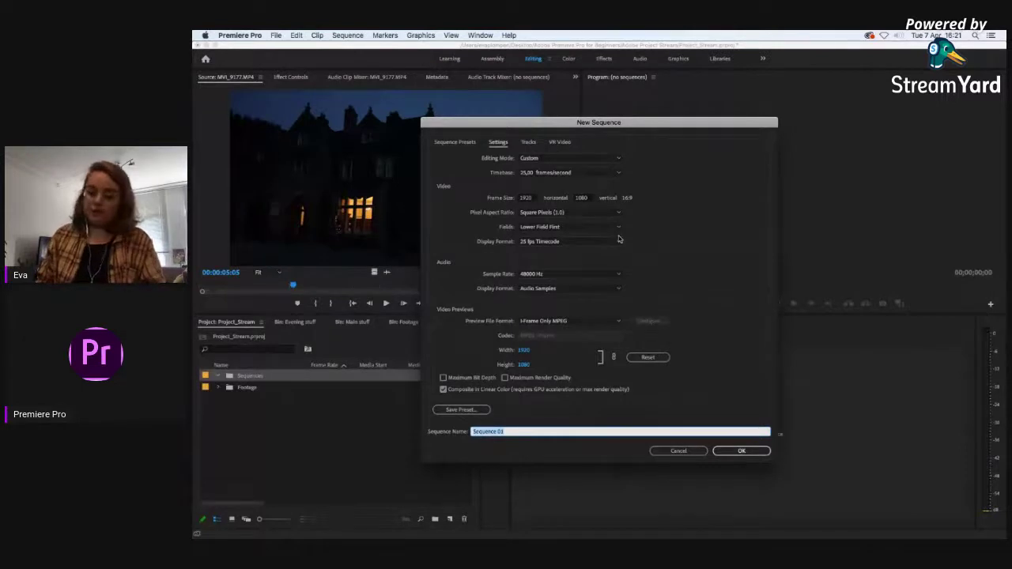
type("pro")
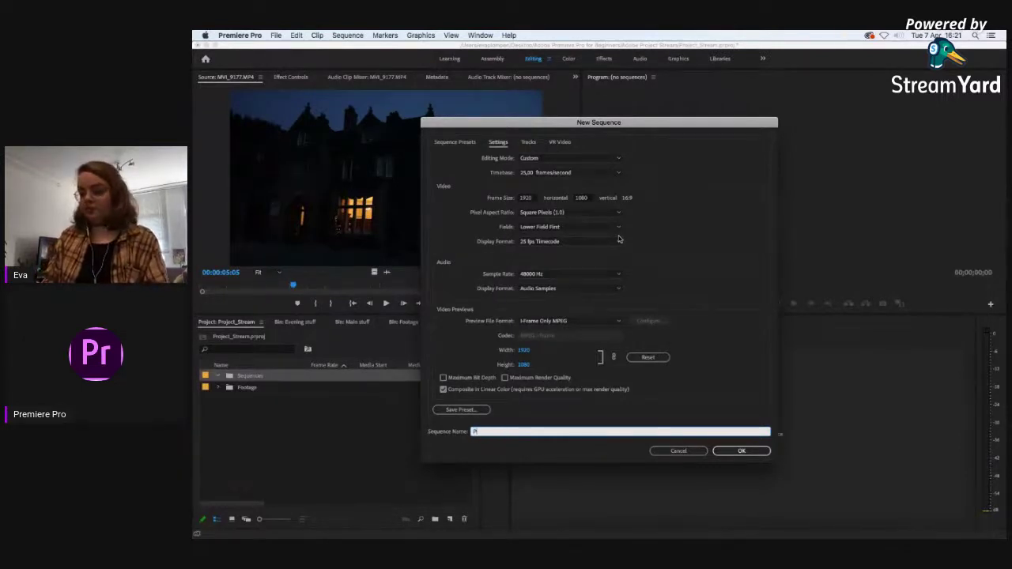
type("ject_v1")
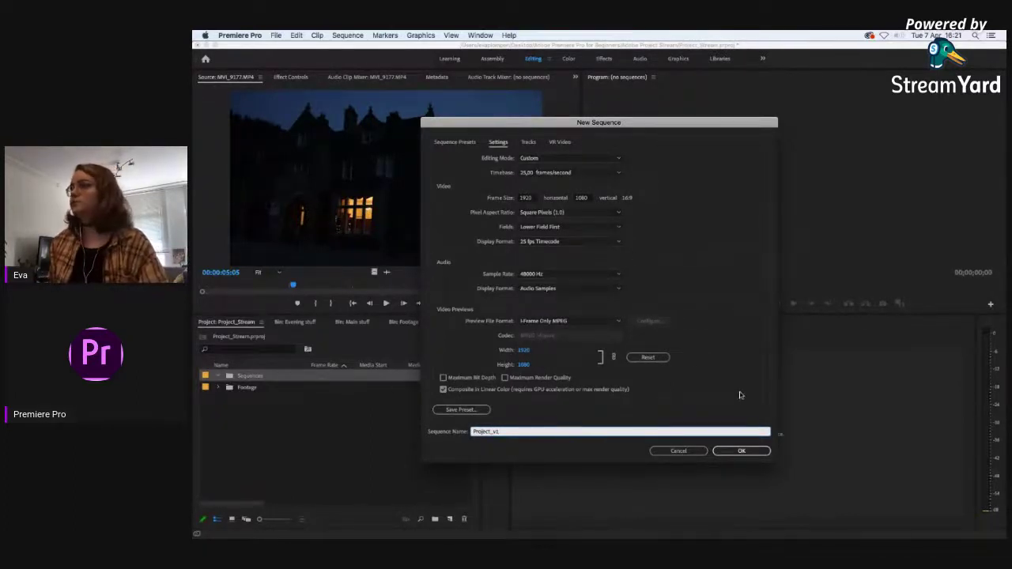
left_click(760, 451)
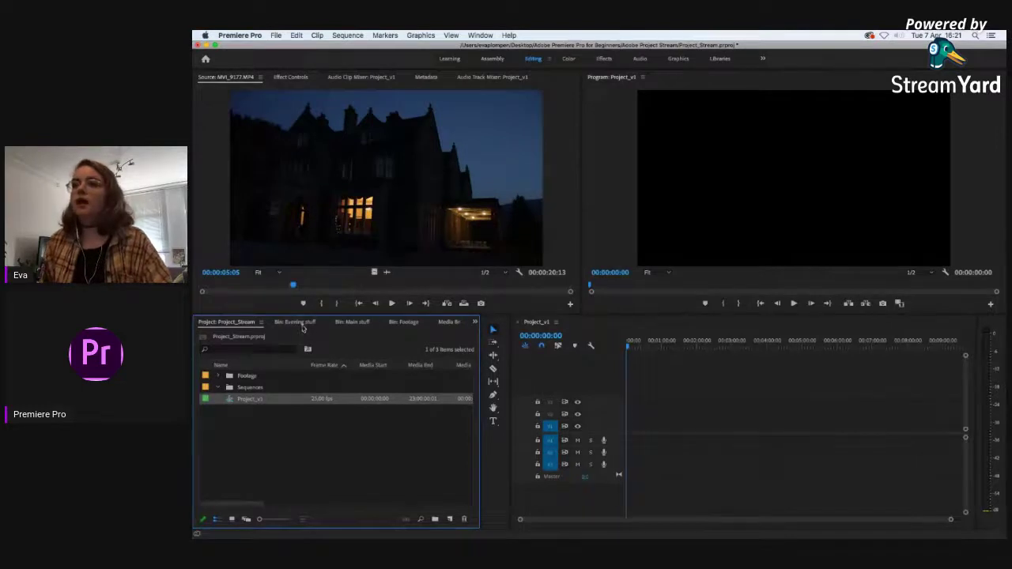
Step: Show the Main stuff bin in icon view, sort its clips by Name and look through them
left_click(412, 324)
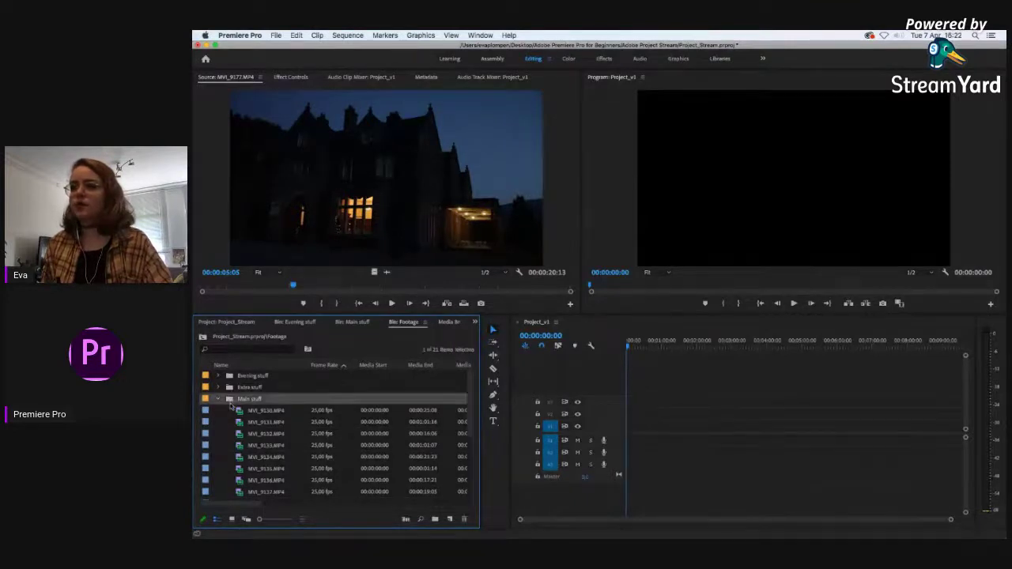
left_click(356, 324)
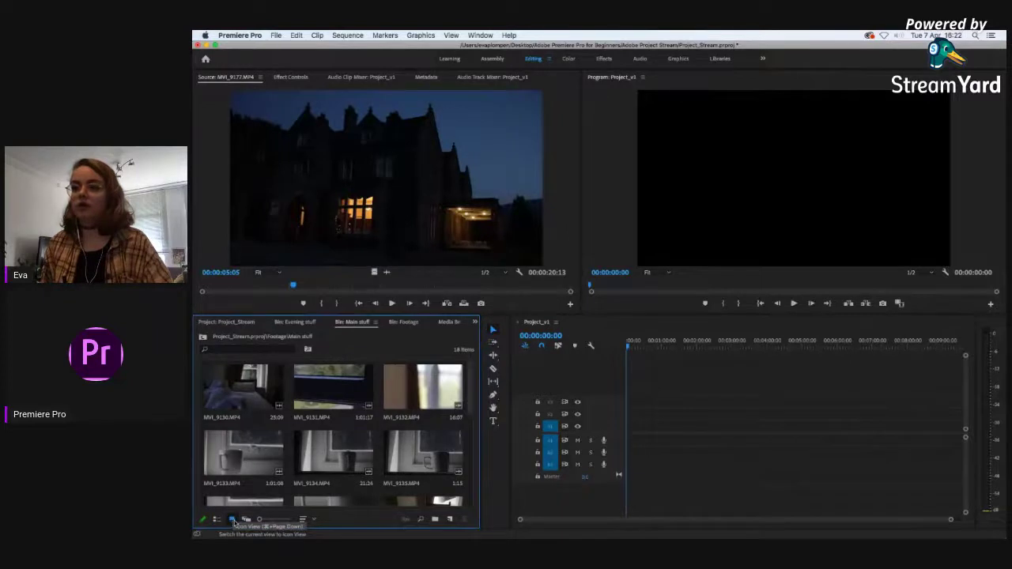
left_click(302, 520)
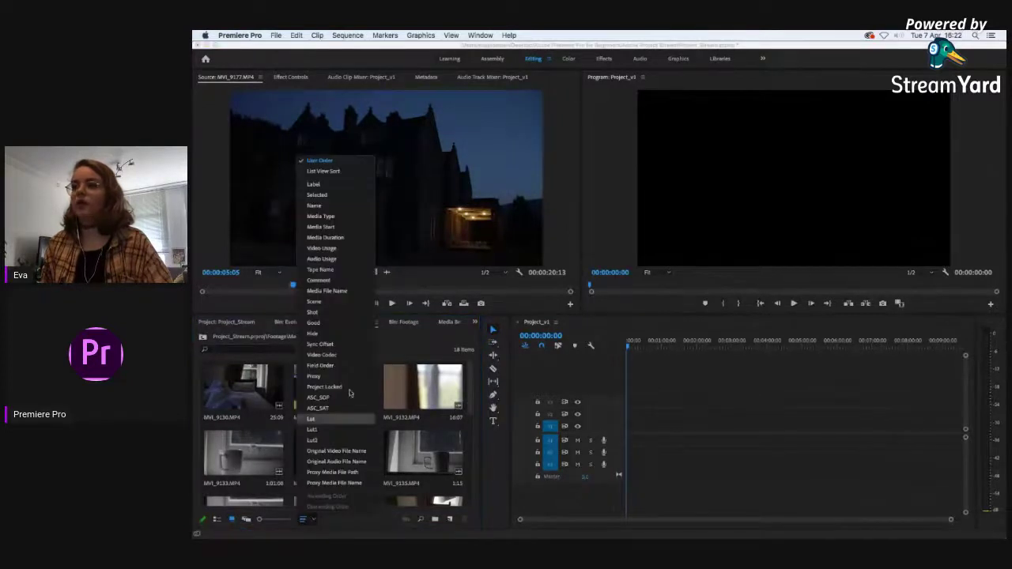
left_click(337, 207)
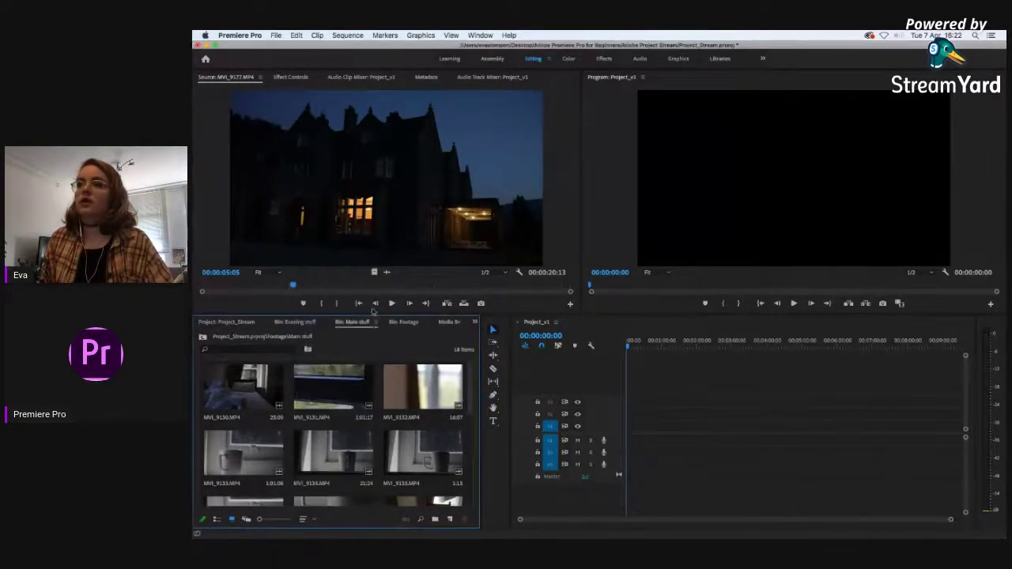
left_click(303, 519)
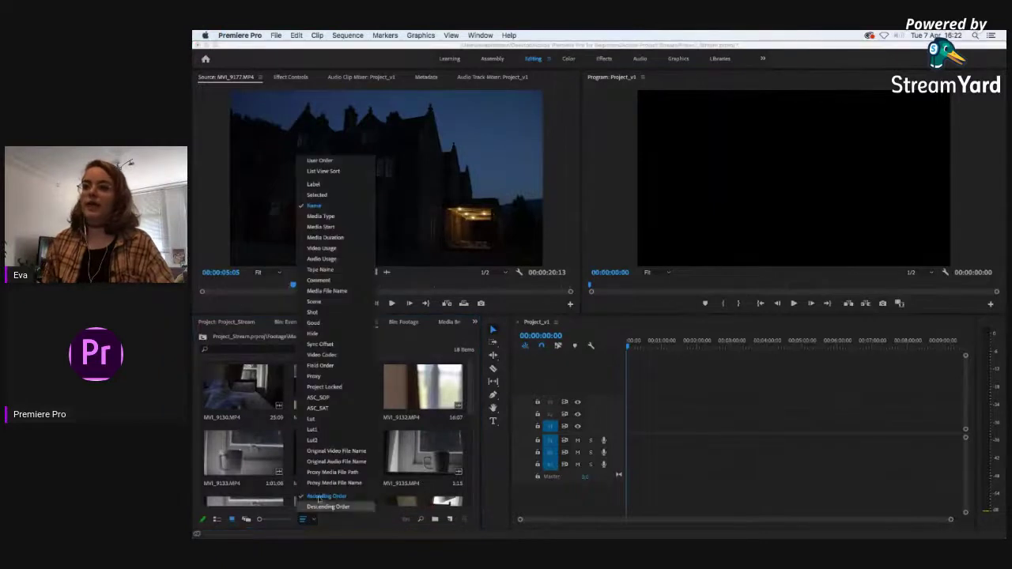
left_click(353, 233)
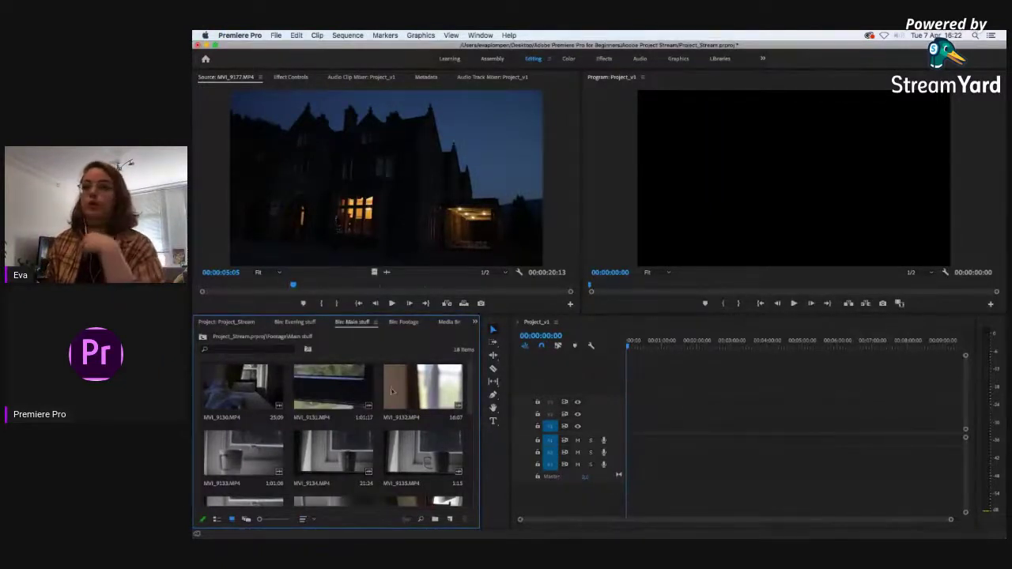
scroll(476, 391, "up", 3)
scroll(477, 391, "down", 3)
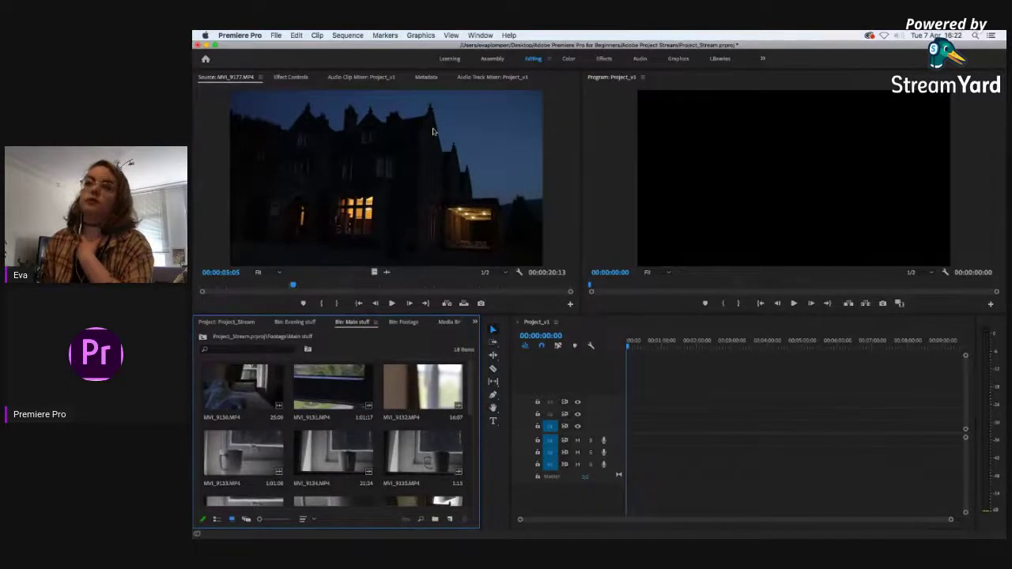
Step: Open the keyboard shortcuts editor and look at the Selection Tool's shortcut entry
left_click(381, 130)
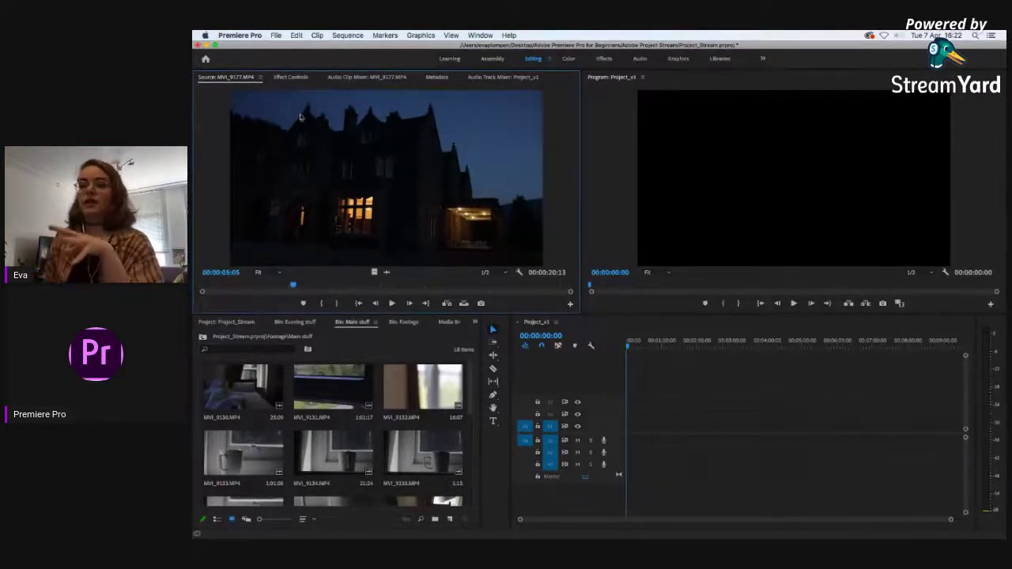
left_click(254, 36)
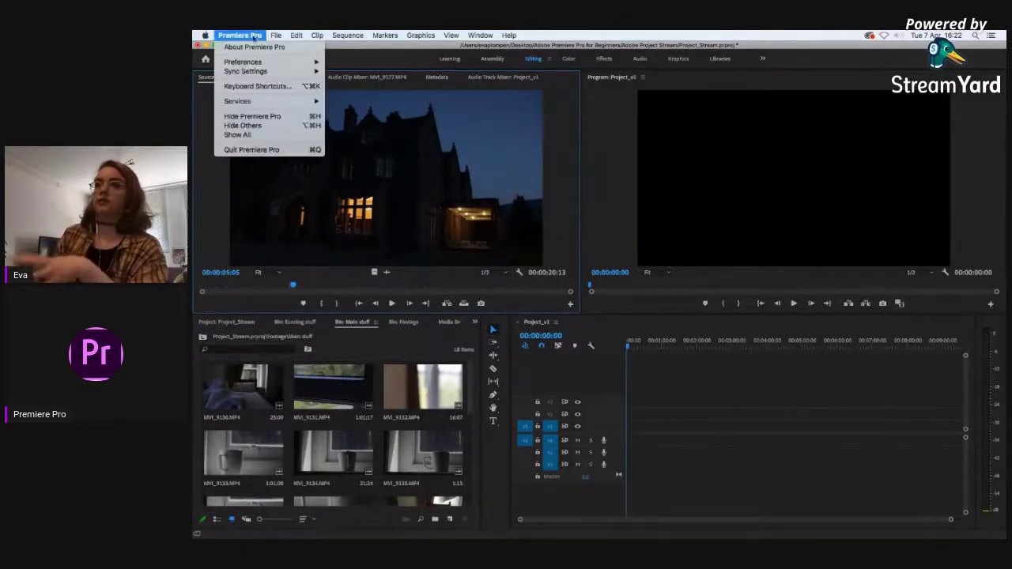
left_click(271, 88)
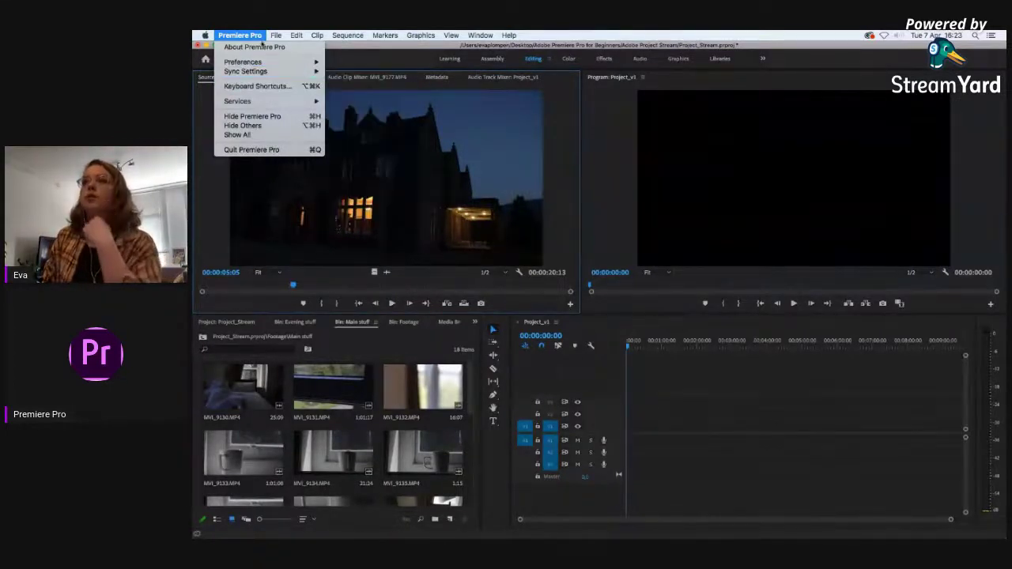
left_click(273, 87)
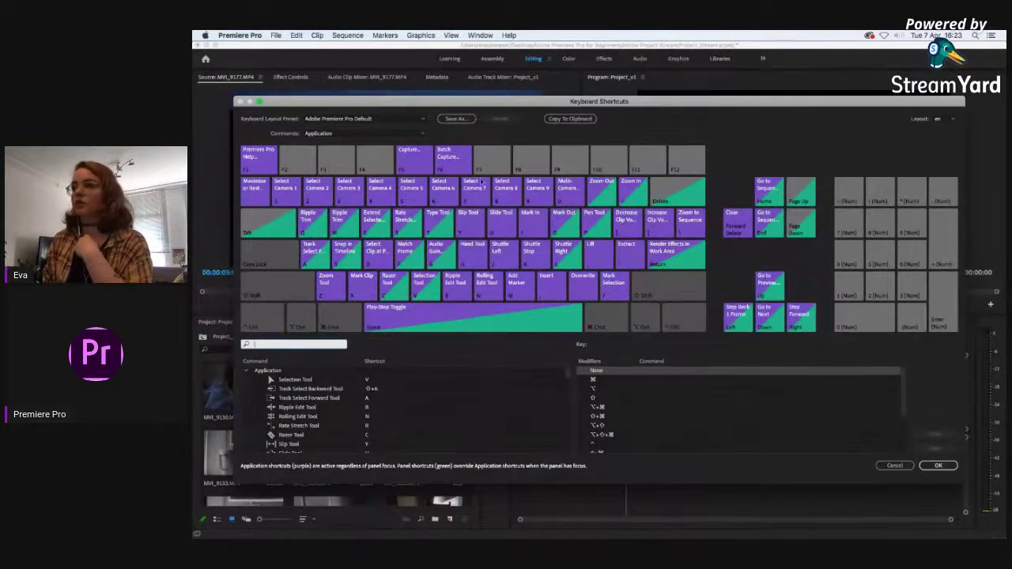
left_click(368, 381)
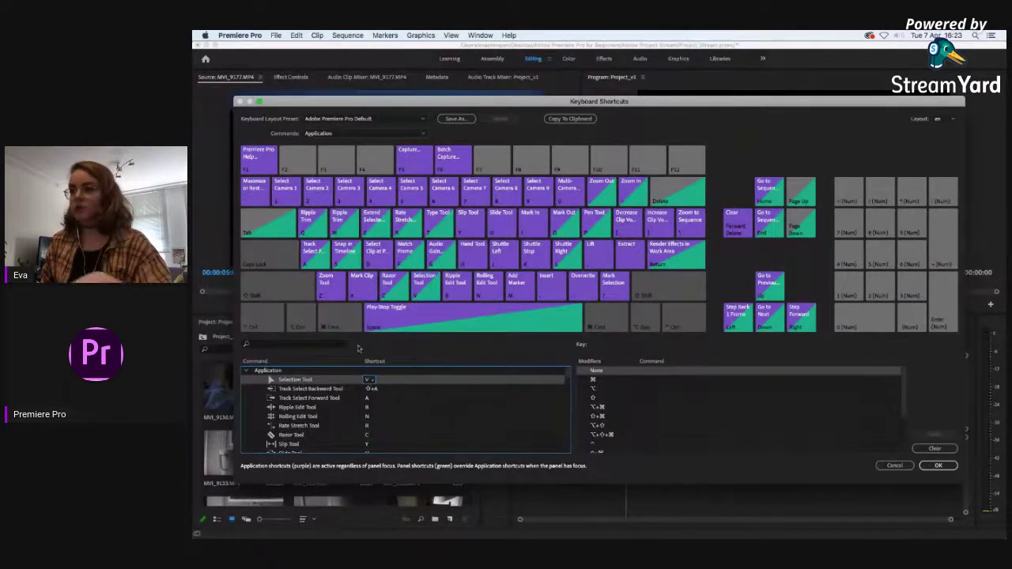
Step: Preview the personal custom keyboard layout preset, return to Adobe Premiere Pro Default and accept the shortcuts
left_click(403, 119)
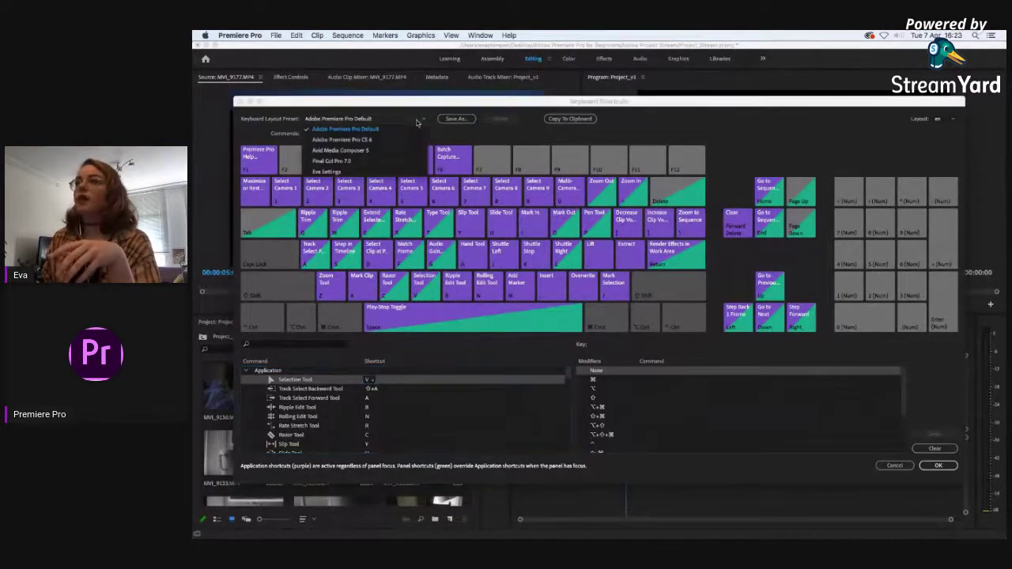
left_click(363, 175)
left_click(372, 118)
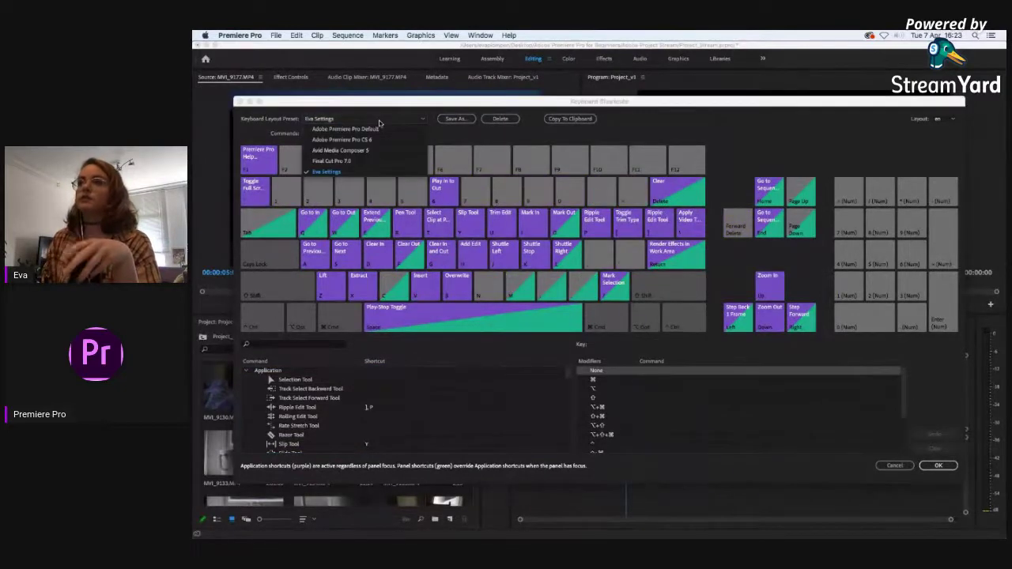
left_click(384, 129)
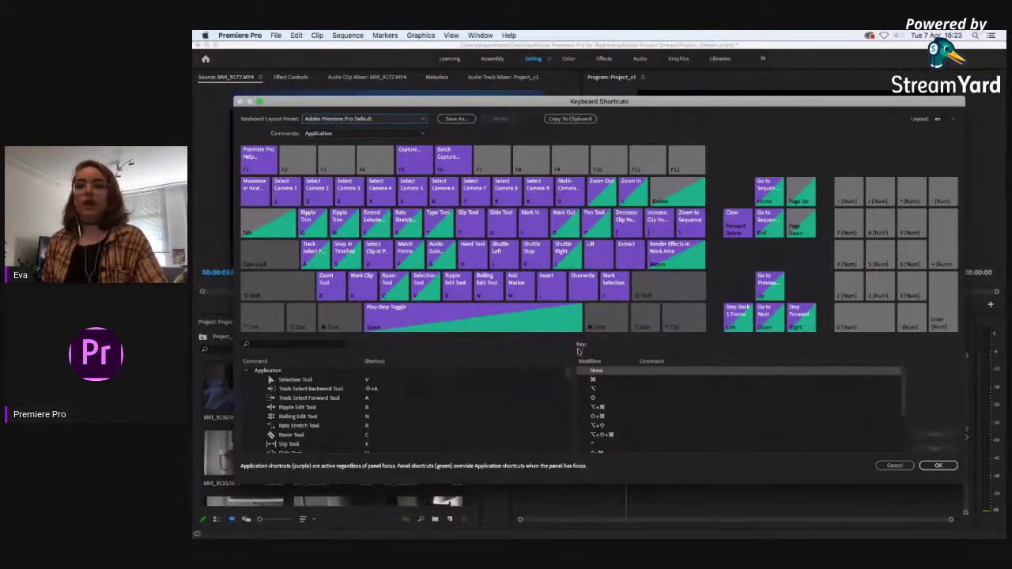
left_click(935, 467)
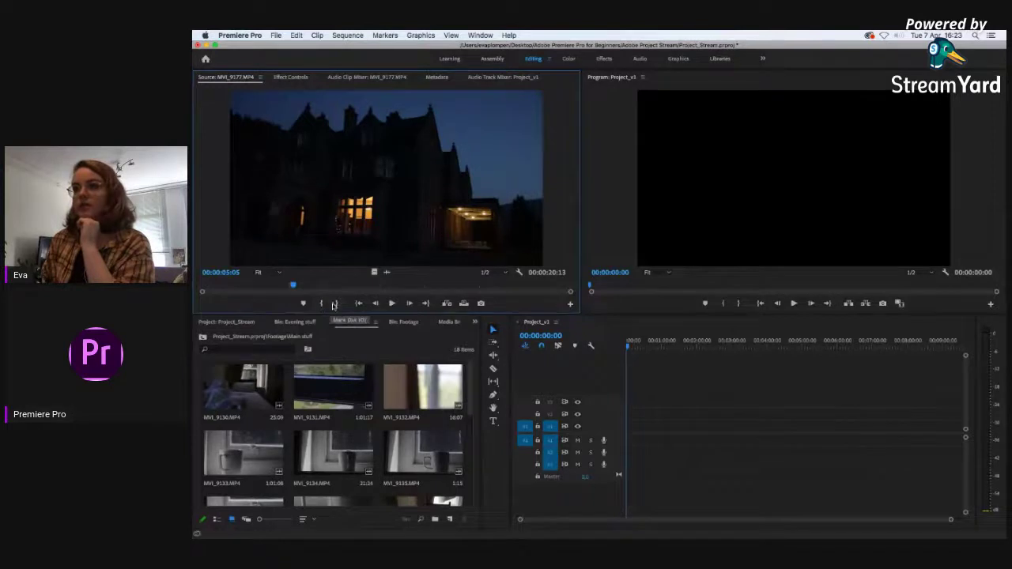
Step: Mark an in point and an out point on MVI_9177.MP4 during playback, spanning about three seconds
mouse_move(292, 285)
left_mouse_down()
mouse_move(257, 286)
mouse_move(293, 291)
left_mouse_up()
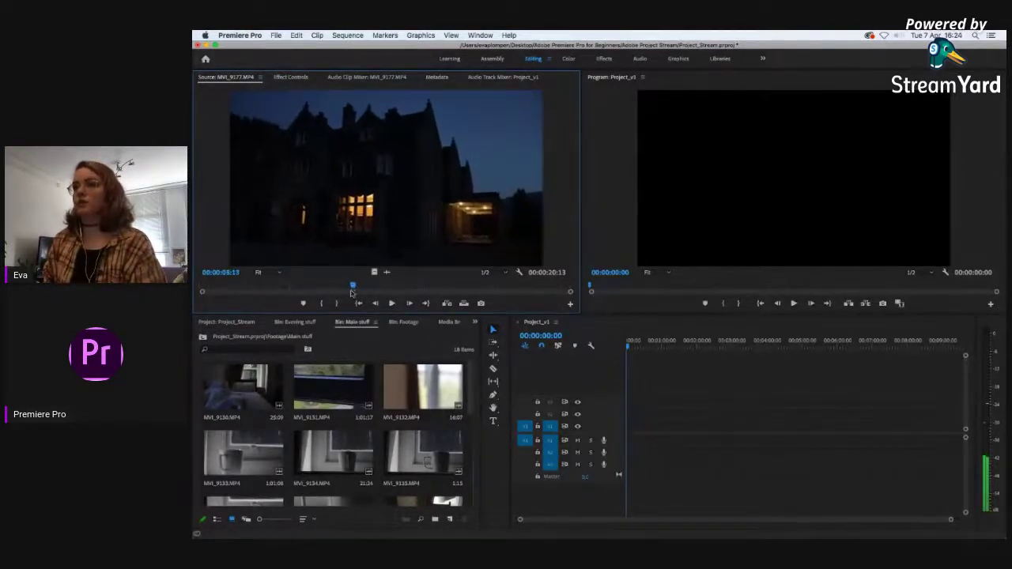
key("space")
key("i")
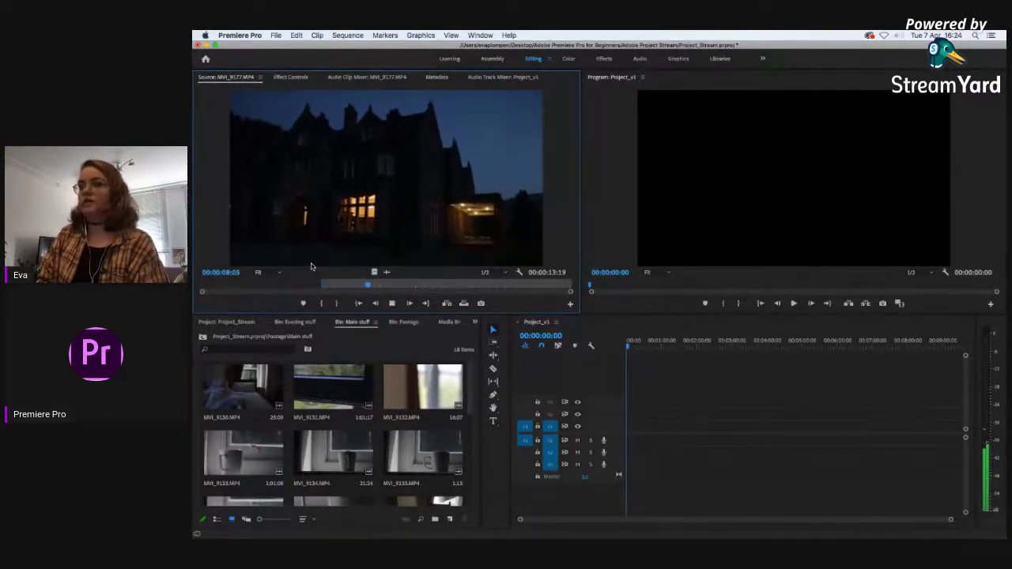
key("o")
key("space")
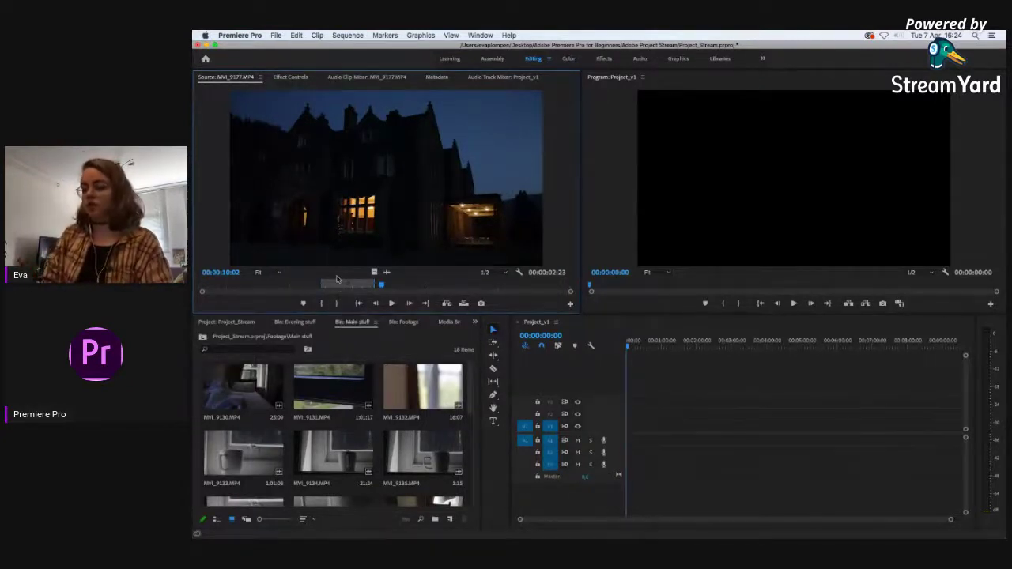
Step: Re-mark MVI_9177.MP4 with its in point at about 00:00:07:06 and its out point at about 00:00:10:16, and play the range
left_click_drag(383, 286, 303, 304)
left_click(321, 303)
left_click(388, 288)
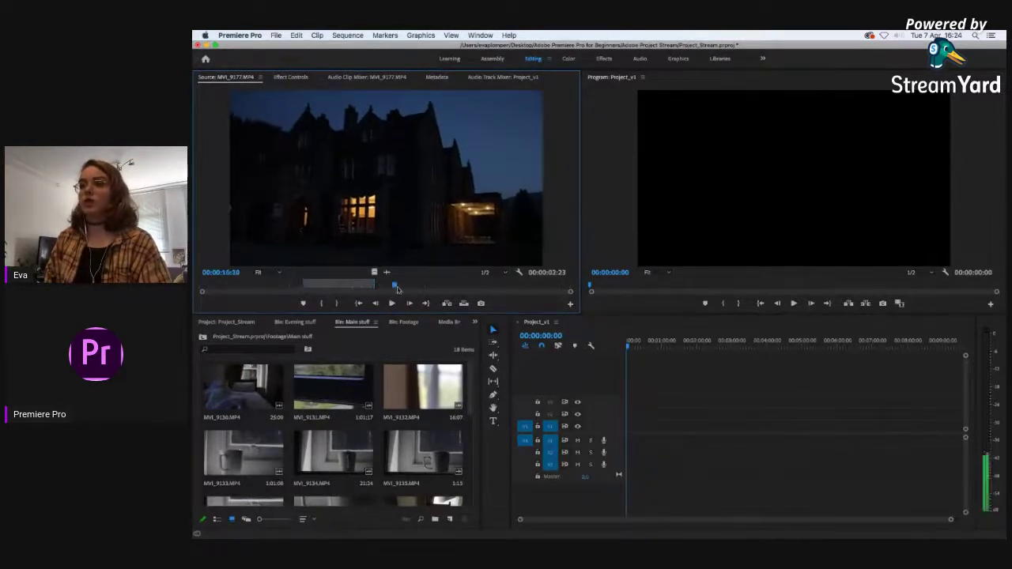
left_click(337, 304)
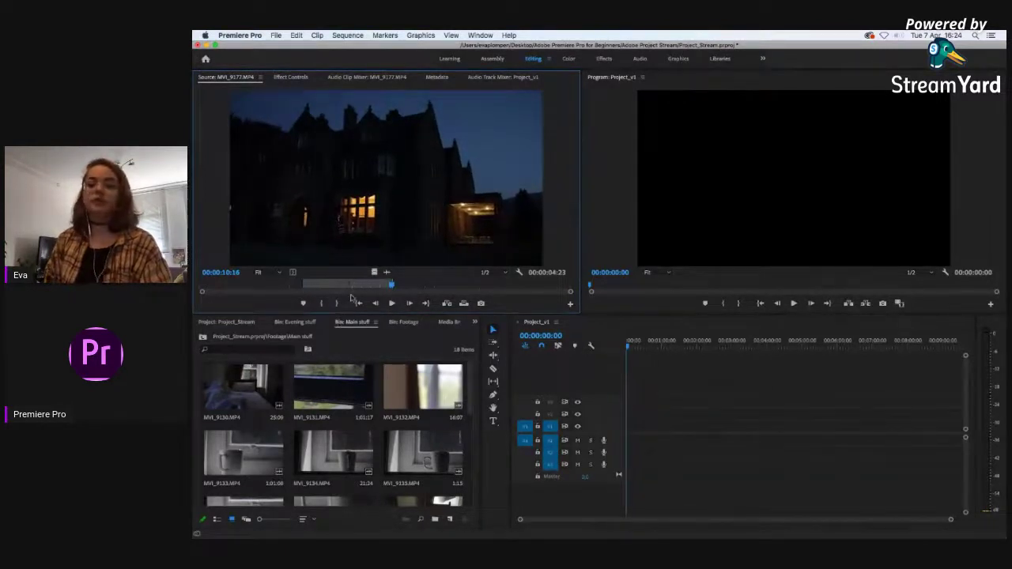
left_click(309, 288)
key("i")
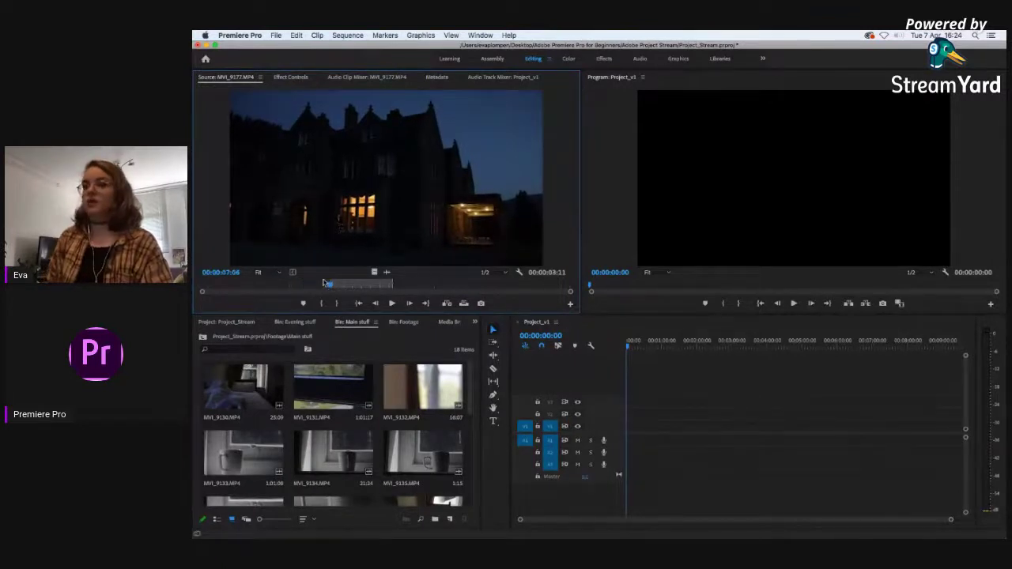
key("space")
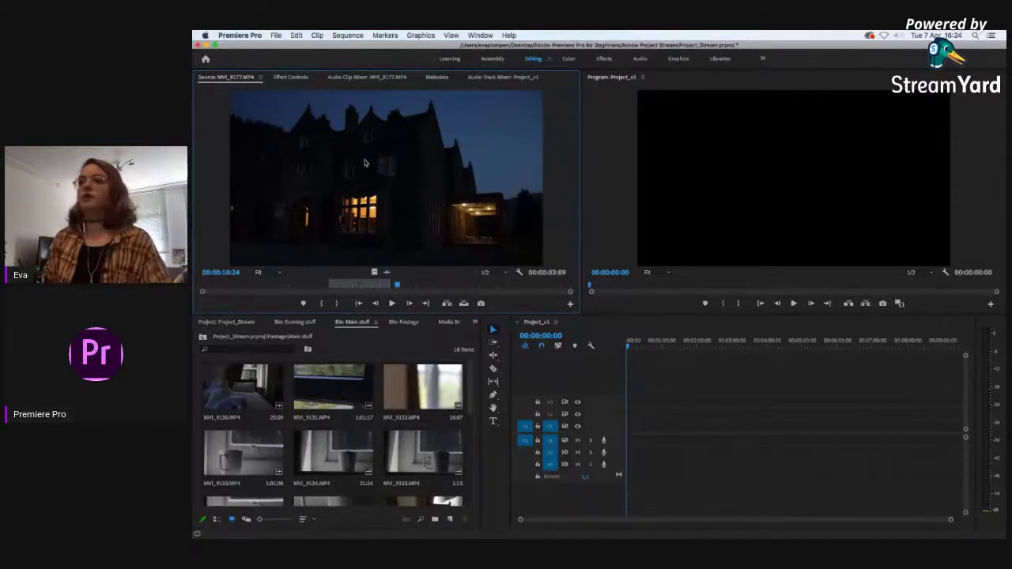
Step: Try to place the marked range of MVI_9177.MP4 on the Project_v1 timeline, keeping the existing sequence settings
left_click_drag(550, 286, 655, 430)
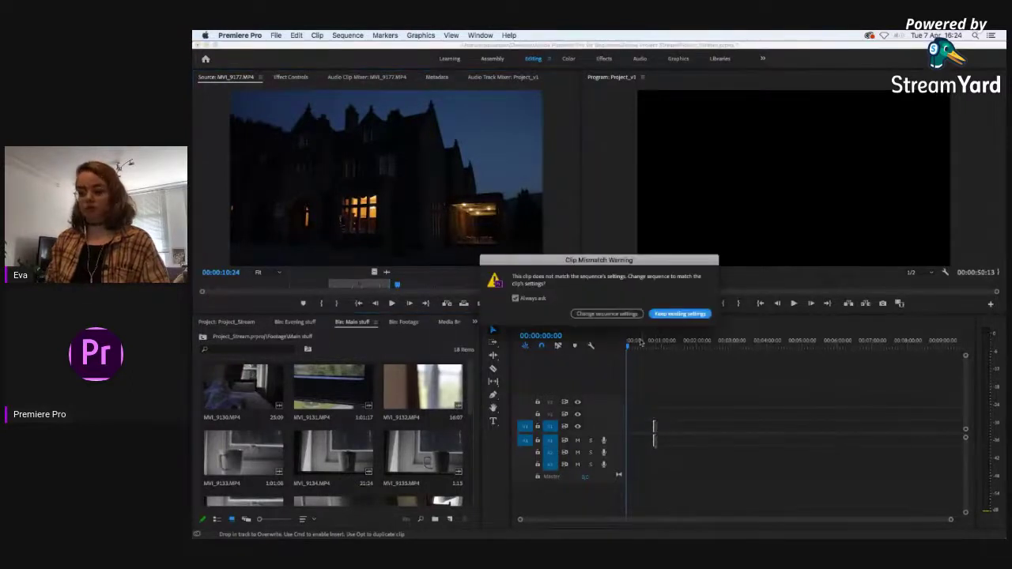
left_click_drag(598, 264, 597, 255)
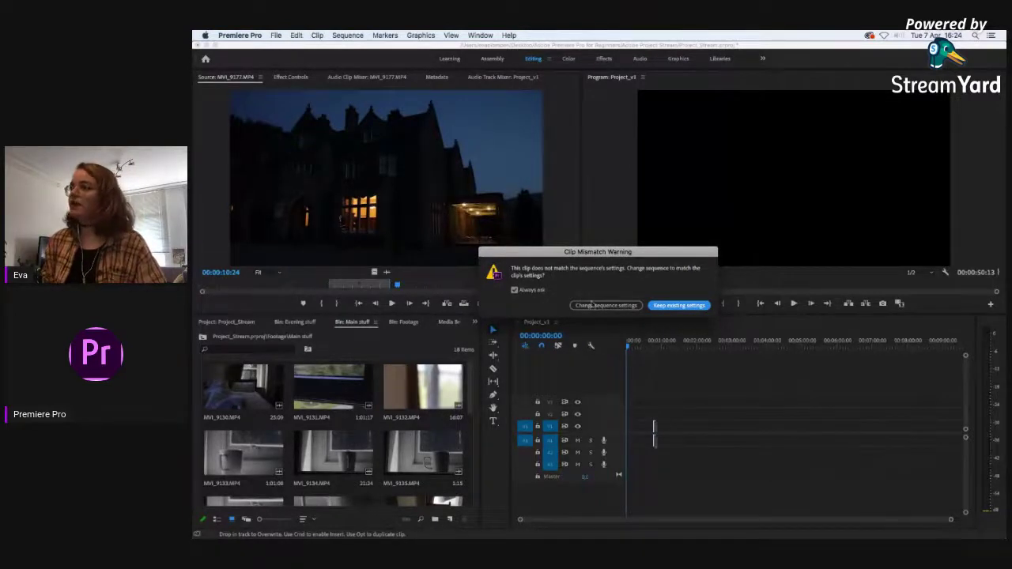
left_click(663, 308)
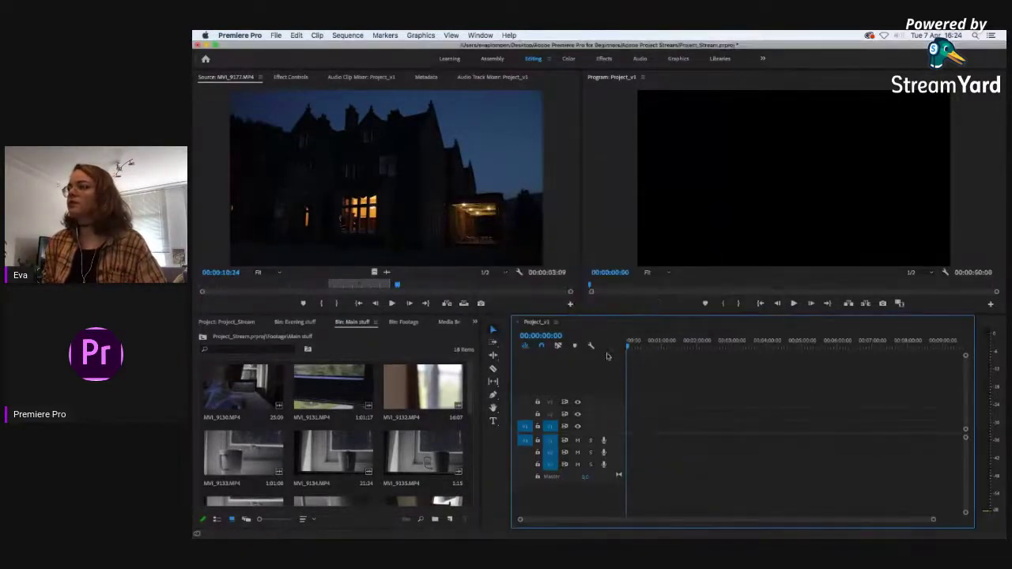
Step: Change the Fields setting of the Project_v1 sequence to No Fields (Progressive Scan) and accept the sequence settings
left_click(227, 322)
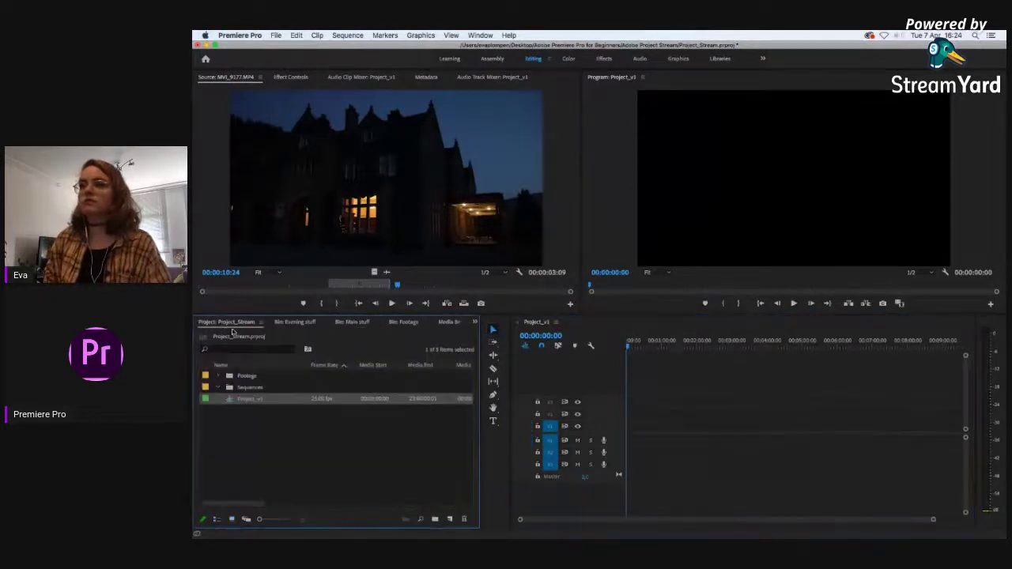
right_click(233, 403)
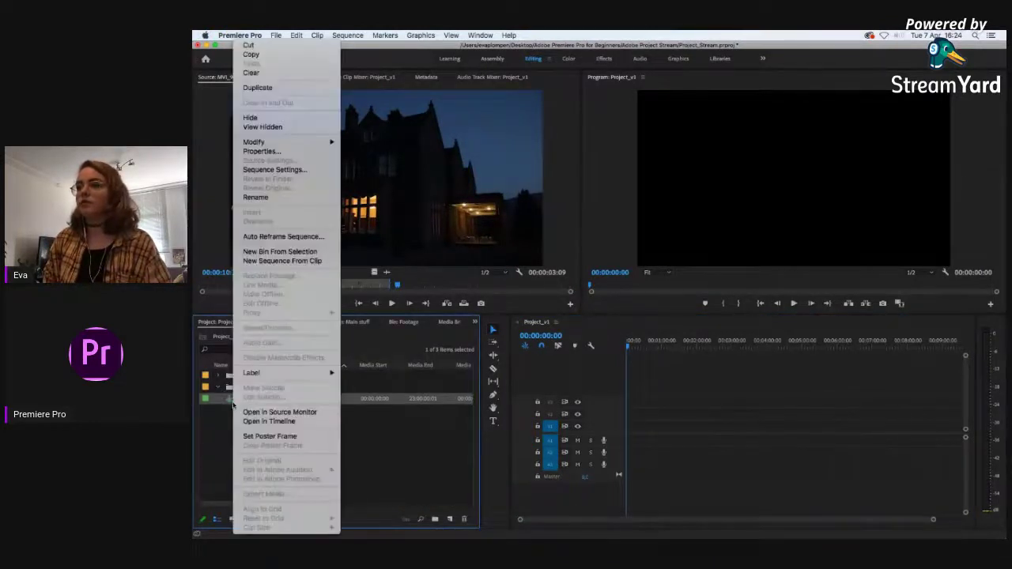
left_click(278, 169)
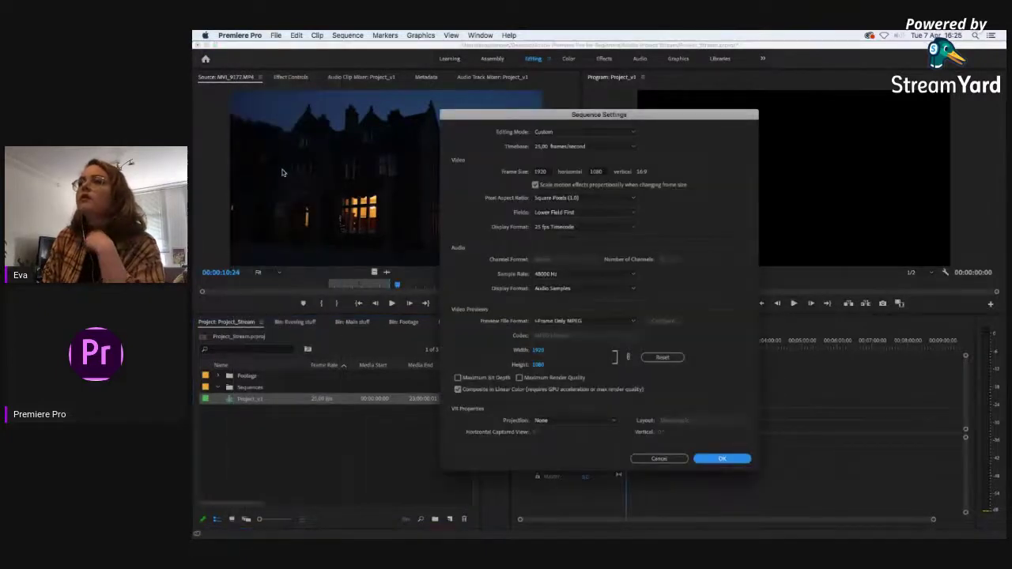
left_click(566, 213)
left_click(566, 224)
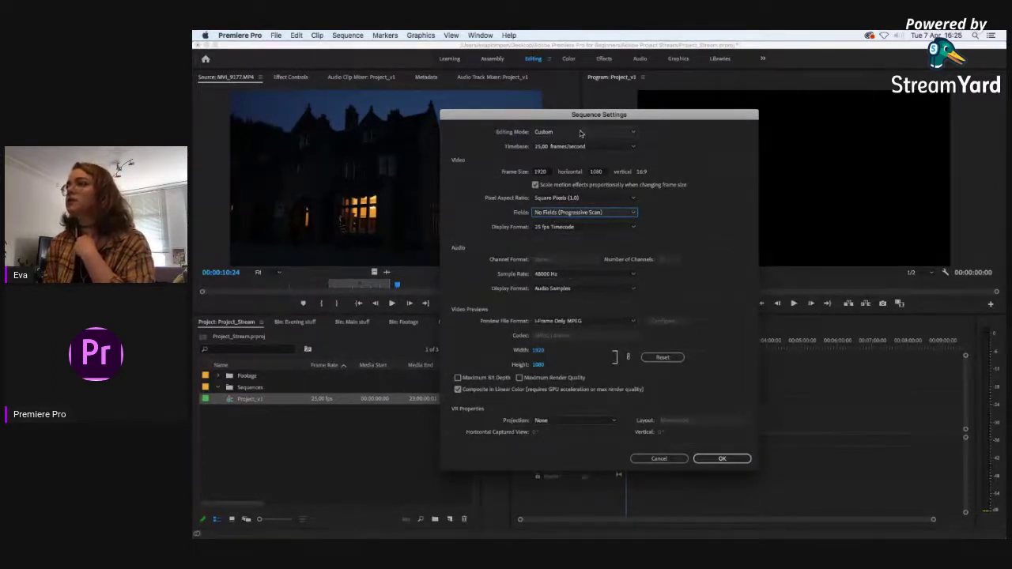
left_click(567, 221)
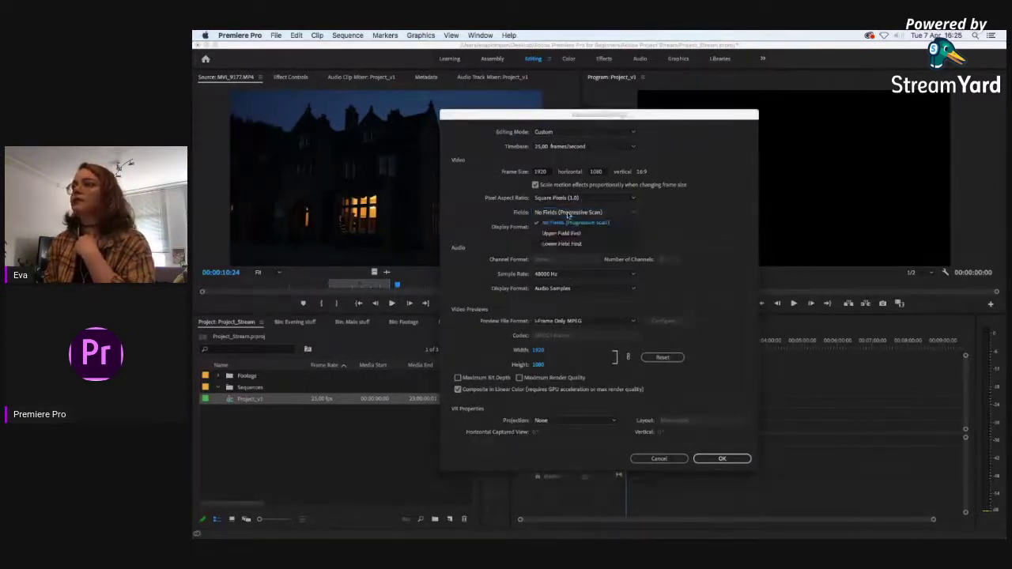
left_click(571, 211)
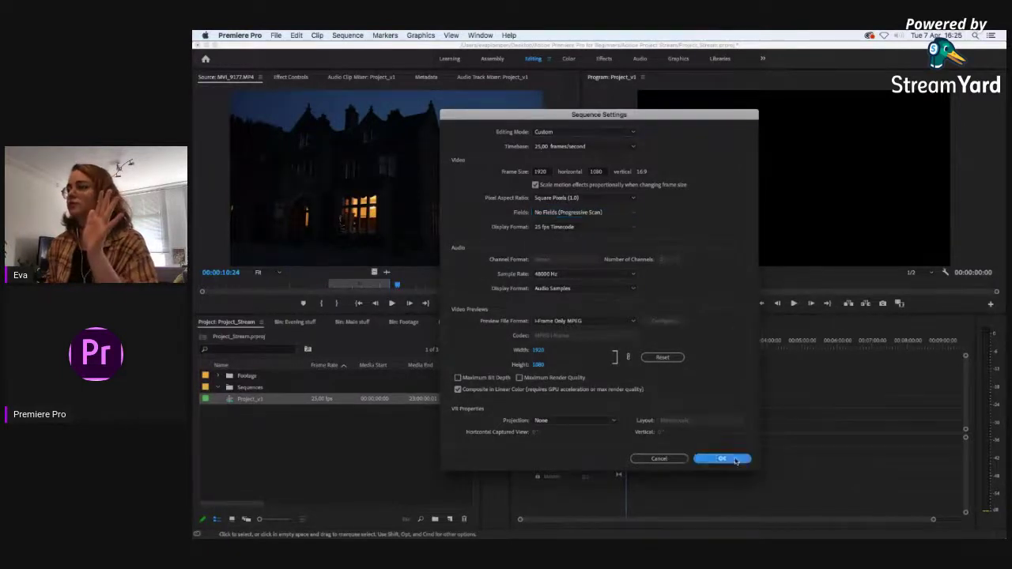
left_click(737, 458)
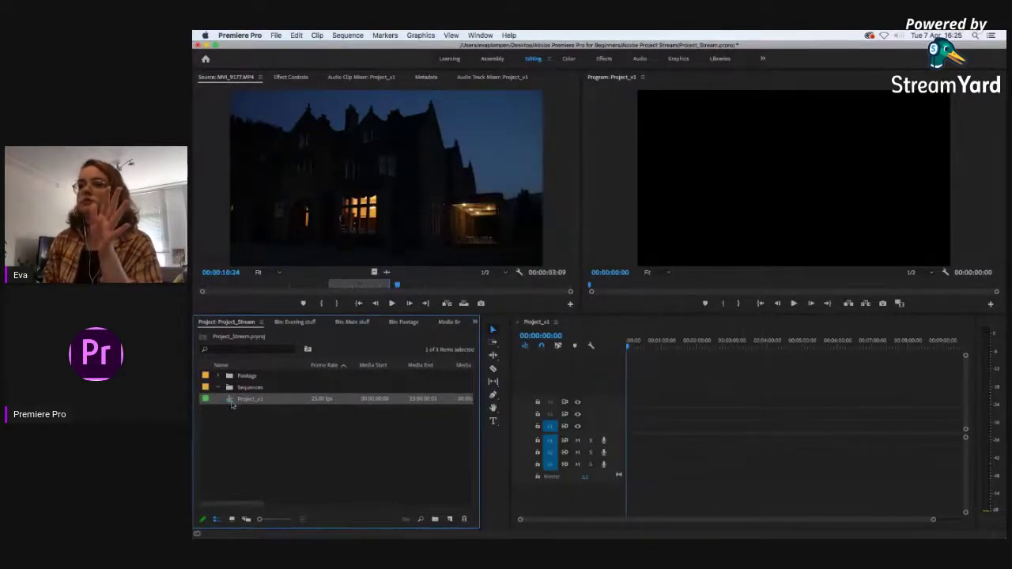
key("super+i")
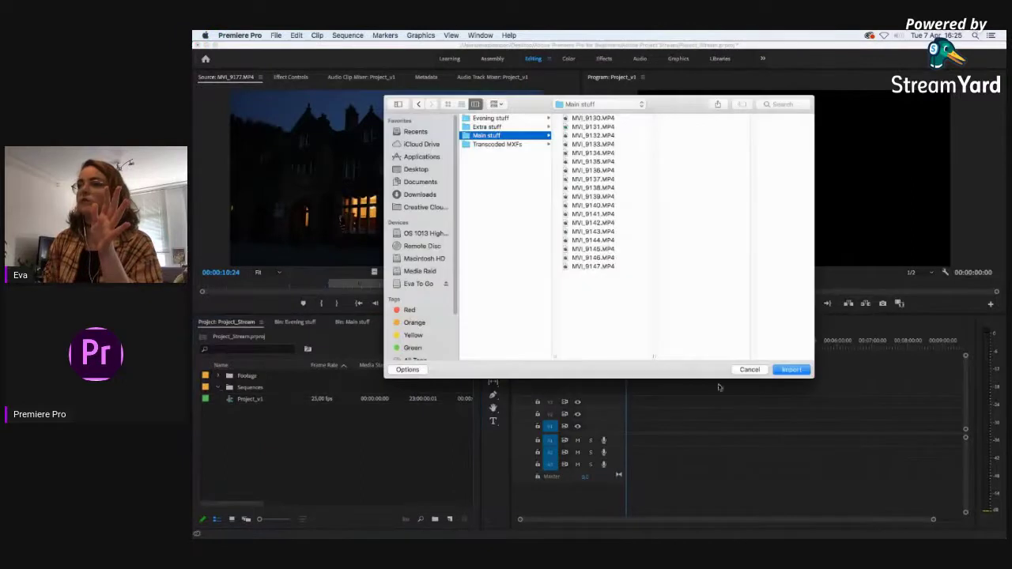
left_click(749, 369)
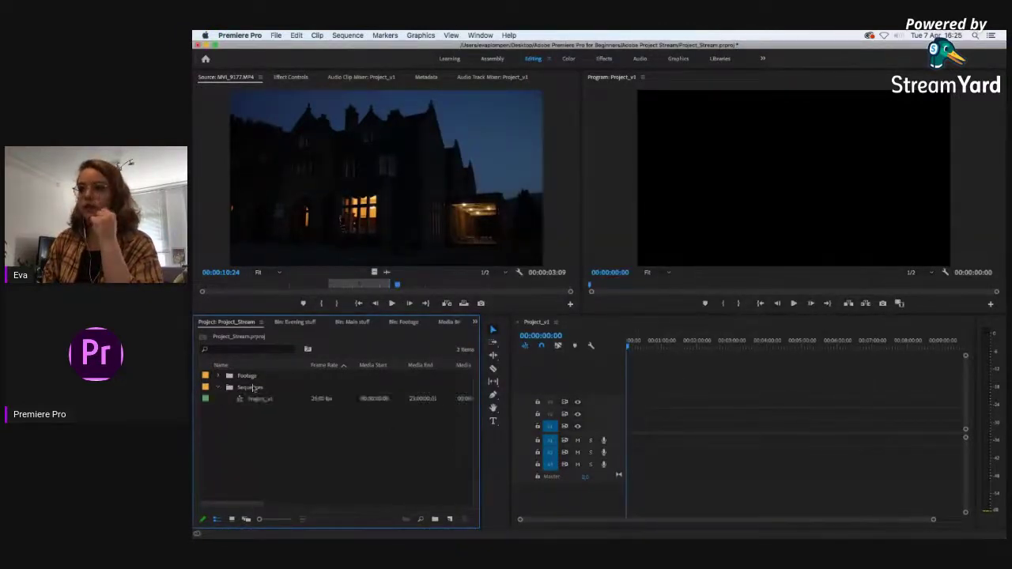
Step: Scrub around the marked range of MVI_9177.MP4 and insert it at the start of the Project_v1 timeline
left_click_drag(371, 286, 326, 290)
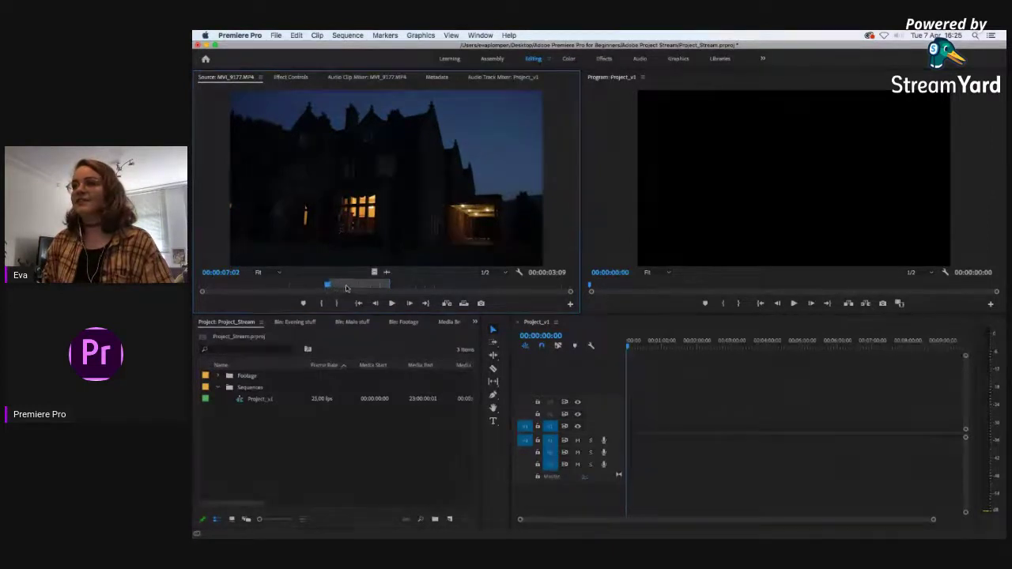
left_click_drag(328, 286, 310, 286)
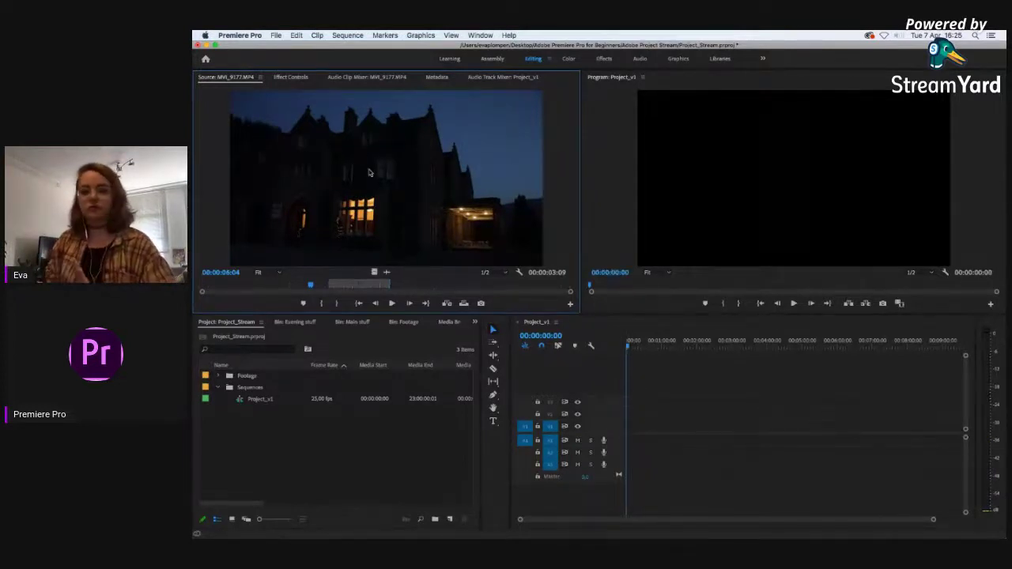
left_click_drag(368, 172, 463, 181)
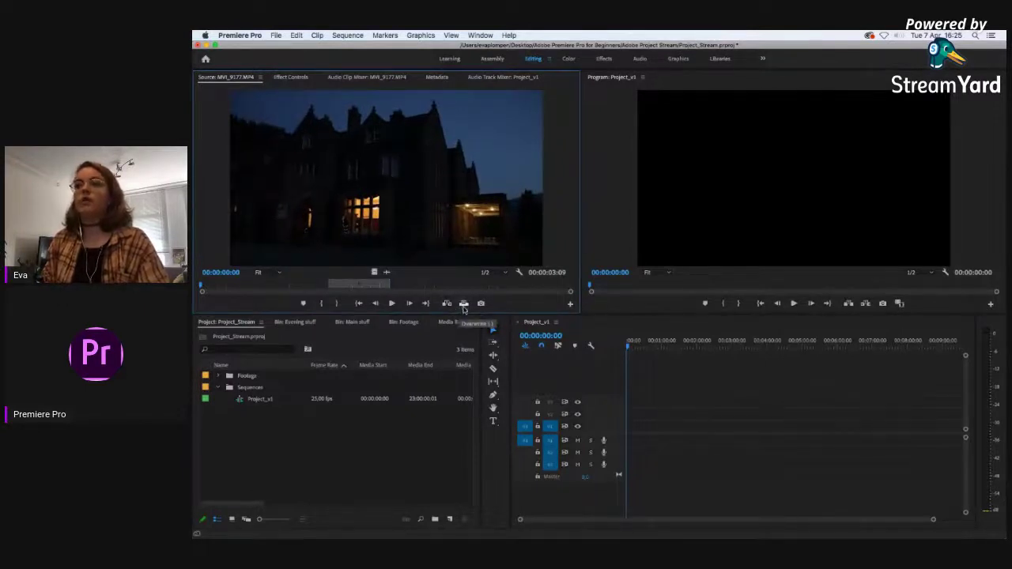
left_click_drag(353, 287, 339, 288)
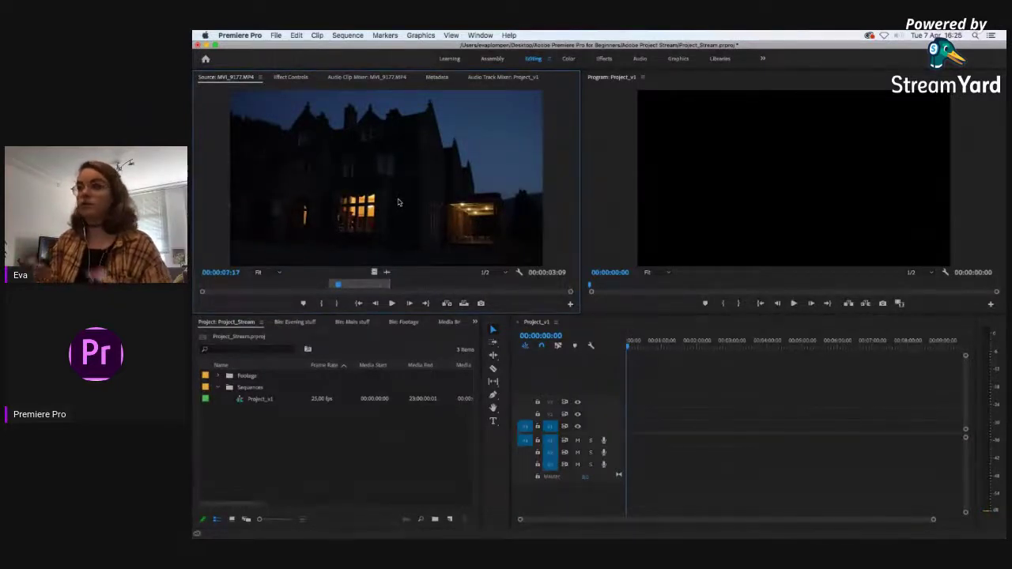
key("comma")
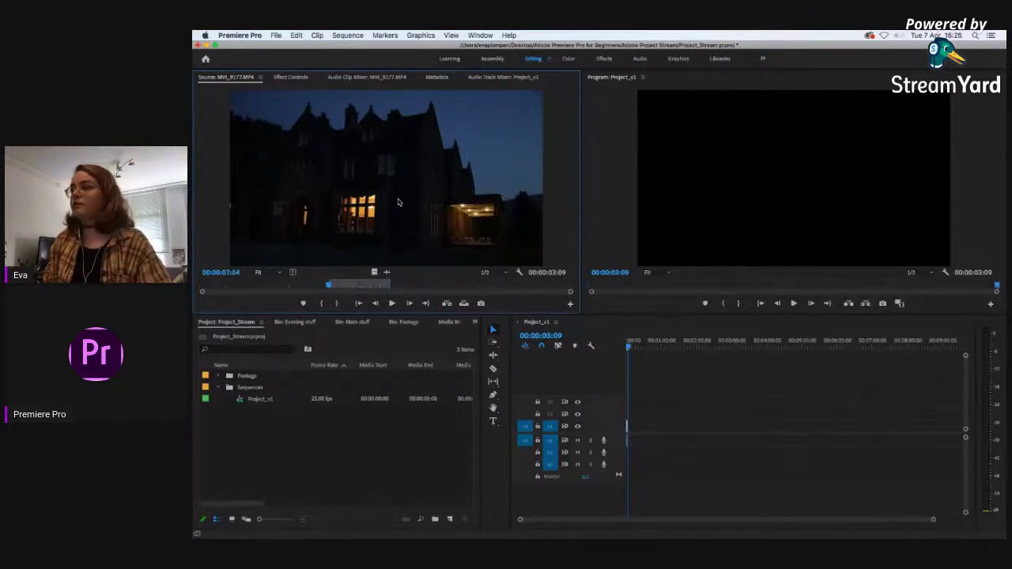
Step: Enlarge the time scale of the Project_v1 timeline and place the playhead at the end of the inserted clip
left_click(652, 339)
key("equal")
key("equal")
key("equal")
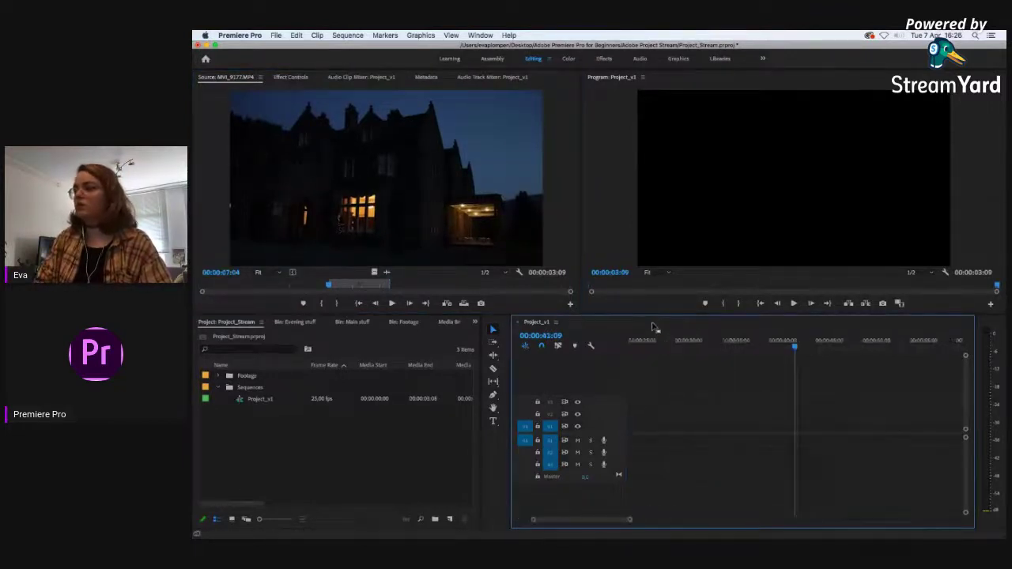
key("equal")
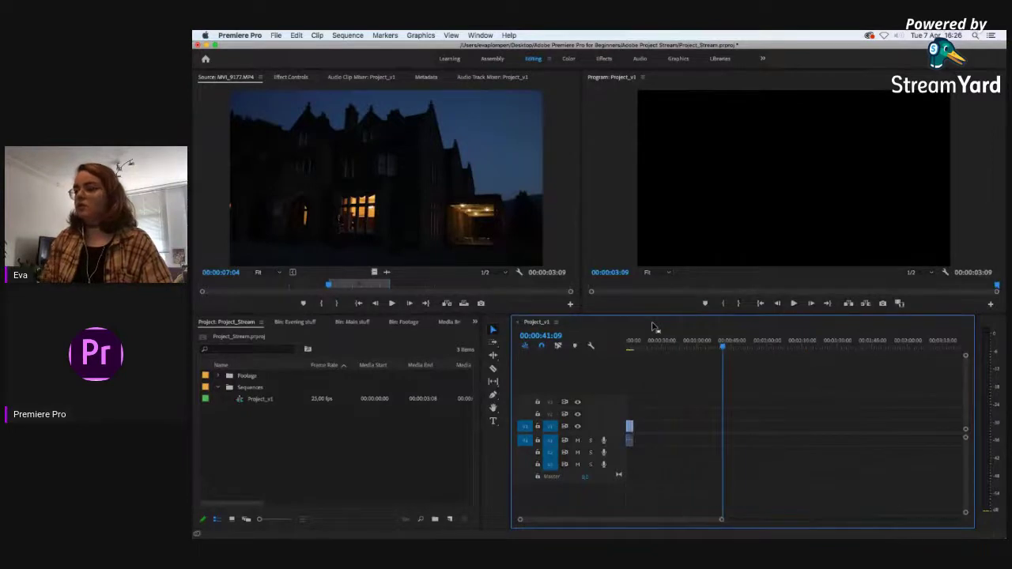
key("equal")
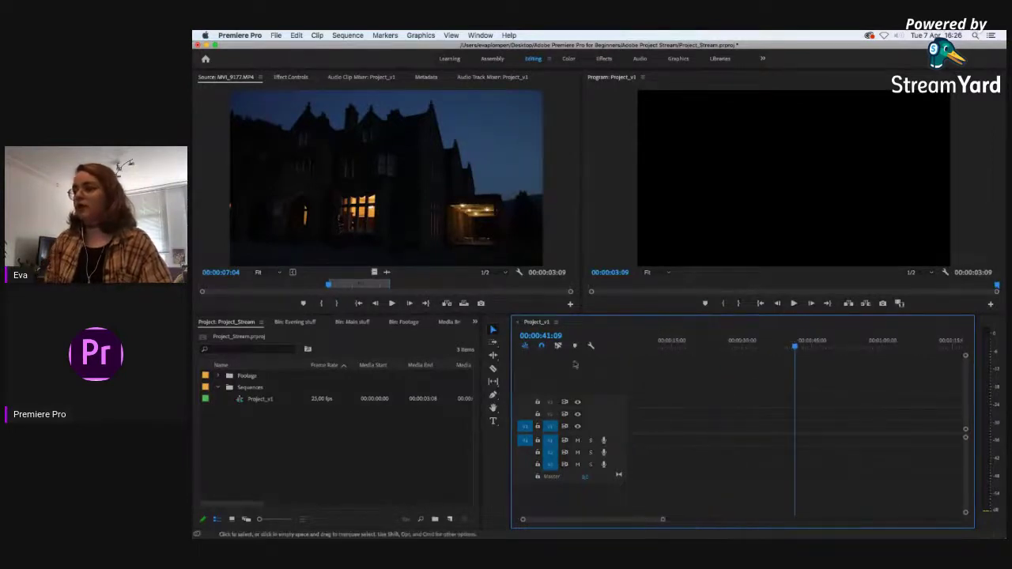
key("equal")
left_click(668, 347)
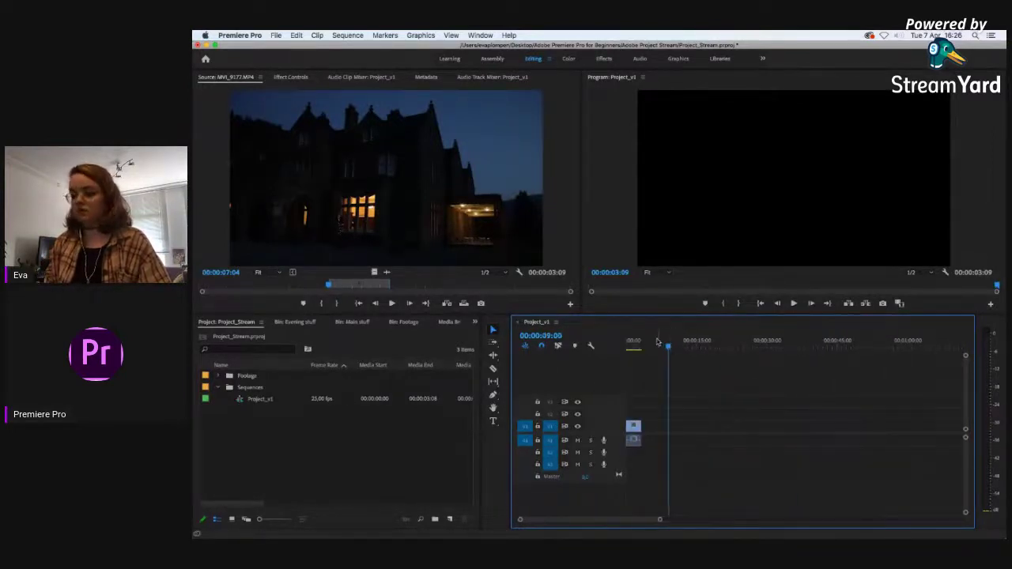
key("minus")
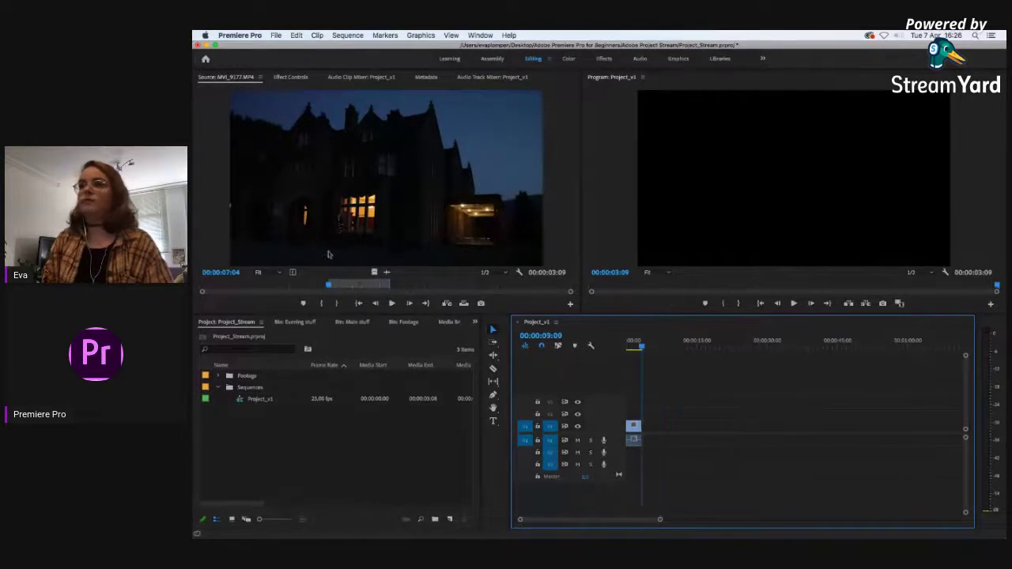
Step: Mark a 00:00:04:17 range of MVI_9133.MP4 ending at about 00:00:21:13 and overwrite it onto Project_v1 after the first clip
left_click(219, 378)
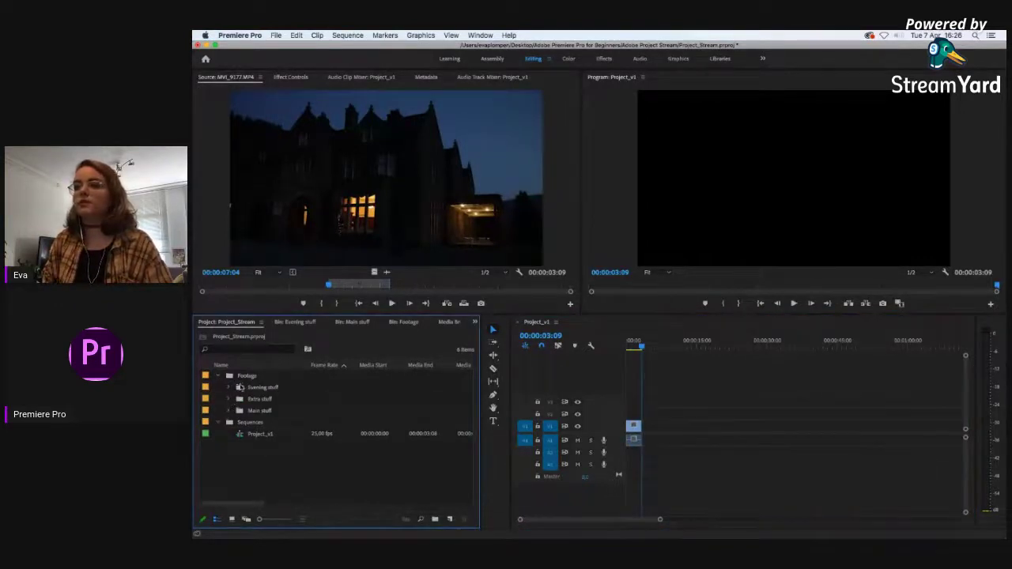
left_click(294, 323)
left_click(348, 323)
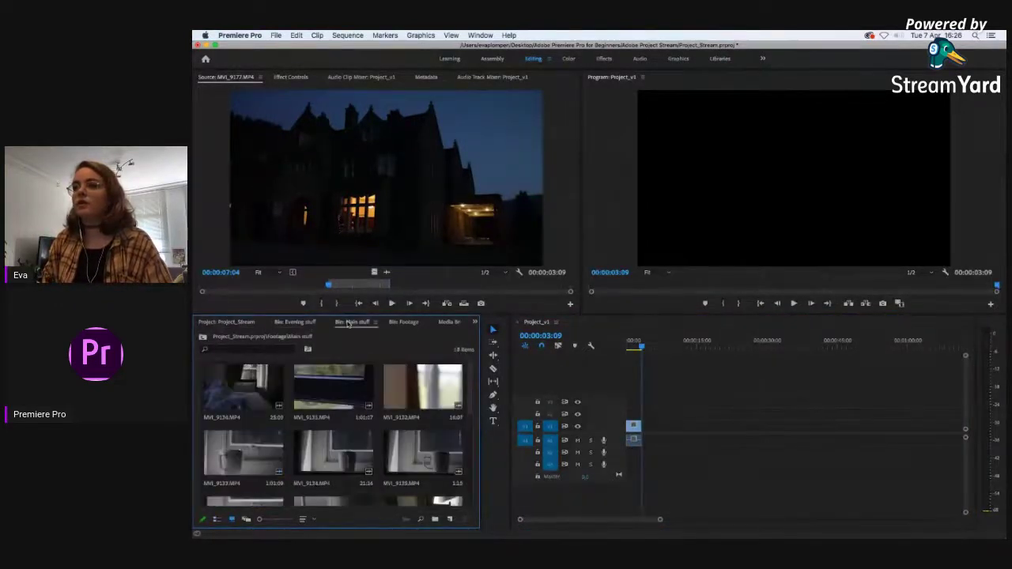
double_click(253, 457)
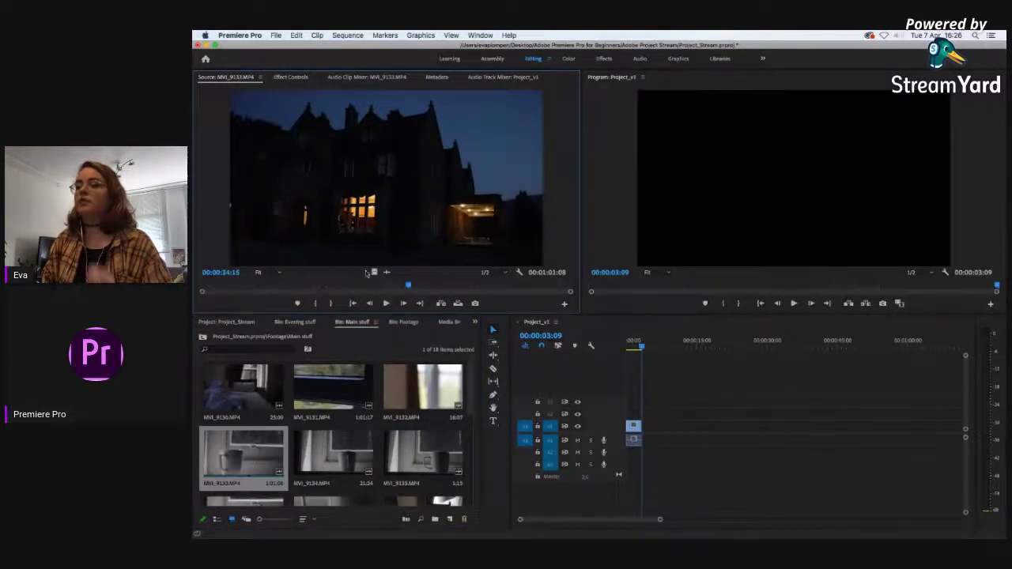
left_click_drag(363, 286, 288, 297)
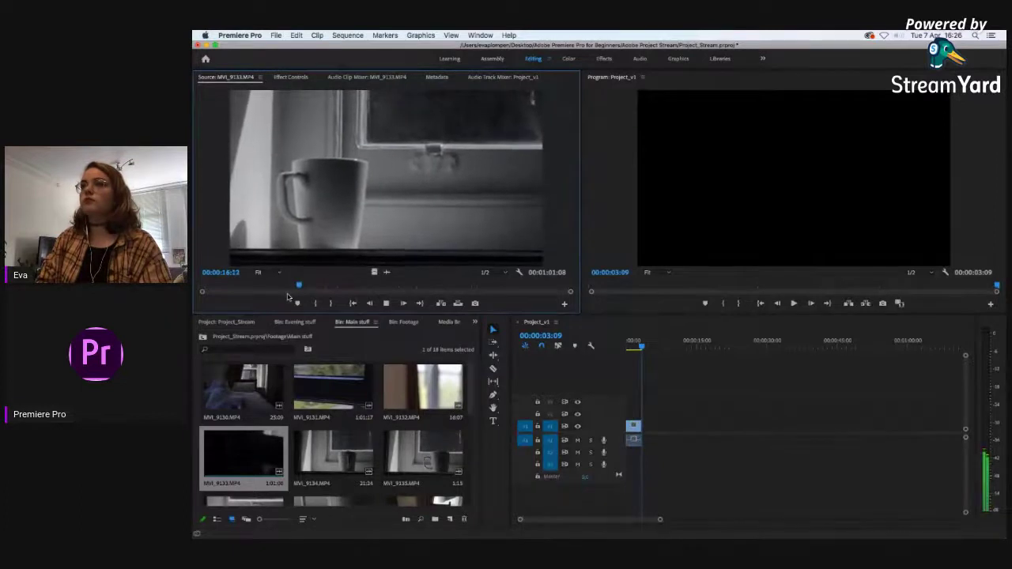
key("i")
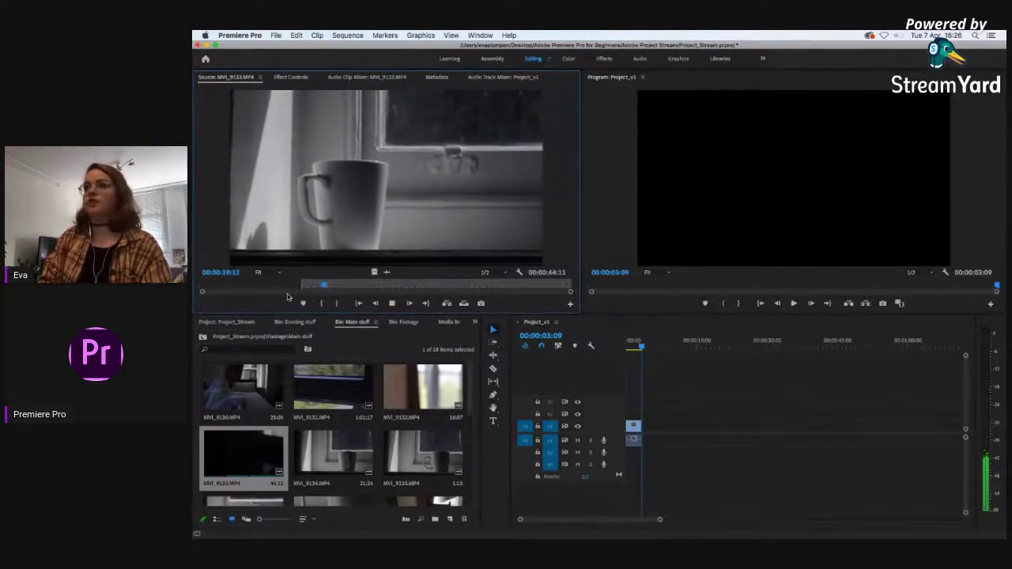
key("o")
key("space")
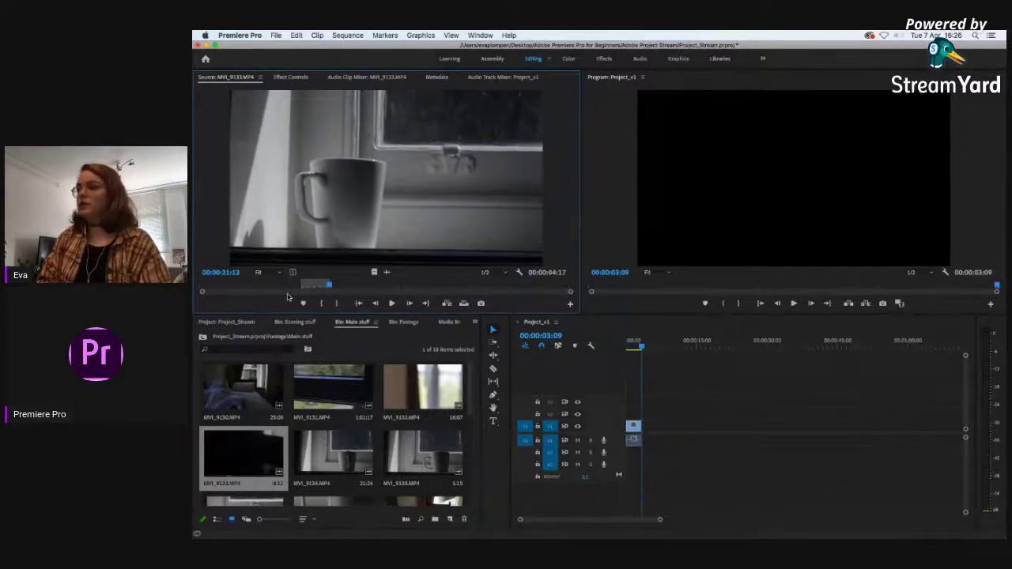
key(".")
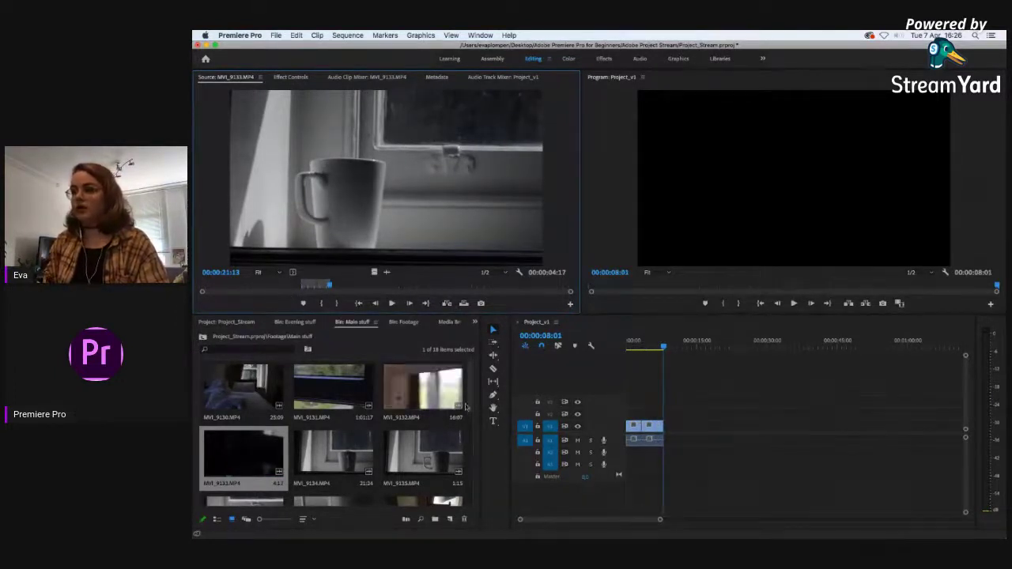
Step: Mark a 00:00:04:17 range of MVI_9139.MP4 ending at about 00:00:17:05 and insert it after the second clip in Project_v1
scroll(463, 419, "down", 3)
scroll(464, 423, "down", 3)
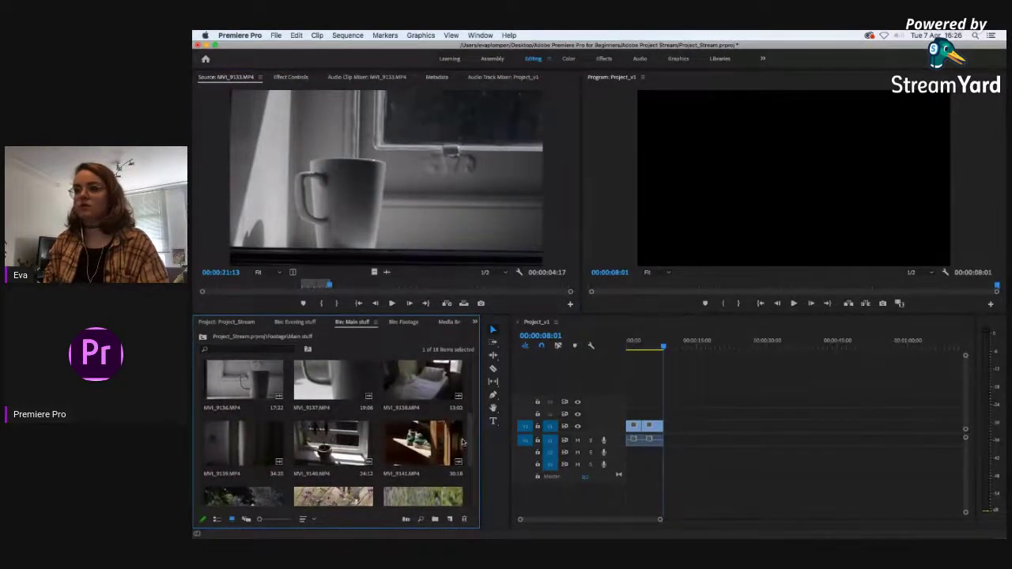
double_click(252, 441)
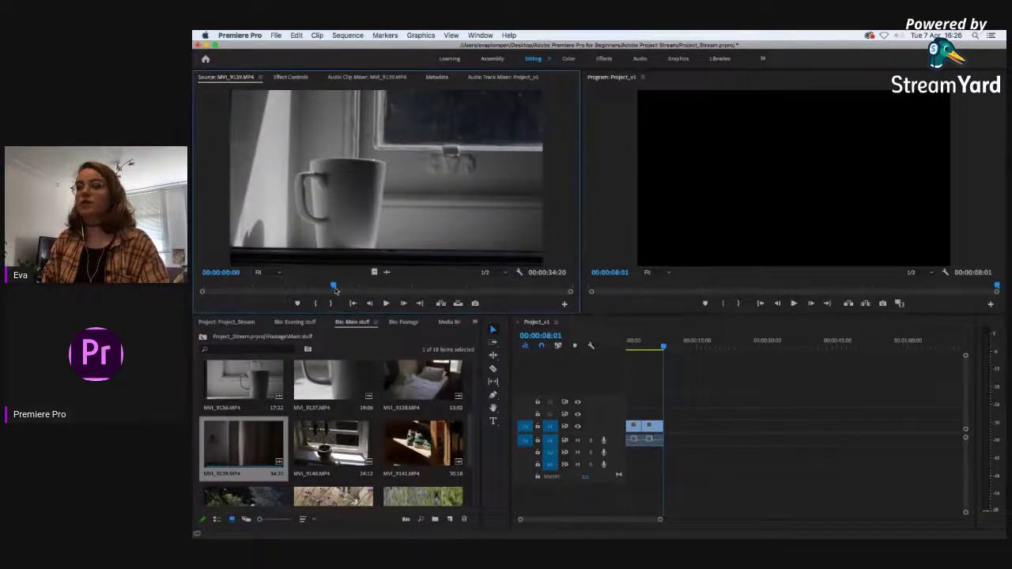
left_click(332, 287)
key("space")
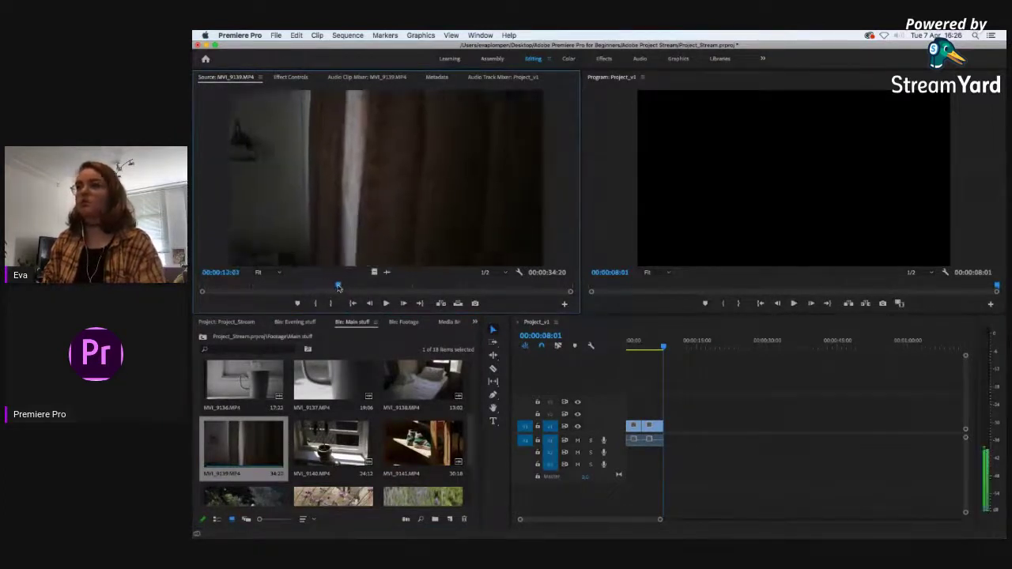
key("i")
key("space")
key("o")
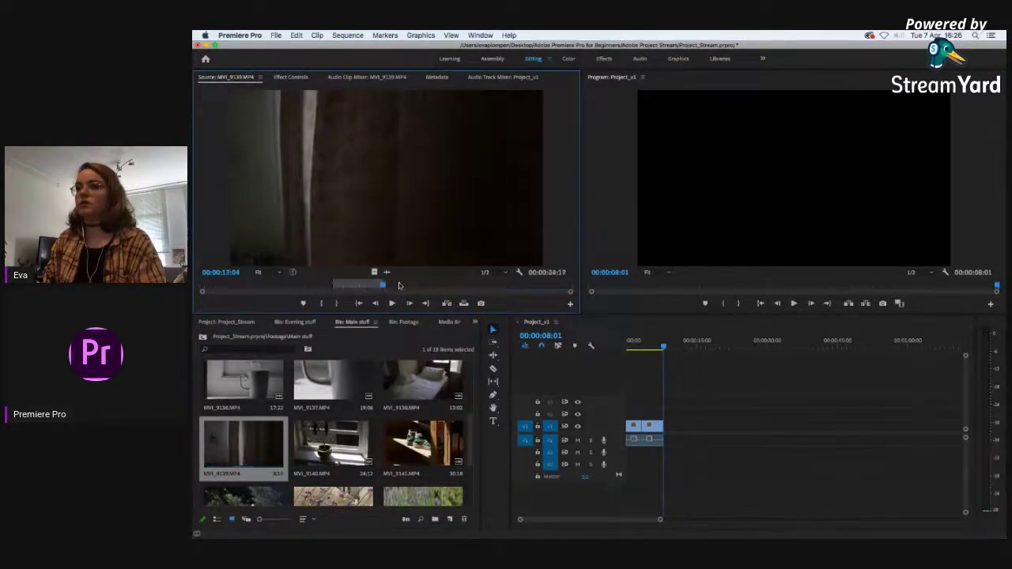
left_click(447, 302)
Step: Scrub across the cut between the first two clips in Project_v1 and return the playhead to the sequence start
left_click(593, 350)
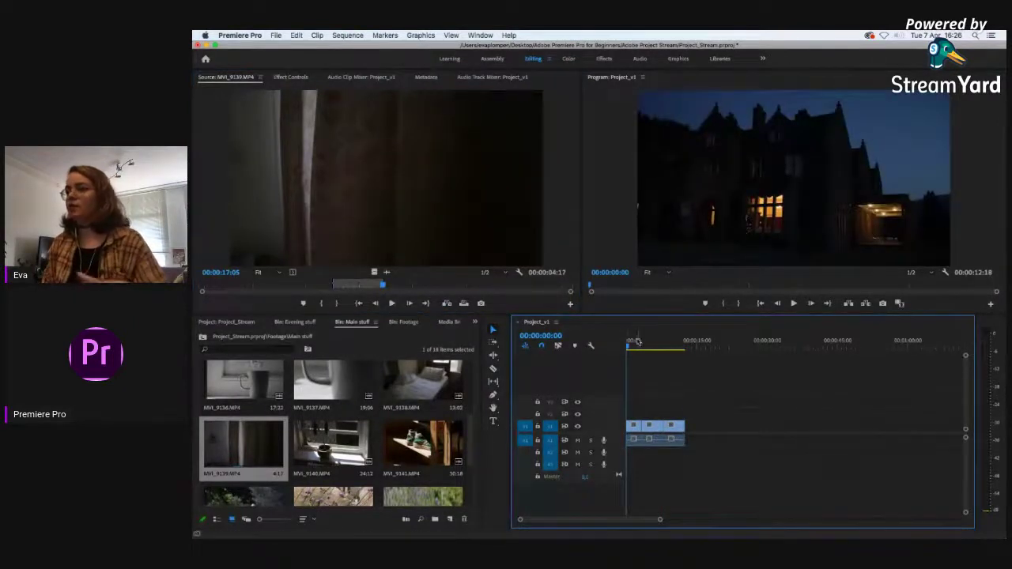
left_click_drag(637, 344, 649, 348)
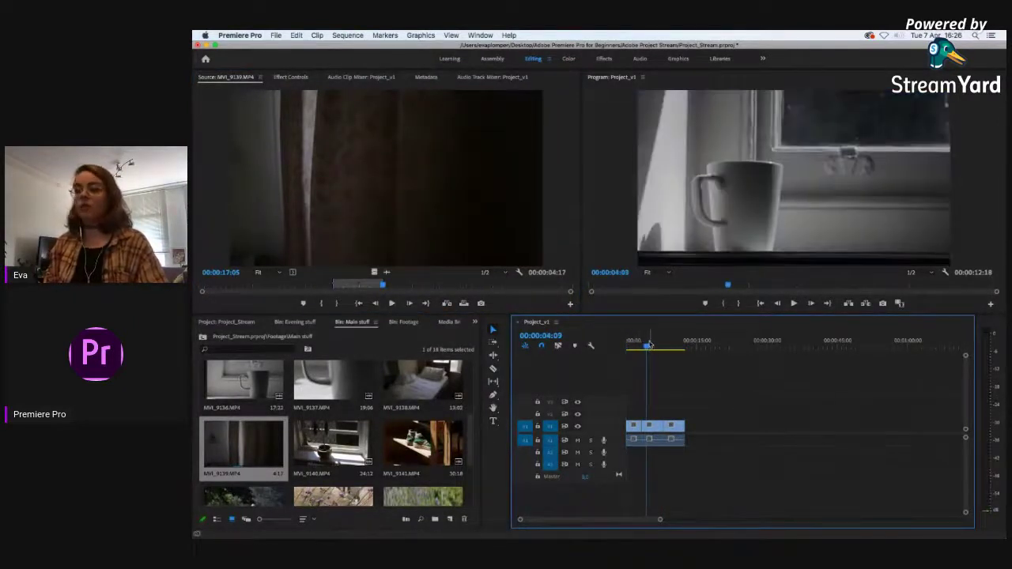
left_click_drag(646, 348, 627, 347)
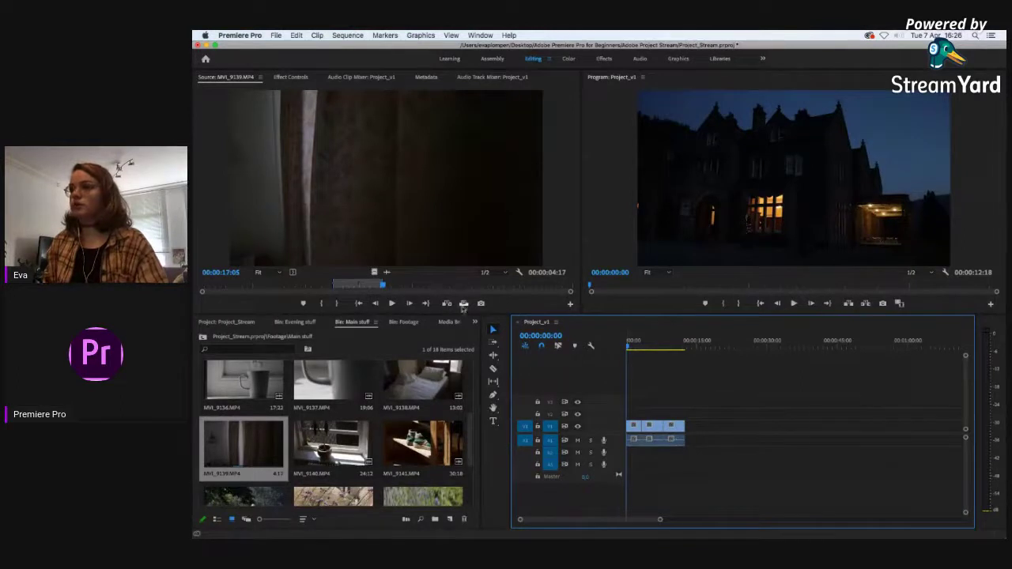
left_click(641, 348)
left_click_drag(640, 347, 644, 345)
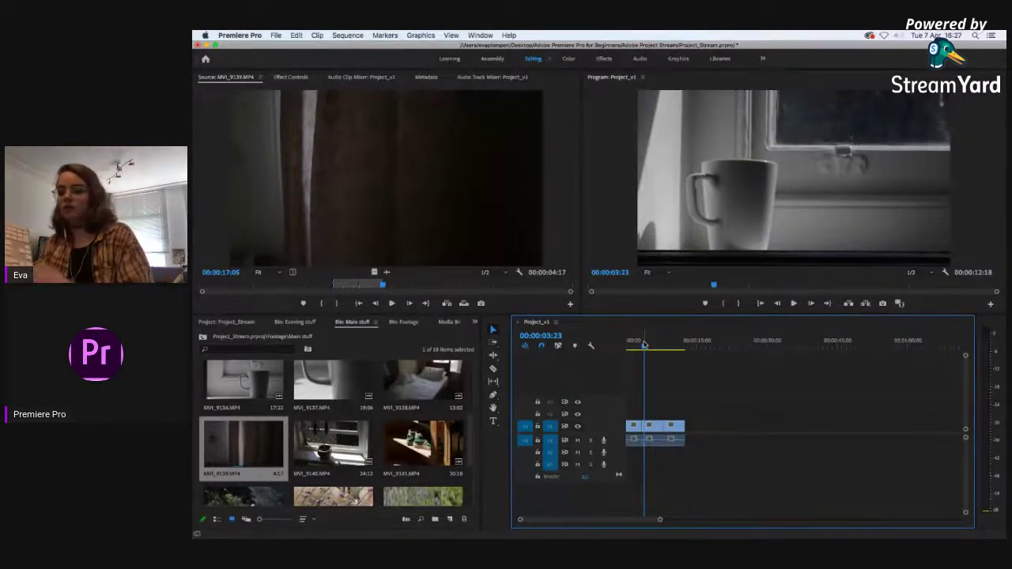
left_click_drag(644, 346, 643, 345)
key("Home")
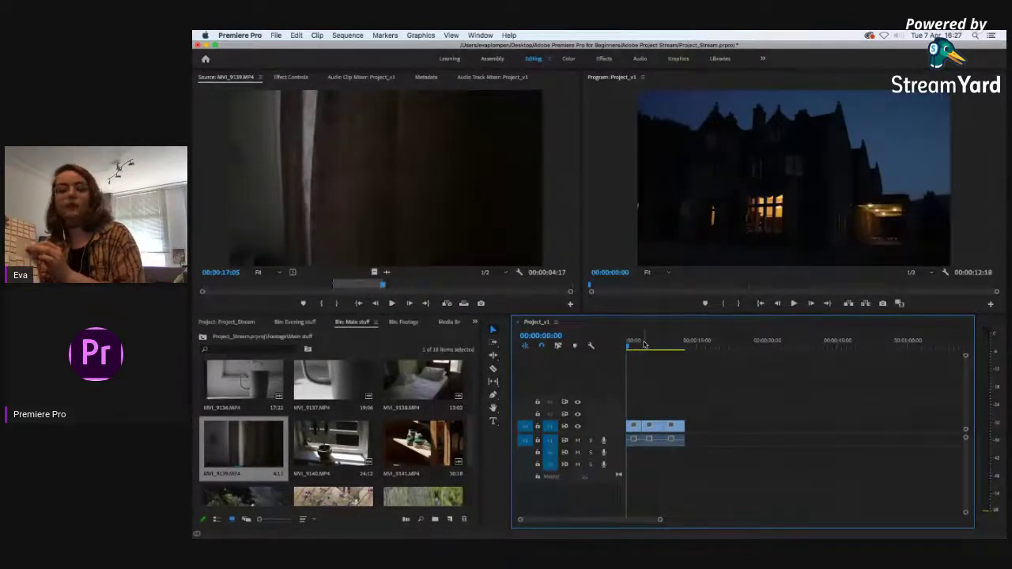
Step: Review the Project_v1 sequence by jumping between its start, end and cuts, stopping at the cut between the first two clips
key("space")
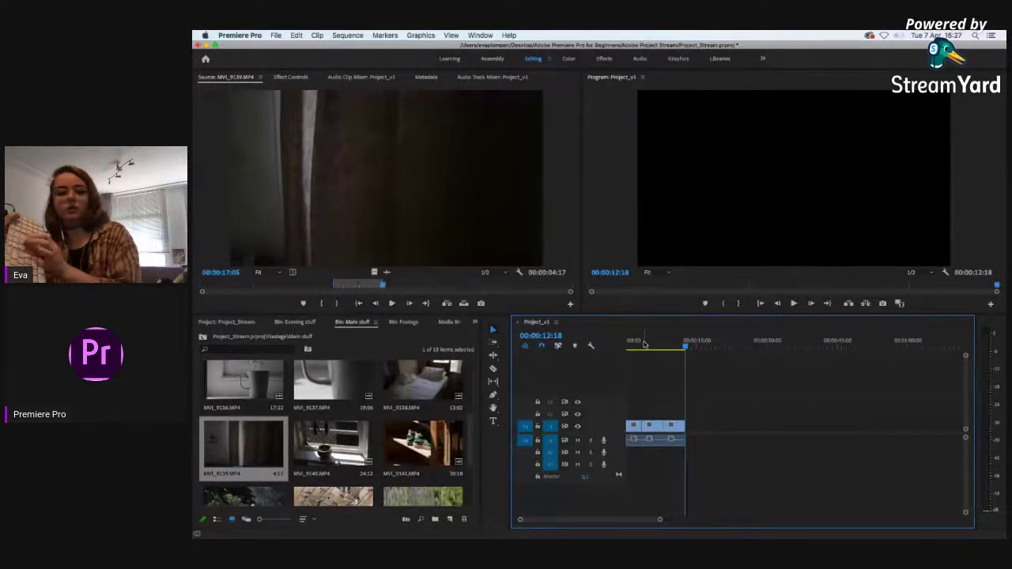
key("Home")
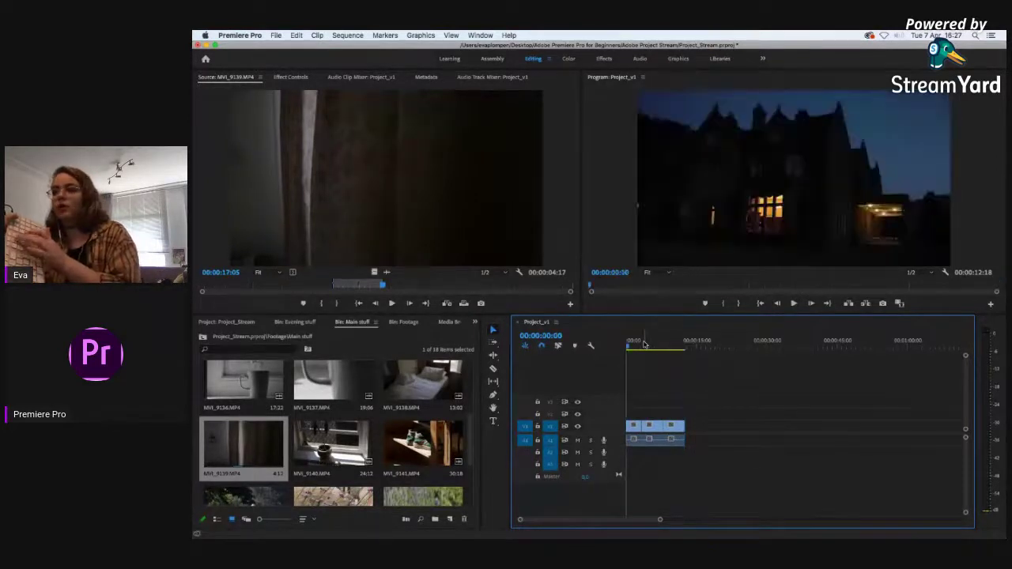
key("End")
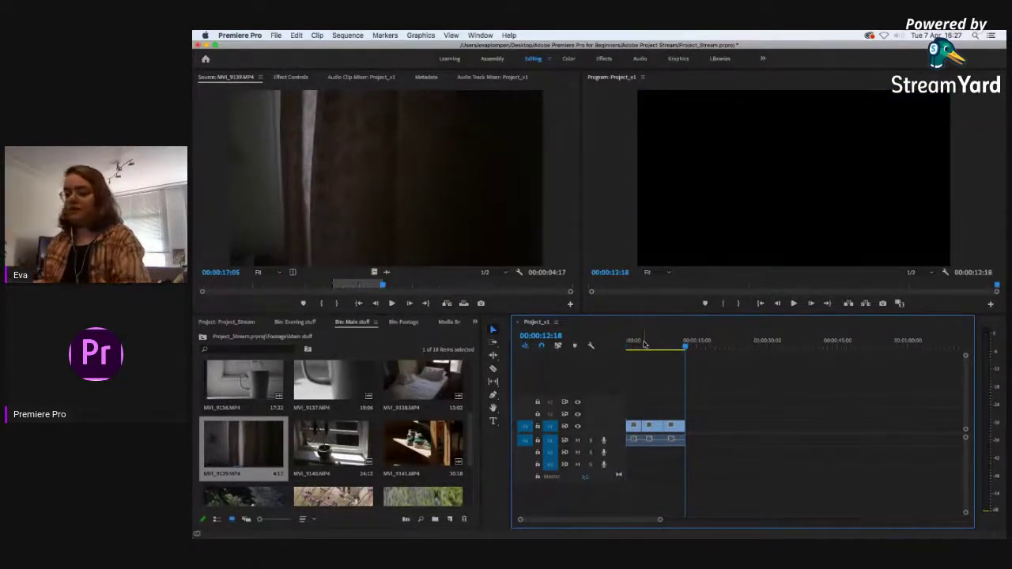
key("Up")
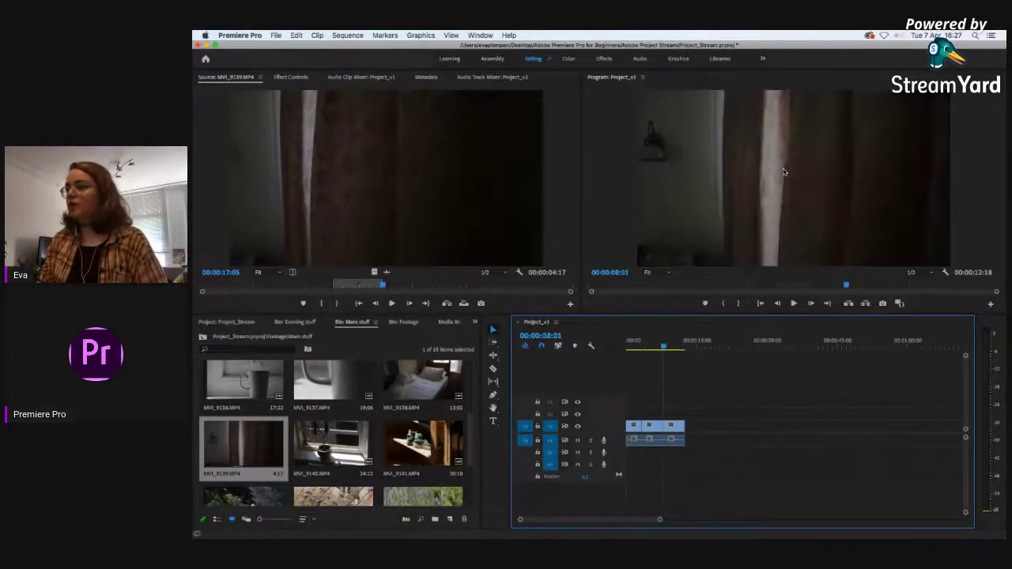
key("Up")
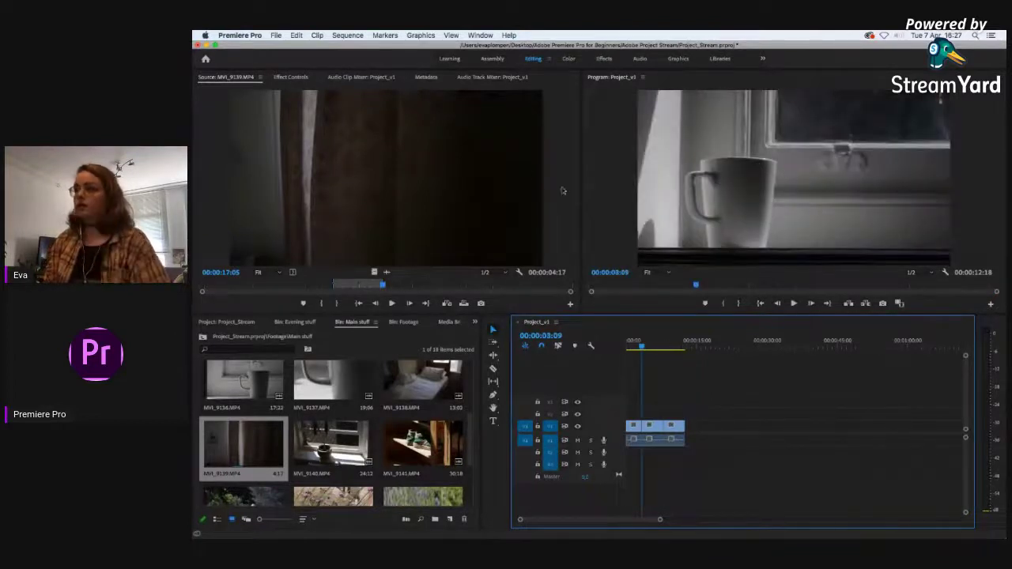
Step: Load MVI_9143.MP4 from the Main stuff bin and mark a 00:00:04:09 range ending at 00:00:04:24
scroll(334, 425, "down", 3)
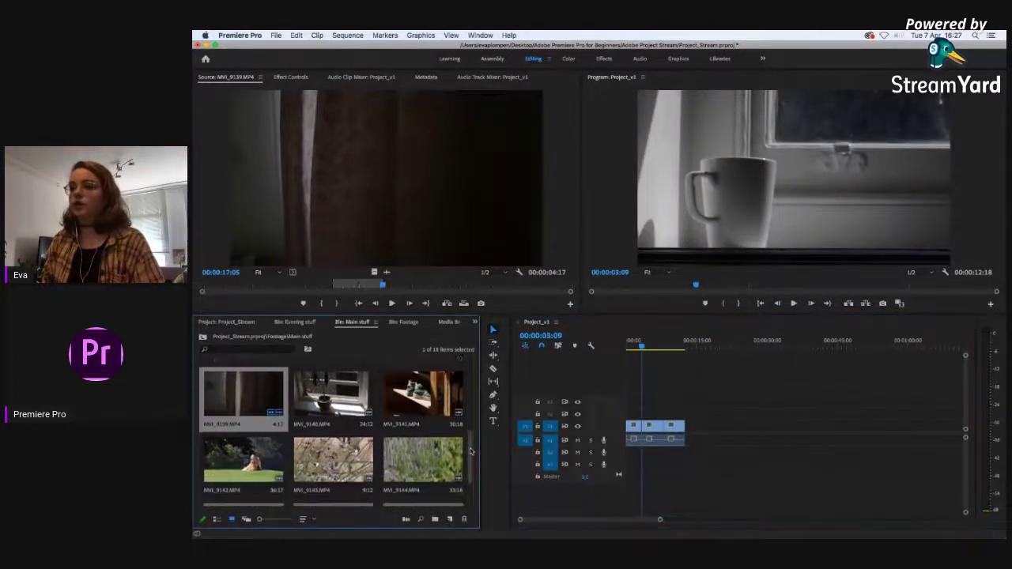
double_click(335, 425)
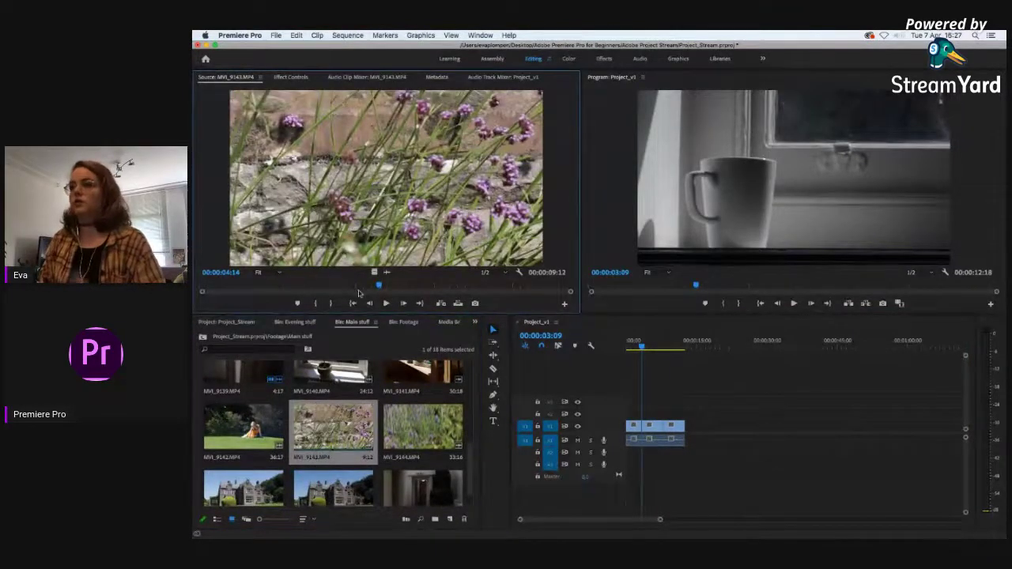
left_click(355, 285)
key("i")
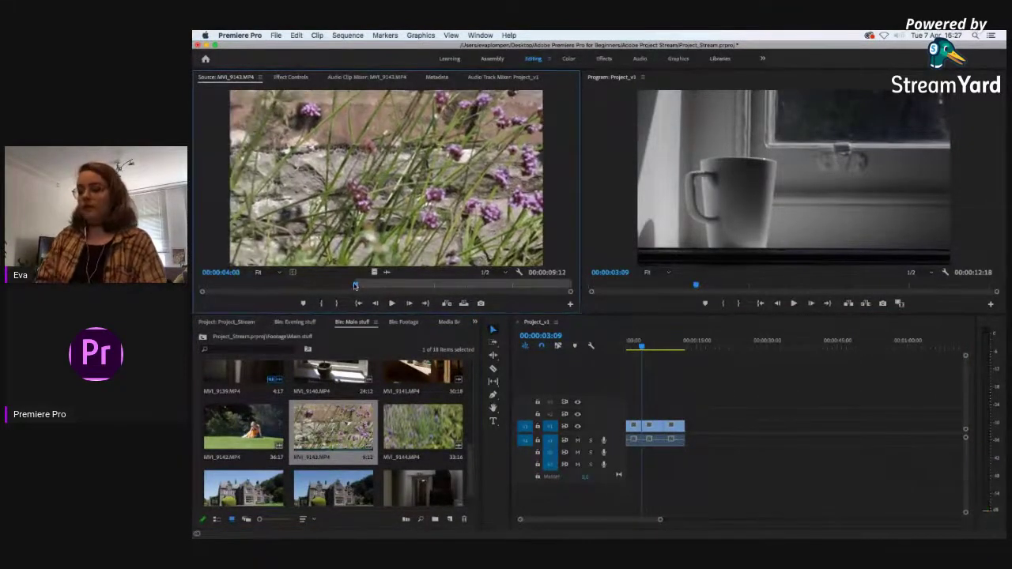
key("space")
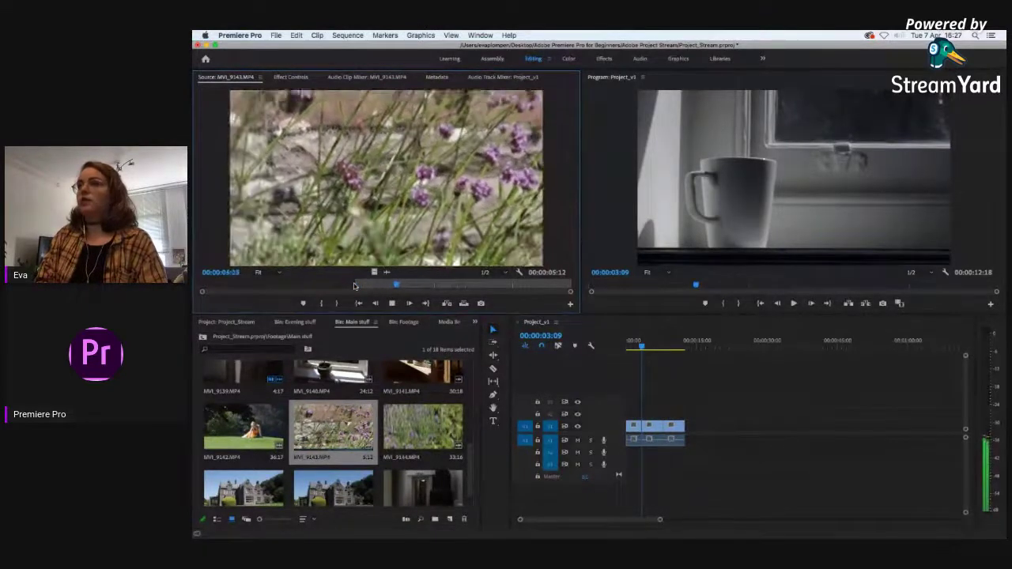
key("space")
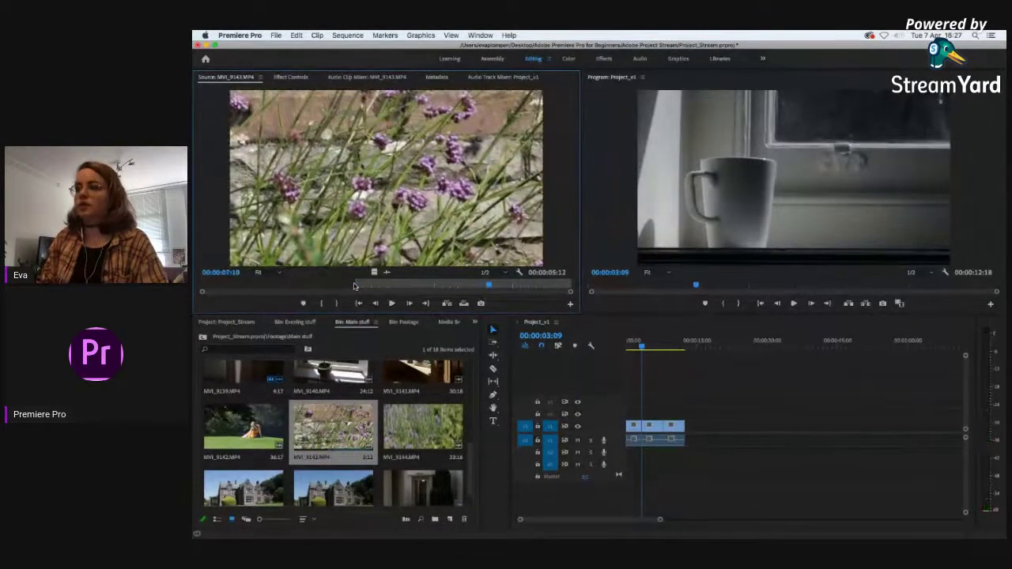
left_click(223, 285)
key("space")
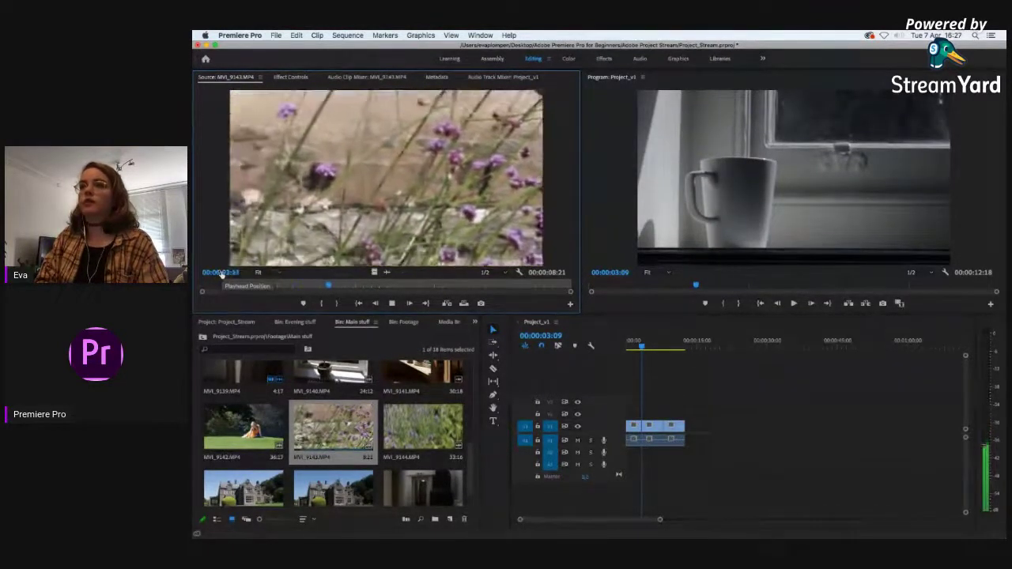
key("o")
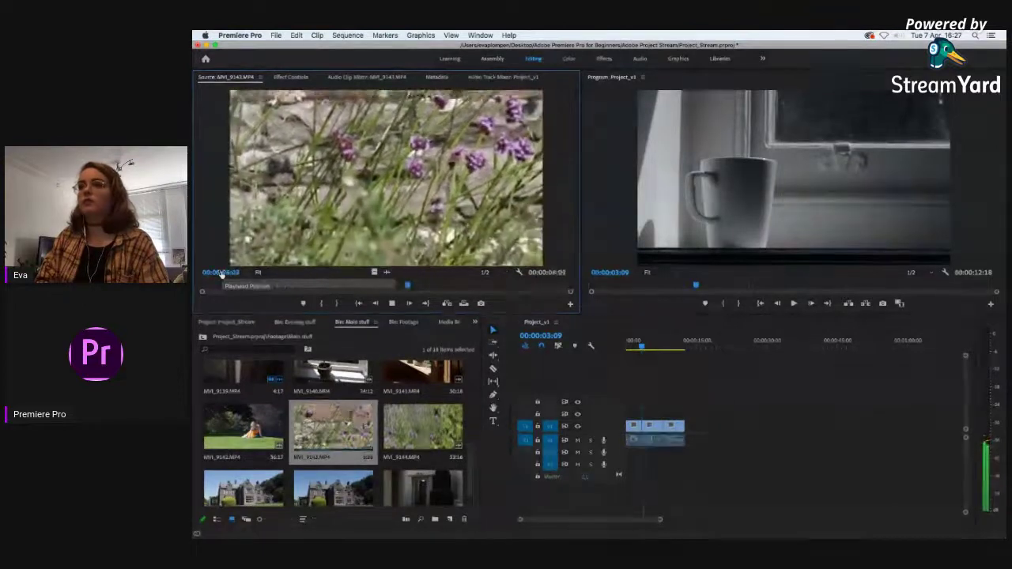
key("space")
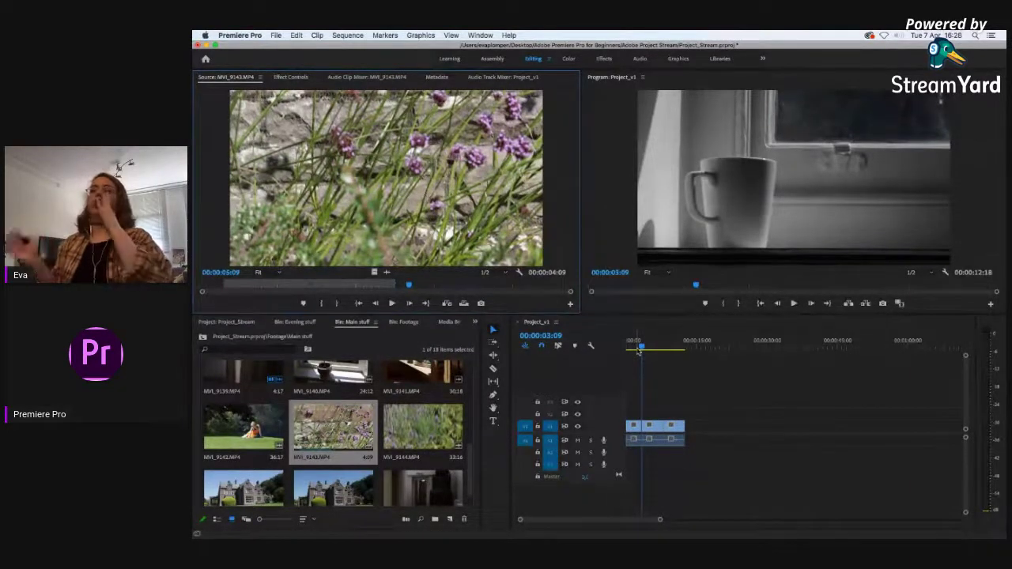
Step: Try inserting the marked MVI_9143.MP4 range between the first two clips in Project_v1, and undo the insertion
left_click(447, 303)
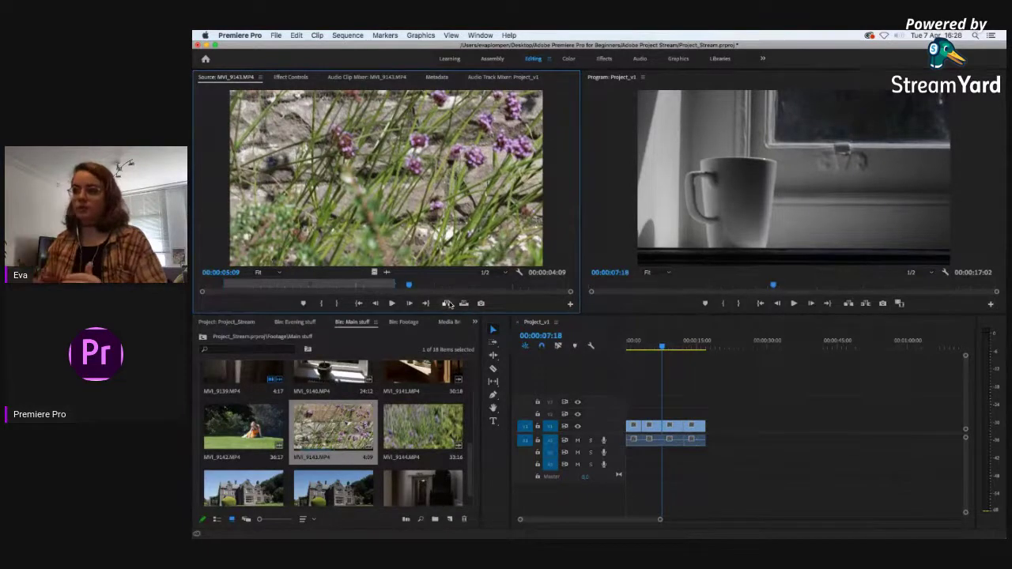
left_click_drag(633, 345, 661, 353)
key("q")
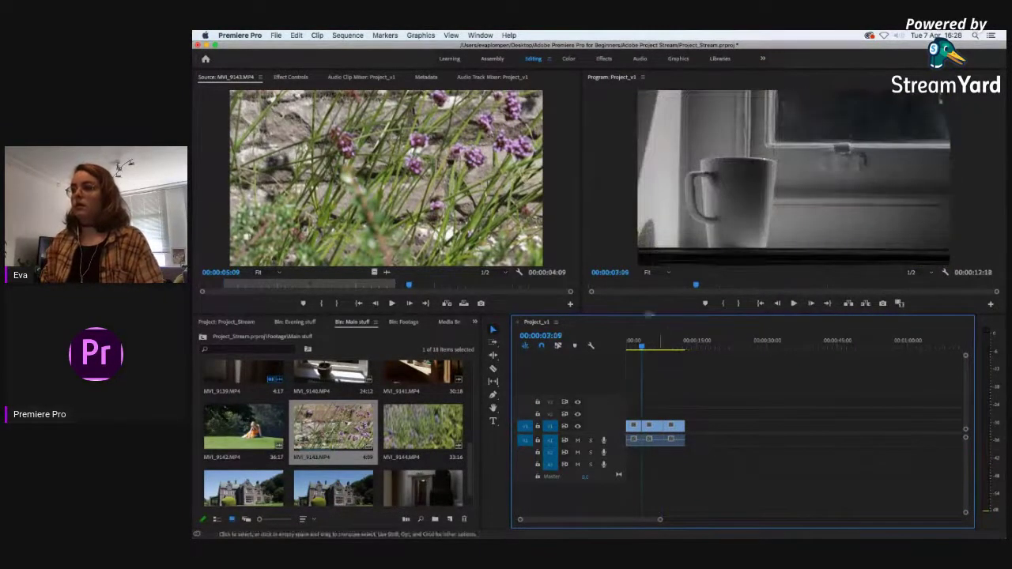
Step: Try overwriting the marked MVI_9143.MP4 range onto the second clip in Project_v1, inspect the edit, and undo it
left_click(464, 303)
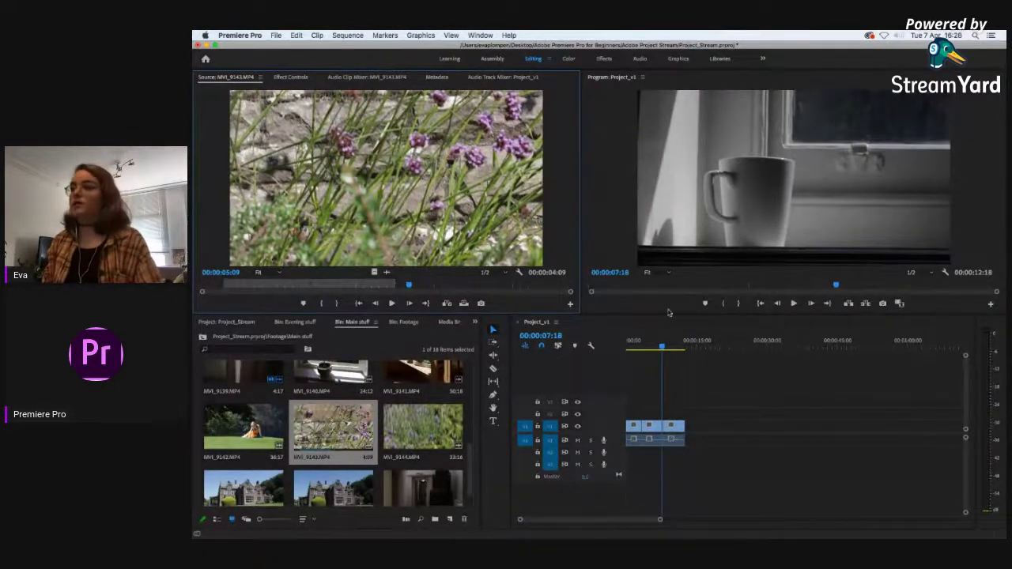
key("Up")
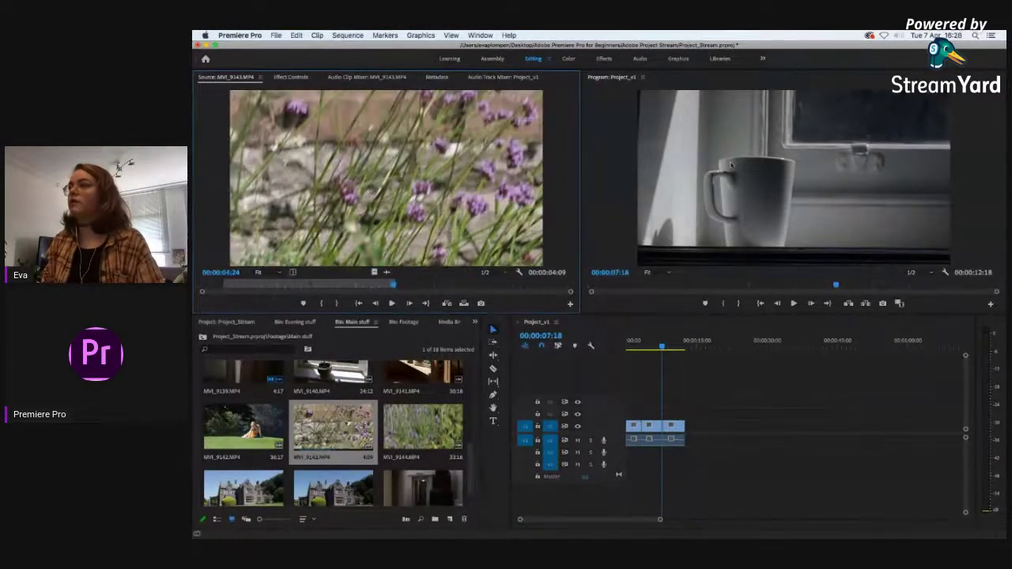
mouse_move(633, 342)
left_mouse_down()
mouse_move(666, 347)
mouse_move(649, 345)
left_mouse_up()
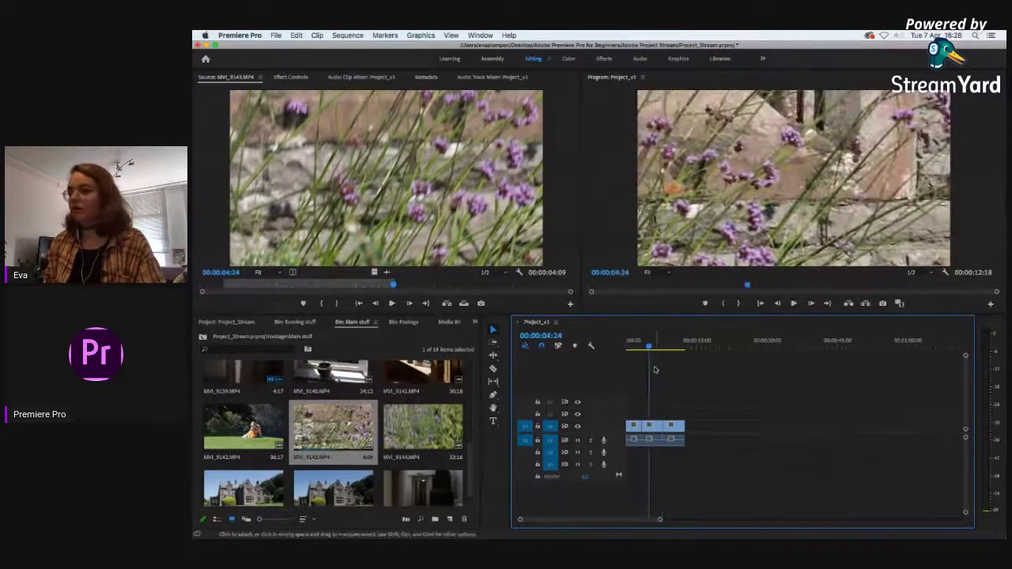
key("Up")
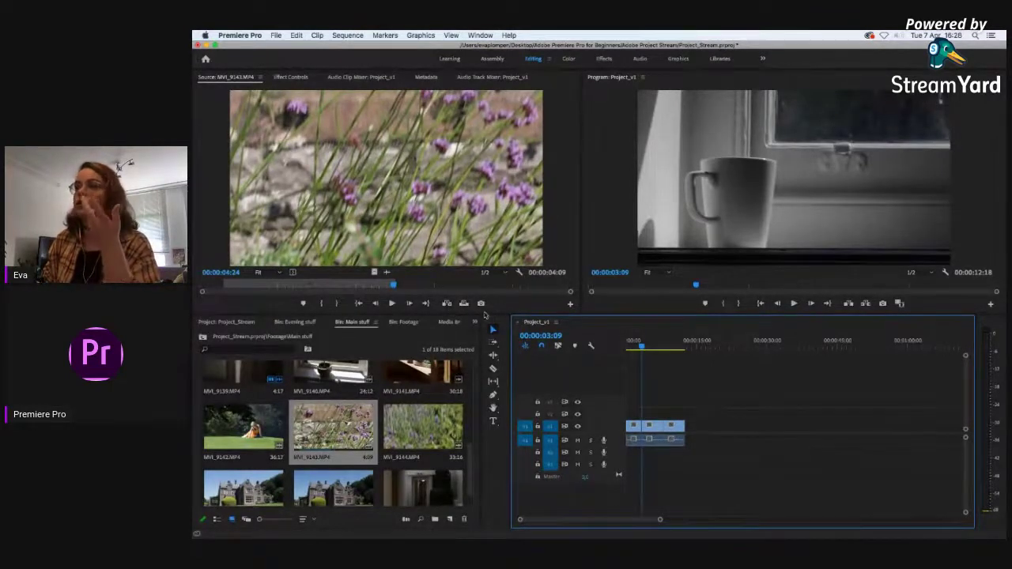
Step: Place the playhead at the end of the third clip in Project_v1 and overwrite the marked MVI_9143.MP4 range there
left_click(686, 147)
left_click(683, 342)
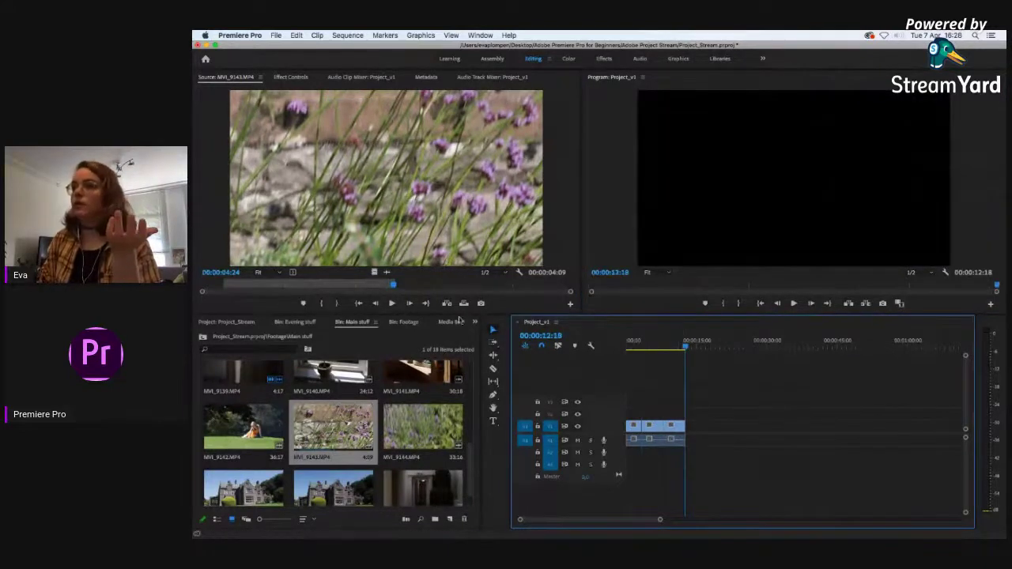
left_click(464, 304)
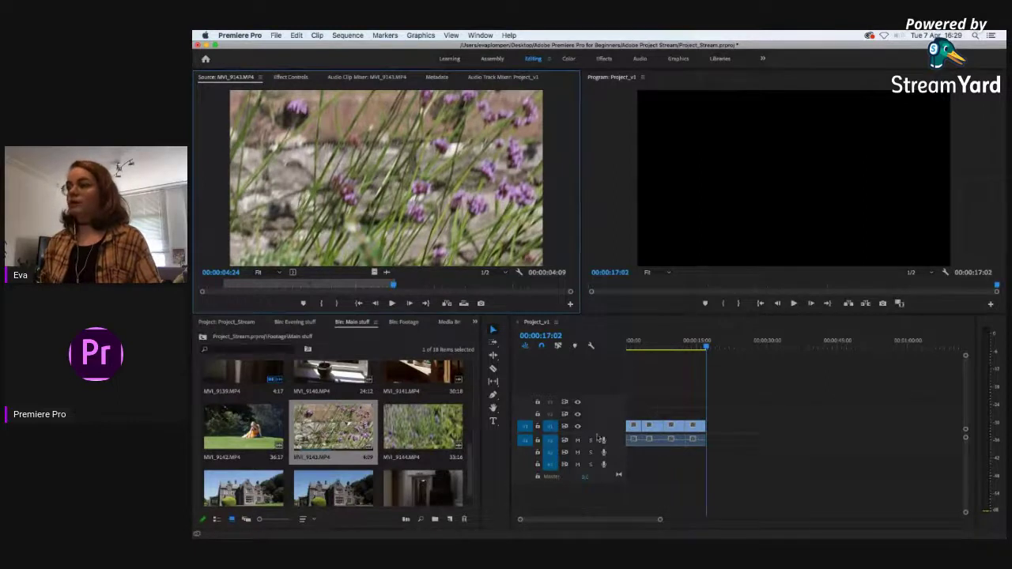
right_click(556, 323)
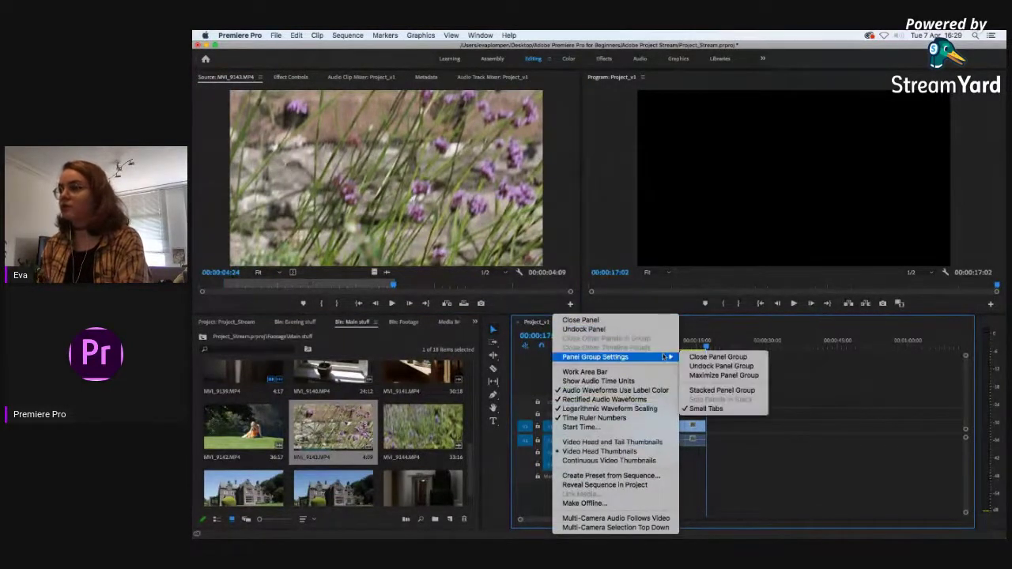
left_click(542, 327)
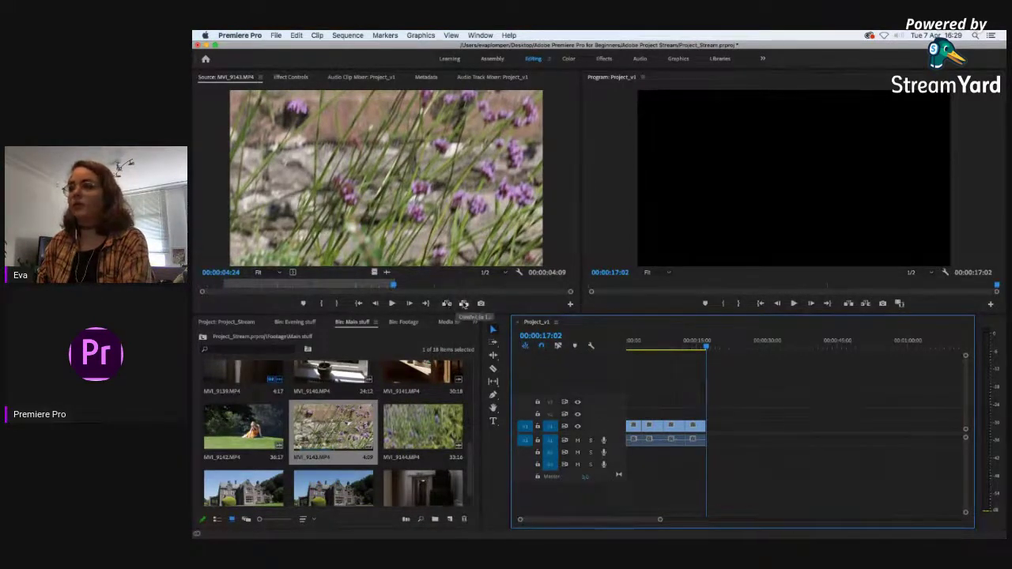
key("super+s")
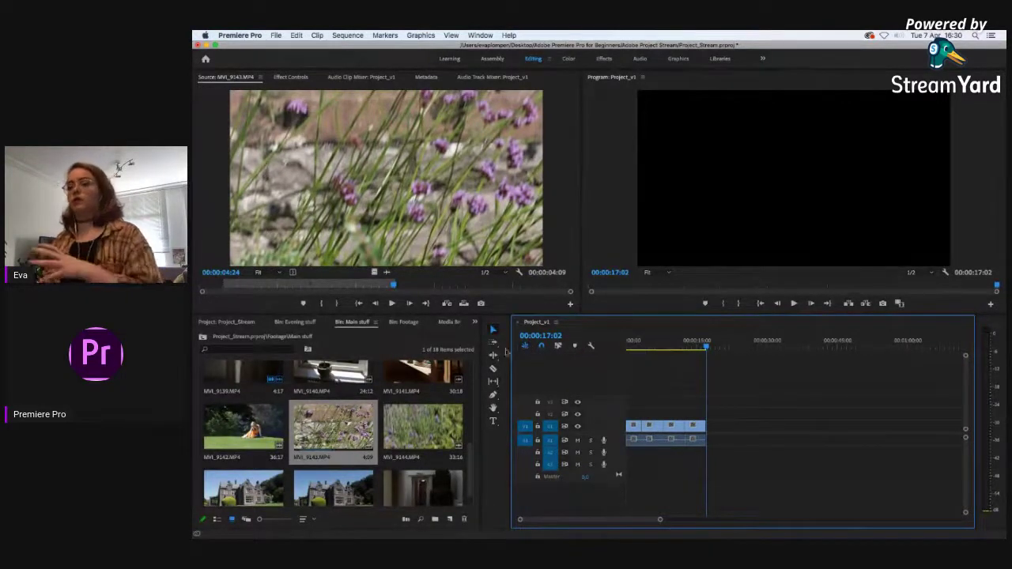
left_click(237, 327)
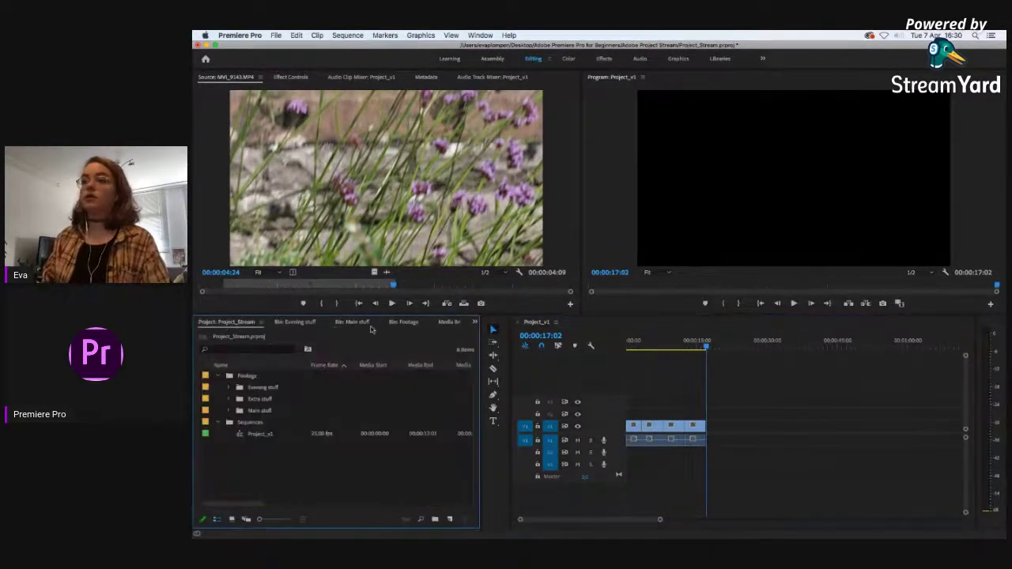
left_click(357, 322)
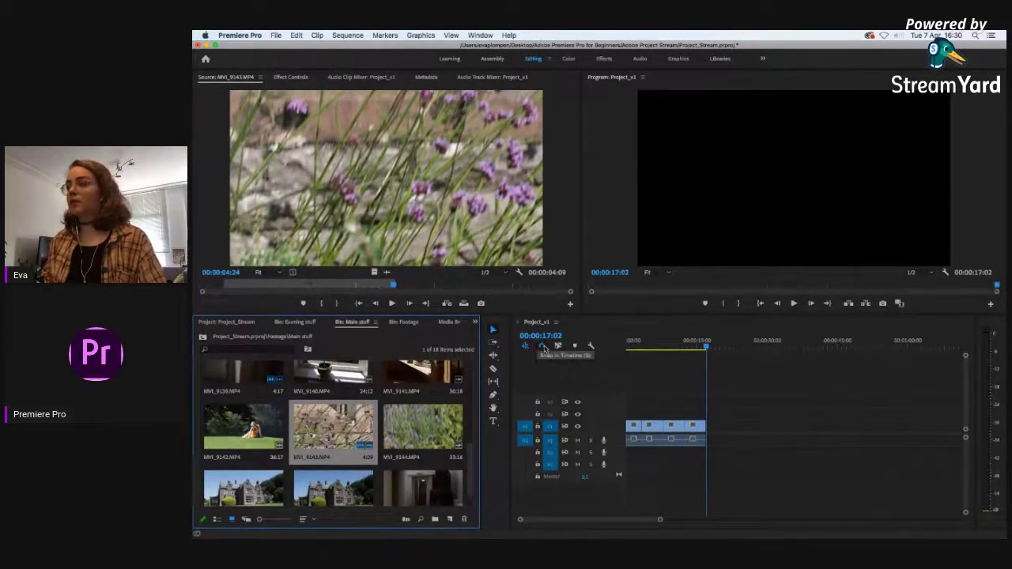
Step: Turn off timeline snapping and try shifting only the second clip's video slightly later in Project_v1, leaving its audio in place
left_click(683, 350)
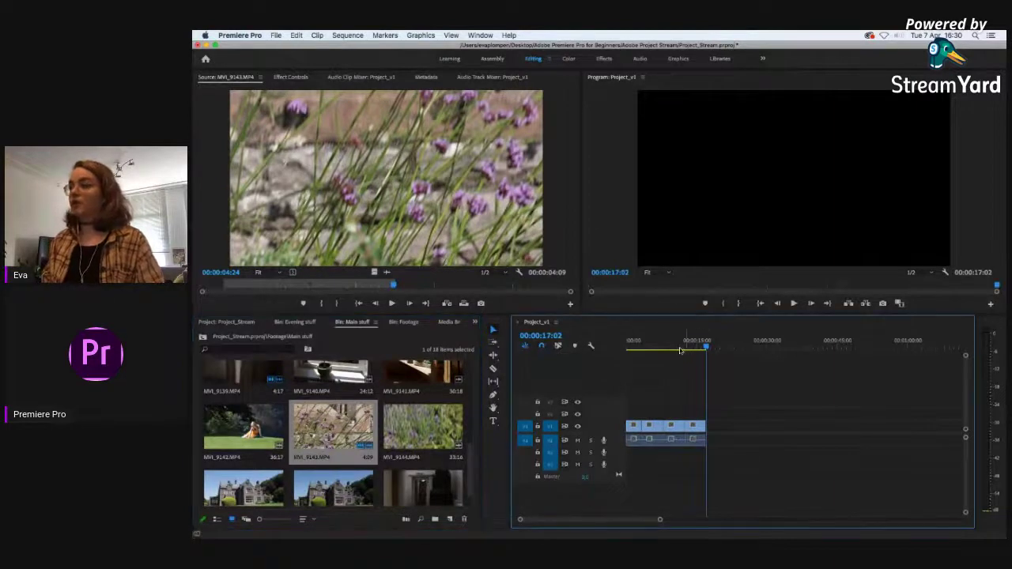
left_click(646, 342)
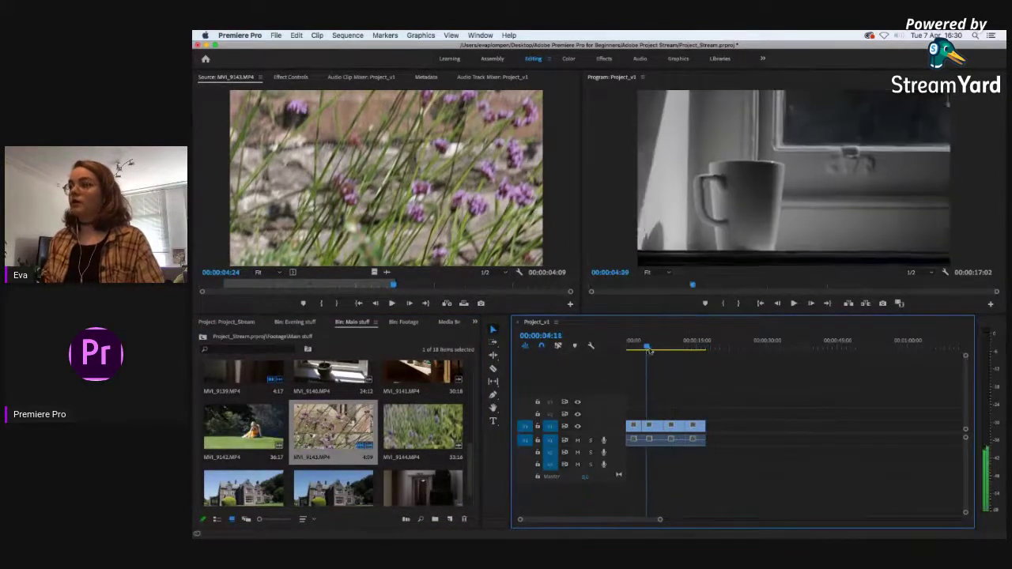
left_click_drag(645, 342, 663, 341)
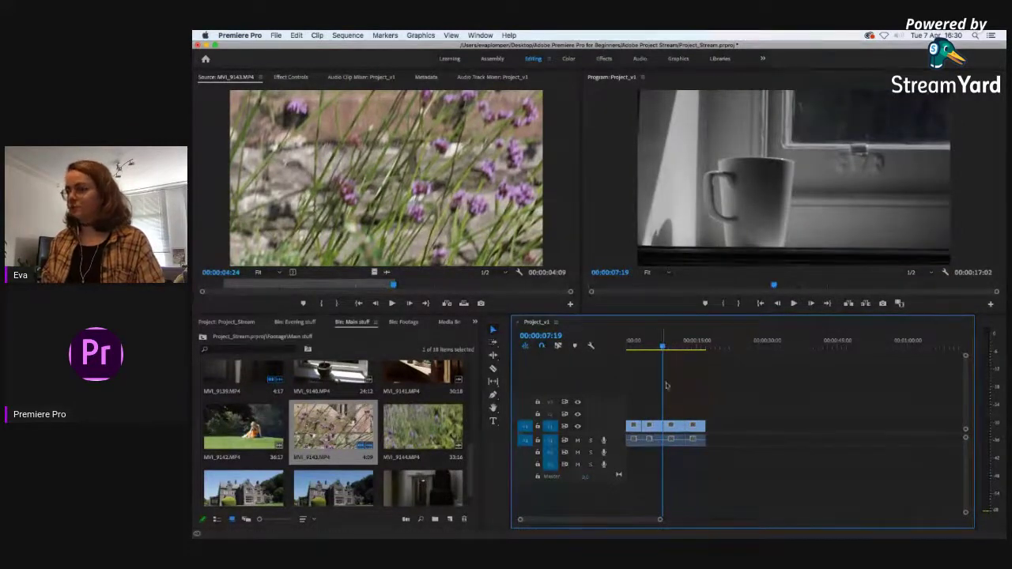
mouse_move(650, 432)
left_mouse_down()
mouse_move(674, 433)
mouse_move(644, 436)
mouse_move(663, 430)
mouse_move(654, 441)
left_mouse_up()
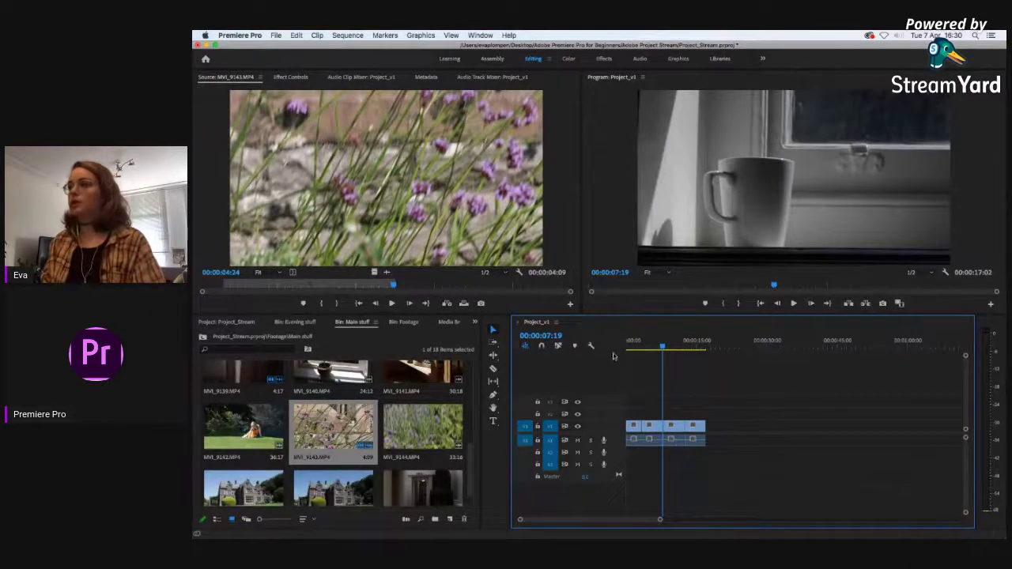
left_click_drag(654, 427, 658, 439)
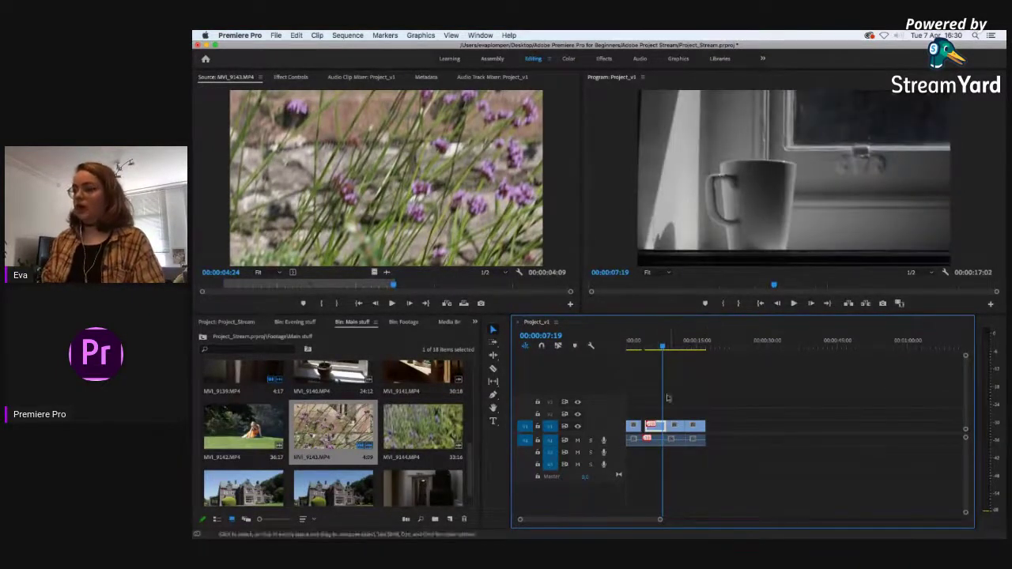
Step: Enlarge the time scale around the gap and undo both the second clip's video shift and the MVI_9143.MP4 overwrite in Project_v1
scroll(662, 361, "up", 2)
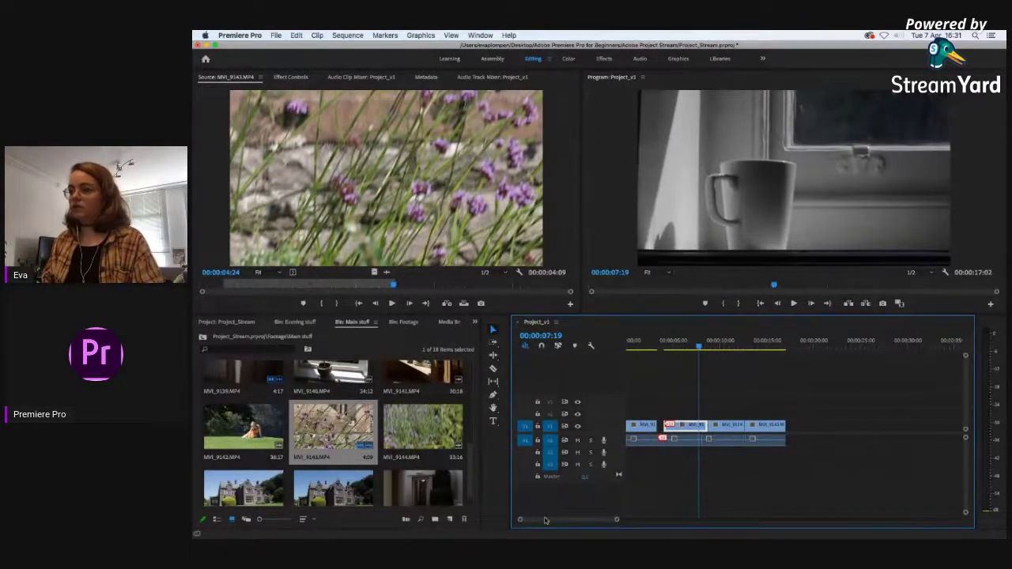
left_click_drag(618, 523, 598, 522)
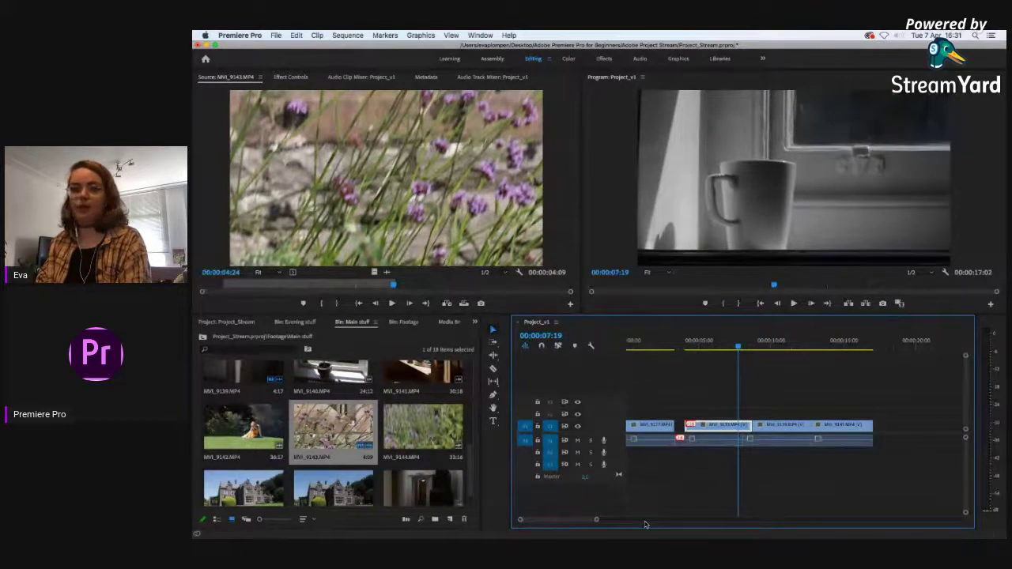
key("=")
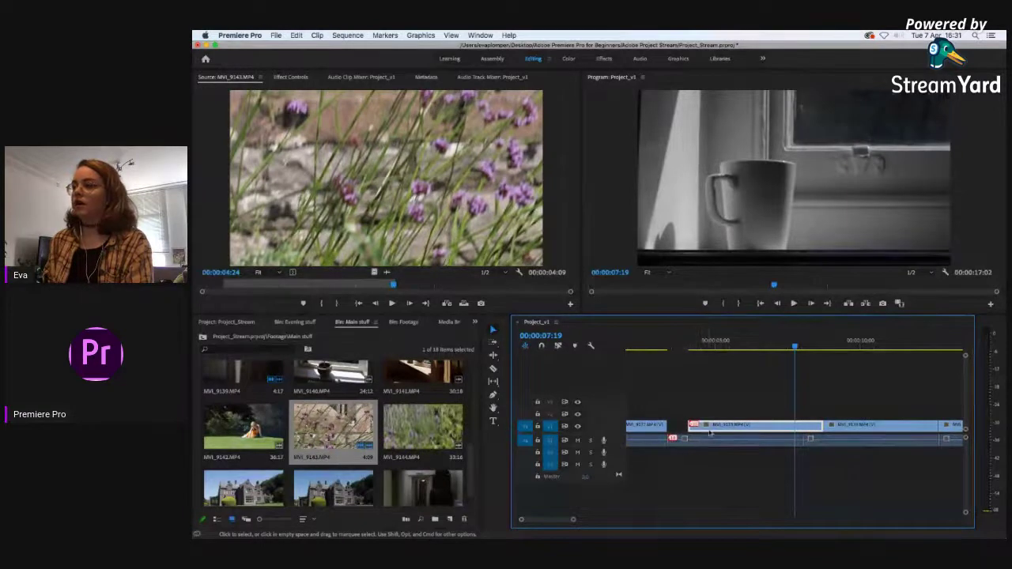
left_click_drag(730, 433, 695, 441)
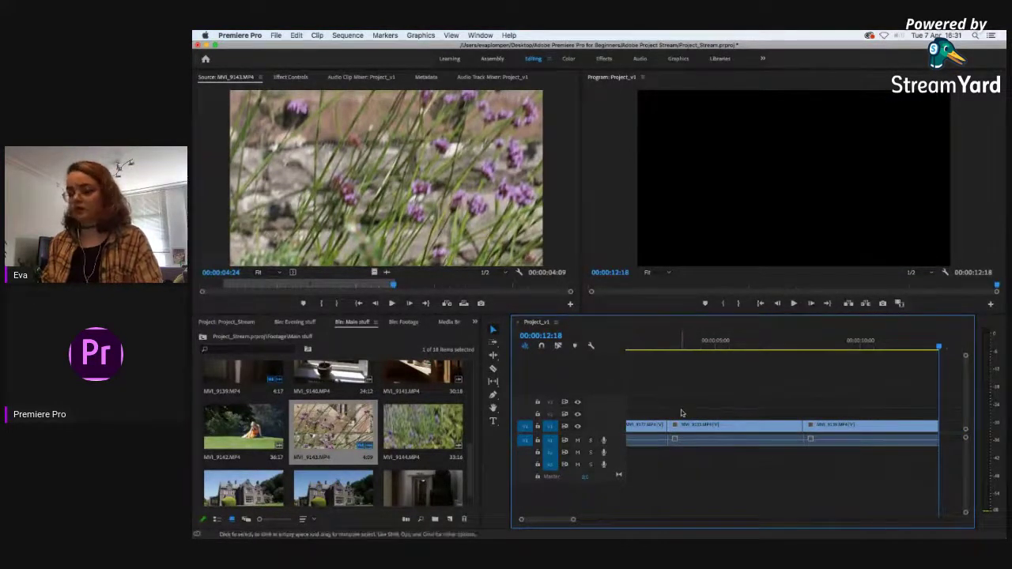
Step: Insert the marked MVI_9143.MP4 range at the end of Project_v1 and return the playhead to the sequence start
key("comma")
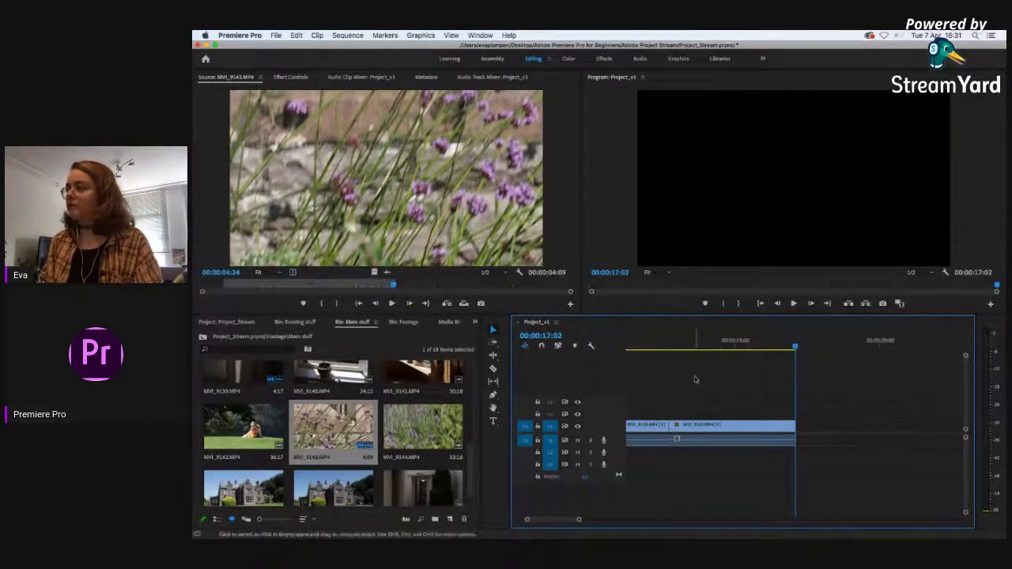
key("minus")
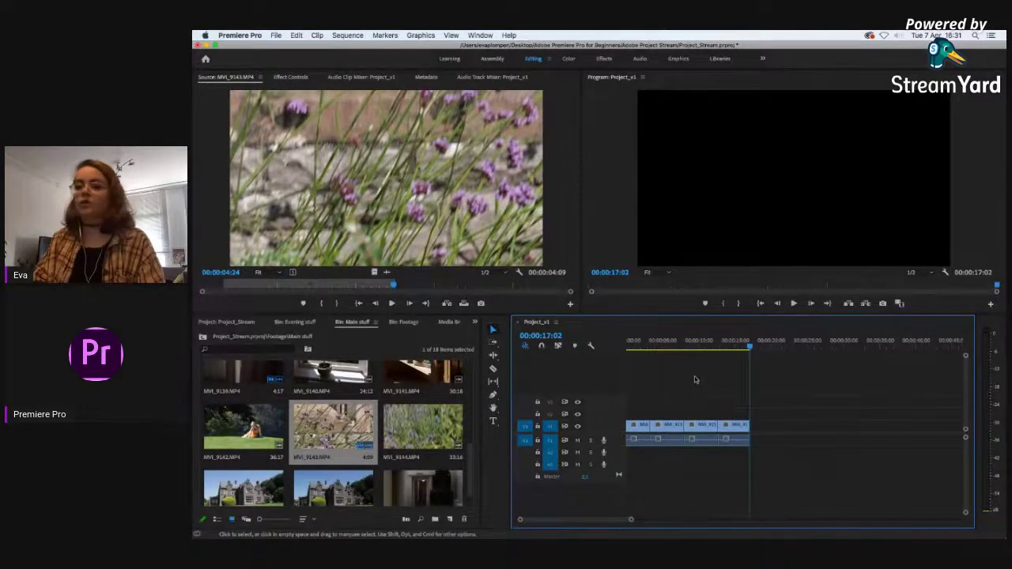
left_click(630, 342)
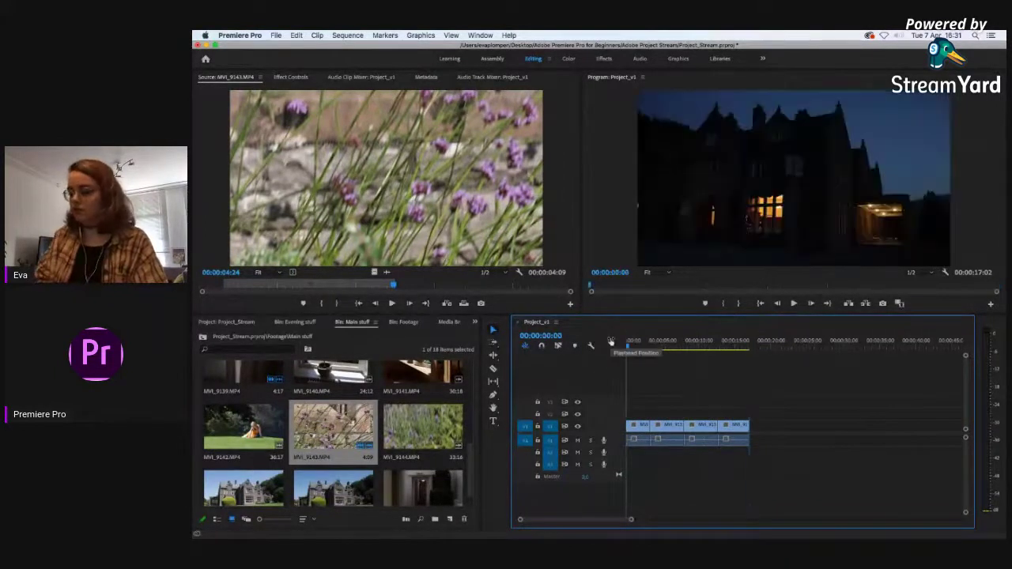
key("equal")
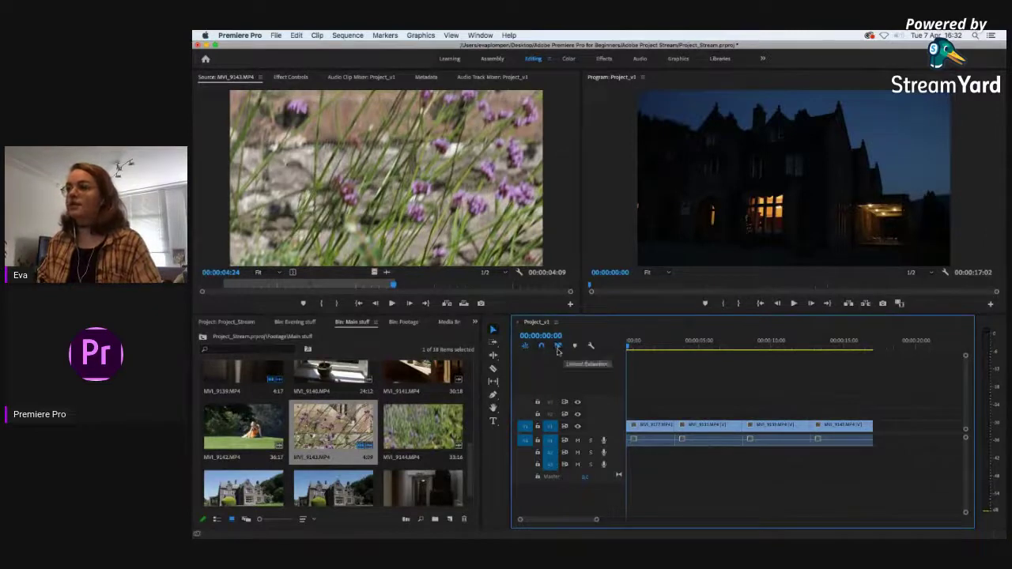
Step: Examine how linked selection groups video and audio by selecting the individual clips in Project_v1 one after another
left_click(685, 437)
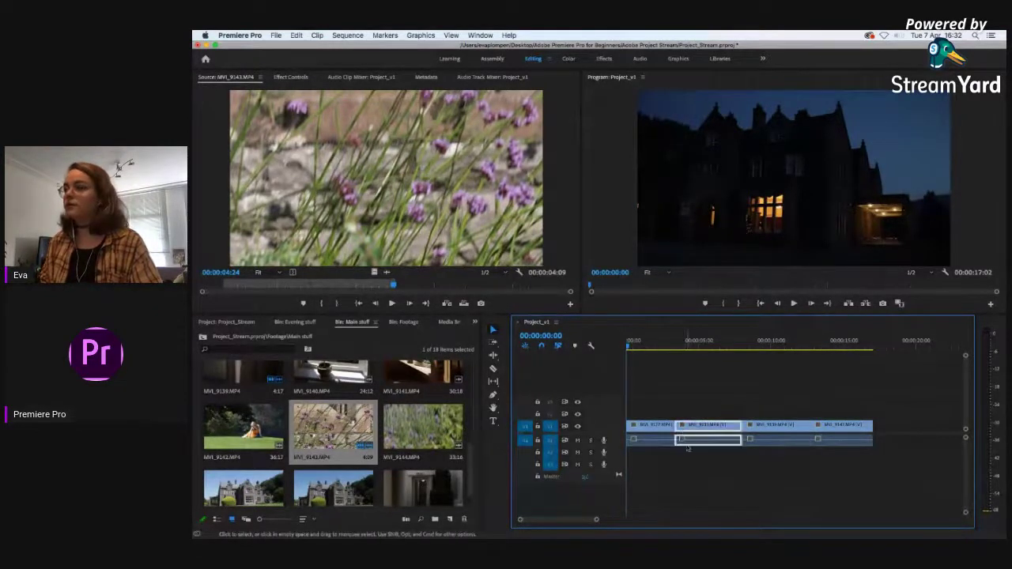
left_click(656, 440)
left_click(704, 438)
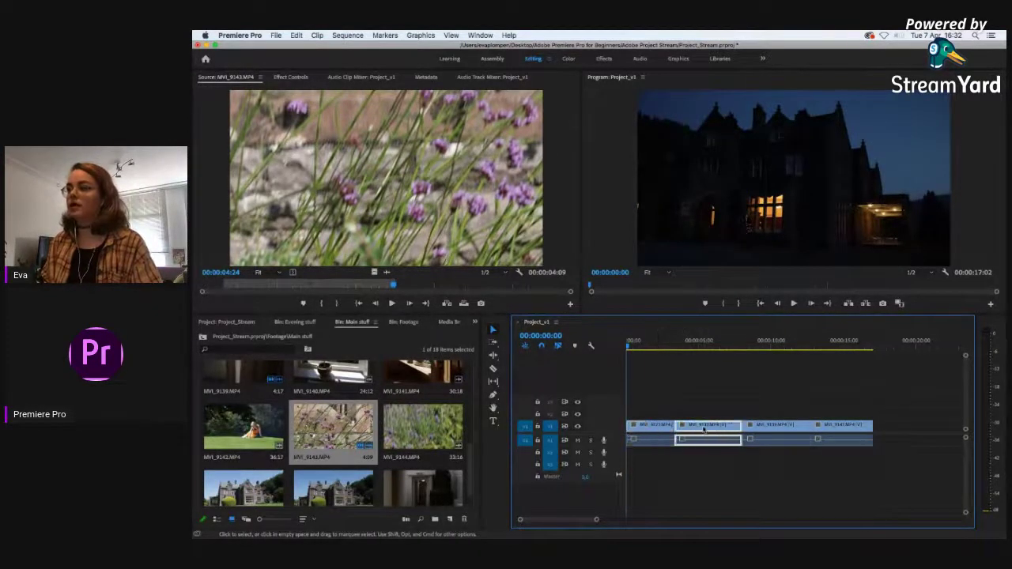
left_click(778, 441)
left_click(833, 443)
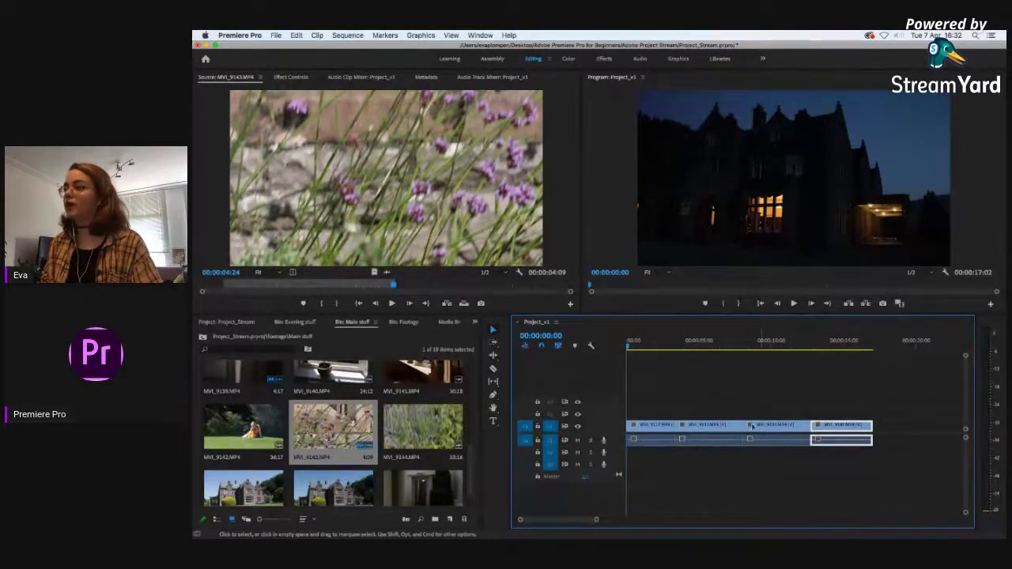
left_click(711, 439)
left_click(656, 434)
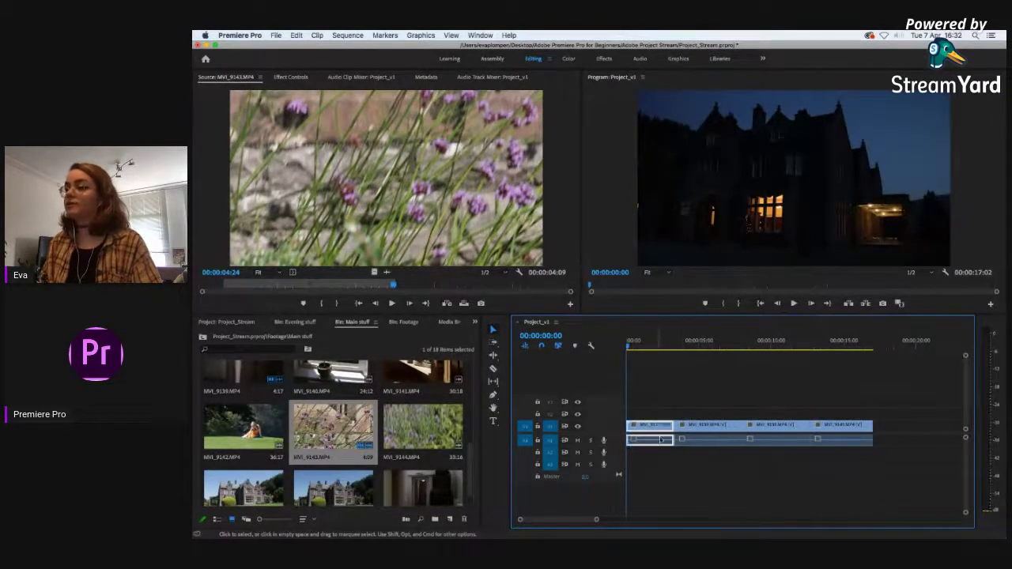
left_click(717, 433)
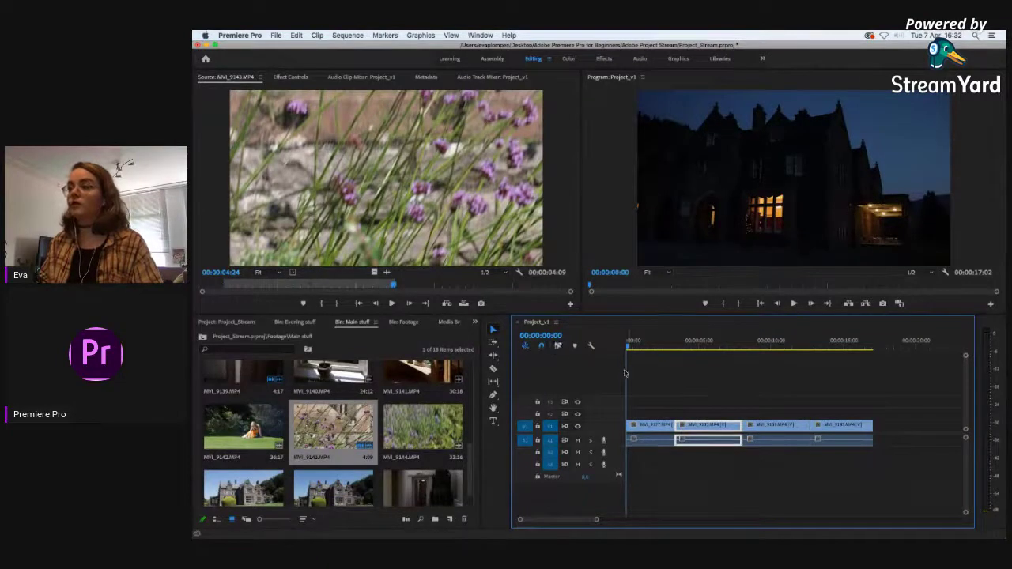
Step: Turn off linked selection, select only the second clip's video in Project_v1, and turn linked selection back on
left_click(559, 349)
left_click_drag(721, 430, 713, 431)
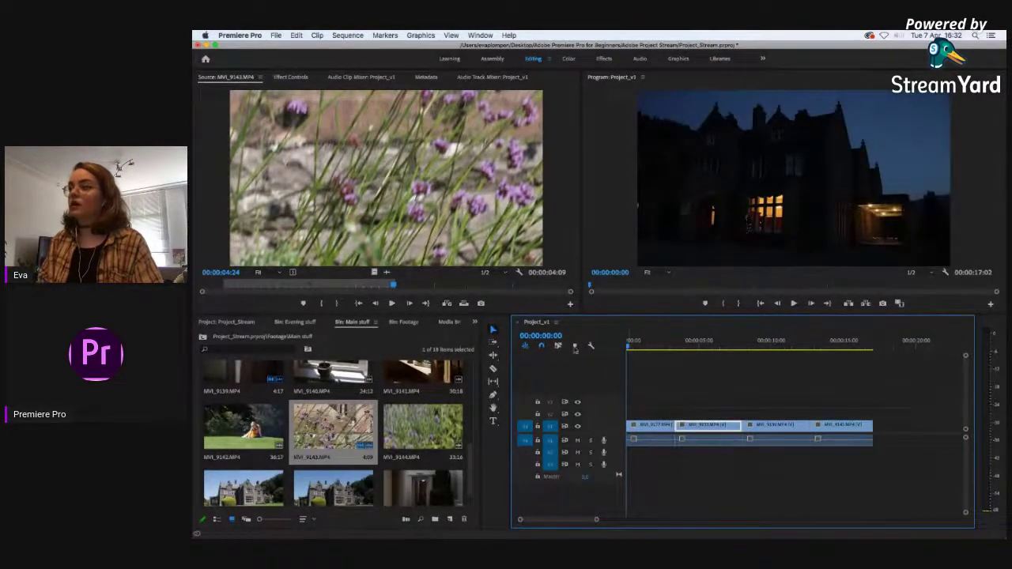
left_click(694, 396)
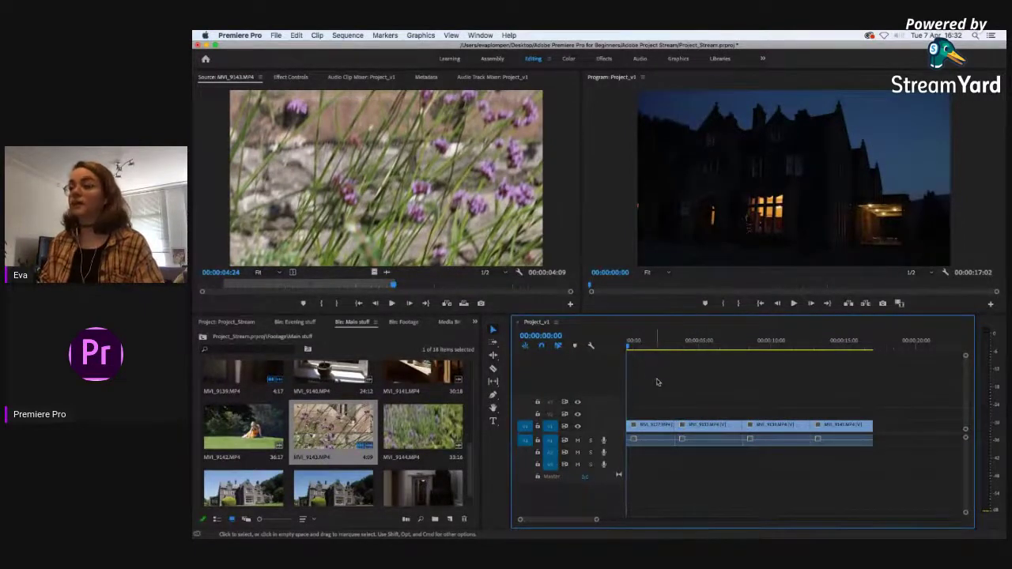
Step: Unlink the second clip's video and audio in Project_v1, try shifting its video slightly later, and undo the shift
left_click(705, 425)
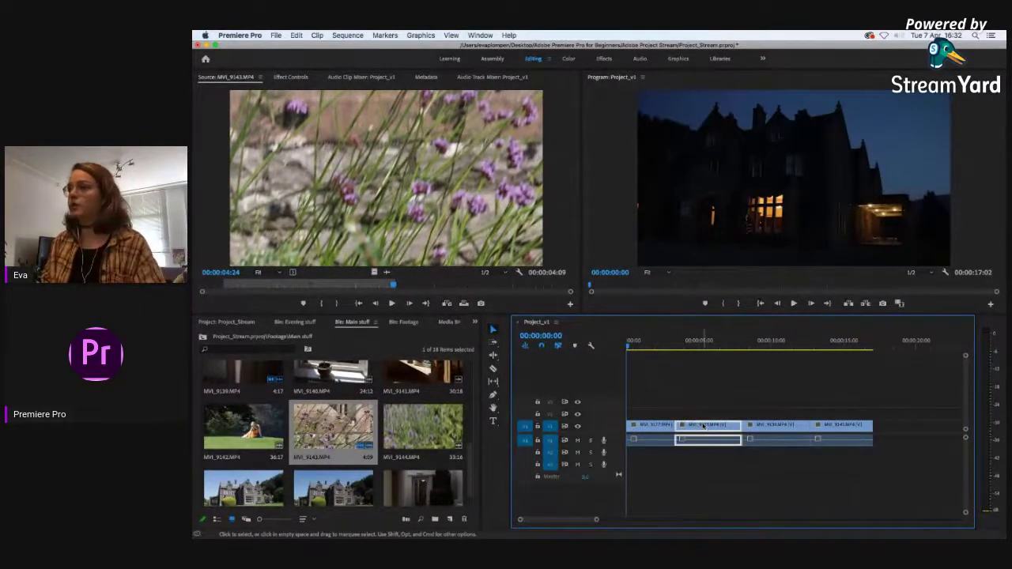
right_click(704, 425)
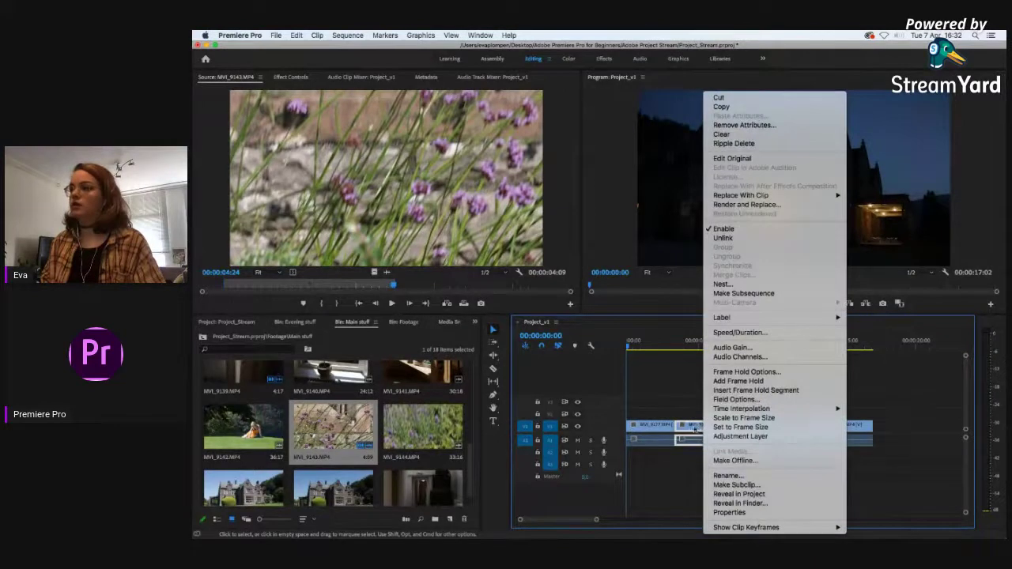
left_click(747, 238)
mouse_move(699, 427)
left_mouse_down()
mouse_move(712, 429)
mouse_move(694, 422)
left_mouse_up()
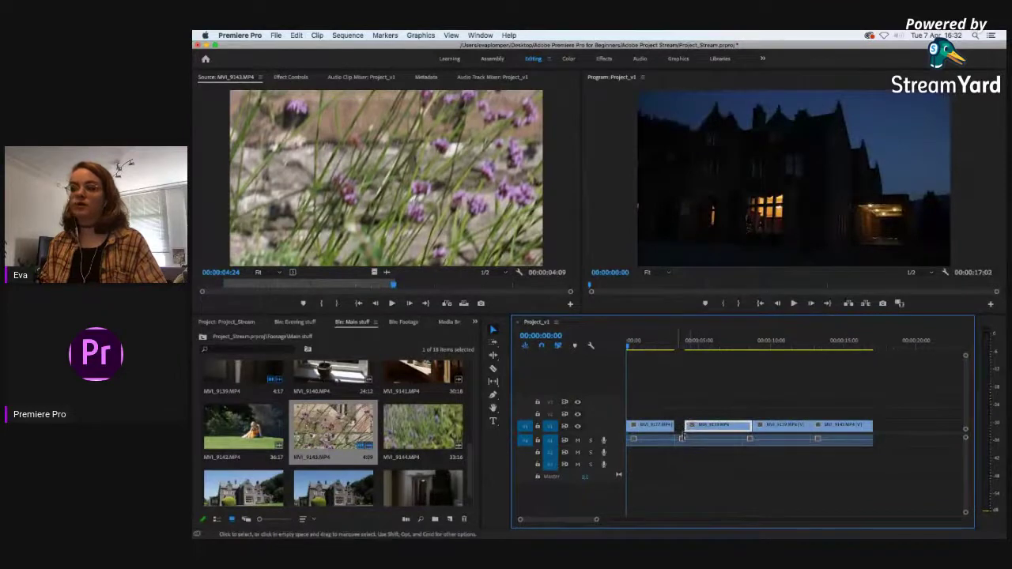
key("super+z")
Step: Link the second clip's video and audio back together in Project_v1 and clear the selection
left_click(694, 439)
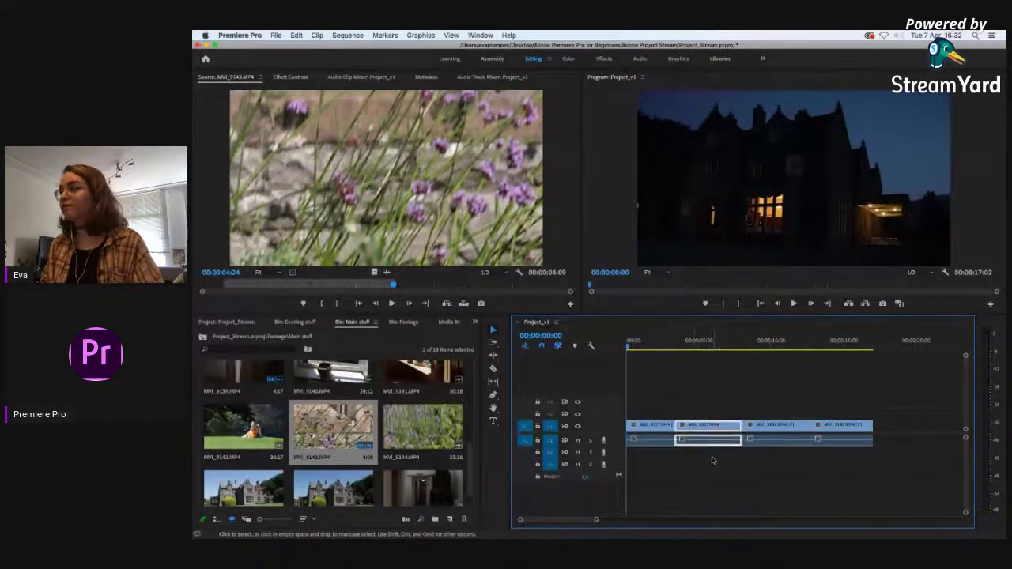
right_click(697, 438)
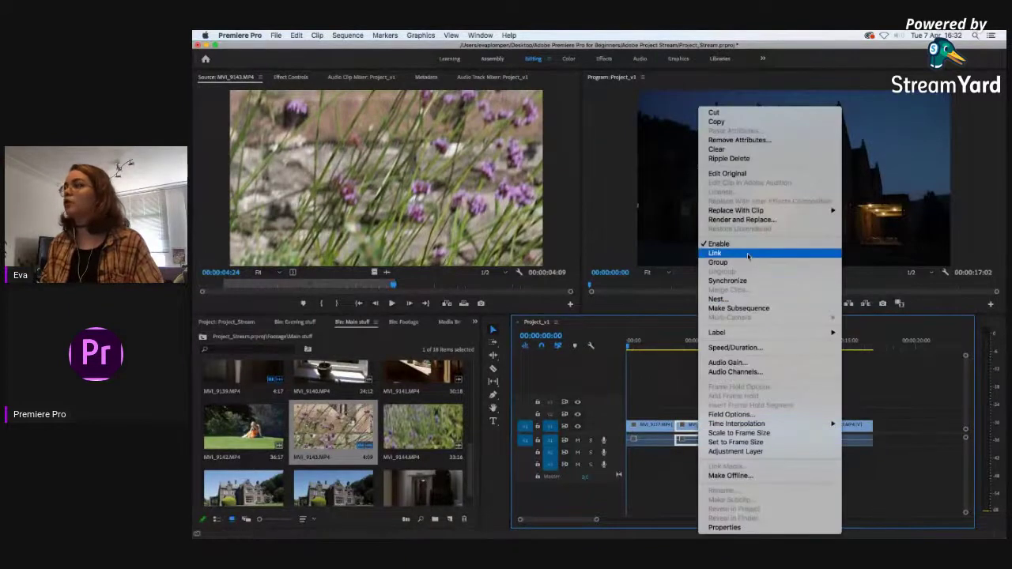
left_click(700, 253)
left_click(699, 387)
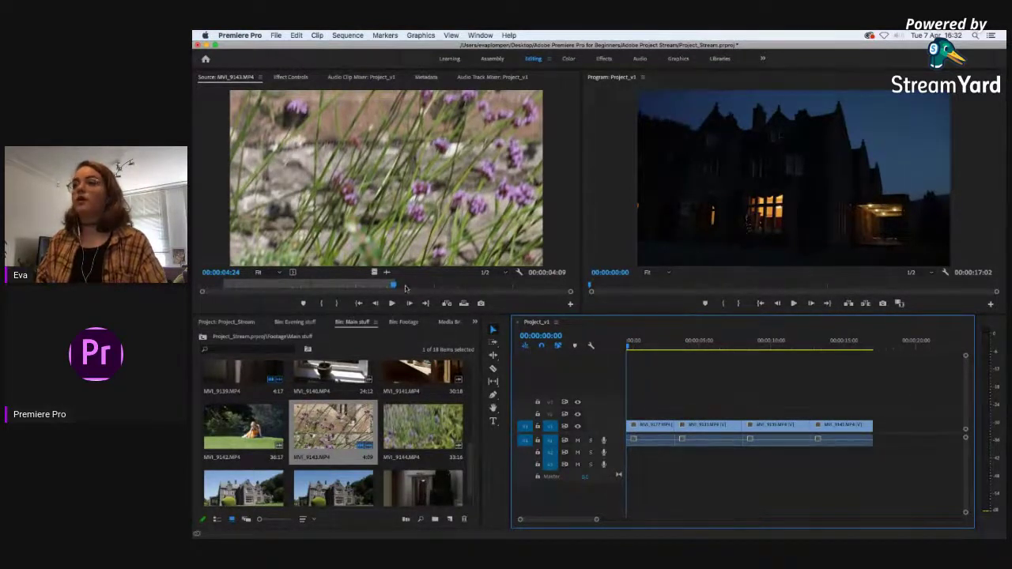
Step: Try adding a sequence marker at 00:00:01:23 and moving the first clip behind the last one in Project_v1, and undo both
left_click(652, 346)
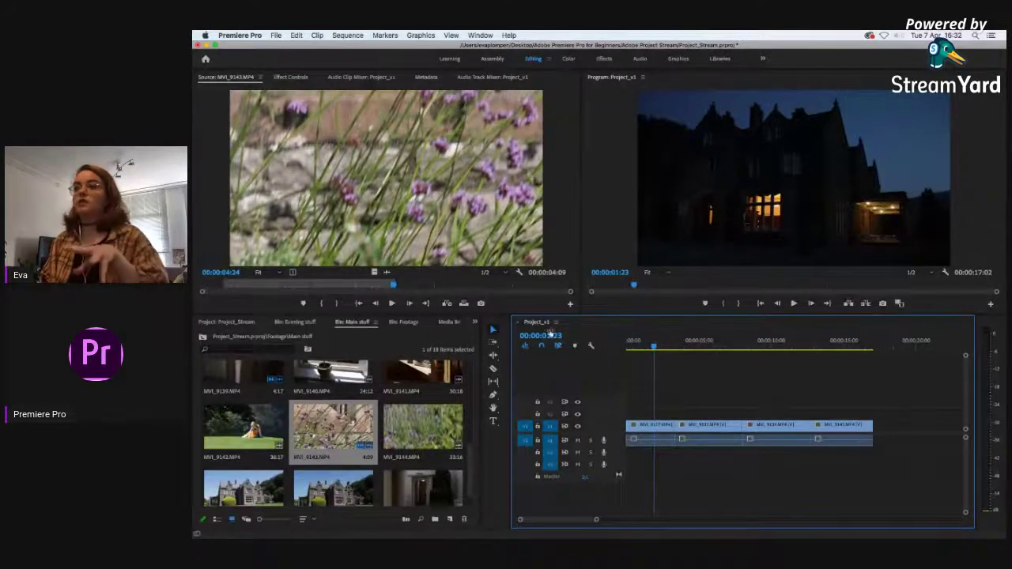
left_click(576, 347)
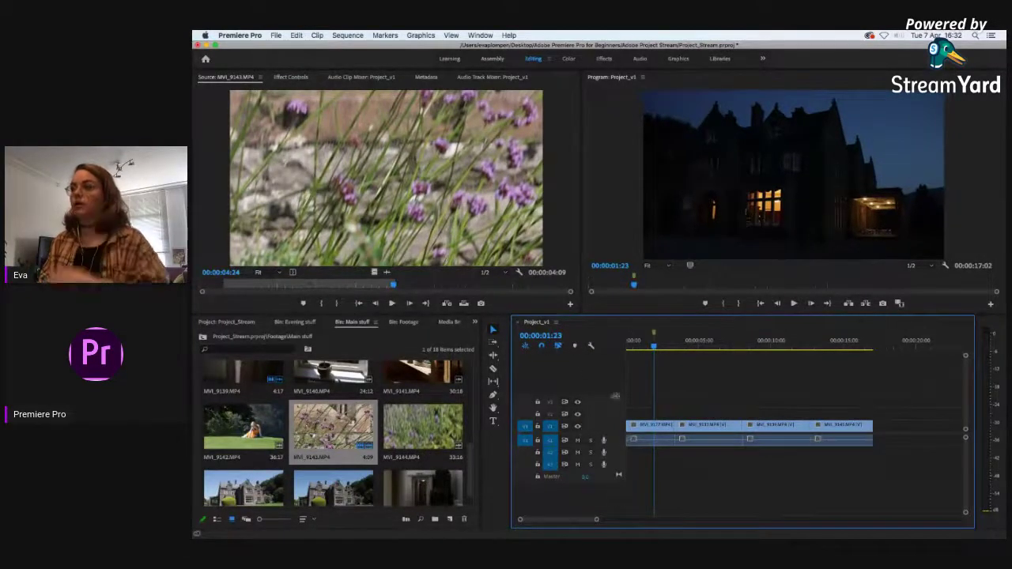
left_click_drag(668, 427, 913, 429)
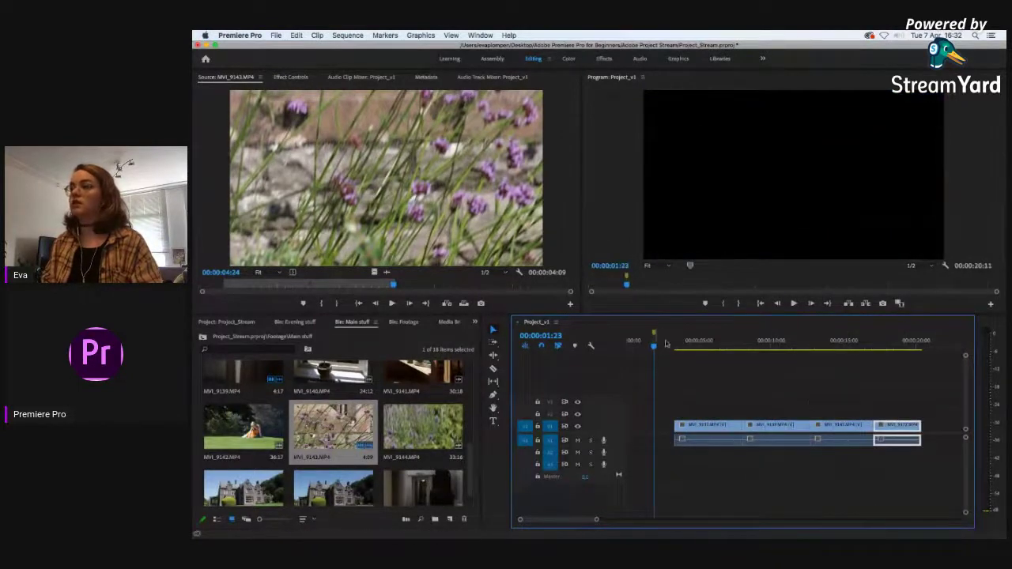
key("super+z")
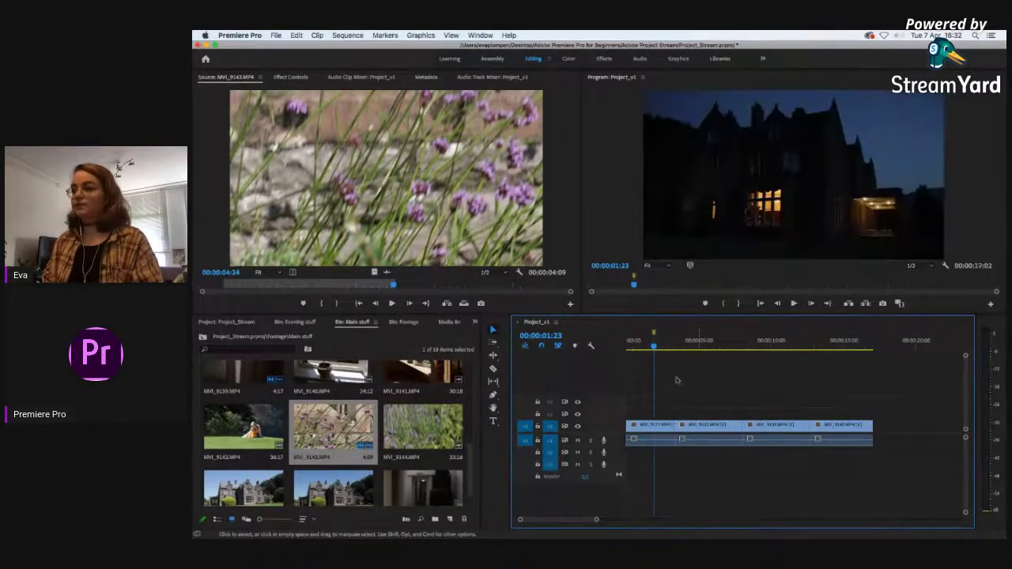
key("super+z")
Step: Add a clip marker to MVI_9143.MP4 and mark a source range 1:02 long around it, ending at 00:00:06:11
left_click(413, 283)
left_click_drag(419, 283, 408, 289)
key("i")
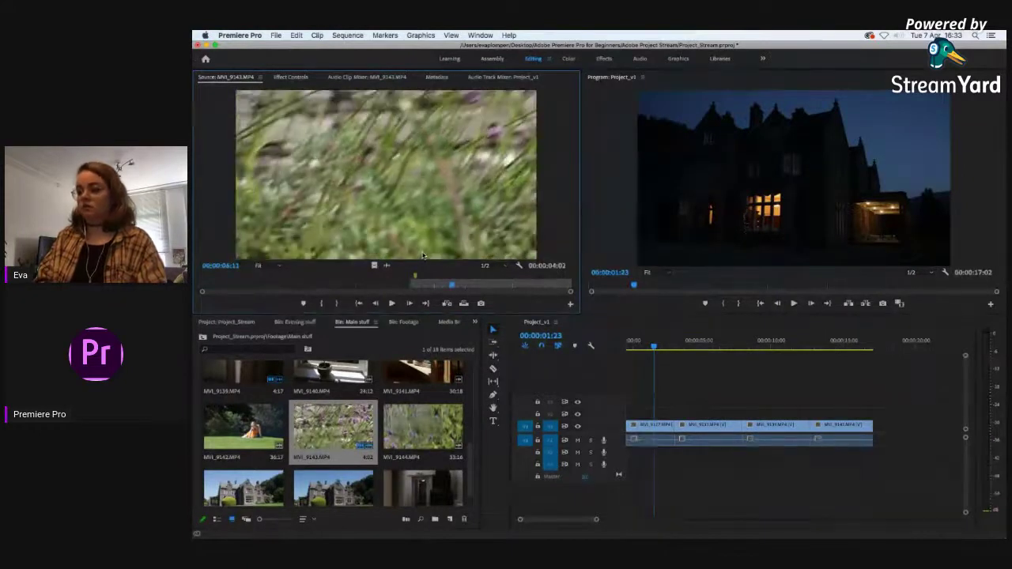
key("space")
key("o")
Step: Try overwriting the newly marked MVI_9143.MP4 range, including its marker, at the end of Project_v1 and undo the edit
left_click(648, 330)
key("End")
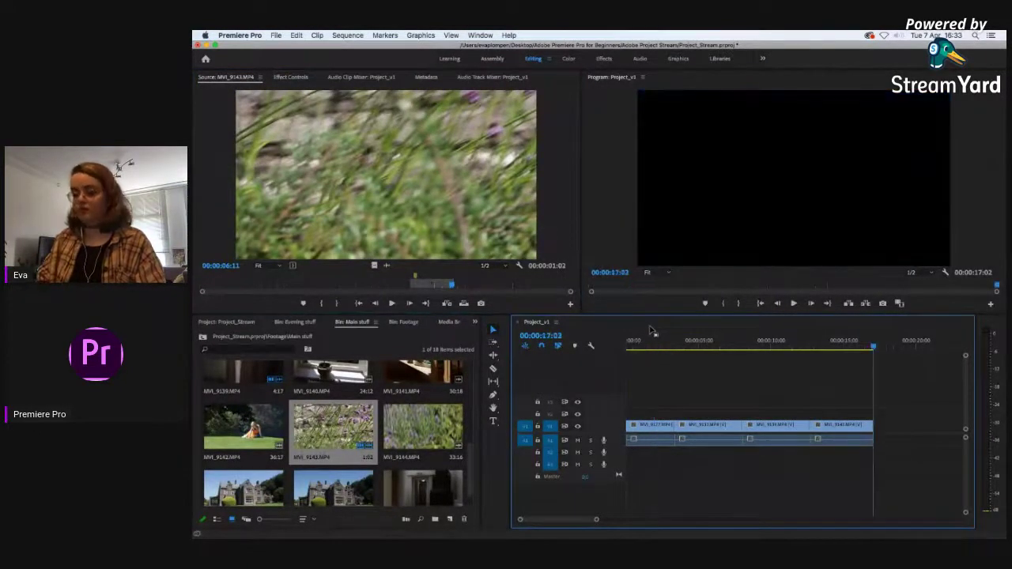
key("period")
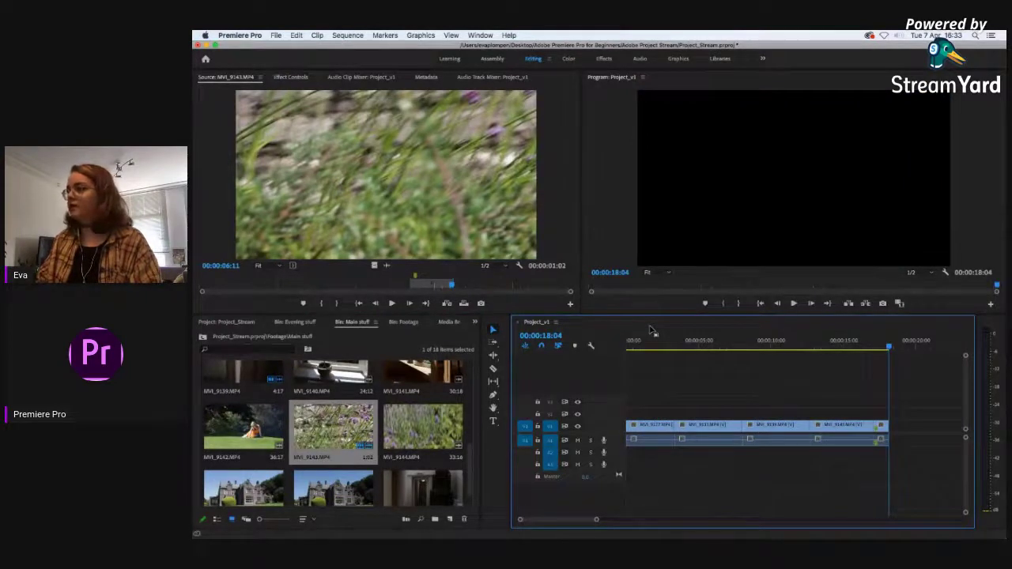
key("super+z")
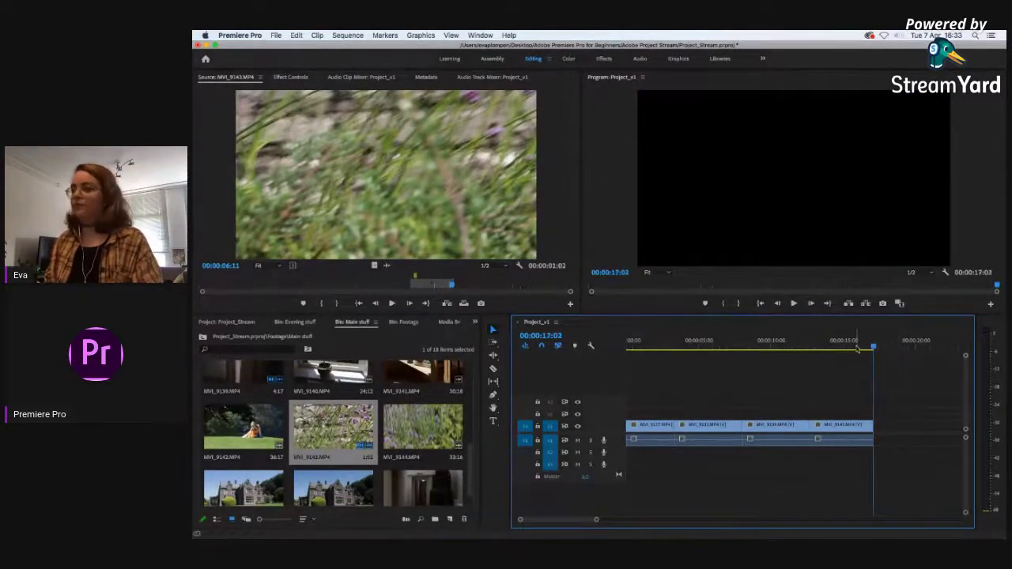
Step: Hide the video clip names in the Project_v1 timeline display settings and show them again
left_click(634, 343)
left_click(591, 345)
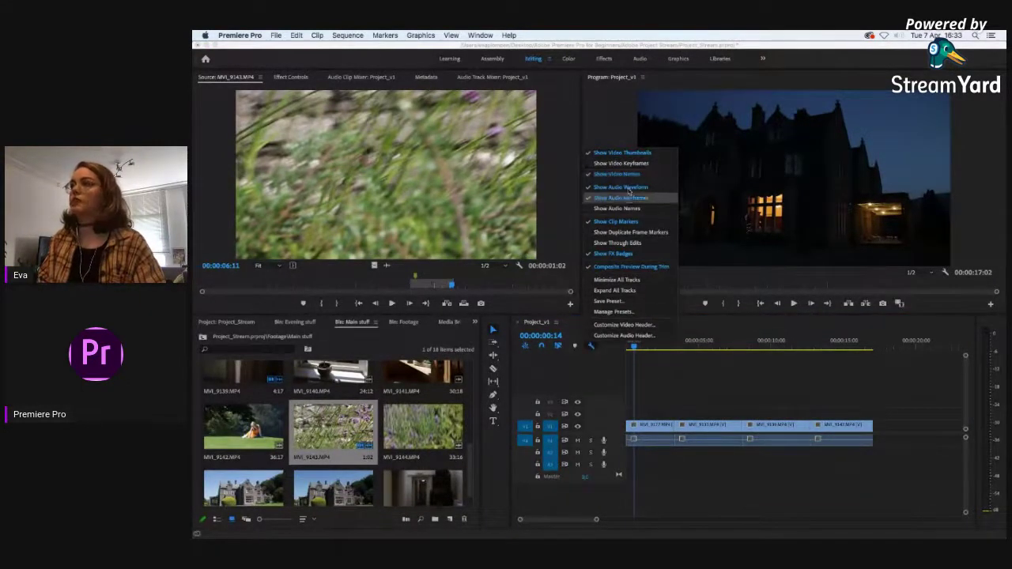
left_click(619, 174)
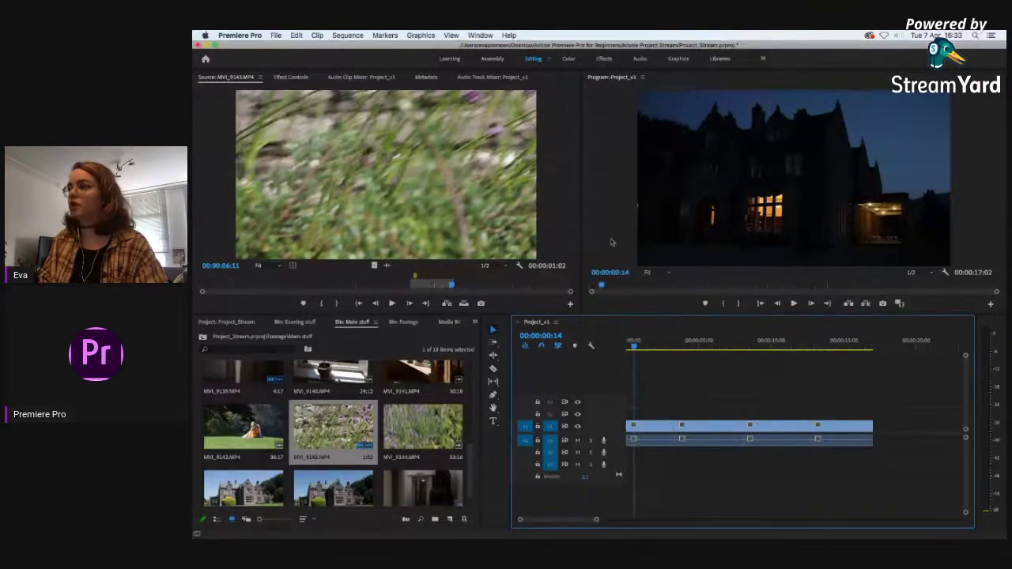
left_click(593, 349)
left_click(593, 348)
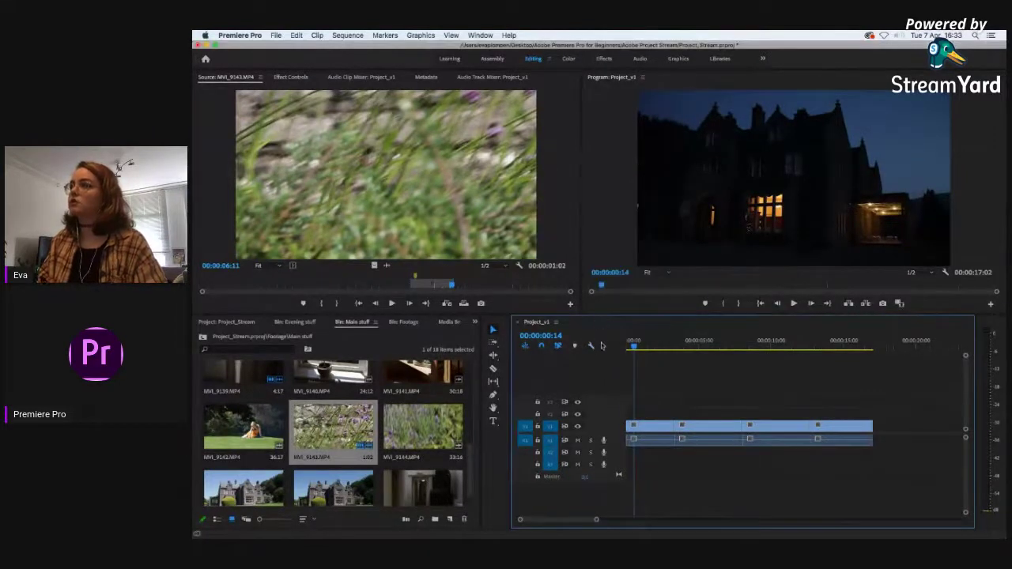
left_click(593, 348)
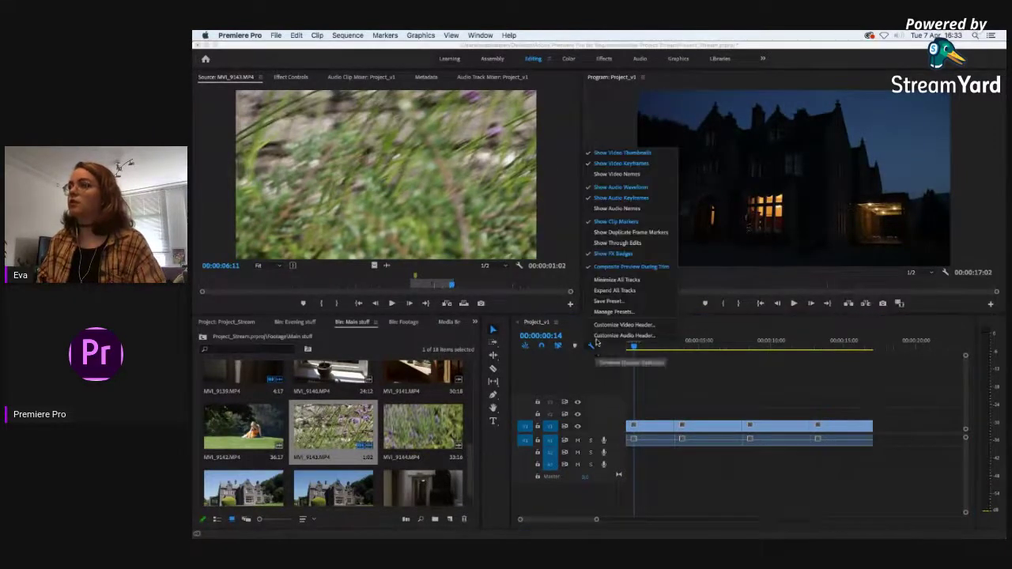
left_click(643, 176)
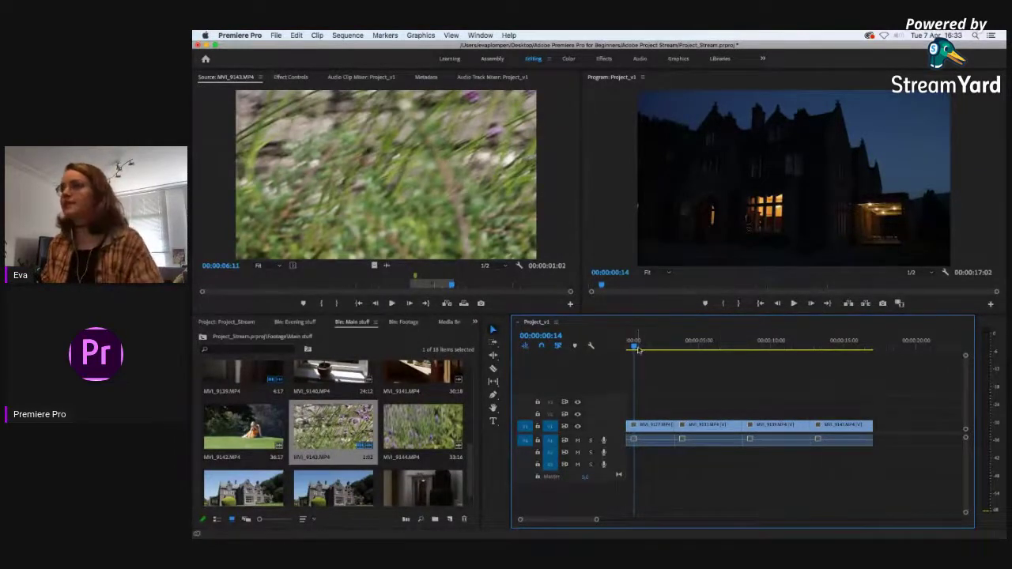
Step: From the start of Project_v1, try inserting the marked MVI_9143.MP4 range on V2 and A1, then on V2 and A3, and undo both
left_click_drag(634, 353, 603, 364)
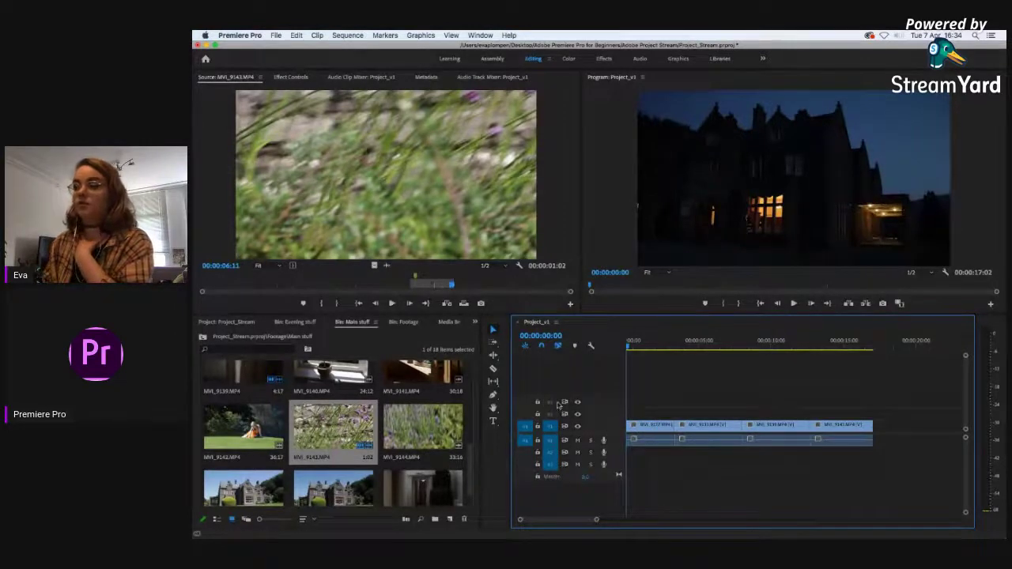
left_click(526, 415)
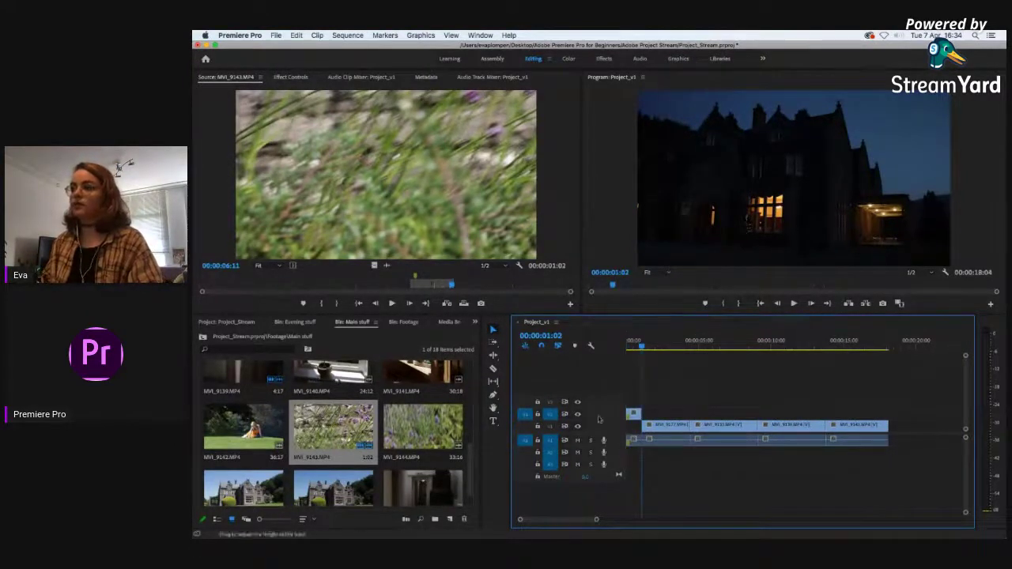
left_click(525, 464)
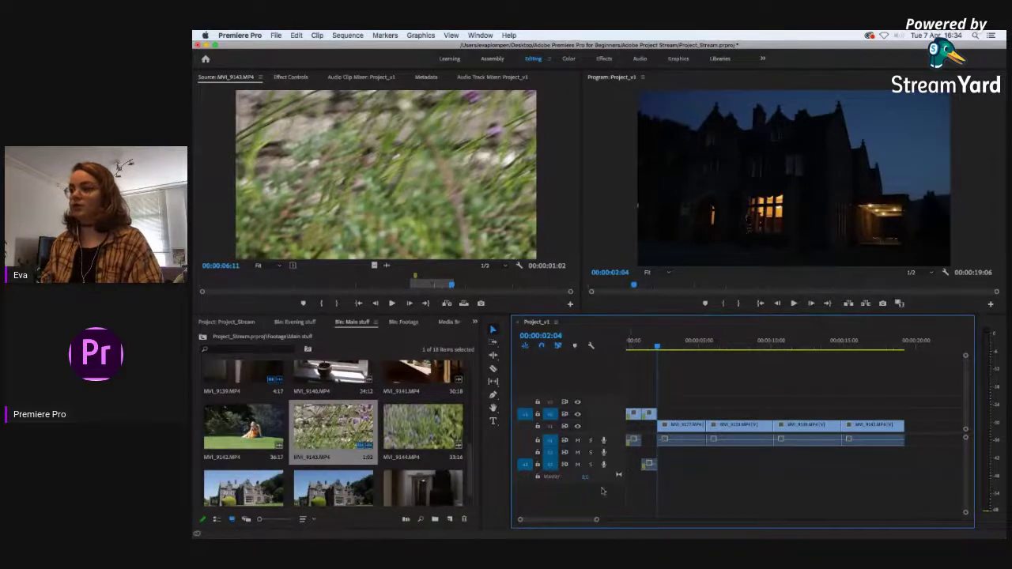
key("super+z")
key("super+z")
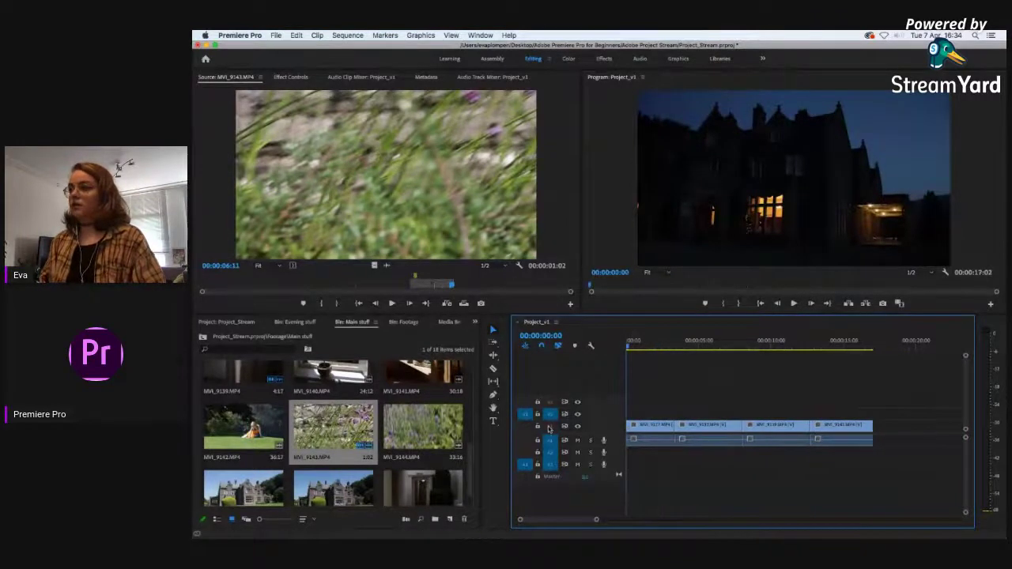
Step: Reset the source patching in Project_v1 to V1 and A1, and target track V1 instead of V2
left_click(529, 442)
left_click(552, 425)
left_click(552, 415)
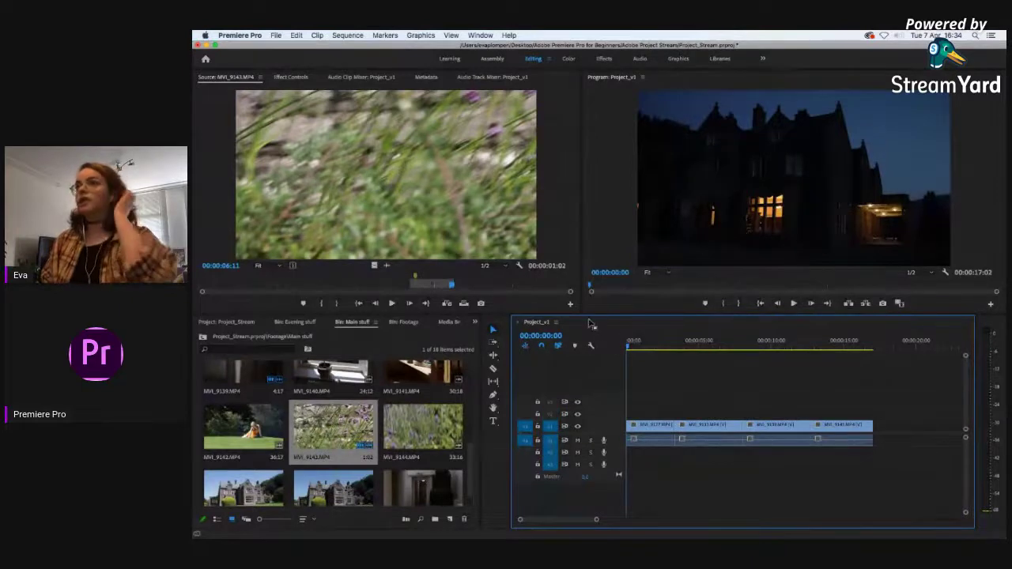
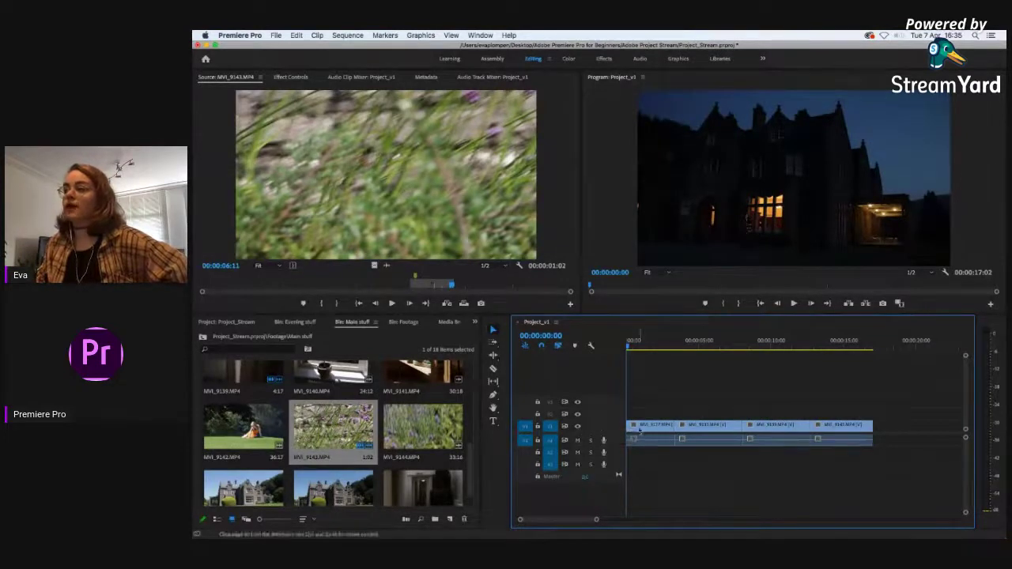
Step: Try moving the first clip to V2 and A2 above the second clip, preview the overlap at 00:00:04:13, and move it back to V1 and A1
left_click_drag(630, 424, 652, 414)
left_click_drag(654, 449, 709, 427)
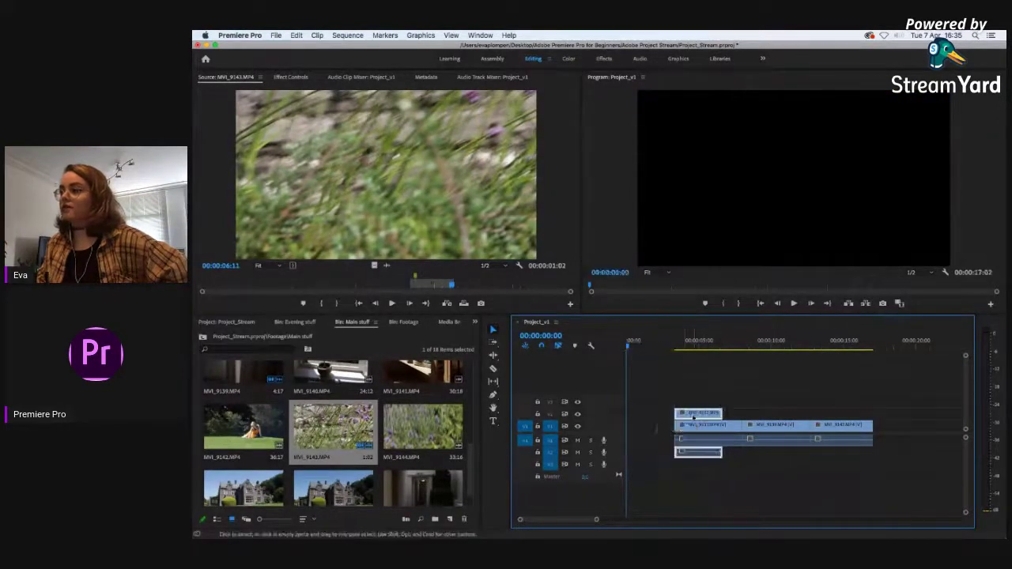
left_click(692, 342)
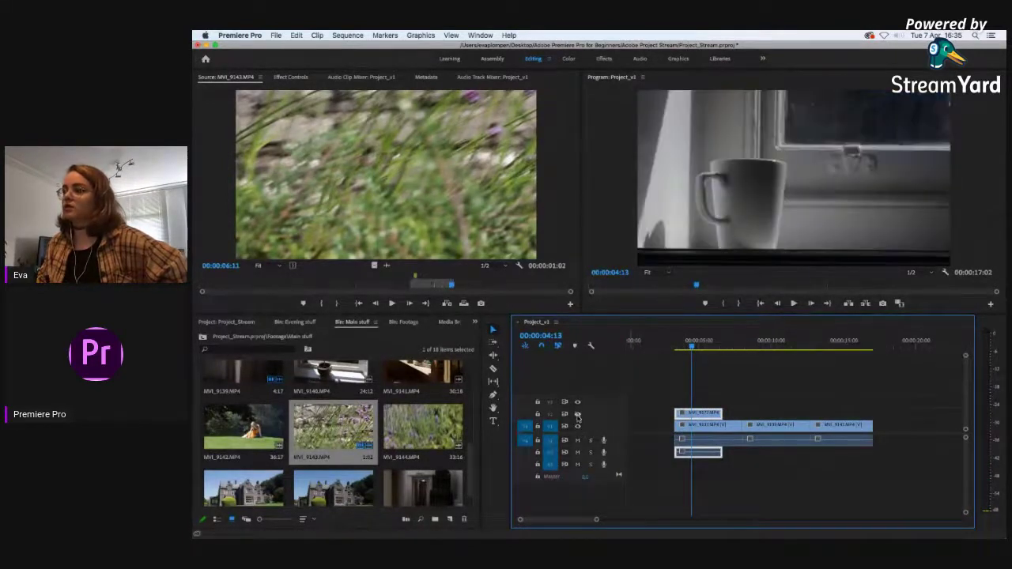
left_click_drag(701, 416, 649, 427)
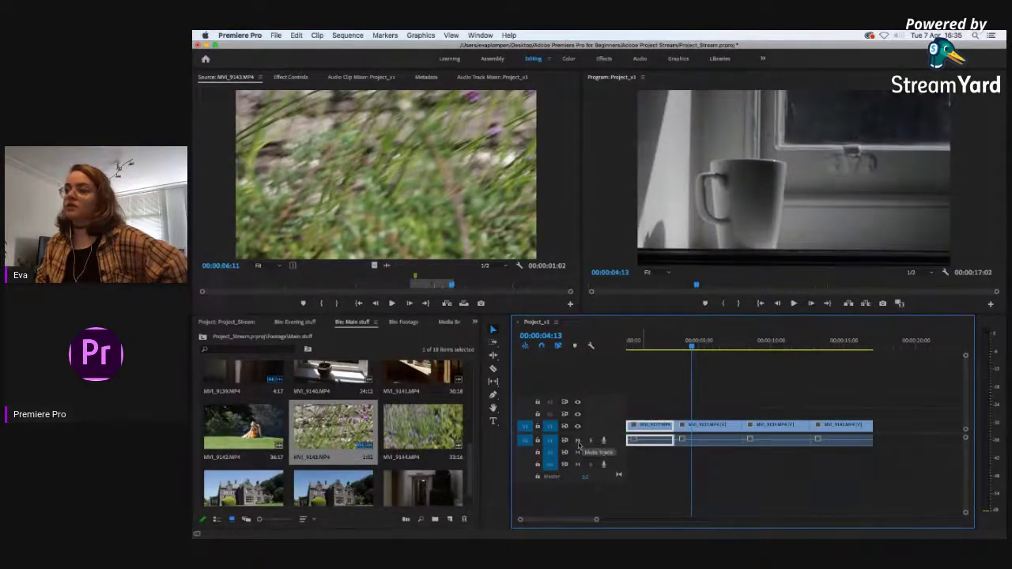
Step: Toggle mute on and off for audio track A1, and toggle its solo on and off
left_click(578, 440)
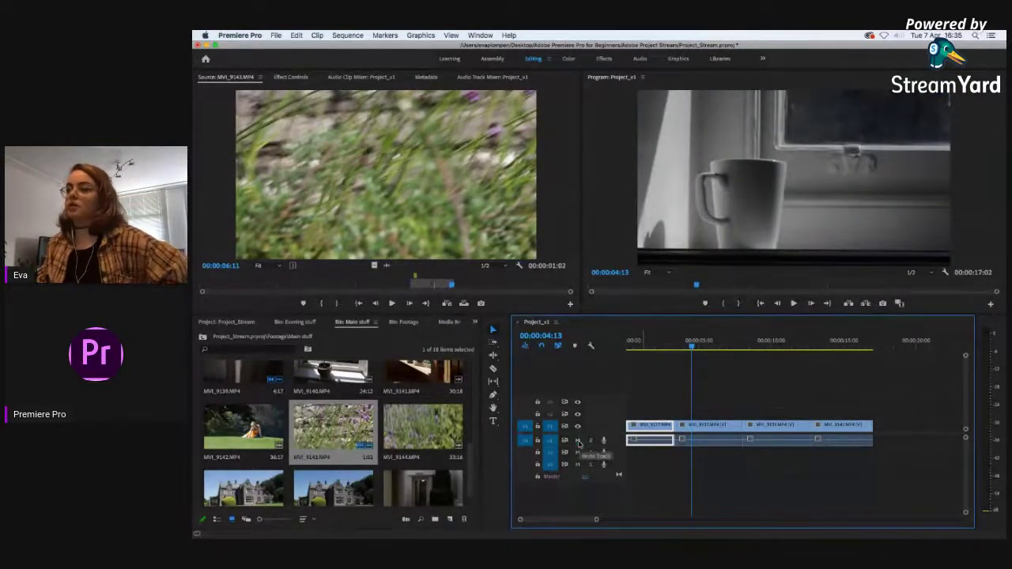
left_click(577, 440)
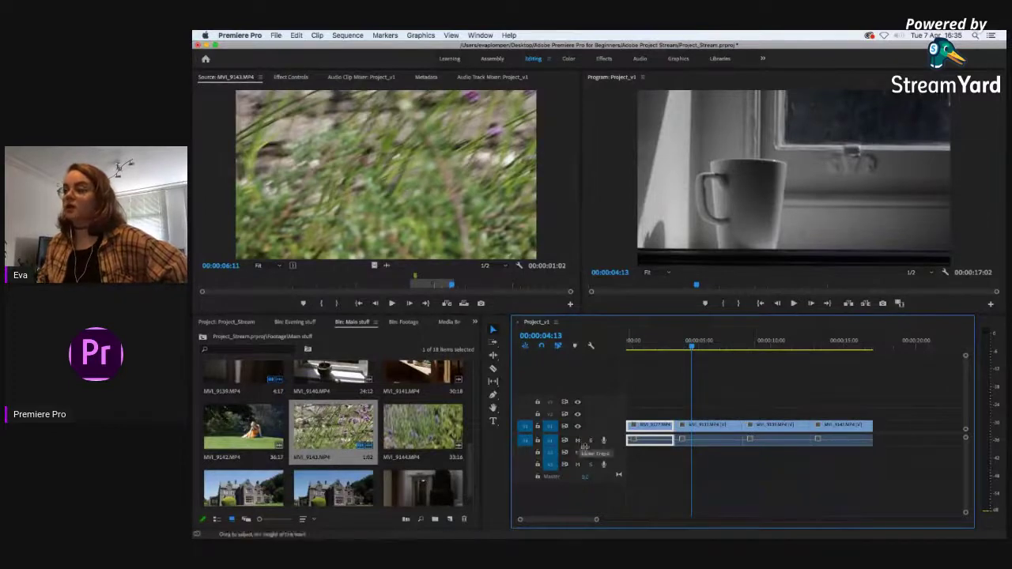
left_click(590, 440)
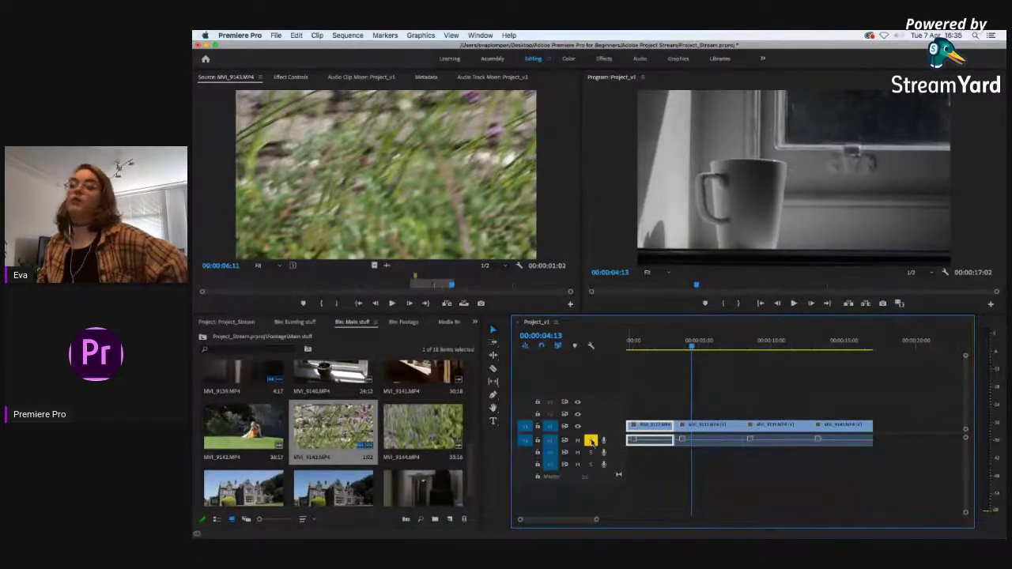
left_click(591, 440)
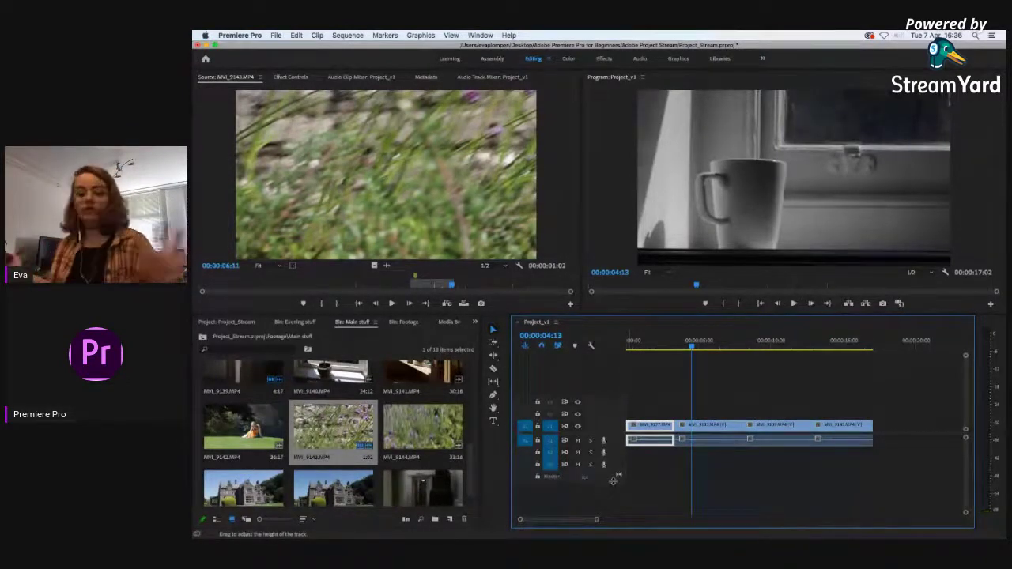
Step: Expand the height of the Master and A1 tracks and collapse both again
left_click_drag(622, 476, 621, 486)
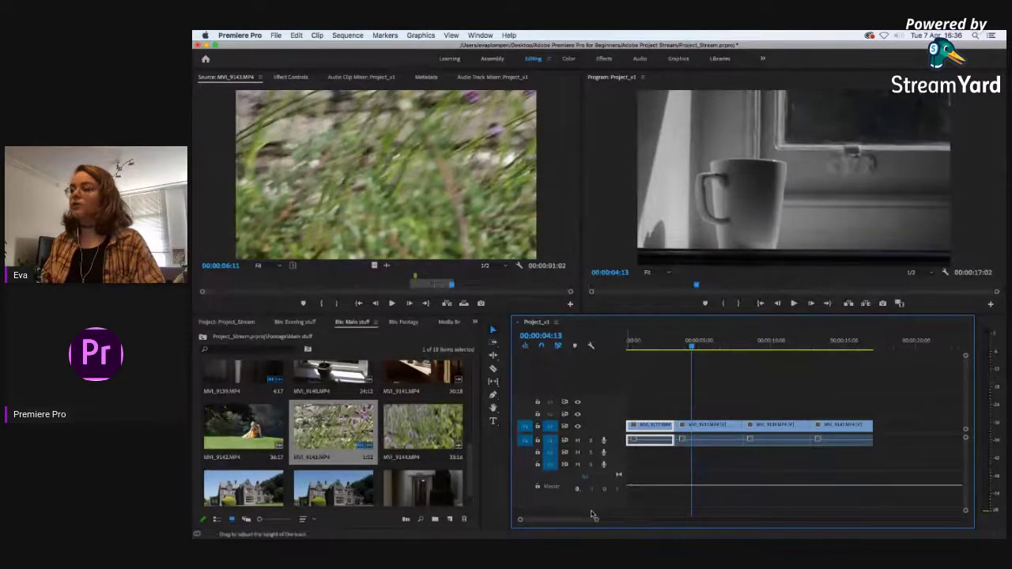
mouse_move(621, 475)
left_mouse_down()
mouse_move(621, 448)
mouse_move(621, 474)
left_mouse_up()
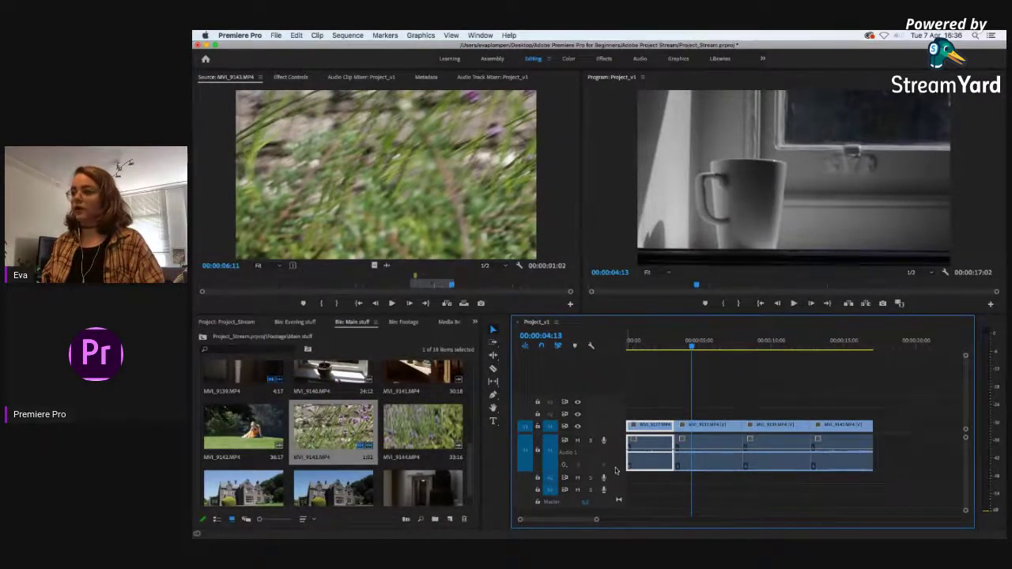
left_click_drag(612, 473, 590, 443)
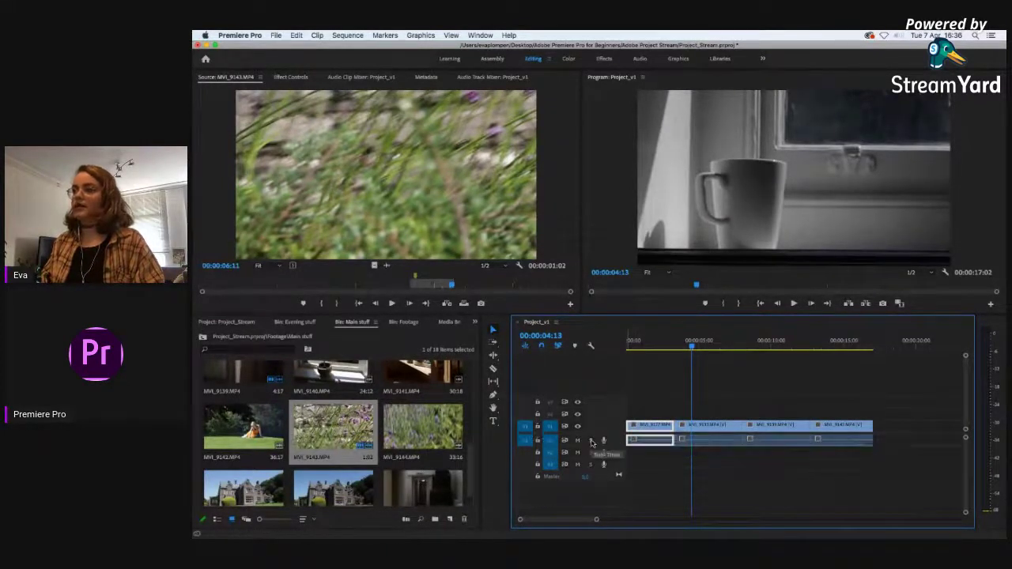
Step: Try muting and soloing audio track A1 at the same time, and turn both off again
left_click(577, 440)
left_click(589, 441)
left_click(577, 440)
left_click(590, 440)
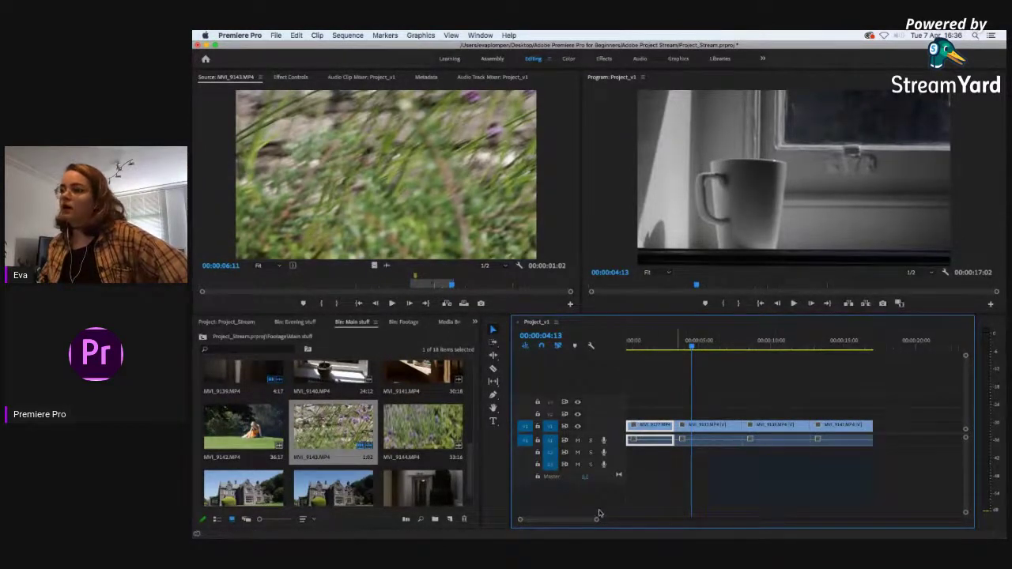
Step: Move the playhead to 00:00:03:07, near the end of the first clip in Project_v1
left_click_drag(597, 520, 620, 524)
left_click(680, 345)
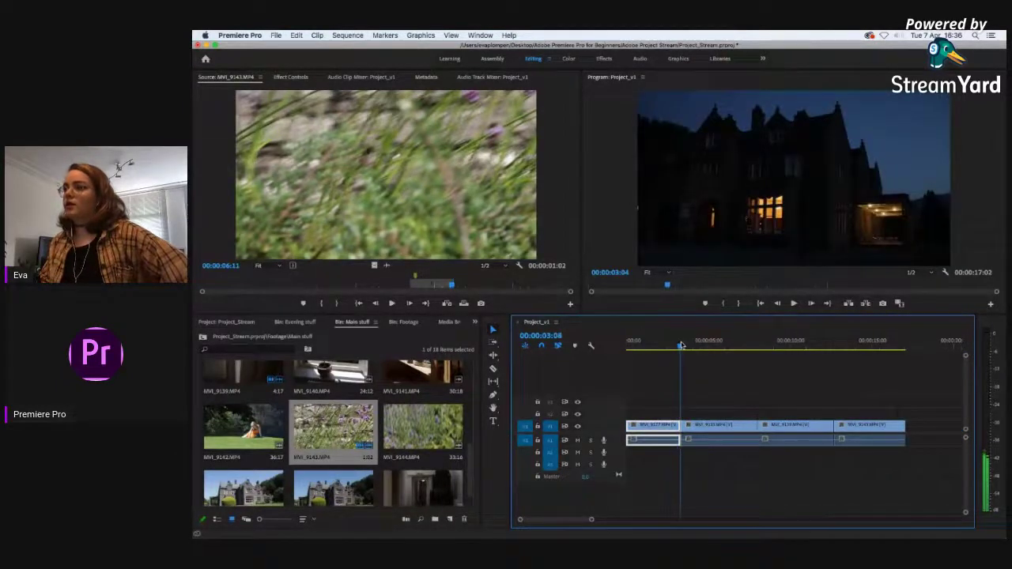
left_click_drag(681, 345, 679, 346)
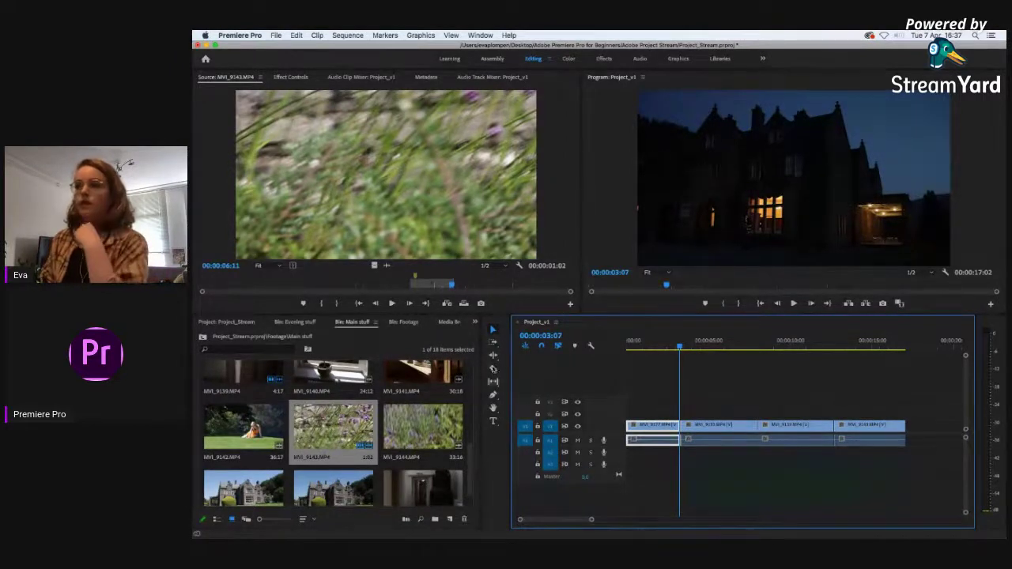
Step: Use the Track Select Forward Tool to select all clips from different starting clips, ending with everything from the second clip onward
left_click(494, 345)
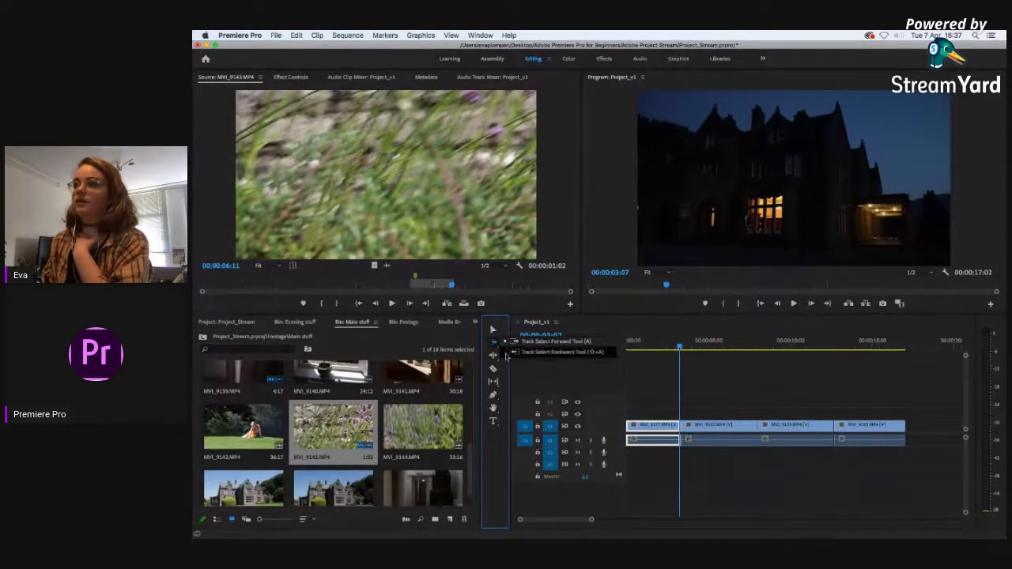
left_click(494, 338)
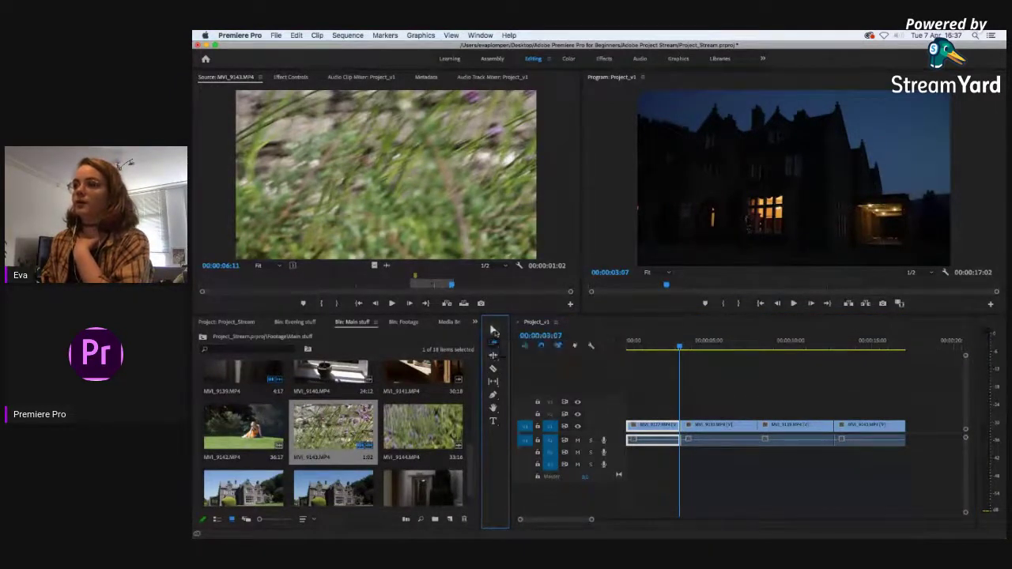
left_click(494, 345)
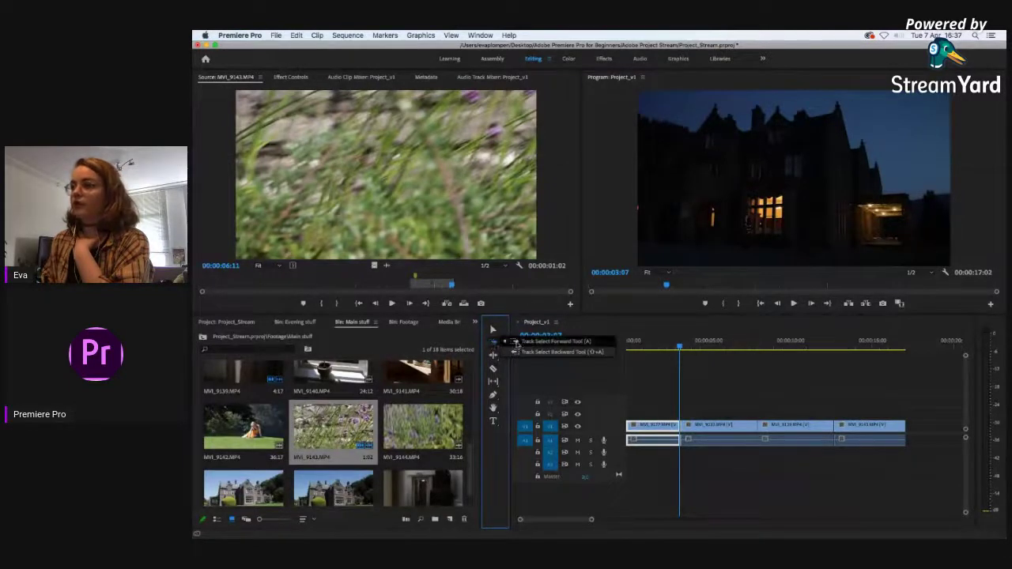
left_click(585, 342)
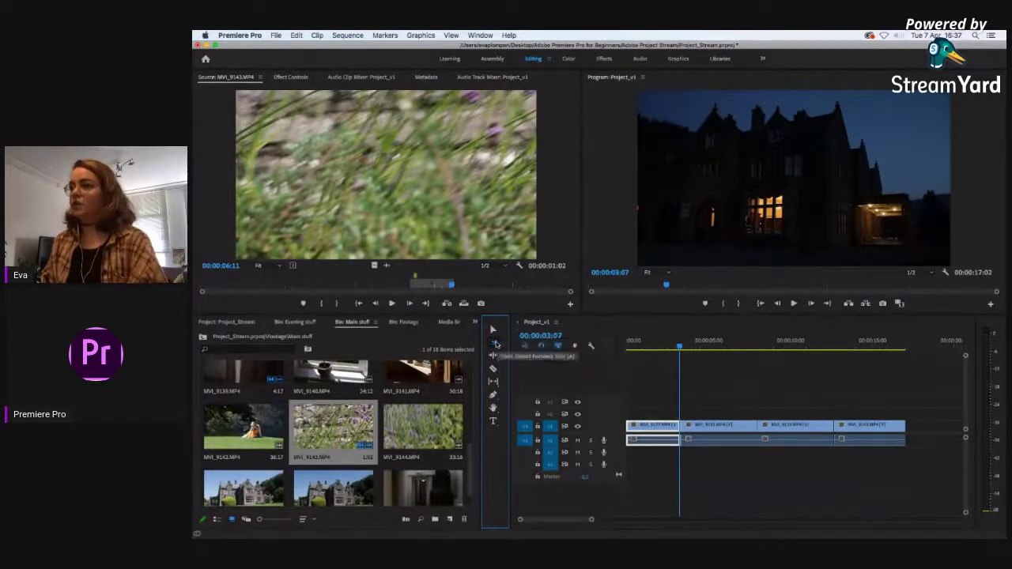
left_click(675, 427)
left_click(699, 427)
left_click(765, 427)
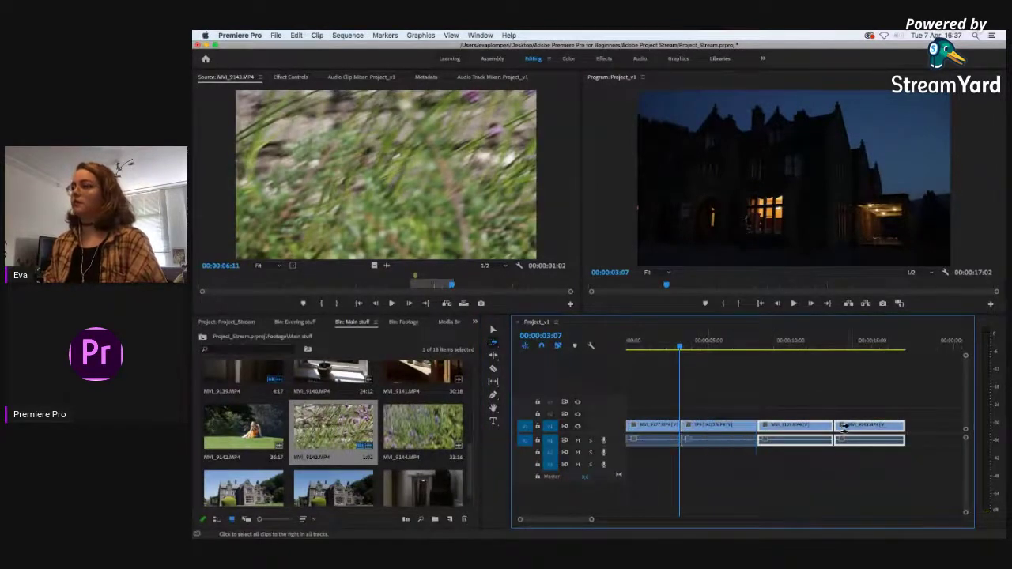
left_click(743, 428)
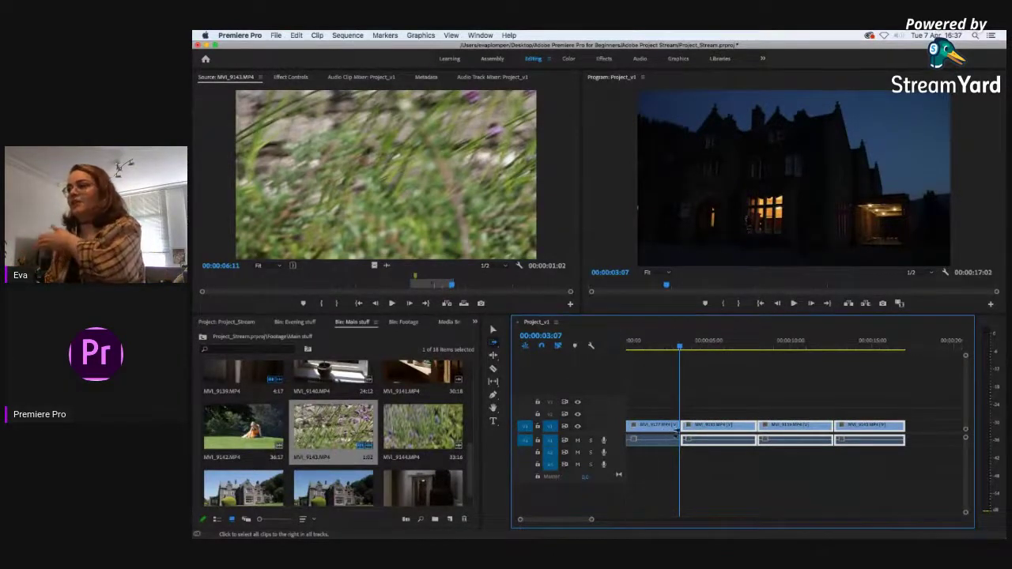
Step: Use the Track Select Backward Tool from the second, third and last clips, ending with every clip in Project_v1 selected
left_click(493, 341)
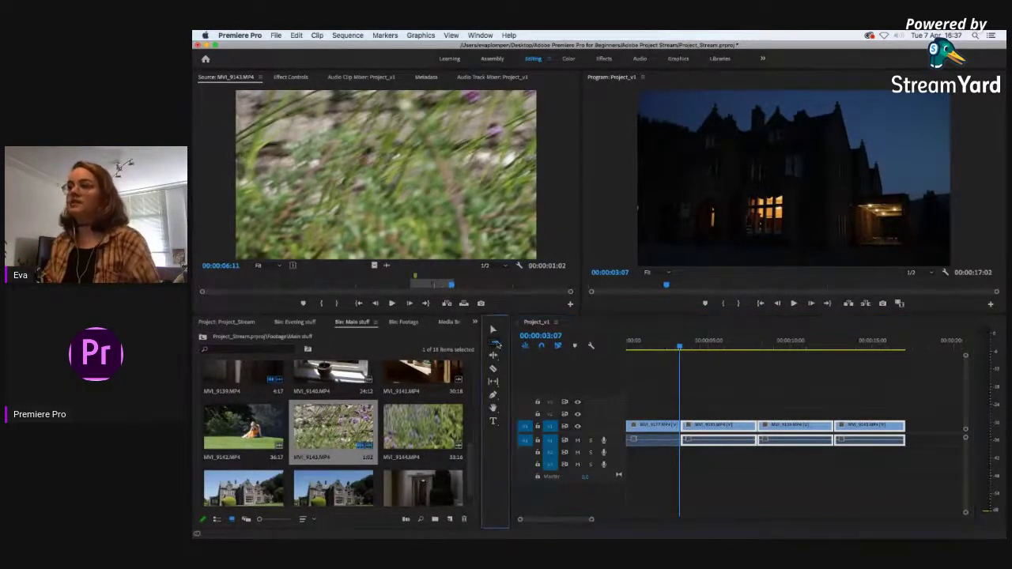
left_click(553, 353)
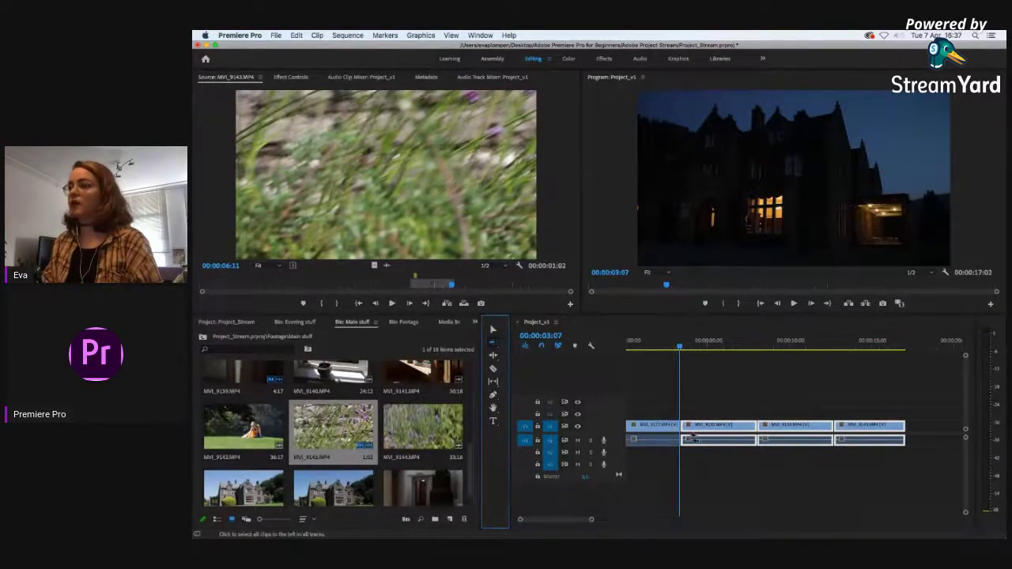
left_click(695, 433)
left_click(764, 425)
left_click(846, 431)
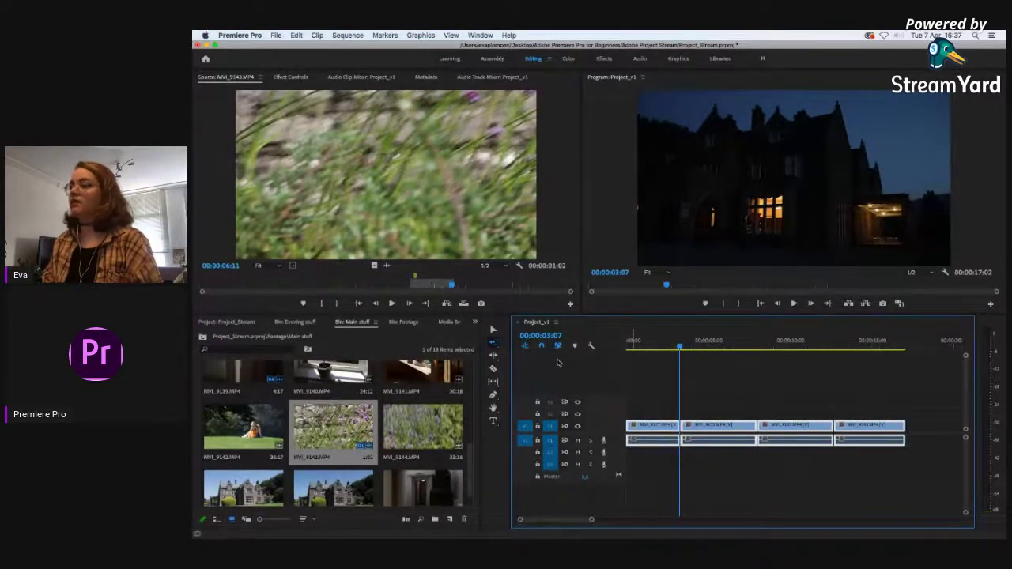
Step: Return to the Track Select Forward Tool and select the second clip and all clips following it
left_click(493, 341)
left_click(514, 345)
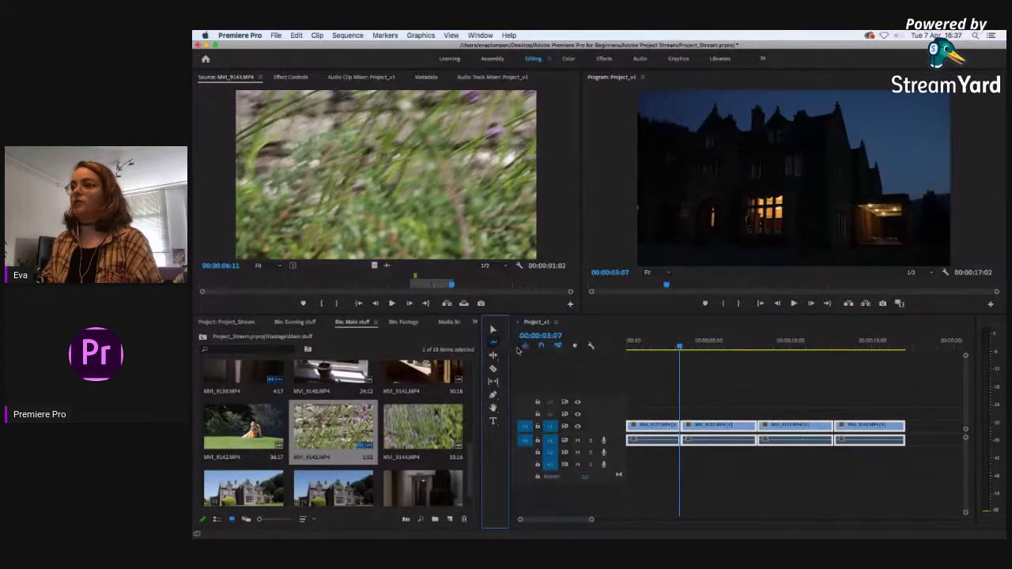
left_click_drag(685, 431, 716, 431)
Step: Switch back to the Selection Tool, move the playhead to 00:00:05:05 and deselect all clips
left_click(492, 330)
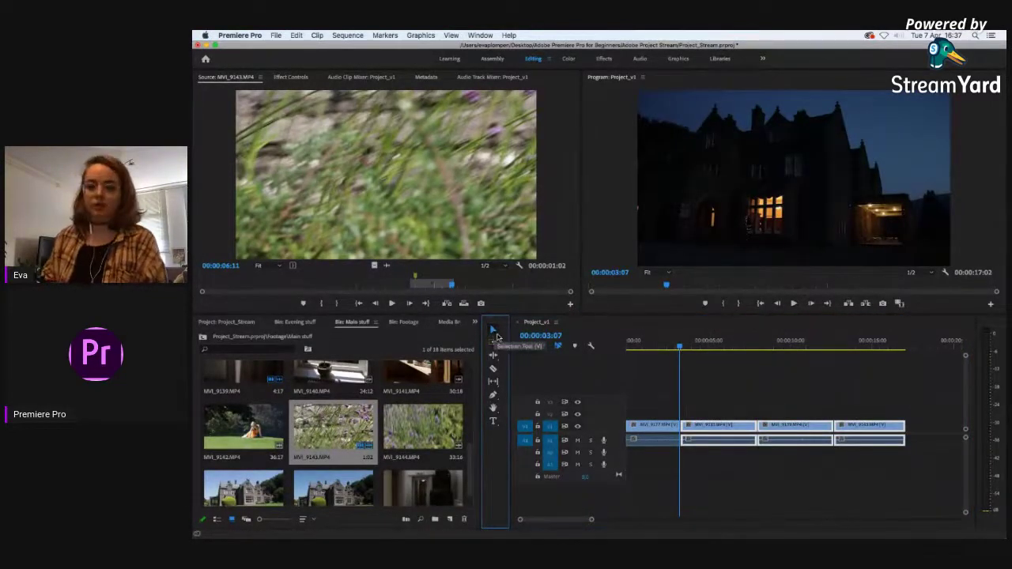
left_click(712, 341)
left_click(768, 392)
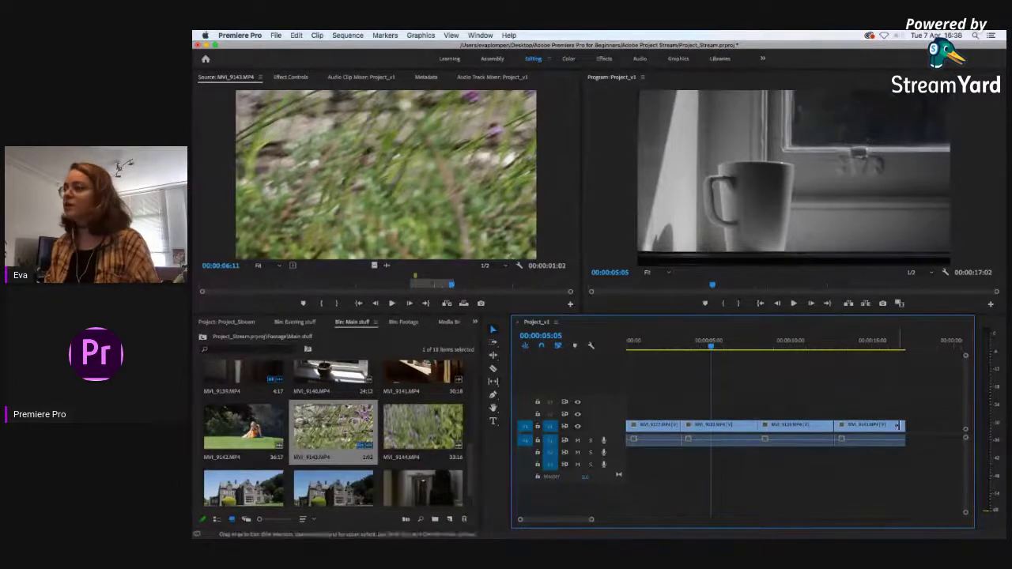
Step: Extend the last clip's end to 00:00:17:06, trim about 1.5 seconds off the third clip's end, and delete the gap it leaves
mouse_move(899, 425)
left_mouse_down()
mouse_move(932, 426)
mouse_move(907, 427)
left_mouse_up()
left_click_drag(834, 425, 901, 428)
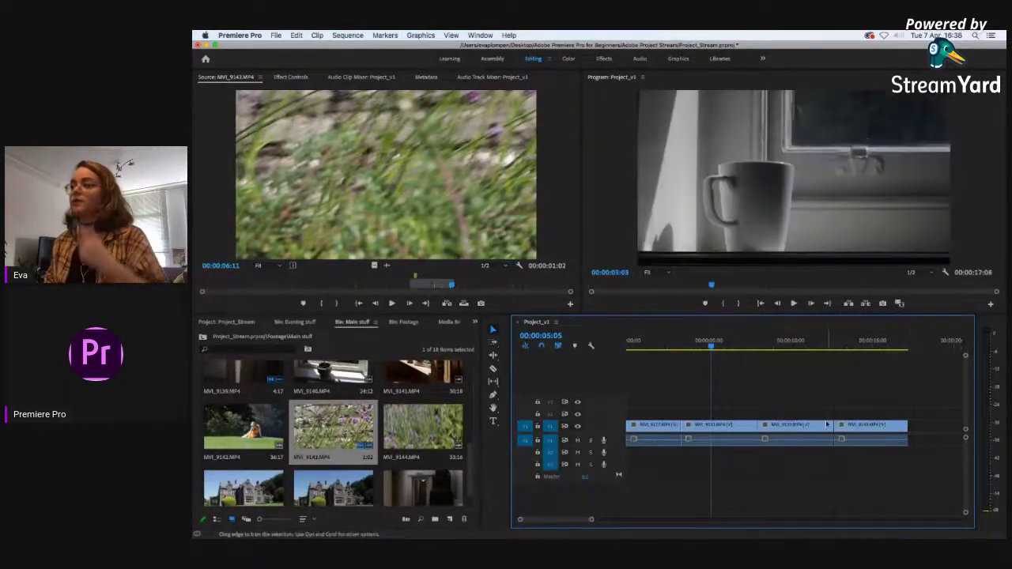
left_click_drag(830, 427, 830, 428)
left_click(821, 429)
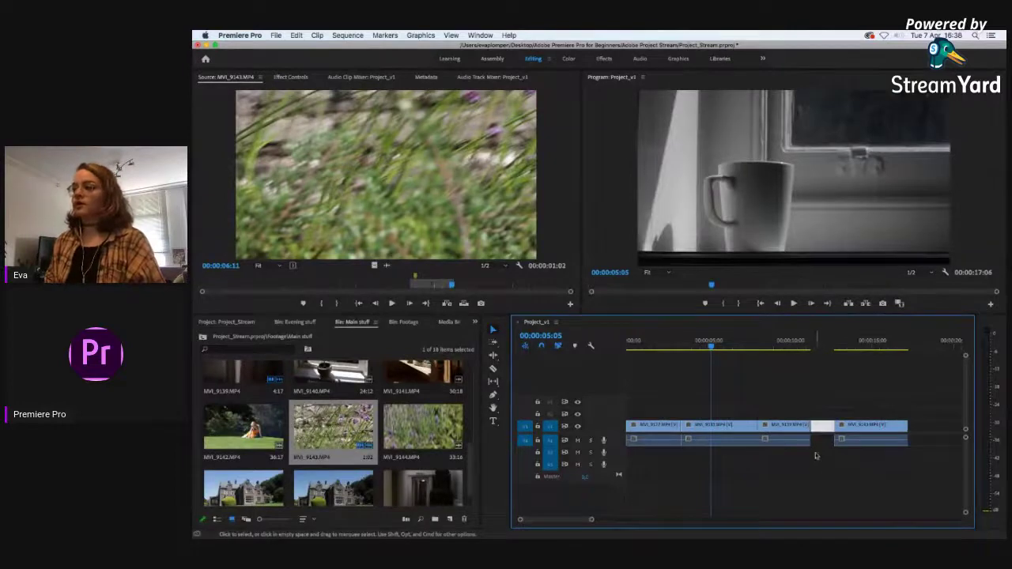
key("Delete")
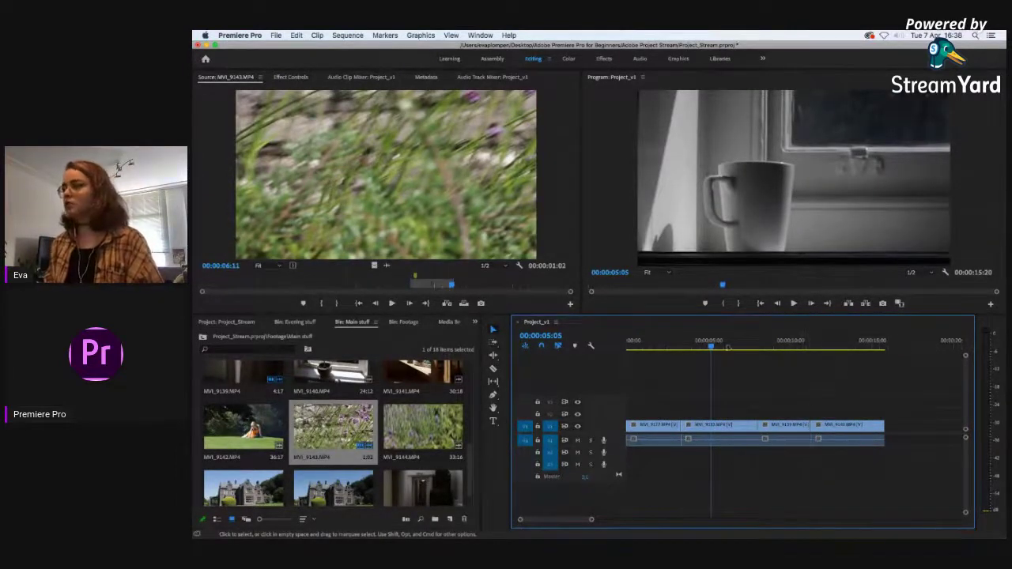
Step: Extend the second clip's end by about 2.3 seconds with the Ripple Edit Tool, shifting the following clips
left_click(492, 344)
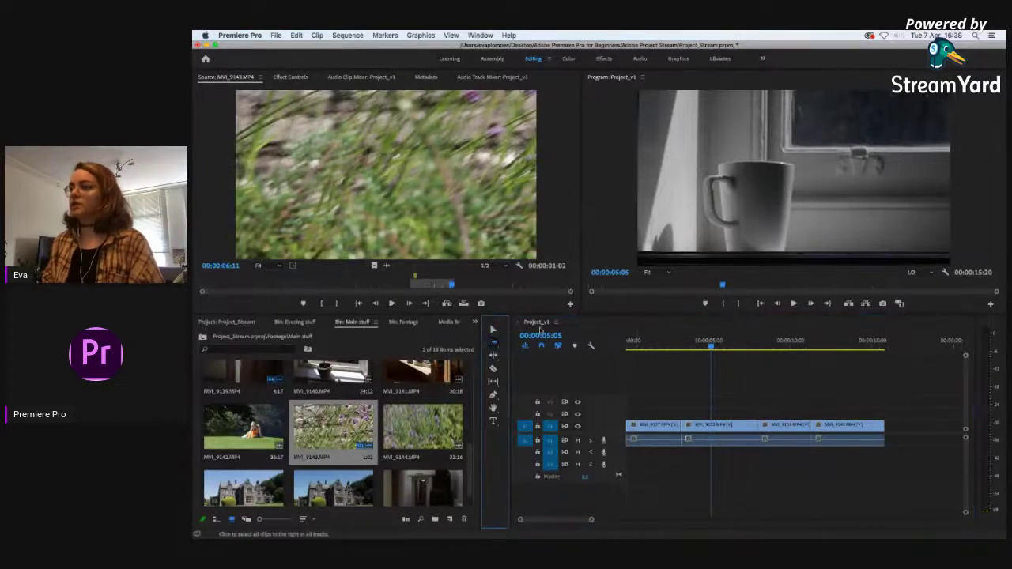
left_click(493, 331)
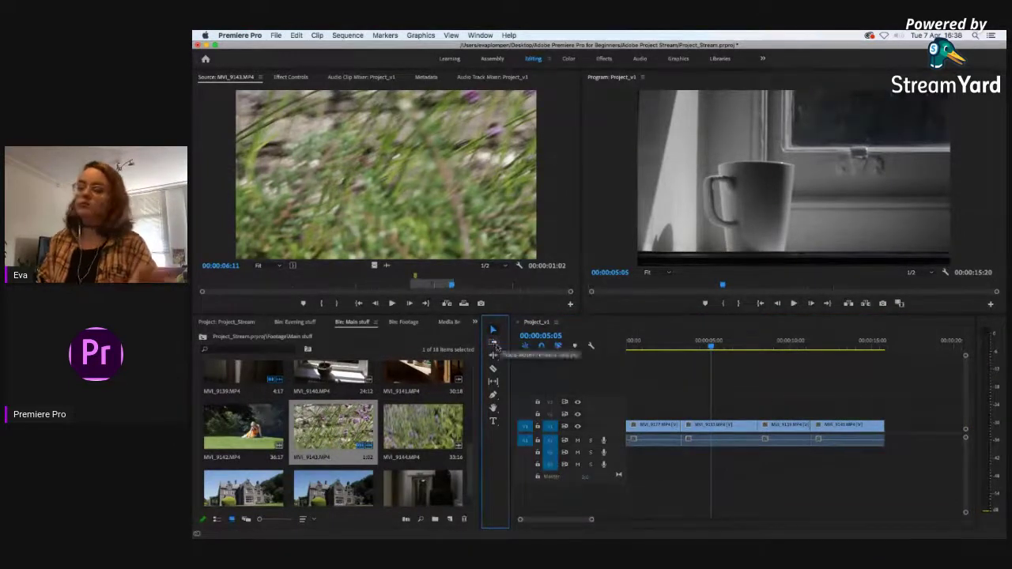
left_click(494, 356)
left_click(494, 356)
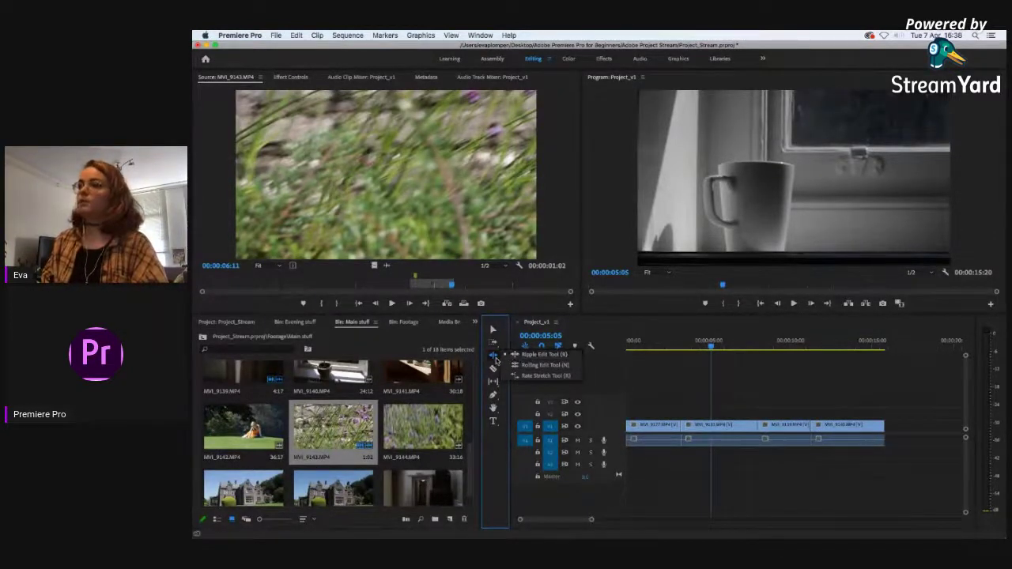
left_click(745, 354)
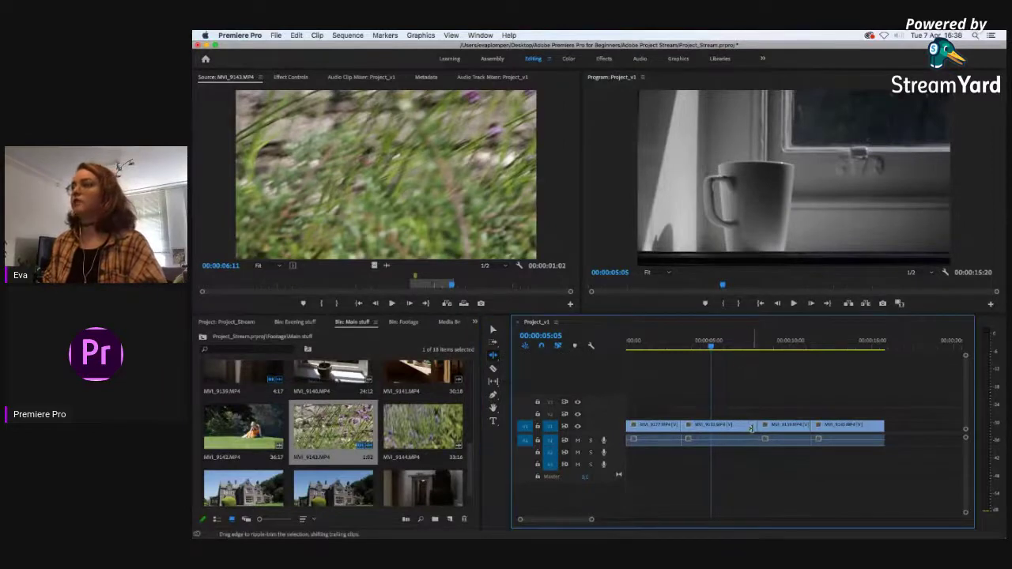
left_click(752, 438)
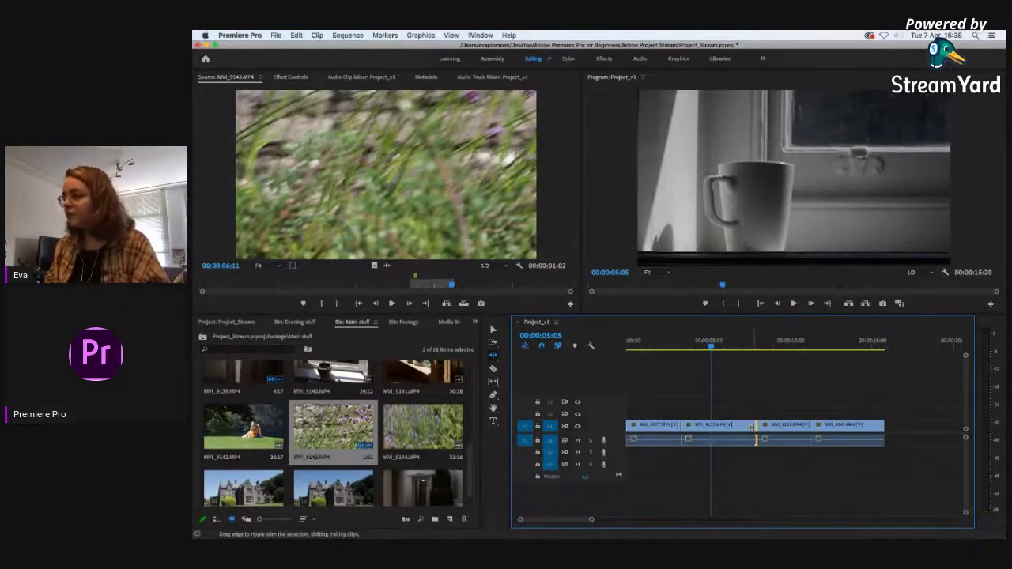
left_click_drag(755, 439, 794, 431)
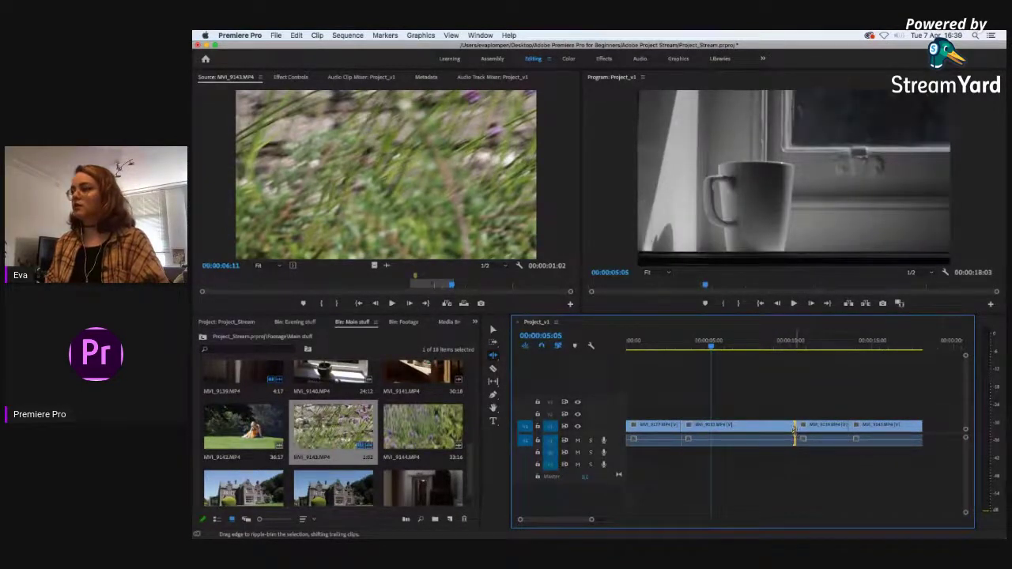
Step: Move the playhead to 00:00:08:18 and ripple-trim about 2.5 seconds off the second clip's end
left_click_drag(740, 348, 770, 358)
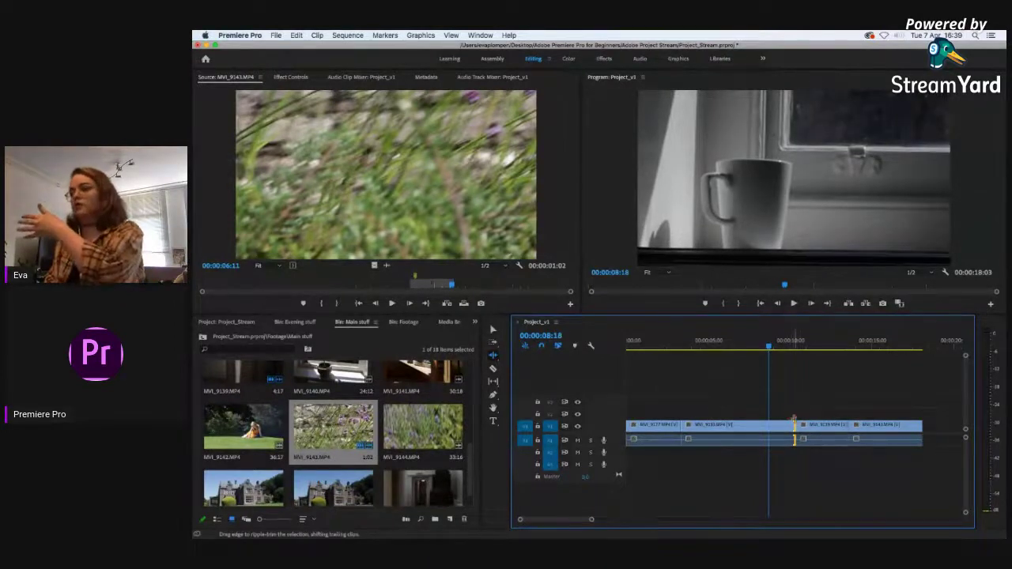
left_click_drag(793, 419, 760, 433)
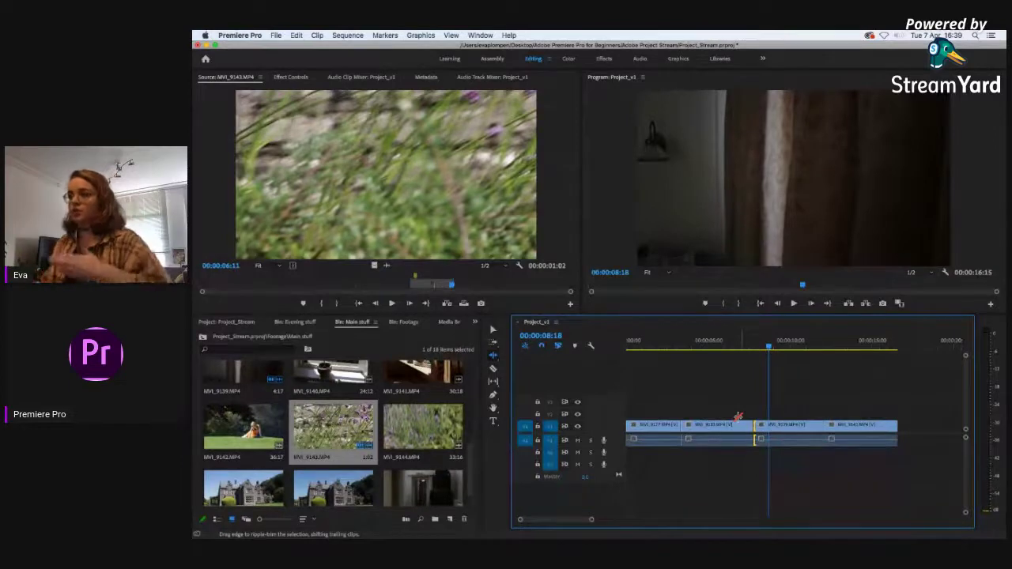
Step: Shift the cut between the second and third clips earlier and later with the Rolling Edit Tool, settling slightly later than it started
left_click(493, 354)
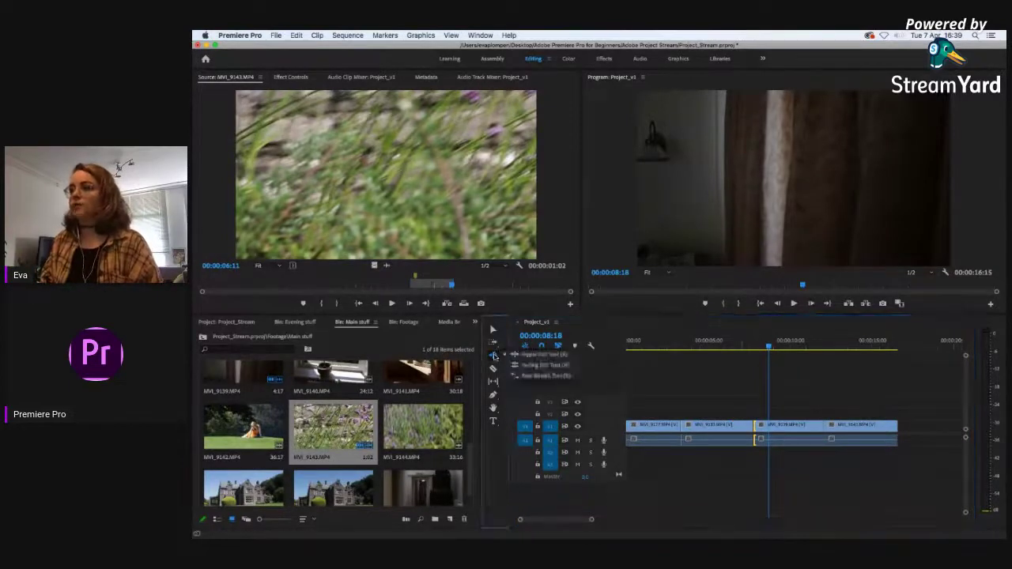
left_click(512, 365)
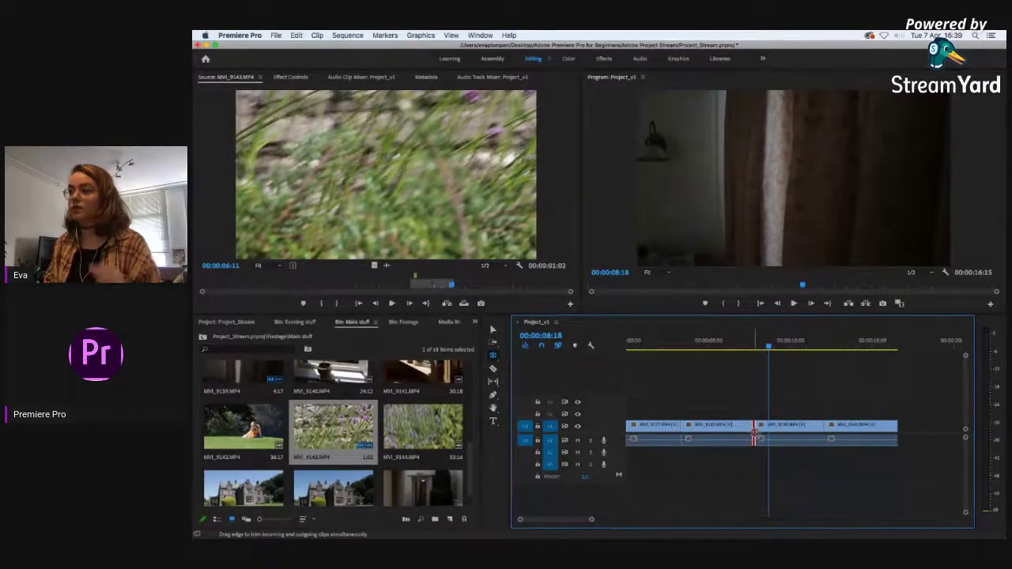
mouse_move(753, 432)
left_mouse_down()
mouse_move(727, 426)
mouse_move(743, 432)
left_mouse_up()
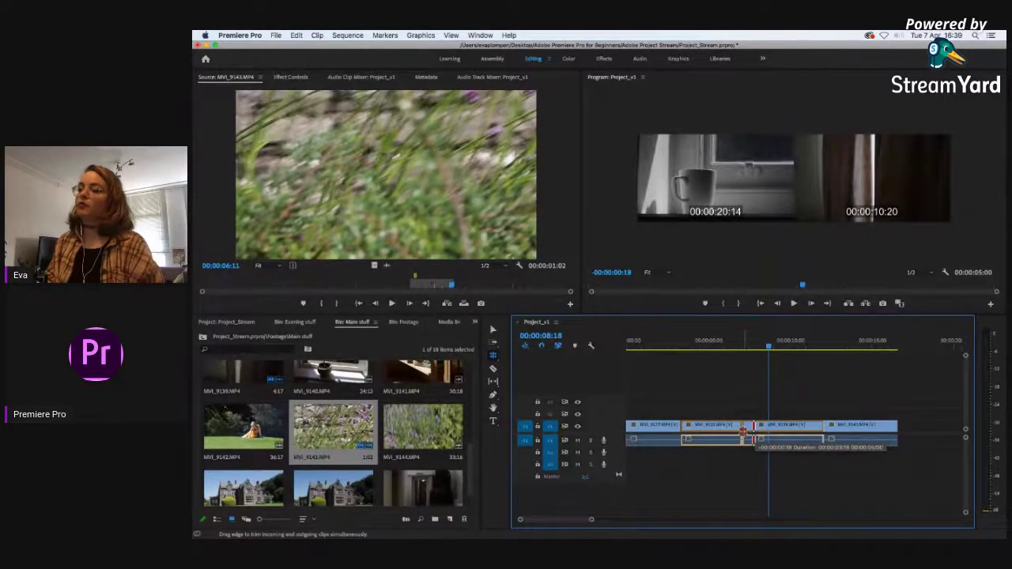
left_click_drag(743, 427, 763, 445)
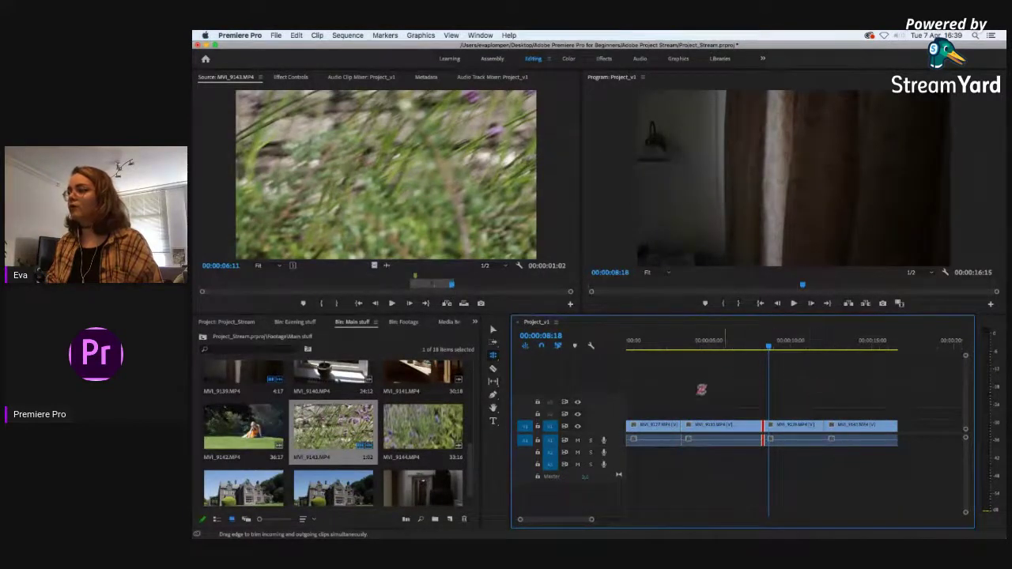
left_click_drag(763, 427, 757, 448)
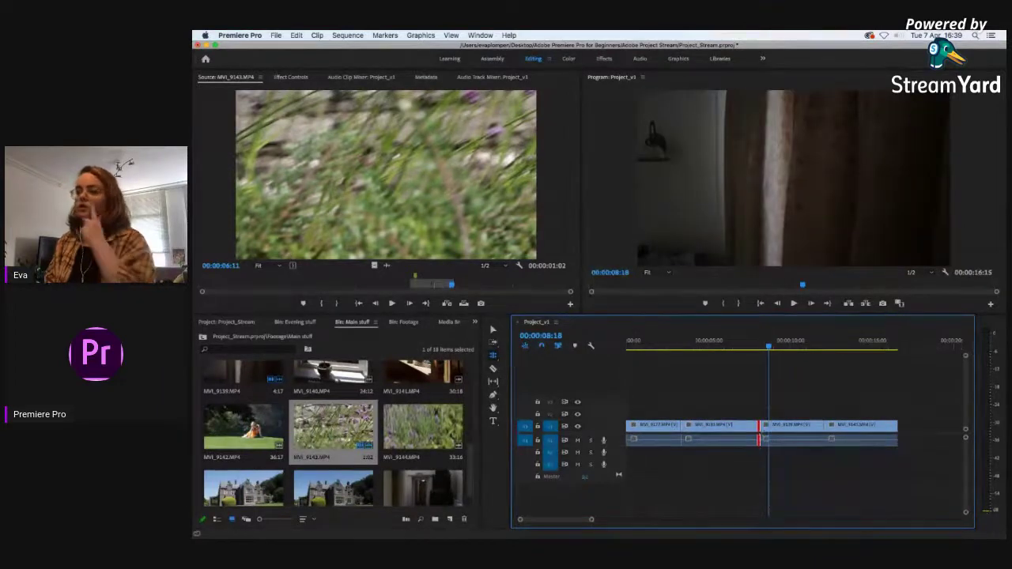
Step: Review the last clip's footage at its start and end, leaving the playhead at 00:00:15:16
left_click(495, 356)
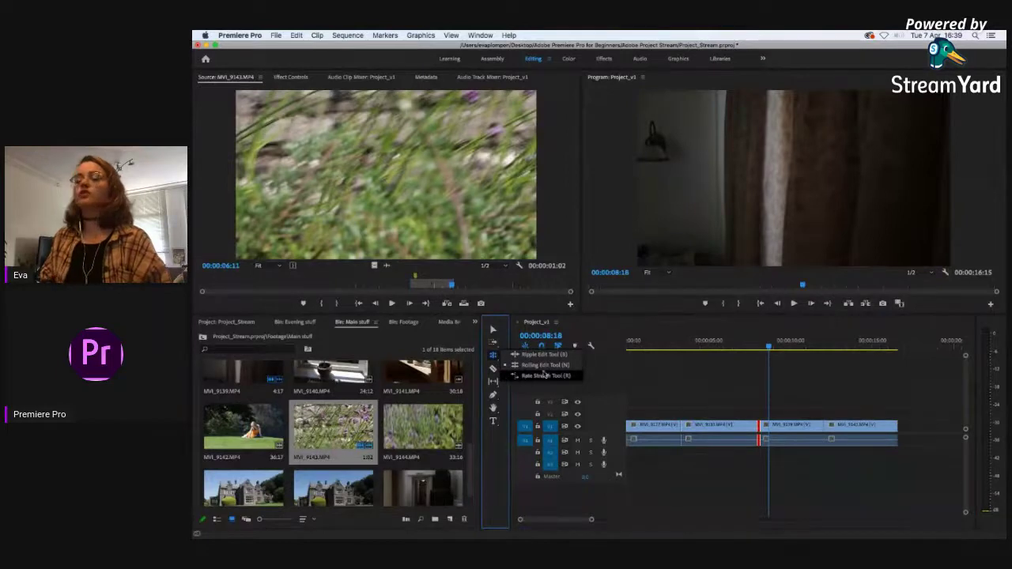
left_click(544, 376)
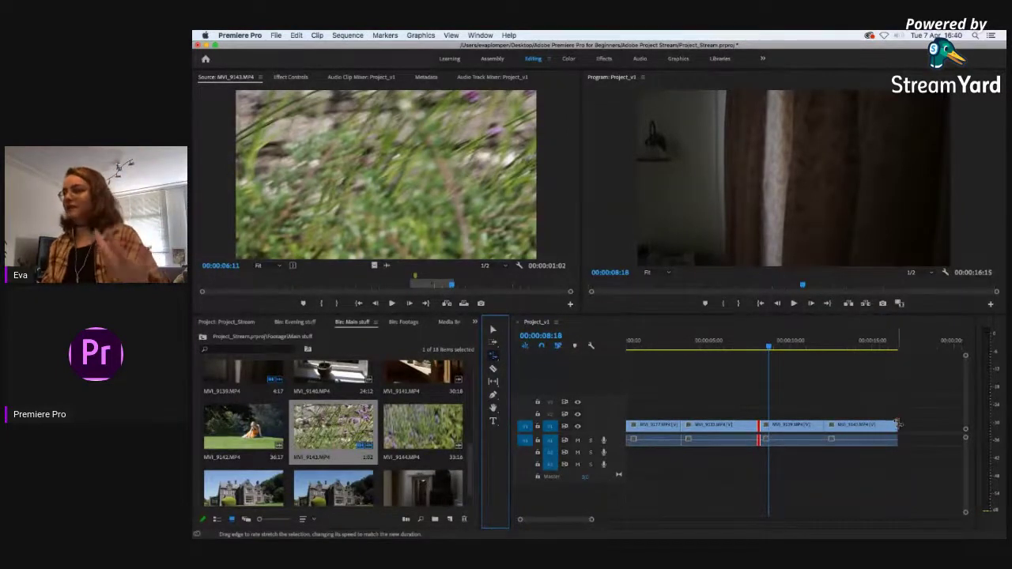
left_click(493, 330)
left_click(838, 346)
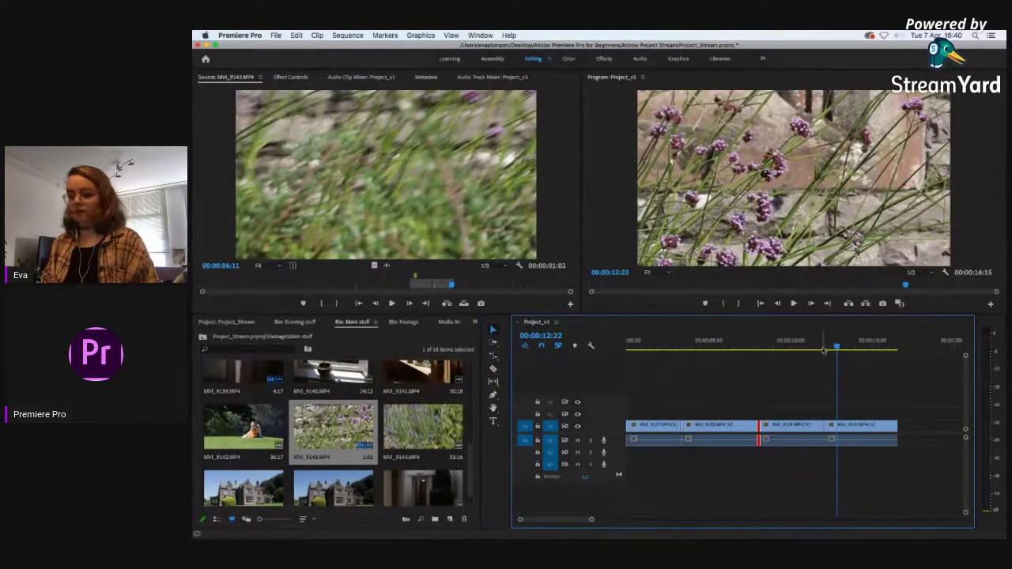
key("Up")
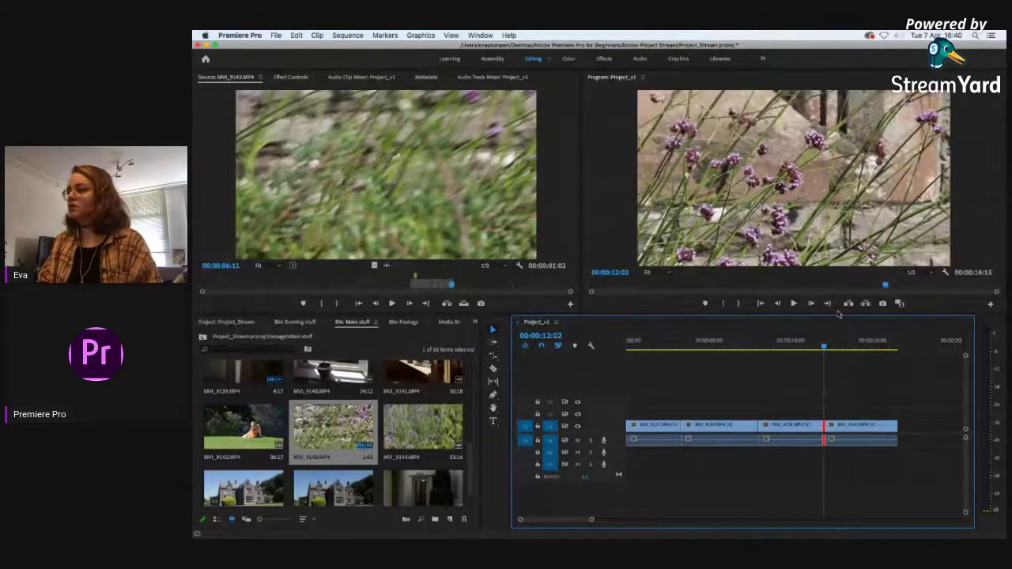
left_click(829, 360)
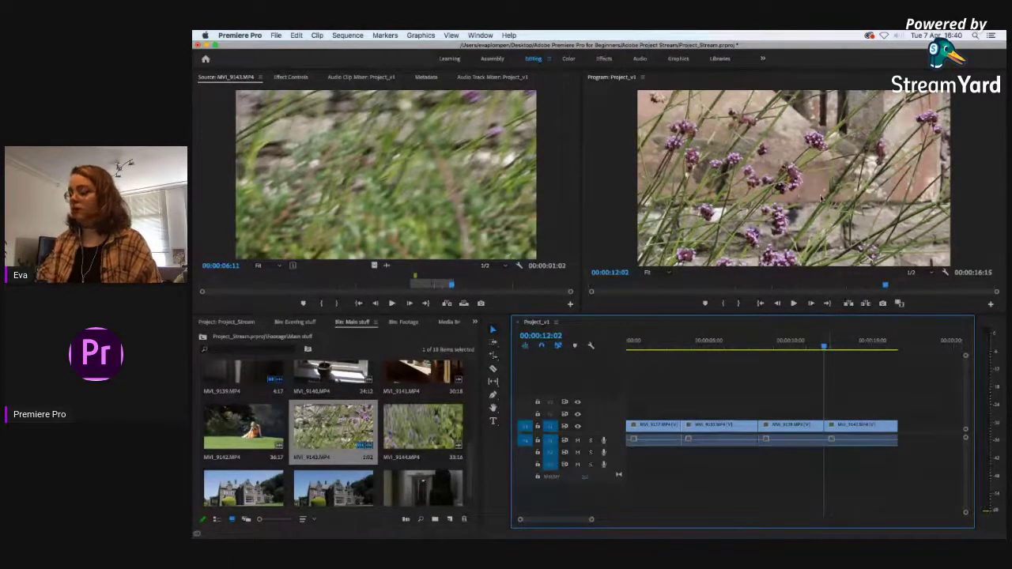
key("Down")
key("Left")
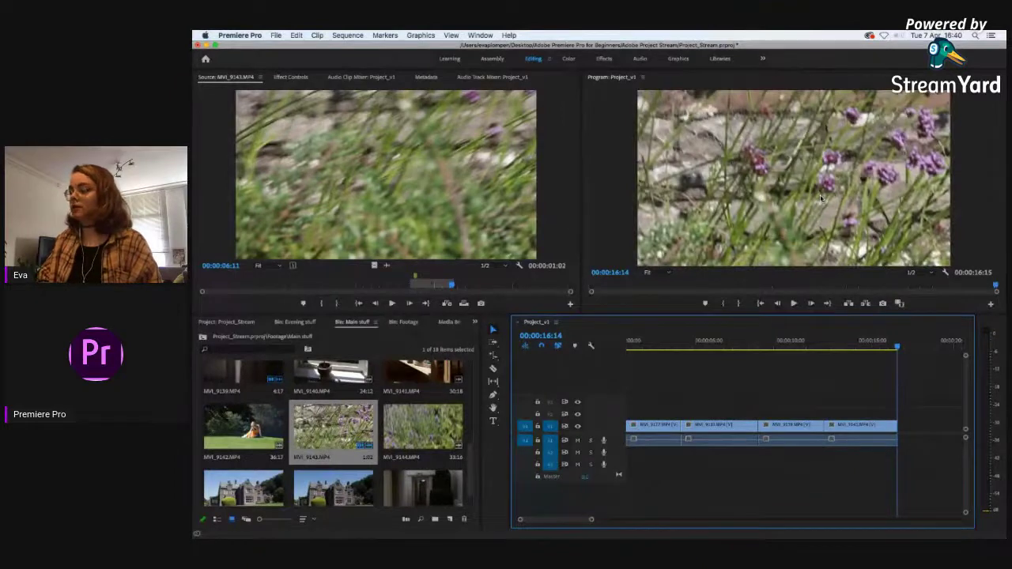
left_click_drag(825, 345, 882, 350)
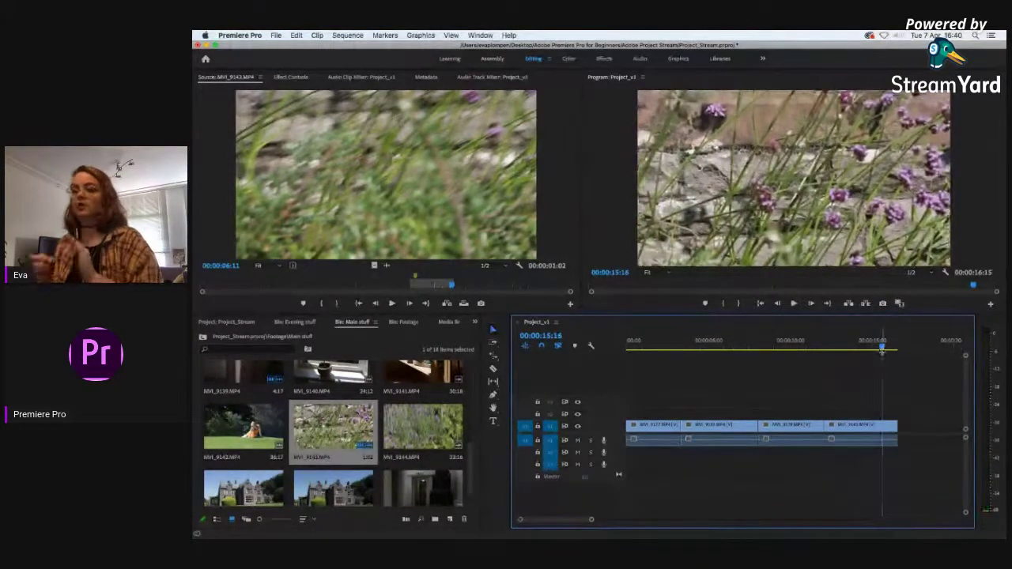
Step: Slow the last clip by extending its end 2 seconds with the Rate Stretch Tool, and play the result
left_click(493, 357)
left_click_drag(897, 431, 929, 435)
key("space")
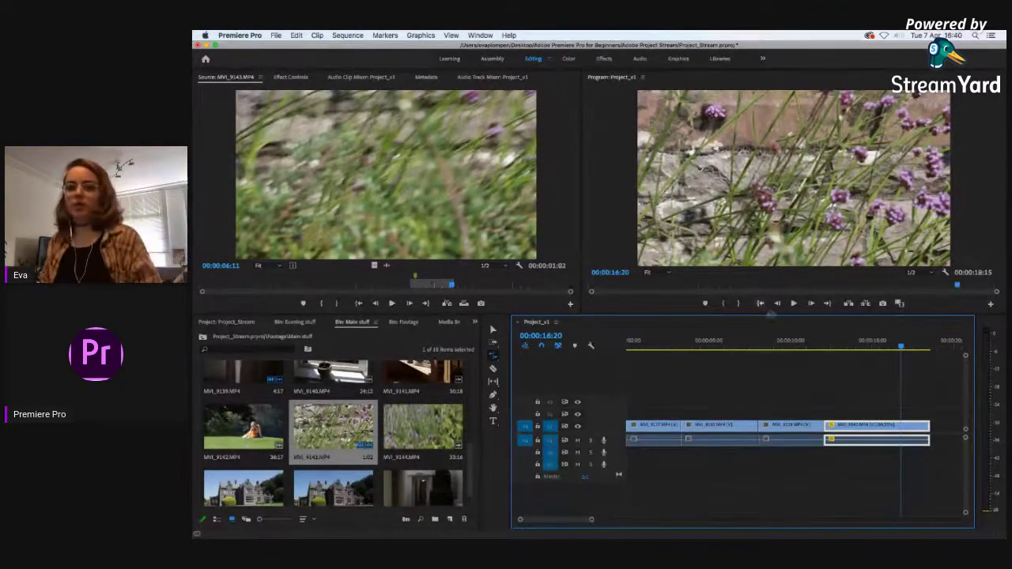
Step: Play the slowed last clip from 00:00:14:00 and rate-stretch its end back to 00:00:16:15
left_click(856, 346)
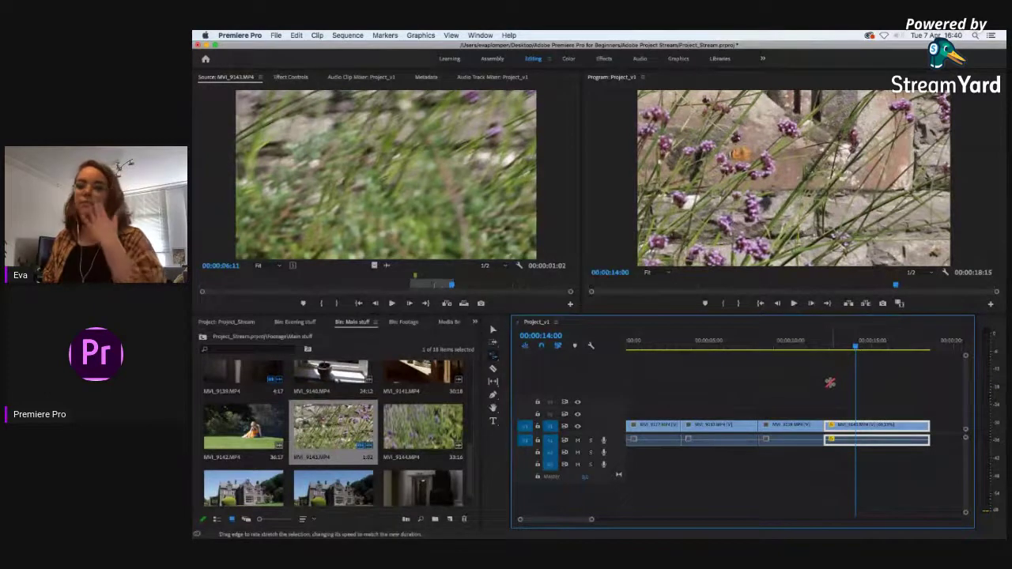
mouse_move(919, 430)
left_mouse_down()
mouse_move(840, 454)
mouse_move(926, 427)
left_mouse_up()
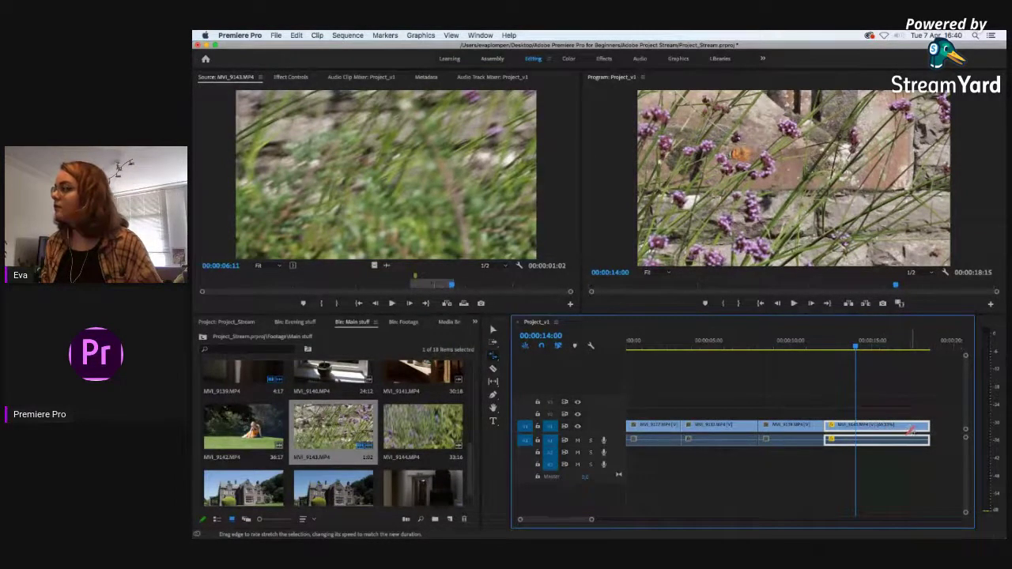
key("space")
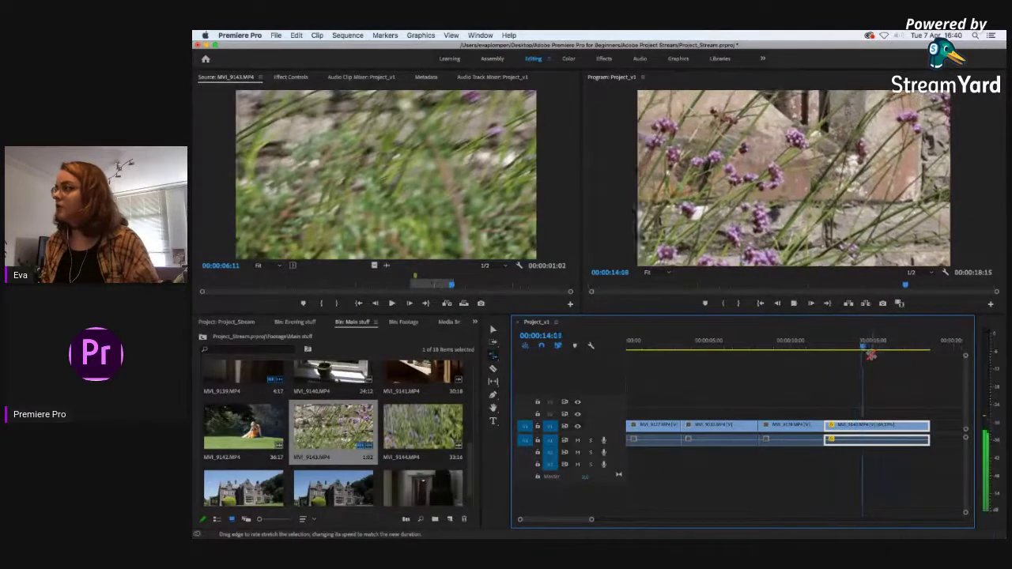
key("space")
left_click_drag(926, 431, 895, 426)
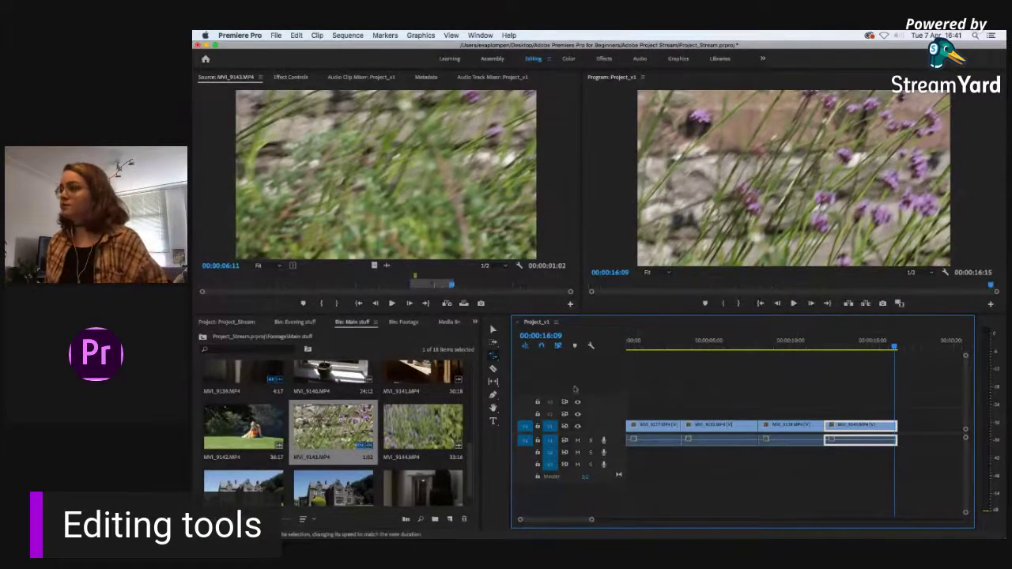
Step: Switch to the Razor Tool, cut the second clip near its middle and undo the cut
left_click(493, 361)
left_click(522, 355)
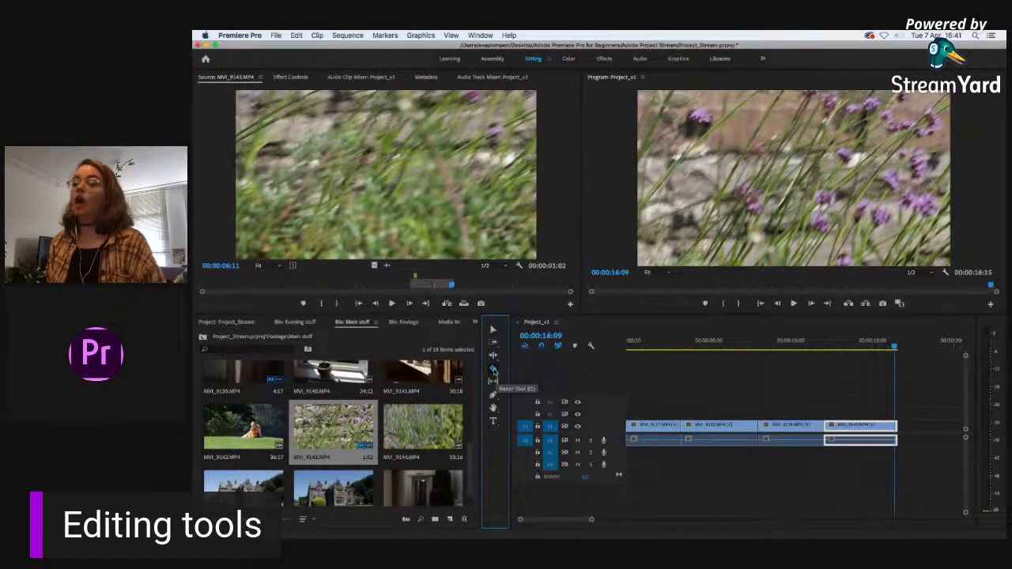
left_click(494, 370)
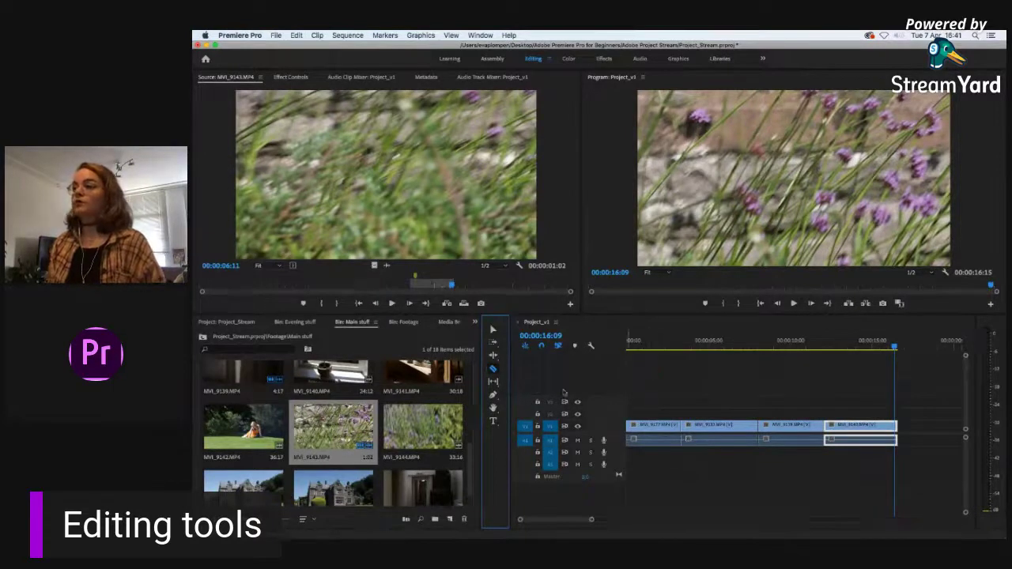
left_click(721, 427)
key("super+z")
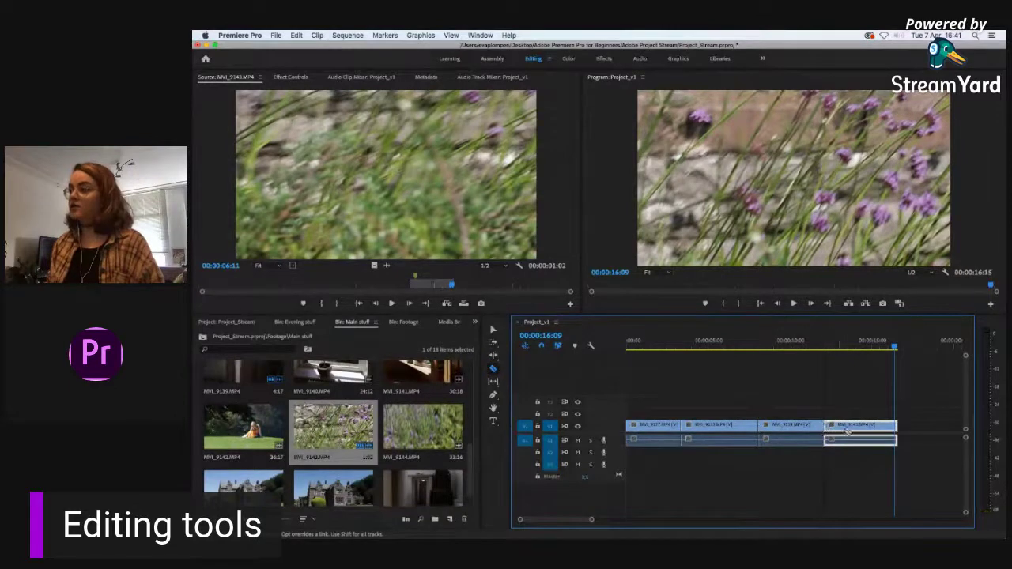
Step: Play the sequence from its start to 00:00:05:07, split the second clip at the playhead with the Razor Tool, and undo the split
left_click_drag(783, 348, 721, 358)
key("Home")
key("space")
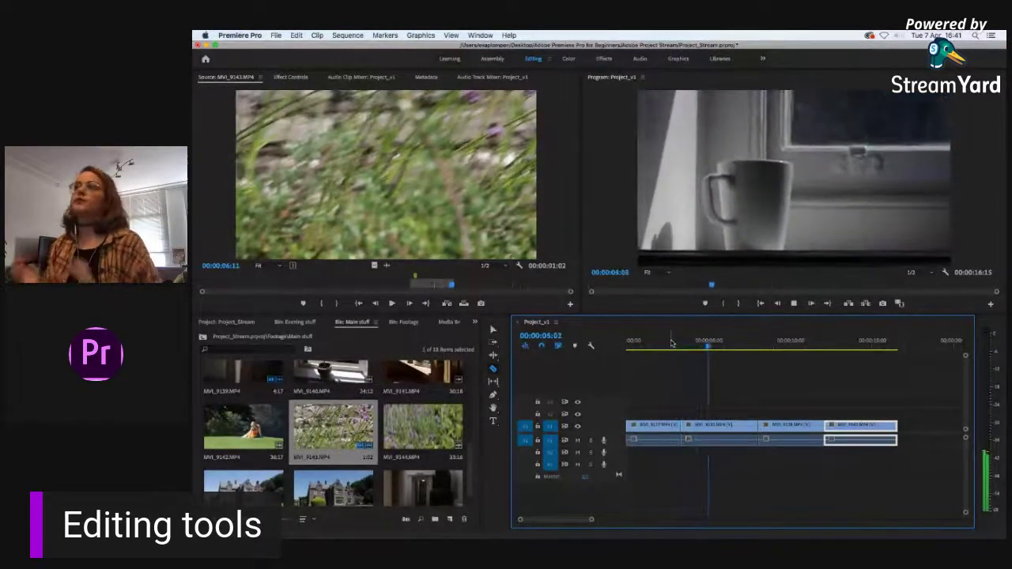
key("space")
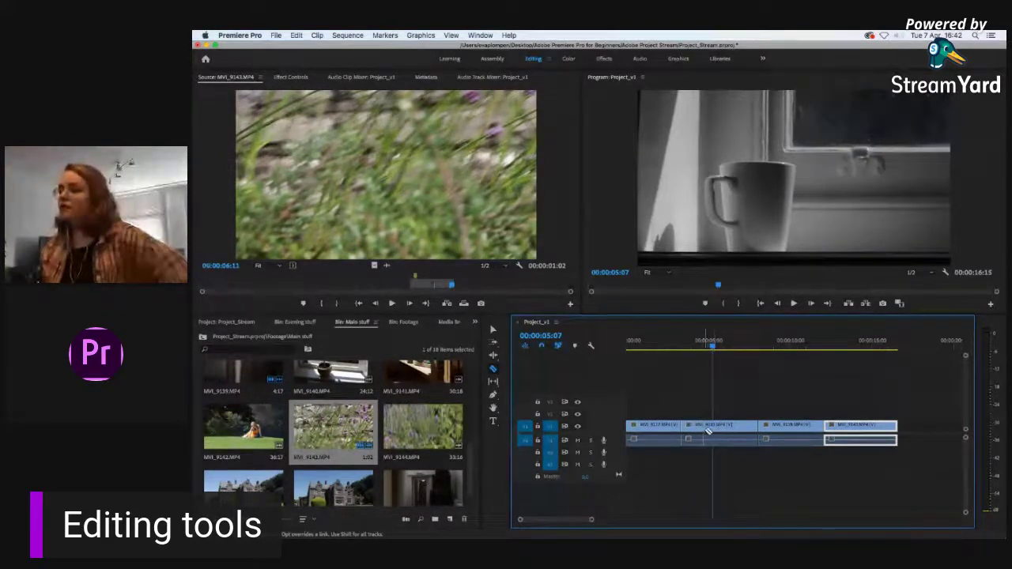
left_click(713, 433)
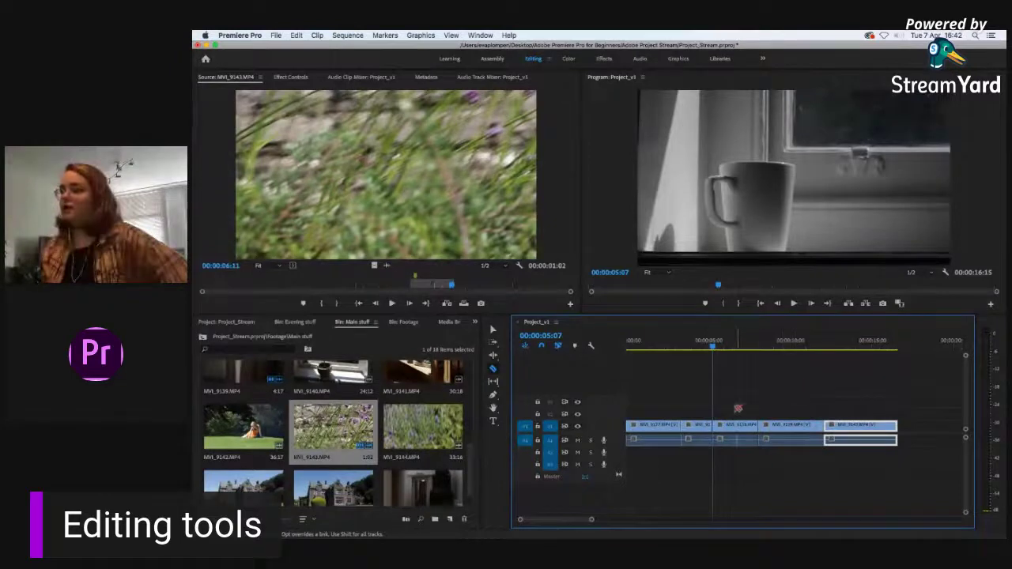
key("super+z")
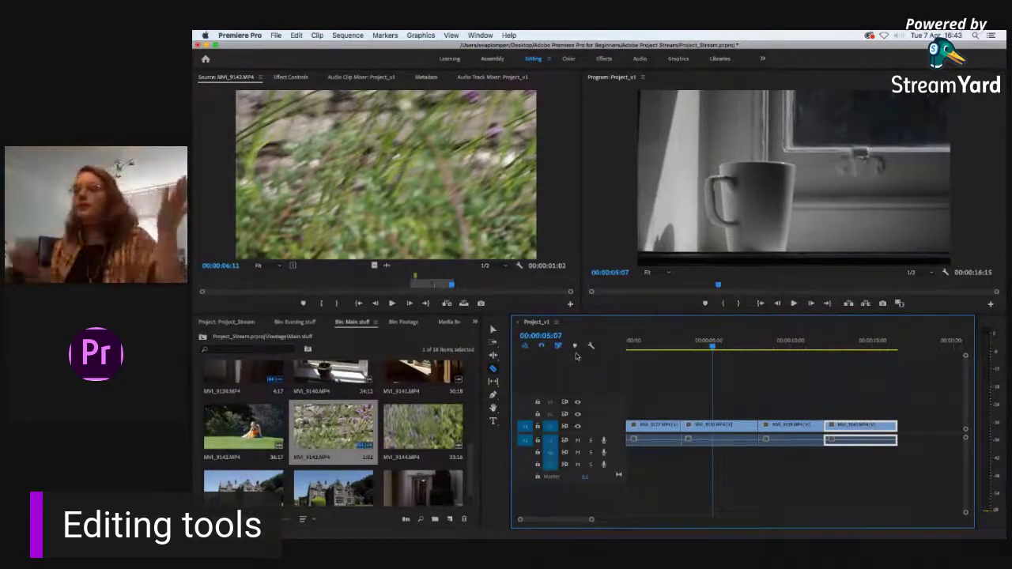
Step: Open the keyboard shortcuts editor and examine the commands assigned to Space and to the Shift and Command combinations
left_click(239, 36)
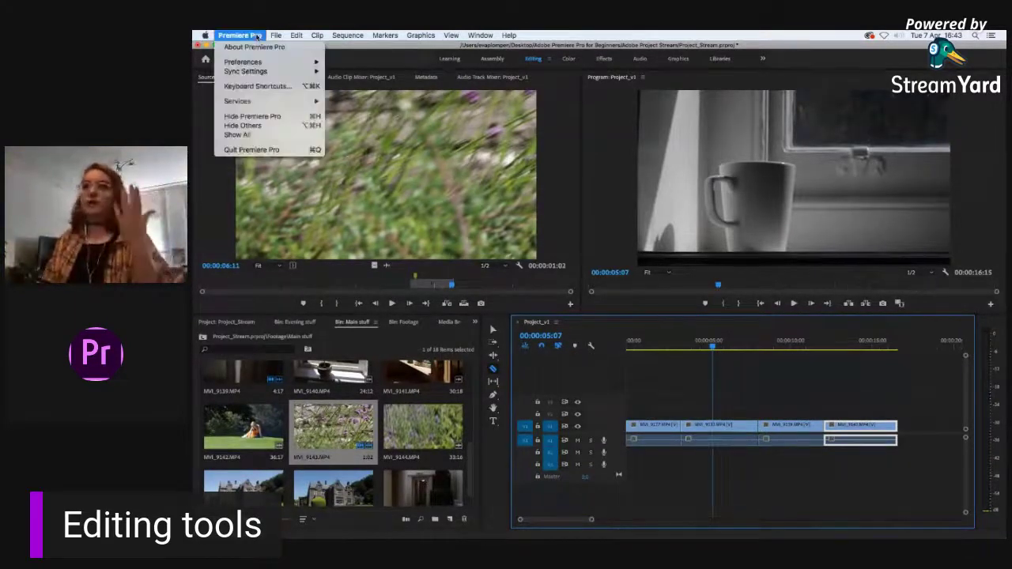
left_click(278, 87)
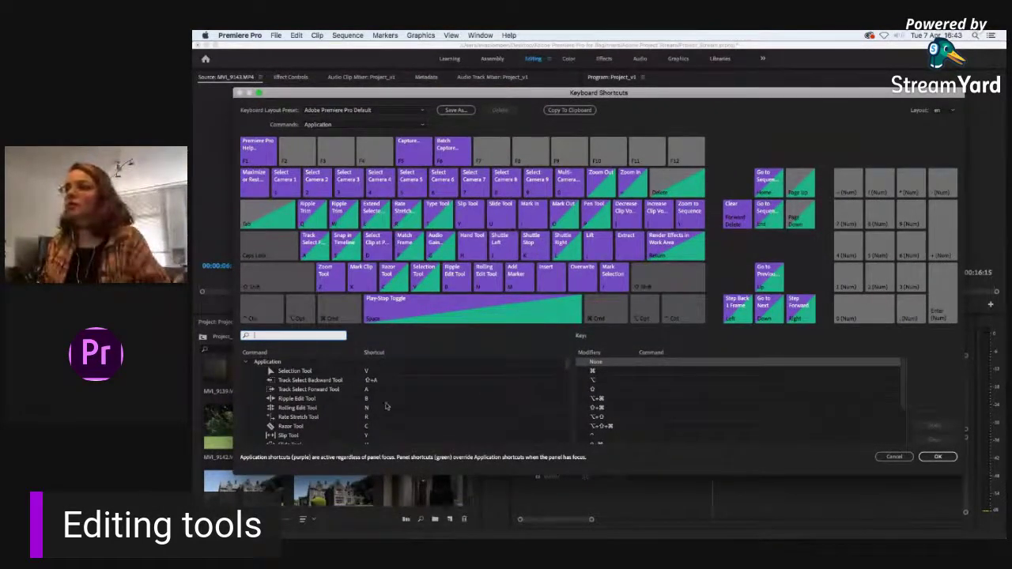
left_click(408, 320)
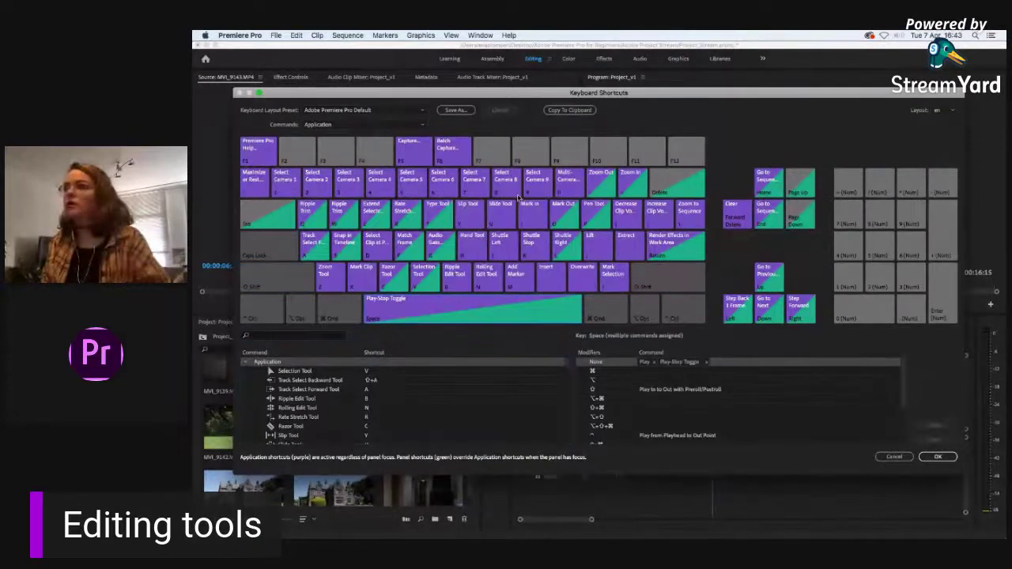
key("shift")
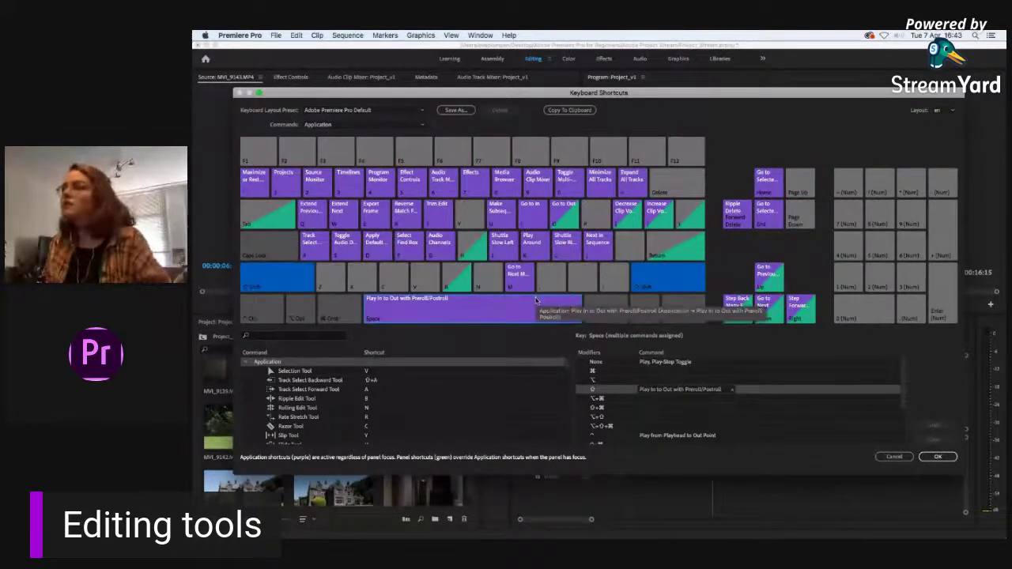
key("super")
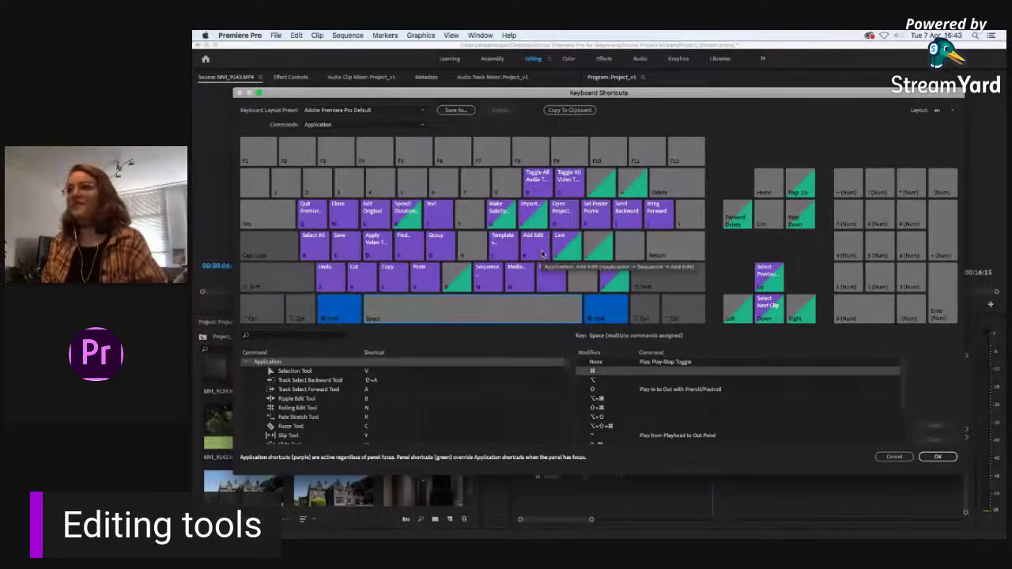
key("super")
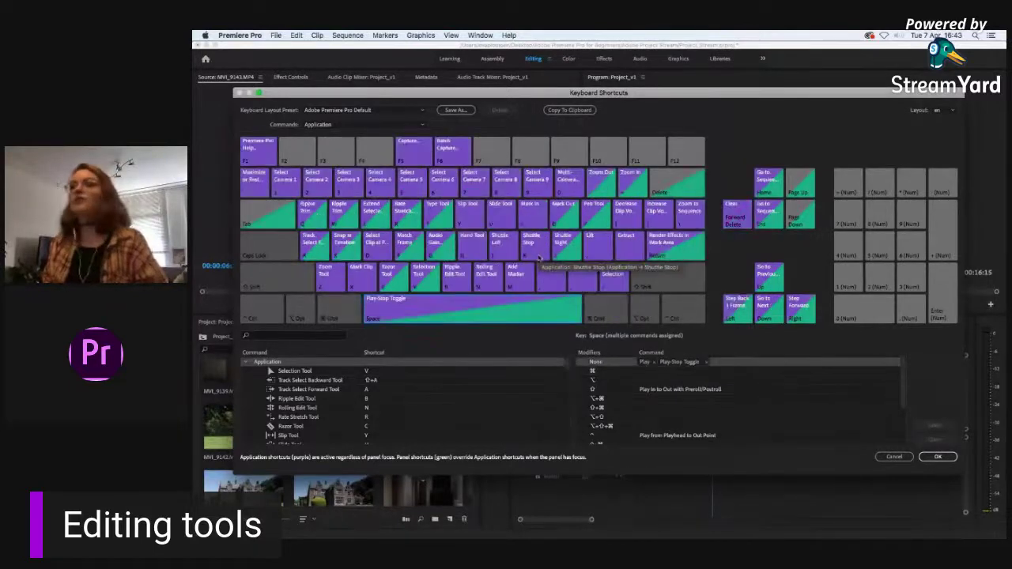
key("super")
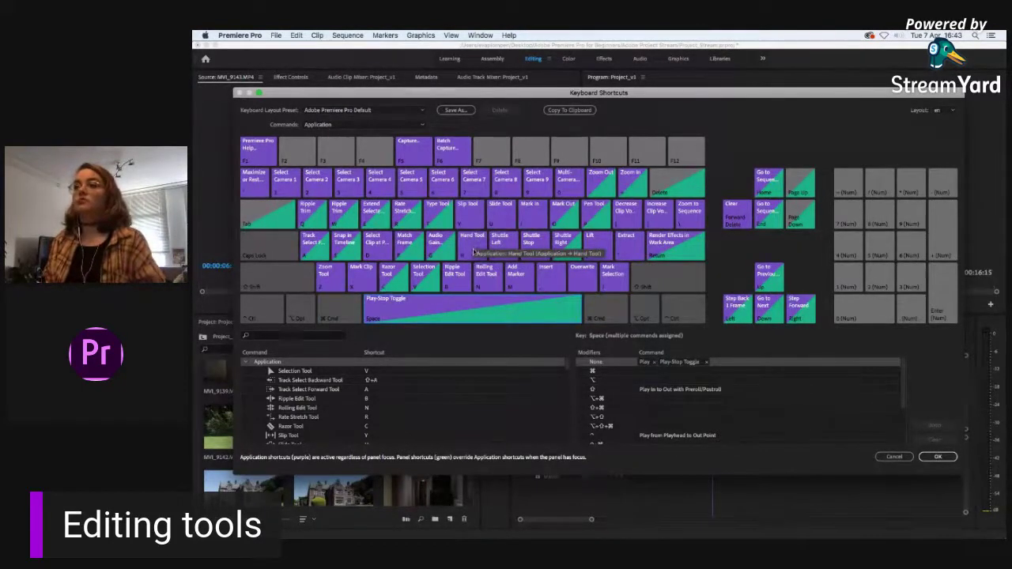
Step: Search the shortcut commands for "add edit" and select the shortcut assigned to Add Edit
left_click(329, 337)
type("add ed")
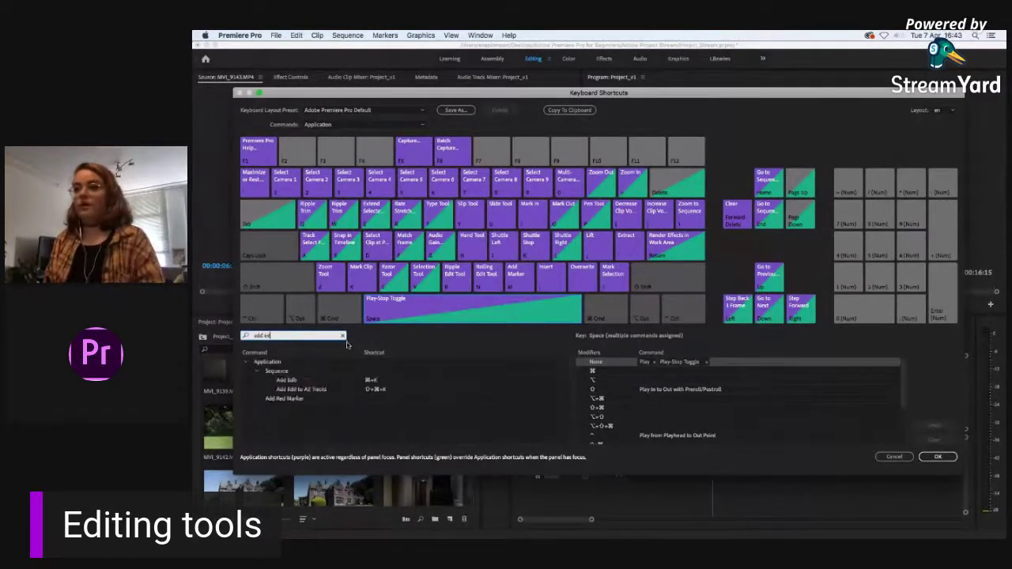
type("i")
key("BackSpace")
type("it")
left_click(370, 380)
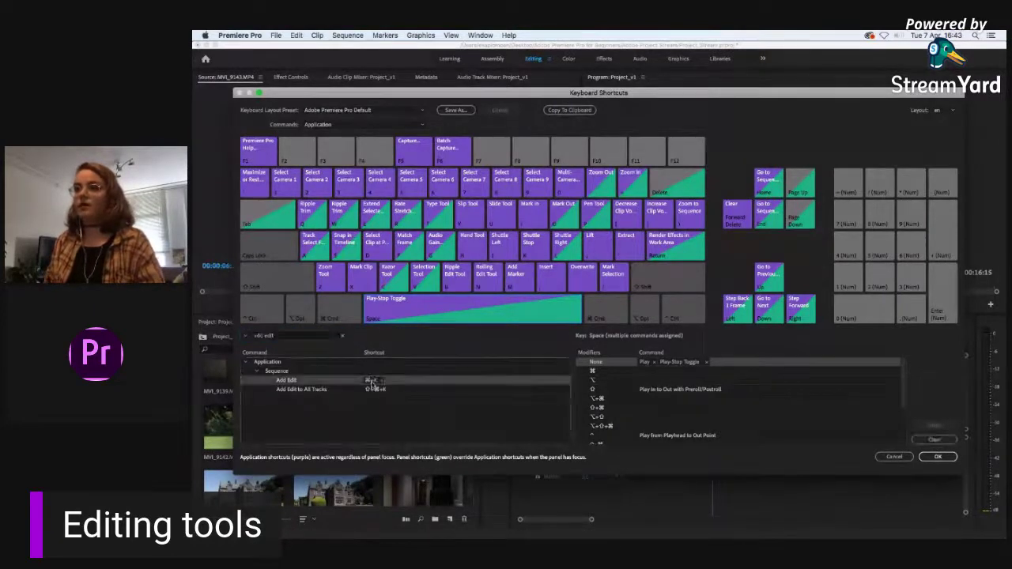
Step: Assign C as the only shortcut for Add Edit, remove Vertical Type Tool from C, and apply the shortcut changes
key("c")
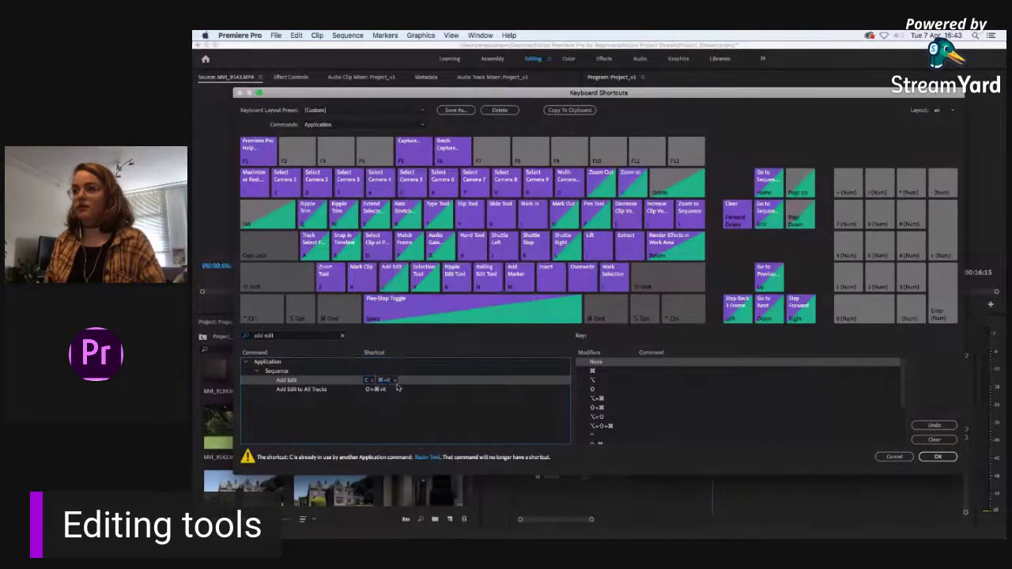
left_click(394, 381)
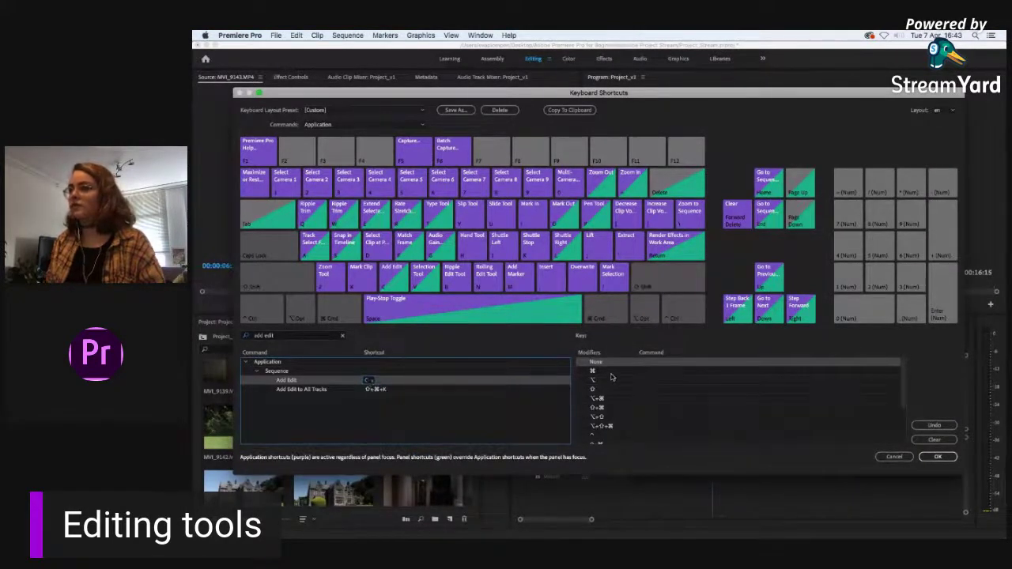
left_click(390, 276)
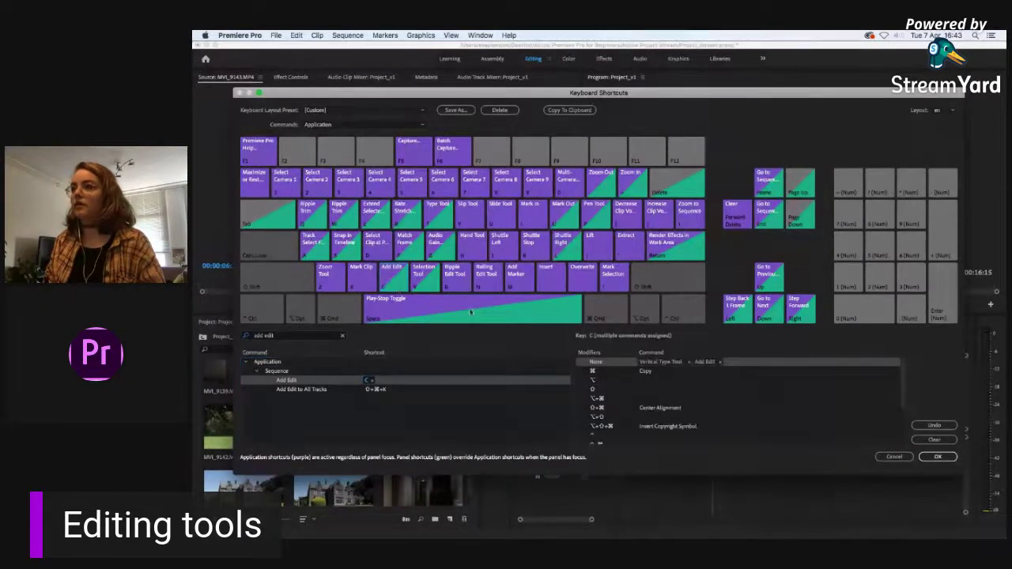
left_click(687, 362)
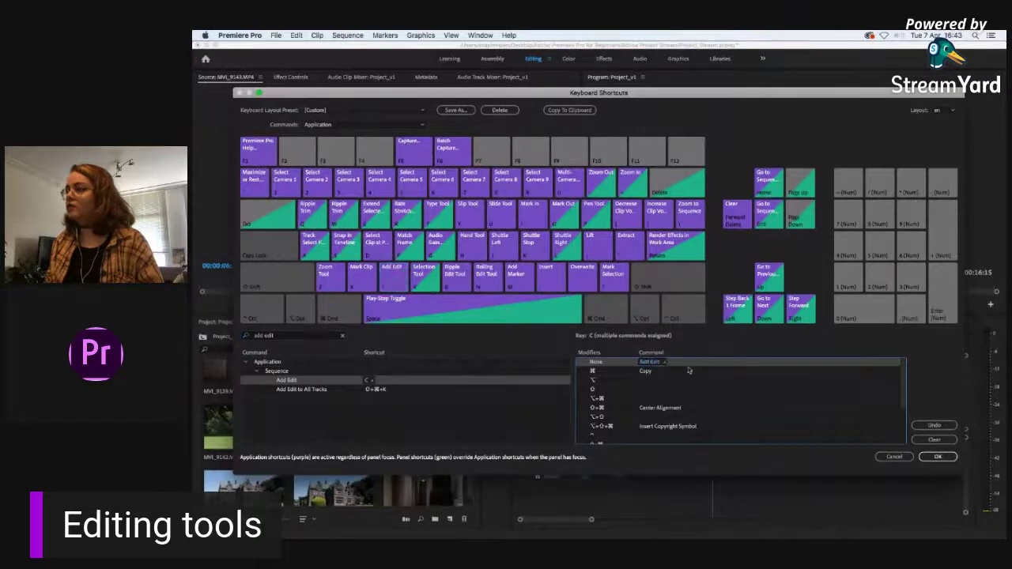
left_click(937, 456)
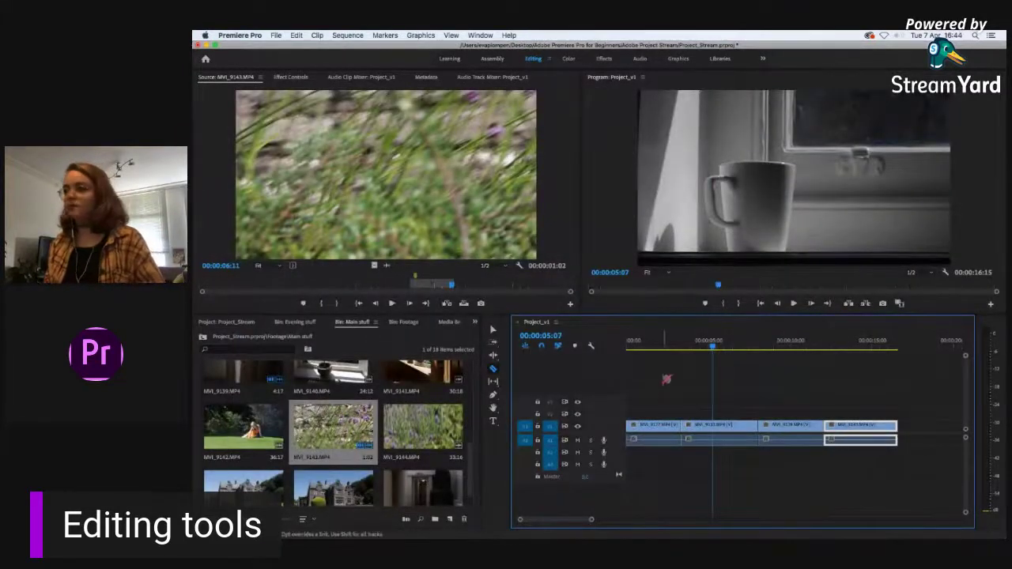
Step: Switch to the Selection Tool, add edits to the second clip during playback, including one at 00:00:05:02, and undo them
left_click(493, 329)
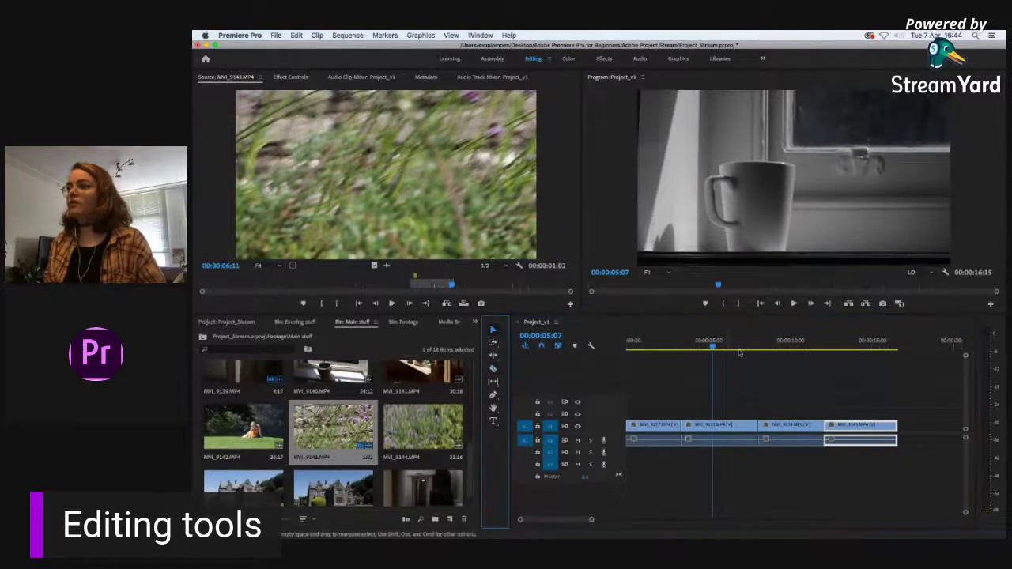
key("Home")
left_click(684, 340)
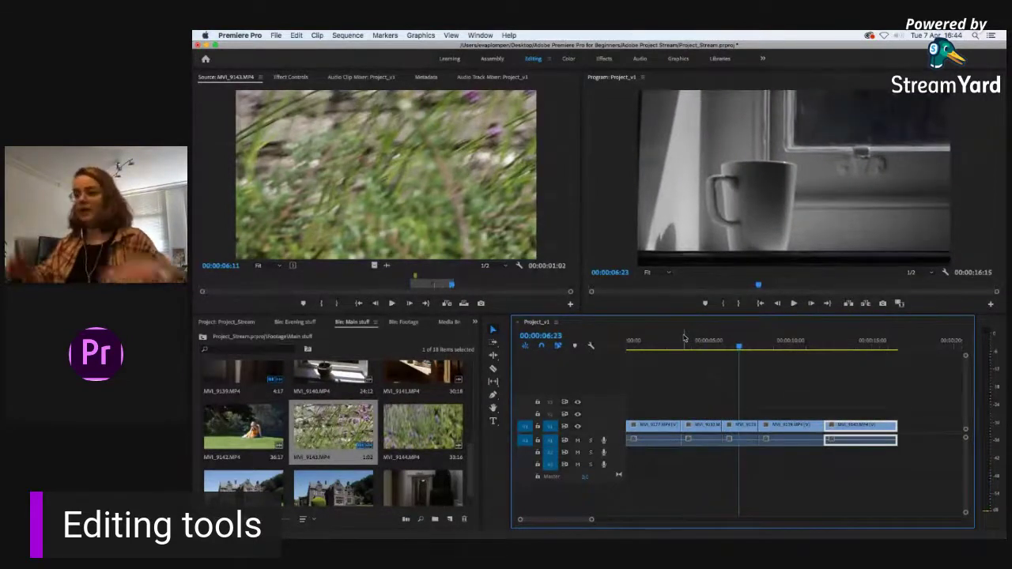
left_click(698, 339)
key("space")
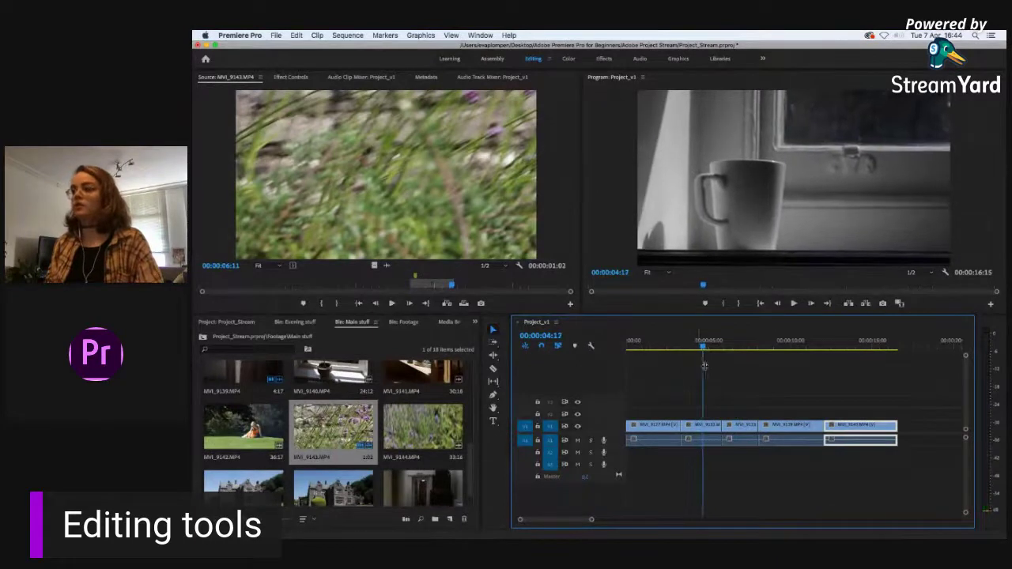
key("space")
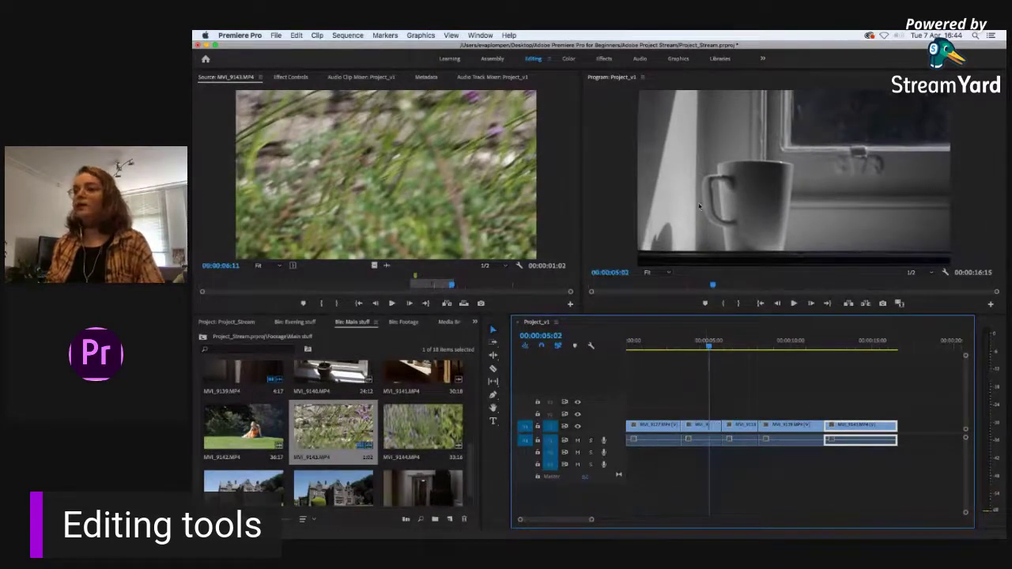
key("super+z")
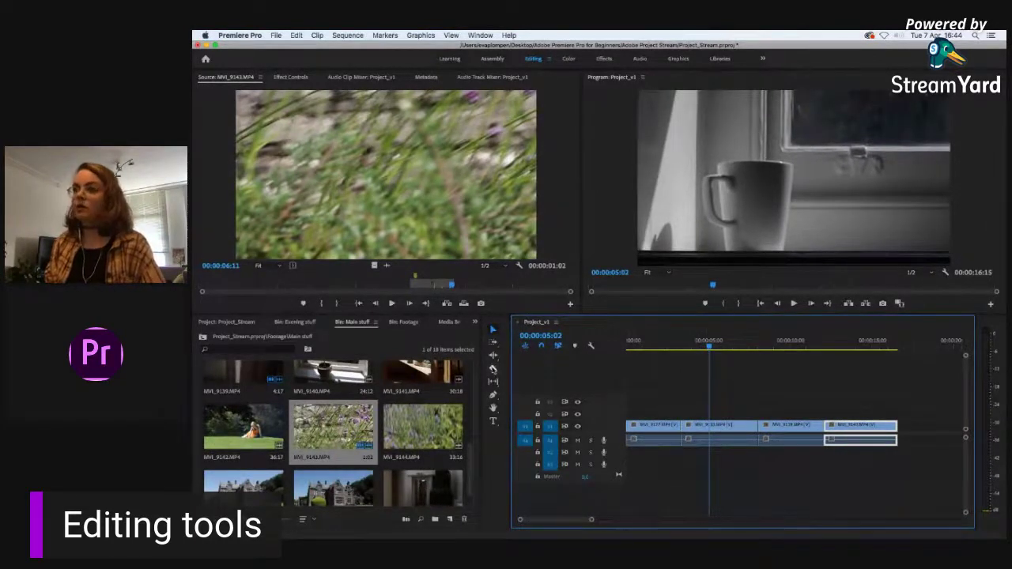
Step: Play the sequence to 00:00:05:14, split the second clip at the playhead with Add Edit, and undo the split
key("space")
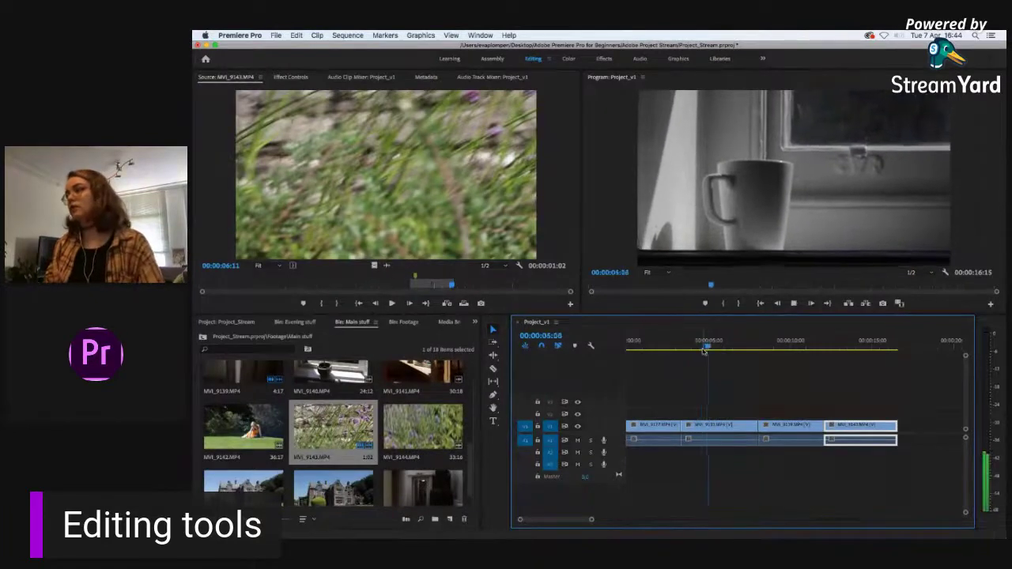
key("space")
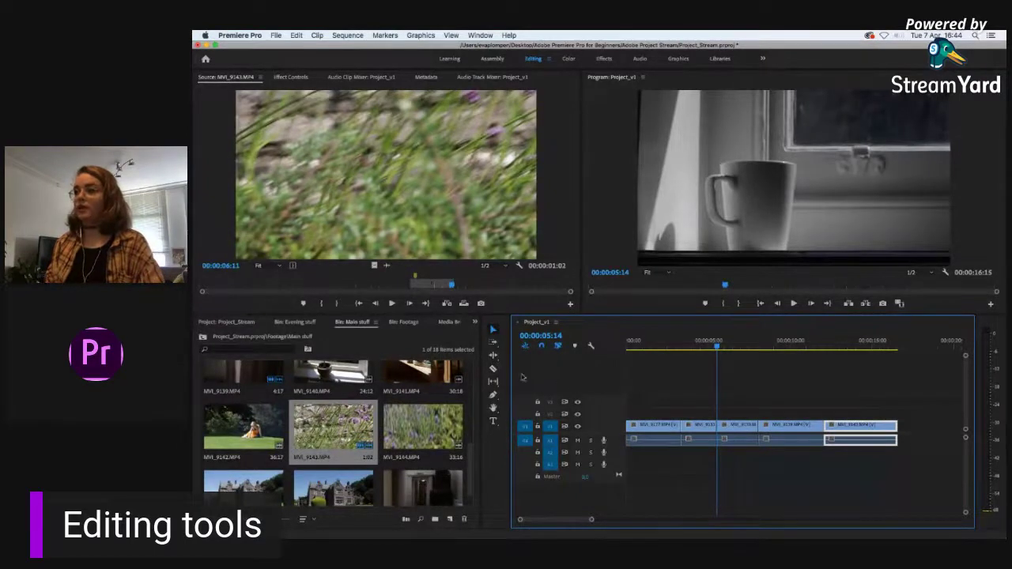
left_click(493, 369)
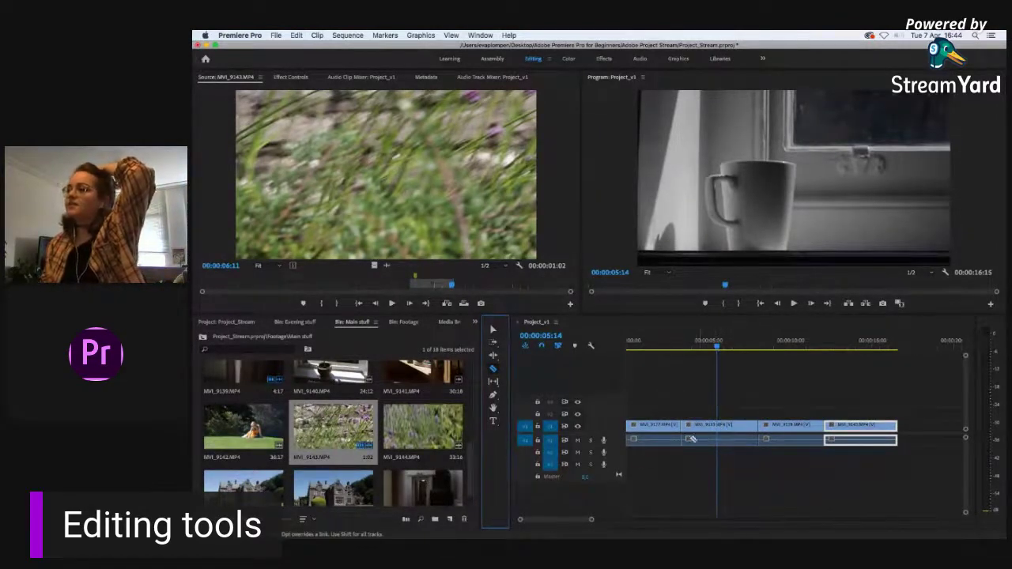
left_click(494, 331)
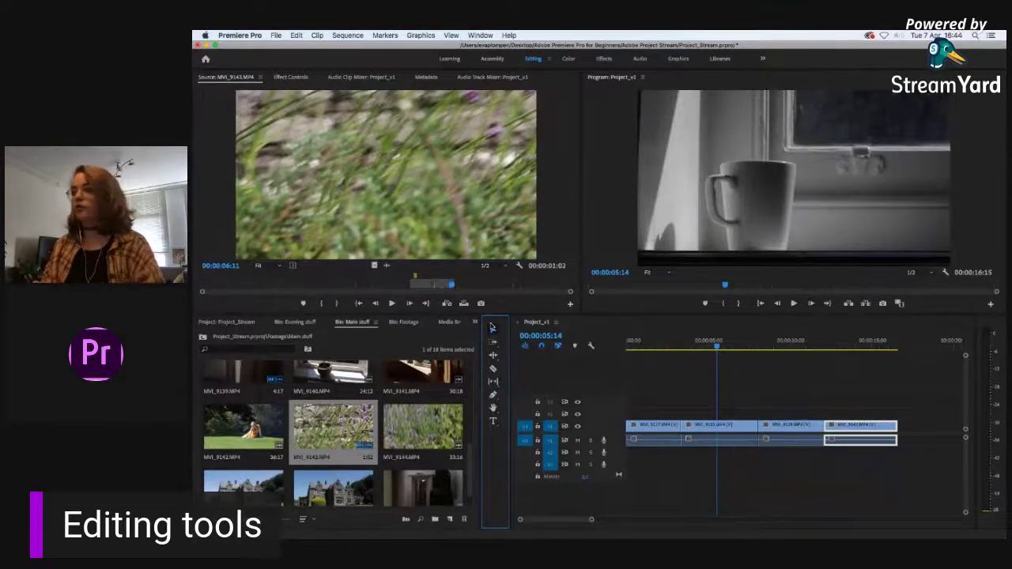
Step: Play the second clip to 00:00:06:02, add an edit there, undo it, and return the playhead to 00:00:04:10
left_click(693, 342)
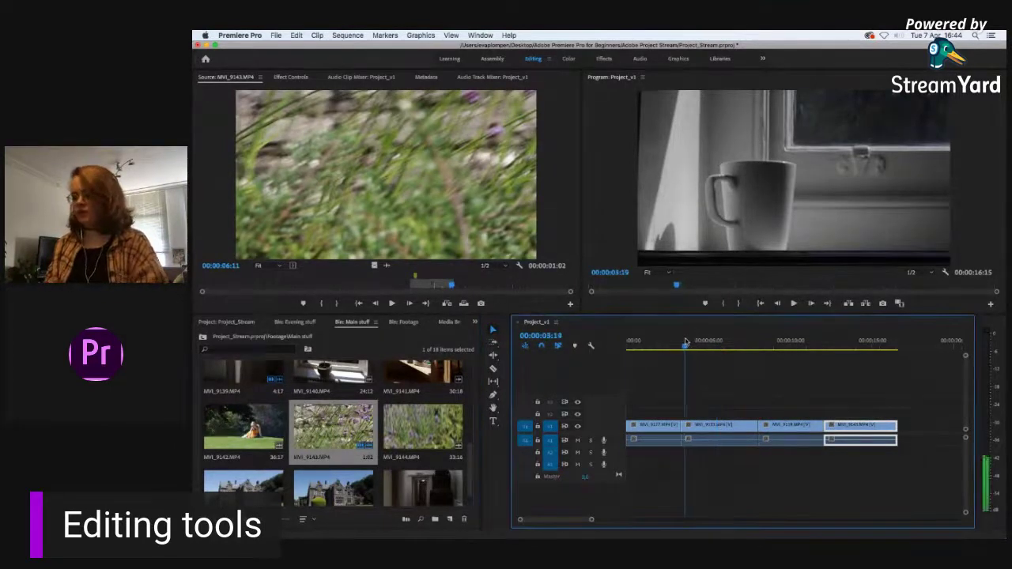
key("space")
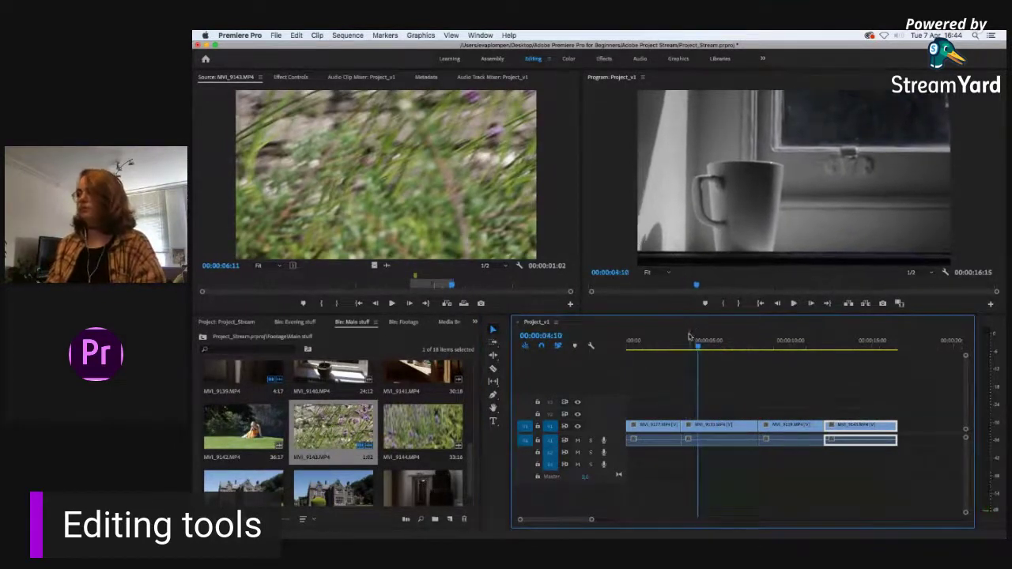
key("space")
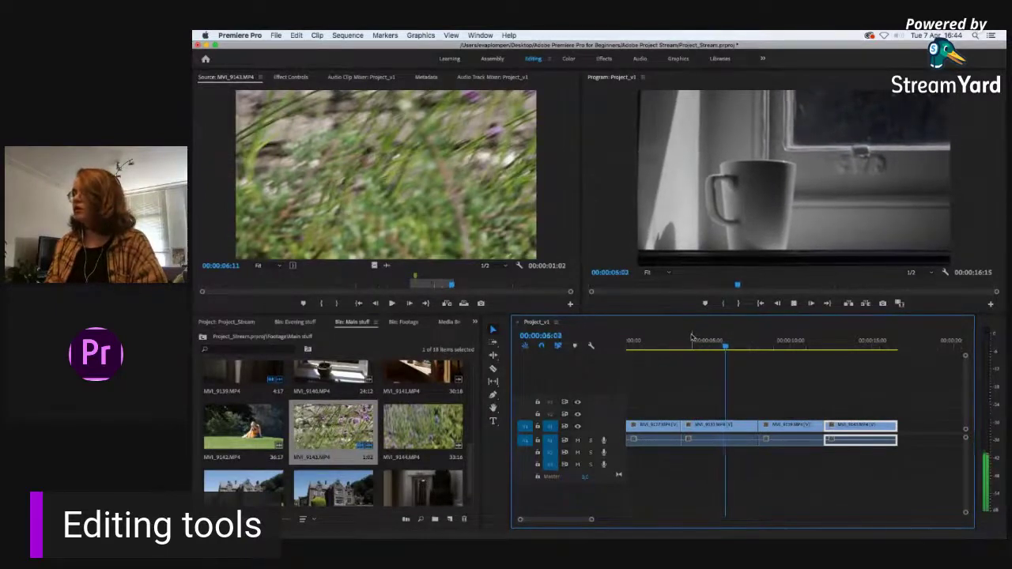
key("super+k")
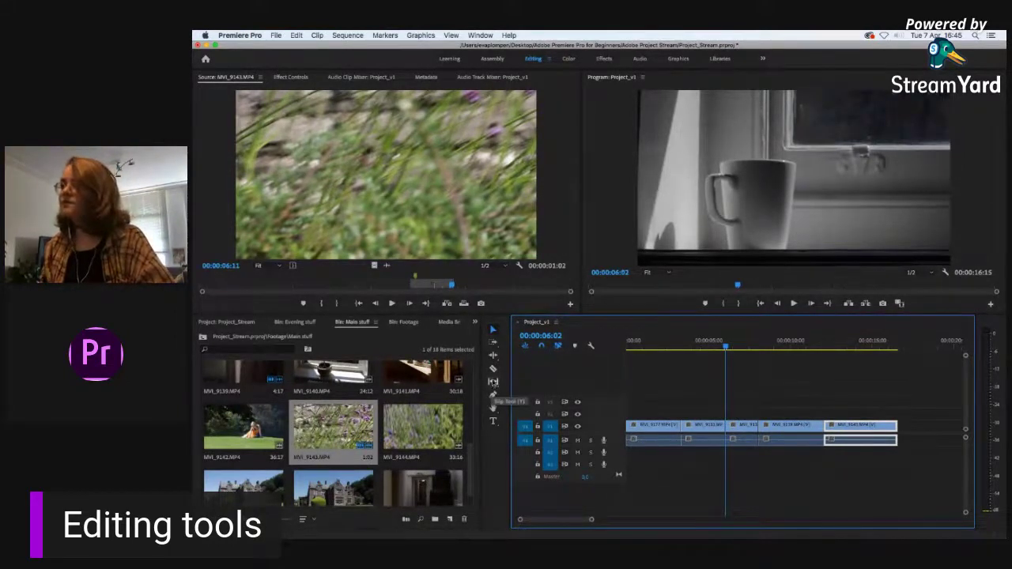
left_click(493, 383)
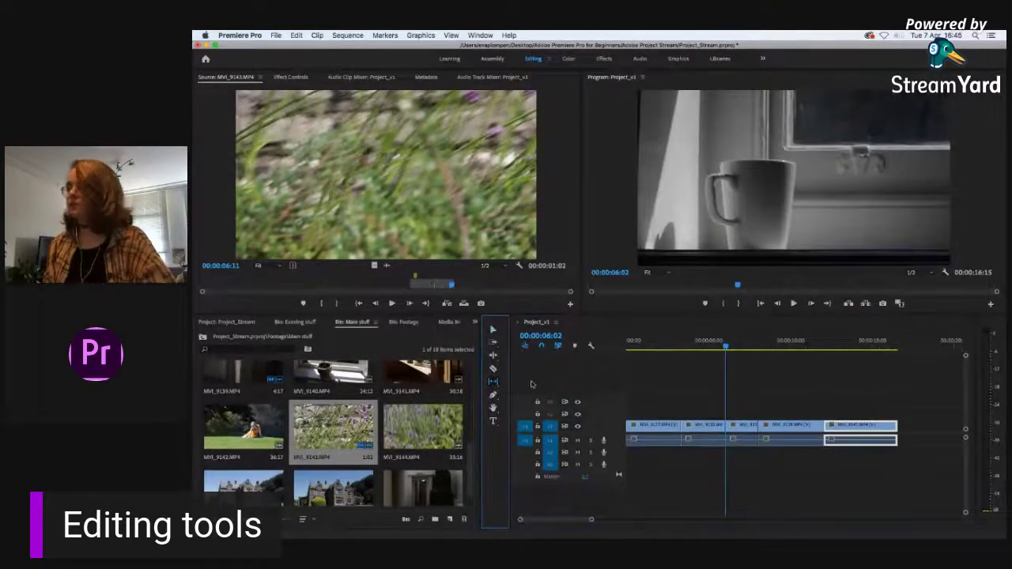
left_click(698, 345)
Step: Use the Slip Tool to shift the second clip's footage to different in and out points, with the playhead at 00:00:04:12
left_click(492, 382)
left_click(533, 380)
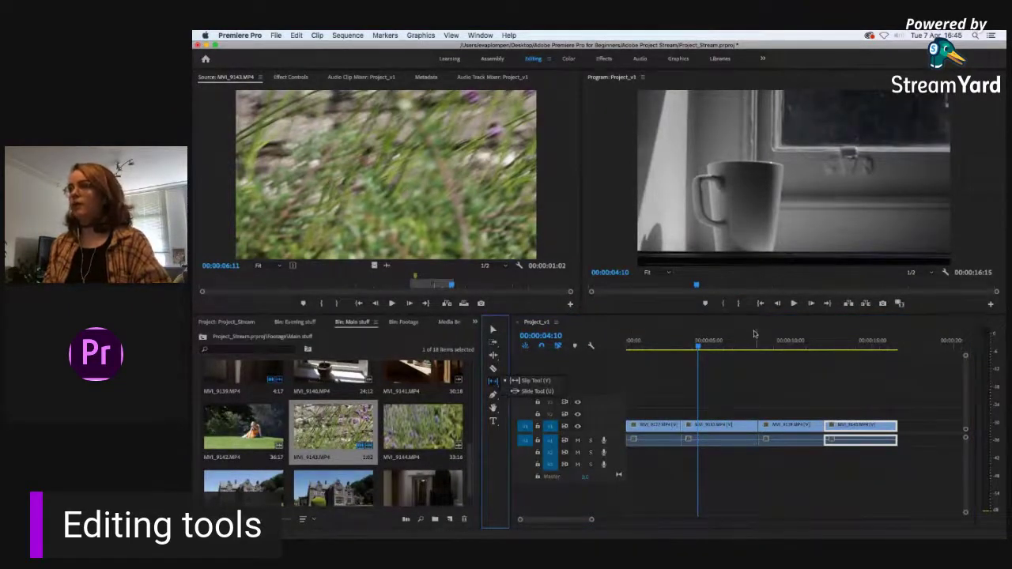
left_click(718, 361)
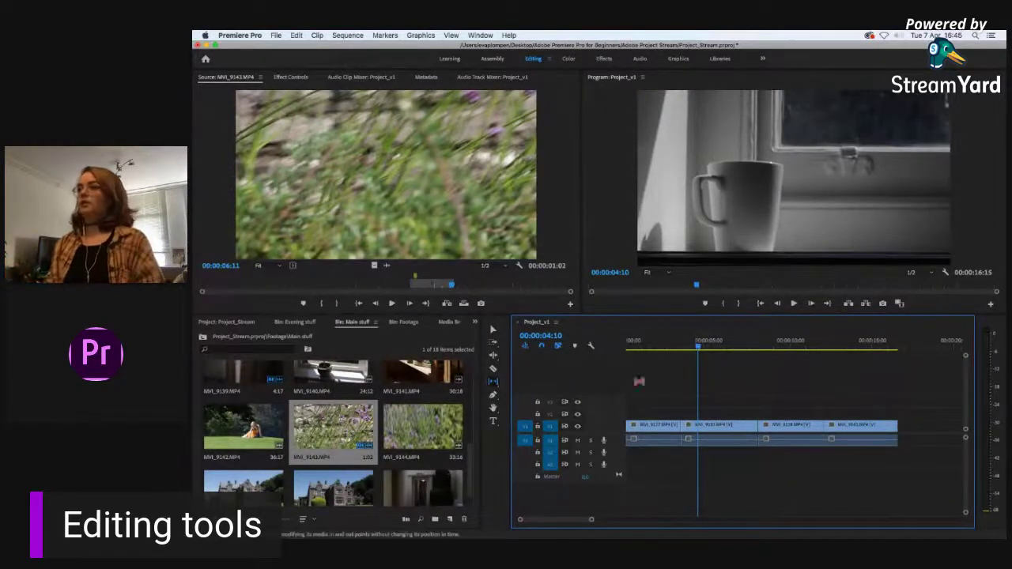
mouse_move(695, 341)
left_mouse_down()
mouse_move(722, 341)
mouse_move(682, 351)
mouse_move(757, 355)
mouse_move(699, 353)
left_mouse_up()
left_click(707, 349)
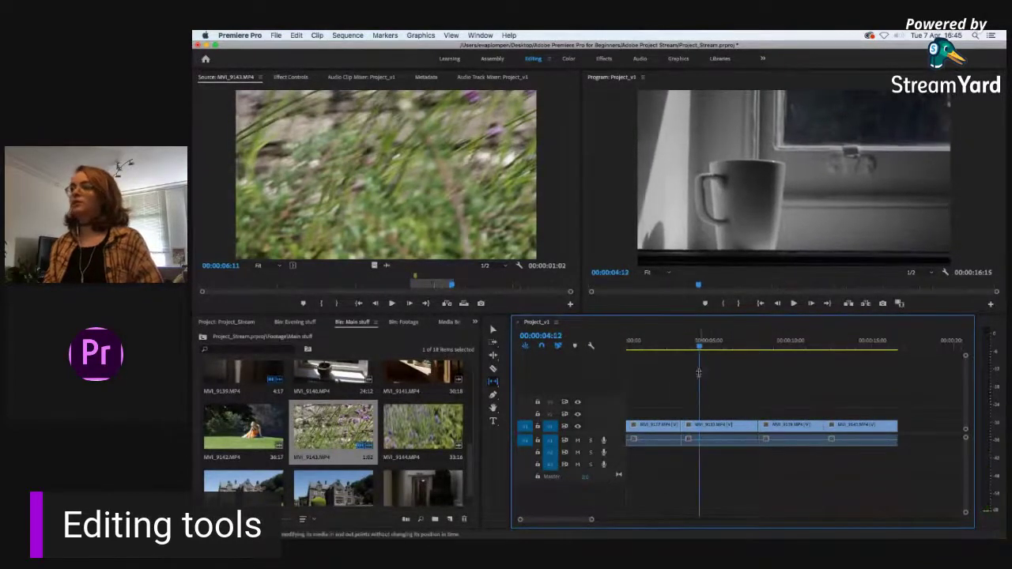
left_click(710, 426)
left_click_drag(709, 427, 708, 425)
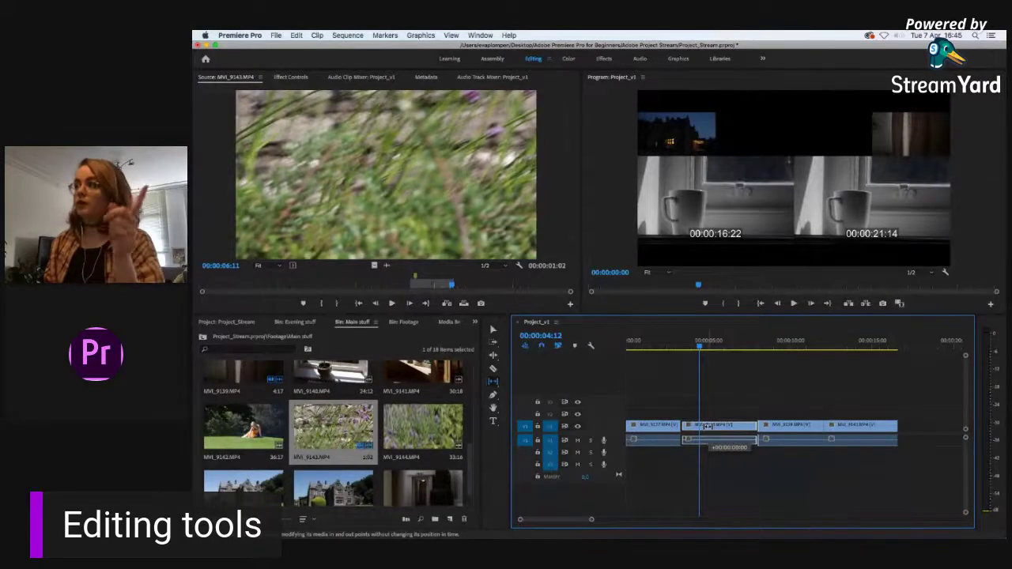
left_click_drag(708, 427, 708, 427)
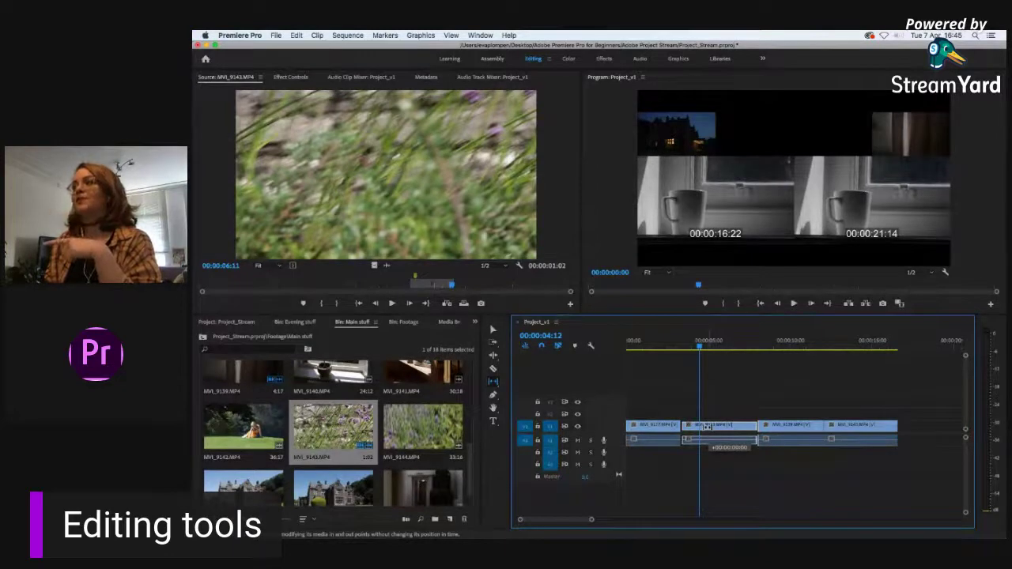
left_click_drag(708, 427, 930, 429)
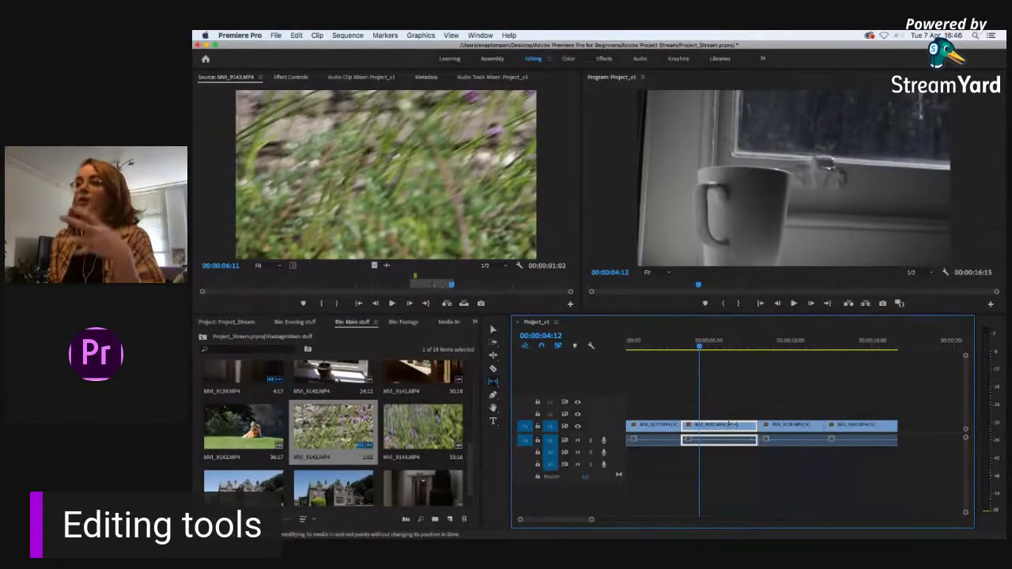
mouse_move(715, 432)
left_mouse_down()
mouse_move(669, 433)
mouse_move(710, 427)
left_mouse_up()
mouse_move(712, 427)
left_mouse_down()
mouse_move(702, 431)
mouse_move(718, 417)
left_mouse_up()
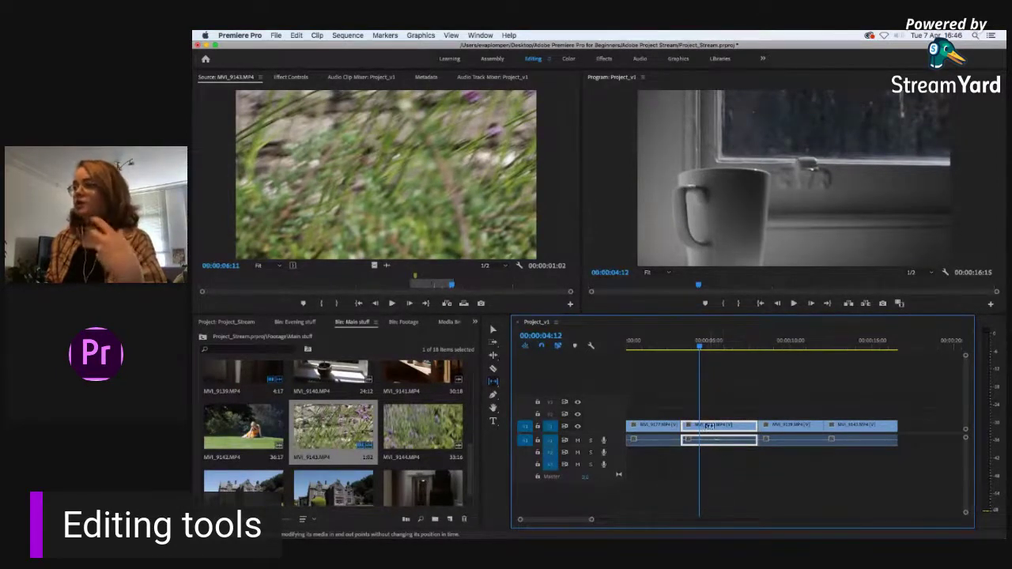
Step: Switch to the Slide Tool and slide the second clip about one second earlier between its neighbouring clips
left_click(494, 382)
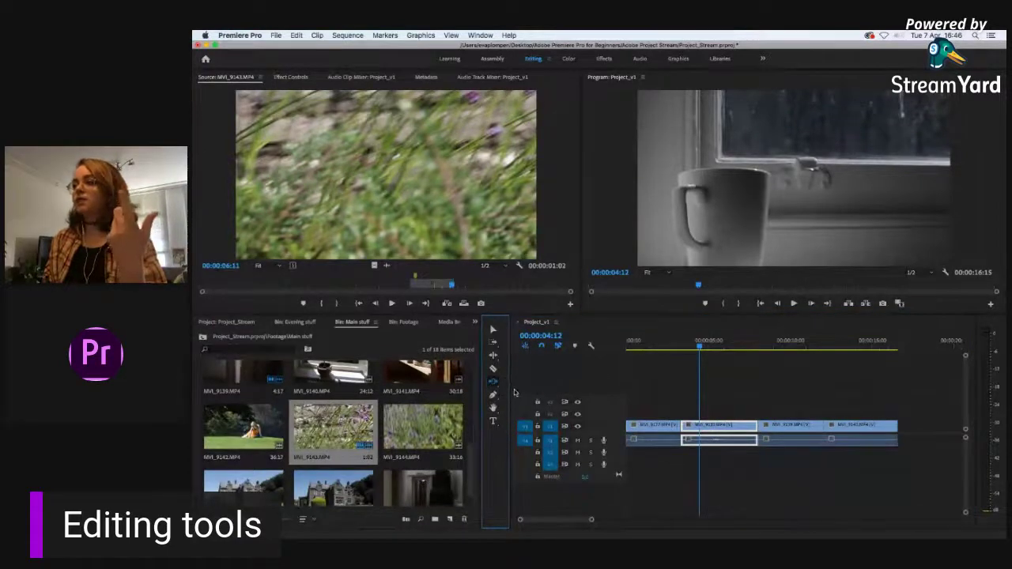
left_click(712, 350)
left_click(696, 346)
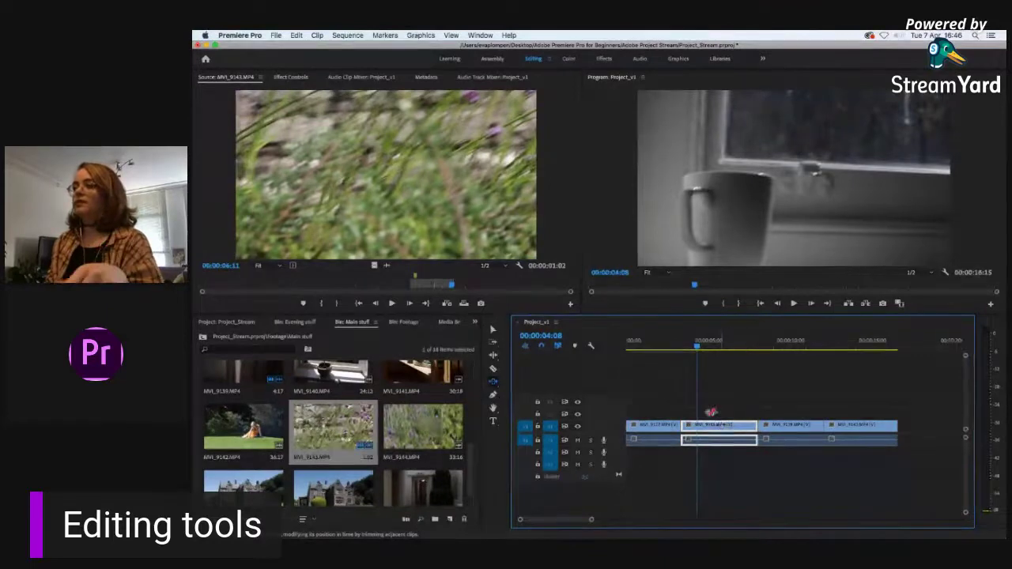
left_click_drag(715, 426, 703, 427)
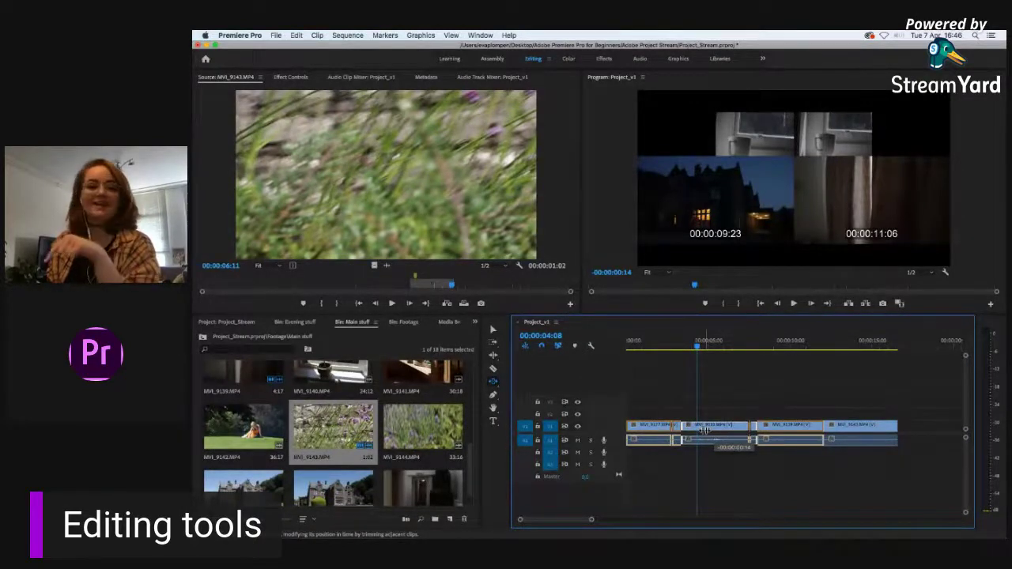
mouse_move(703, 428)
left_mouse_down()
mouse_move(720, 428)
mouse_move(700, 428)
left_mouse_up()
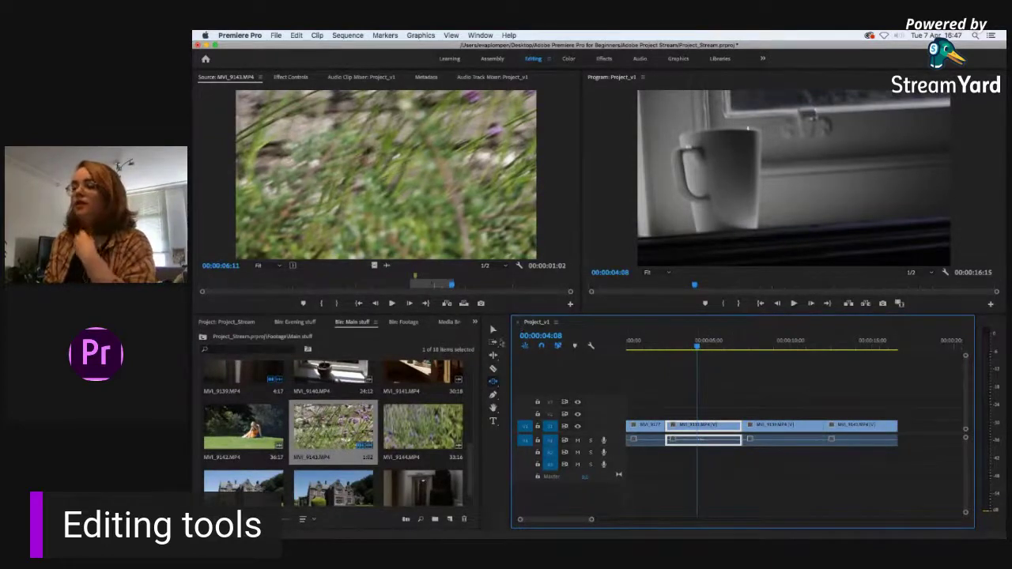
Step: Show the Pen Tool's variants and choose the Pen Tool
left_click(494, 393)
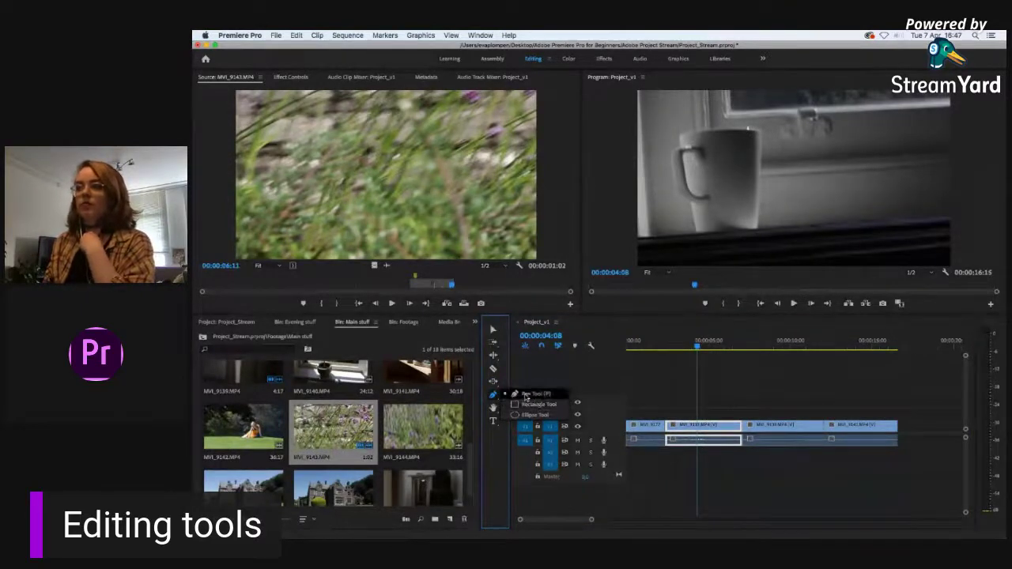
left_click(523, 395)
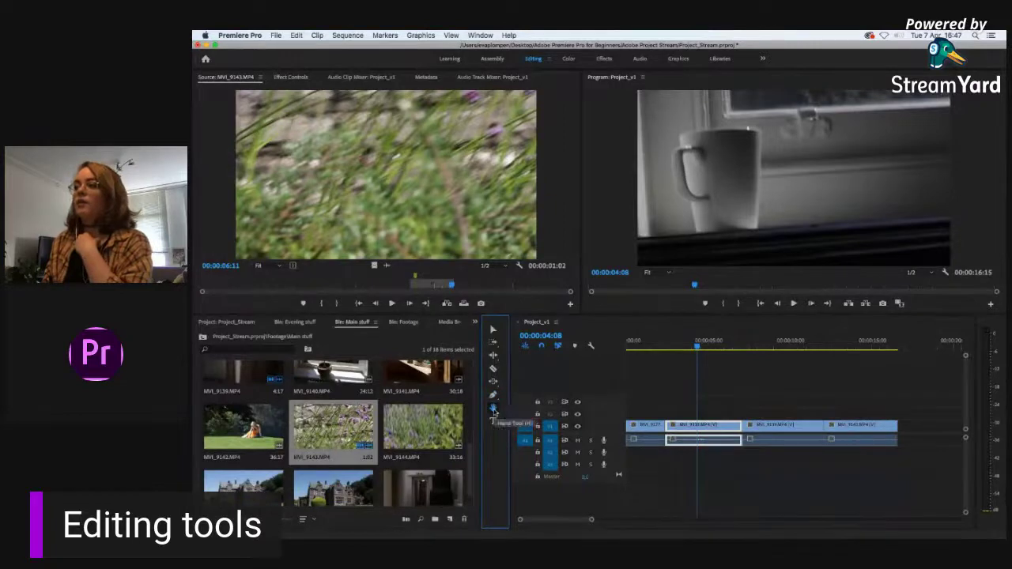
Step: Pan the timeline back and forth with the Hand tool and scroll along the sequence
left_click(492, 409)
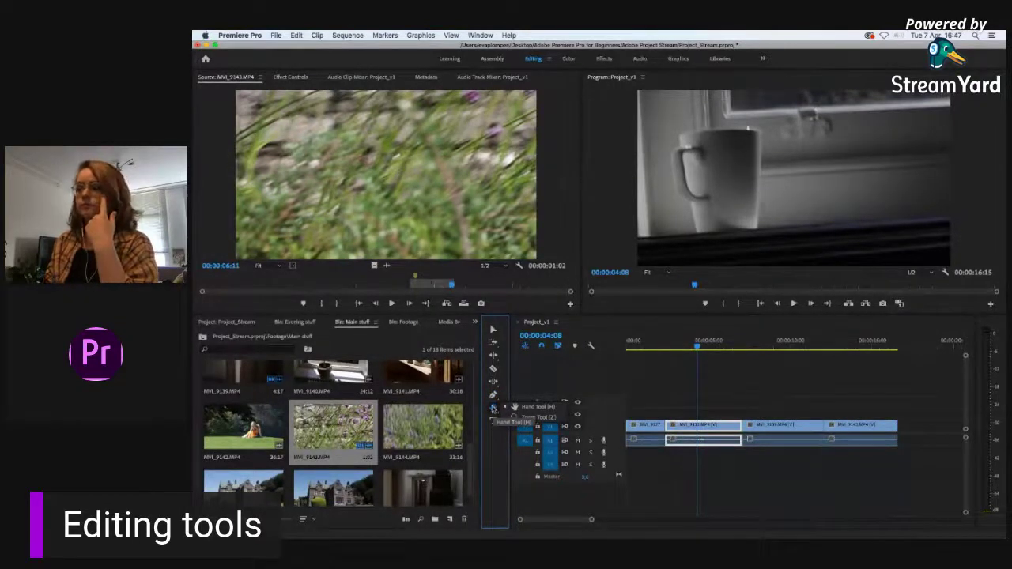
left_click(492, 409)
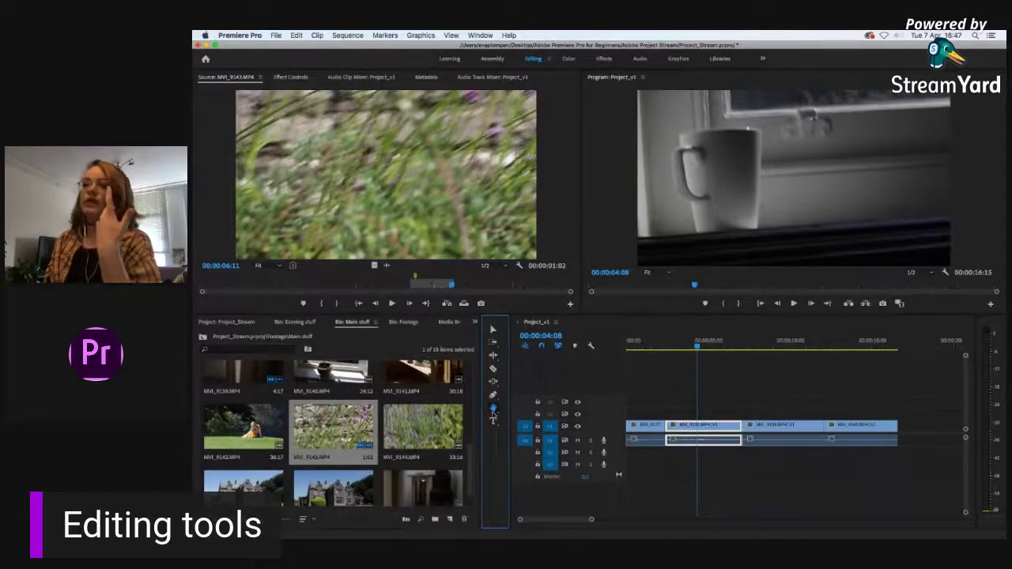
left_click(843, 412)
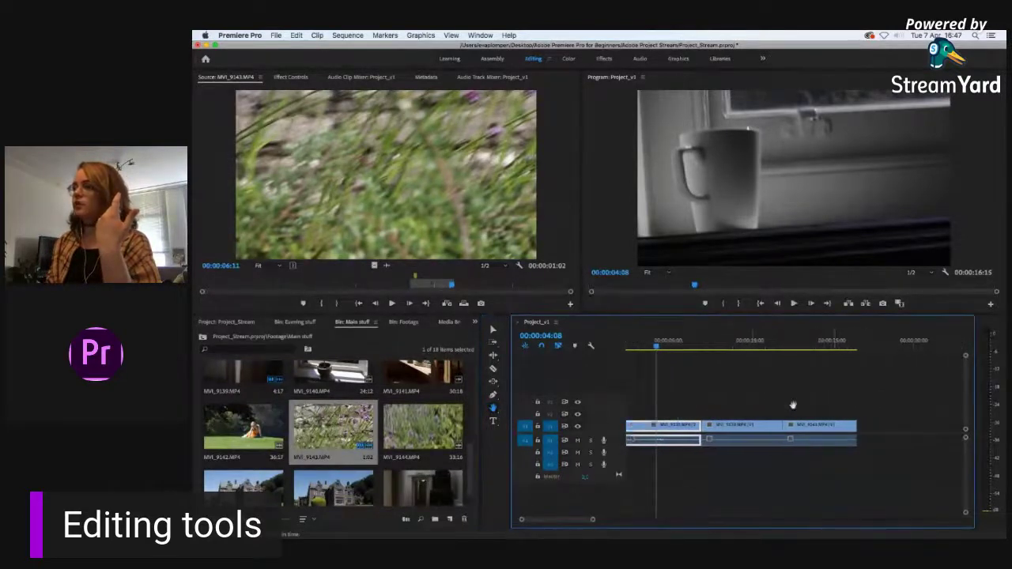
left_click_drag(876, 406, 688, 411)
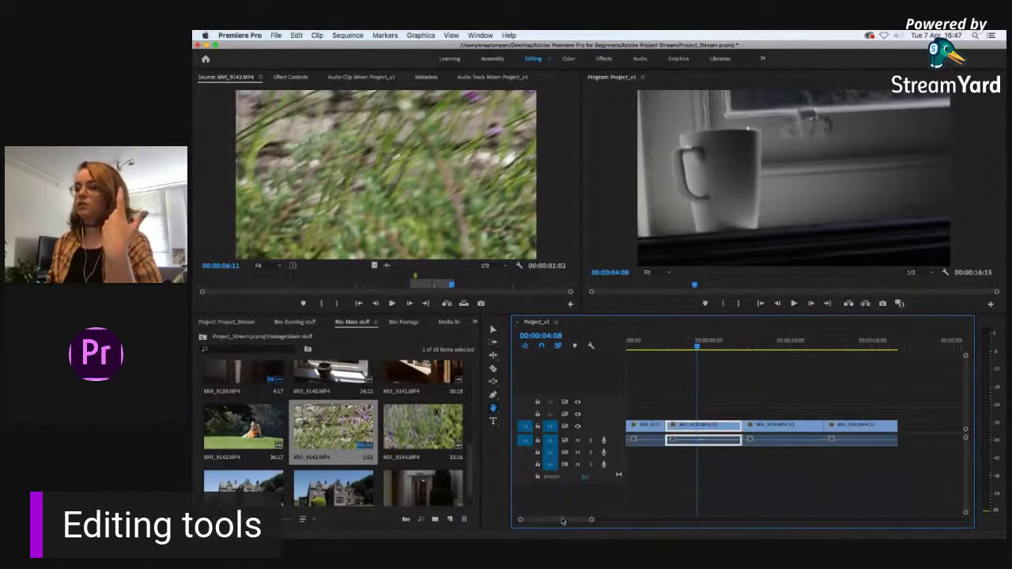
mouse_move(562, 521)
left_mouse_down()
mouse_move(601, 522)
mouse_move(577, 535)
mouse_move(560, 527)
left_mouse_up()
scroll(695, 467, "right", 4)
scroll(791, 474, "left", 3)
scroll(709, 457, "right", 6)
scroll(688, 466, "left", 6)
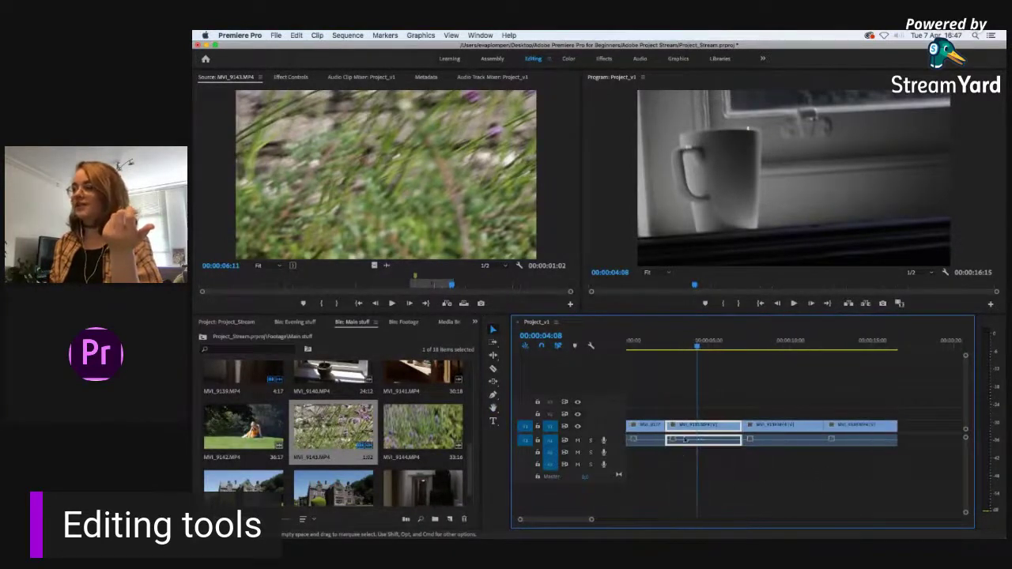
Step: Magnify the timeline with the Zoom tool, zoom back out to the whole sequence, and return to the Selection tool
left_click(493, 408)
left_click(536, 422)
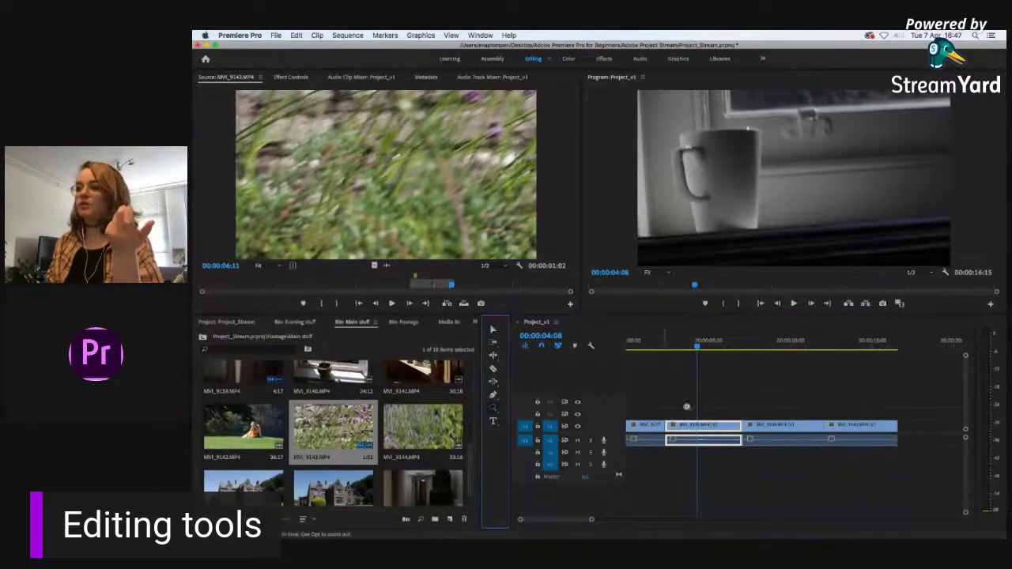
left_click(676, 409)
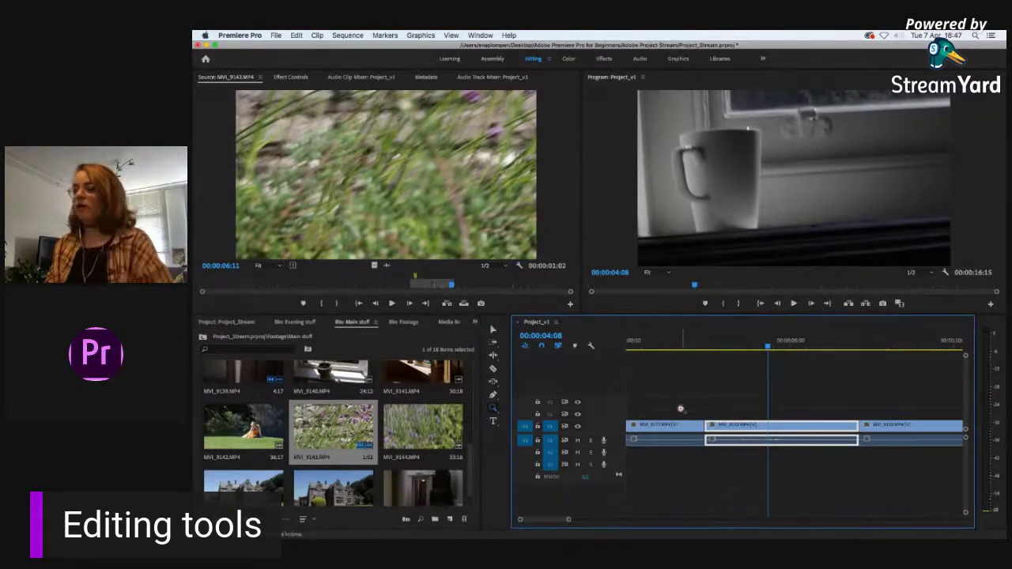
left_click(678, 406)
left_click(677, 409)
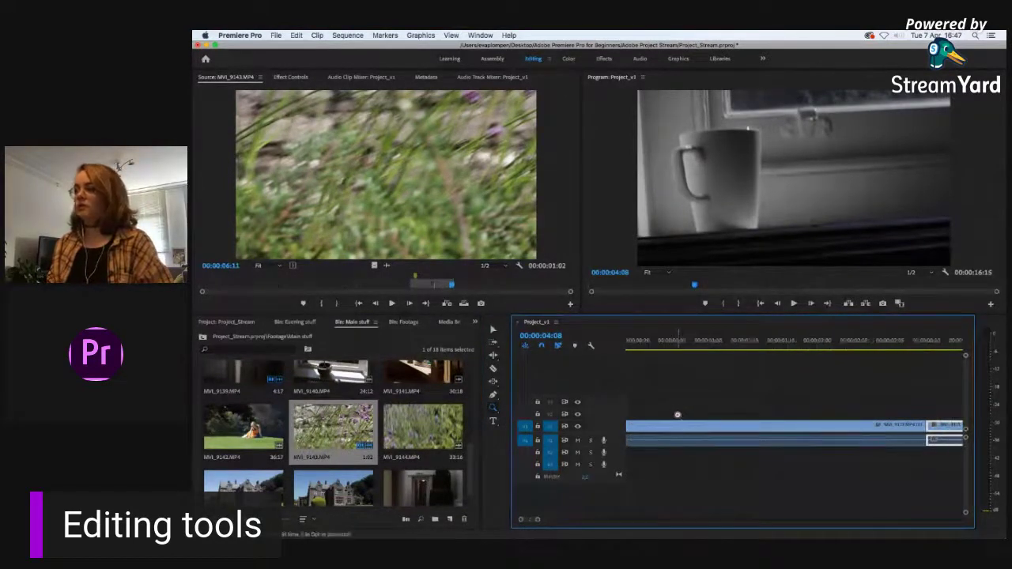
left_click(676, 411, "alt")
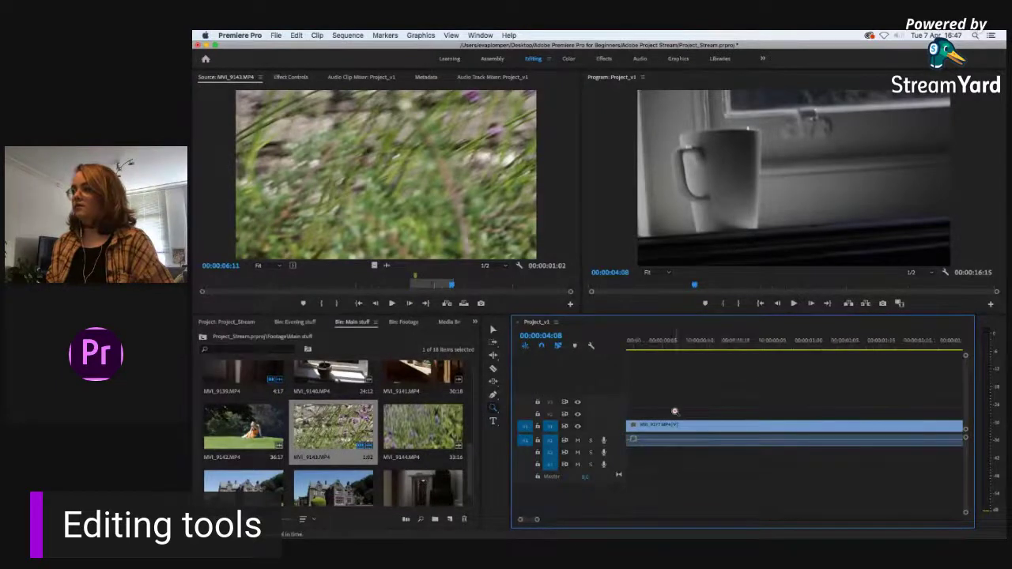
left_click(675, 411, "alt")
left_click(686, 411, "alt")
left_click(711, 406, "alt")
left_click(712, 406, "alt")
key("v")
left_click_drag(606, 519, 600, 520)
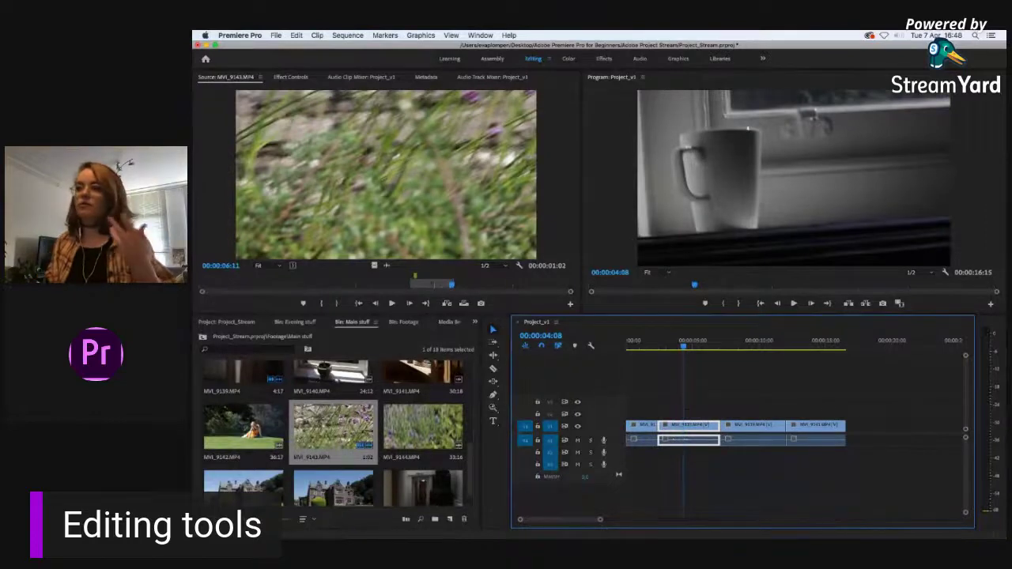
Step: Inspect the horizontal and vertical variants of the Type tool and return to the Selection tool
left_click(493, 423)
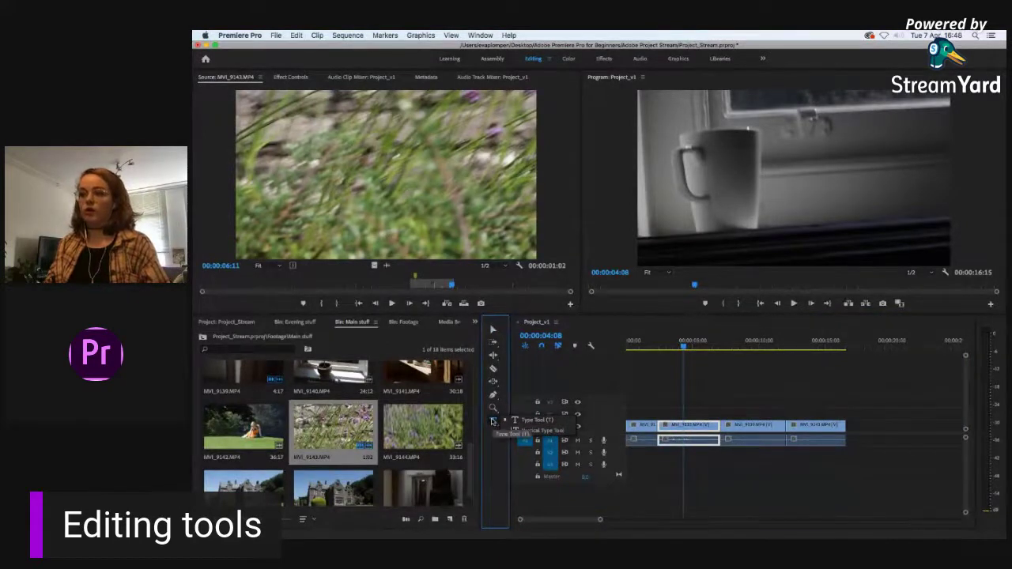
left_click(494, 424)
left_click(493, 424)
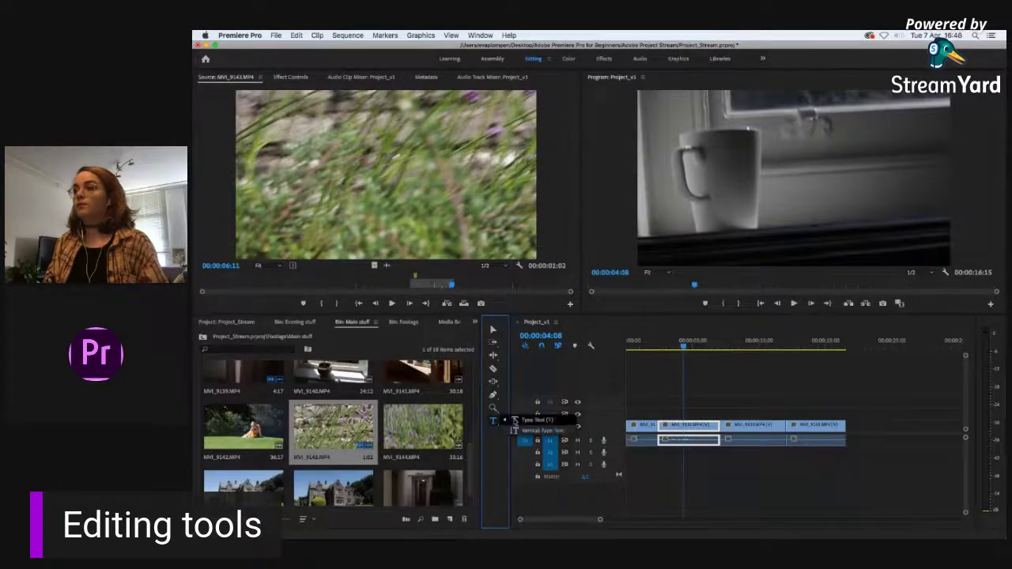
left_click(496, 458)
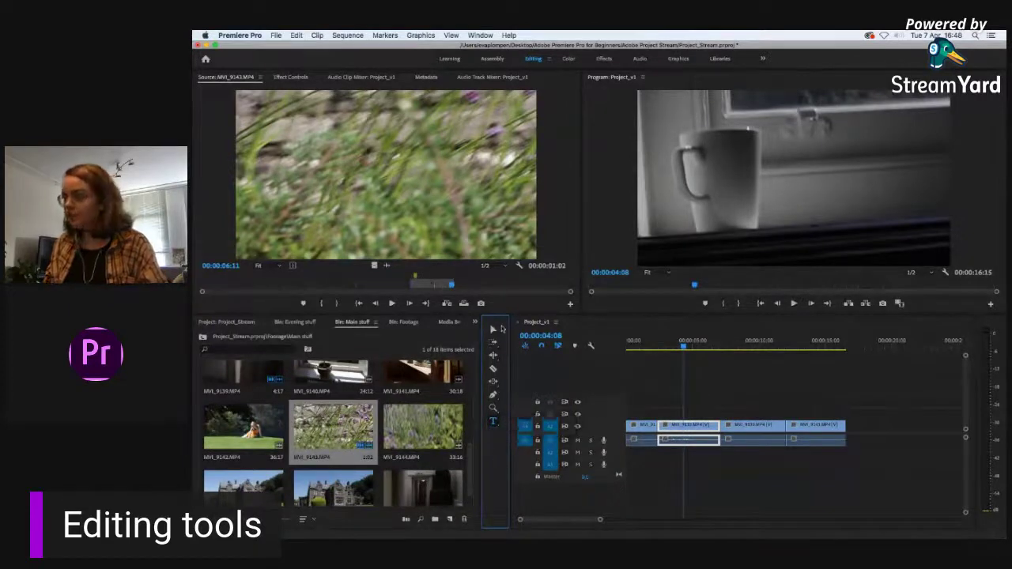
left_click(493, 329)
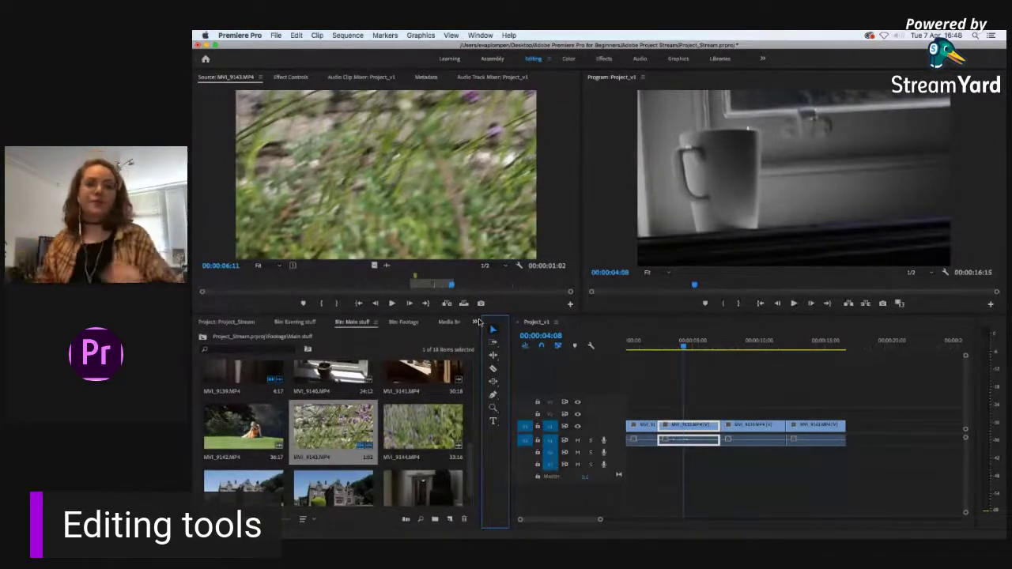
Step: Deselect the clip, play the sequence through the cut between the second and third clips, and park the playhead just before that cut
left_click(674, 370)
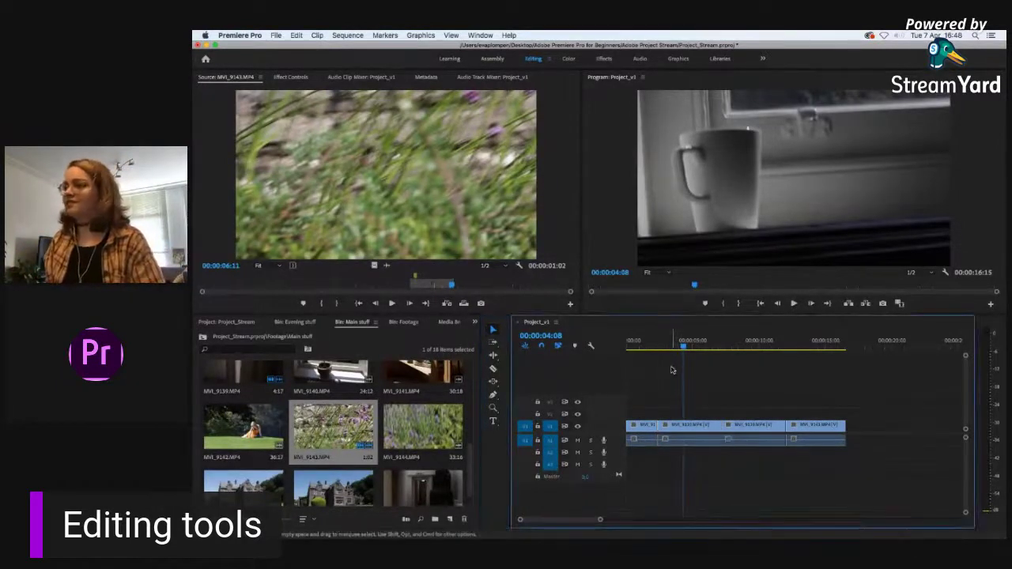
left_click(655, 346)
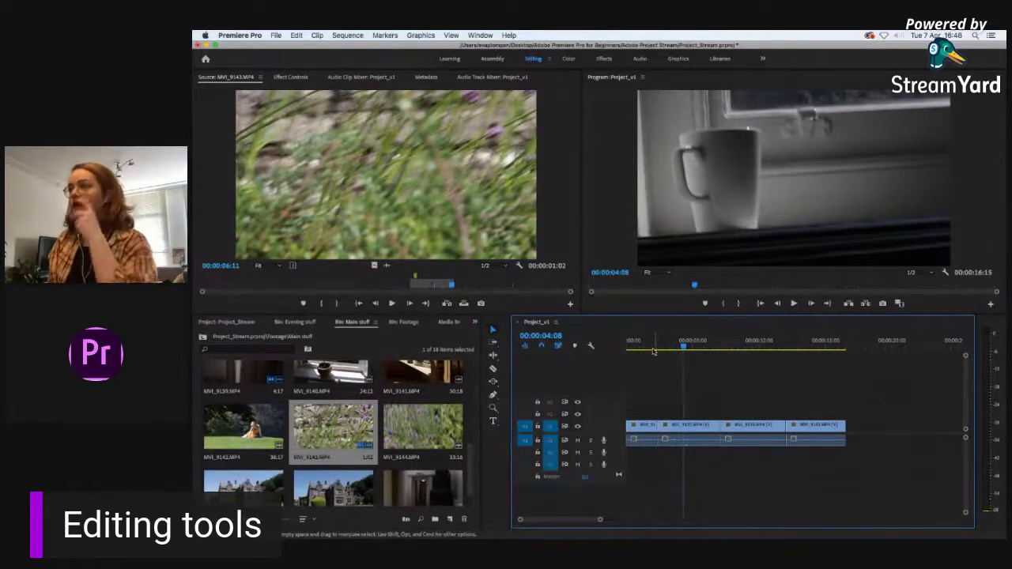
mouse_move(654, 345)
left_mouse_down()
mouse_move(670, 369)
mouse_move(632, 365)
mouse_move(655, 355)
left_mouse_up()
key("space")
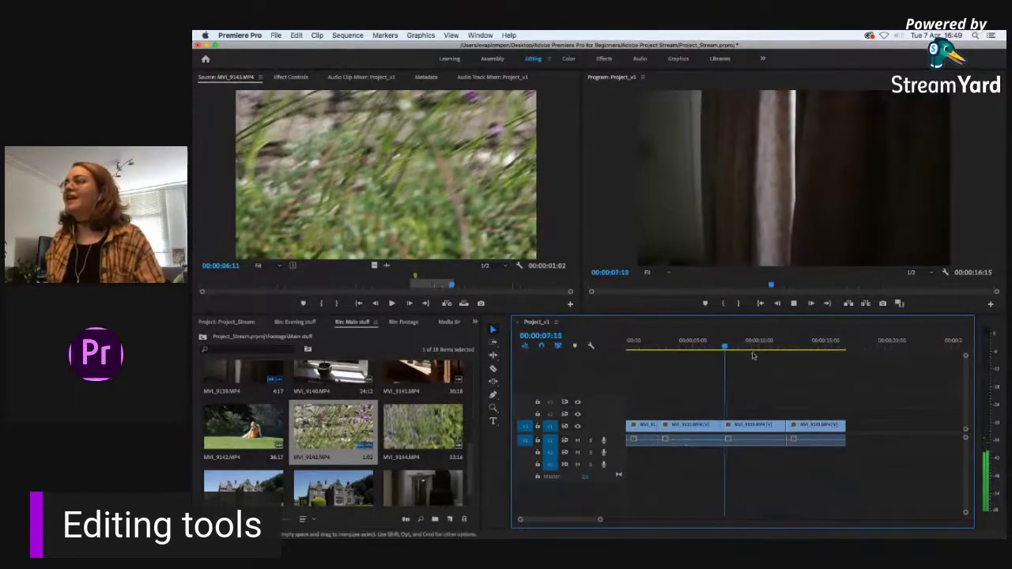
left_click(716, 348)
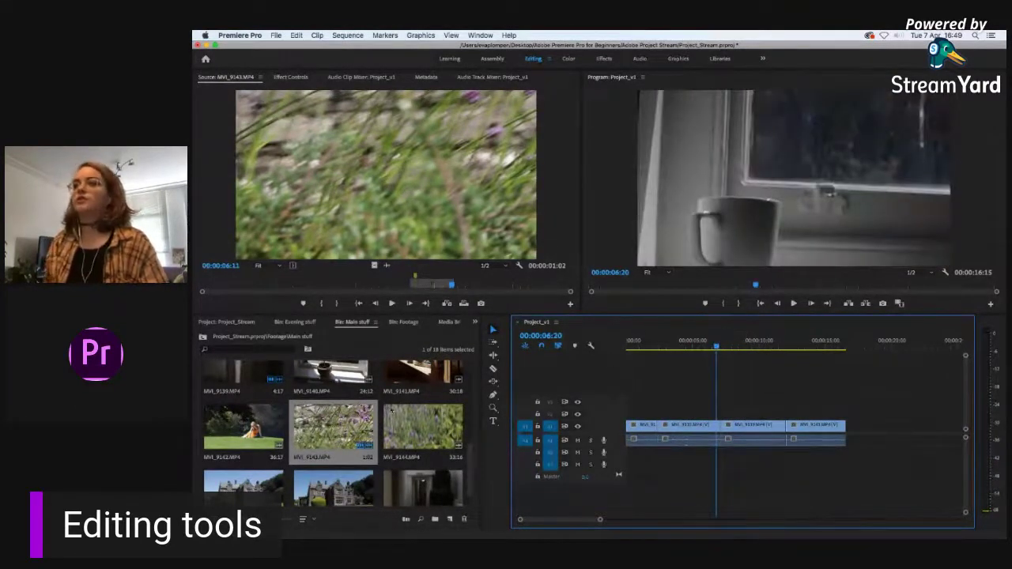
Step: Bring up the available effects and expand the Dissolve group of the video transitions
left_click(475, 323)
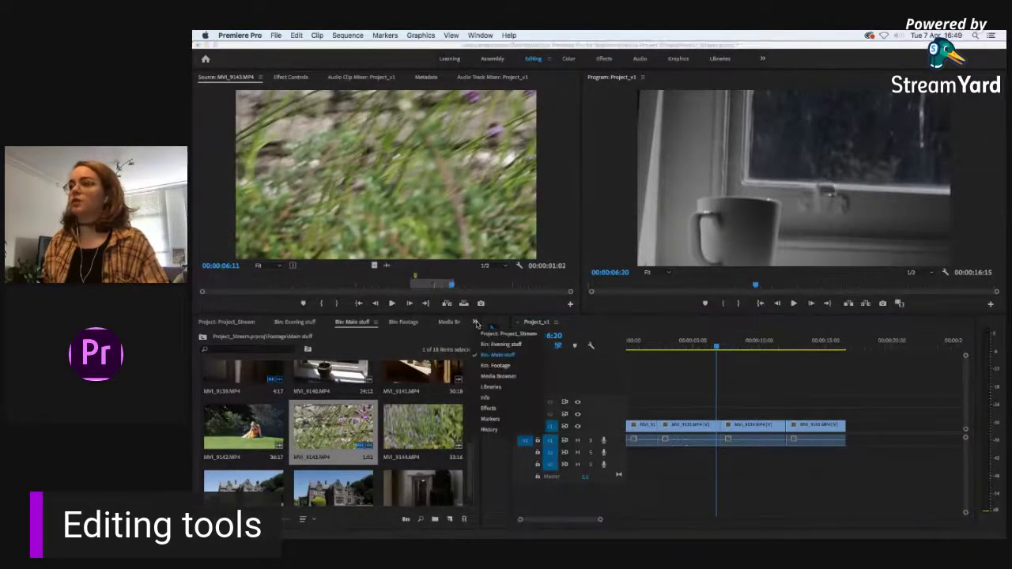
left_click(490, 408)
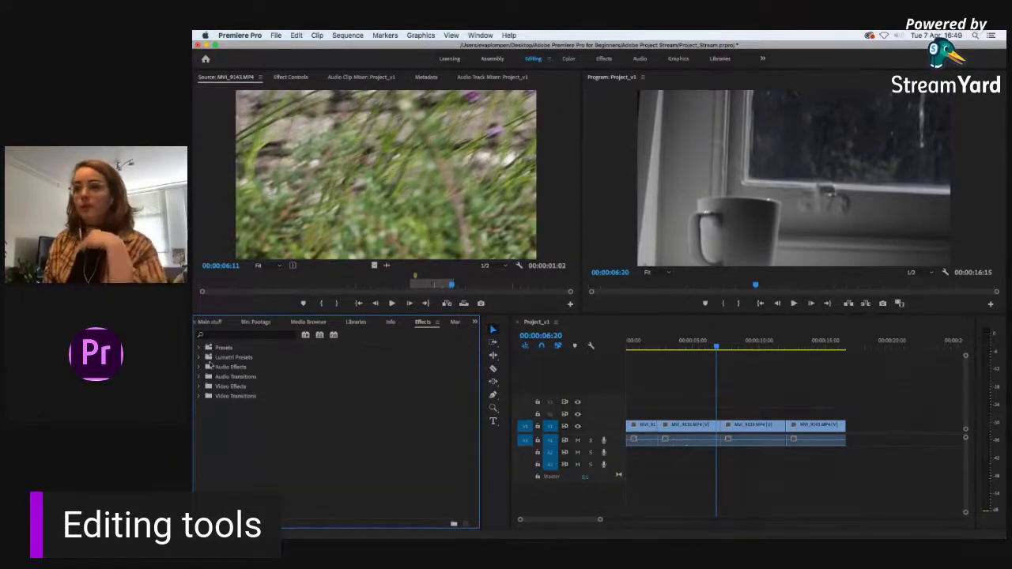
left_click(207, 397)
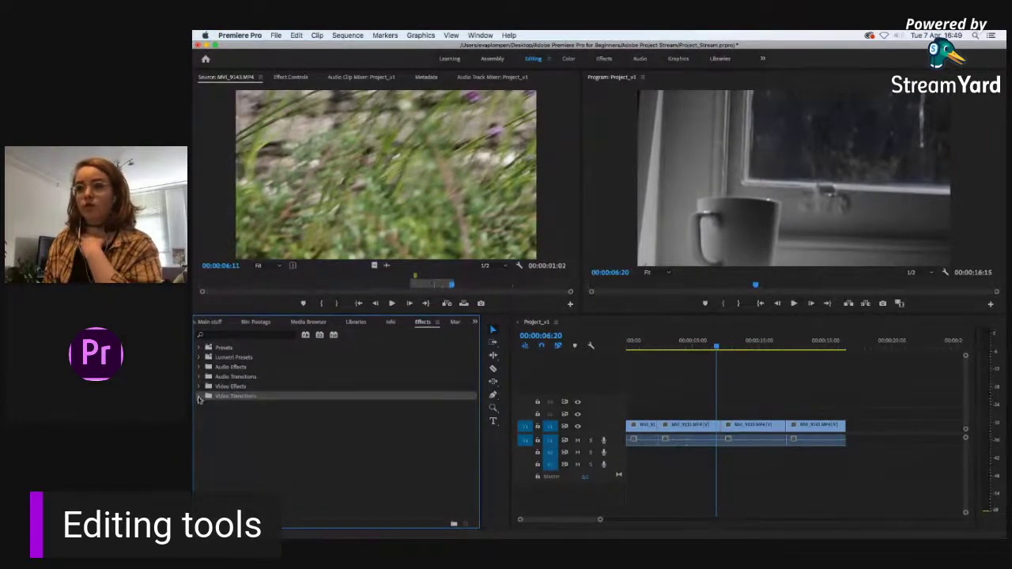
left_click(198, 396)
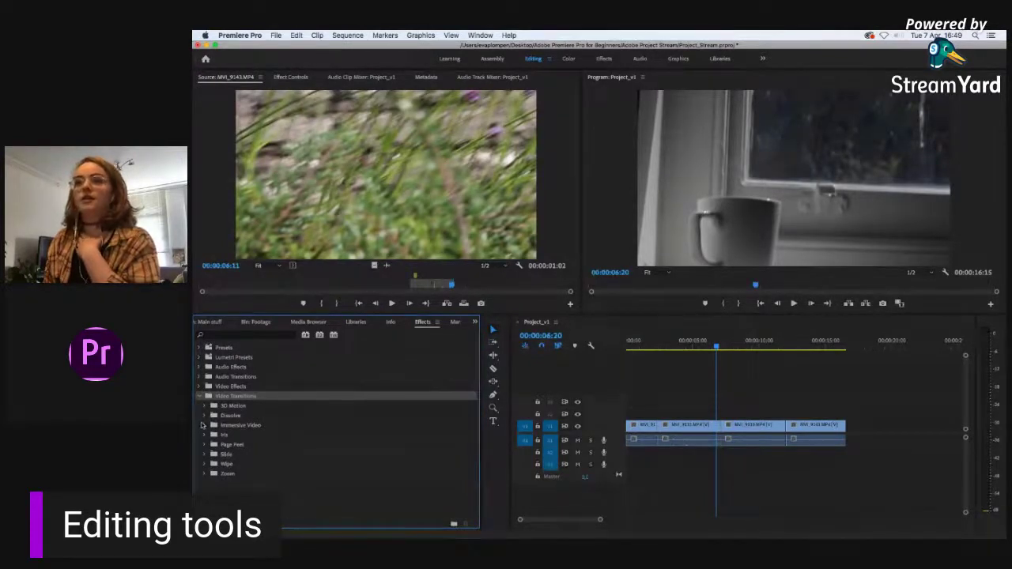
left_click(204, 418)
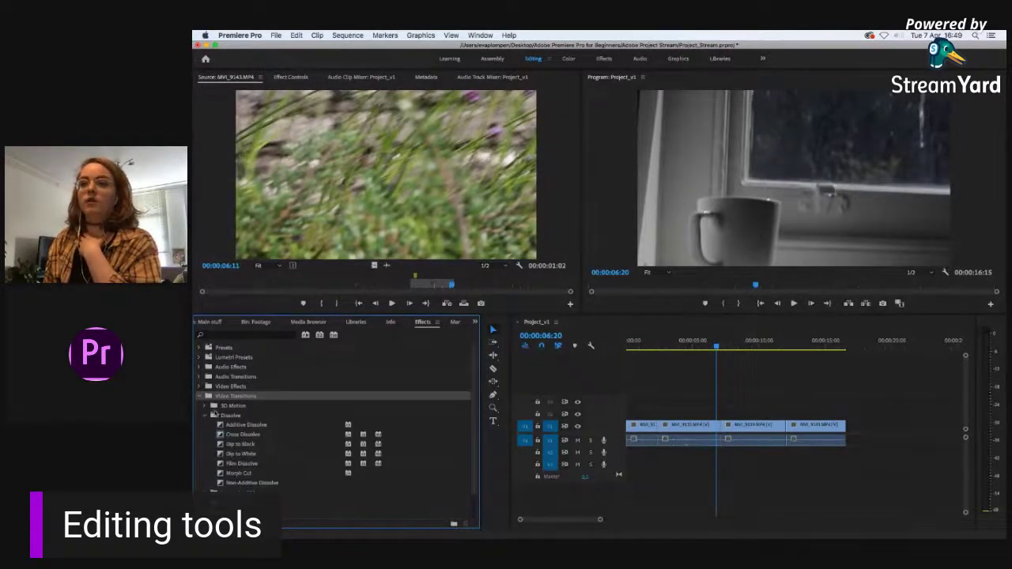
left_click(212, 415)
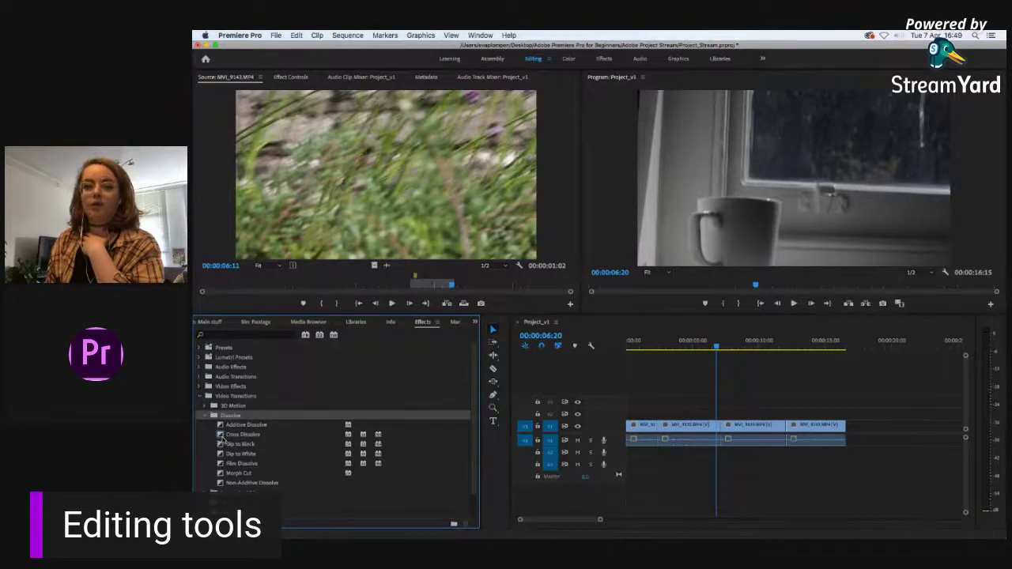
Step: Apply a Cross Dissolve at the cut between the second and third clips and play it back
left_click_drag(221, 436, 725, 433)
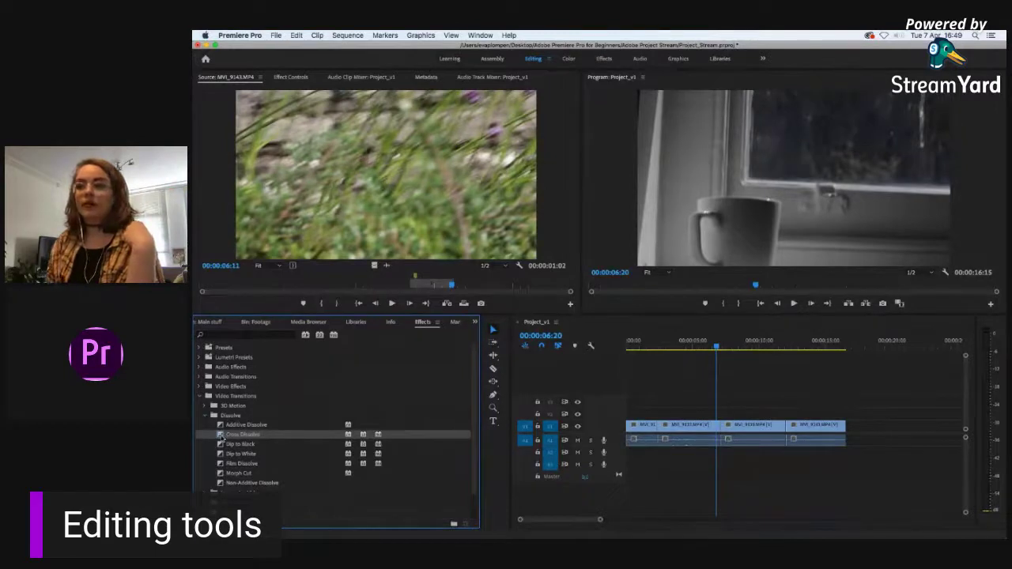
left_click_drag(220, 435, 719, 391)
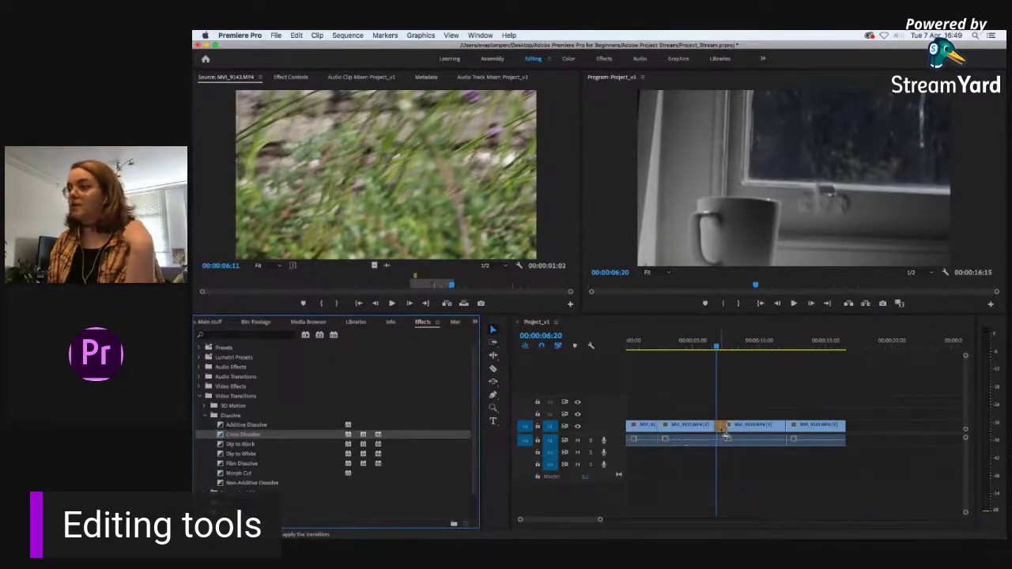
left_click_drag(723, 433, 725, 434)
left_click(716, 348)
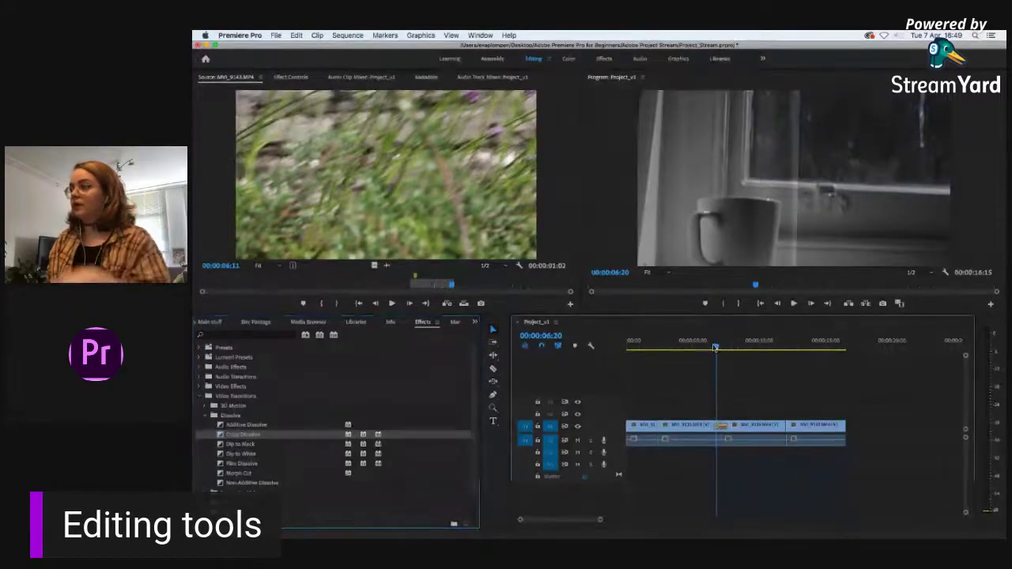
key("space")
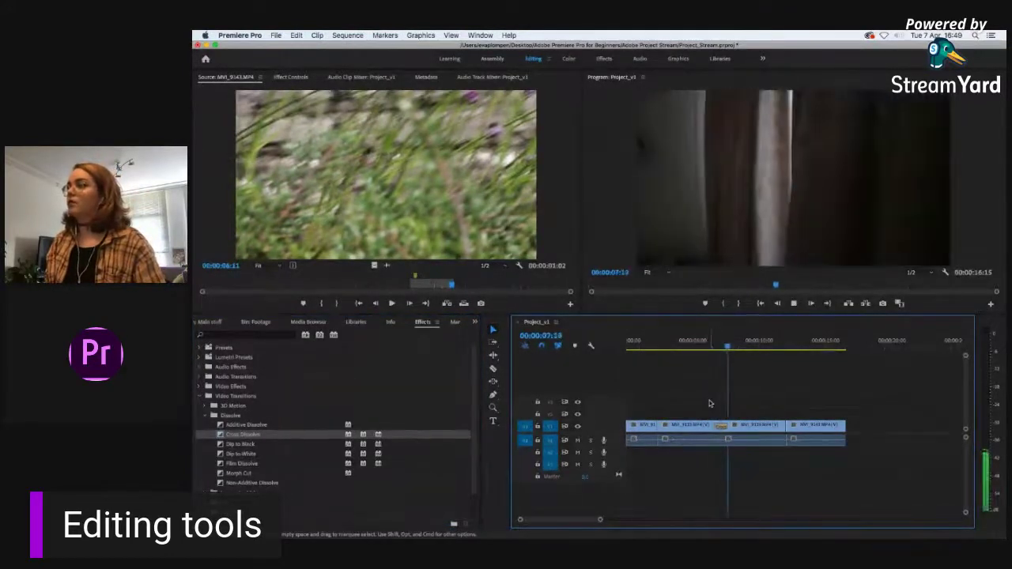
key("space")
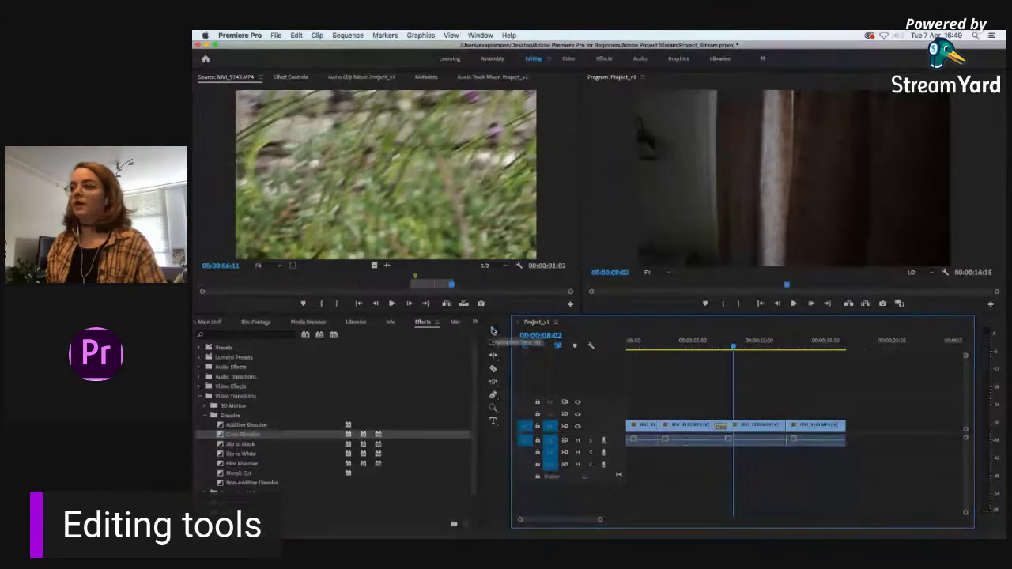
Step: Lengthen the Cross Dissolve between the second and third clips and play it back
left_click(491, 330)
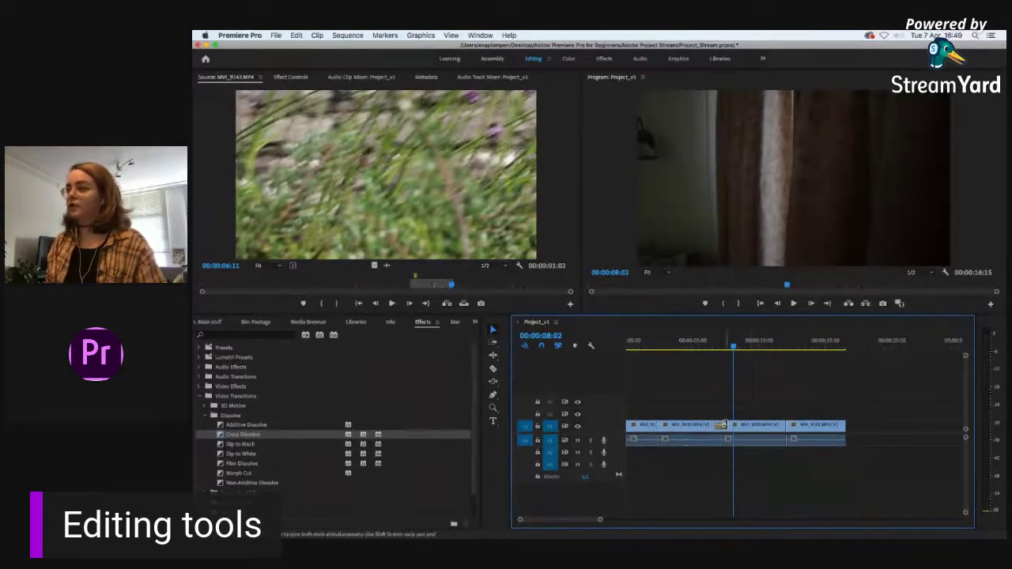
left_click_drag(720, 425, 732, 426)
left_click_drag(715, 347, 704, 347)
key("space")
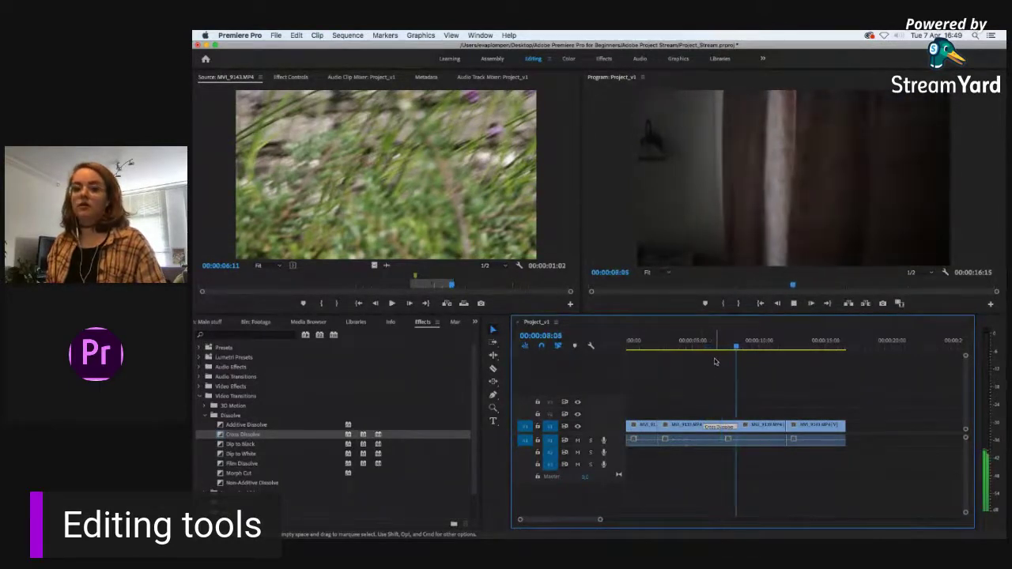
key("space")
left_click(717, 347)
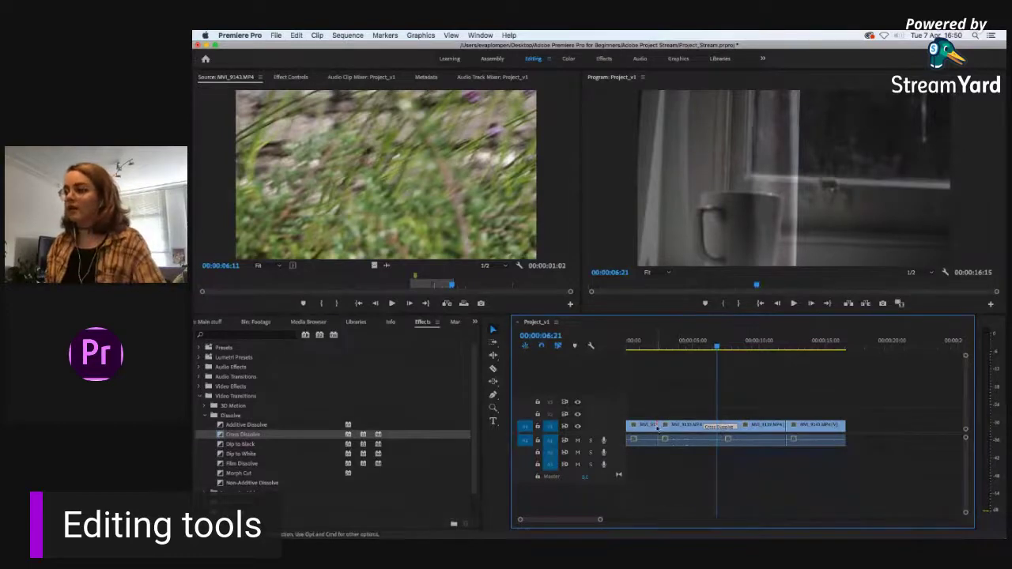
Step: Try to apply the default transition at the cut between the first and second clips
right_click(653, 425)
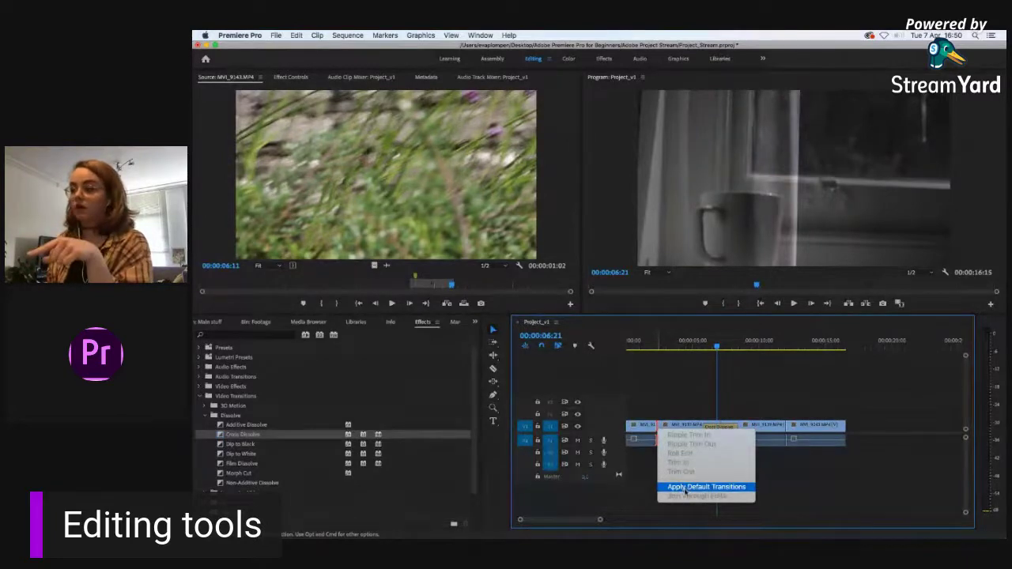
left_click(684, 488)
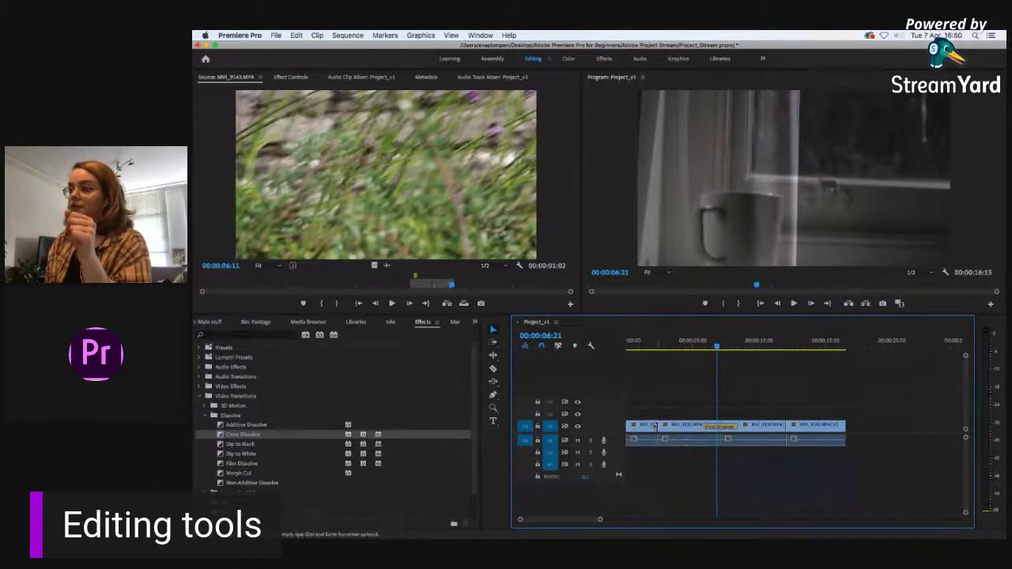
right_click(657, 427)
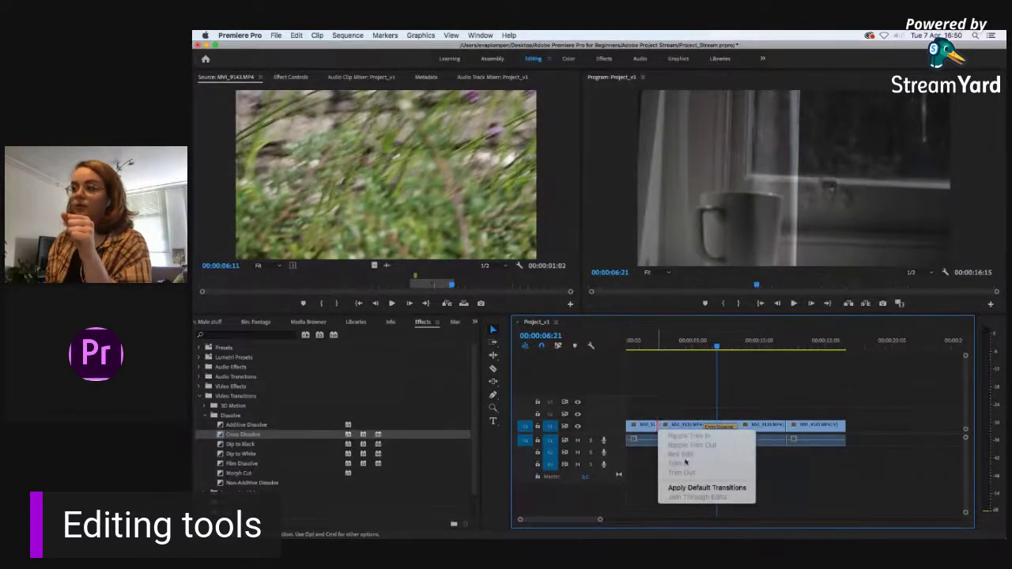
left_click(689, 489)
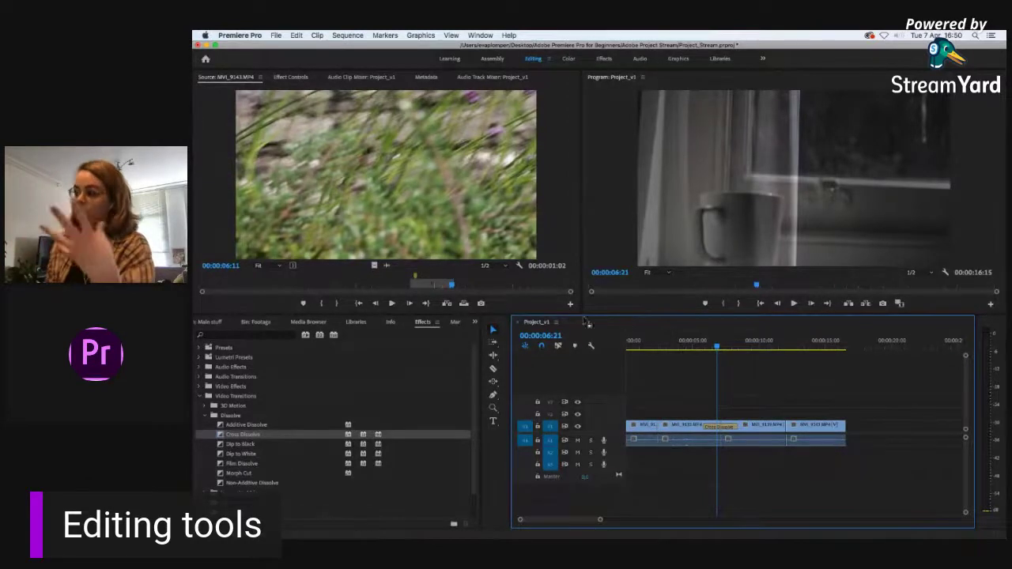
Step: Search the keyboard shortcuts for "tran", widen the Command column to read the transition shortcuts, and leave without changing anything
left_click(240, 35)
left_click(260, 88)
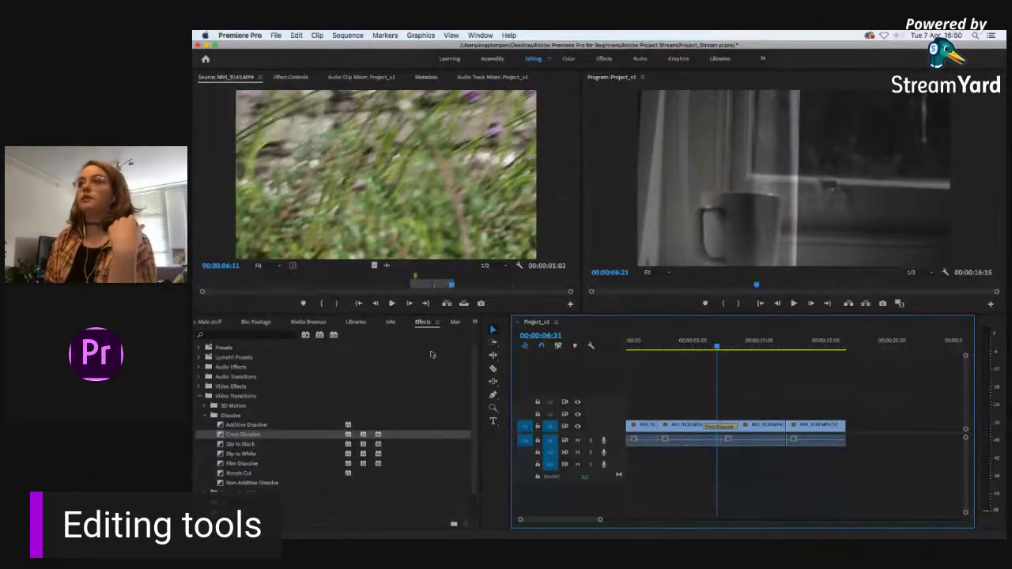
type("tran")
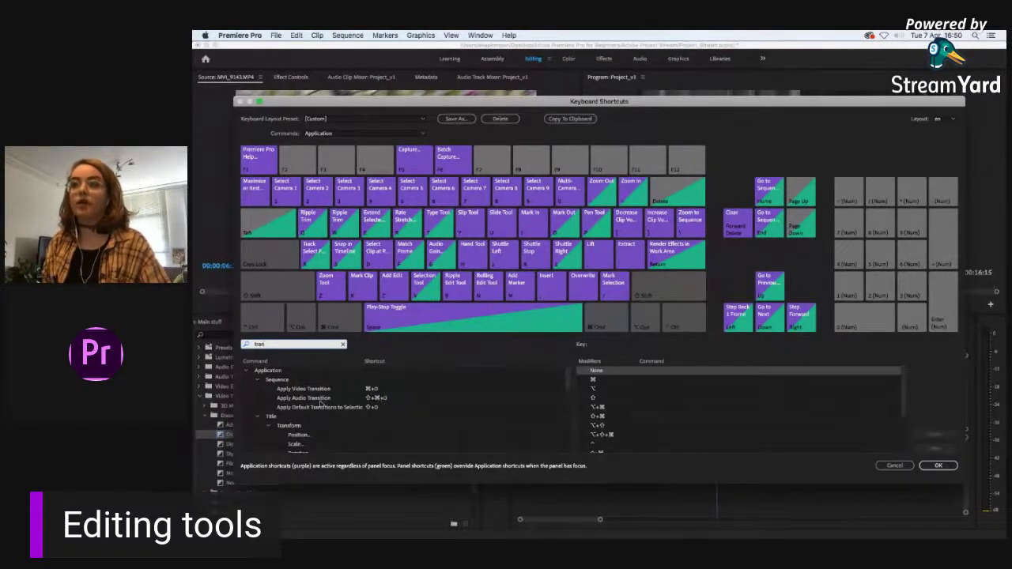
left_click_drag(360, 361, 405, 361)
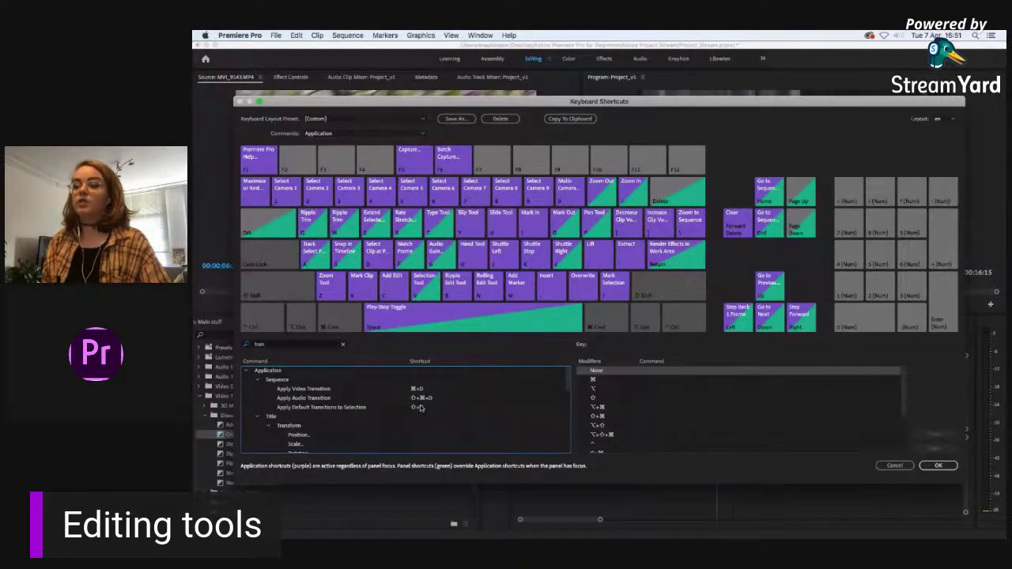
left_click(894, 465)
Step: Apply the default transition at the cut between the third and fourth clips
left_click(691, 342)
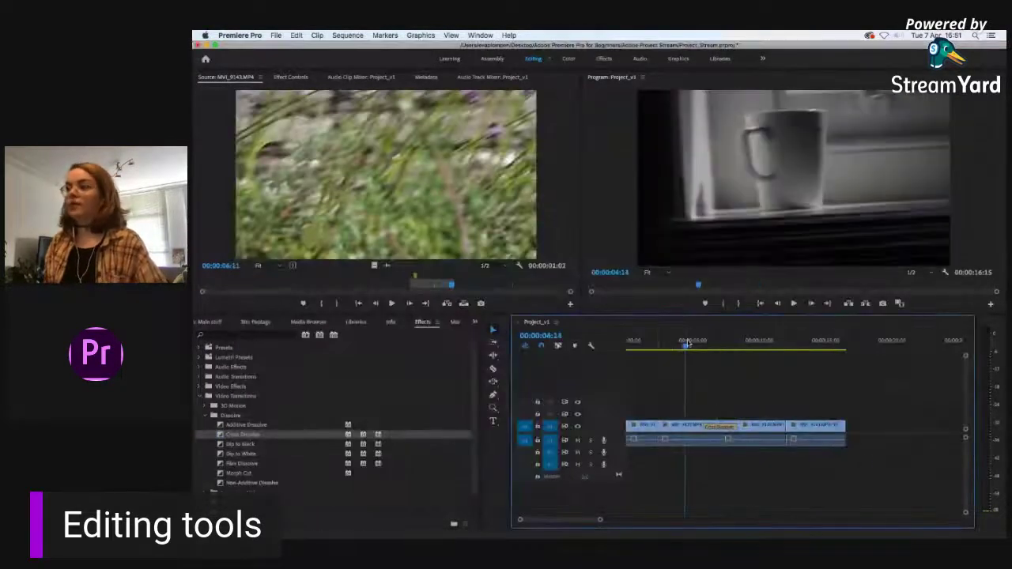
mouse_move(691, 342)
left_mouse_down()
mouse_move(666, 342)
mouse_move(686, 342)
left_mouse_up()
left_click(777, 431)
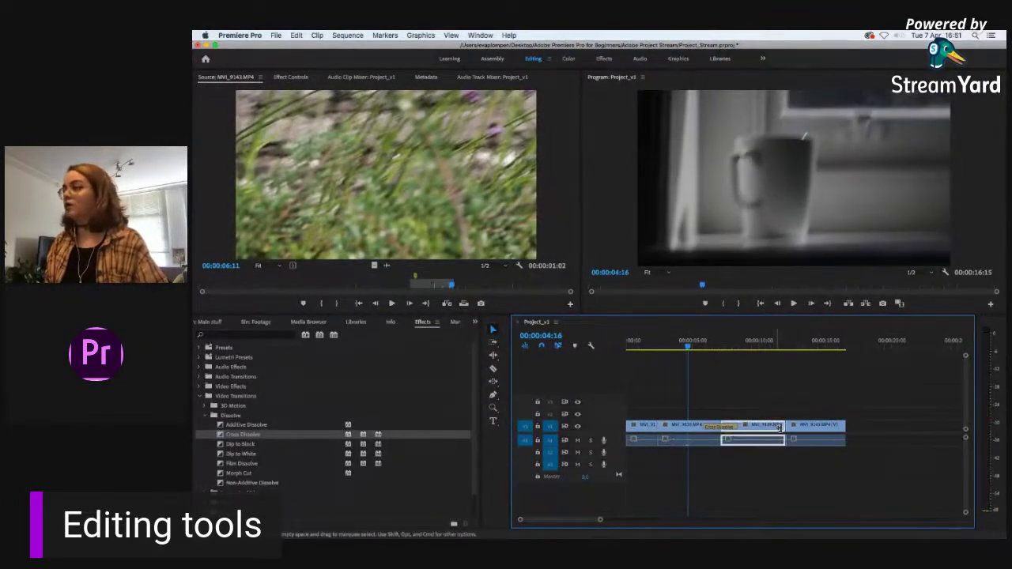
left_click(783, 427)
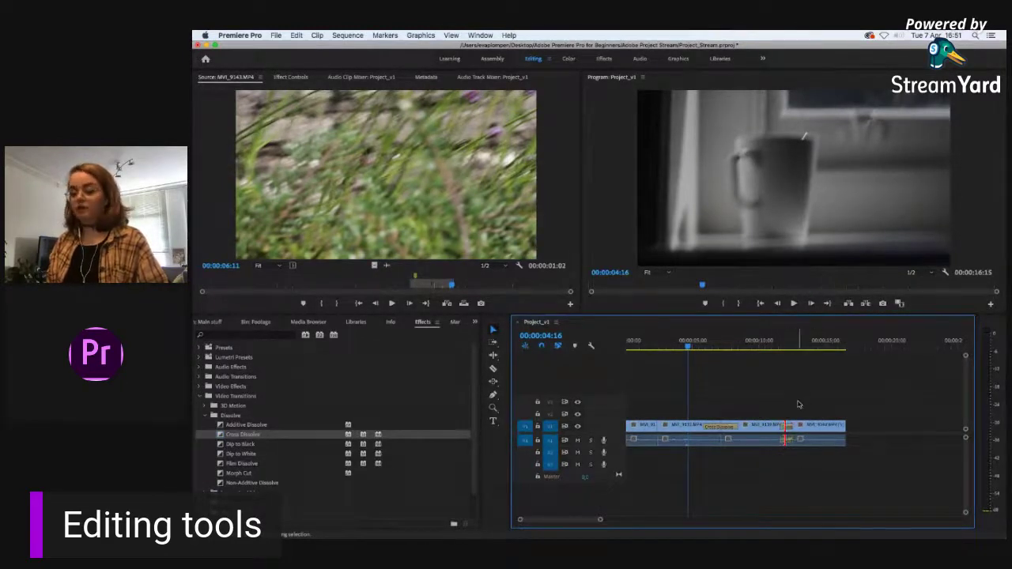
Step: Select all clips in the sequence and apply the default transitions to the whole selection
left_click_drag(631, 404, 884, 457)
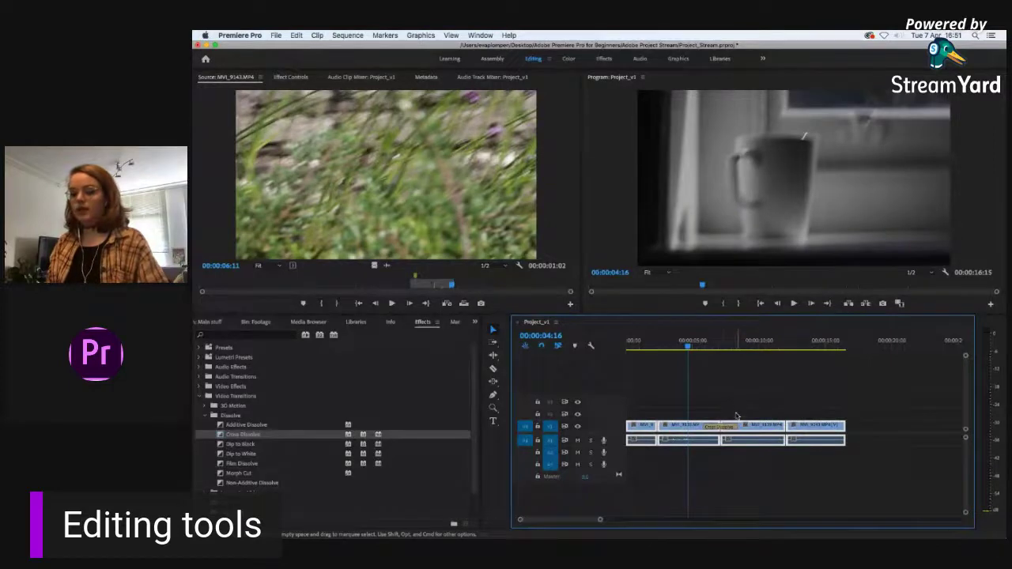
key("shift+d")
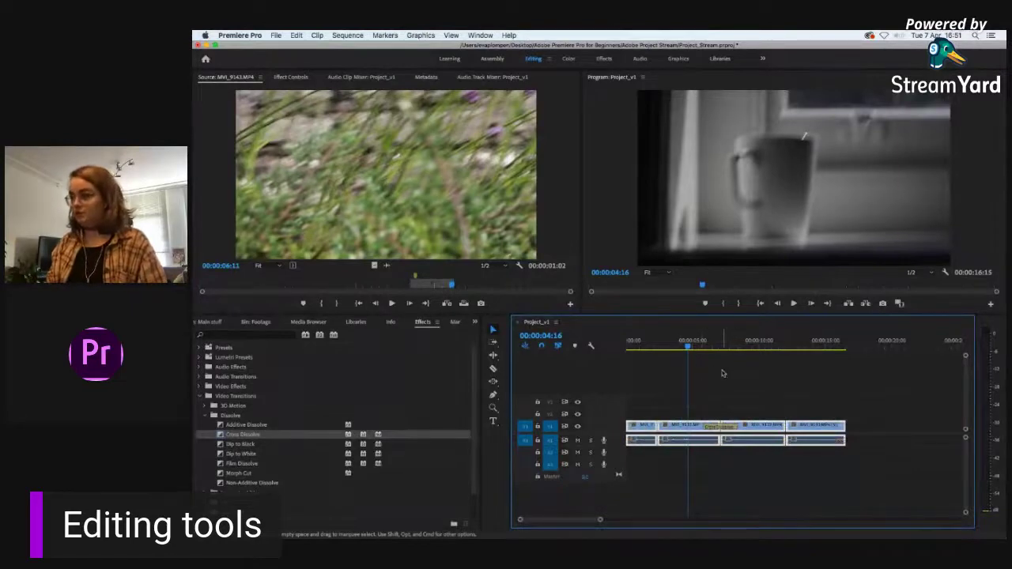
left_click(726, 438)
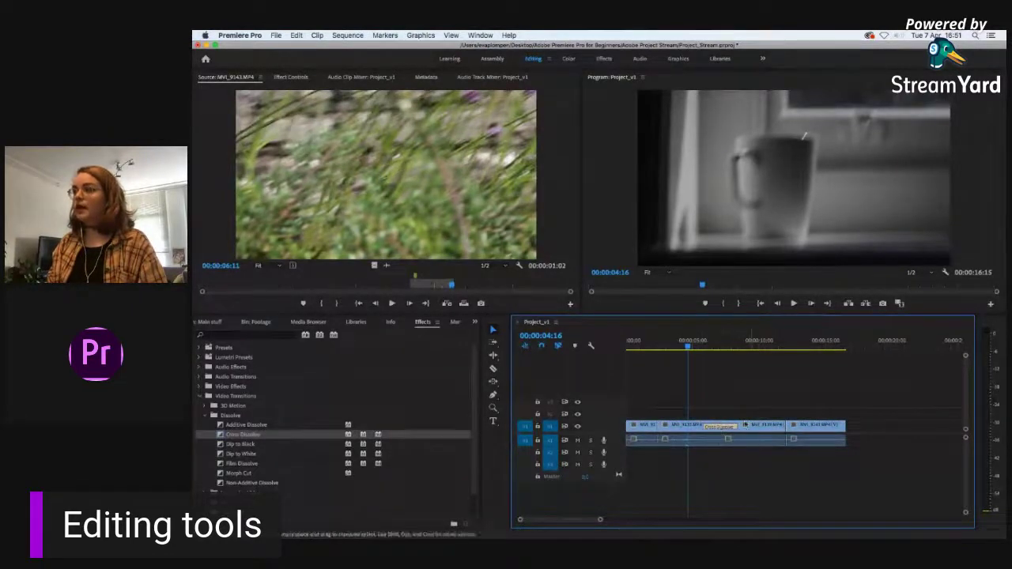
Step: Replace the Cross Dissolve between the second and third clips with Dip to Black and play it back
left_click(712, 342)
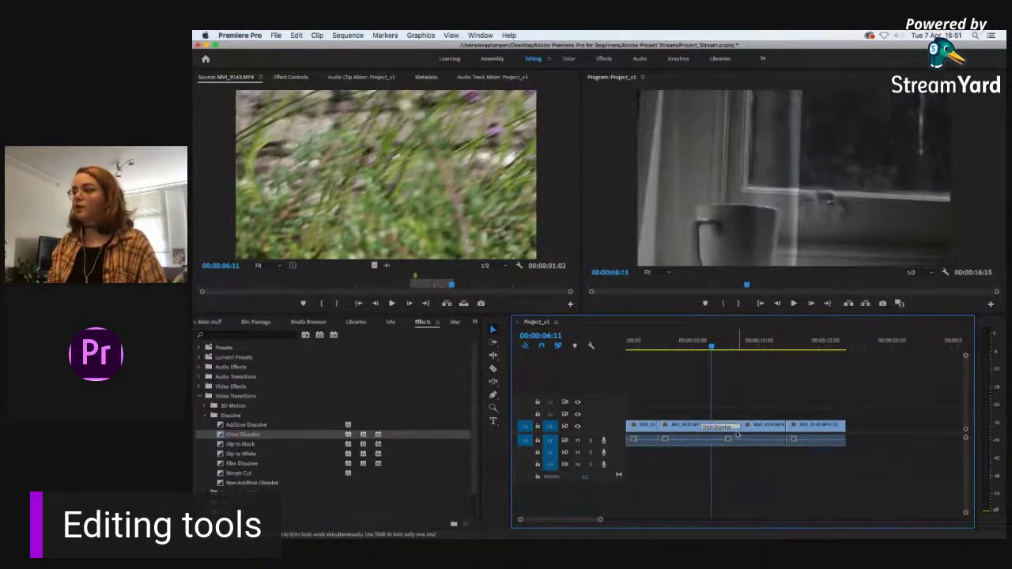
left_click_drag(239, 443, 721, 433)
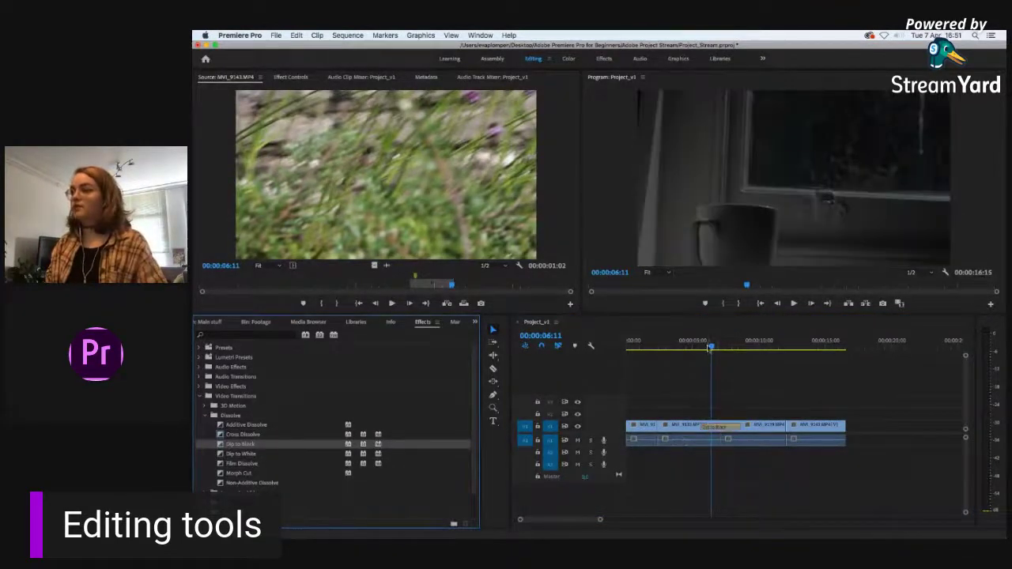
mouse_move(710, 347)
left_mouse_down()
mouse_move(698, 376)
mouse_move(695, 355)
left_mouse_up()
key("space")
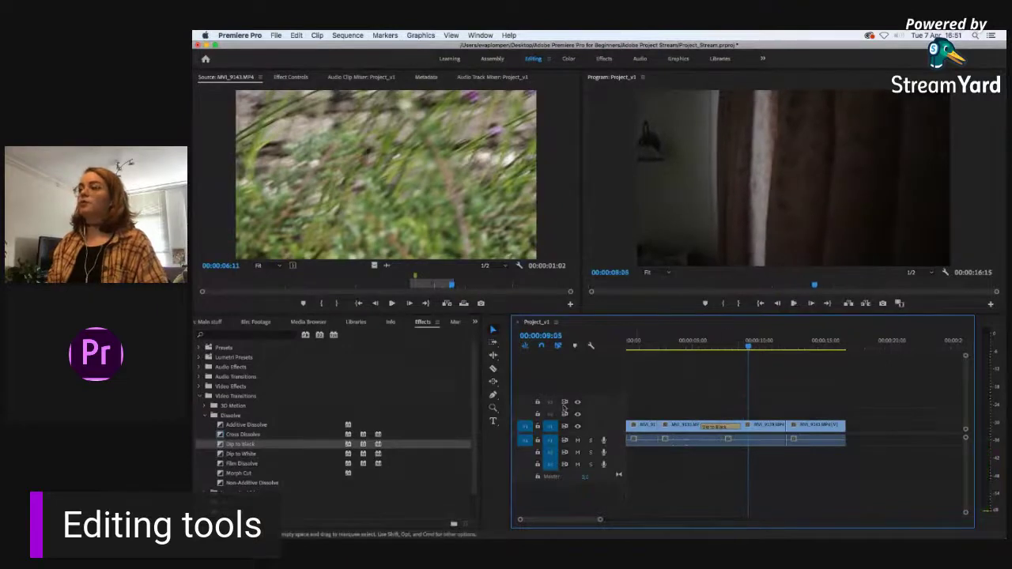
Step: Add a Dip to Black at the end of the last clip and play the sequence's ending and its opening
left_click_drag(230, 444, 846, 428)
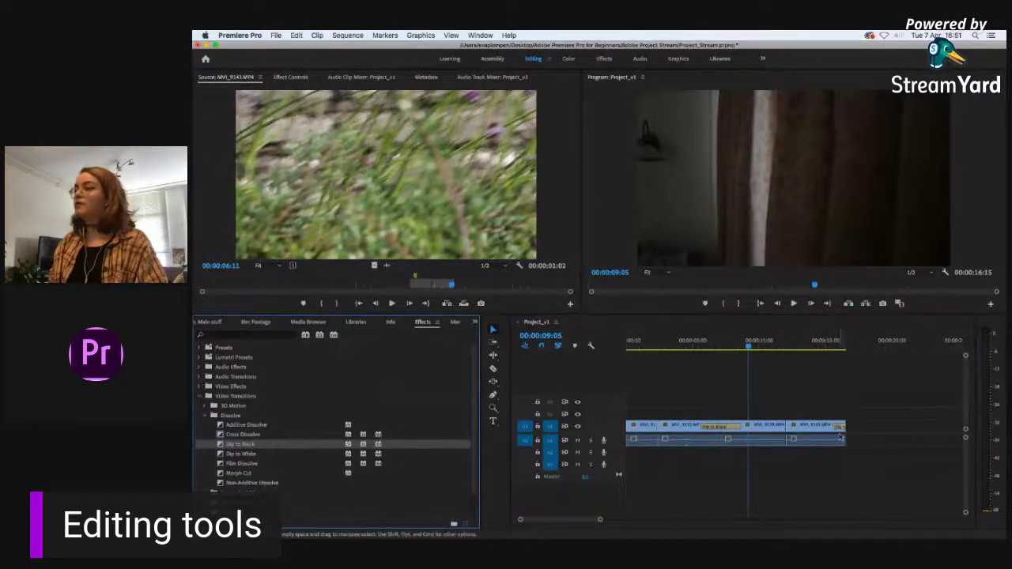
left_click(822, 344)
key("space")
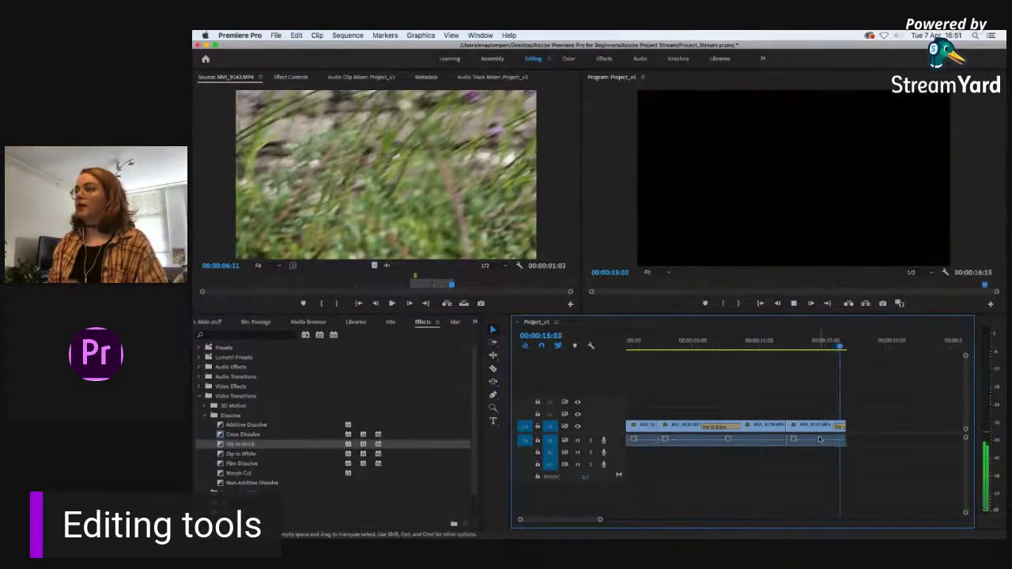
key("Home")
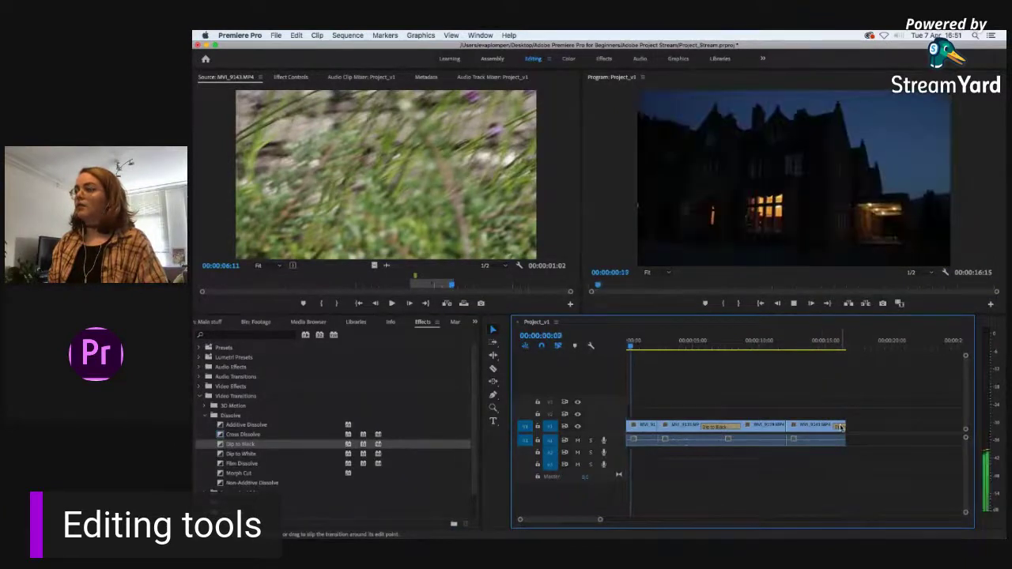
key("space")
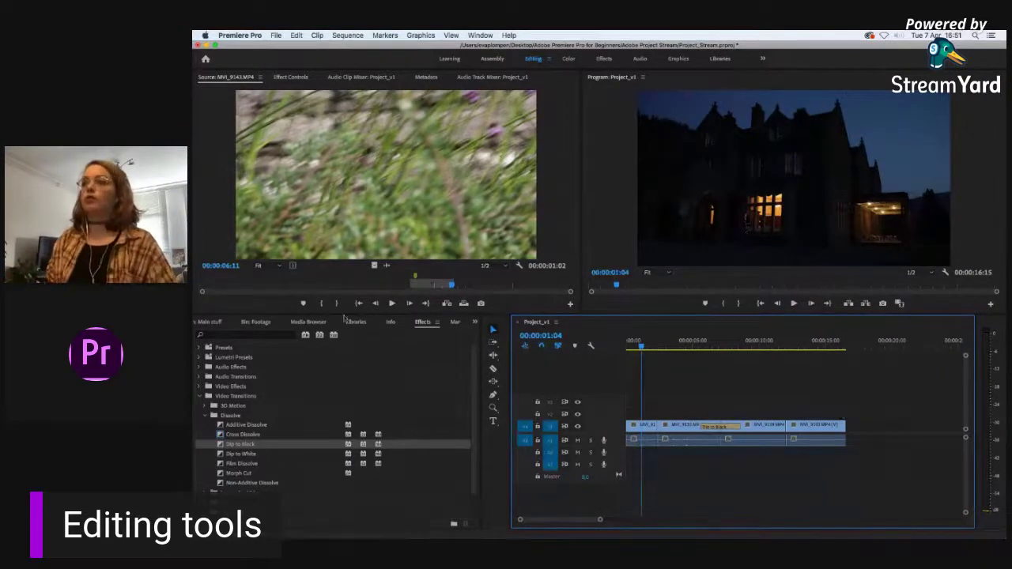
Step: Load MVI_9146.MP4 from the Main stuff bin into the Source monitor and mark its out point at 00:00:06:02
left_click(257, 323)
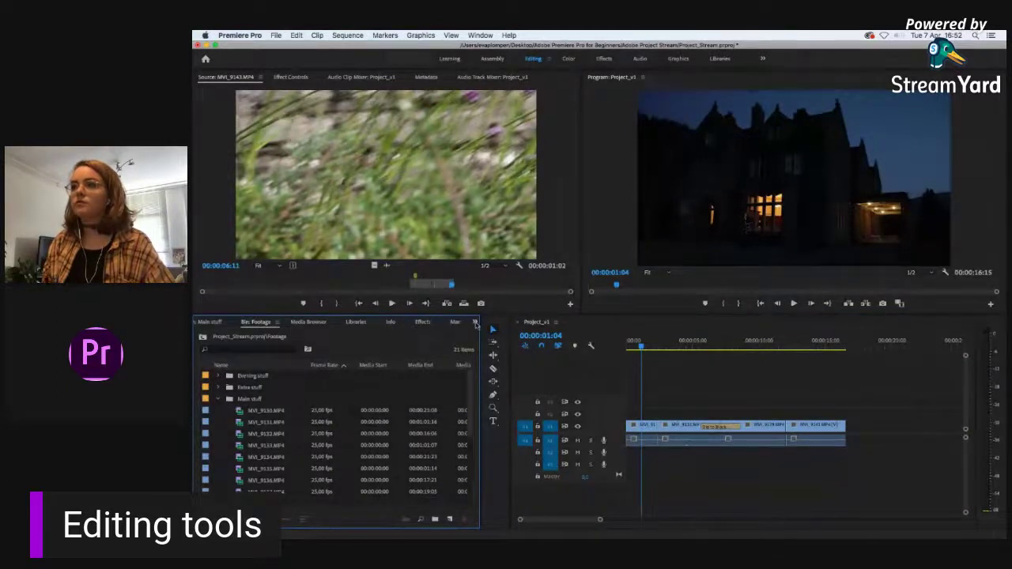
left_click(475, 321)
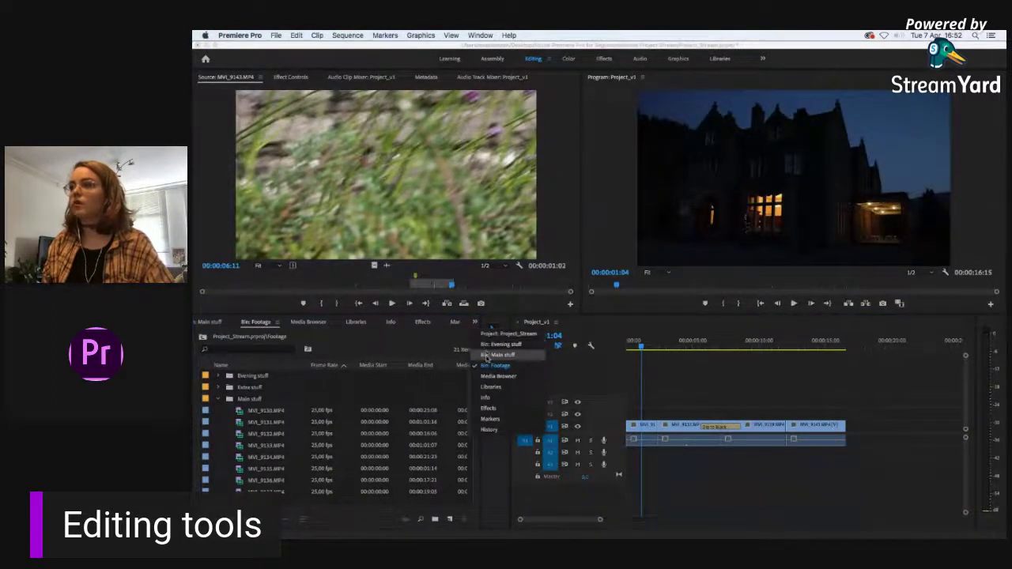
left_click(487, 356)
scroll(412, 471, "down", 2)
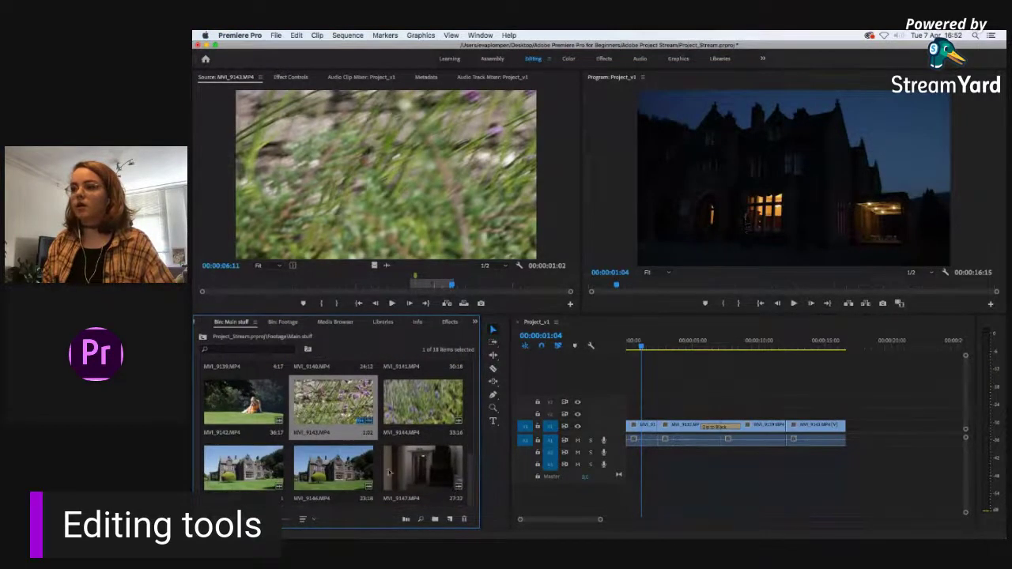
double_click(350, 475)
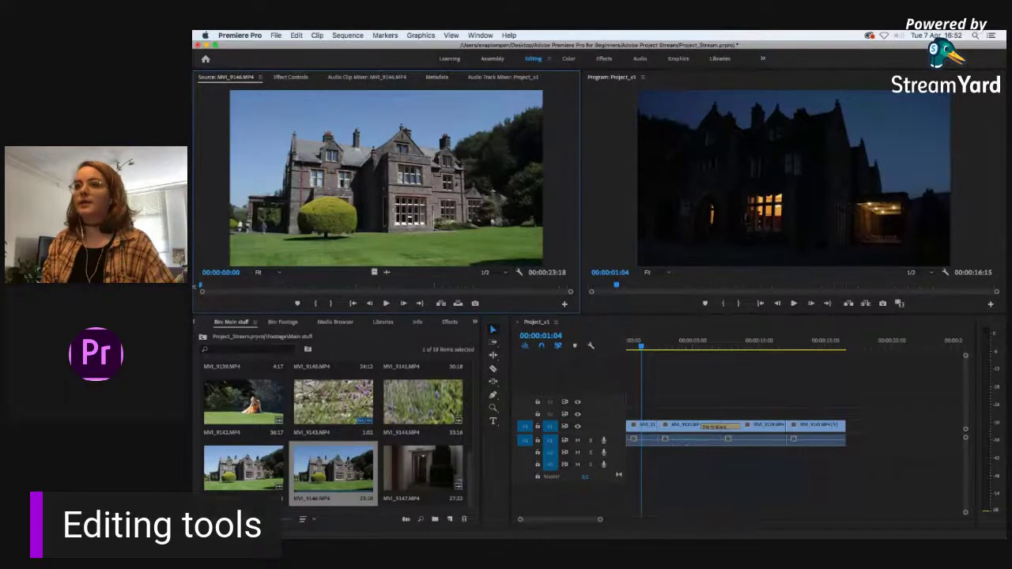
left_click(294, 284)
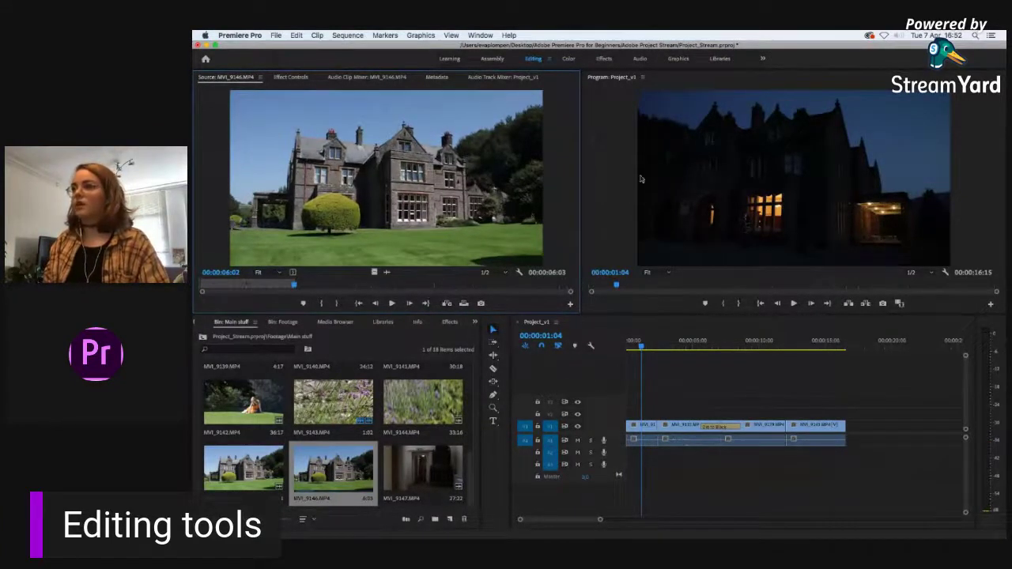
Step: Look up the window shortcuts, switch the focus between the bin, timeline and Program monitor, and move the playhead to the sequence's end
left_click(648, 330)
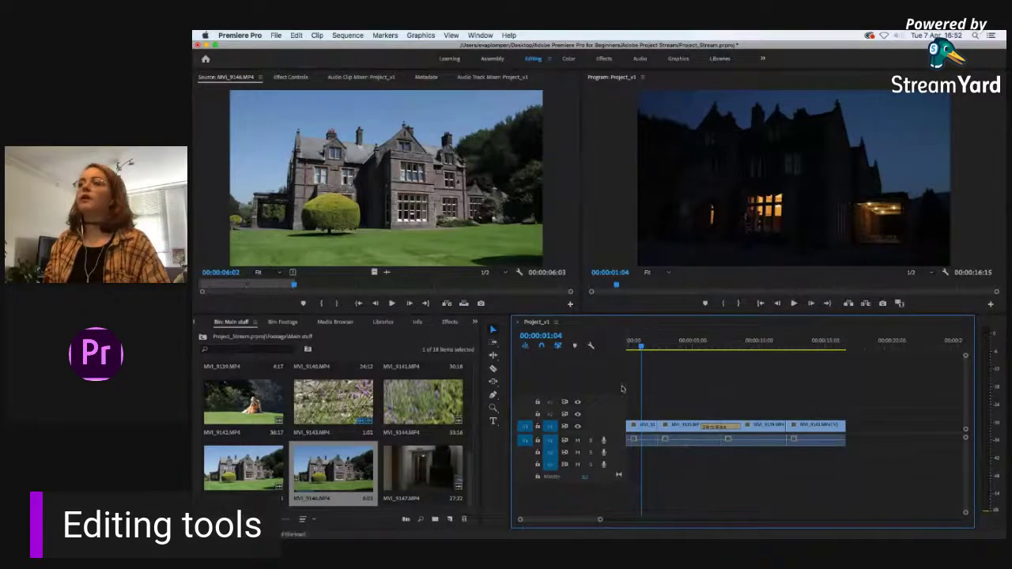
left_click(479, 35)
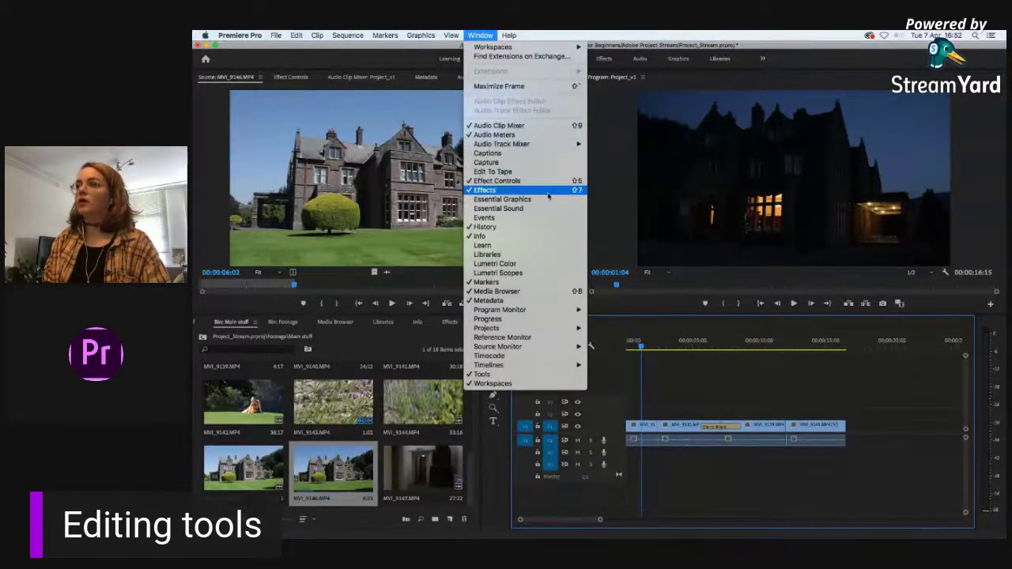
left_click(642, 339)
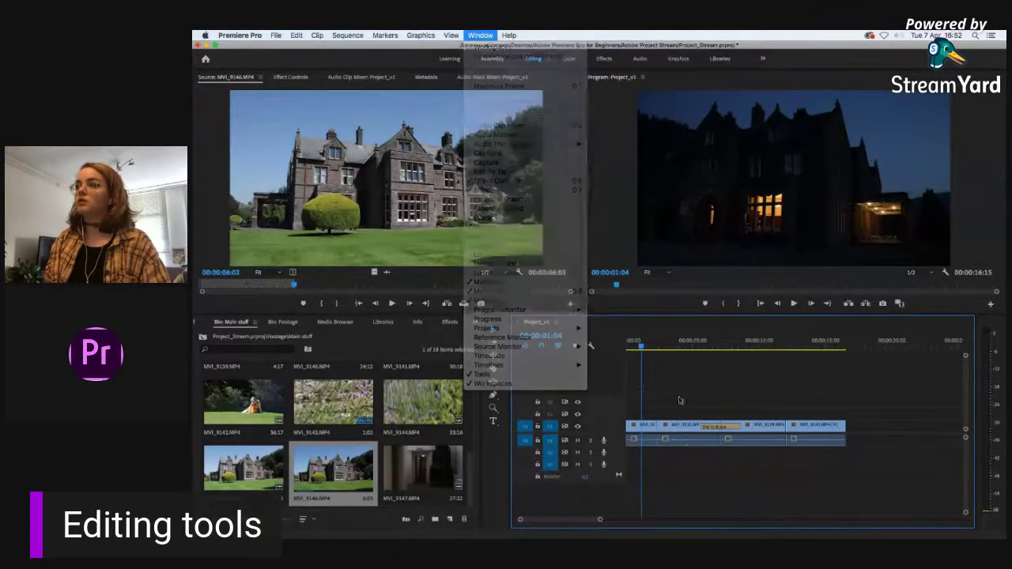
key("shift+1")
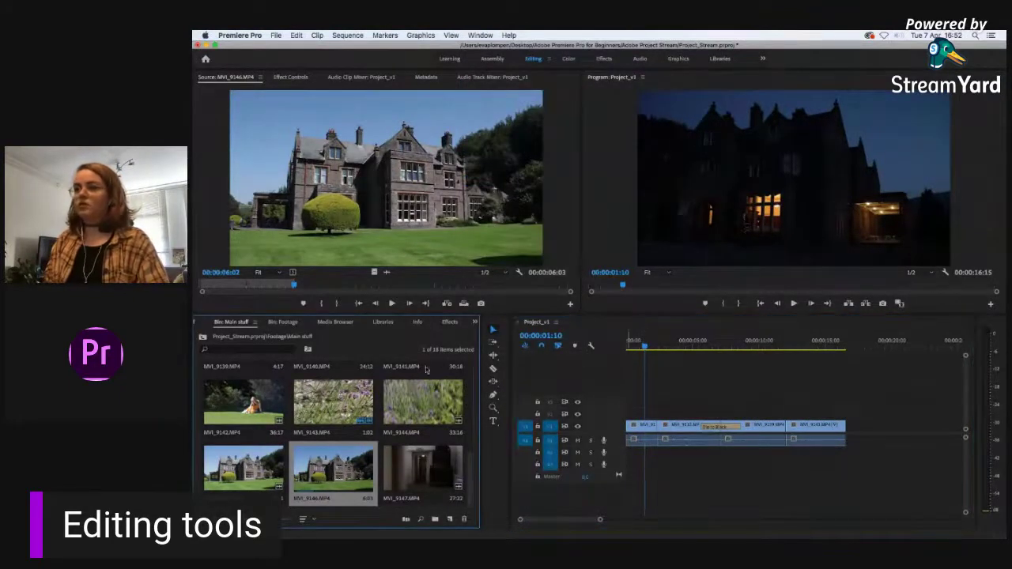
key("shift+2")
key("shift+3")
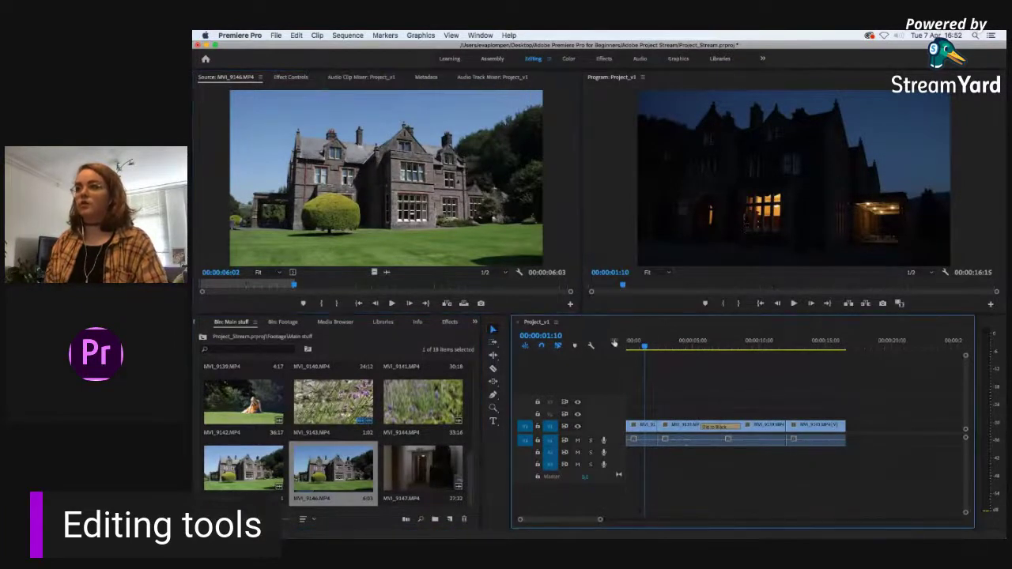
key("shift+4")
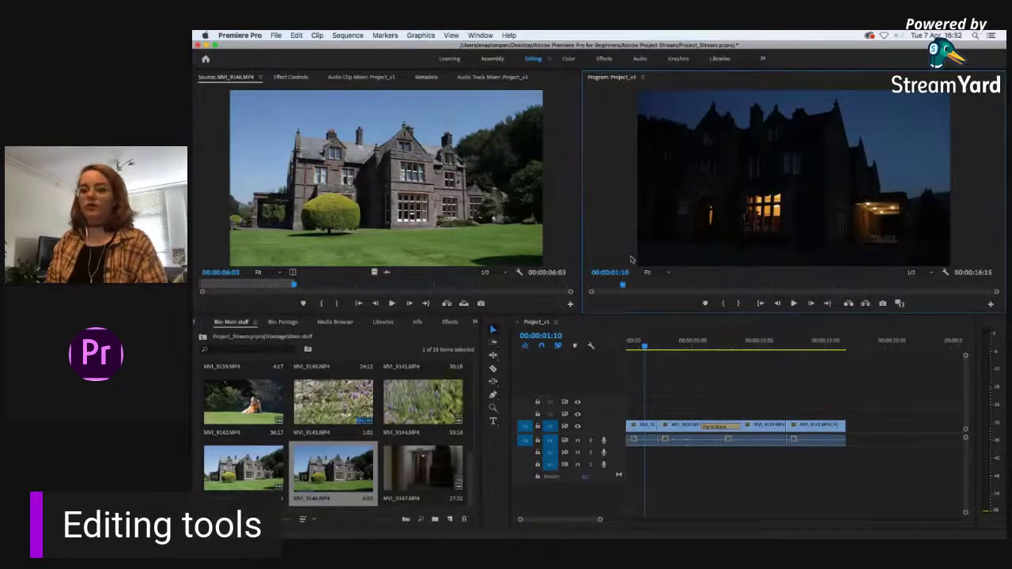
key("shift+3")
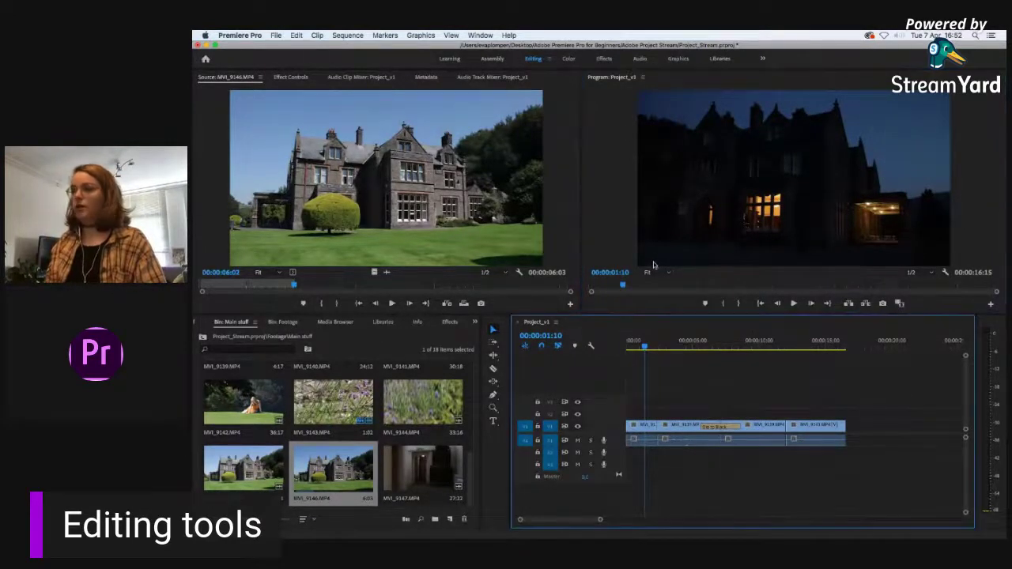
key("End")
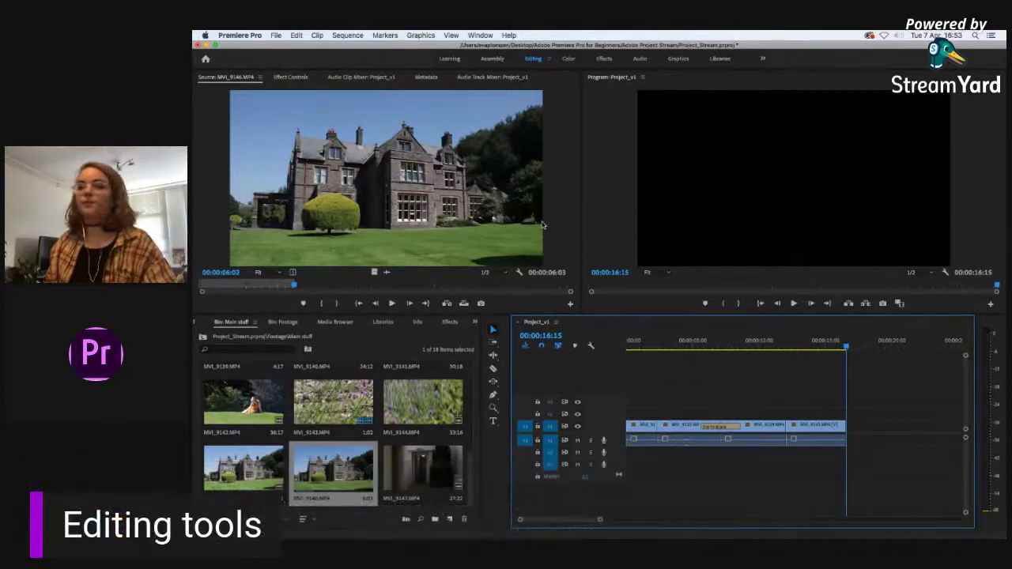
Step: Set Dip to Black as the default transition and switch the default back to Cross Dissolve
left_click(451, 323)
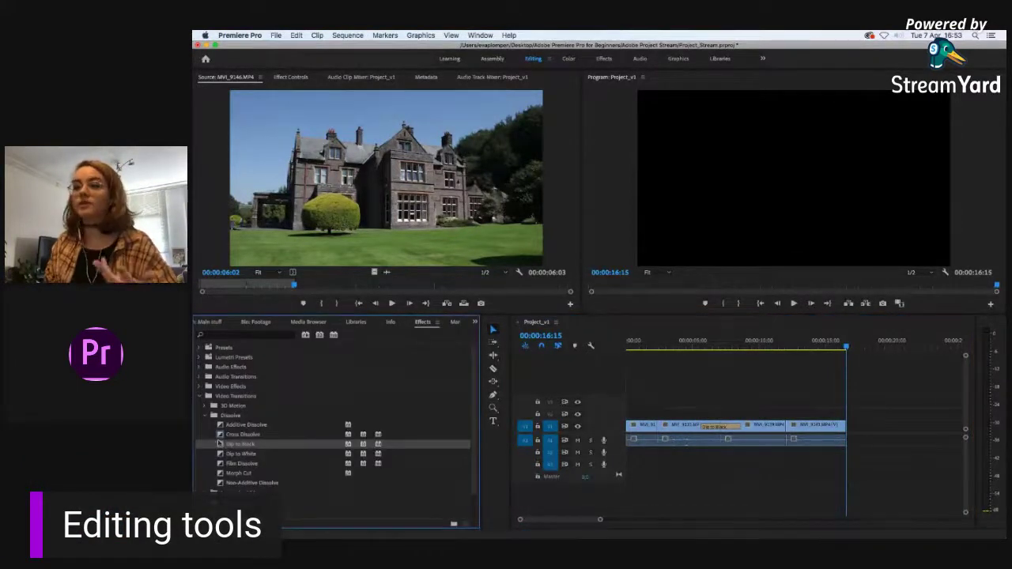
right_click(226, 447)
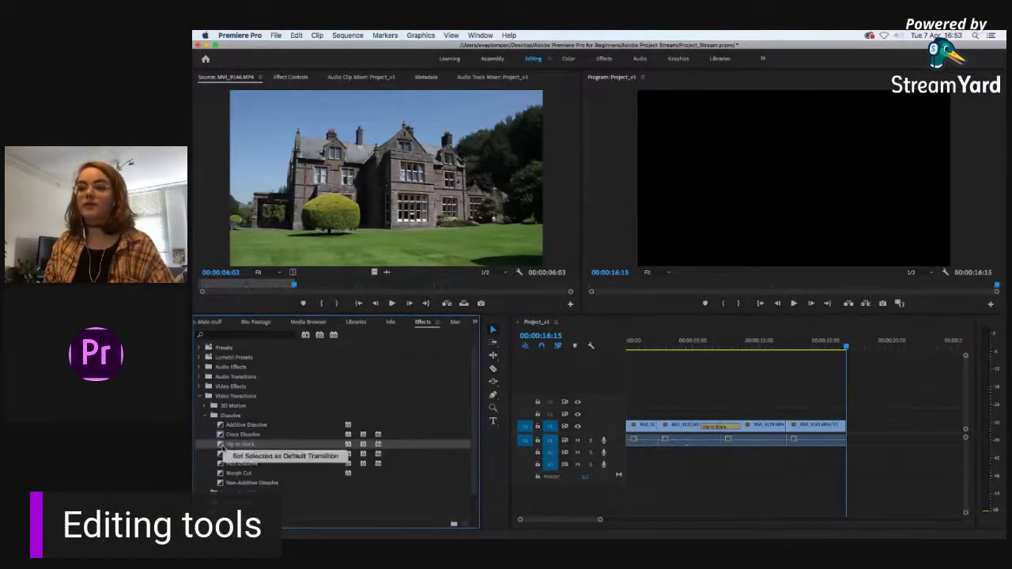
left_click(263, 457)
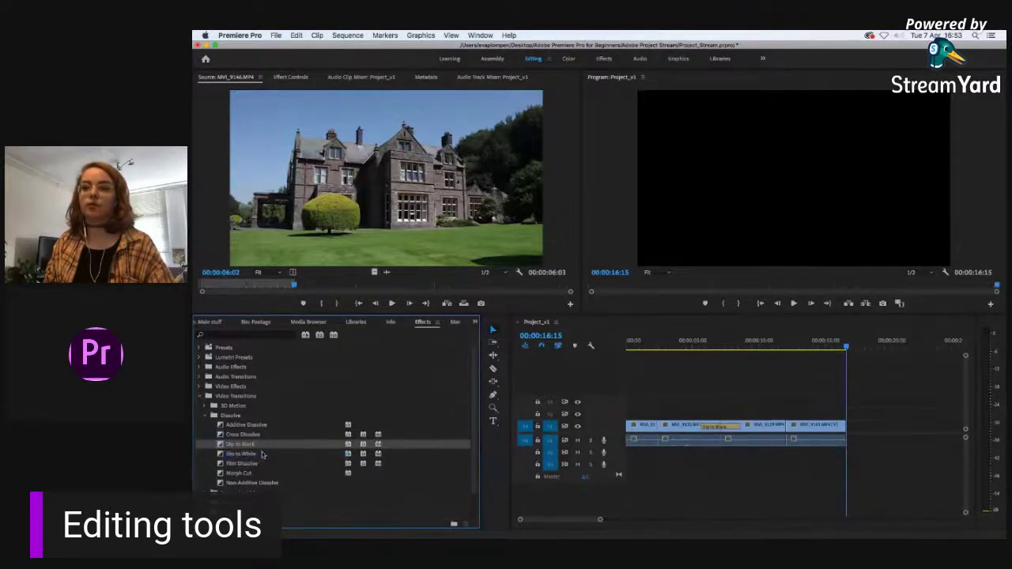
right_click(220, 437)
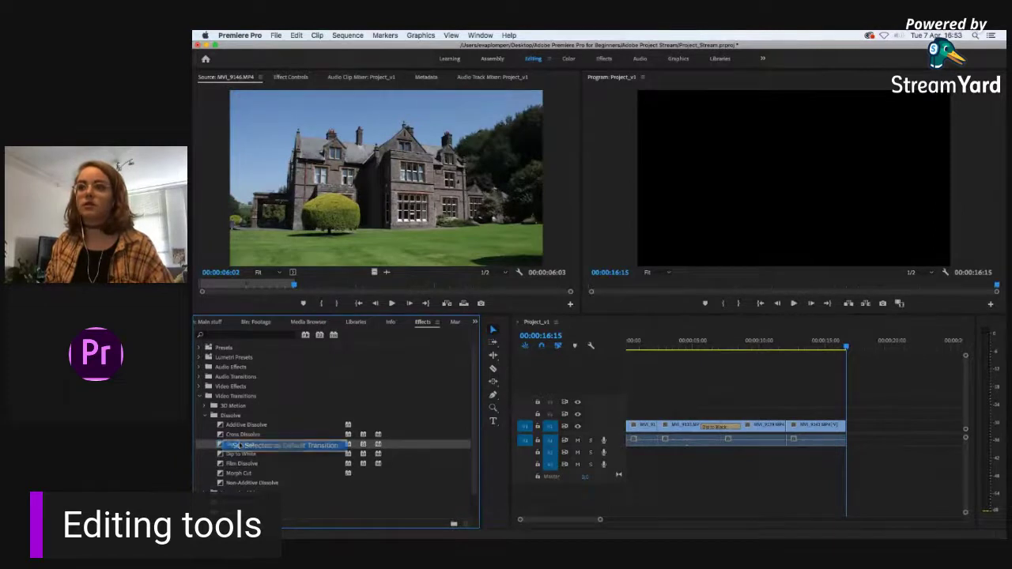
left_click(238, 448)
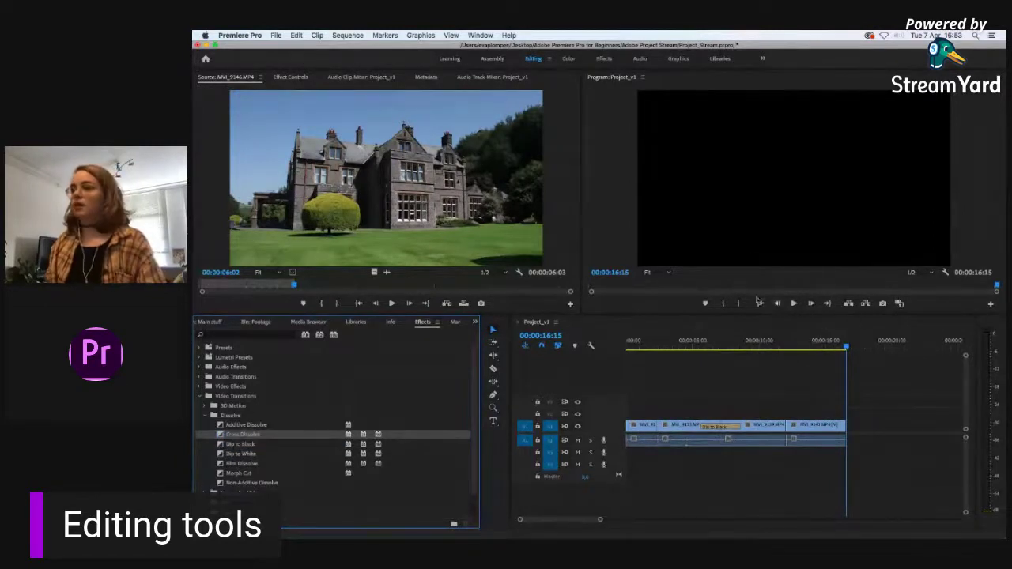
Step: Make Dip to Black the default transition and try applying it to all clips in the sequence at once
left_click(220, 463)
right_click(219, 462)
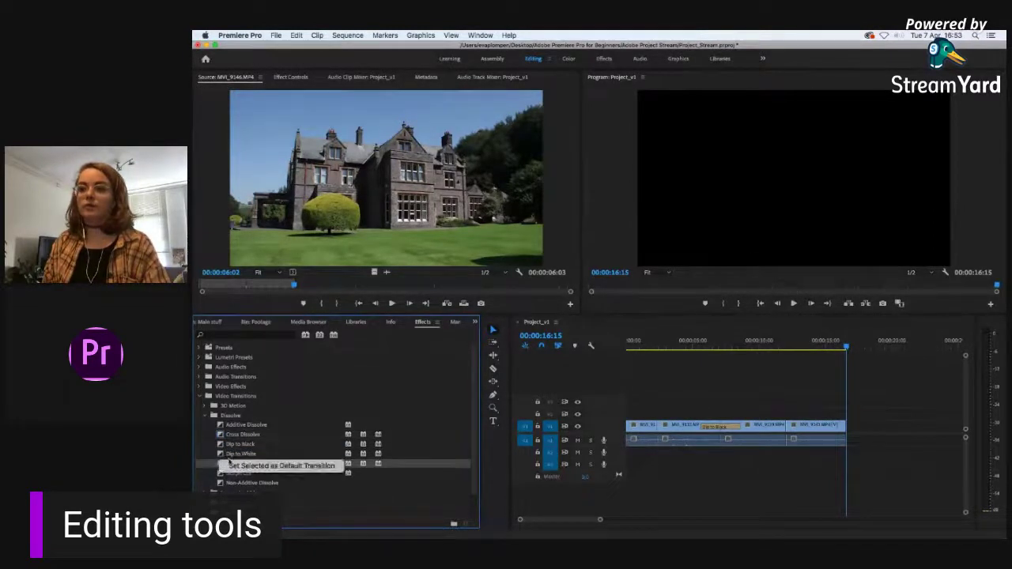
left_click(221, 445)
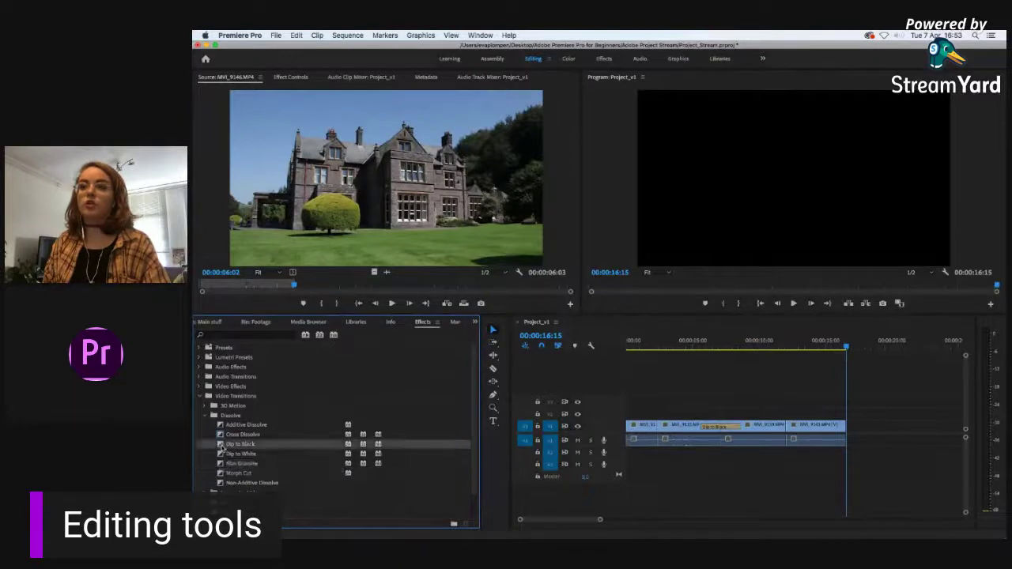
right_click(221, 446)
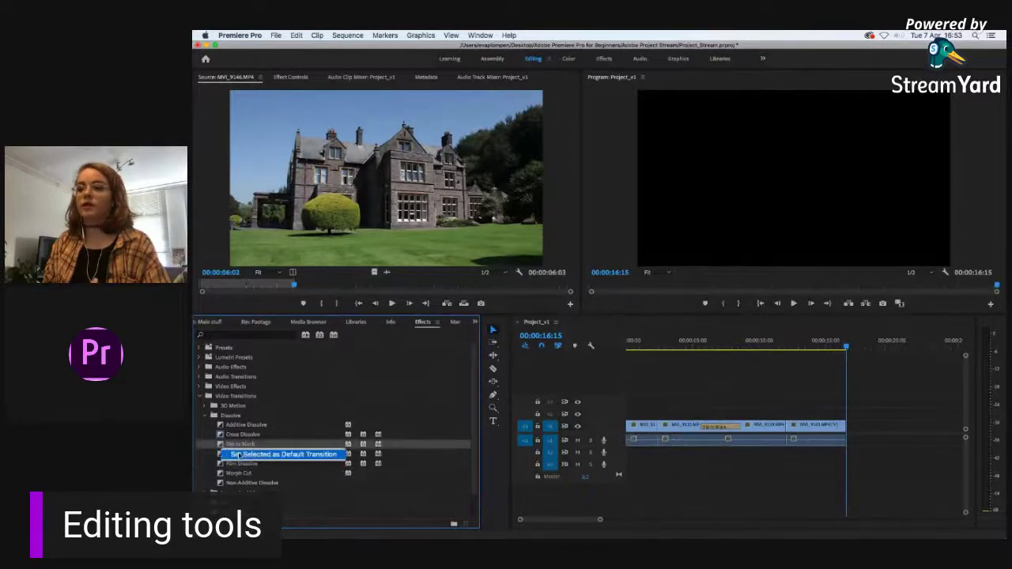
left_click(245, 455)
left_click_drag(883, 397, 671, 483)
key("shift+d")
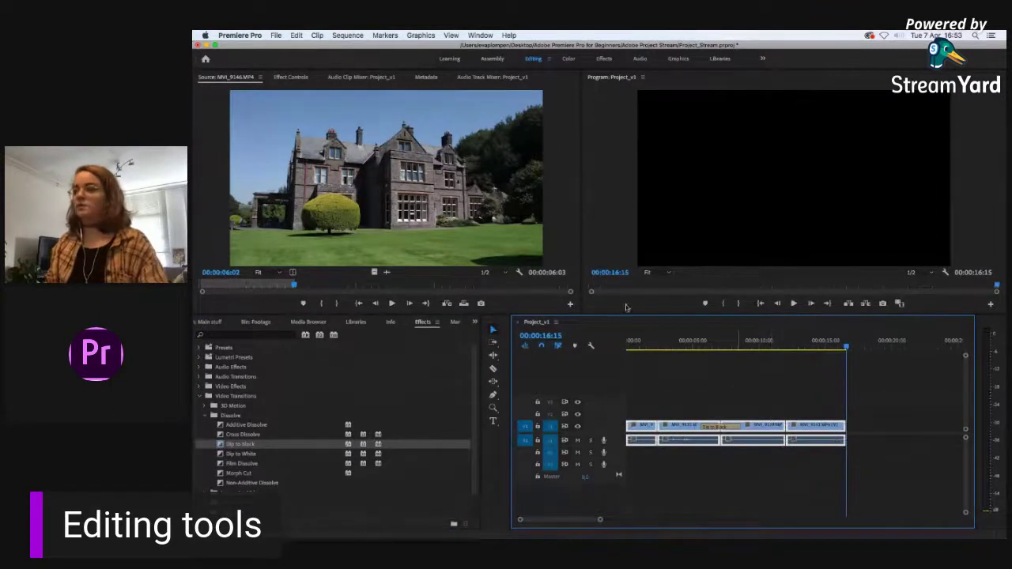
left_click(759, 362)
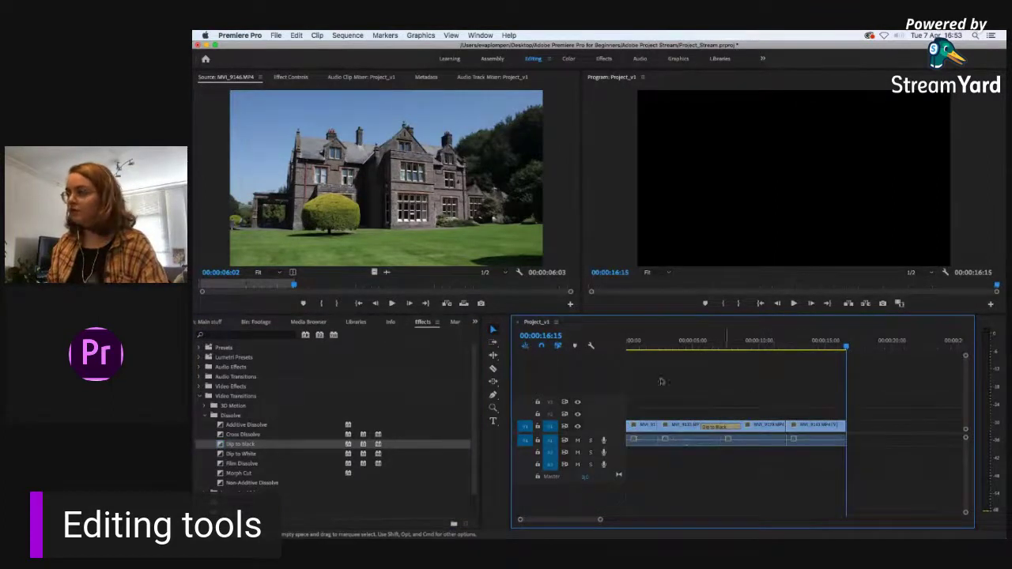
Step: Return the Source monitor to the start of MVI_9146.MP4 and overwrite its marked range onto the end of the sequence
left_click(233, 435)
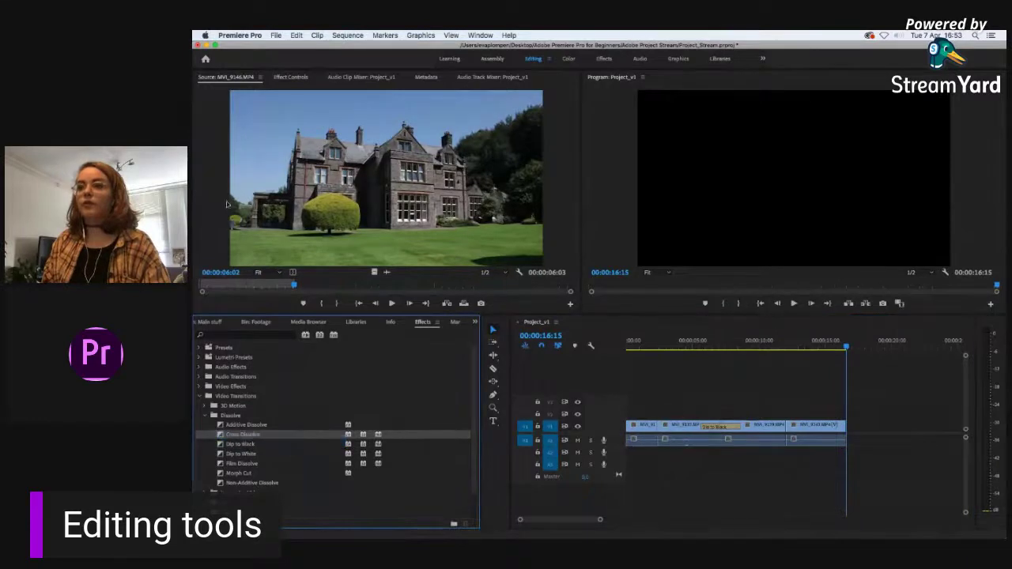
left_click(203, 287)
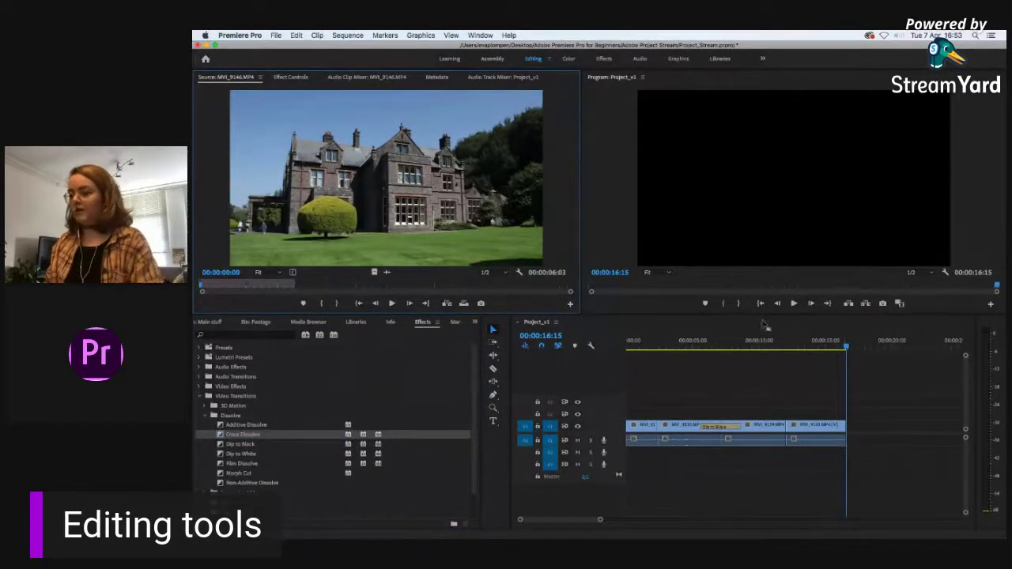
key("period")
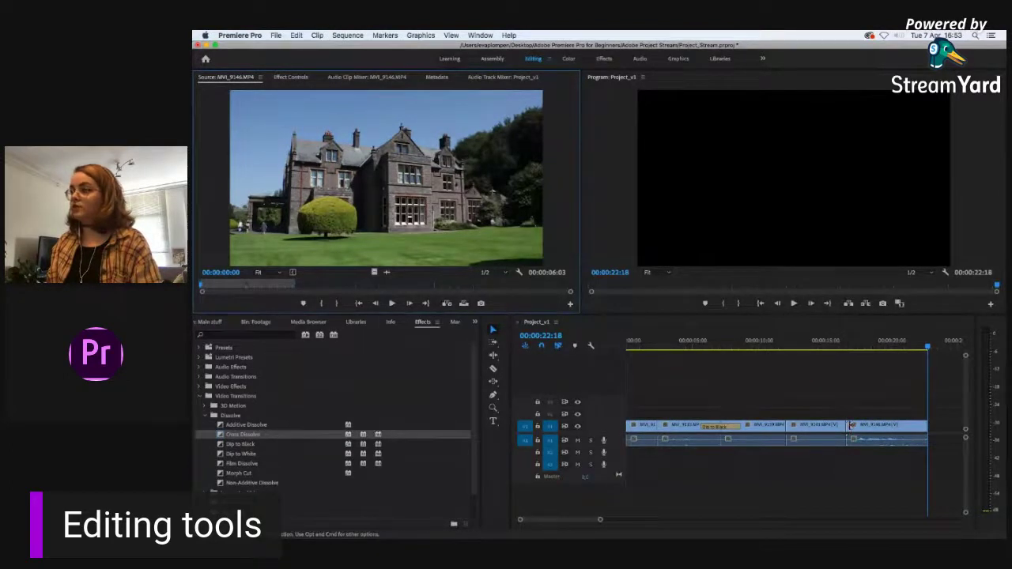
Step: Add a Dip to Black at the cut before the last clip, MVI_9146.MP4, and play the sequence across it
left_click_drag(229, 443, 848, 435)
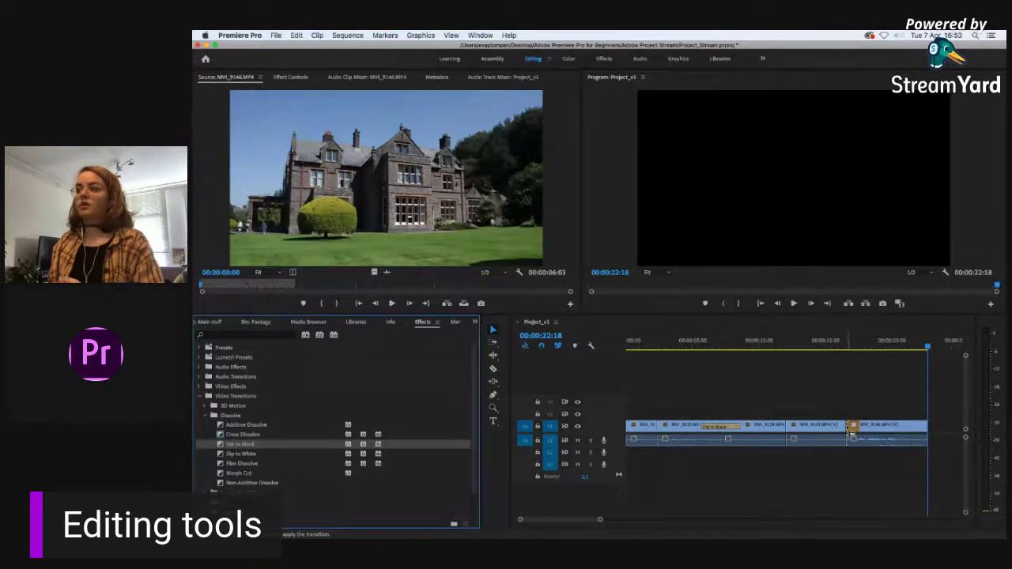
mouse_move(850, 431)
left_mouse_down()
mouse_move(862, 402)
mouse_move(853, 427)
left_mouse_up()
left_click(841, 349)
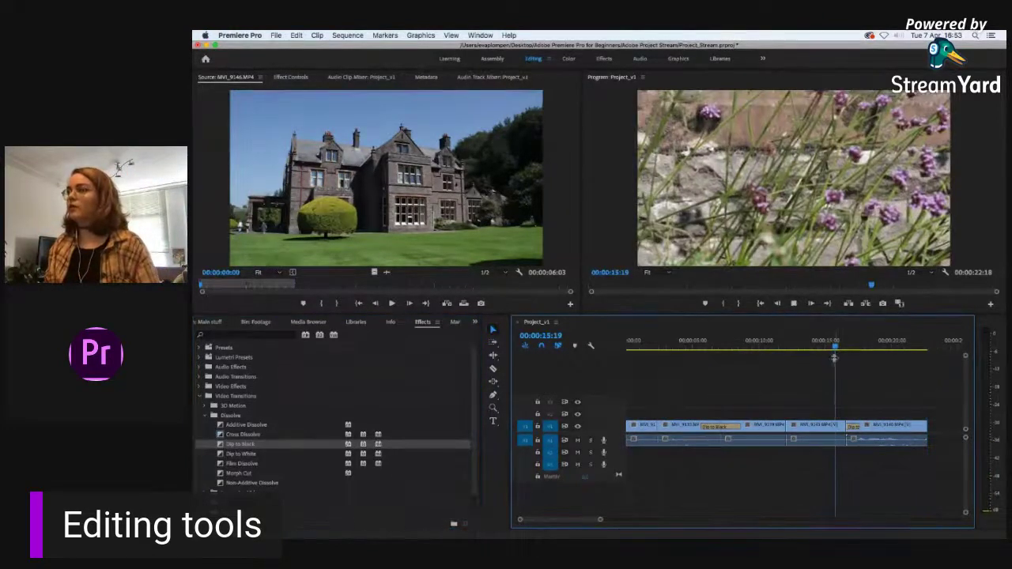
key("space")
key("space")
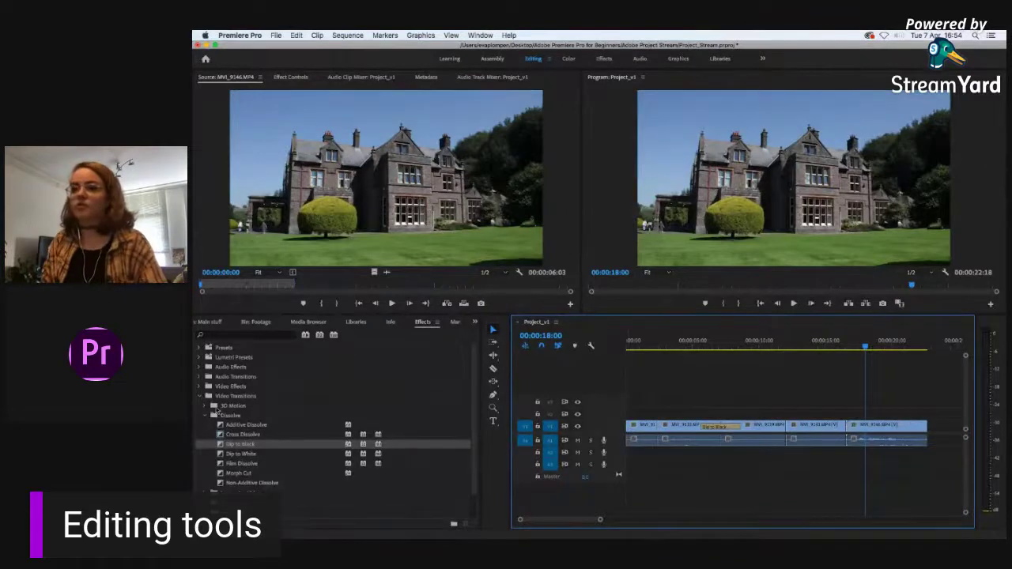
Step: Apply the Page Peel video transition at the cut between the third and fourth clips and play it back
left_click(204, 415)
left_click(205, 435)
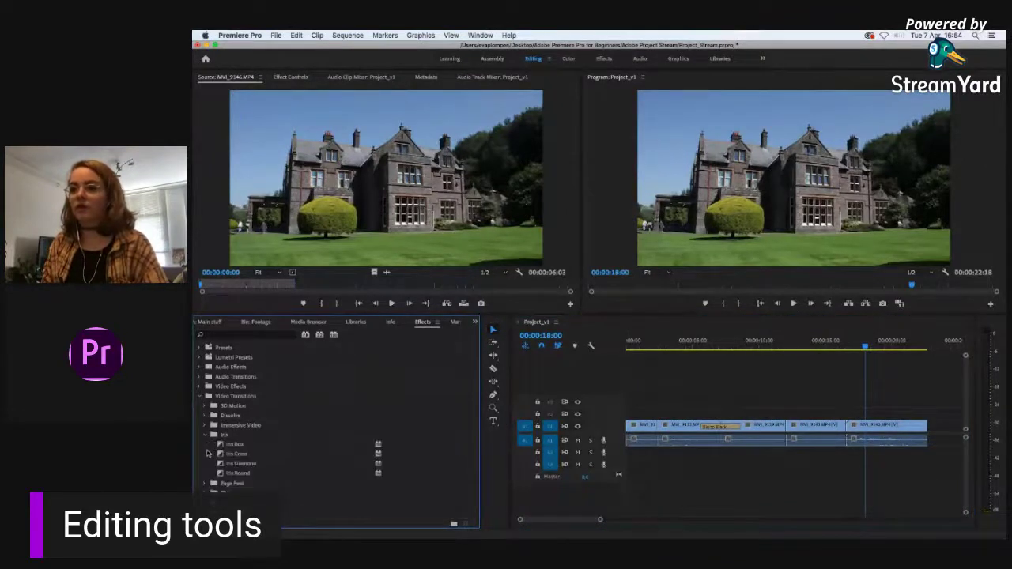
left_click(205, 435)
left_click(204, 444)
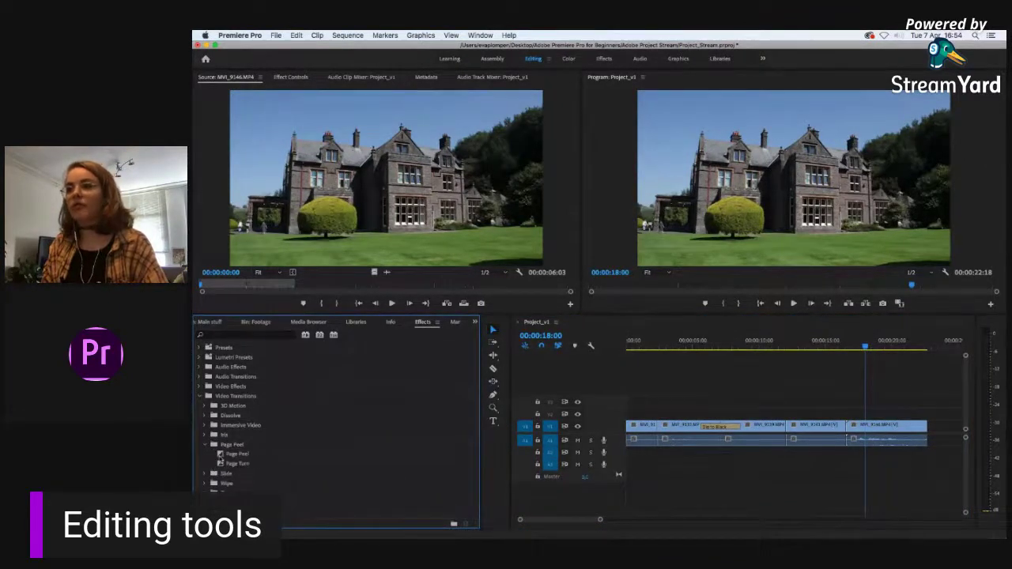
left_click(234, 454)
left_click_drag(491, 407, 787, 428)
left_click(779, 348)
key("space")
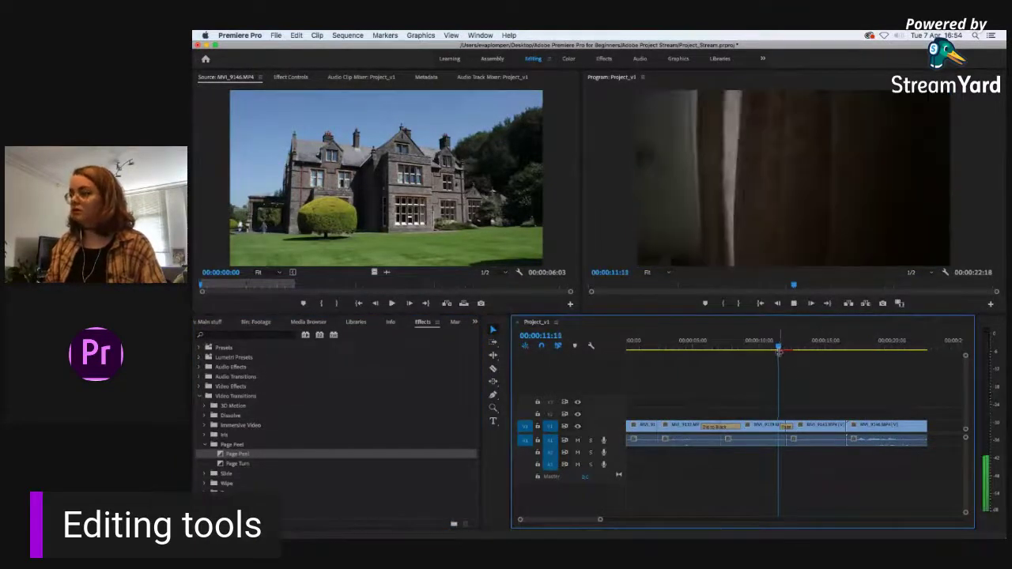
key("space")
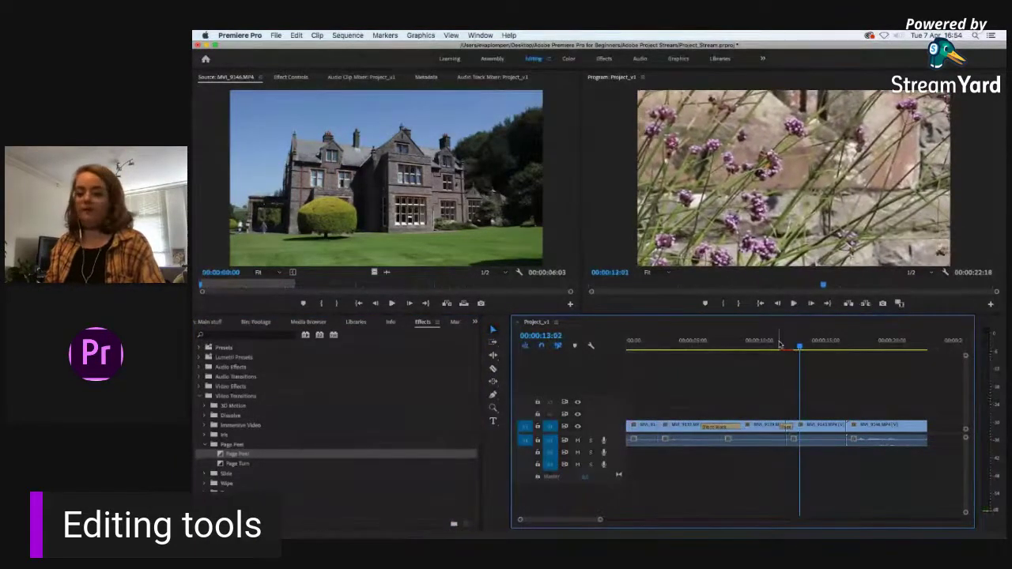
Step: Open the Dip to Black between the second and third clips in Effect Controls and show its actual sources
left_click(734, 347)
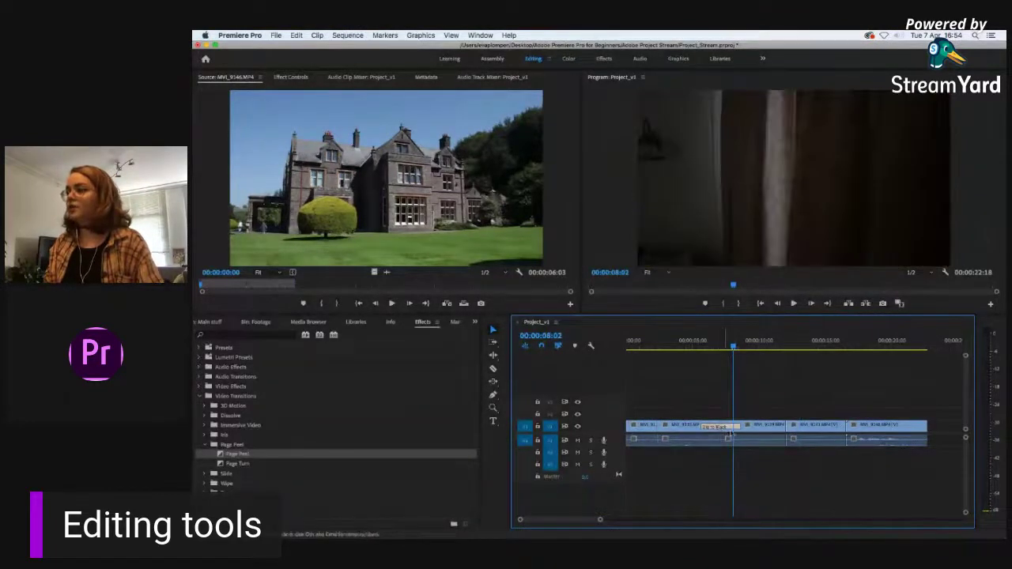
left_click(299, 78)
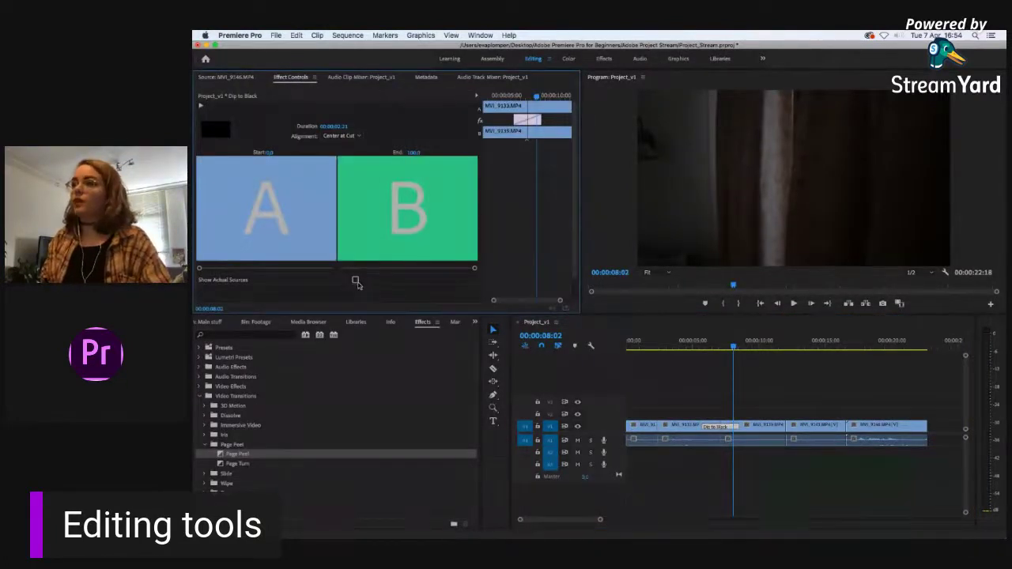
left_click(521, 106)
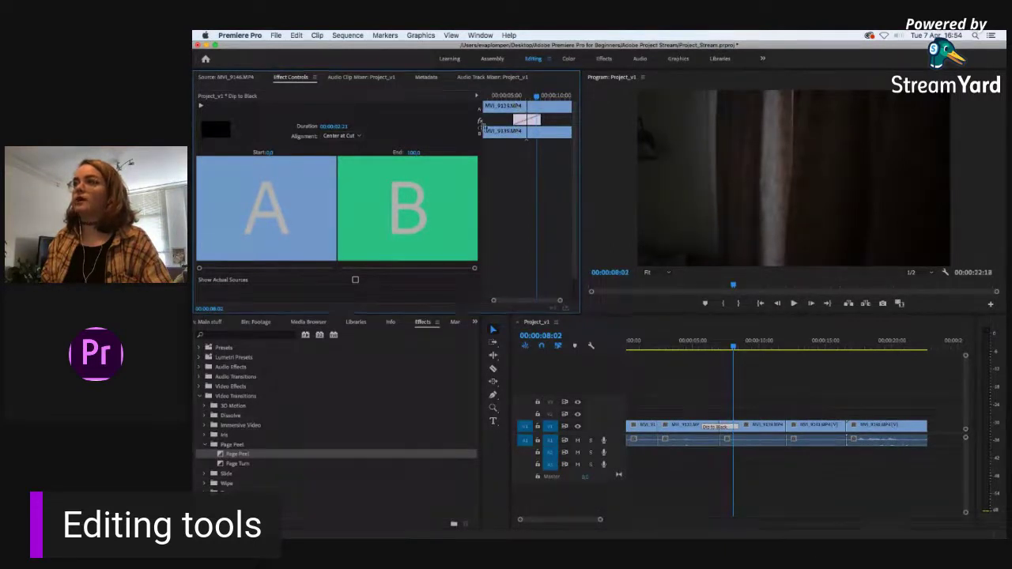
left_click(355, 279)
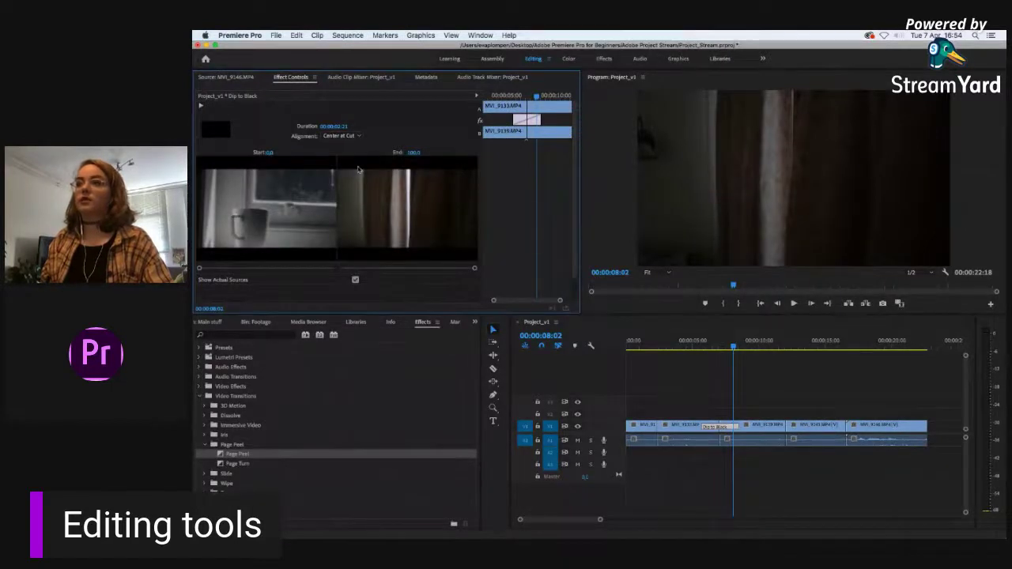
Step: Set the Dip to Black's duration to 00:00:06:01 and its alignment to Center at Cut
left_click(355, 136)
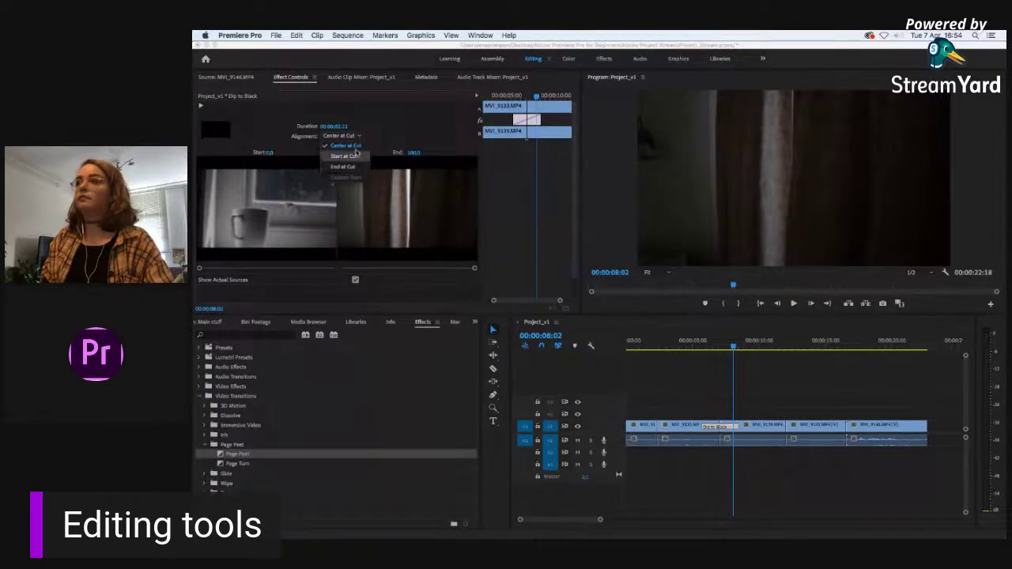
left_click(372, 127)
left_click_drag(336, 130, 351, 145)
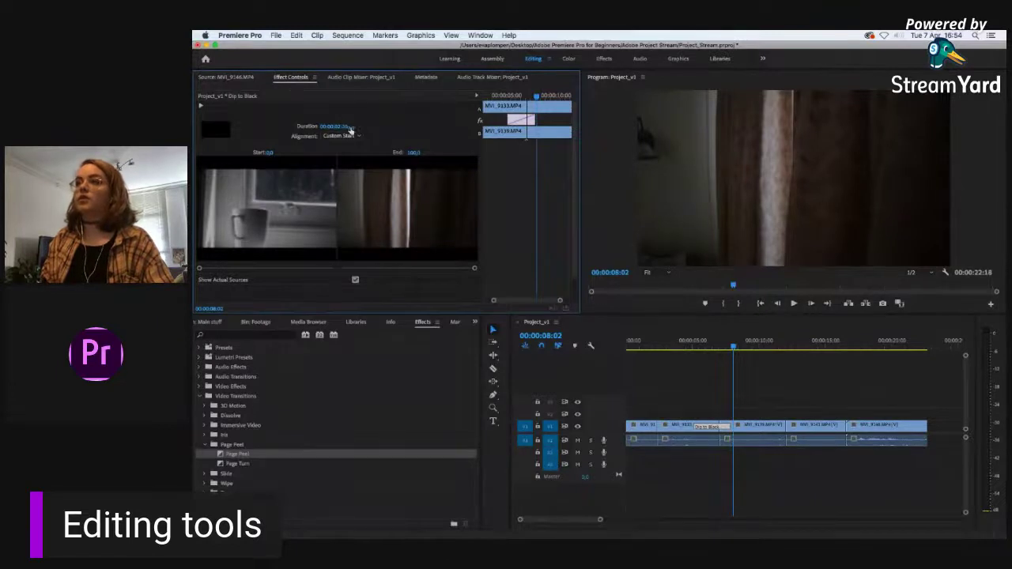
left_click_drag(348, 128, 377, 129)
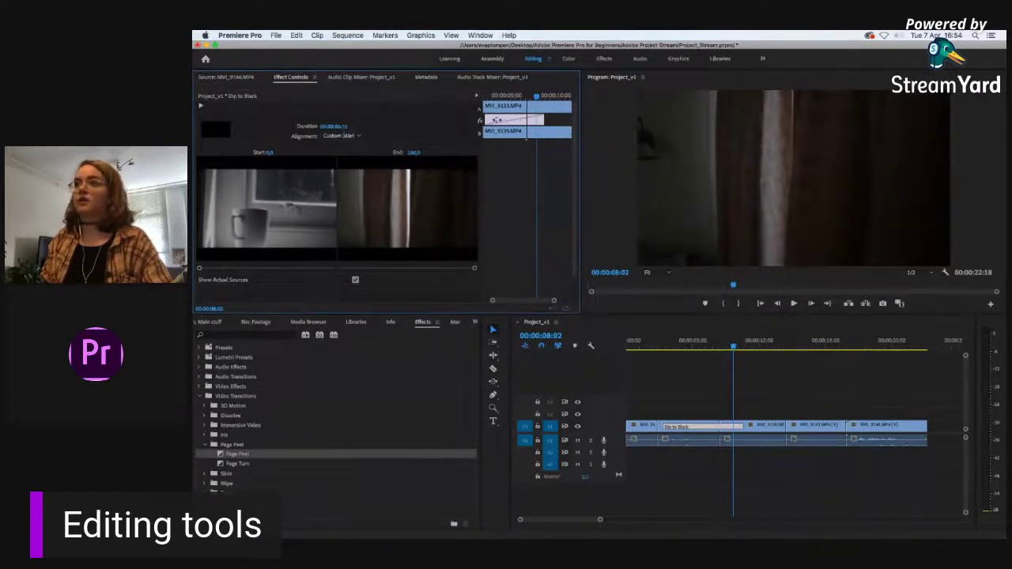
left_click(342, 135)
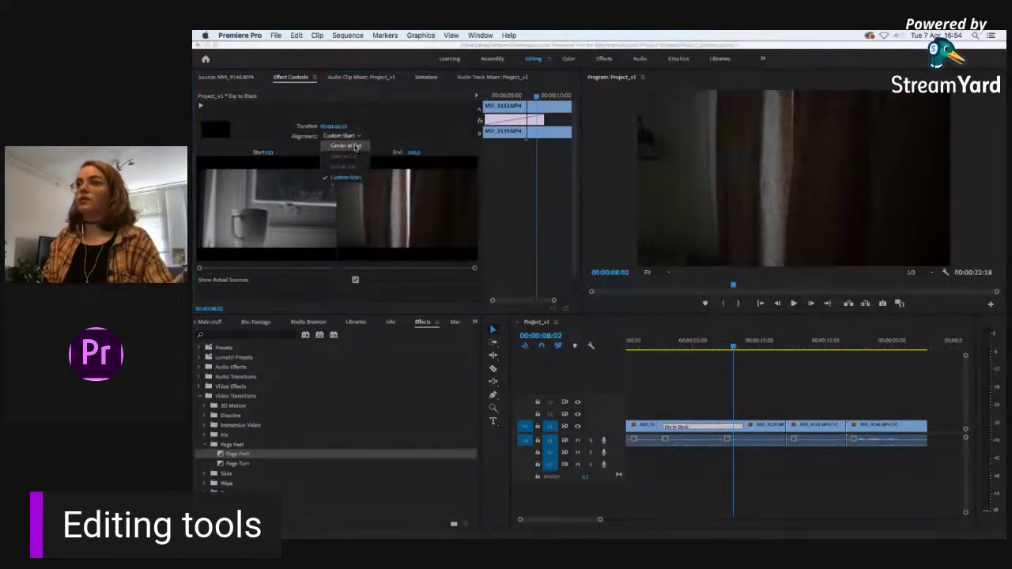
left_click(345, 157)
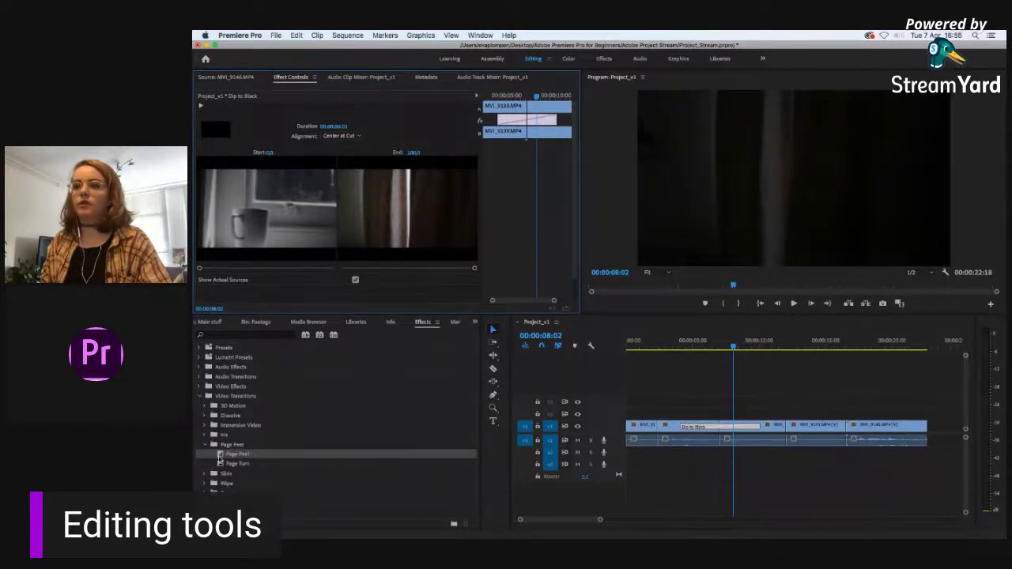
Step: Set Cross Dissolve from the Dissolve video transitions as the default transition
left_click(204, 419)
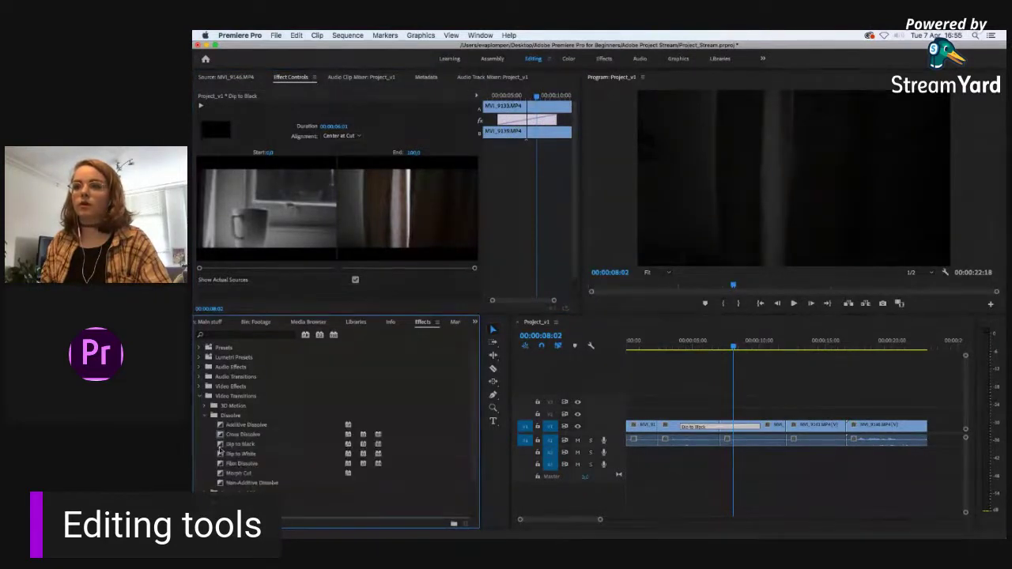
left_click(223, 445)
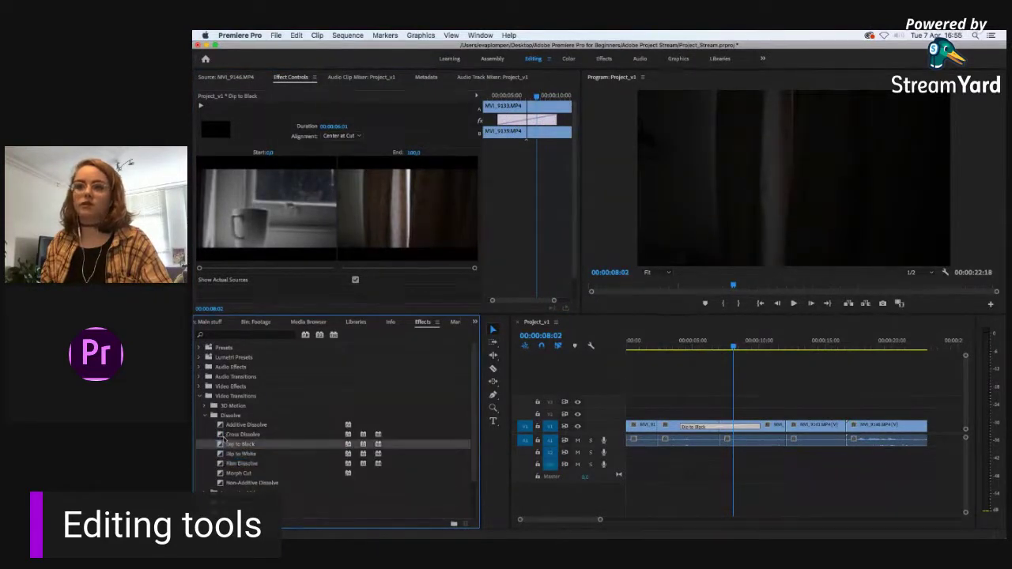
right_click(223, 441)
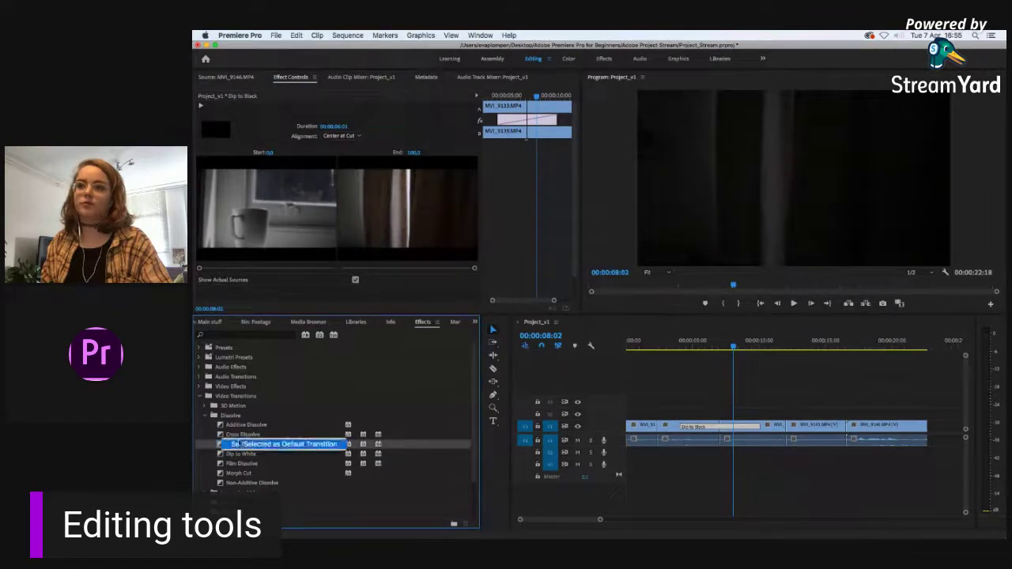
left_click(223, 435)
right_click(223, 436)
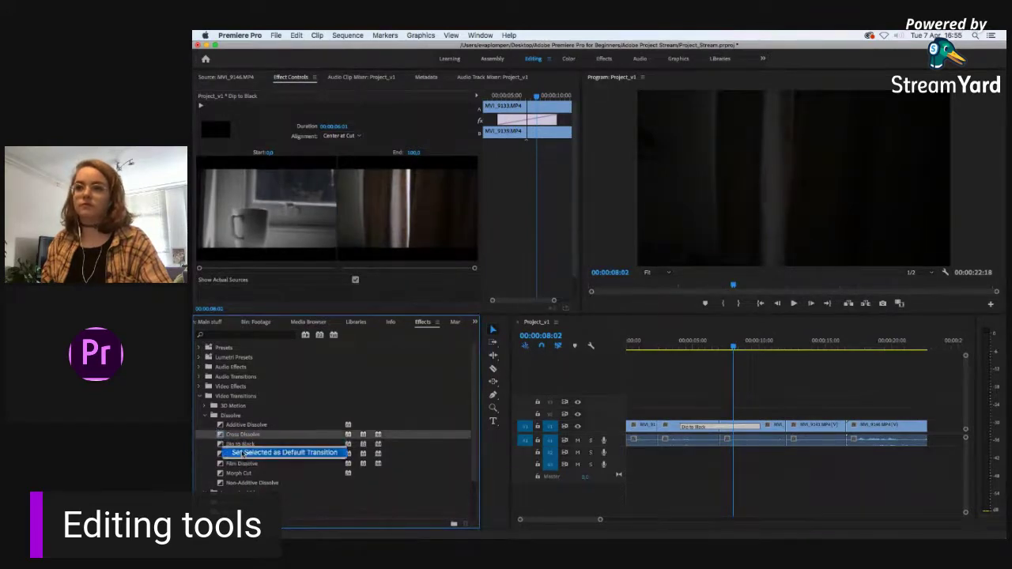
left_click(231, 453)
left_click(221, 435)
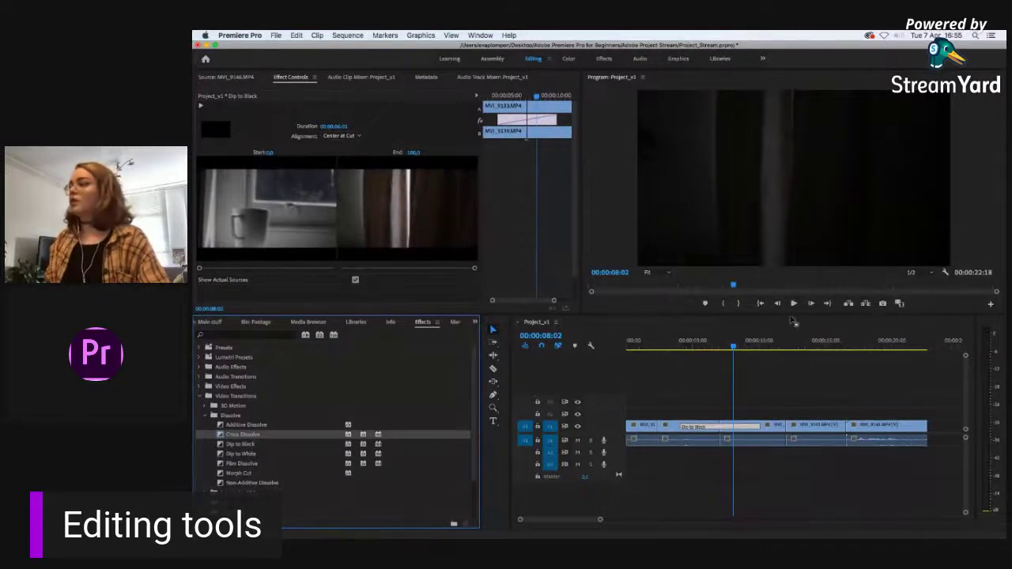
Step: Shorten the Dip to Black between the second and third clips to about 3 seconds by trimming its start
left_click_drag(732, 348, 704, 349)
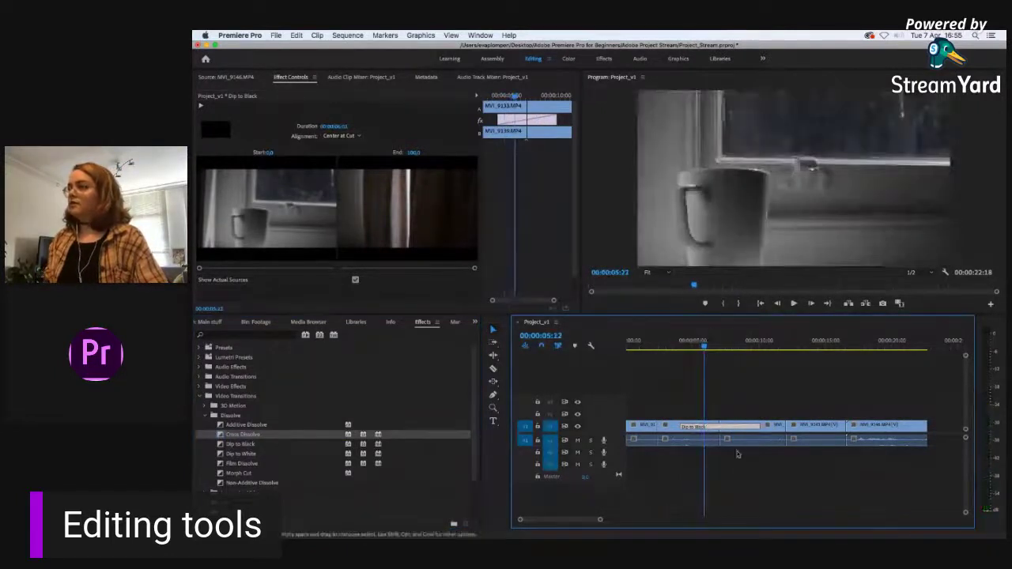
left_click_drag(681, 427, 700, 427)
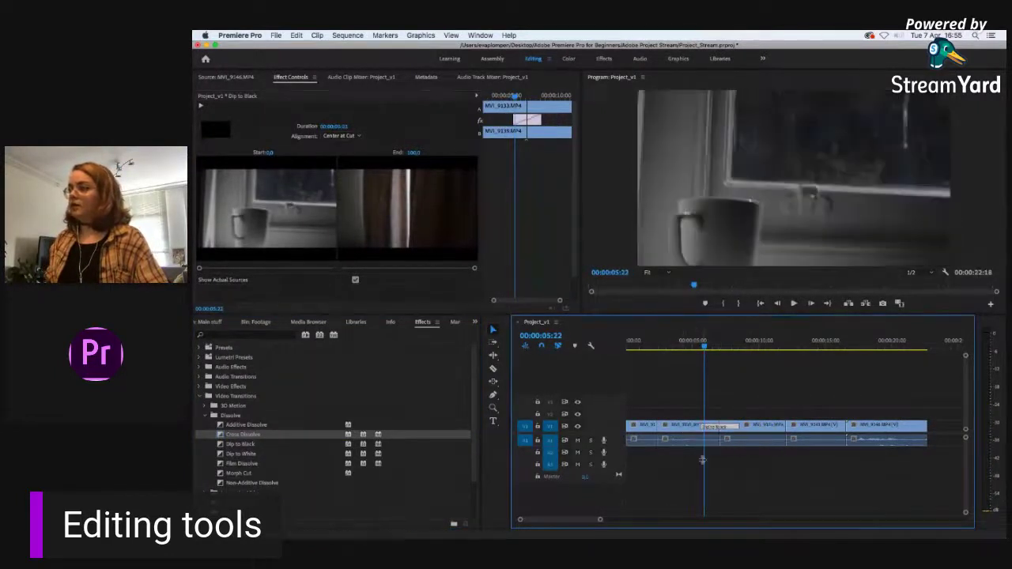
Step: Look through the Slide and other video transitions, collapse the open categories and expand Zoom
left_click_drag(472, 431, 474, 499)
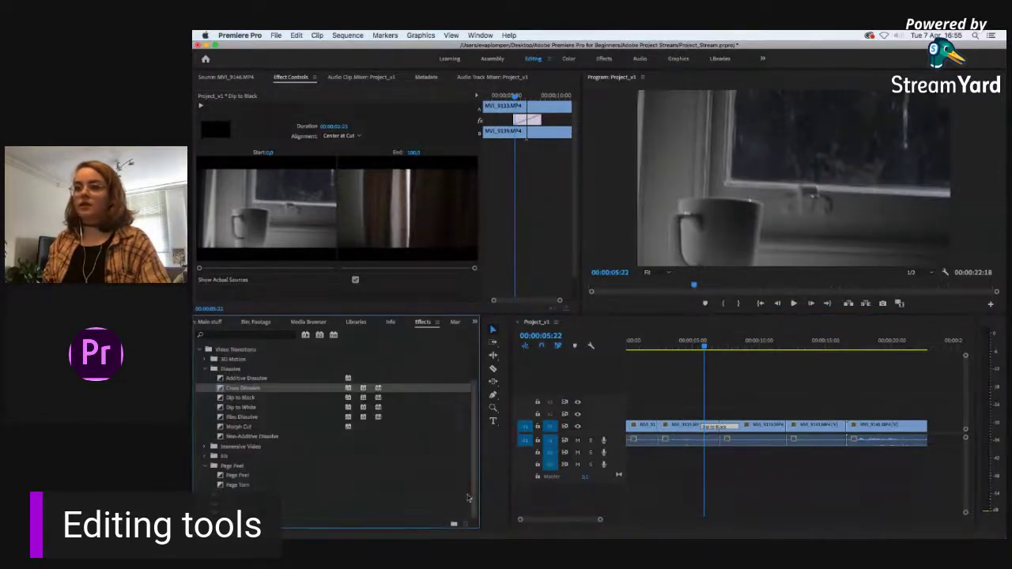
left_click(205, 495)
scroll(443, 431, "down", 2)
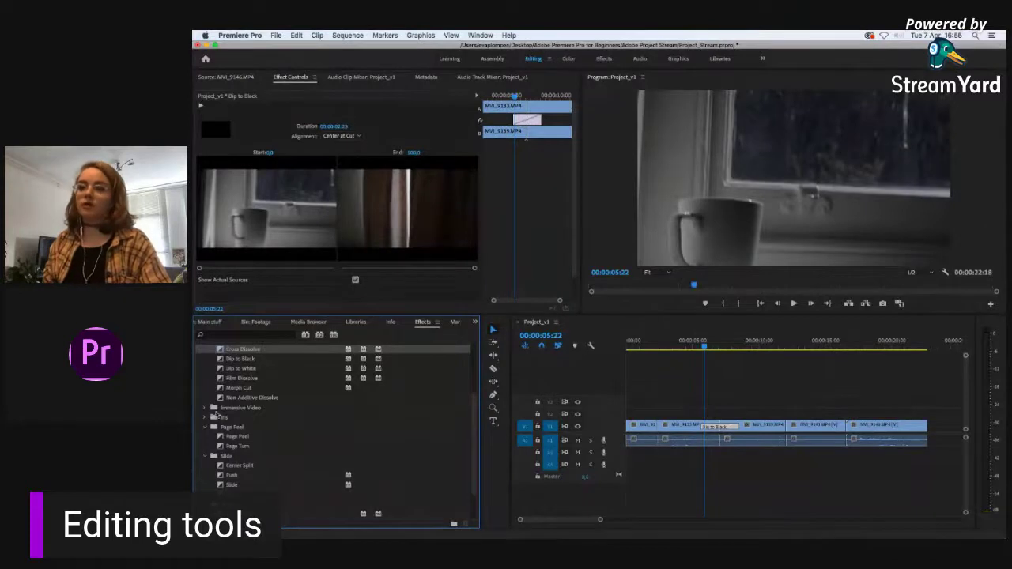
left_click(204, 456)
left_click(205, 428)
left_click(205, 446)
scroll(265, 409, "up", 4)
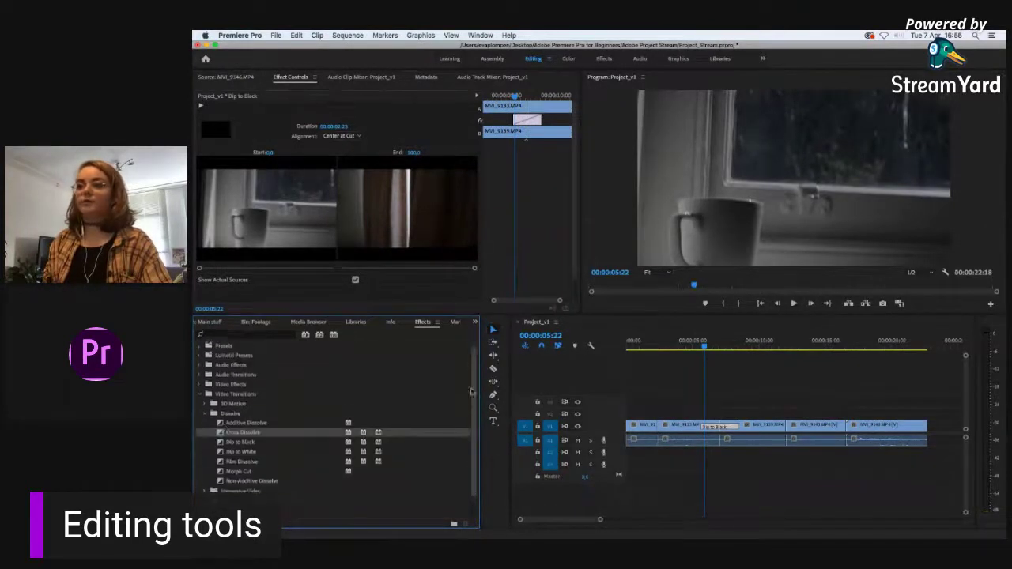
left_click(204, 416)
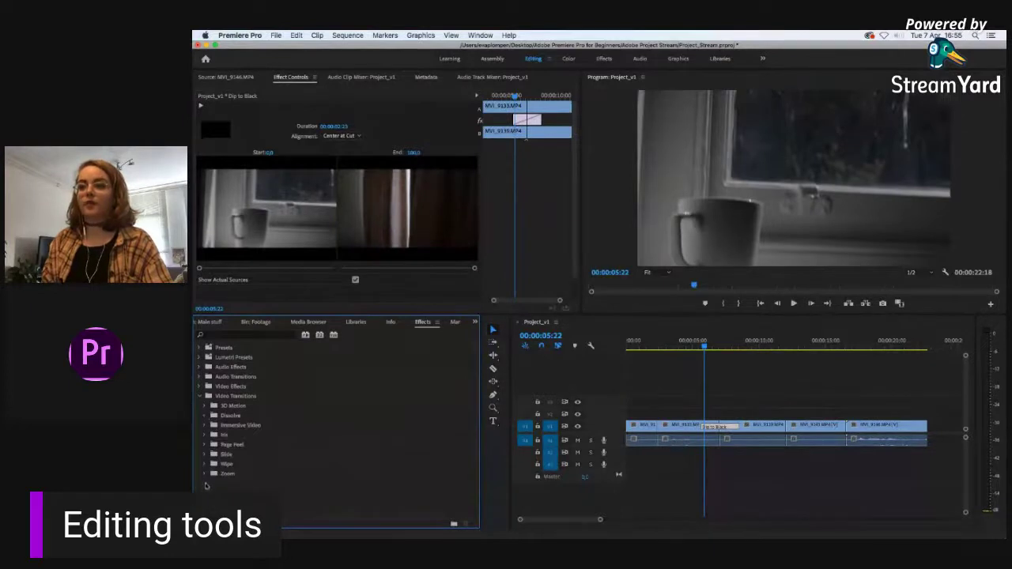
left_click(204, 473)
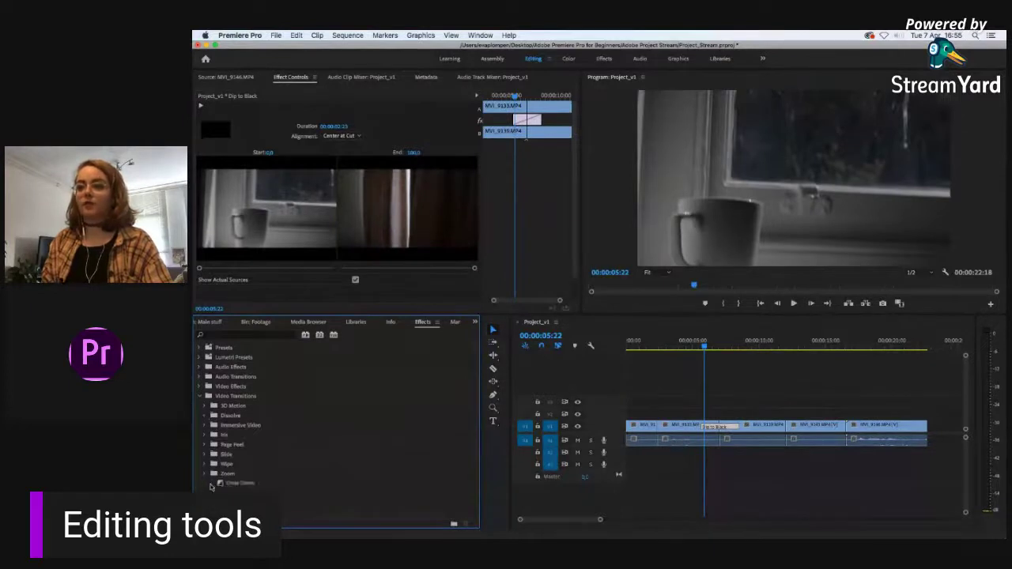
Step: Try the Cross Zoom transition at the cut between the first and second clips, play it back and remove it
left_click_drag(237, 482, 660, 428)
key("Up")
key("space")
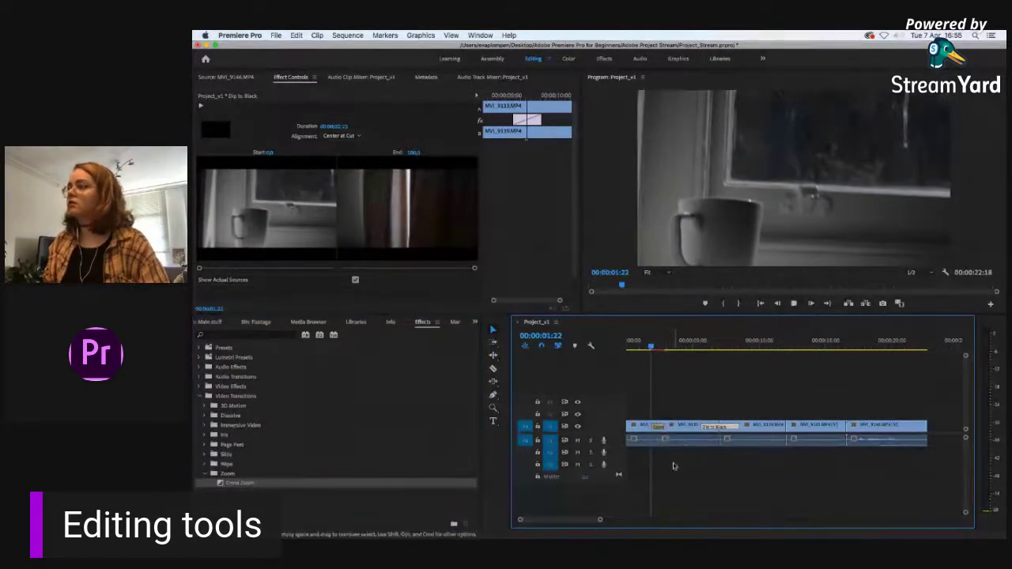
key("space")
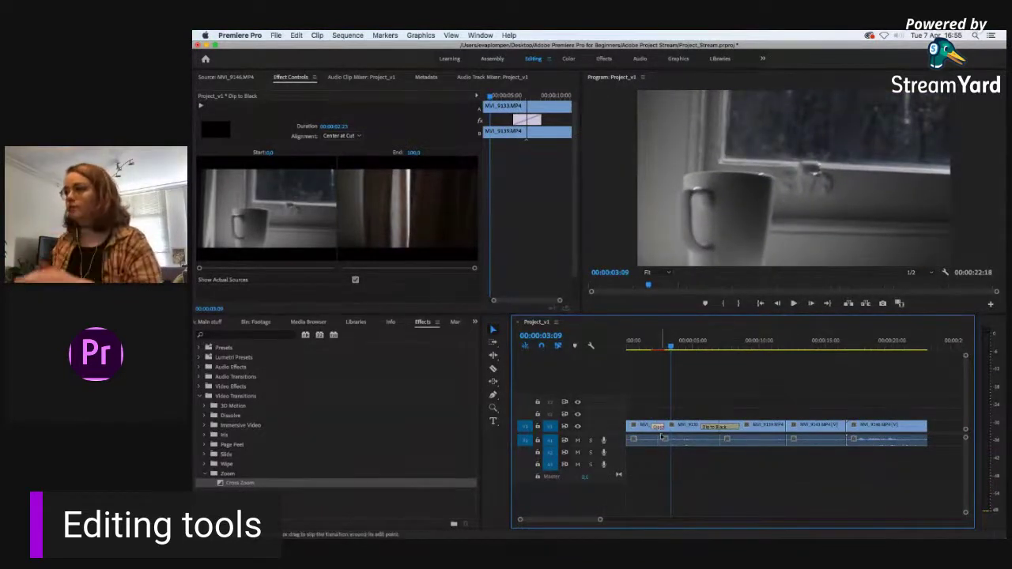
left_click(736, 330)
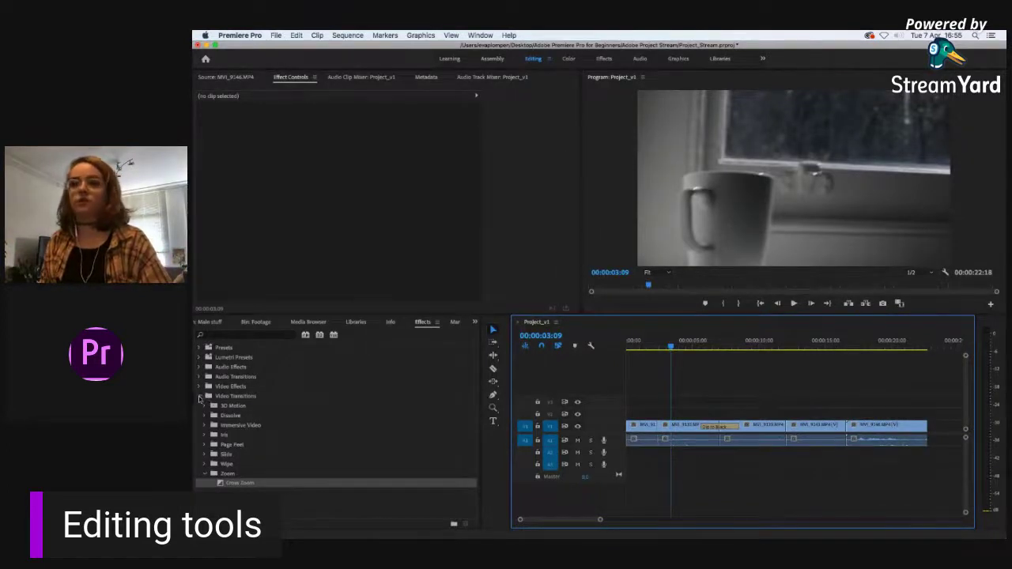
Step: Glance into the Wipe transitions and collapse the whole Video Transitions category
left_click(205, 464)
left_click(205, 464)
left_click(204, 395)
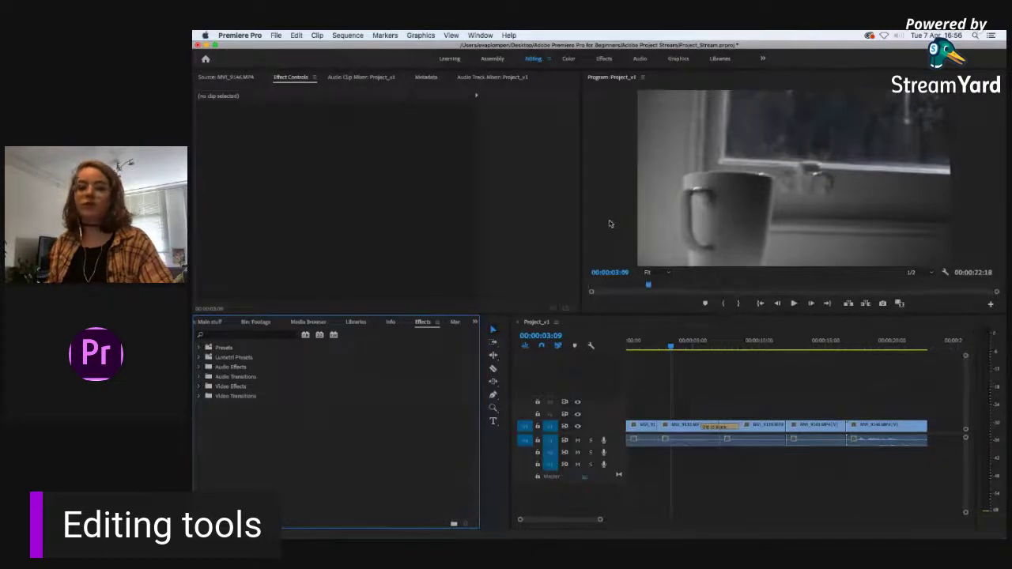
Step: Play and pause the sequence from the second clip into the Dip to Black
left_click(669, 347)
key("space")
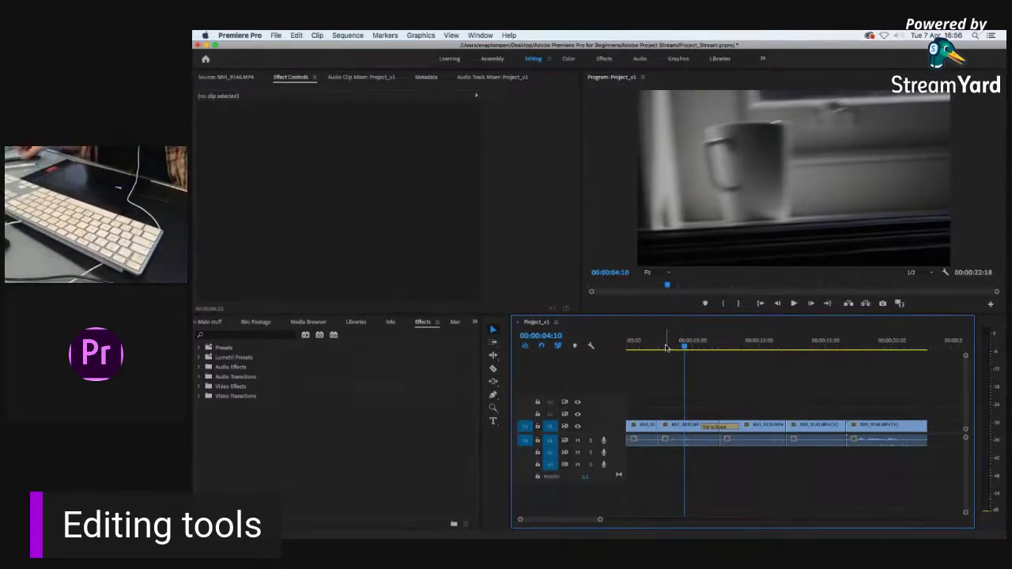
key("space")
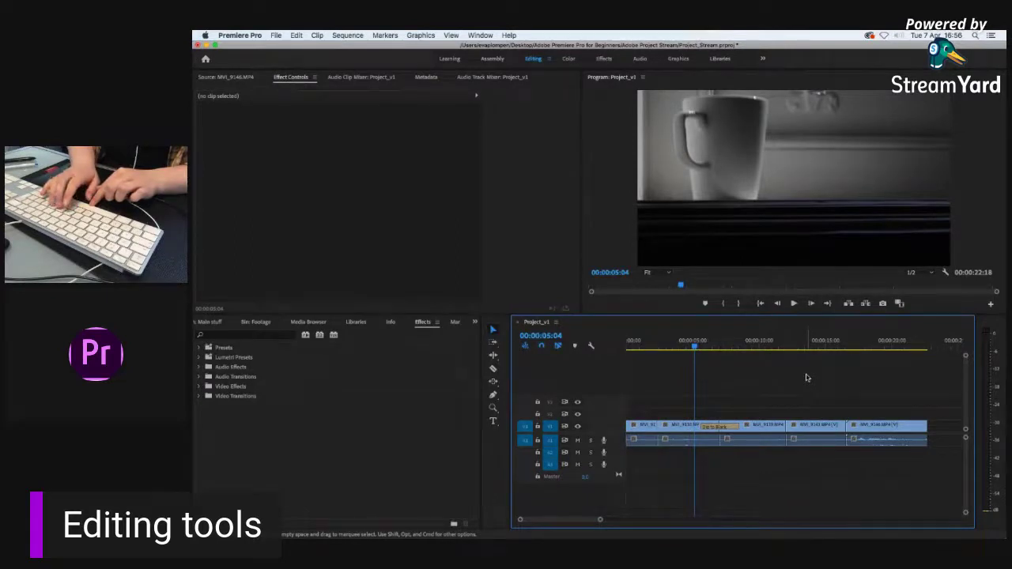
key("space")
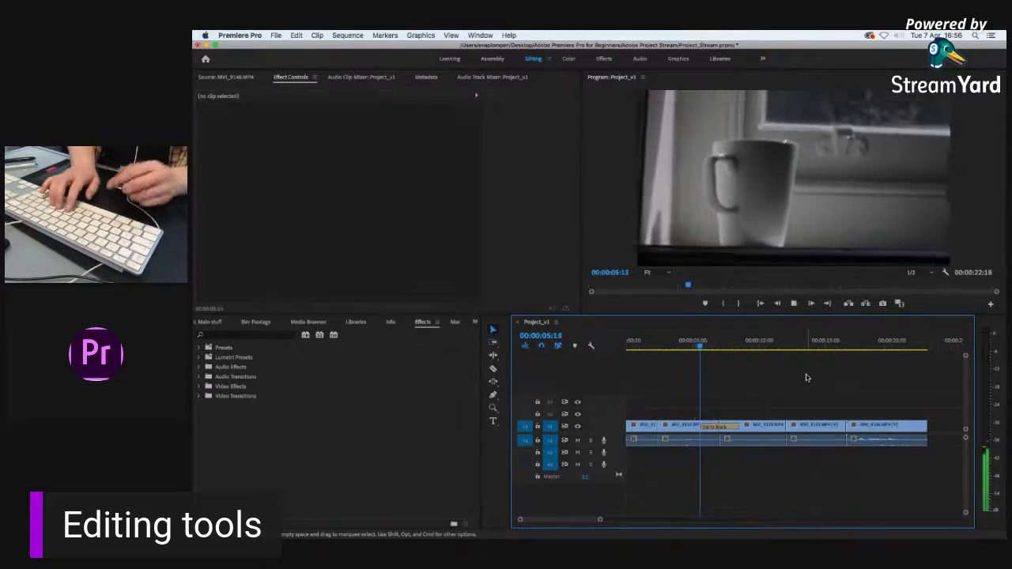
key("space")
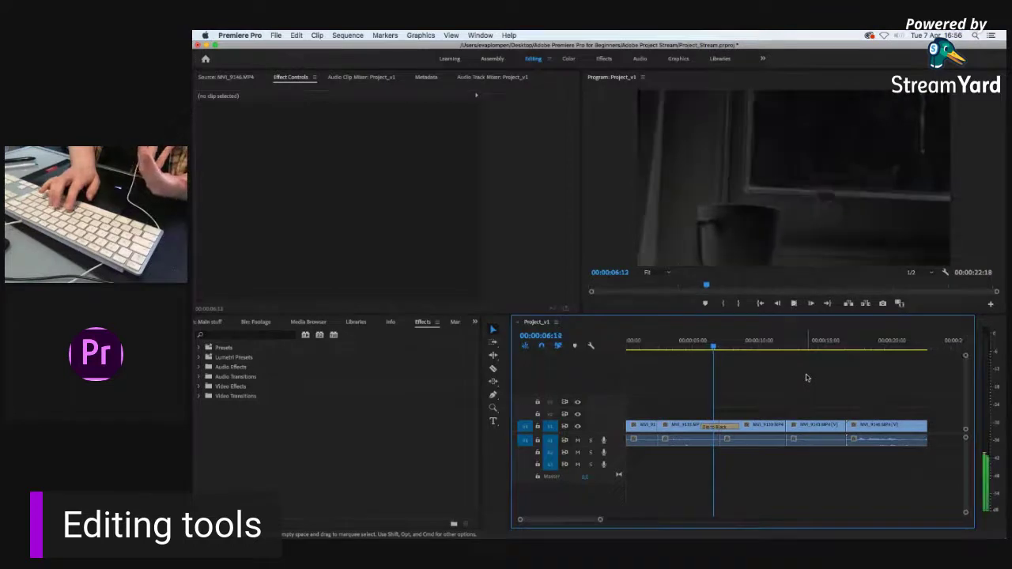
Step: Shuttle through the sequence by fast-forwarding toward the last clip, reversing playback and stopping in the curtain clip
key("l")
key("l")
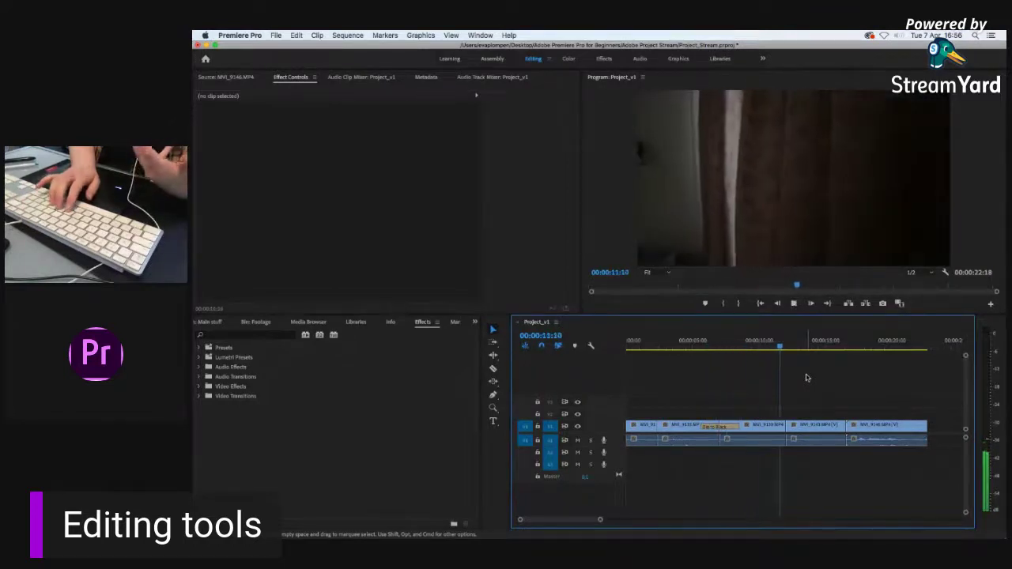
key("k")
key("space")
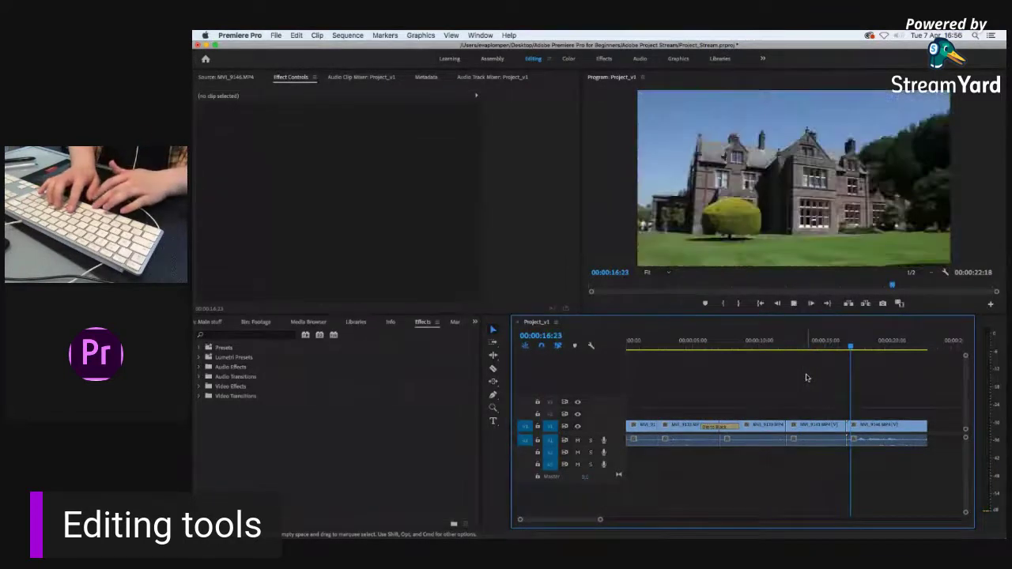
key("j")
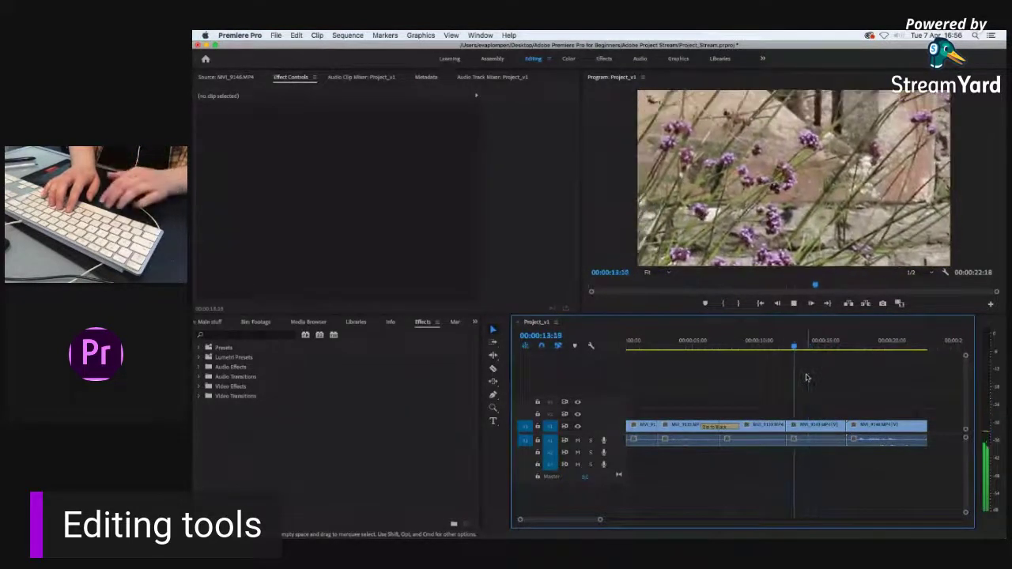
key("k")
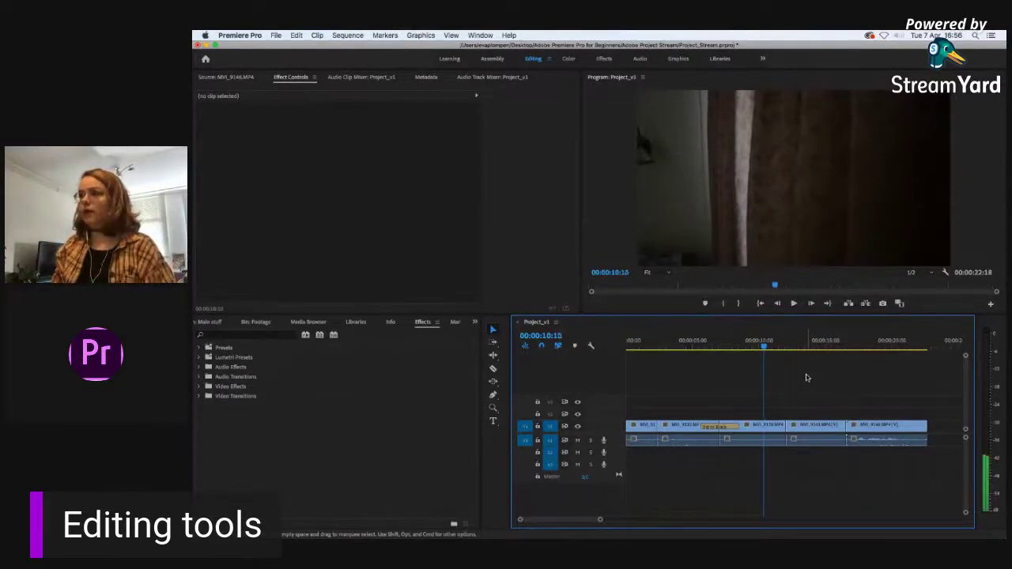
Step: Step the playhead backward and forward through the curtain clip, by single frames and by the larger frame jump
key("Left")
key("Left")
key("Left")
key("Left")
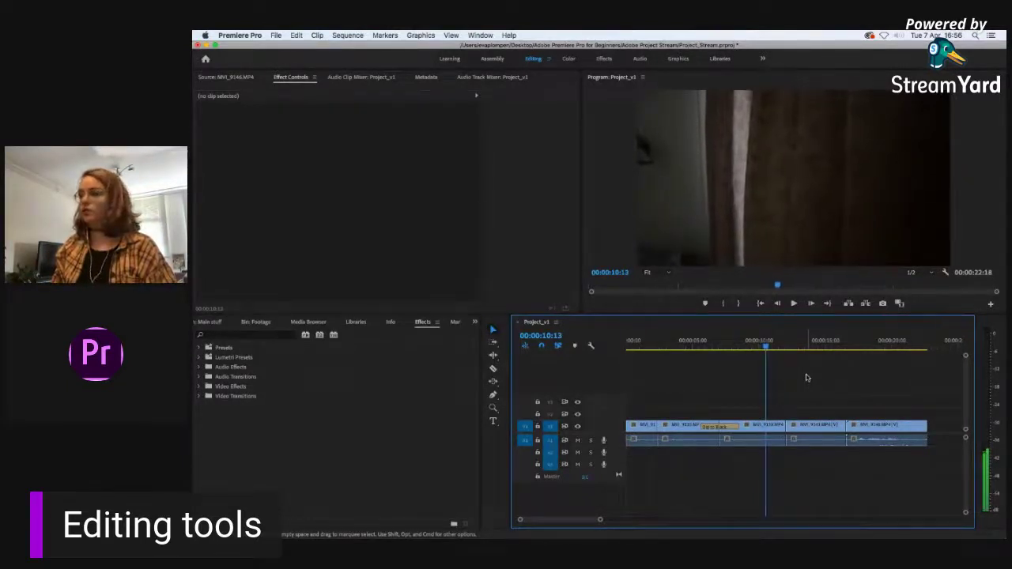
key("Left")
key("Left")
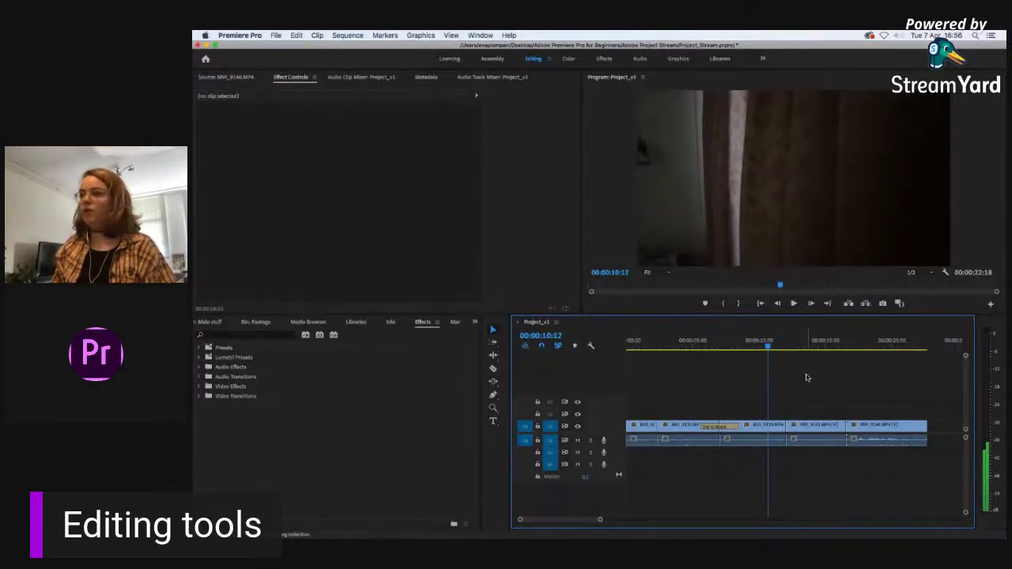
key("Right")
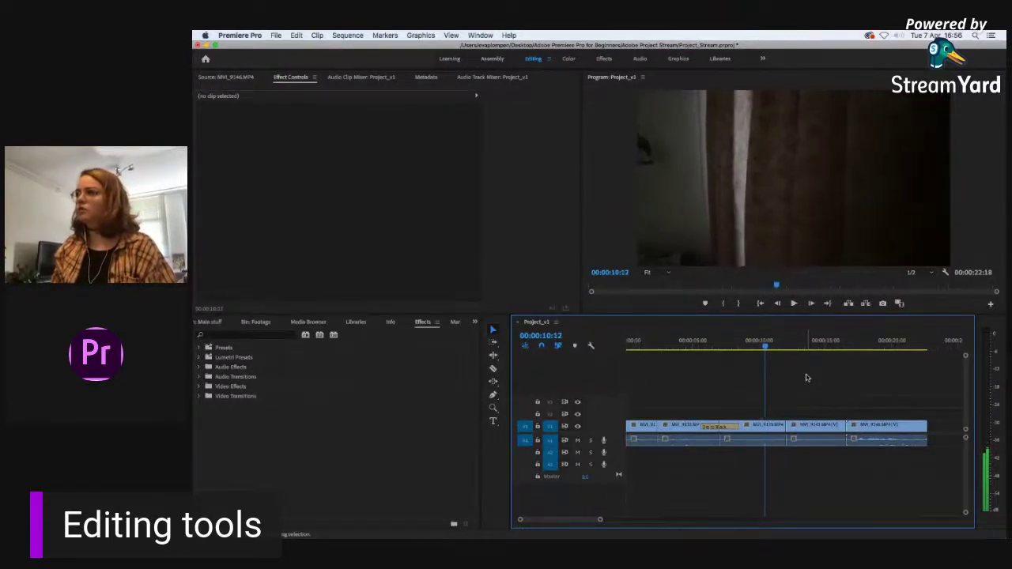
key("shift+Right")
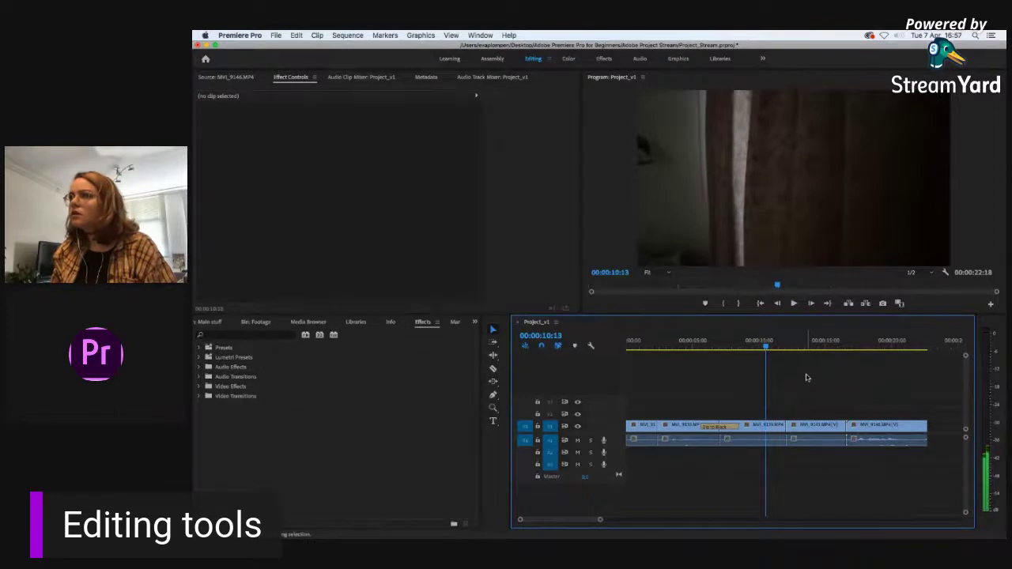
key("Left")
key("Left")
key("Left")
key("Left")
key("Left")
key("Left")
key("Left")
key("Left")
key("Left")
key("Left")
key("Left")
key("Left")
key("Left")
key("Left")
key("Right")
key("Right")
key("Right")
key("Right")
key("Right")
key("Right")
key("Right")
key("Right")
key("Right")
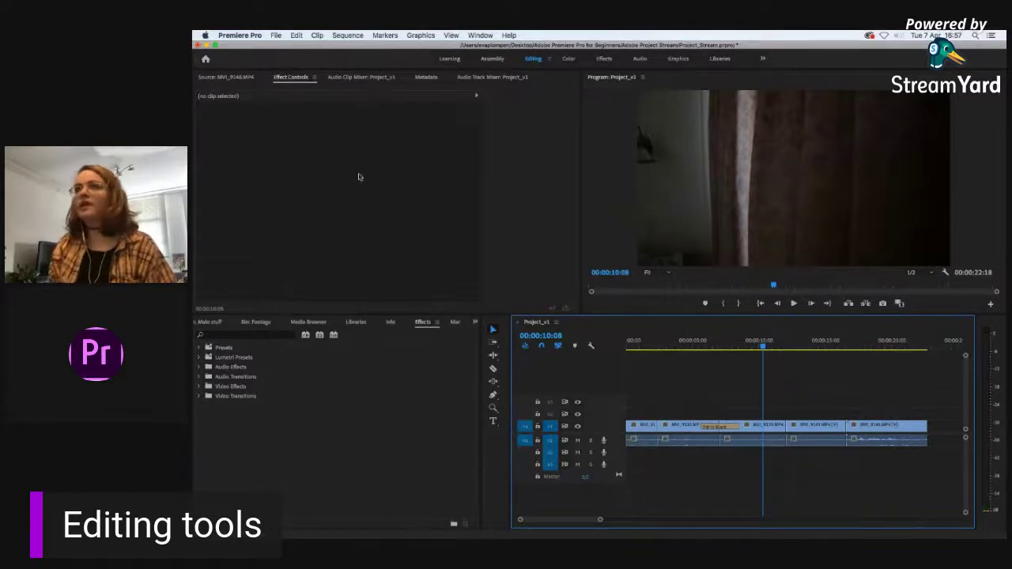
Step: Find the Playback preferences and set the step forward/back many value to 10 frames
left_click(257, 35)
mouse_move(264, 63)
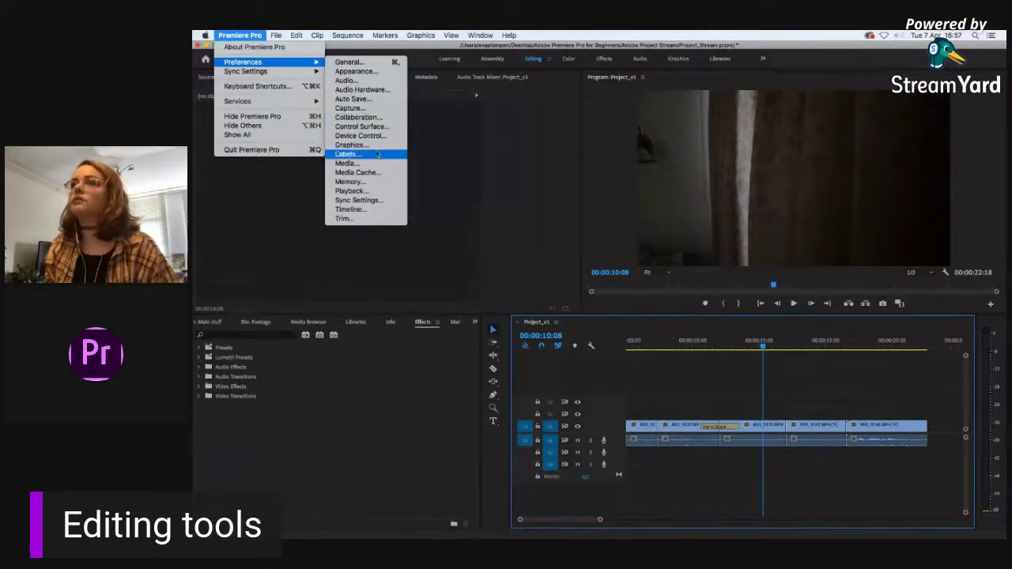
left_click(361, 61)
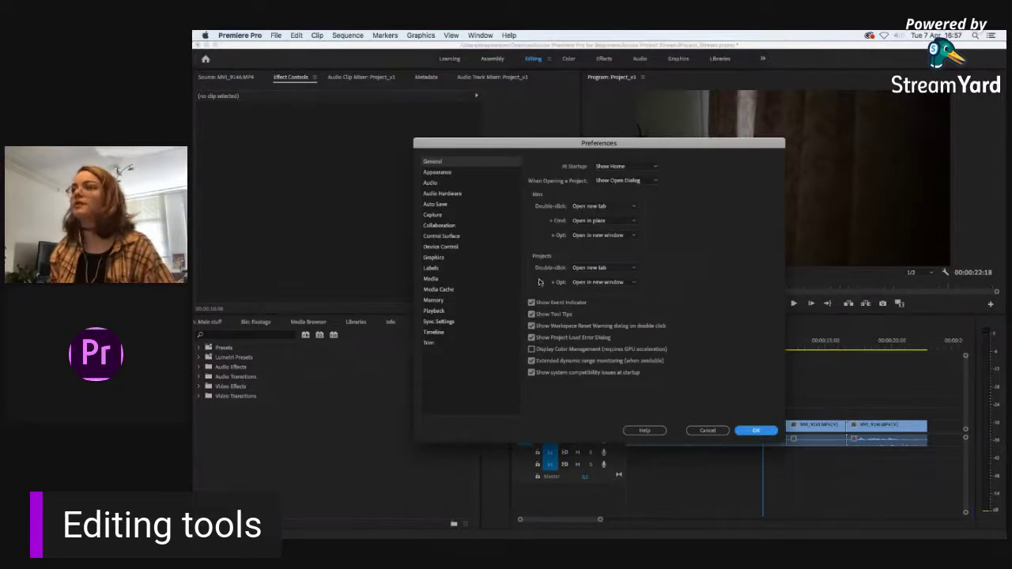
left_click(463, 173)
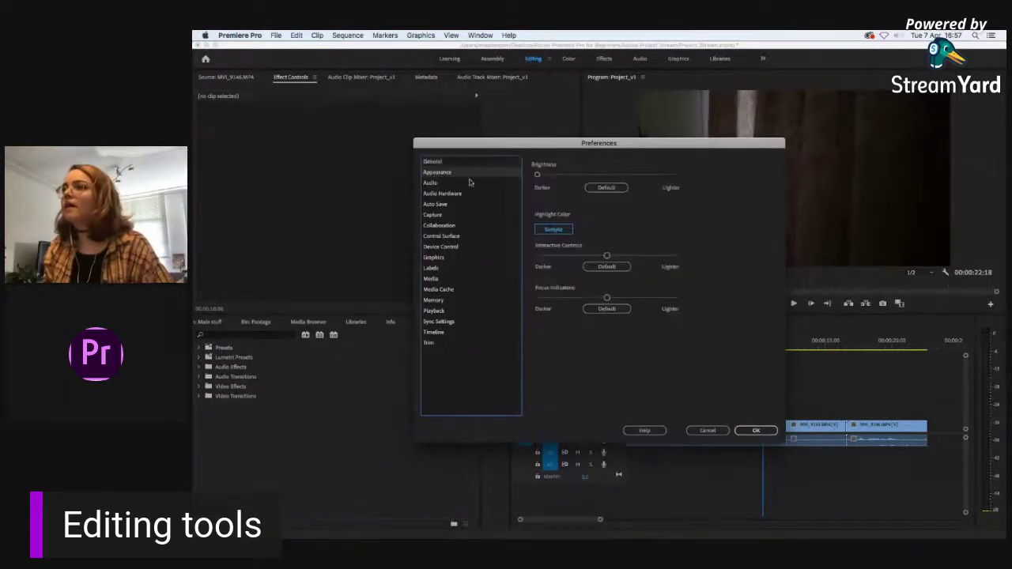
left_click(441, 248)
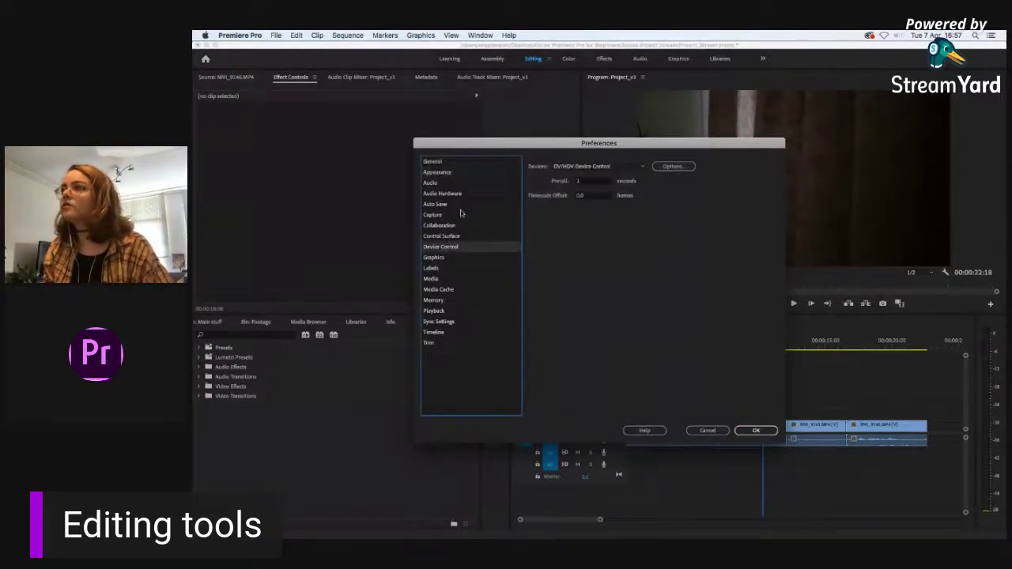
left_click(438, 342)
left_click(439, 333)
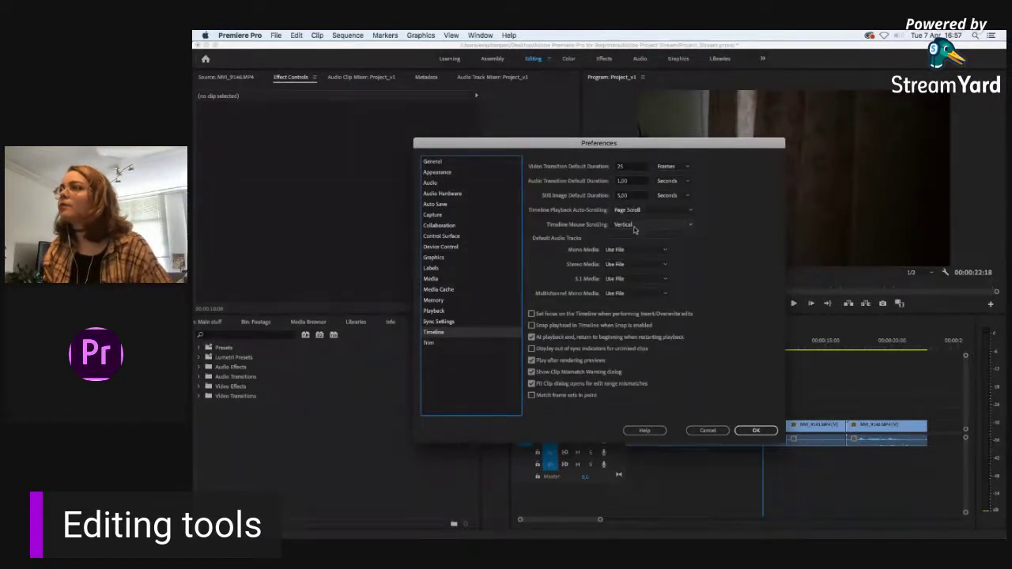
left_click(497, 323)
left_click(494, 309)
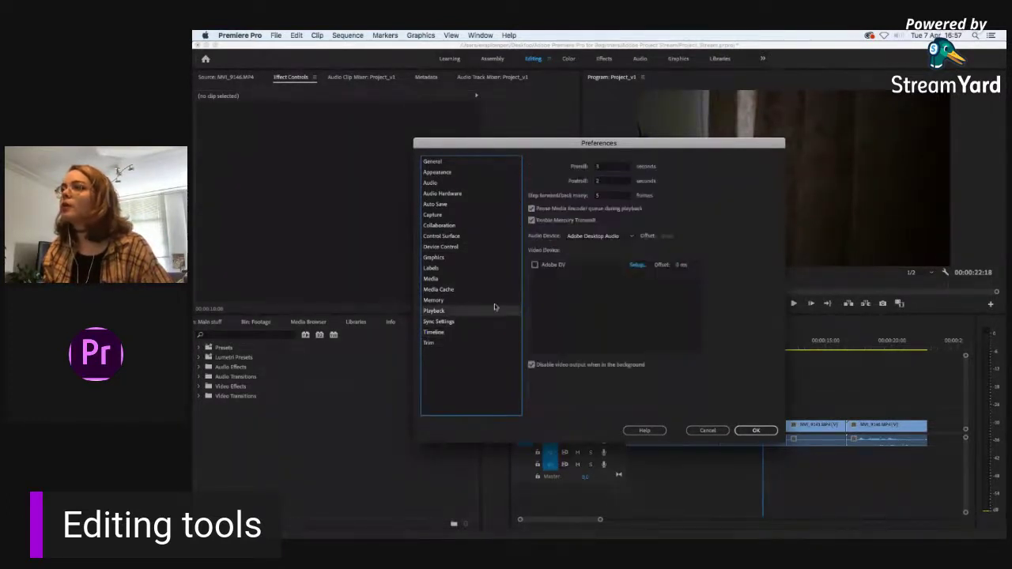
left_click(605, 195)
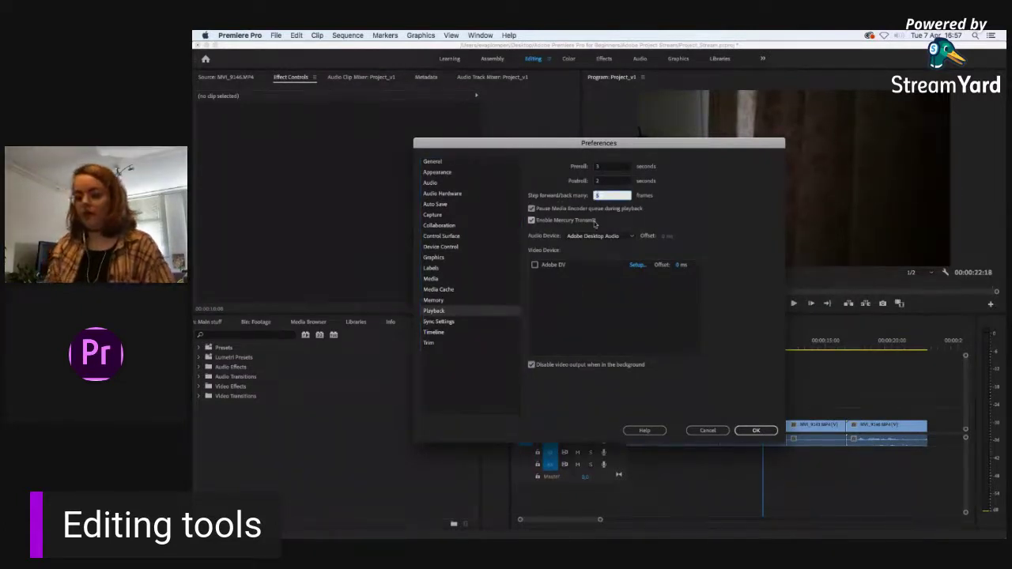
left_click(755, 430)
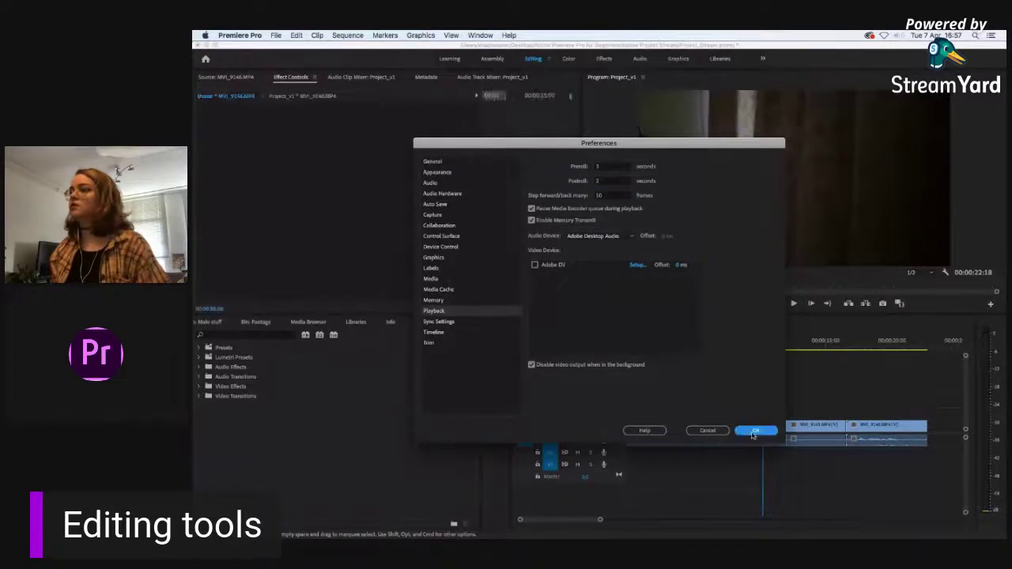
Step: Try out the 10-frame jump by moving the playhead forward and then repeatedly backward in the curtain clip
key("shift+Right")
key("space")
key("space")
key("shift+Left")
key("shift+Left")
key("shift+Left")
key("shift+Left")
key("shift+Left")
key("shift+Left")
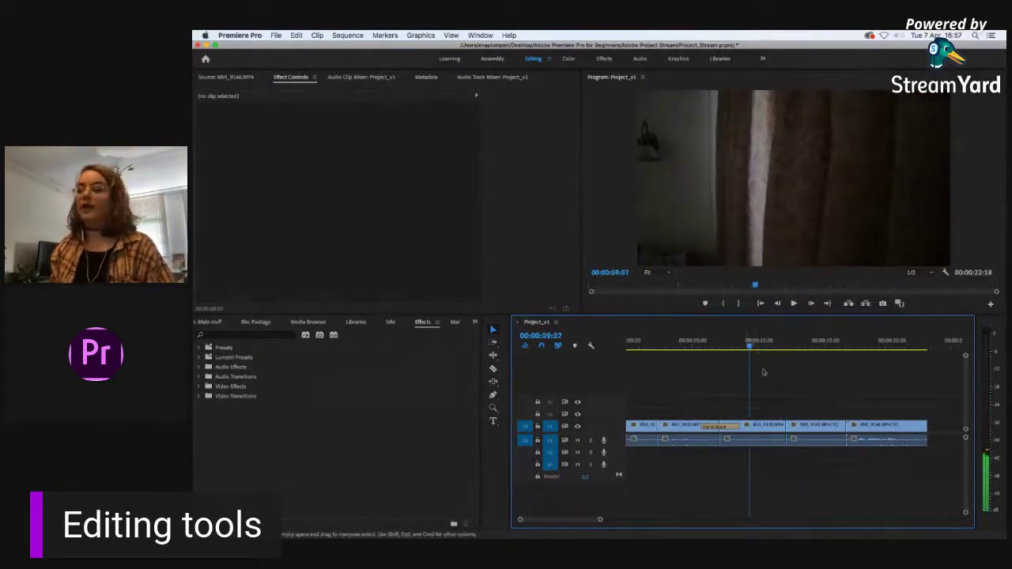
Step: Play the sequence from its beginning into the second clip and reverse the playback
key("Home")
key("space")
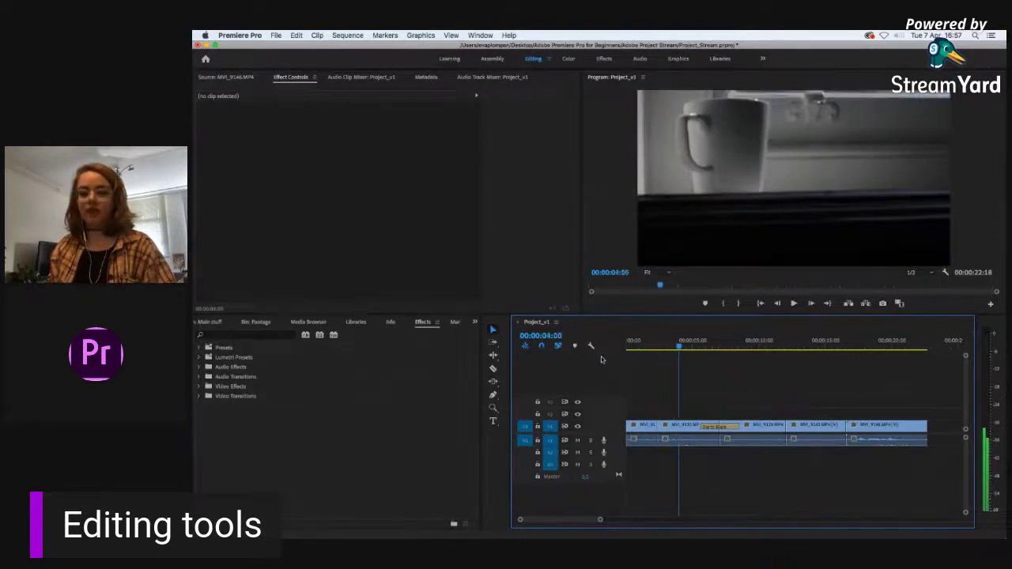
key("j")
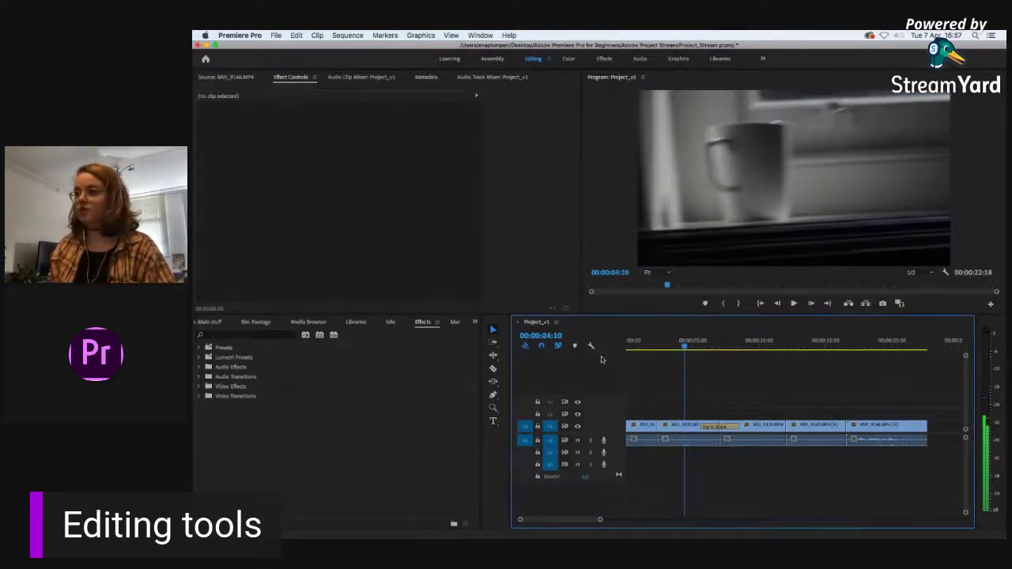
Step: Play the sequence forward and in reverse, speed up the forward playback into the last clip, and return to the start
key("l")
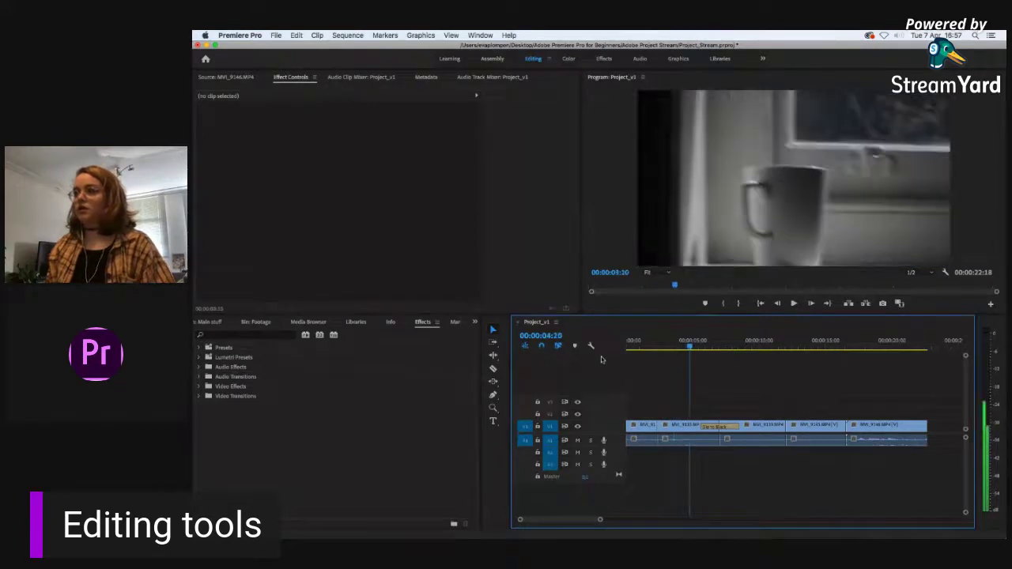
key("j")
key("l")
key("l")
key("l")
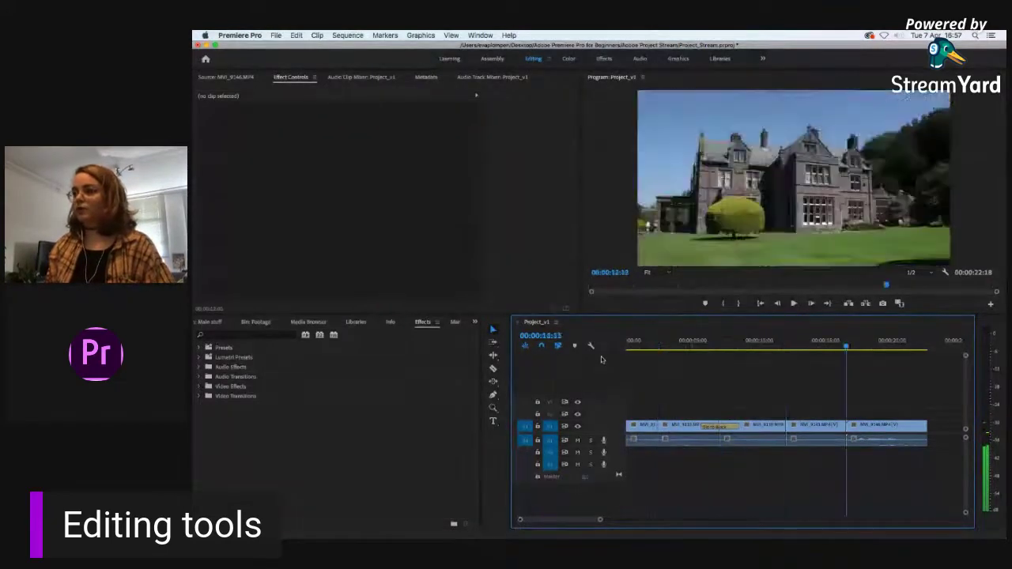
key("Home")
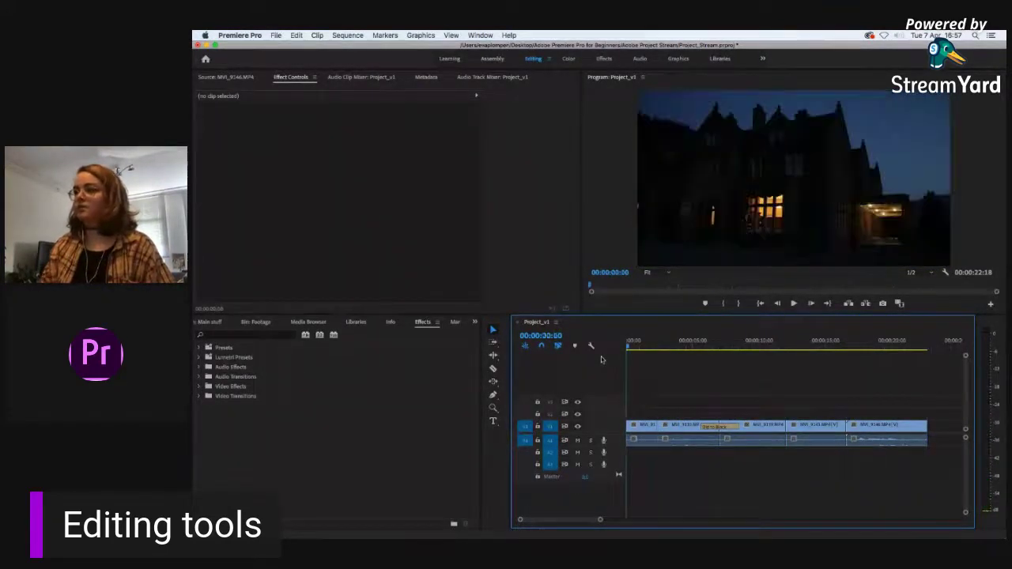
Step: Jump the playhead from edit point to edit point until the end of the Project_v1 sequence
left_click_drag(642, 343, 591, 323)
key("Down")
key("Down")
key("Down")
key("Down")
key("Down")
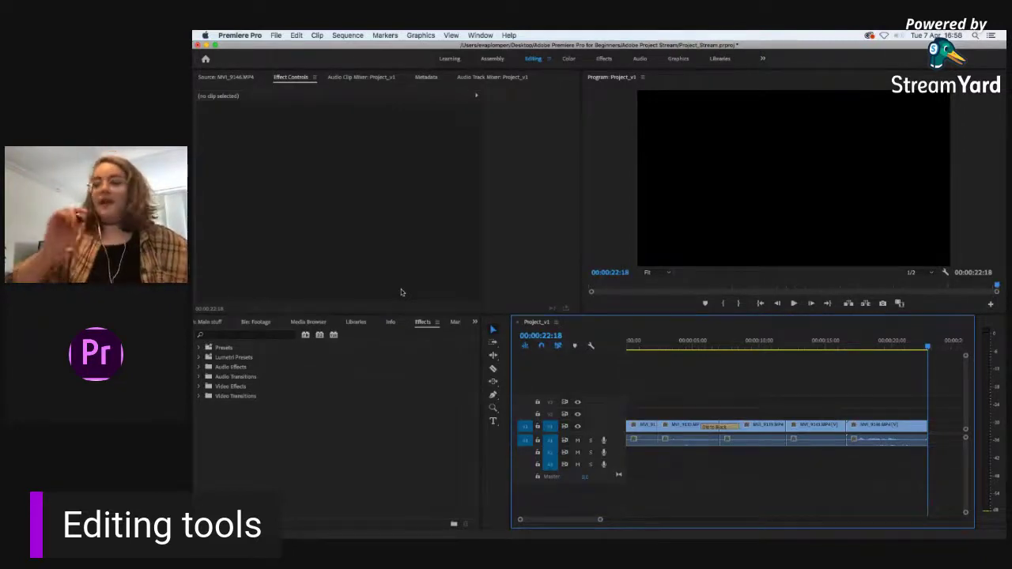
Step: Show the Project_Stream project contents, duplicate the Project_v1 sequence, and rename the copy Project_v2
left_click(215, 323)
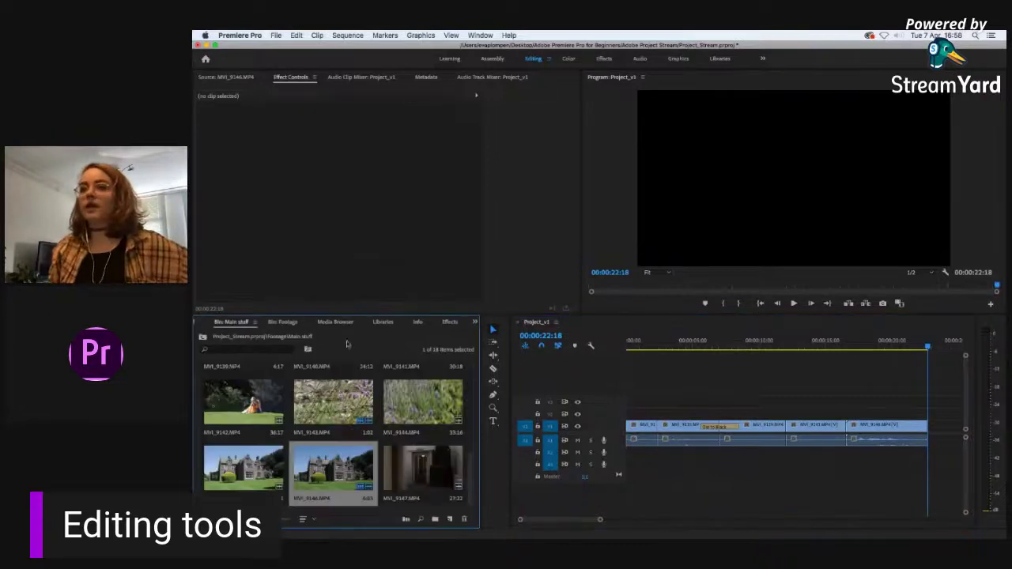
left_click(477, 322)
left_click(502, 332)
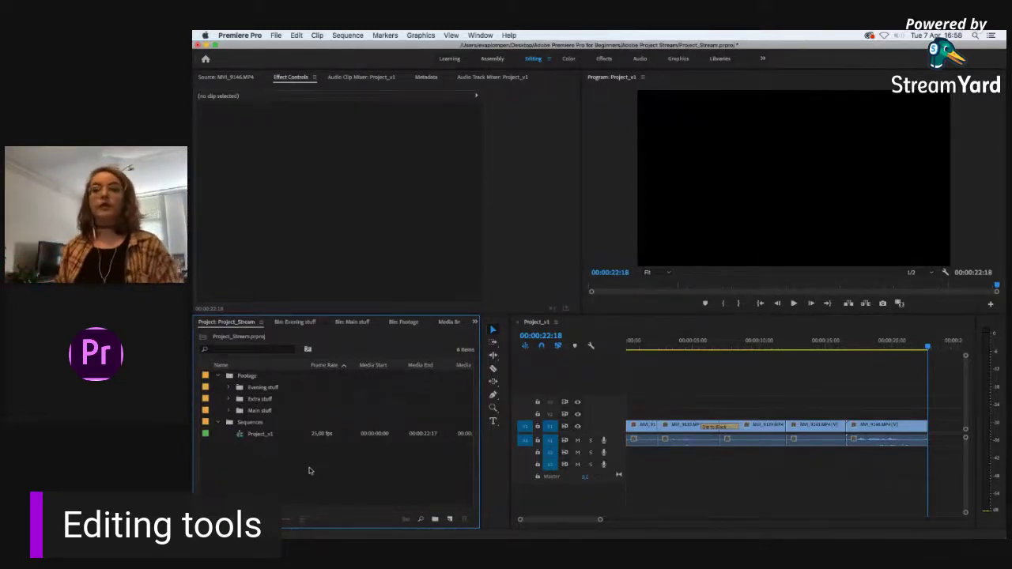
left_click(241, 437)
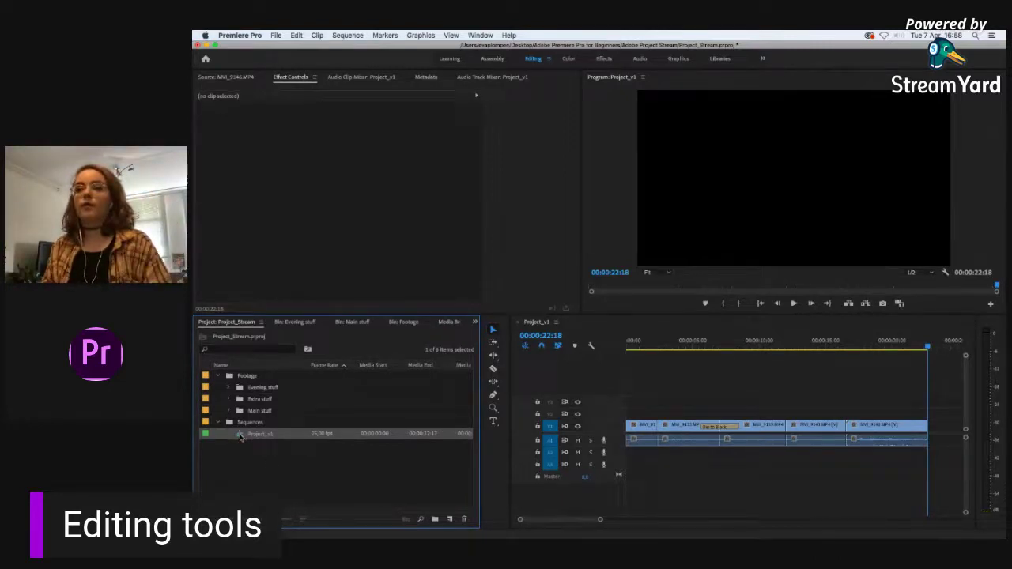
right_click(241, 437)
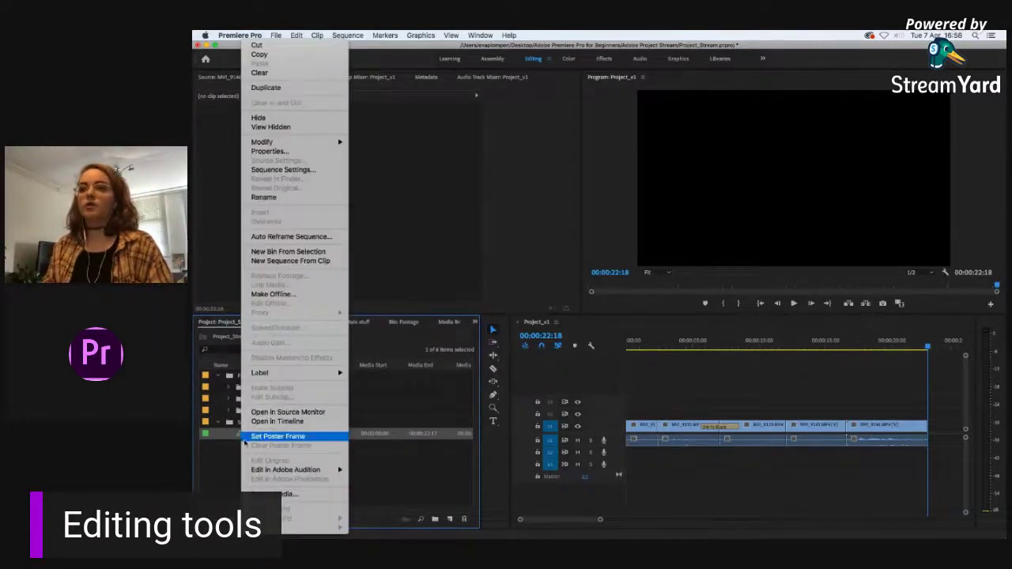
left_click(281, 90)
left_click(269, 446)
double_click(291, 446)
type("Project_v2")
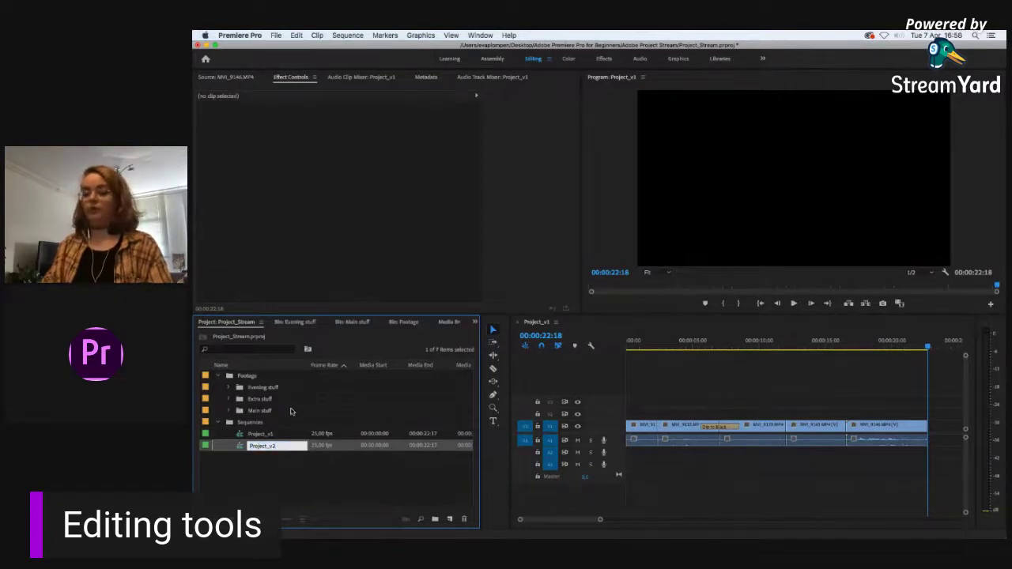
key("Return")
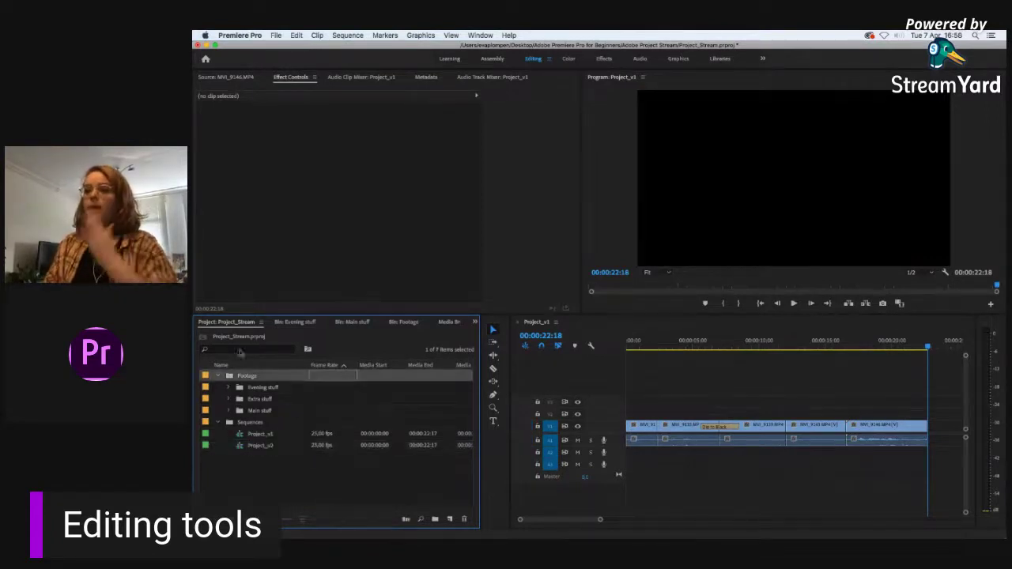
Step: Open the Project_v2 sequence in the timeline and close the Project_v1 sequence there
double_click(239, 446)
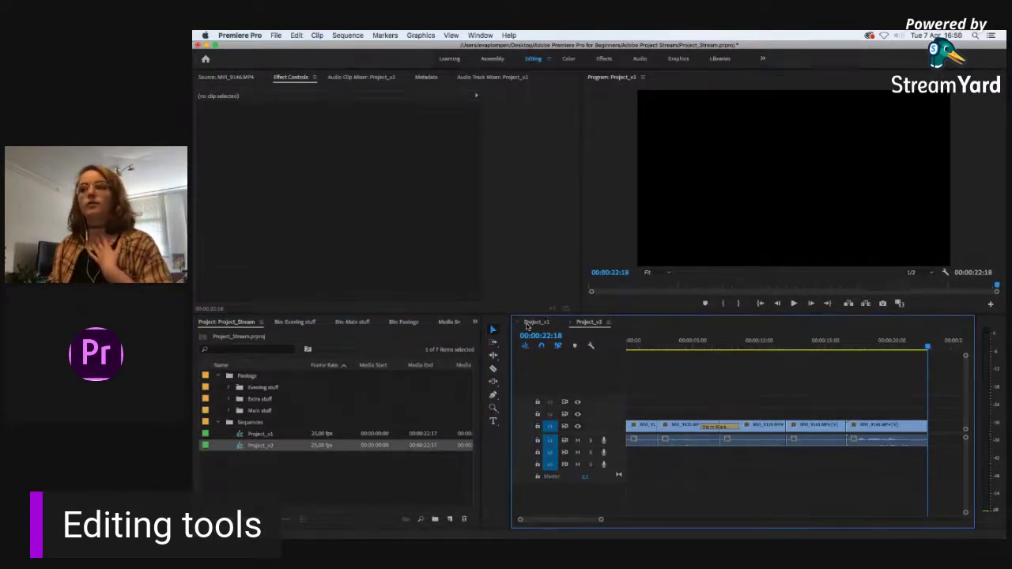
left_click(524, 325)
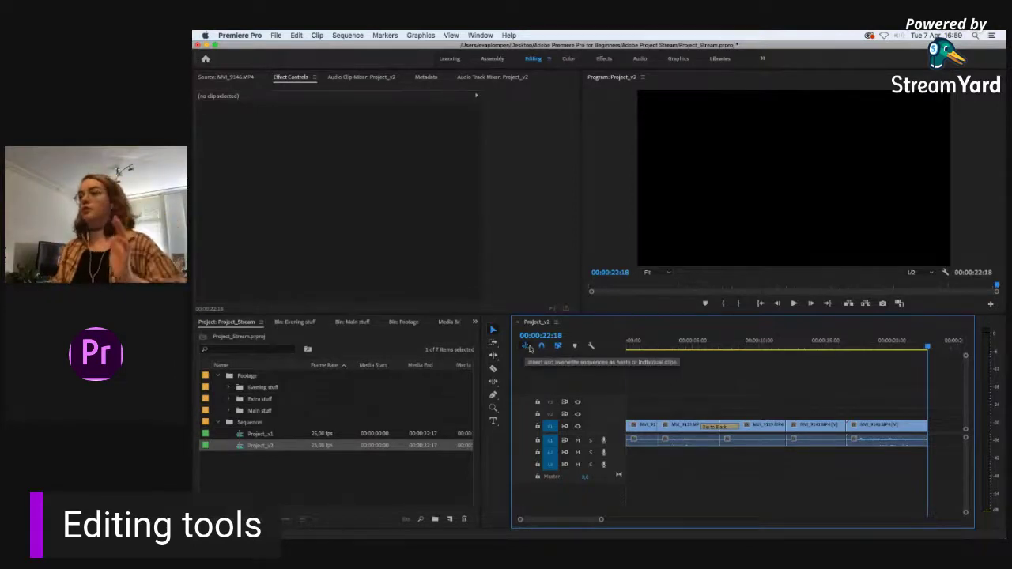
mouse_move(833, 340)
left_mouse_down()
mouse_move(846, 340)
mouse_move(833, 340)
left_mouse_up()
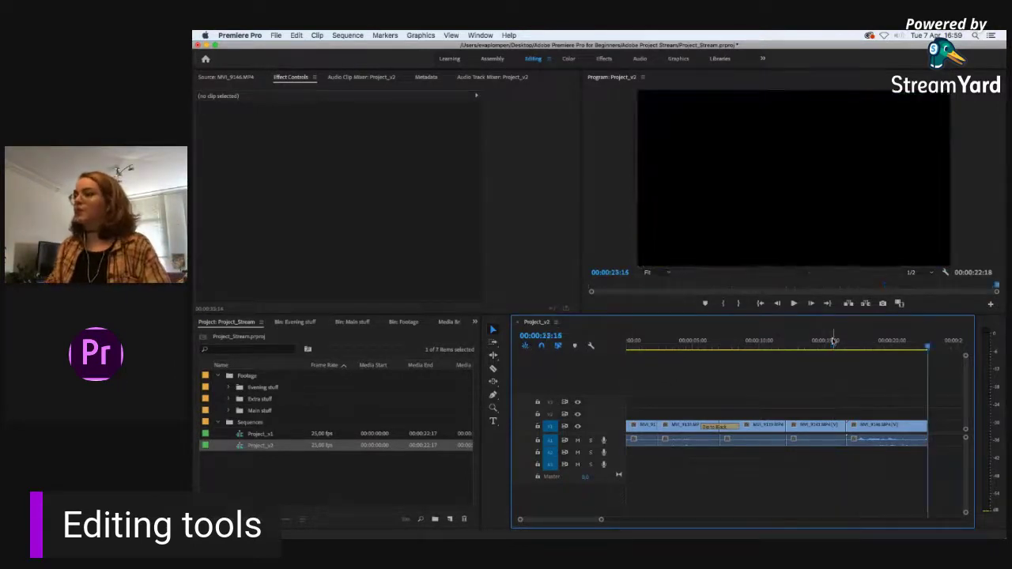
key("minus")
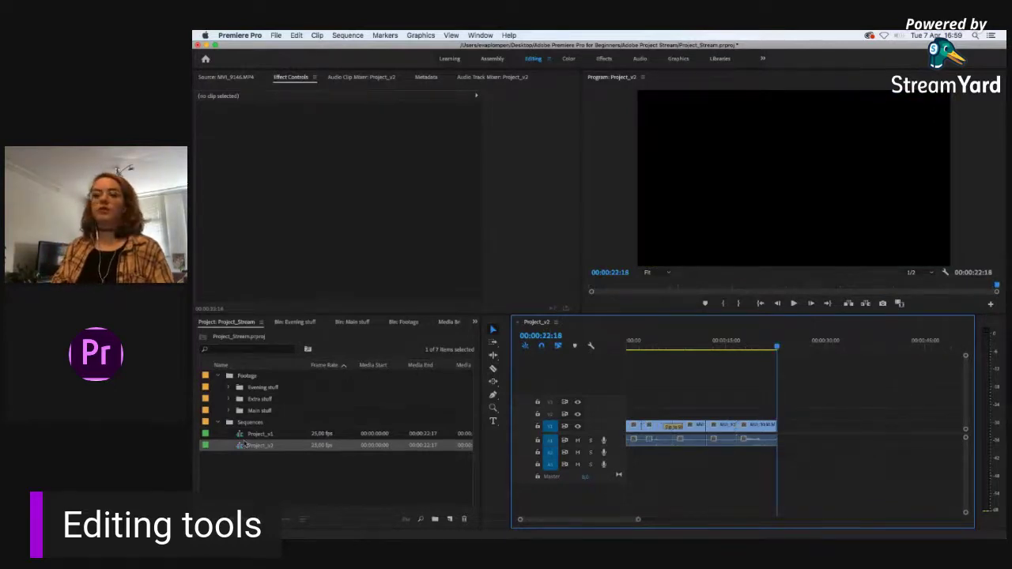
Step: Try adding Project_v1 as a nested sequence at the end of Project_v2, scrub into it, and delete it
left_click(245, 441)
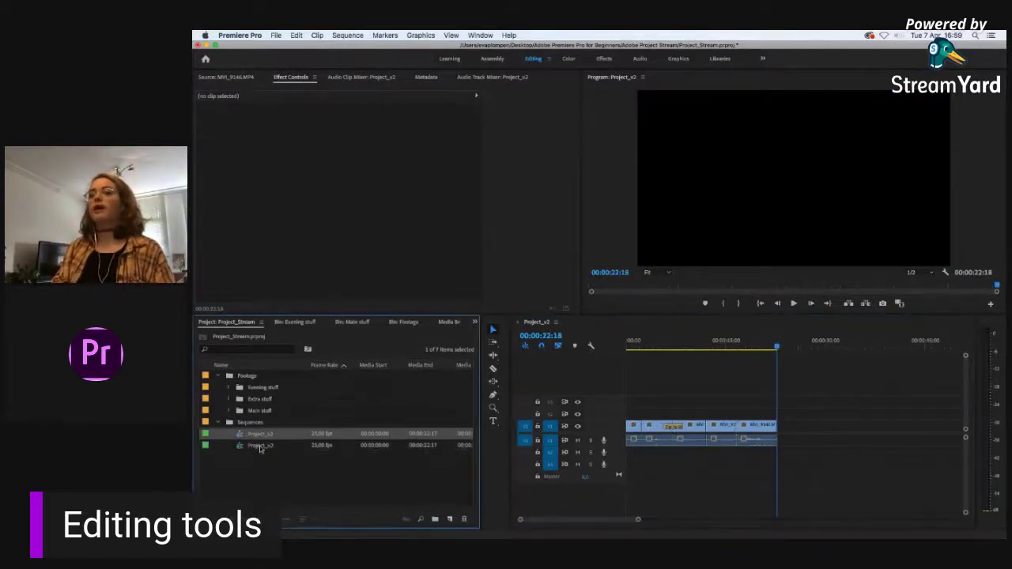
left_click(254, 434)
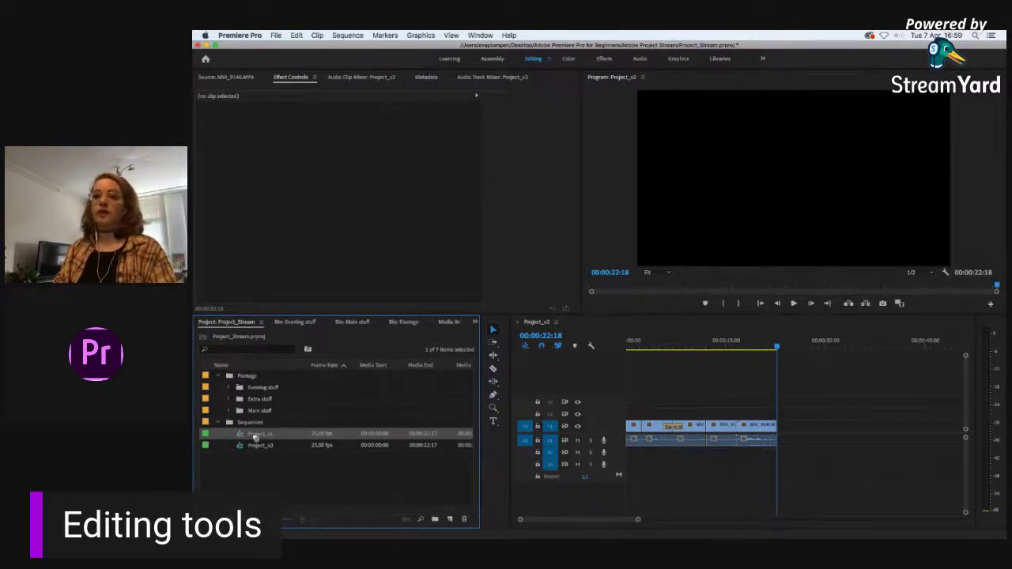
left_click_drag(368, 436, 803, 449)
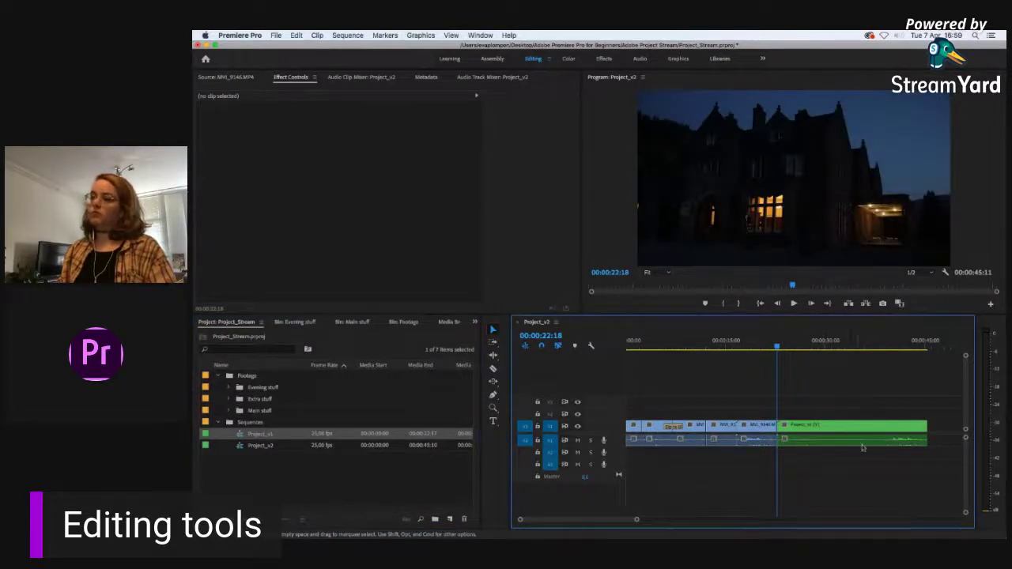
left_click_drag(814, 348, 847, 348)
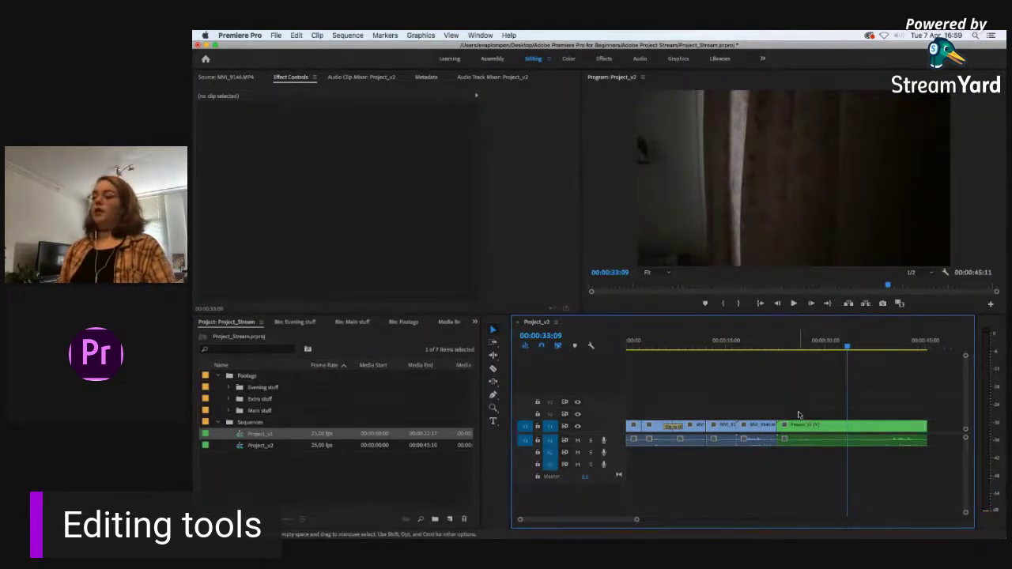
key("Delete")
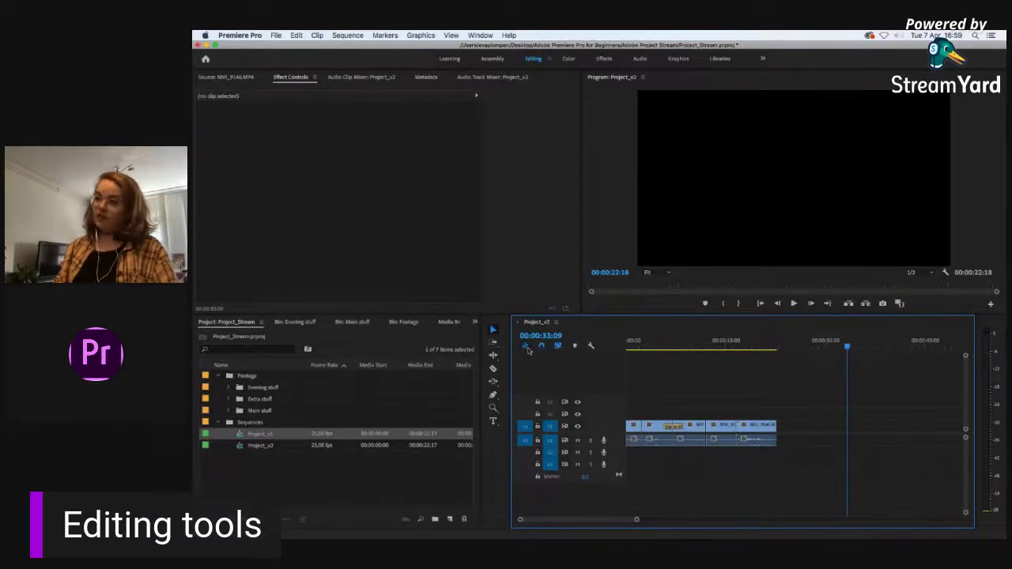
Step: Try adding Project_v1 to Project_v2 as individual clips, undo it, and switch inserting sequences as nests back on
left_click_drag(241, 434, 860, 428)
key("super+z")
left_click(525, 346)
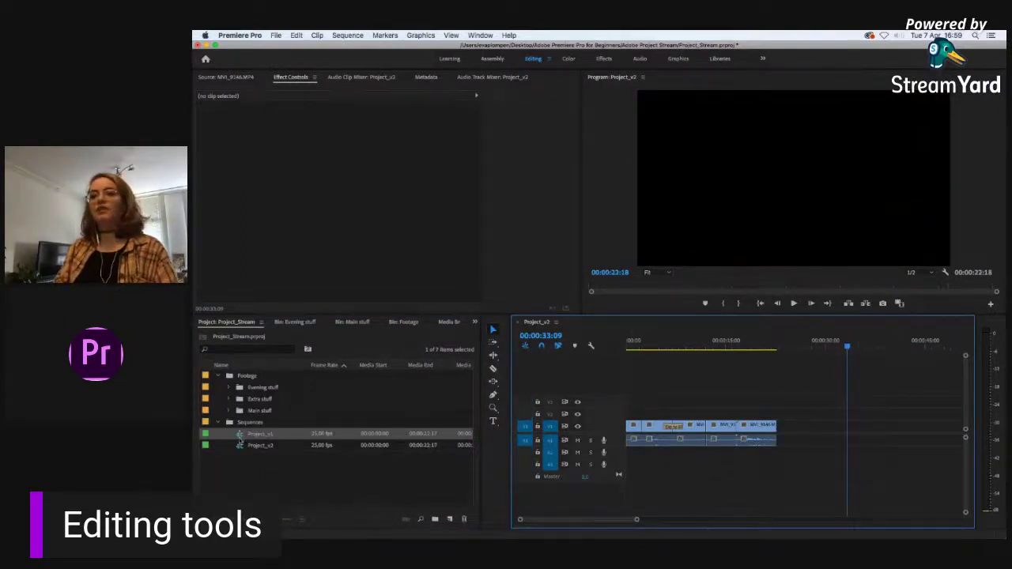
Step: Load the Project_v1 sequence into the Source Monitor and mark its full length up to the last frame
left_click(241, 438)
left_click(227, 79)
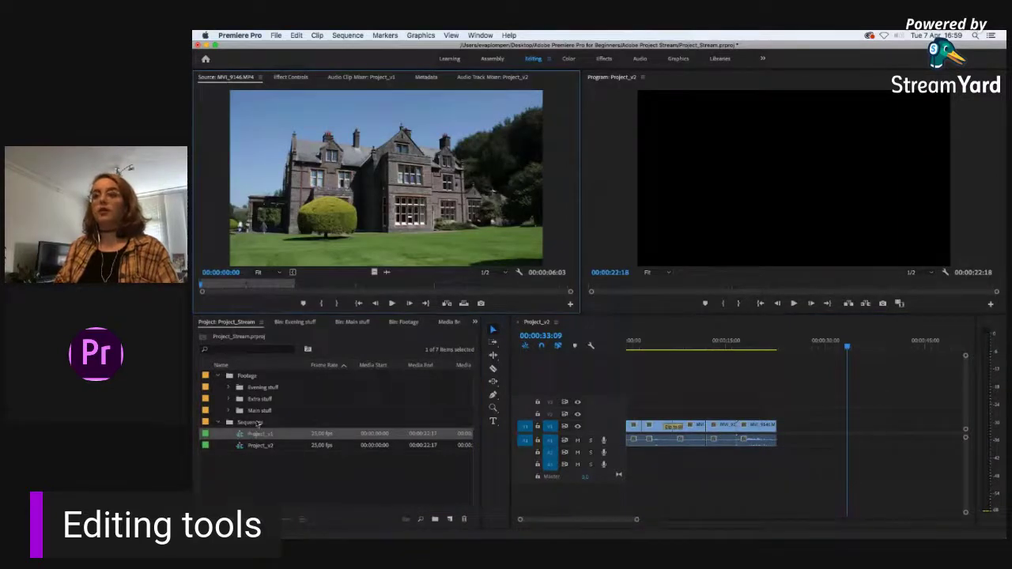
left_click_drag(242, 437, 378, 177)
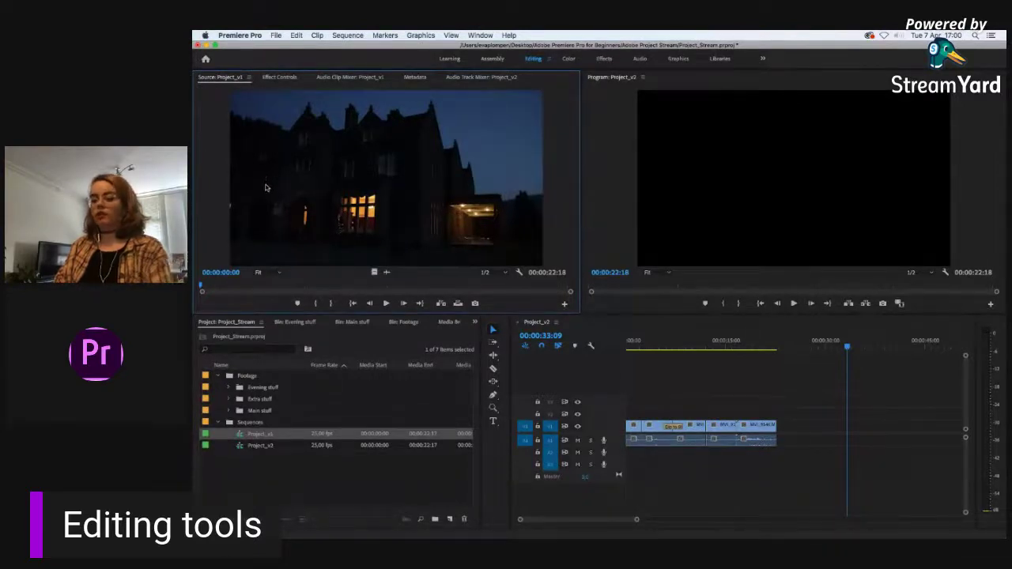
key("End")
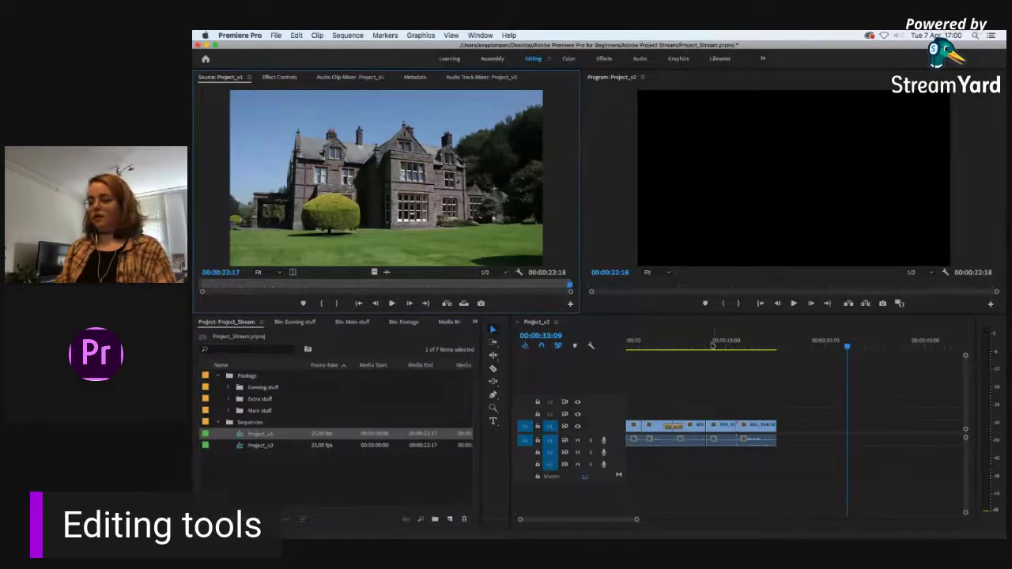
Step: Try inserting Project_v1 from the Source Monitor into Project_v2 as a nest and as individual clips, undoing each insert
key("comma")
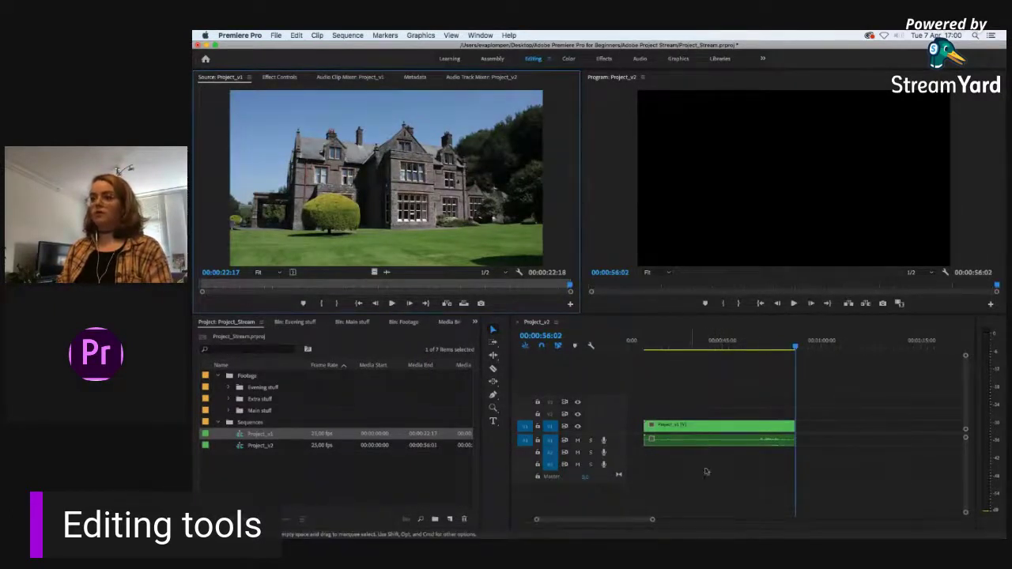
key("super+z")
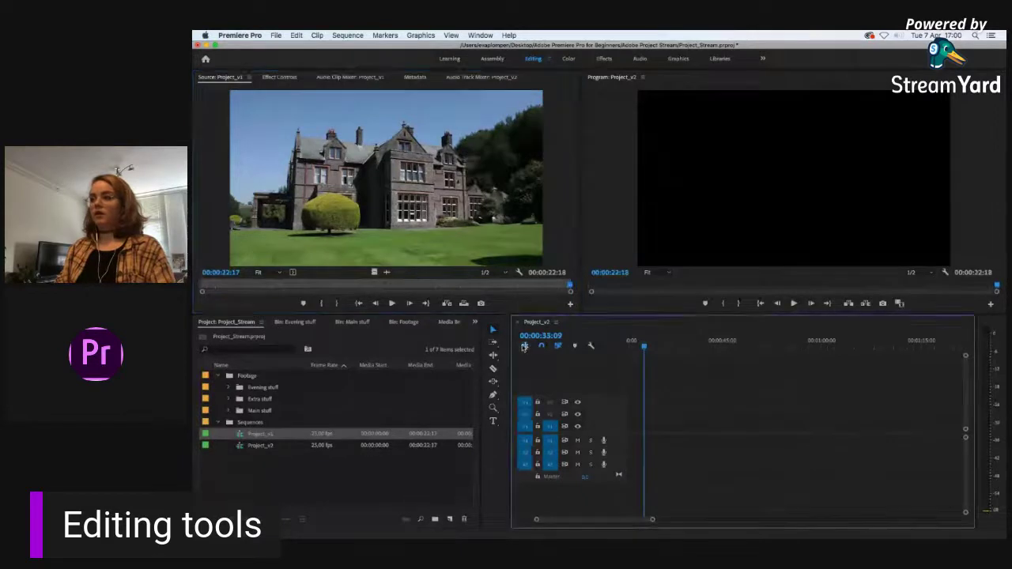
left_click(525, 347)
key("comma")
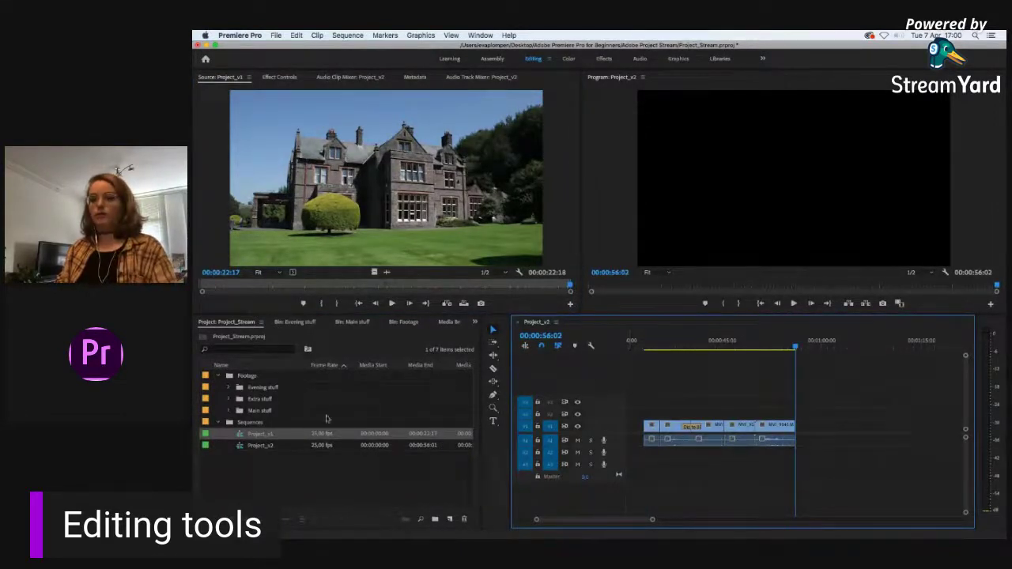
key("super+z")
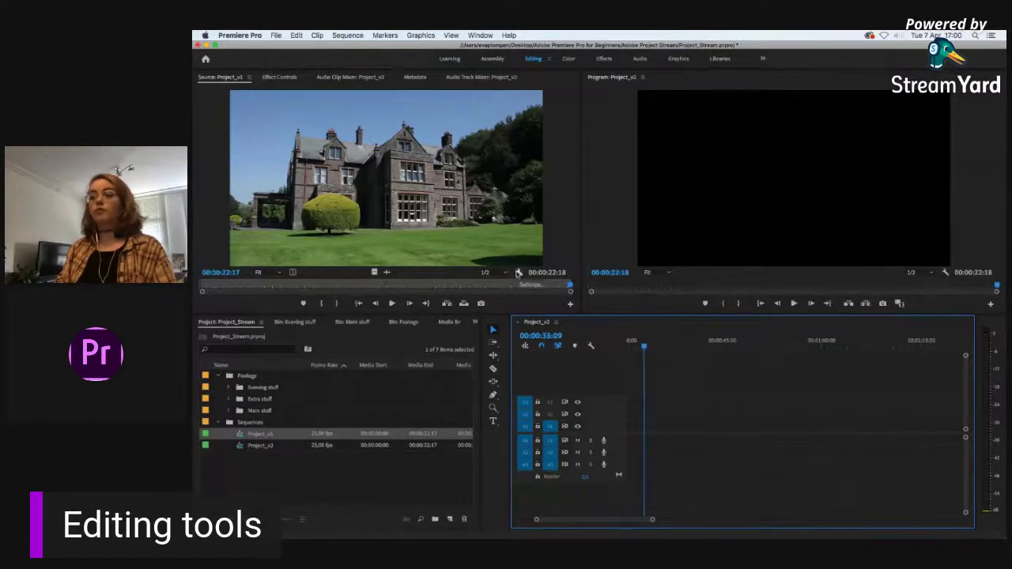
Step: Return the playhead to the start of Project_v2 and select that sequence among the project items
key("comma")
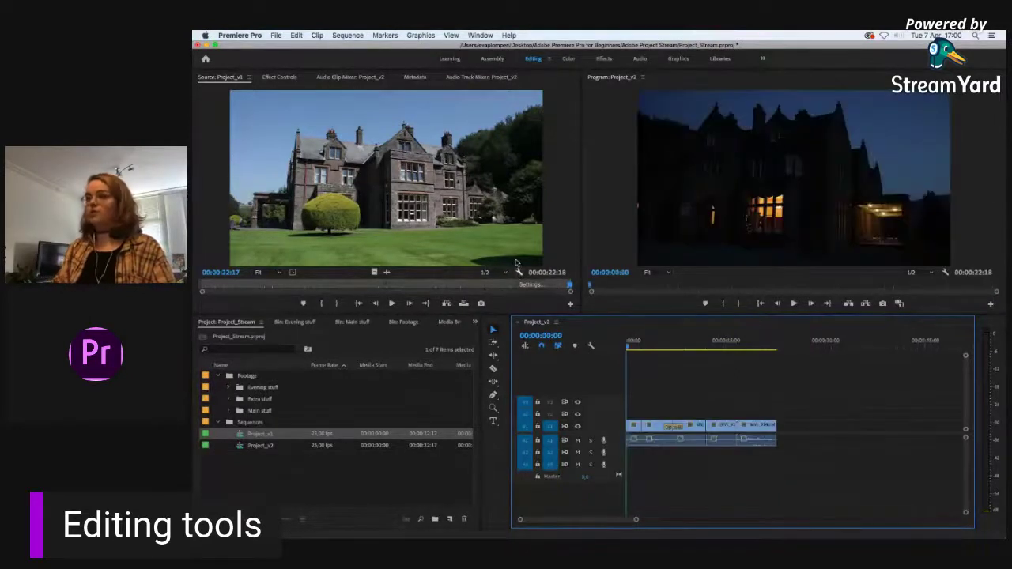
left_click(242, 446)
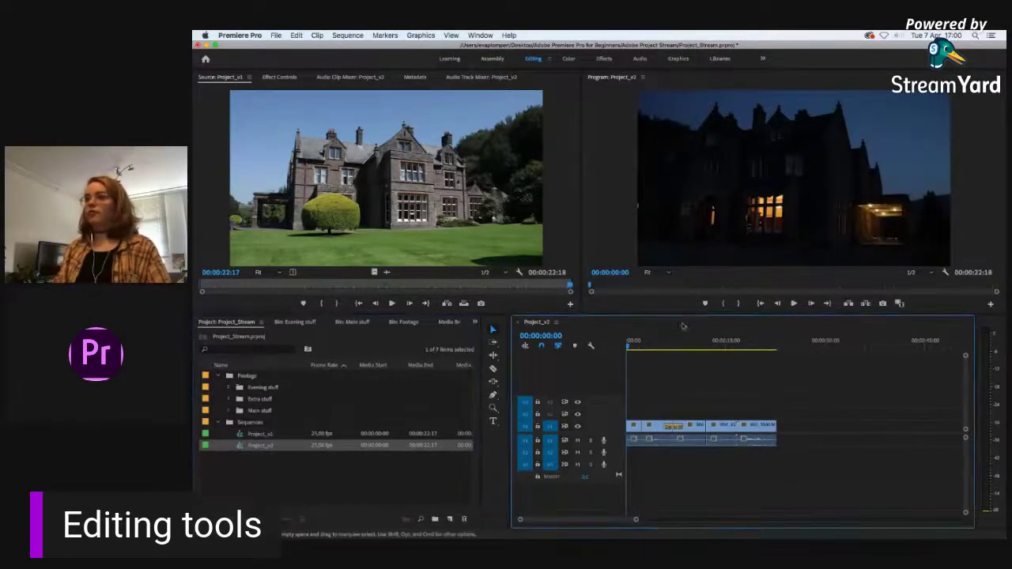
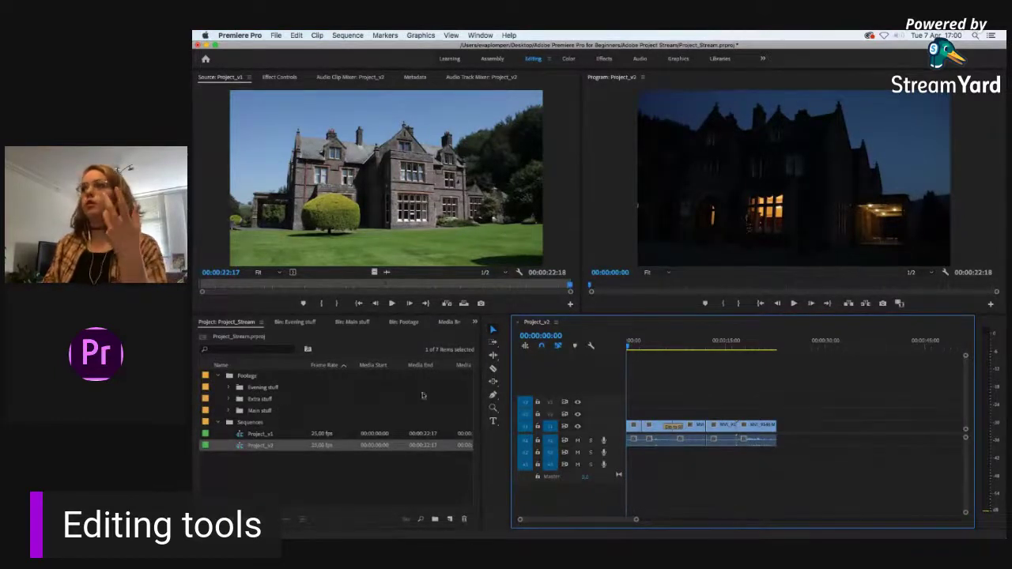
left_click_drag(631, 345, 610, 350)
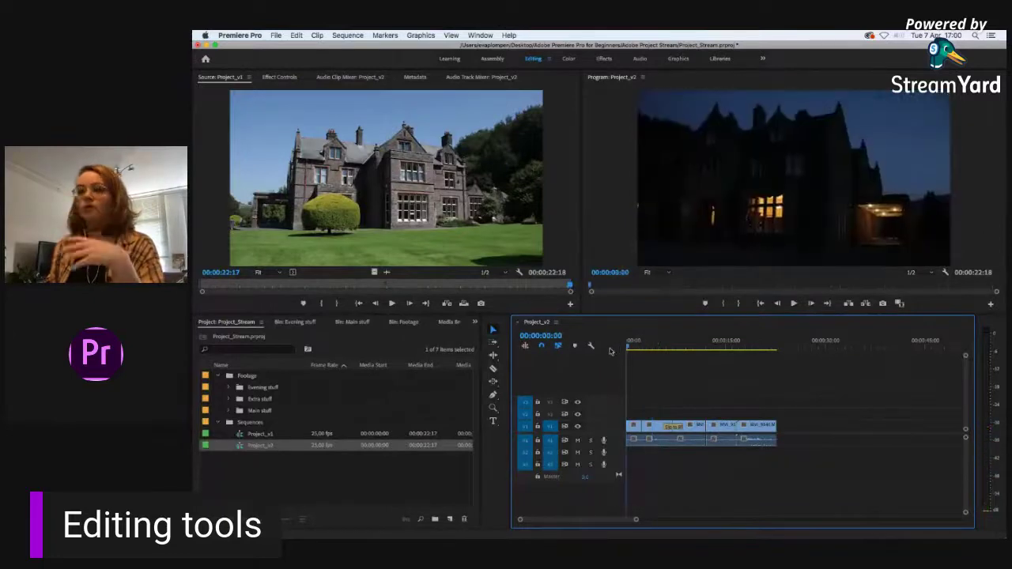
Step: Collapse the Sequences and Footage bins and create a new project bin named Music
left_click(218, 423)
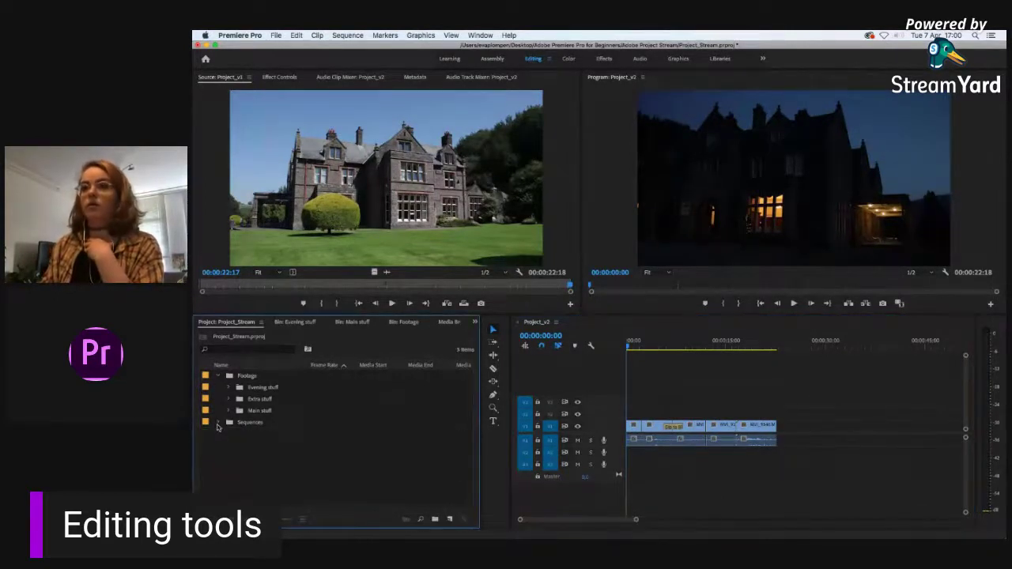
left_click(218, 375)
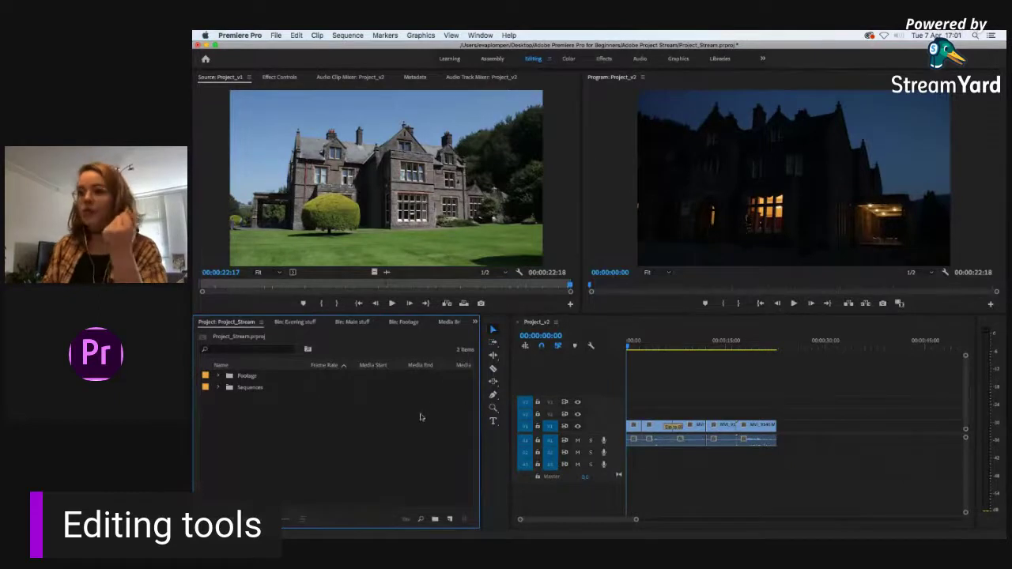
left_click(435, 518)
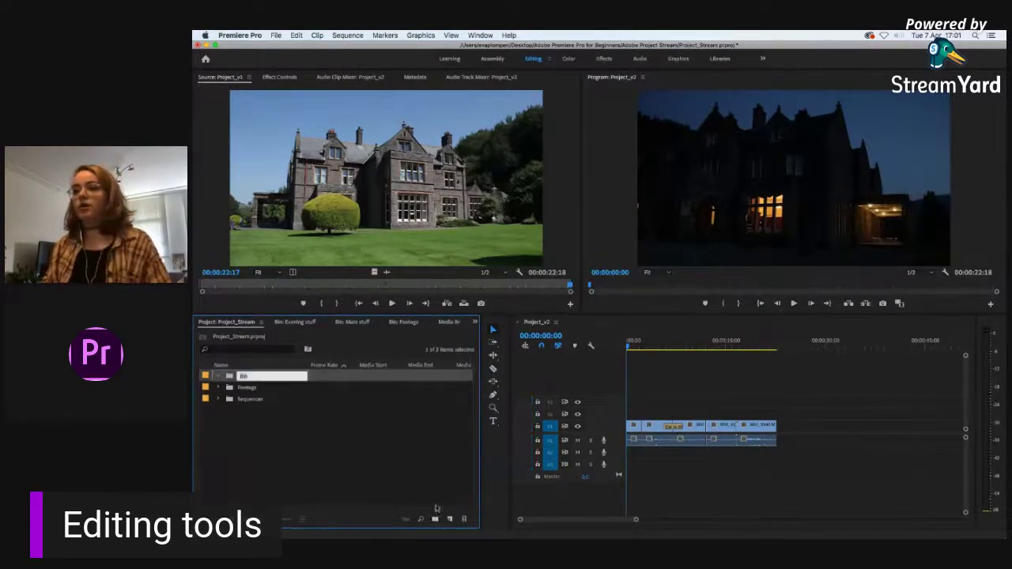
type("Music")
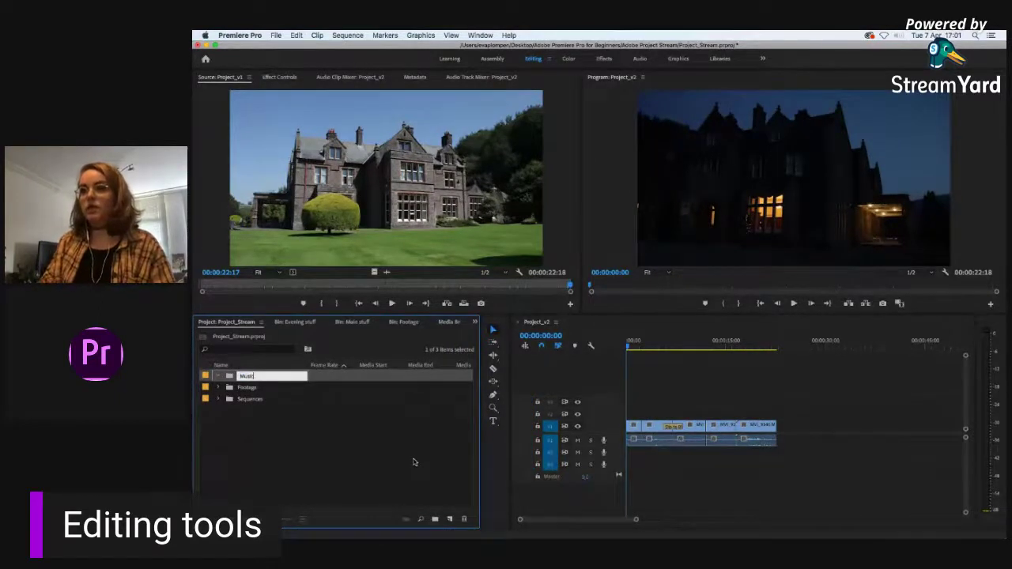
key("Tab")
left_click(436, 518)
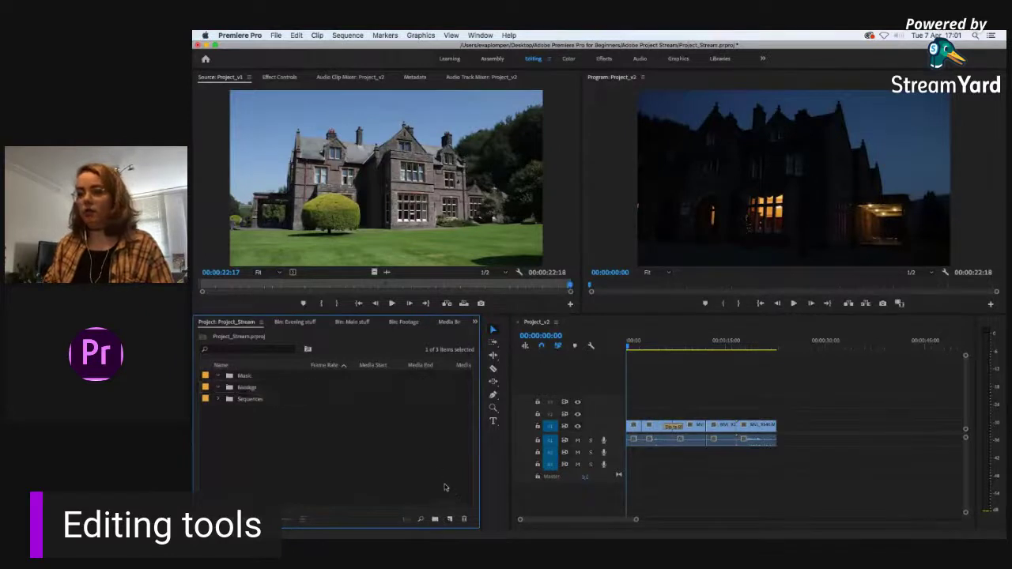
left_click(435, 518)
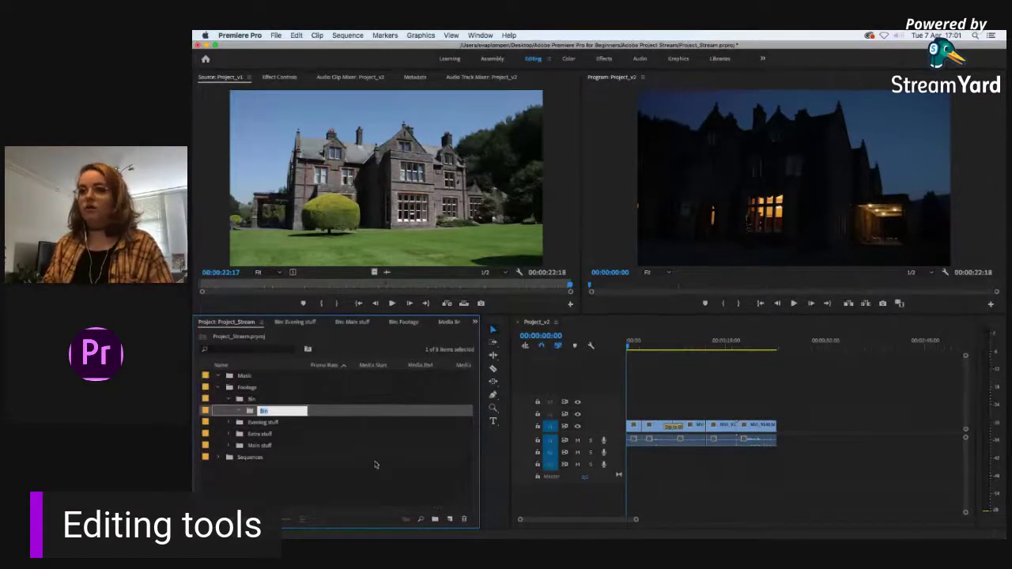
left_click(274, 474)
left_click(250, 411)
key("Delete")
left_click(240, 400)
key("Delete")
left_click(222, 389)
Step: Create a top-level project bin named Sound Effects and sort the bins by name in ascending order
left_click(434, 519)
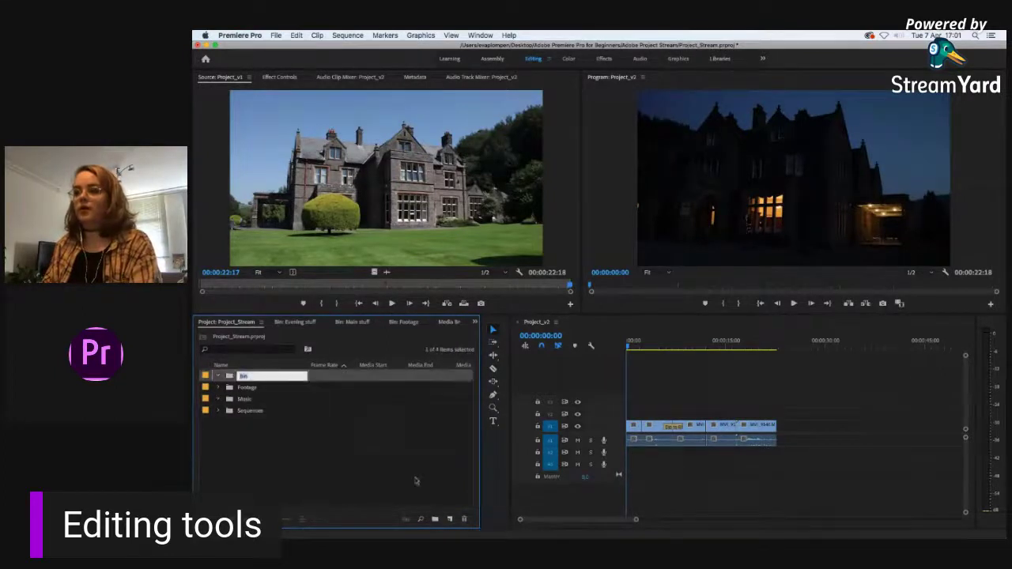
type("Sound Effects")
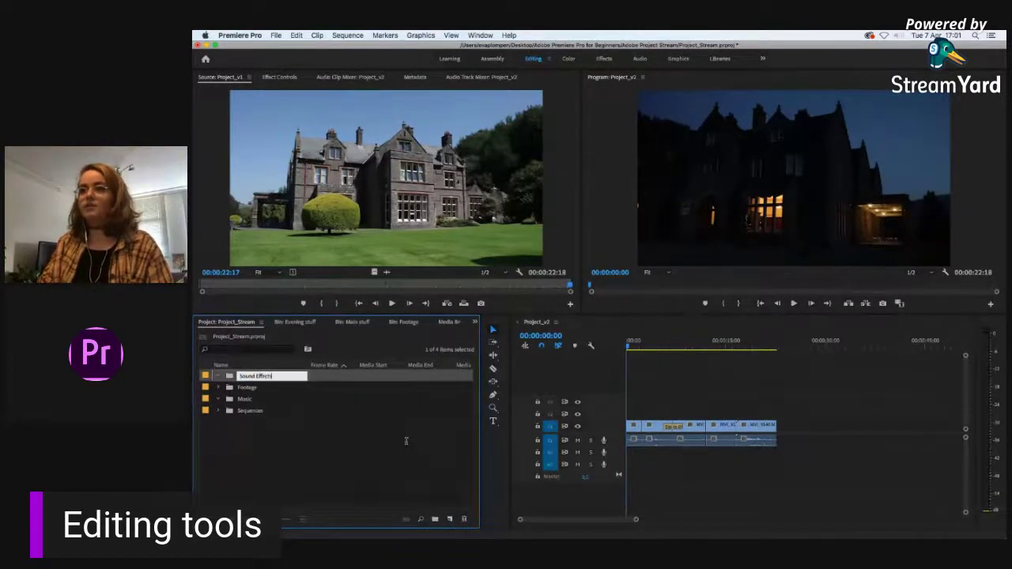
key("Return")
left_click(301, 452)
left_click(248, 366)
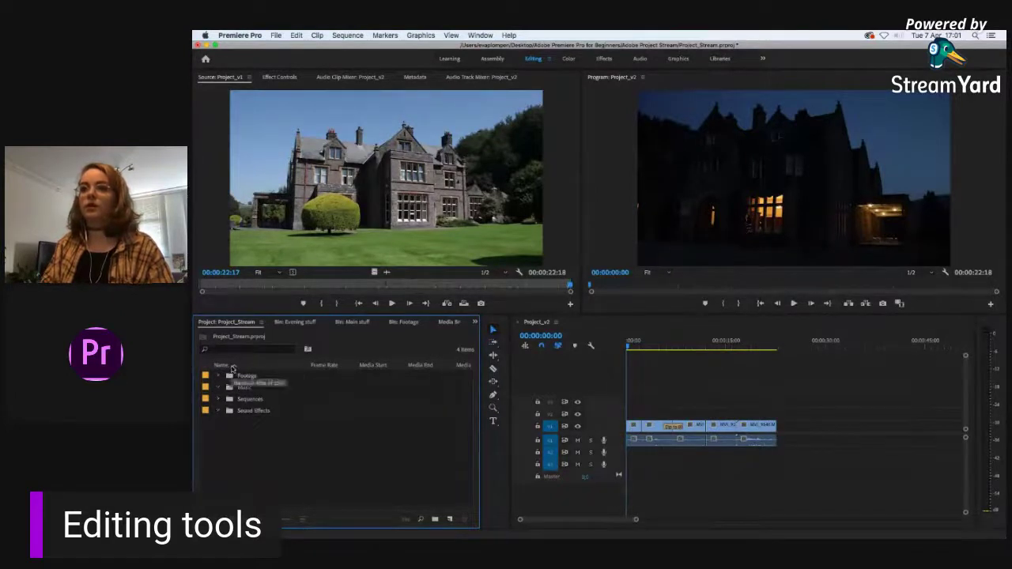
left_click(231, 364)
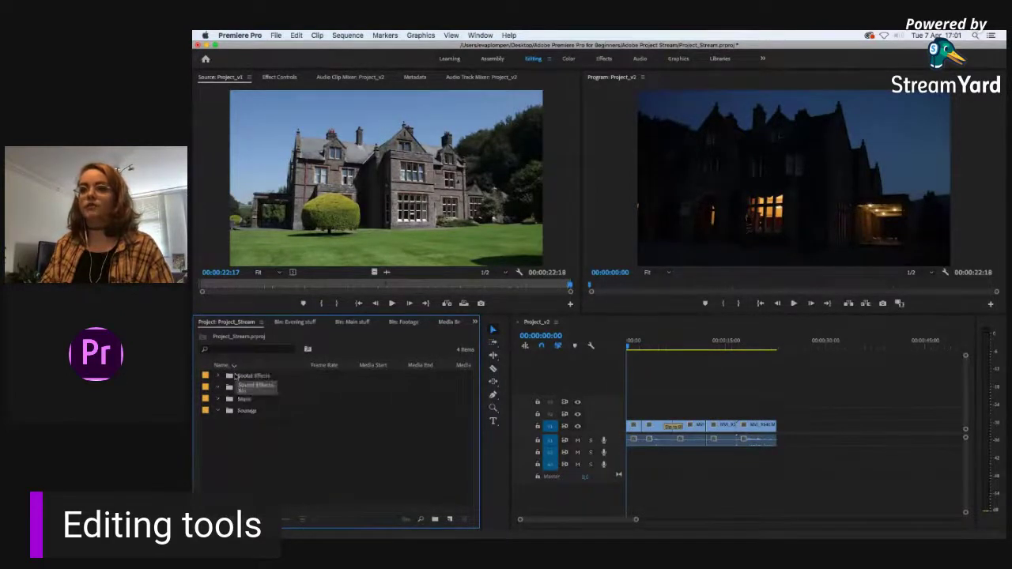
left_click(234, 362)
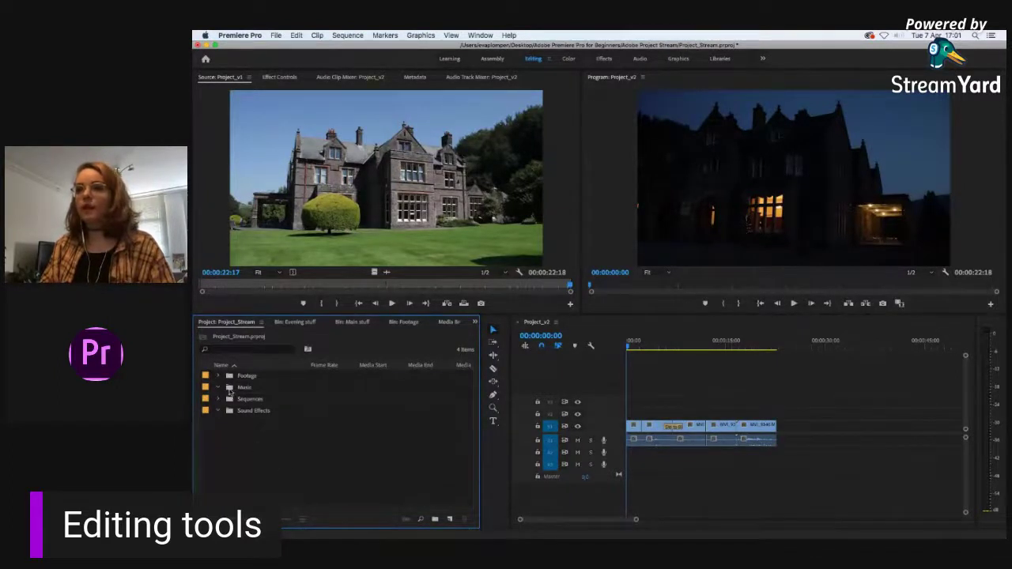
Step: Import the first ANTARCTICA track, THE ICE MOUNTAINS, from the Earth Tones Albums library on the external drive into the Music bin
double_click(229, 389)
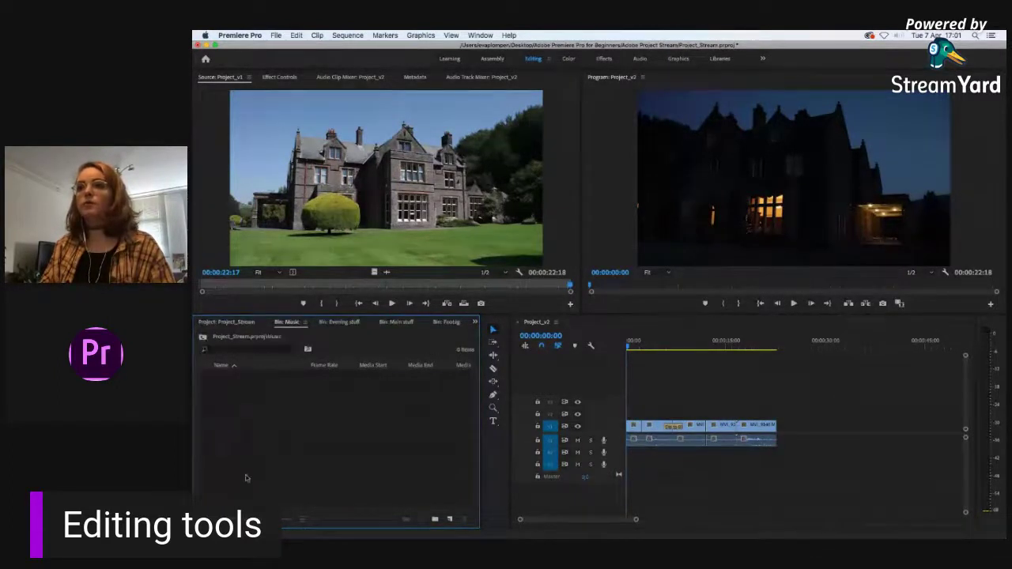
double_click(255, 426)
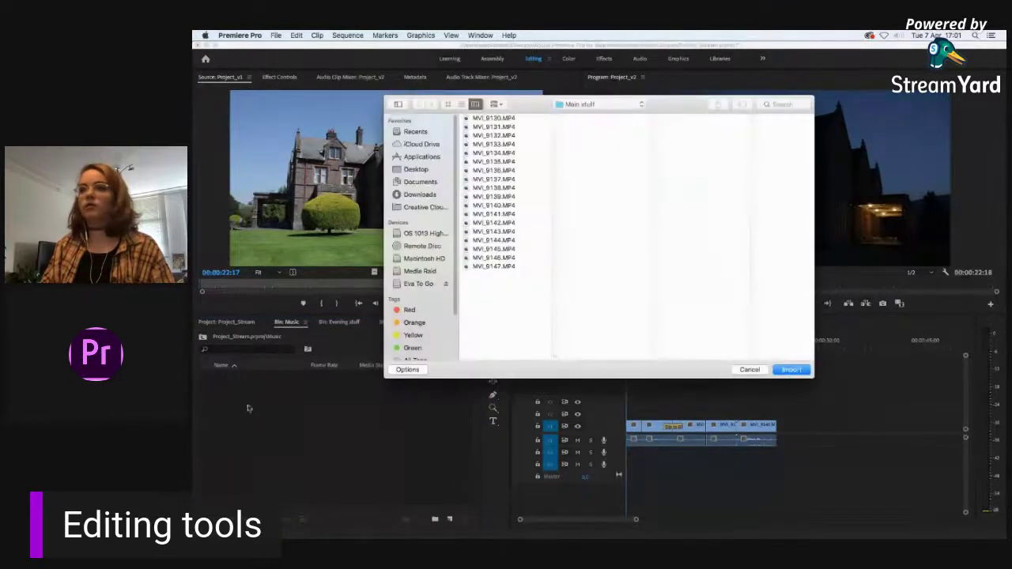
left_click(418, 283)
left_click(486, 153)
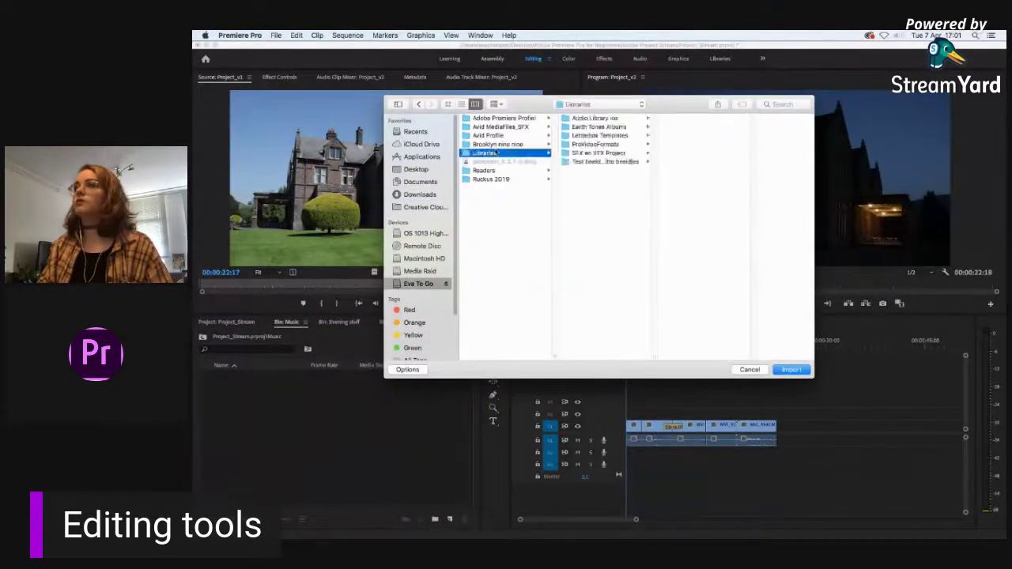
left_click(605, 118)
left_click(606, 126)
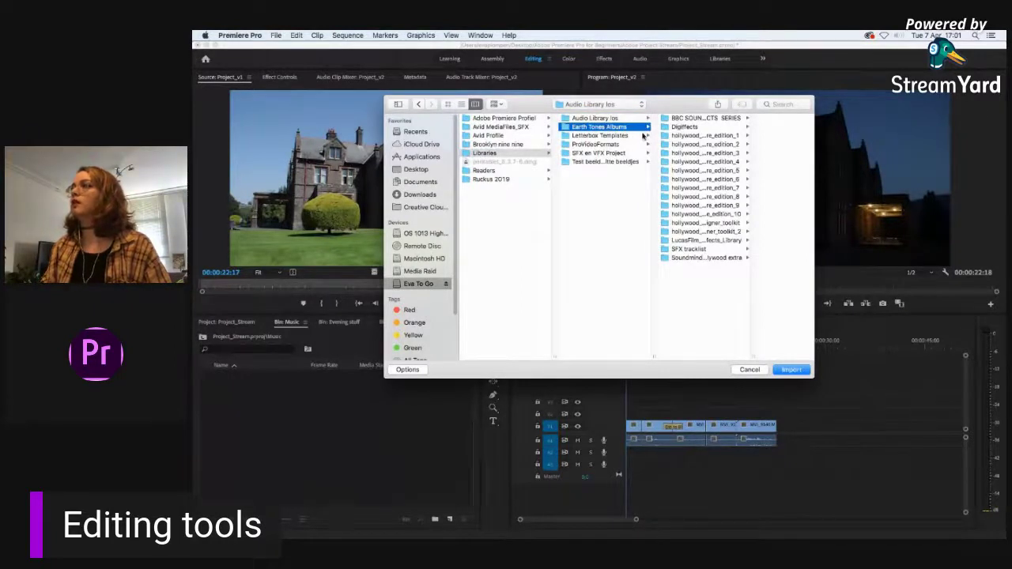
left_click(684, 119)
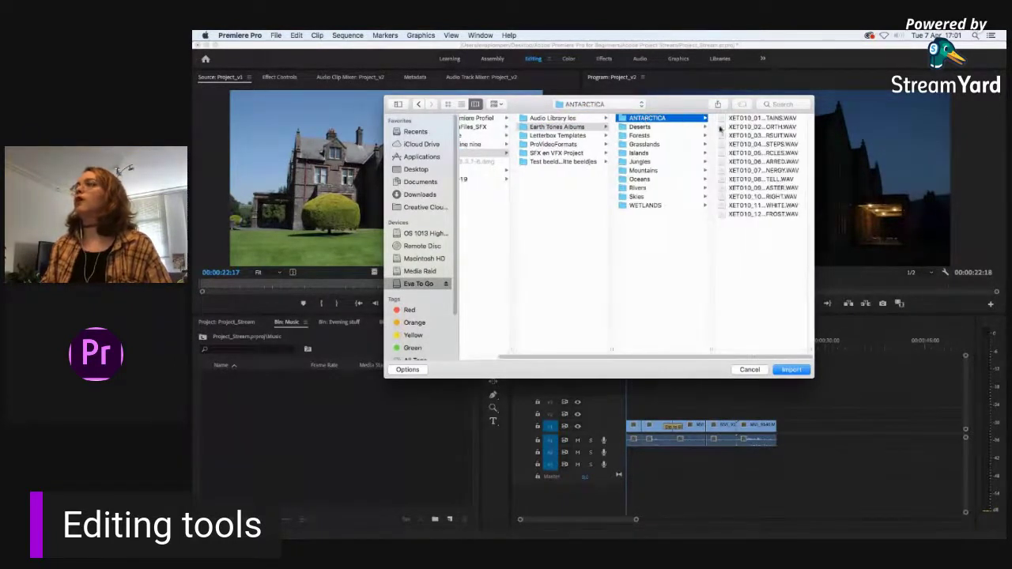
left_click(771, 118)
left_click(791, 369)
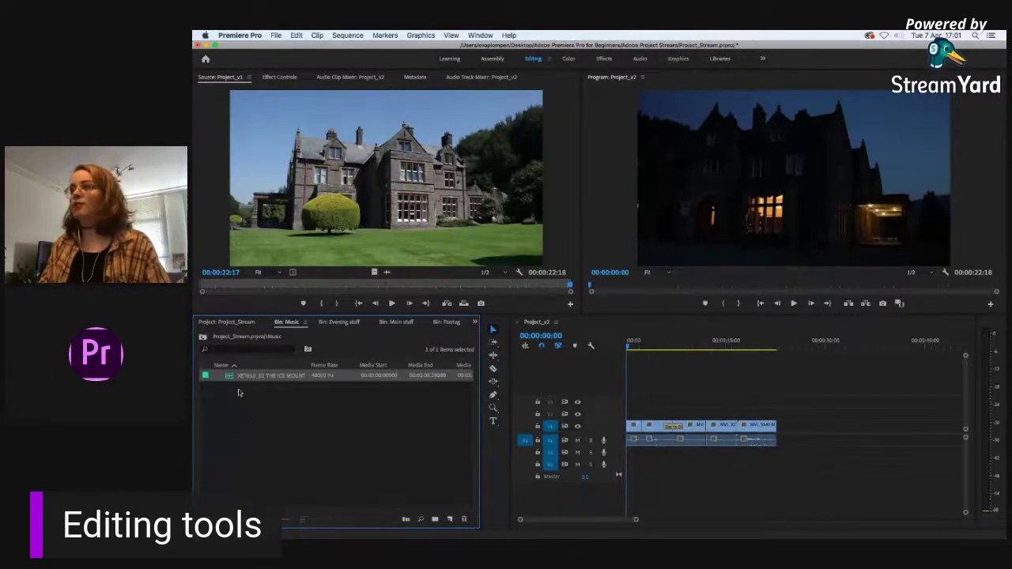
Step: Load the imported track into the Source Monitor and audition its quiet opening and the loud section around 00:01:11
double_click(230, 377)
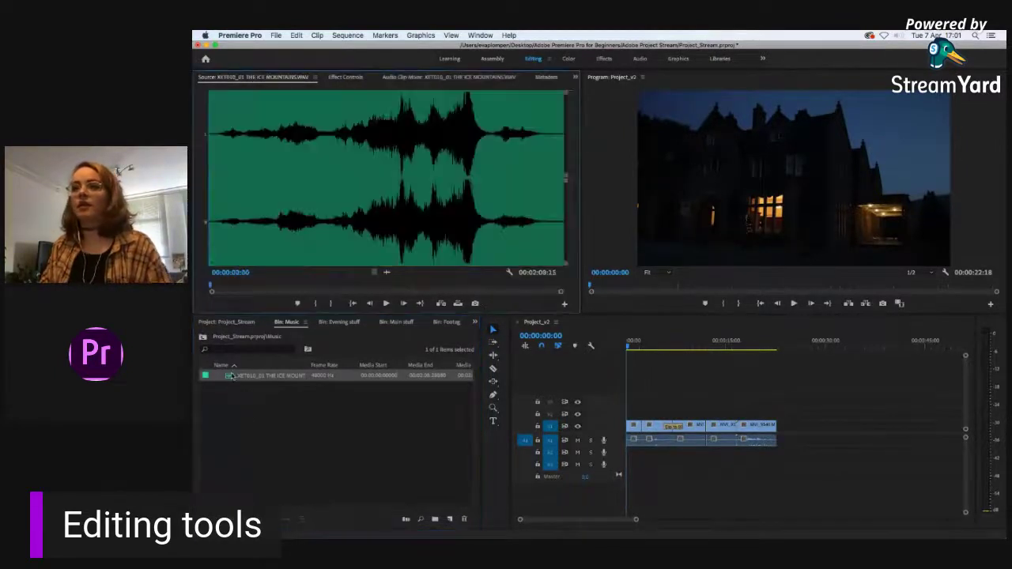
key("space")
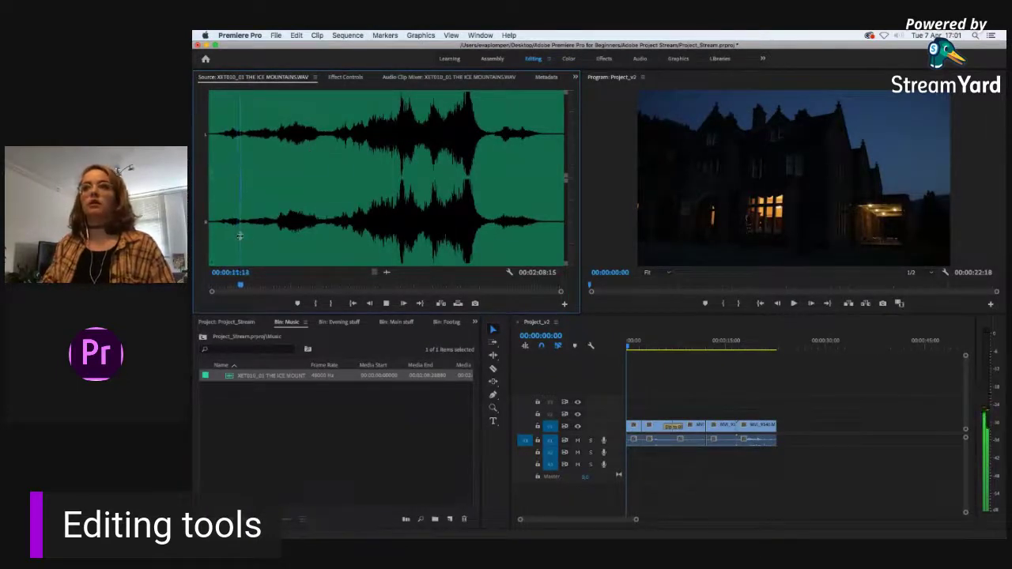
key("space")
left_click(401, 229)
key("space")
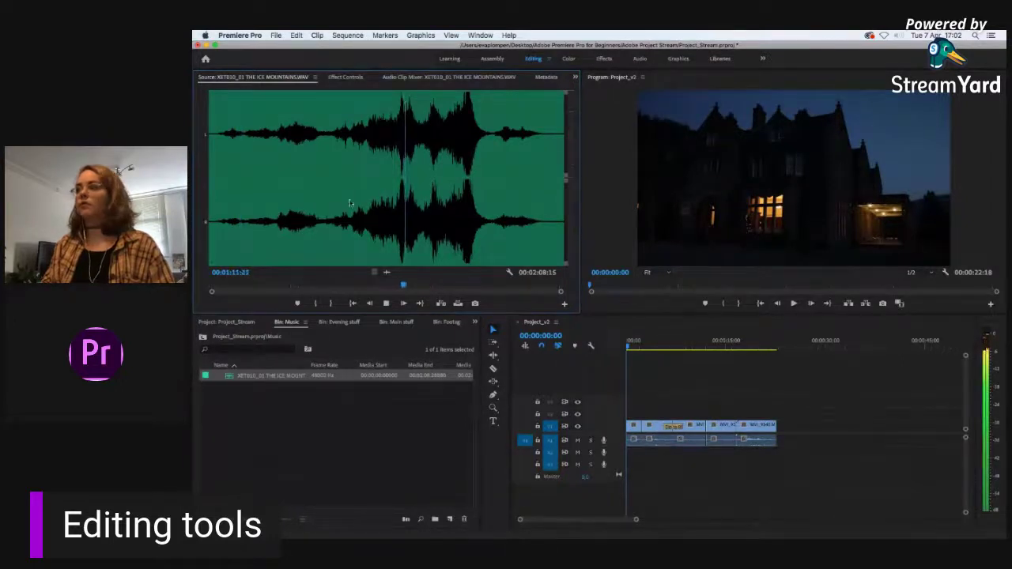
key("space")
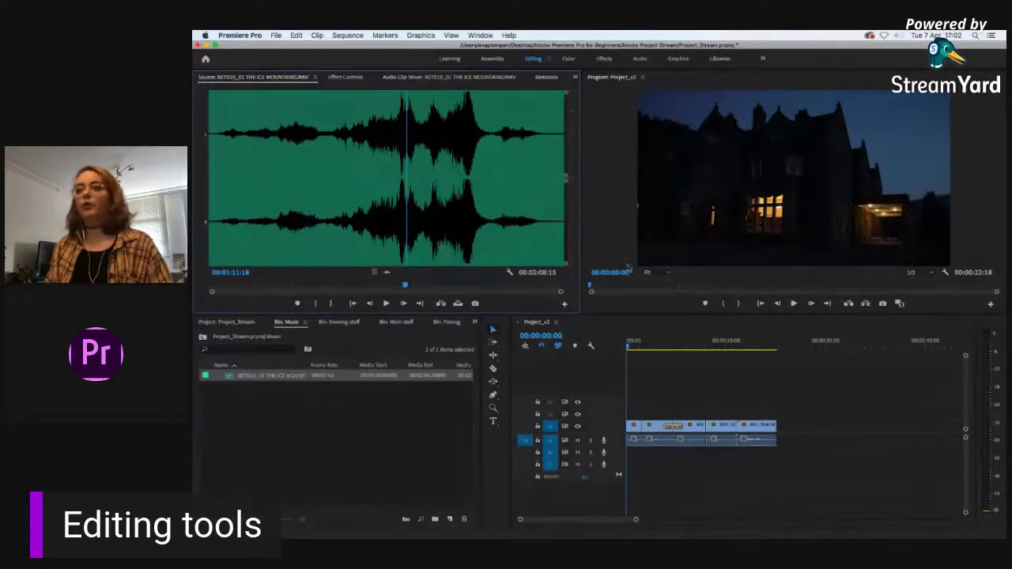
key("space")
key("space")
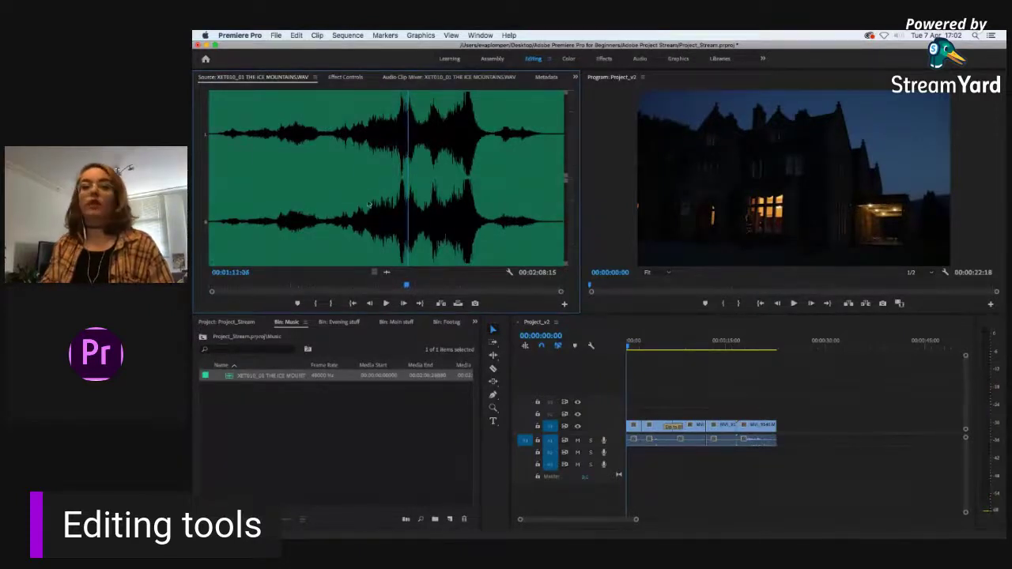
key("space")
Step: Play the music from its beginning and mark the In point about 3 seconds in
left_click(224, 234)
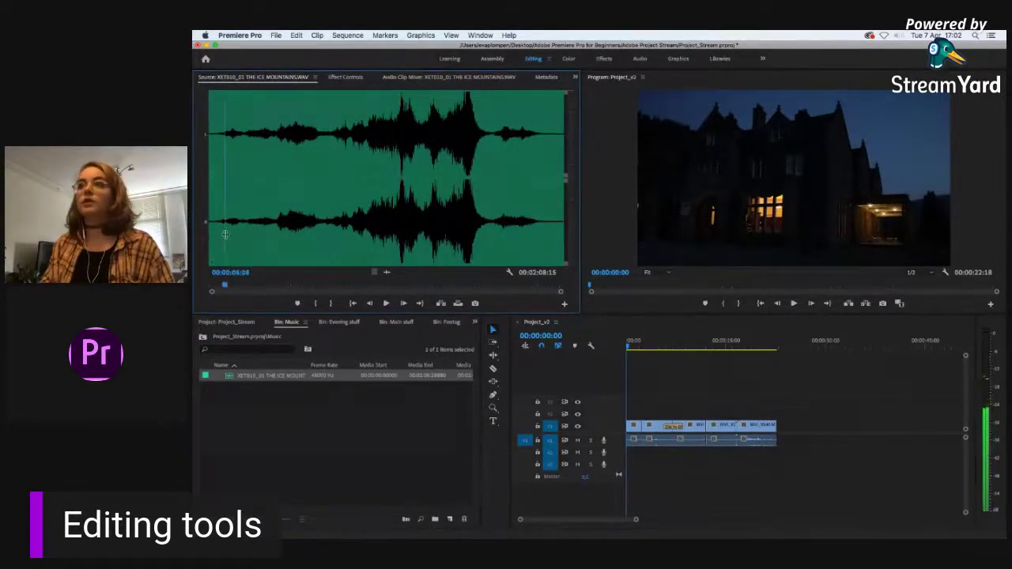
left_click_drag(224, 234, 197, 231)
key("i")
key("space")
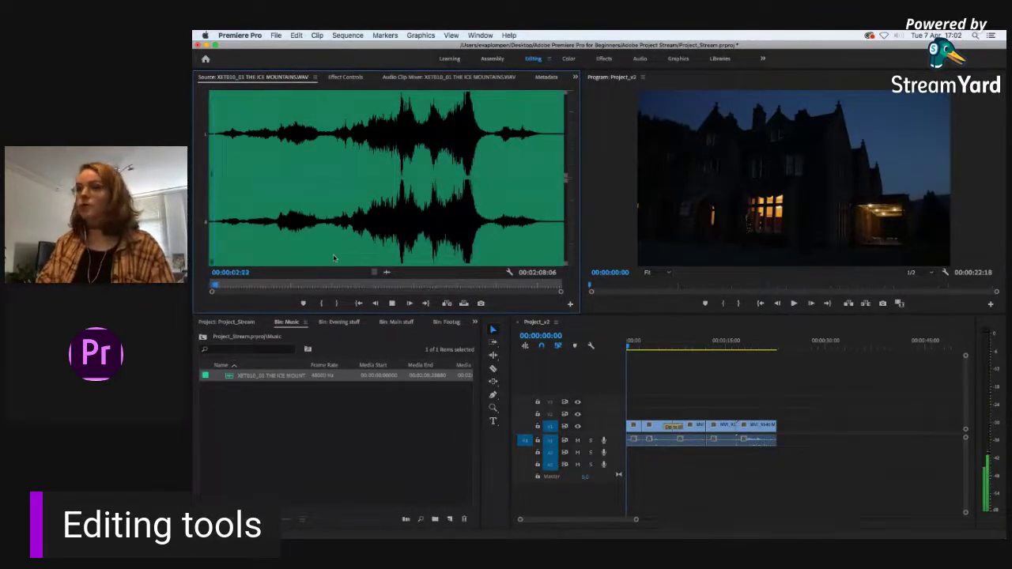
key("i")
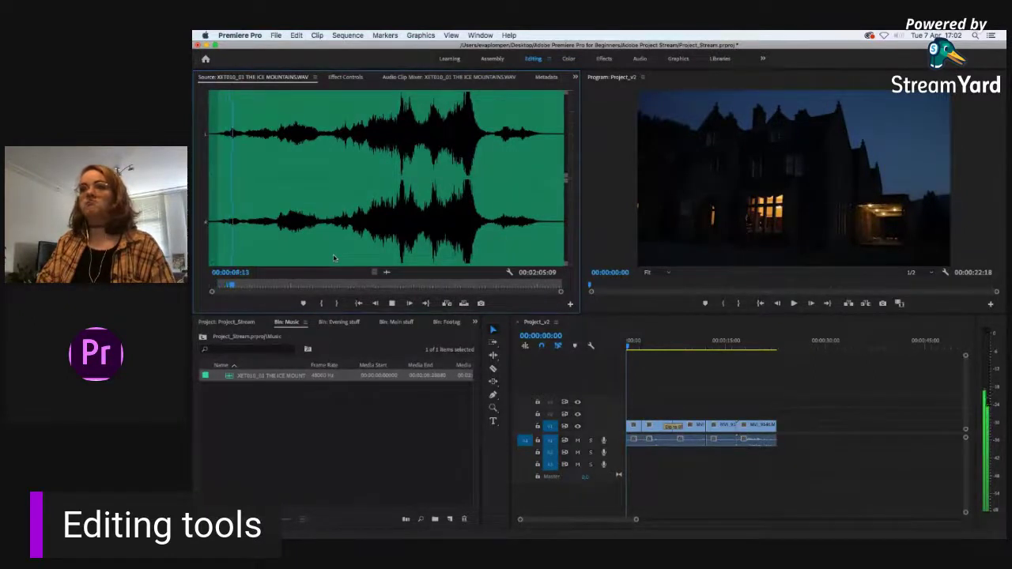
Step: Play the music at fast forward speed and mark the Out point at 00:00:44:06
key("l")
key("l")
key("l")
key("l")
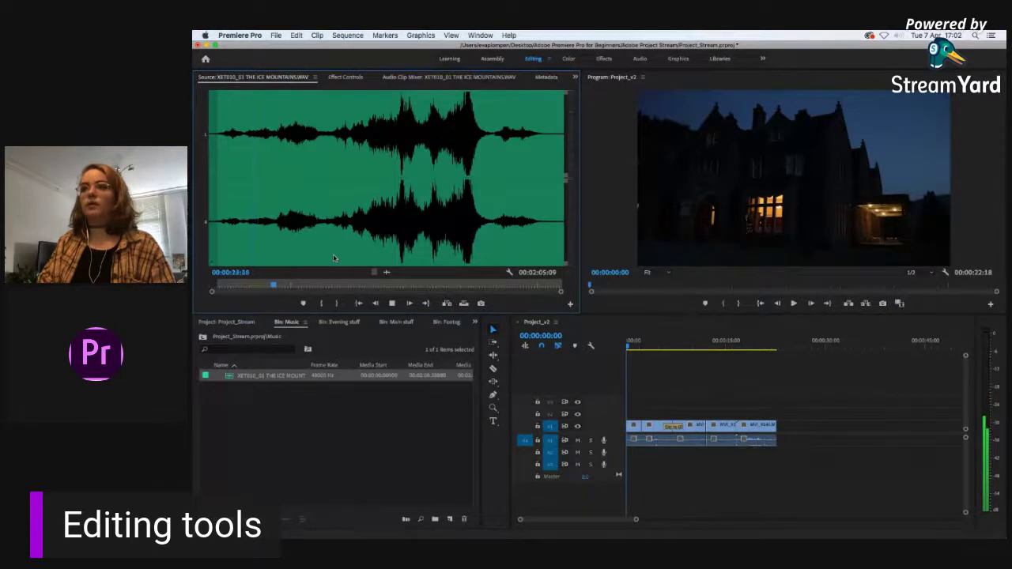
key("k")
key("o")
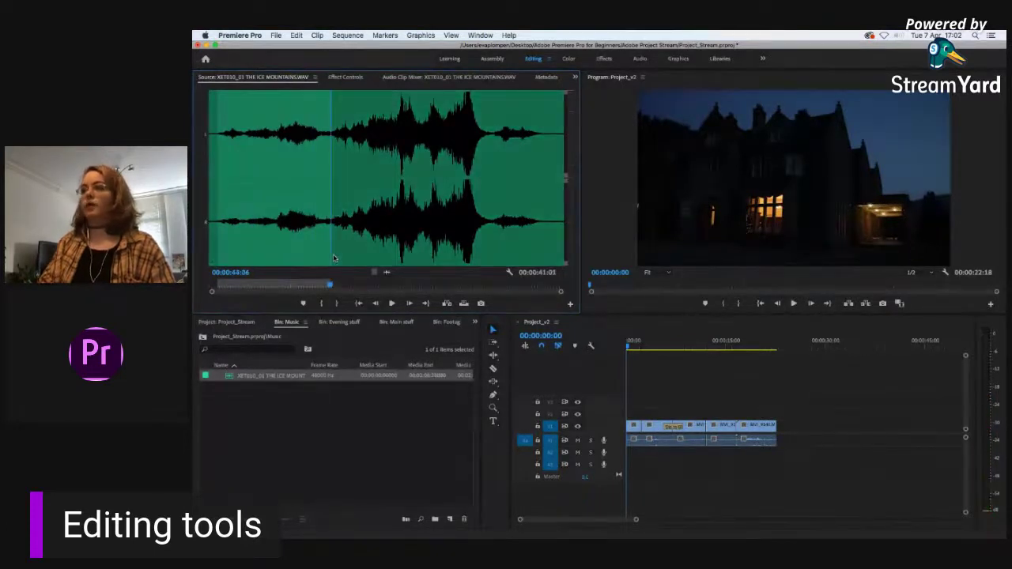
Step: Try overwriting the marked music onto track A1 at the start of Project_v2, and undo it
left_click(526, 440)
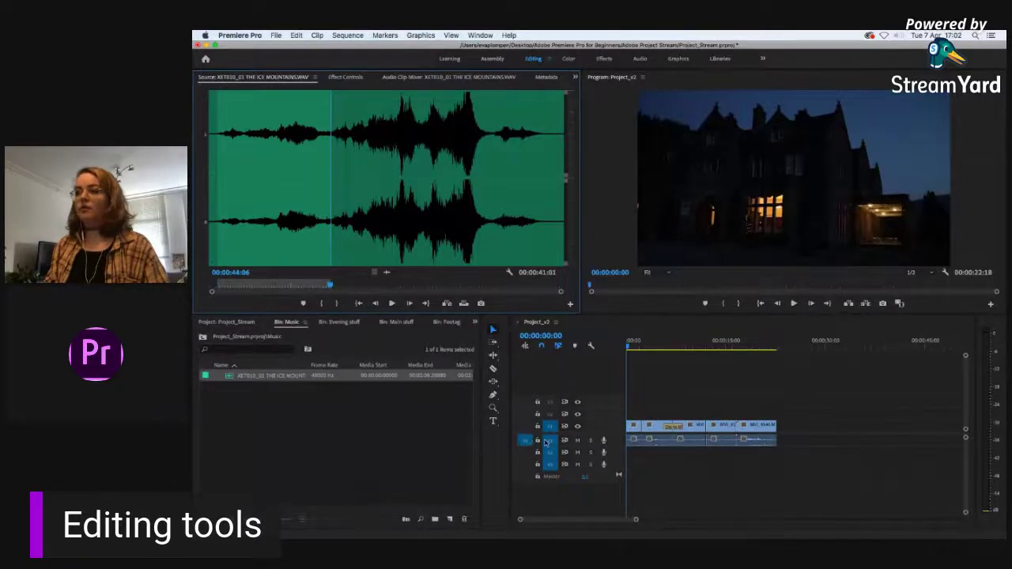
left_click(552, 440)
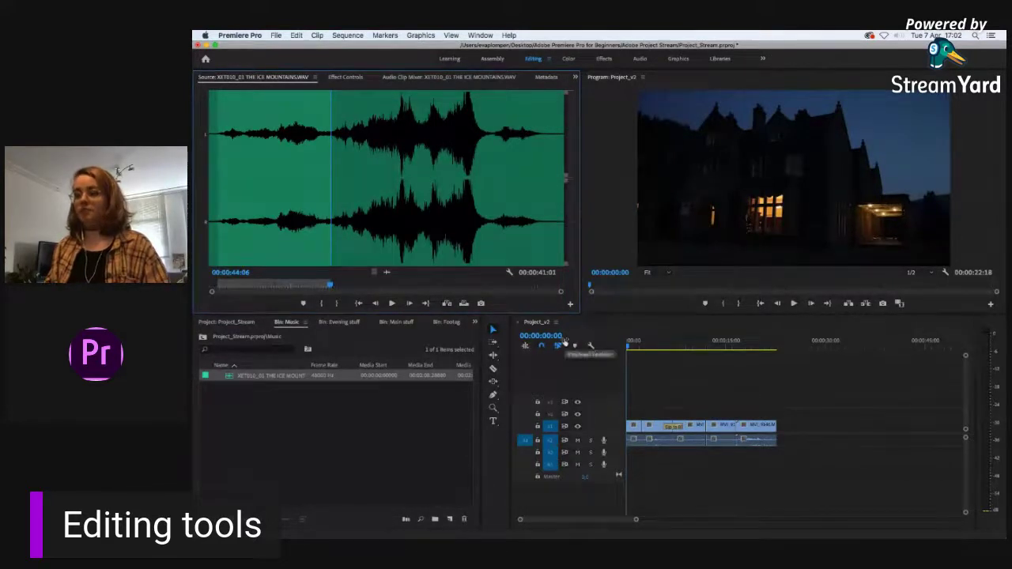
key("b")
left_click(493, 331)
key("period")
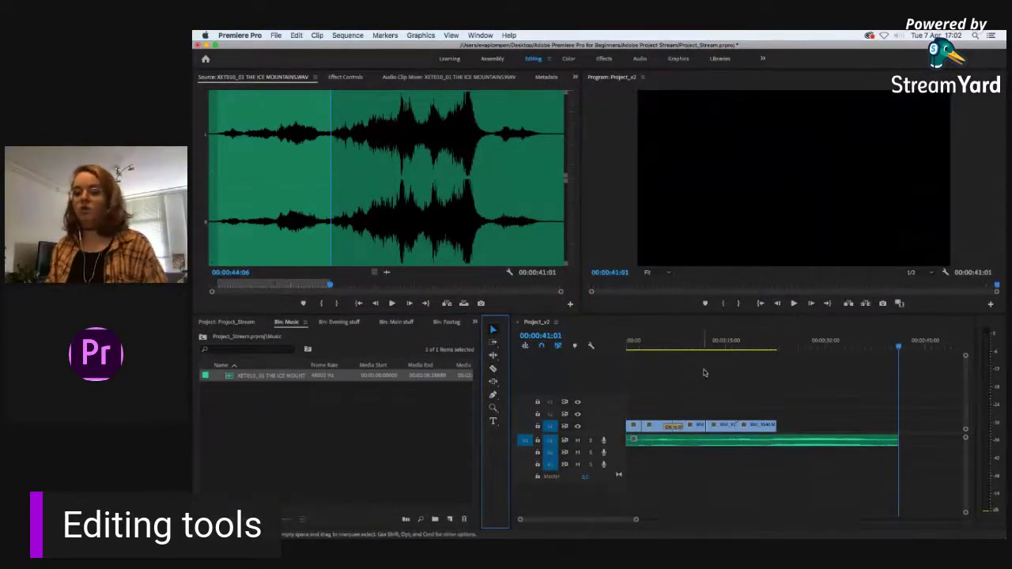
key("super+z")
Step: Patch the music to track A2, try inserting it at the sequence start, undo that, and overwrite it there instead
left_click(525, 452)
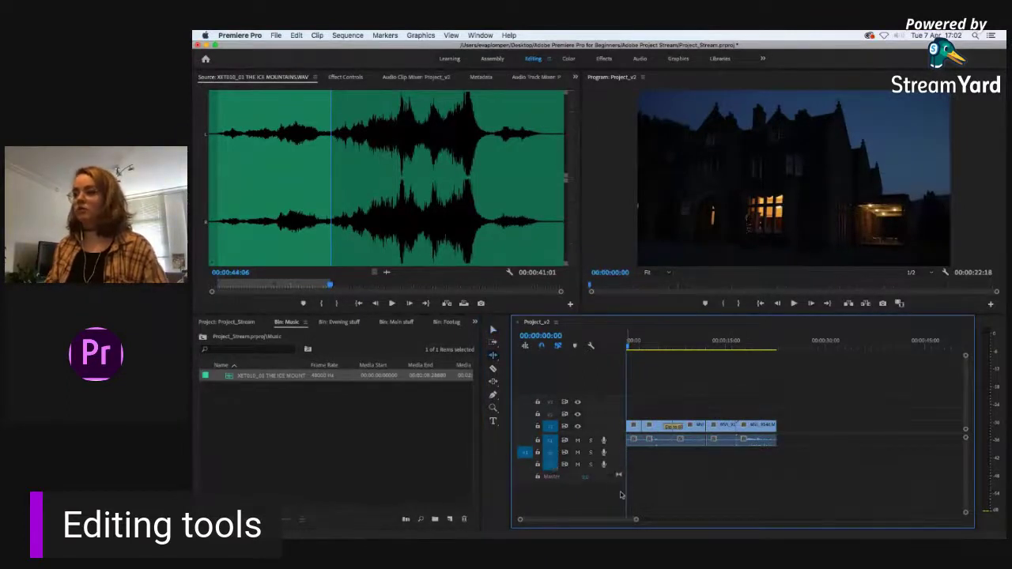
key("comma")
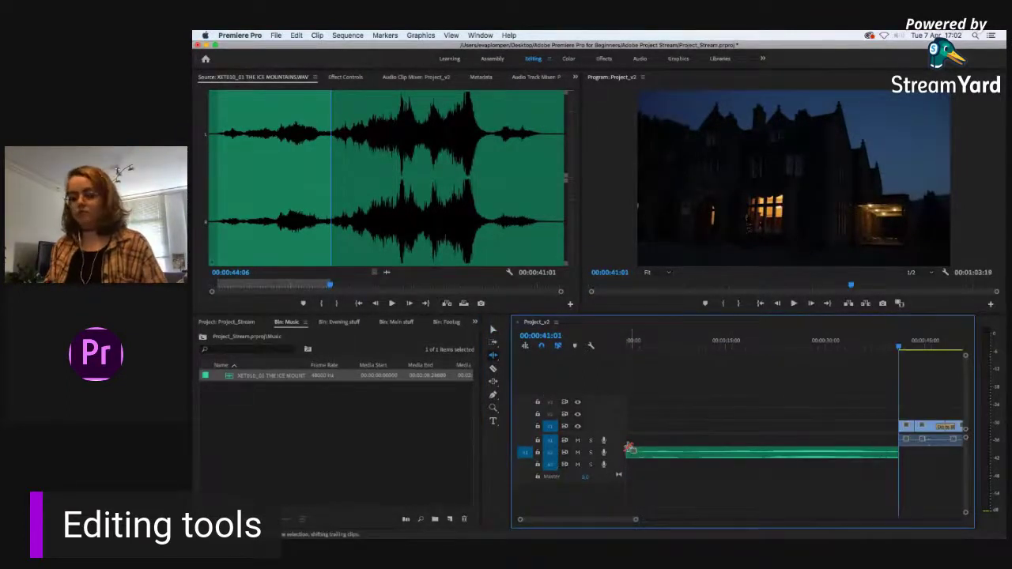
key("super+z")
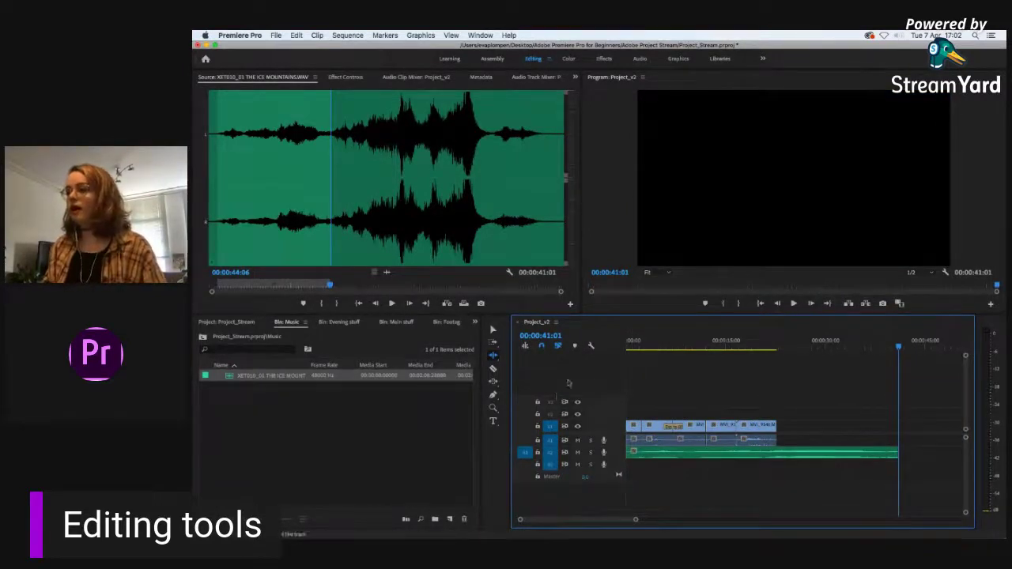
Step: Cut the clips and music in Project_v2 at 00:00:03:22 and return the playhead to the sequence start
left_click(651, 346)
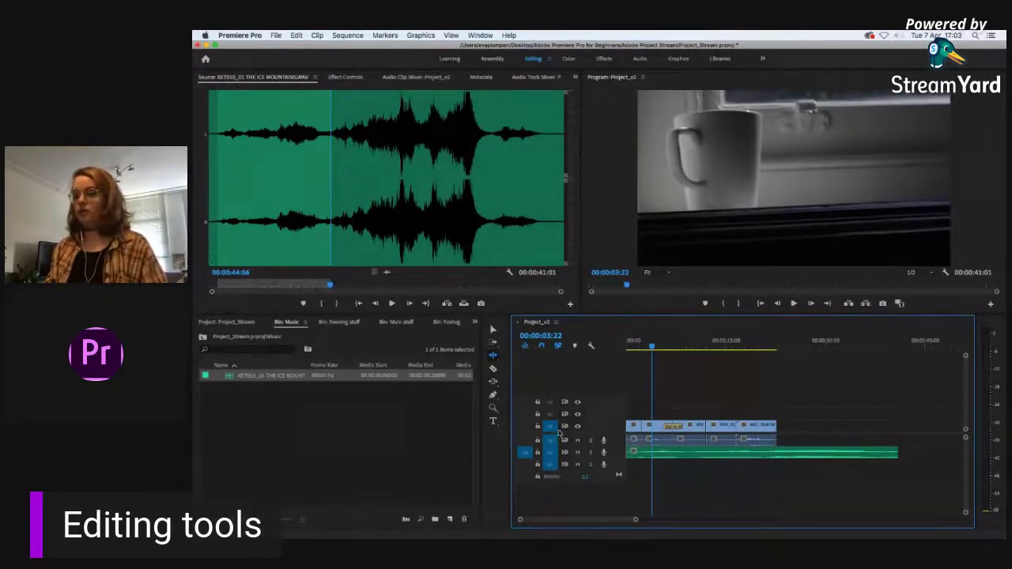
key("Home")
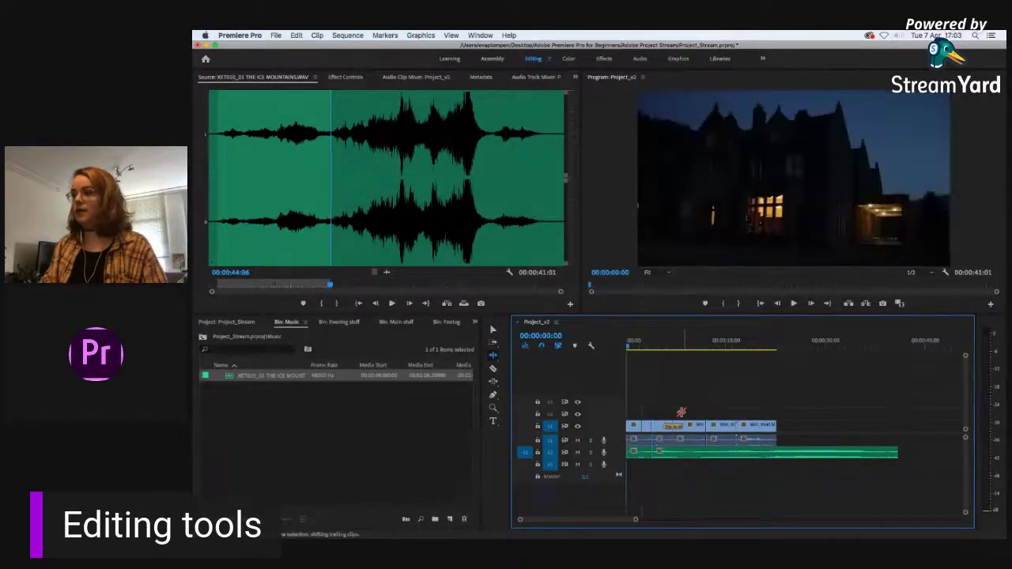
Step: Move the music clip on track A2 about 5.5 seconds away from the sequence start and return the playhead to 00:00:00:00
key("backslash")
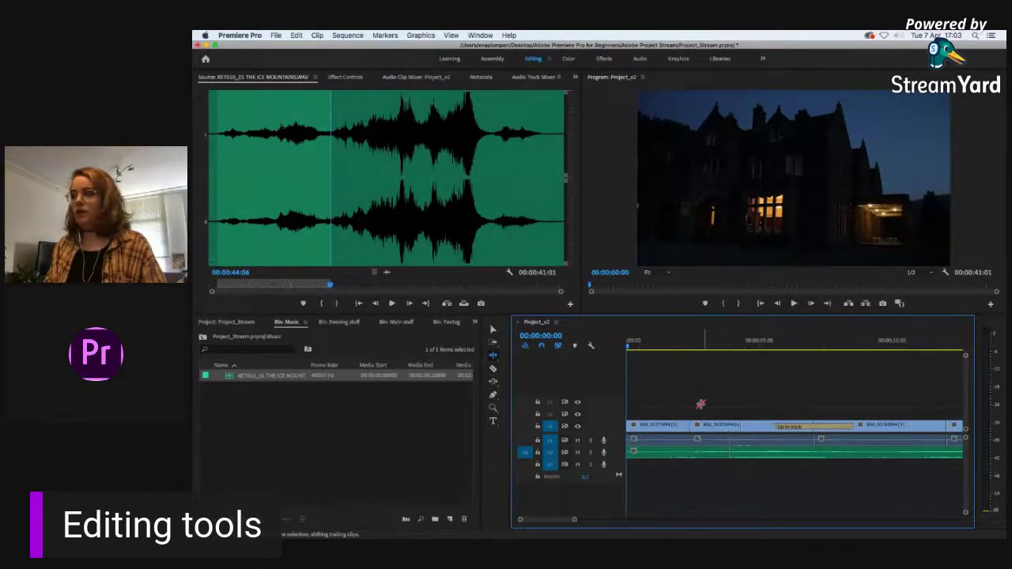
left_click(710, 340)
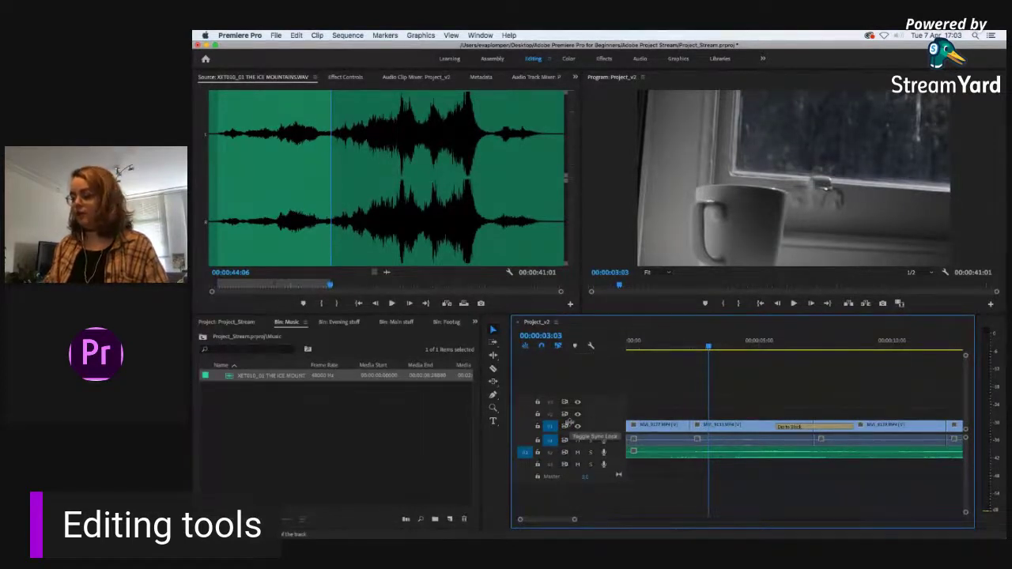
key("minus")
key("minus")
key("minus")
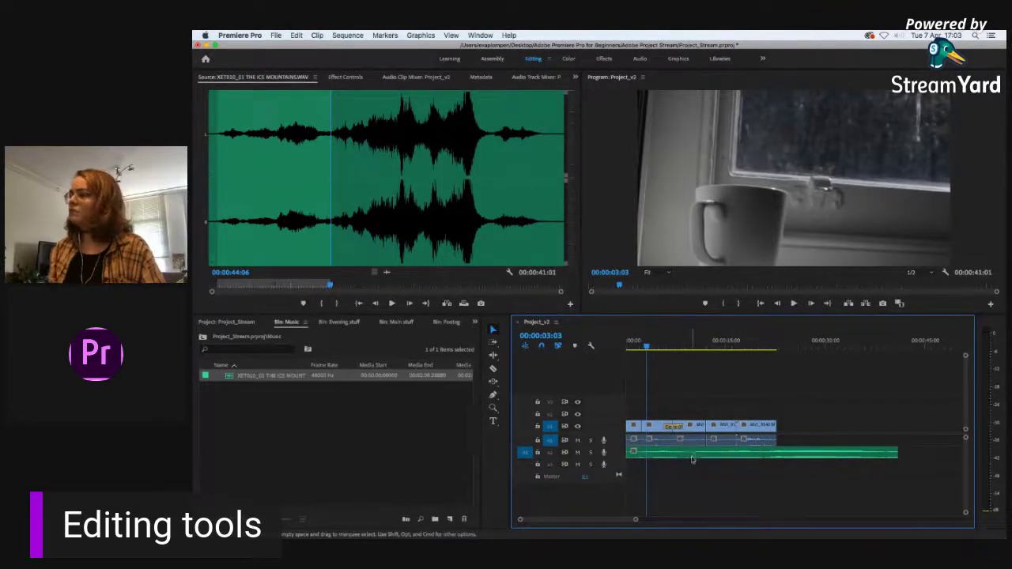
left_click_drag(670, 457, 709, 460)
left_click(678, 485)
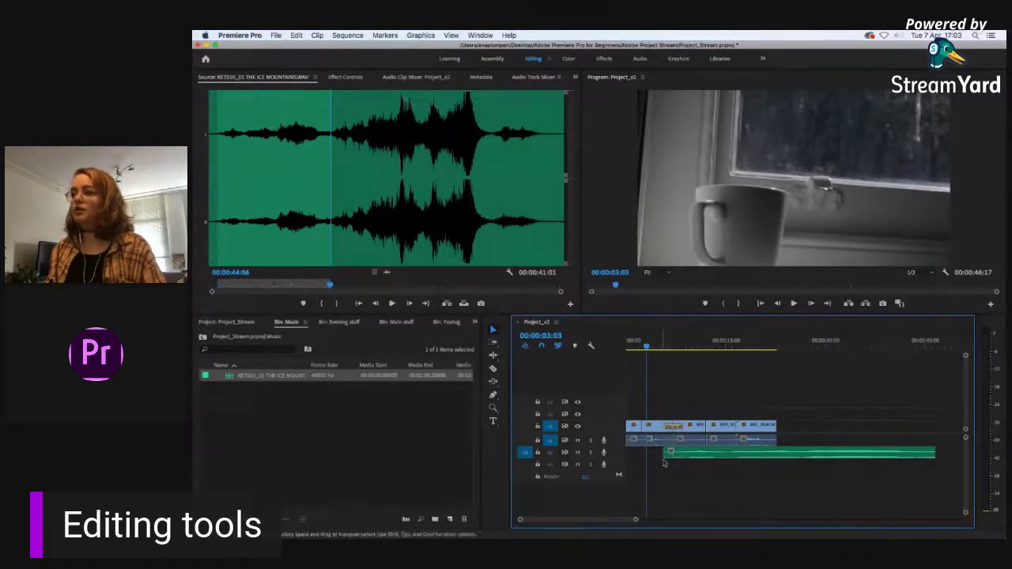
left_click_drag(658, 348, 629, 347)
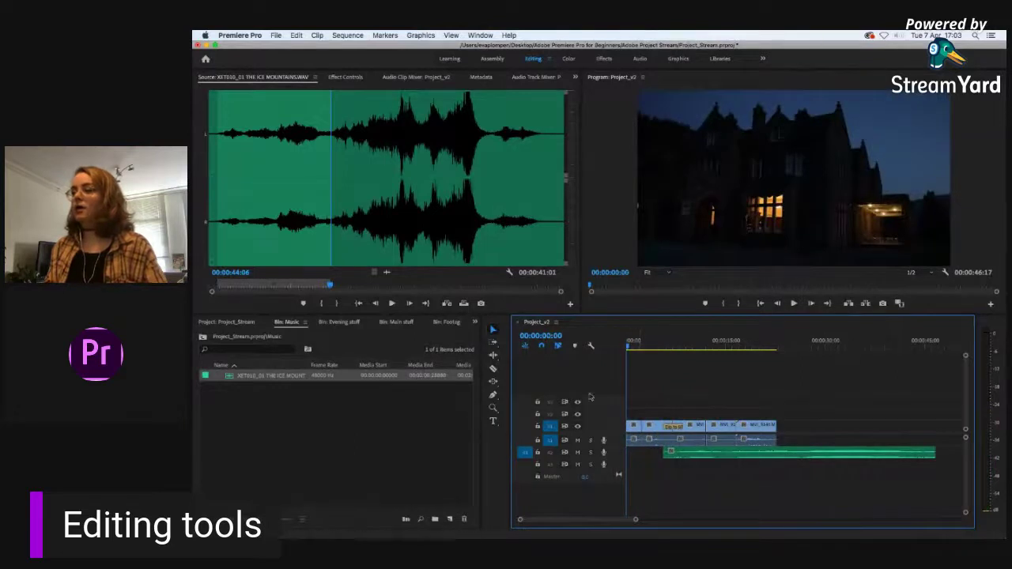
Step: Try Ripple Edit trims at the end of the first video clip with track A2's sync lock on and off
left_click(492, 355)
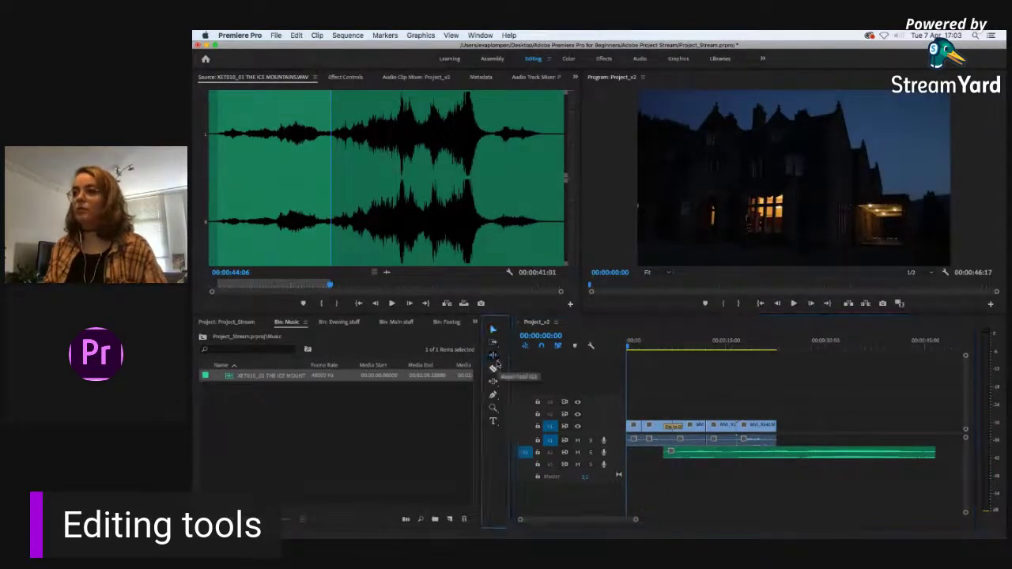
left_click_drag(646, 424, 660, 426)
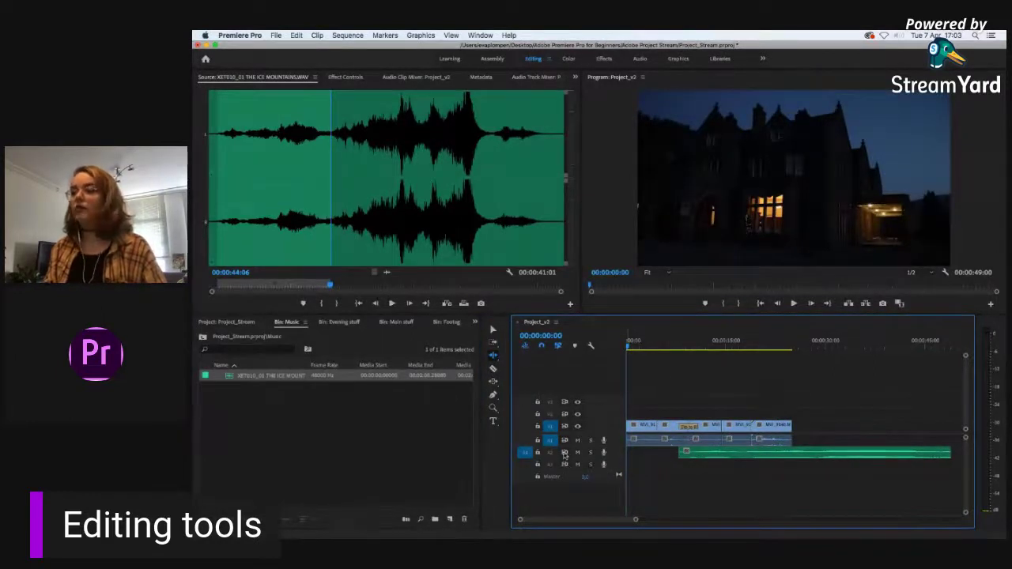
left_click(659, 428)
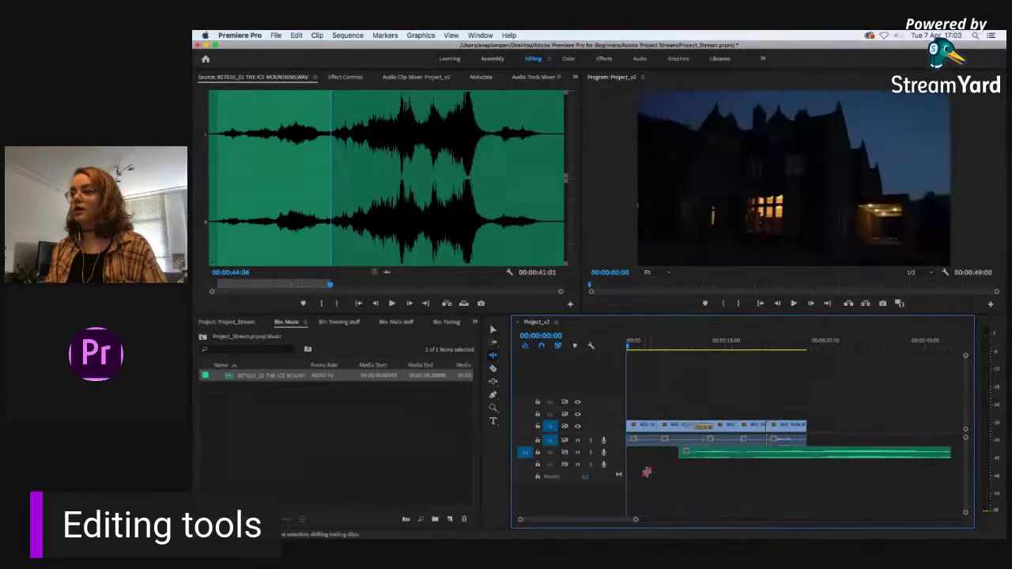
left_click_drag(649, 426, 642, 427)
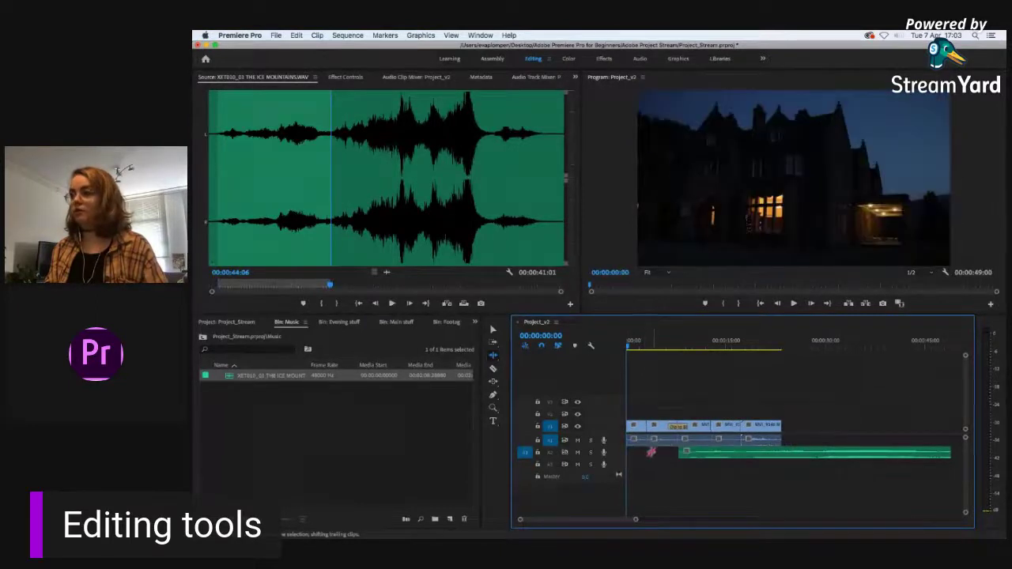
key("super+z")
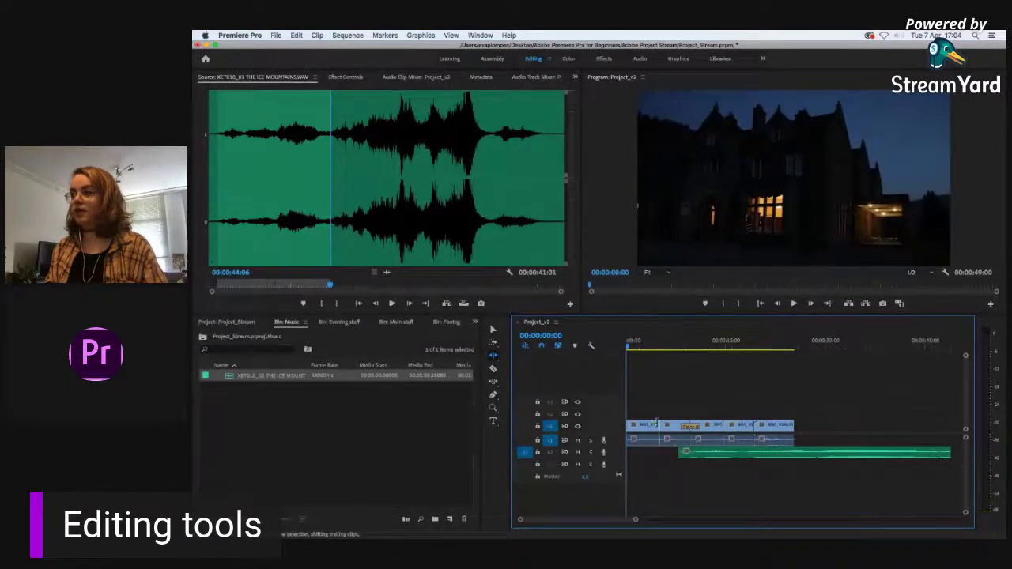
Step: Undo the ripple trims, try lengthening the first clip again with track A2's sync lock off, and undo that trim
double_click(660, 438)
mouse_move(664, 481)
left_mouse_down()
mouse_move(671, 458)
mouse_move(666, 481)
left_mouse_up()
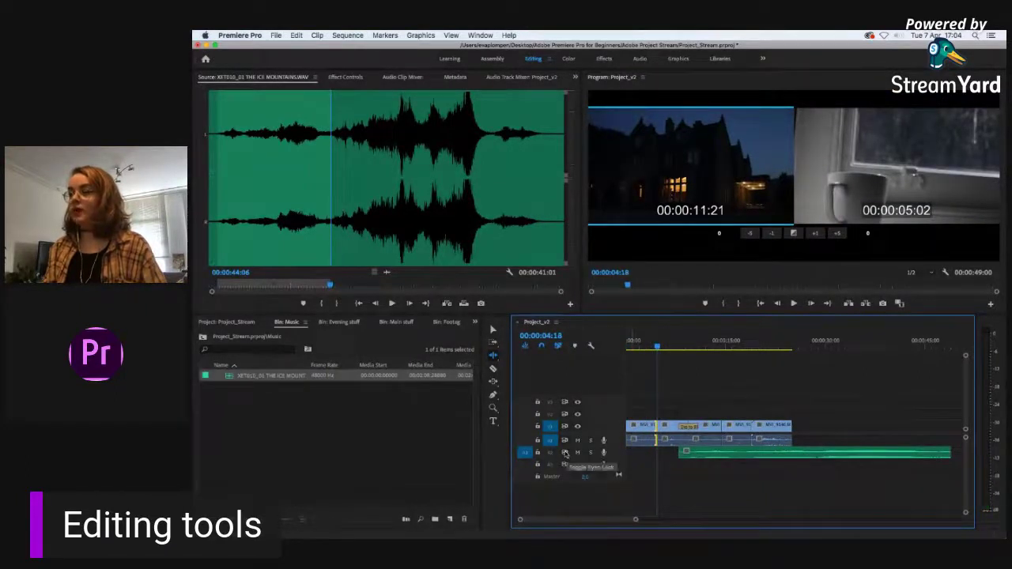
key("k")
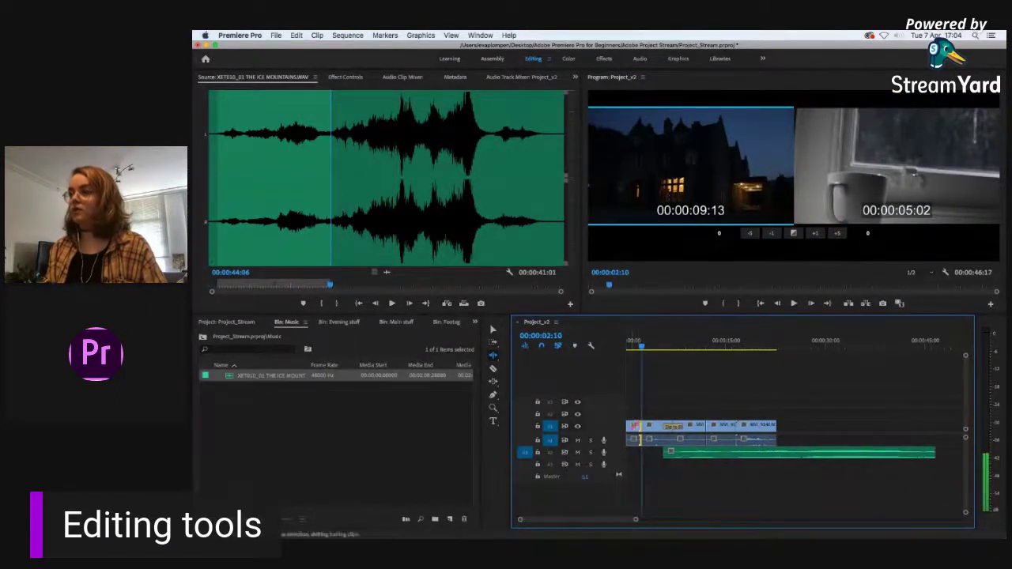
left_click_drag(639, 427, 655, 431)
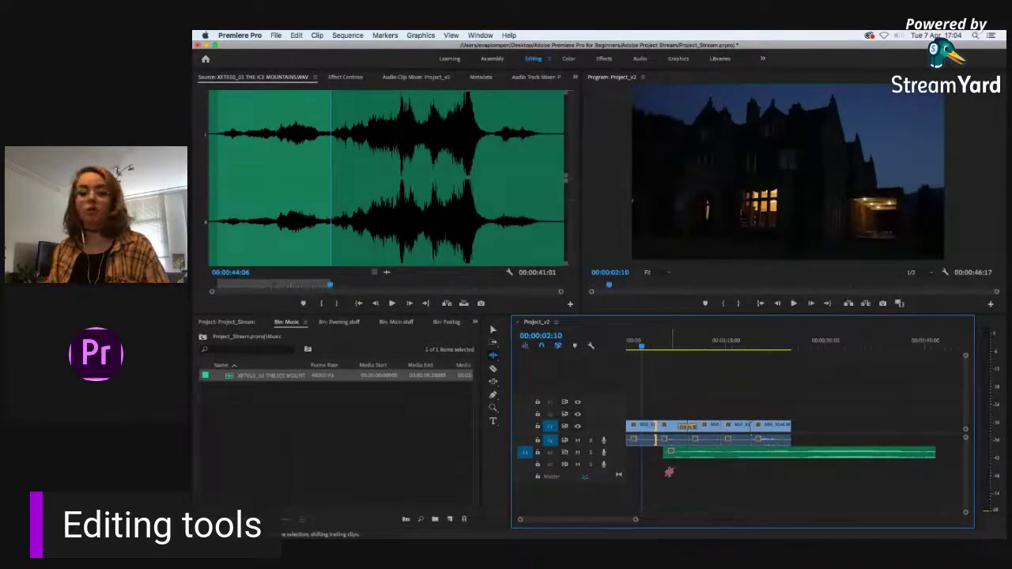
key("cmd+z")
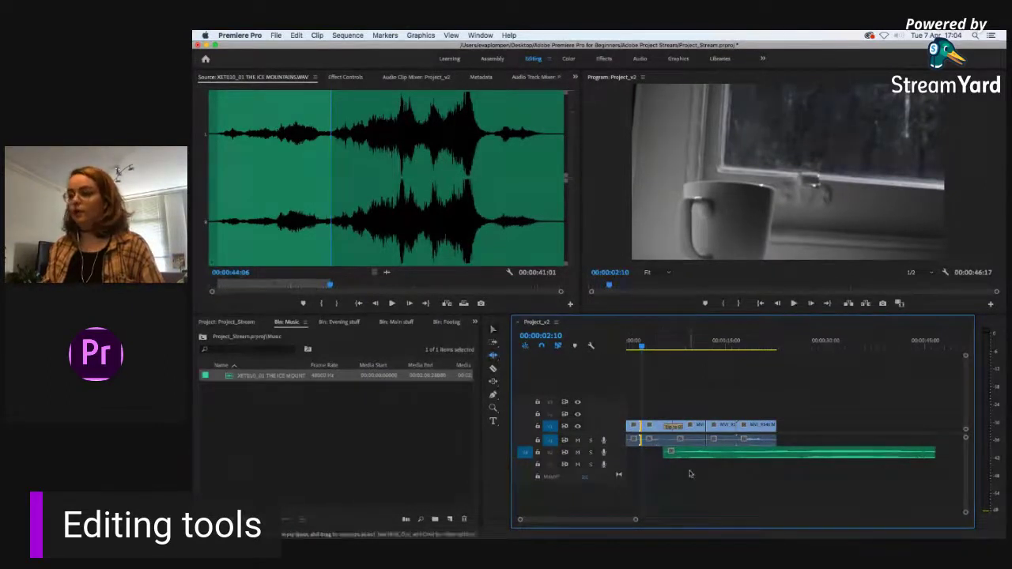
Step: Move the music on track A2 back to the sequence start and play the sequence briefly from 00:00:02:08
left_click_drag(709, 455, 682, 463)
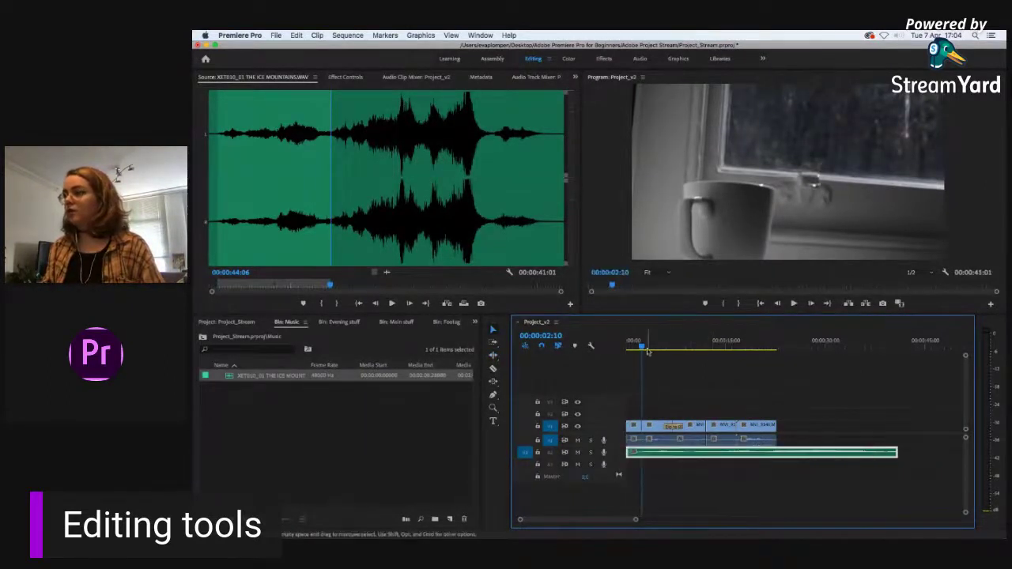
left_click(642, 346)
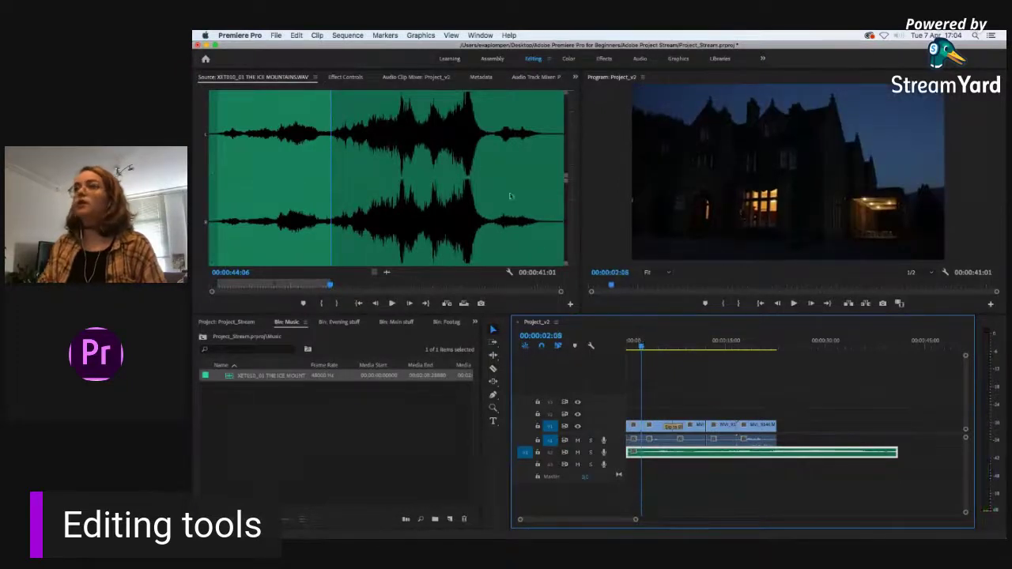
key("space")
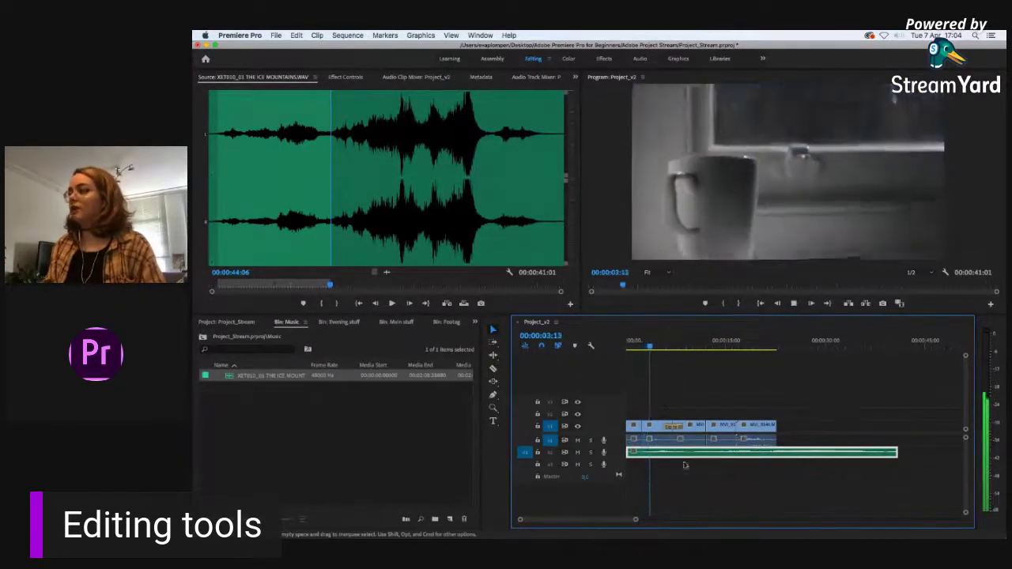
key("space")
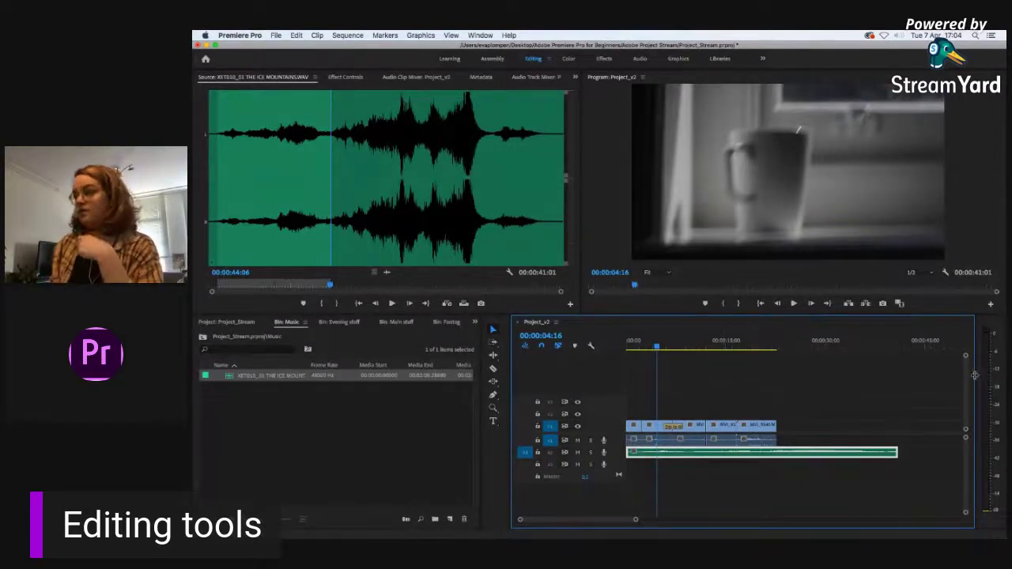
Step: Widen the audio meters and play Project_v2 from the start to check its overall audio levels
left_click_drag(974, 383, 957, 387)
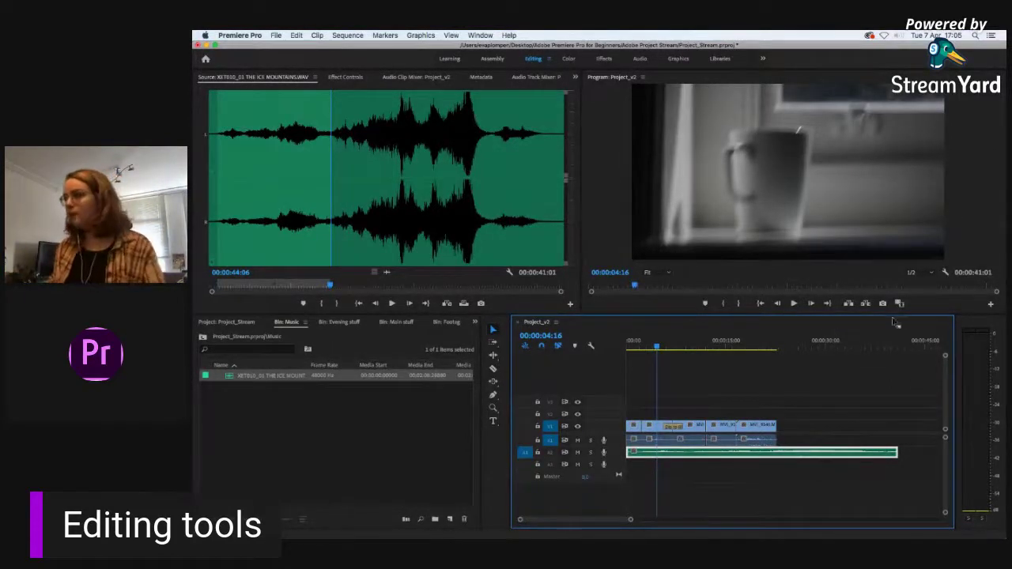
left_click(974, 500)
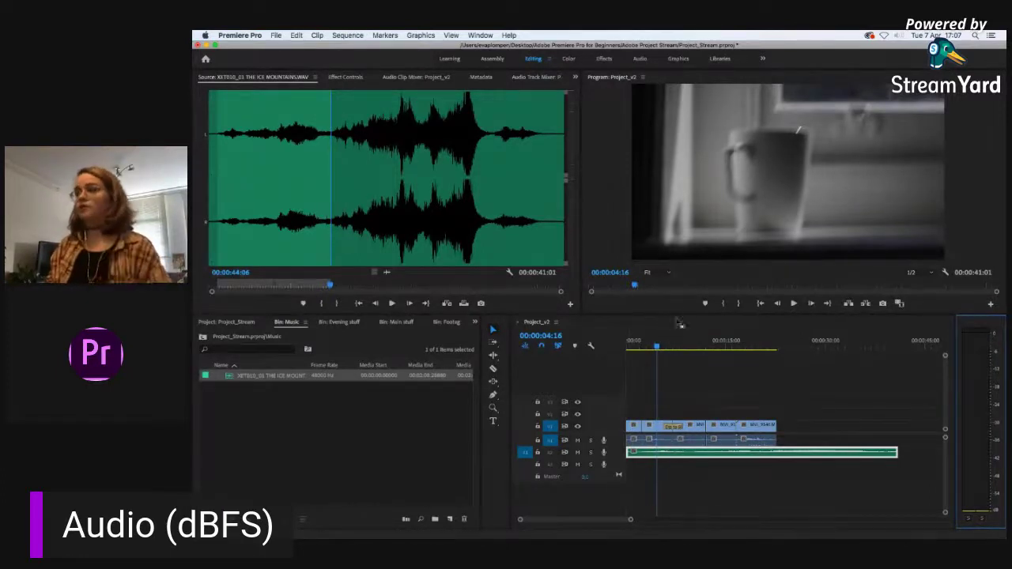
mouse_move(657, 348)
left_mouse_down()
mouse_move(635, 345)
mouse_move(653, 343)
left_mouse_up()
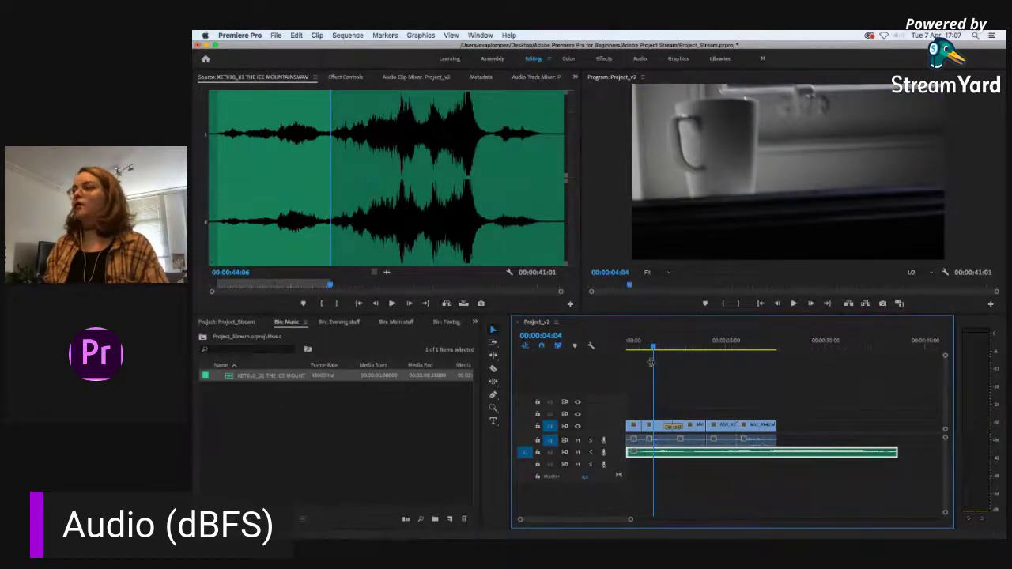
left_click_drag(639, 346, 628, 345)
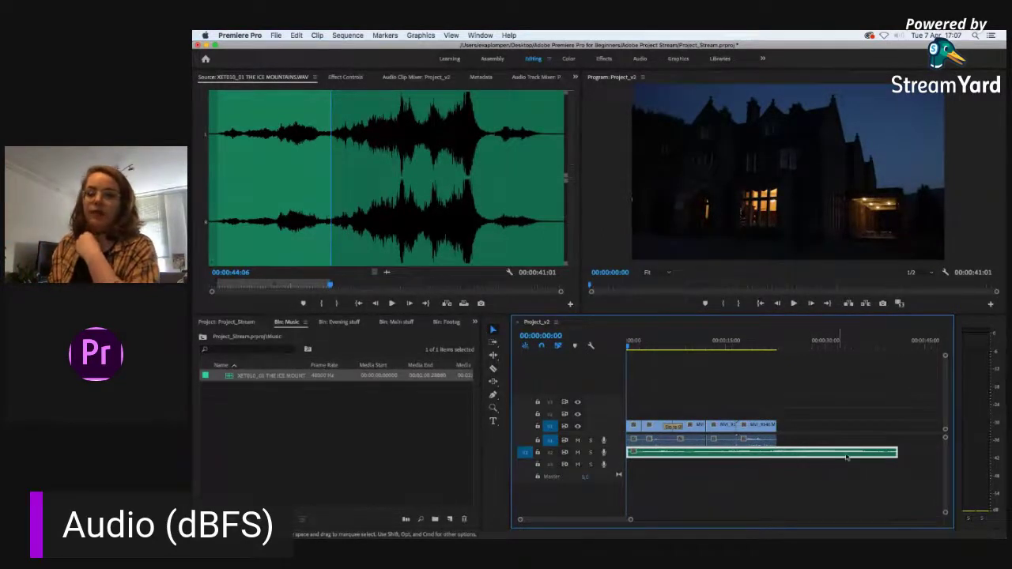
key("space")
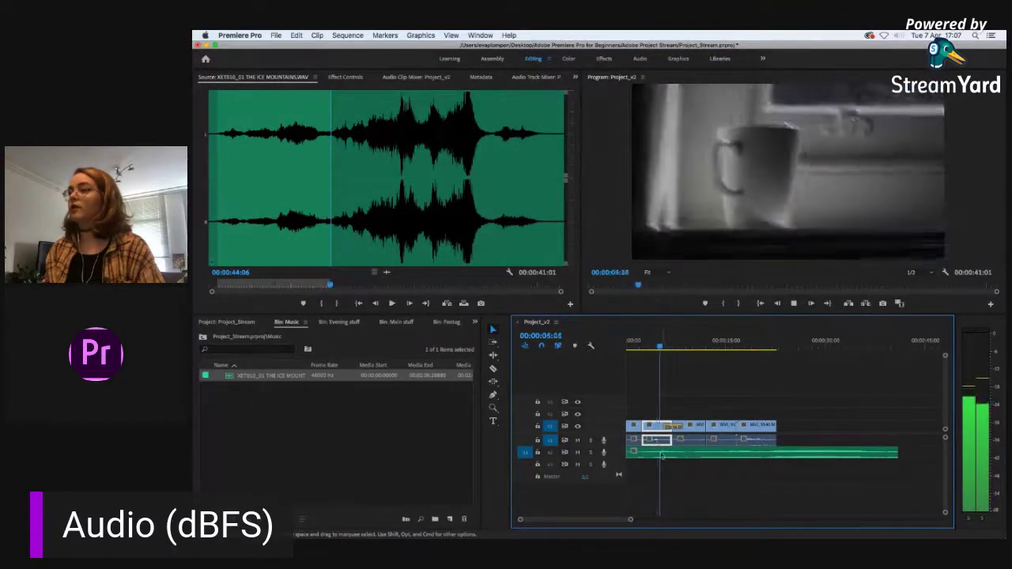
key("space")
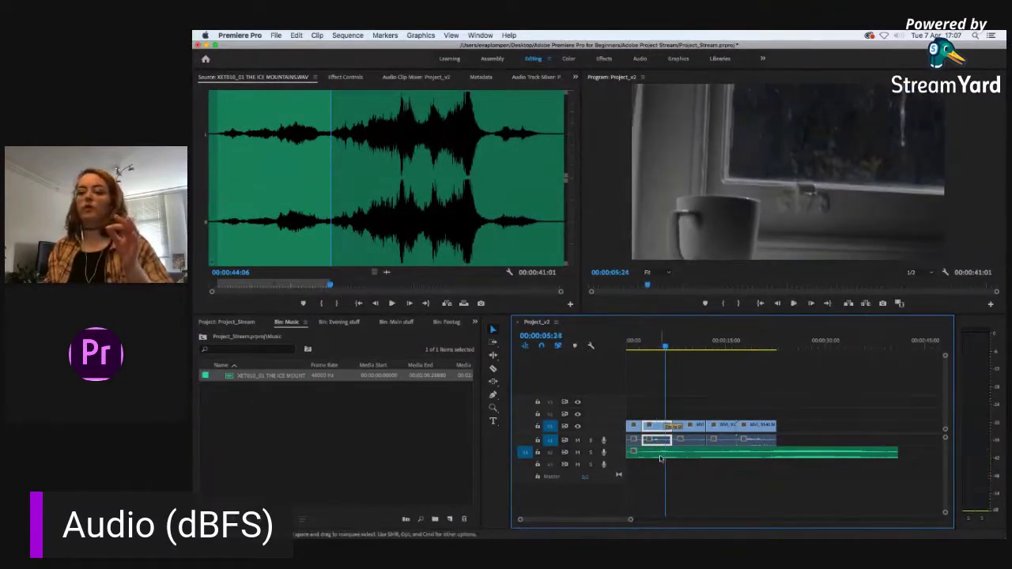
Step: Select the music clip and play the sequence with the Audio Clip Mixer open to compare the levels of Audio 1 and Audio 2
left_click(660, 455)
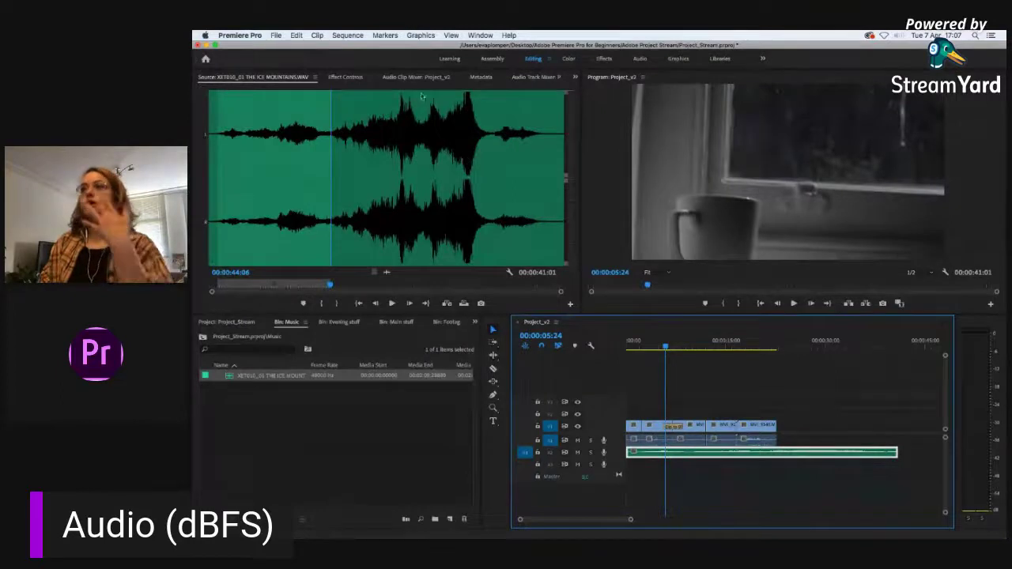
left_click(403, 77)
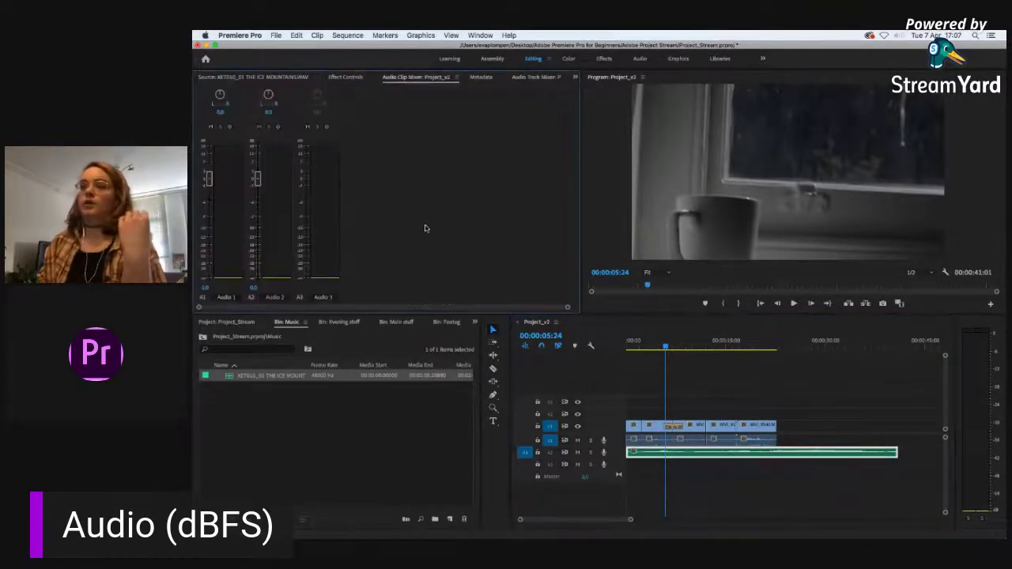
key("space")
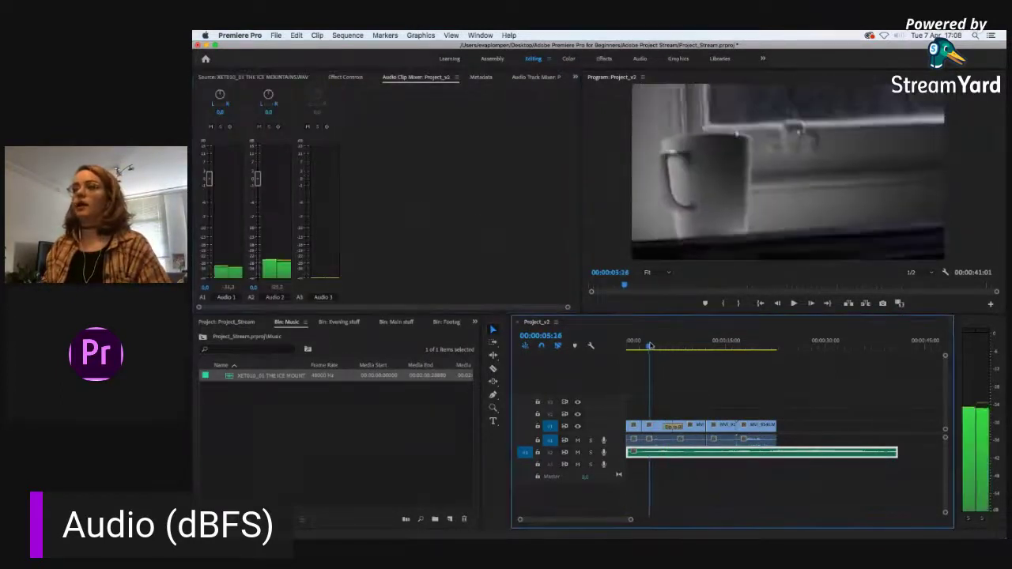
key("space")
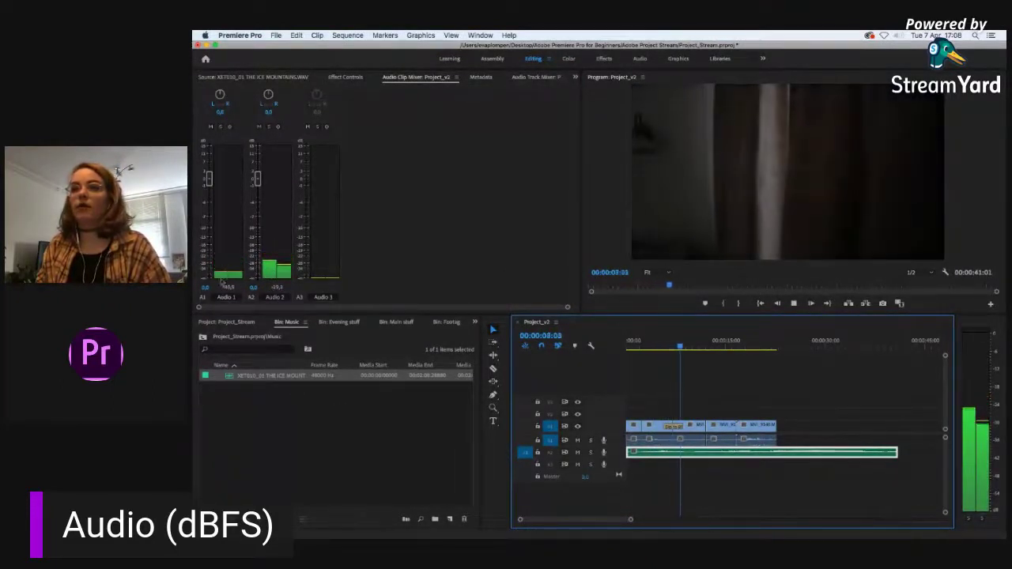
key("space")
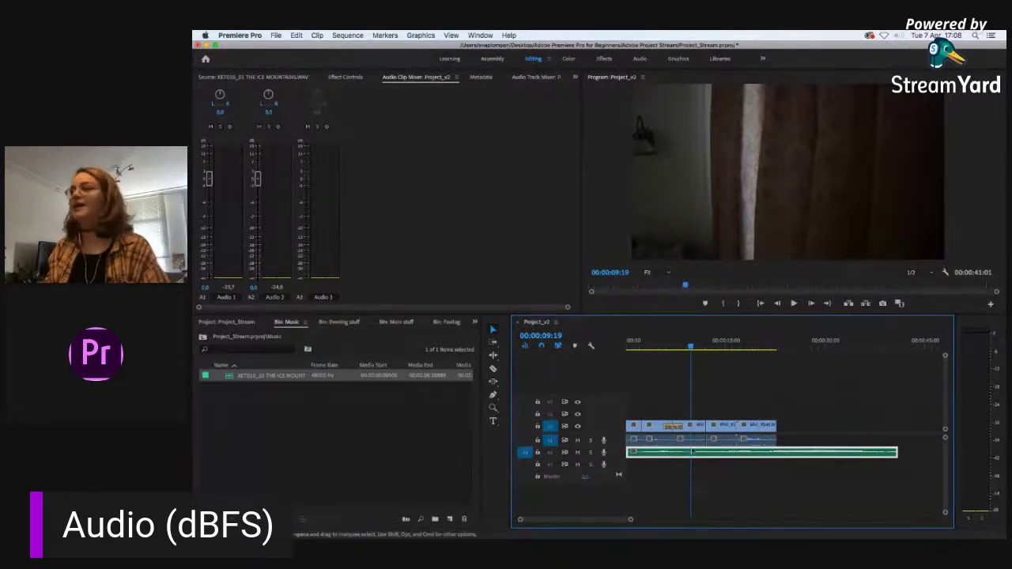
Step: Set the audio gain of the clip under the playhead on track A1 to 10 dB
left_click(687, 441)
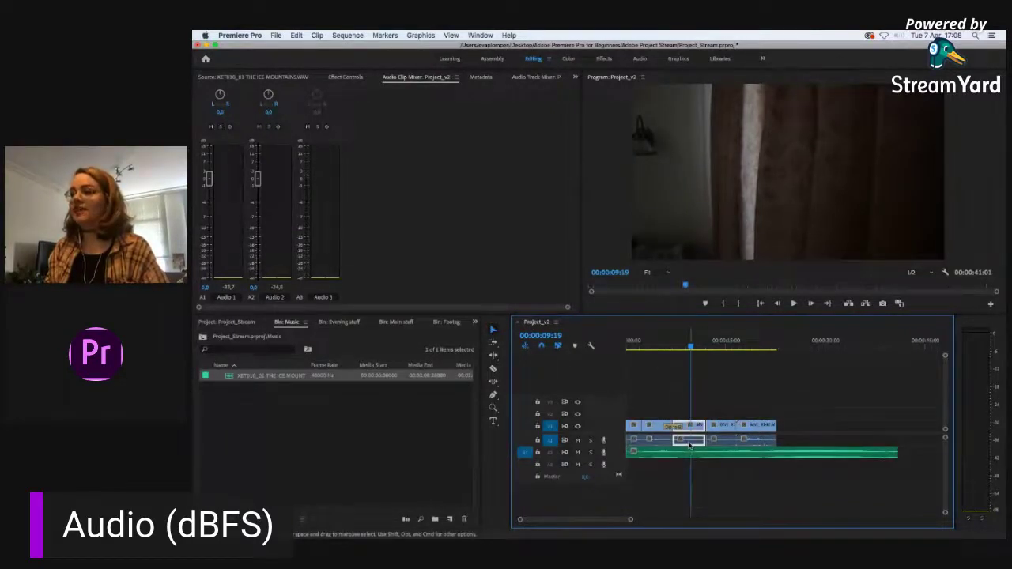
right_click(687, 449)
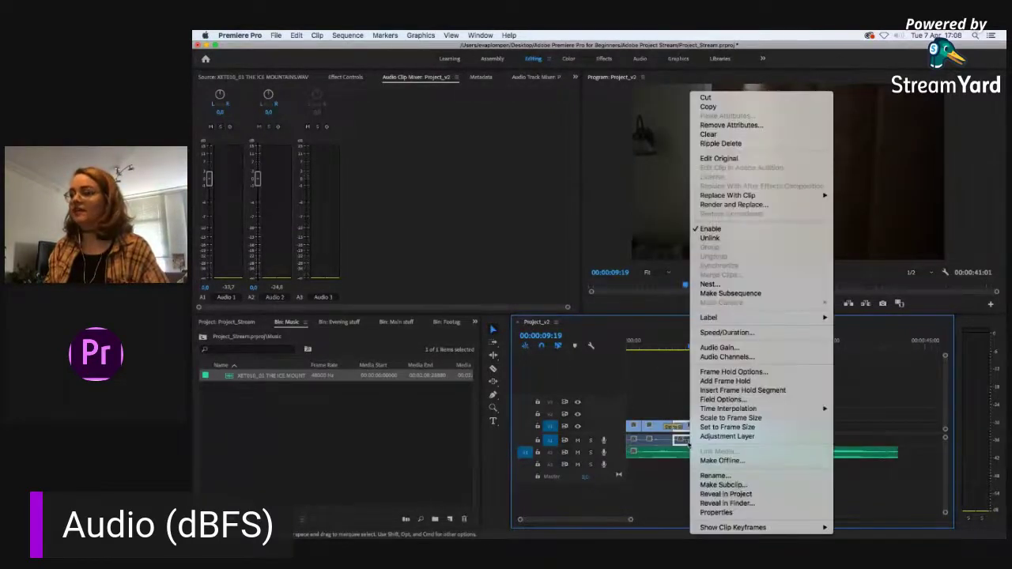
left_click(768, 351)
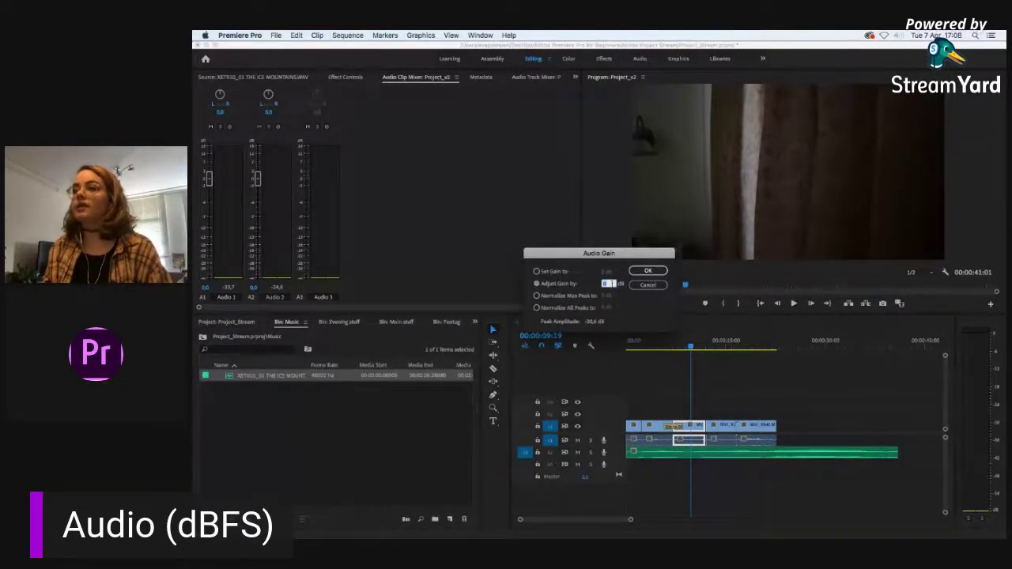
left_click(606, 271)
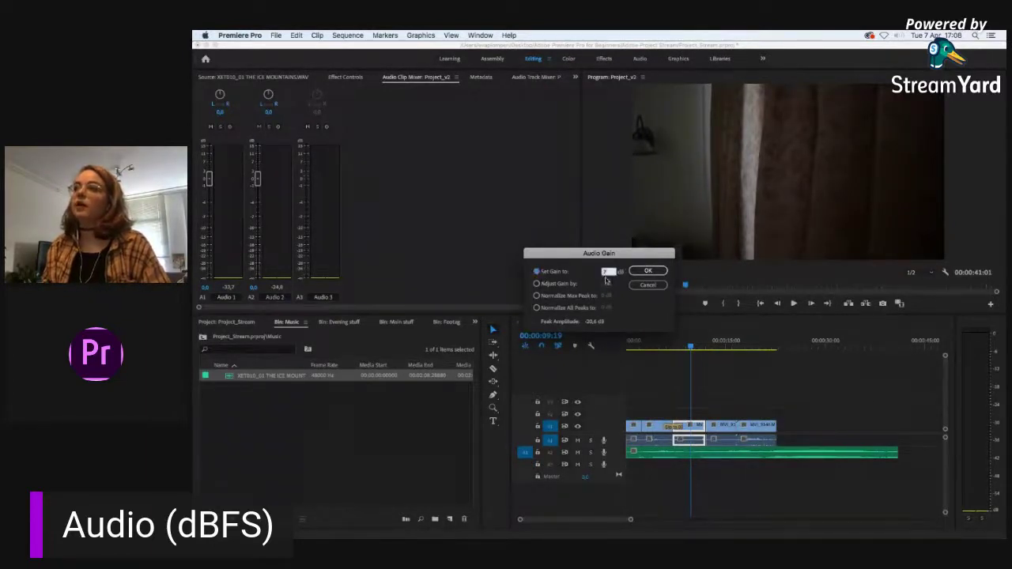
type("10")
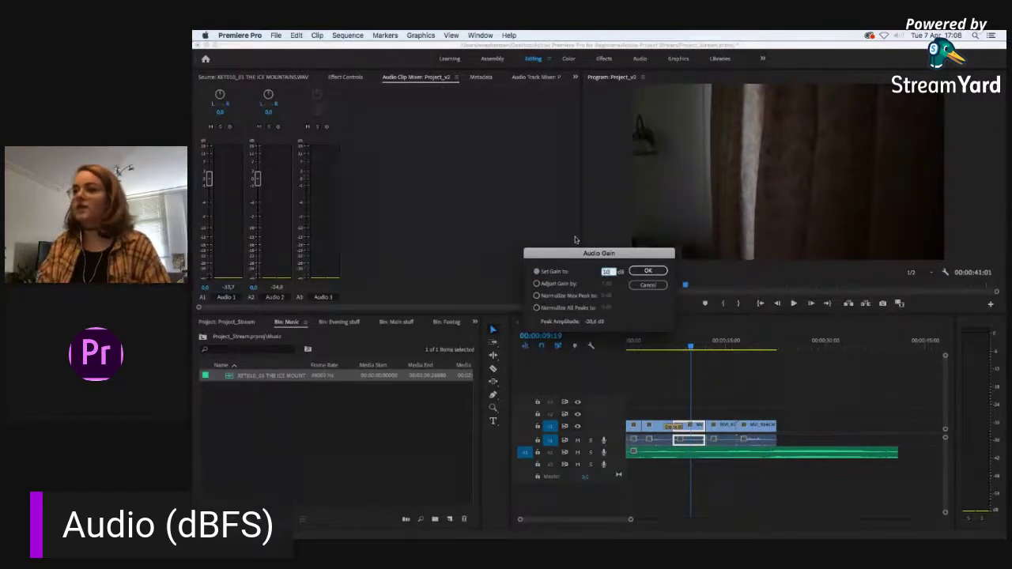
left_click(648, 271)
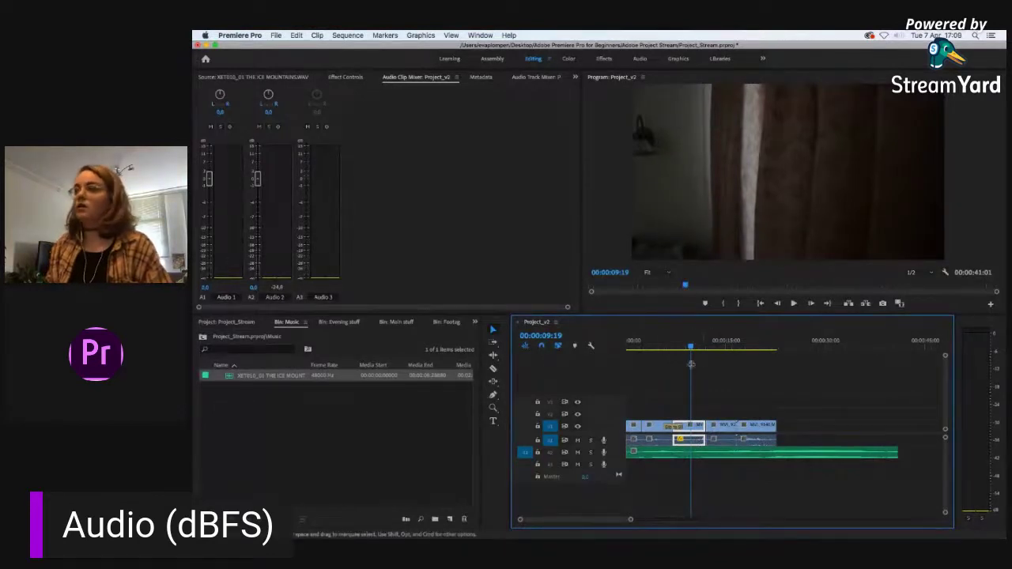
Step: Play the boosted A1 clip briefly and set its audio gain back to 0 dB
key("space")
key("space")
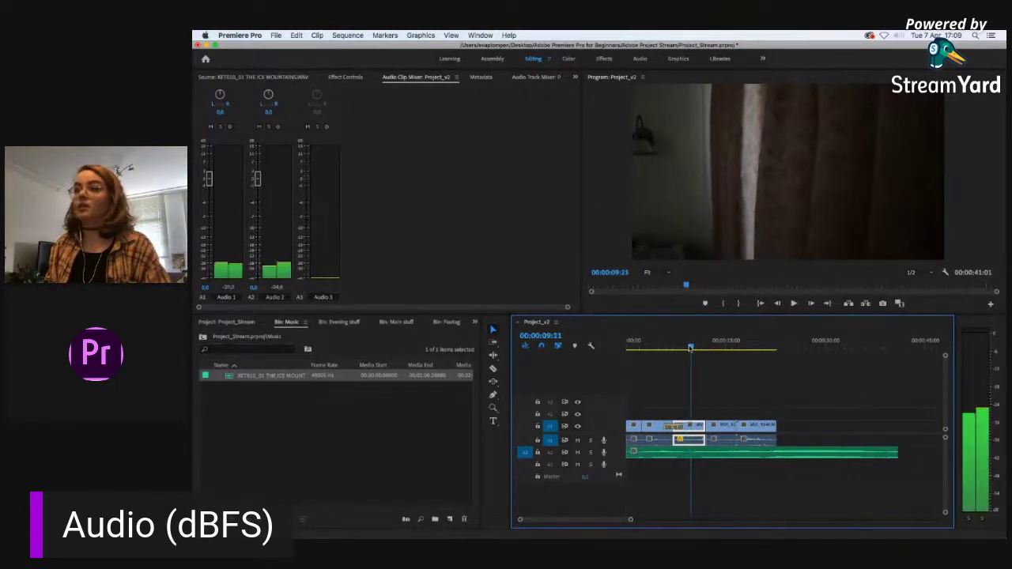
right_click(688, 443)
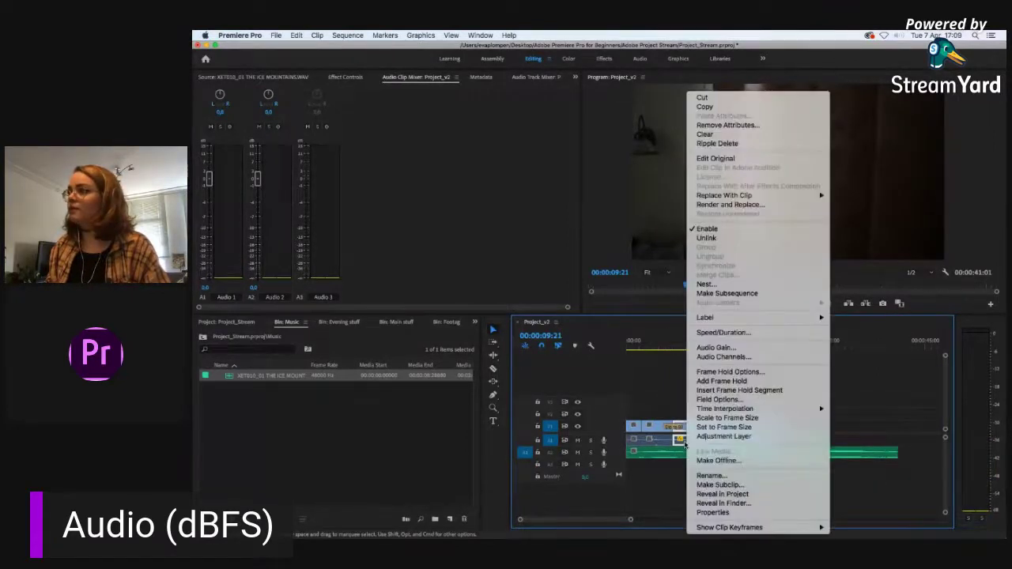
left_click(716, 348)
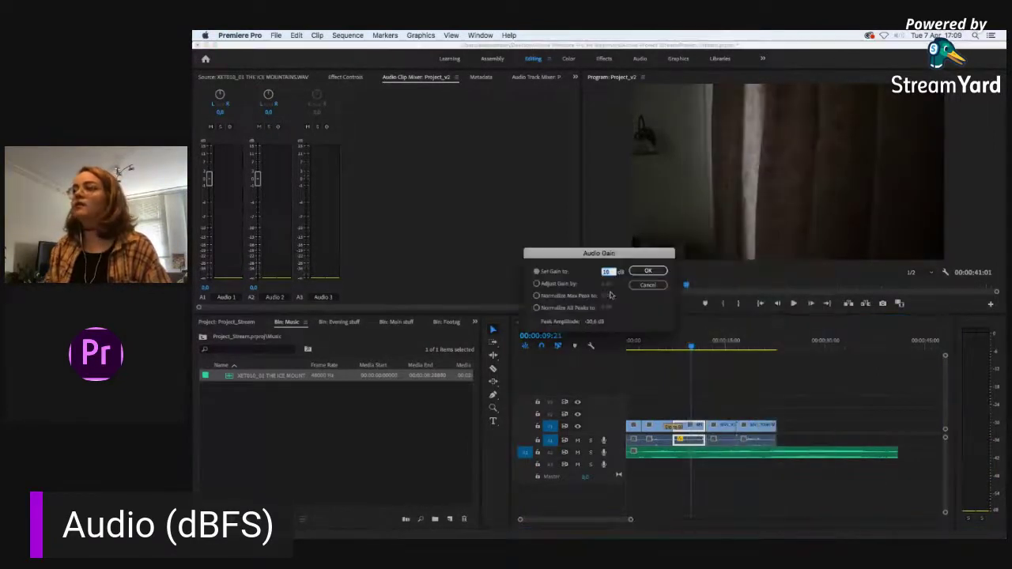
left_click(562, 283)
left_click(605, 283)
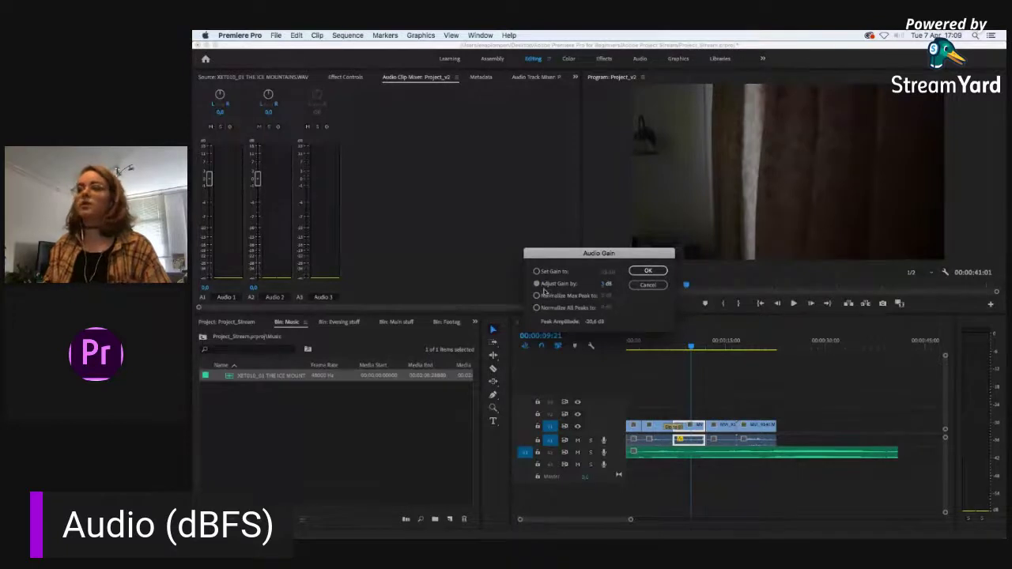
left_click(607, 283)
left_click(553, 271)
left_click(603, 273)
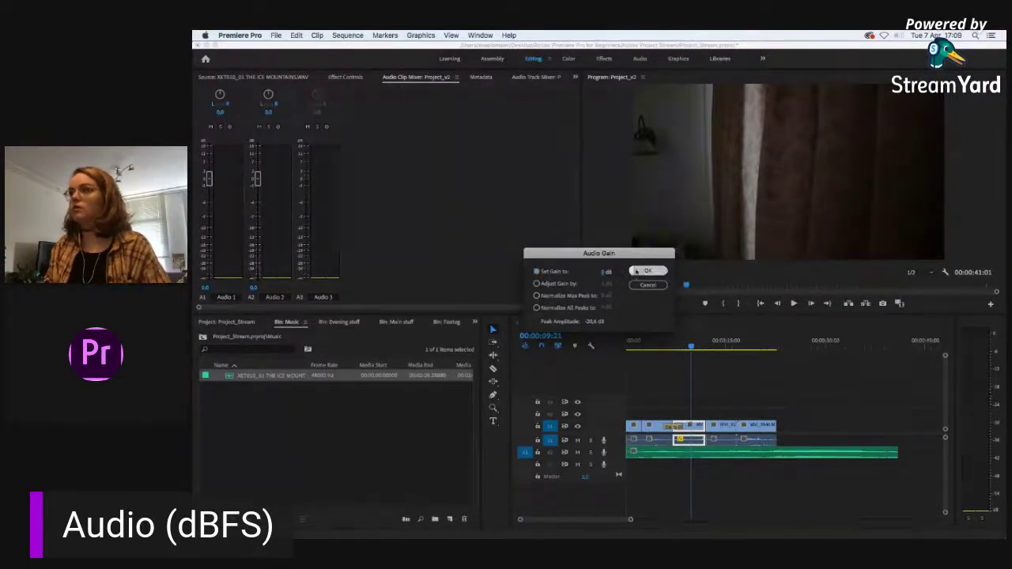
left_click(636, 273)
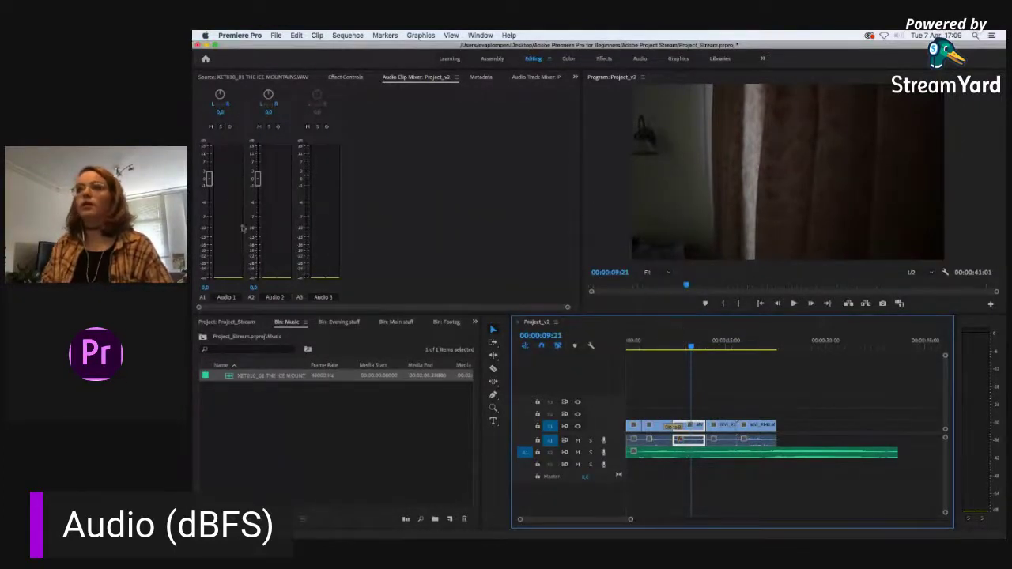
Step: Raise the Audio 1 clip volume to 12 dB in the Audio Clip Mixer and play the clip to check its level
left_click(206, 286)
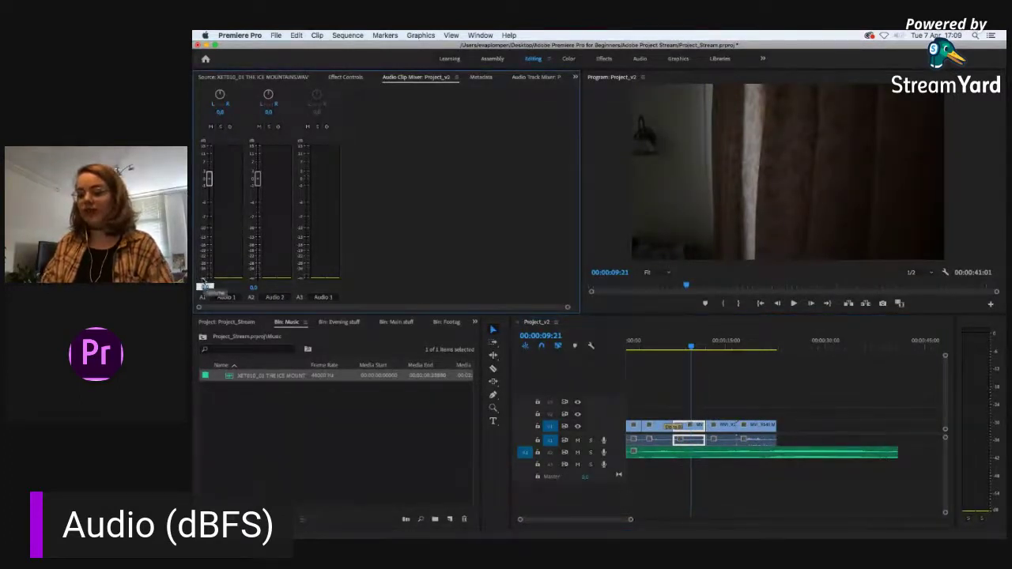
type("15")
key("Return")
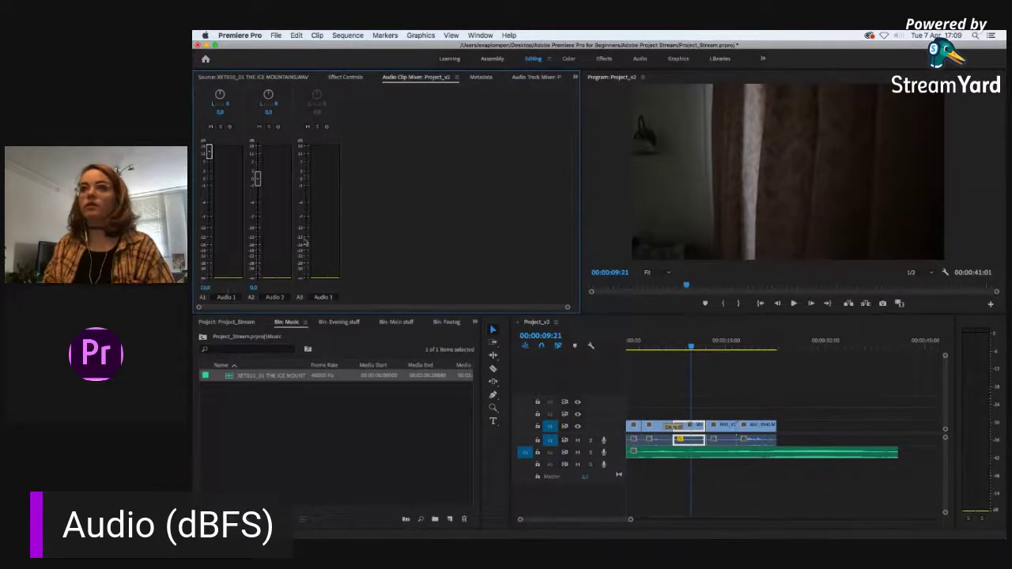
key("space")
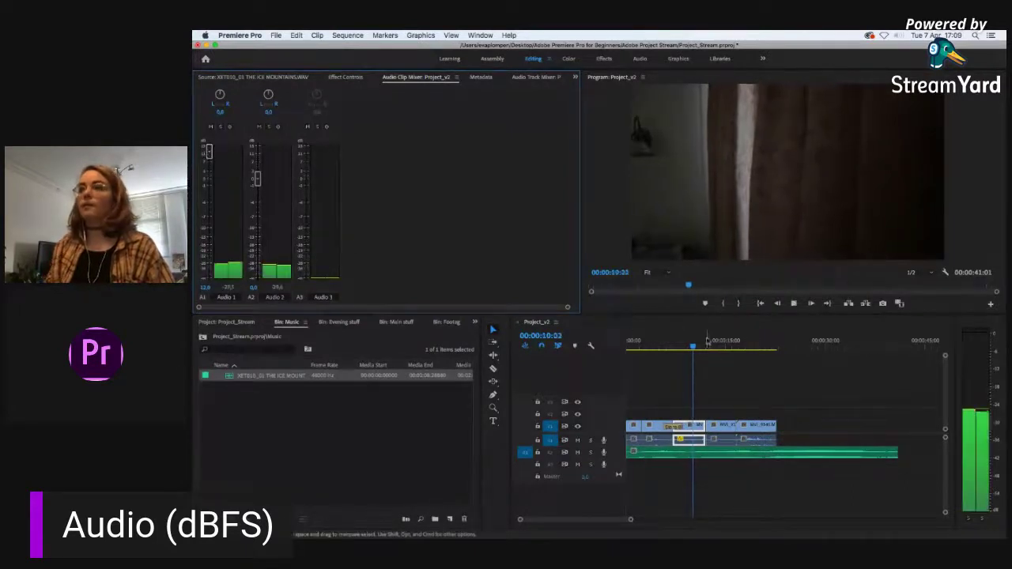
key("space")
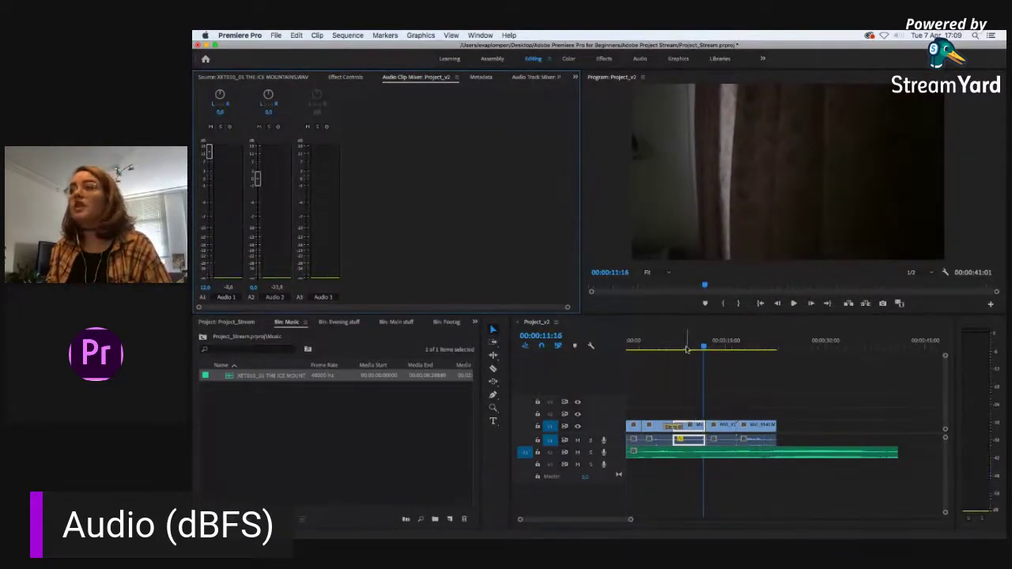
left_click_drag(686, 350, 681, 348)
key("space")
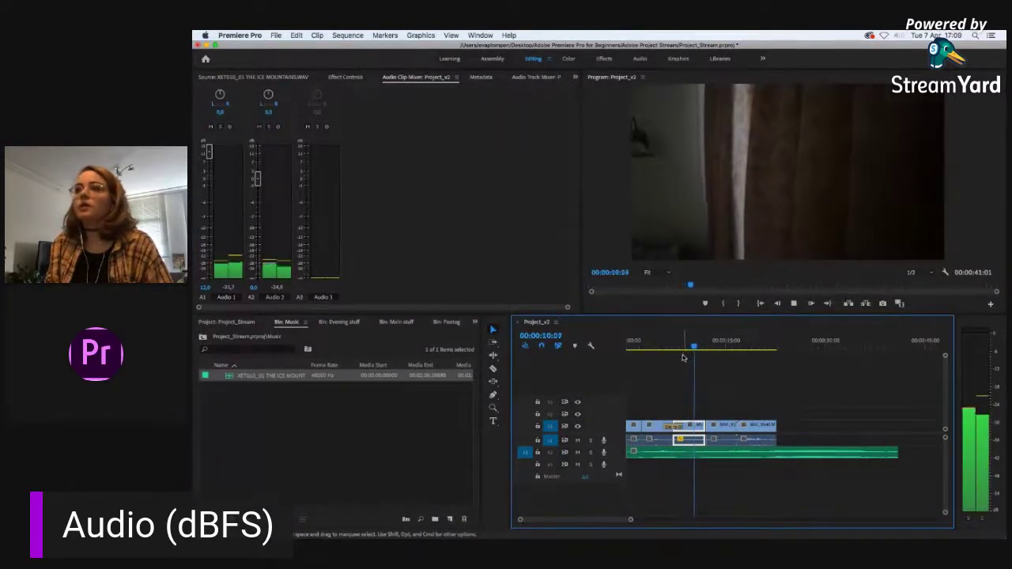
key("space")
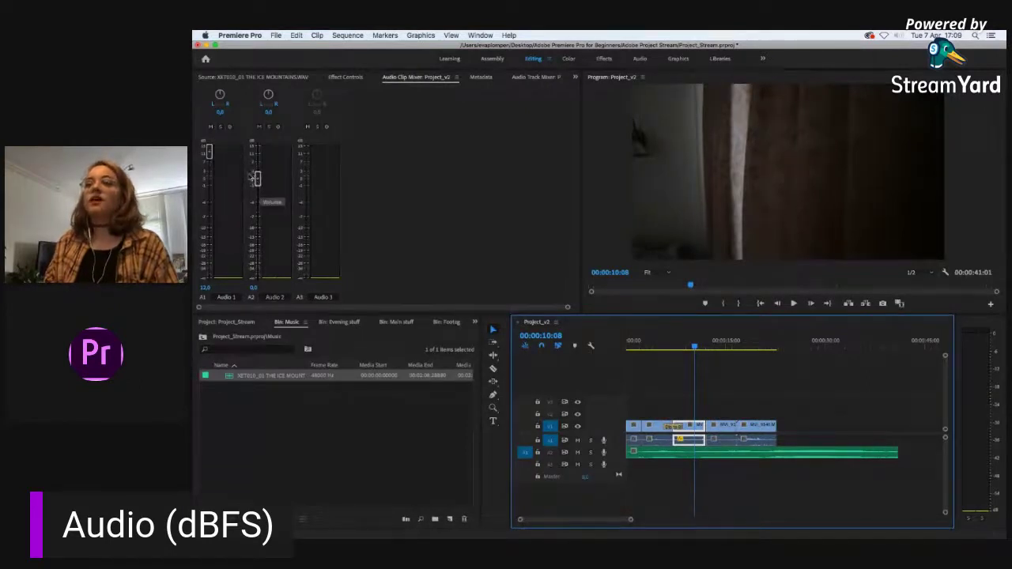
Step: Lower the Audio 2 volume to -10 dB and show the music clip's volume level in Effect Controls
left_click(253, 291)
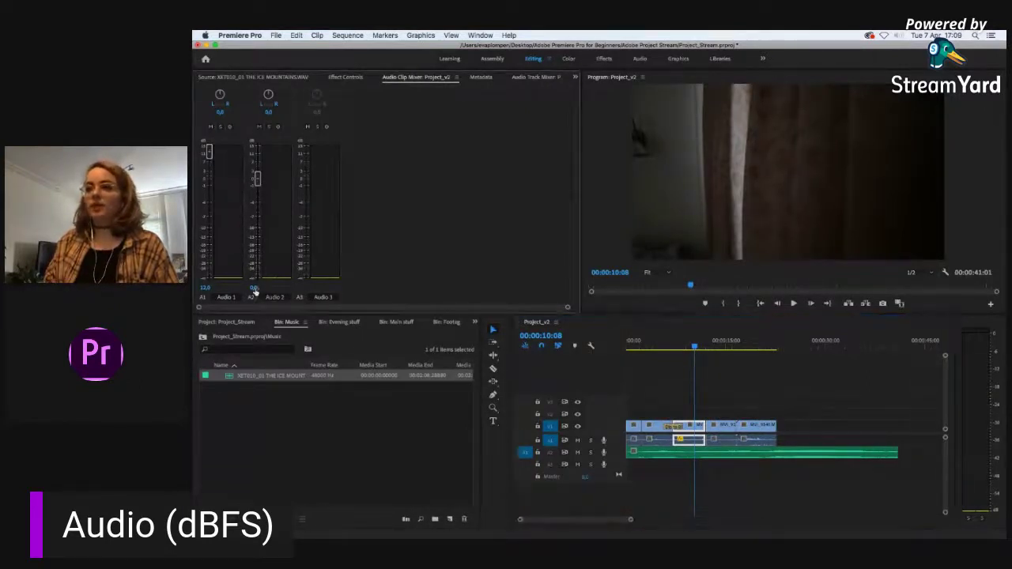
left_click(257, 229)
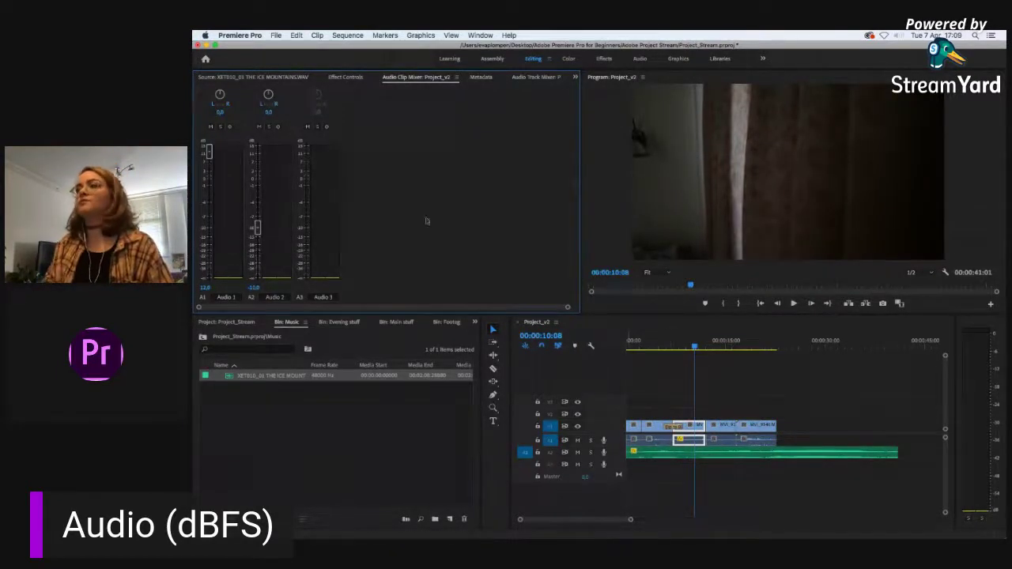
left_click(346, 79)
left_click(716, 452)
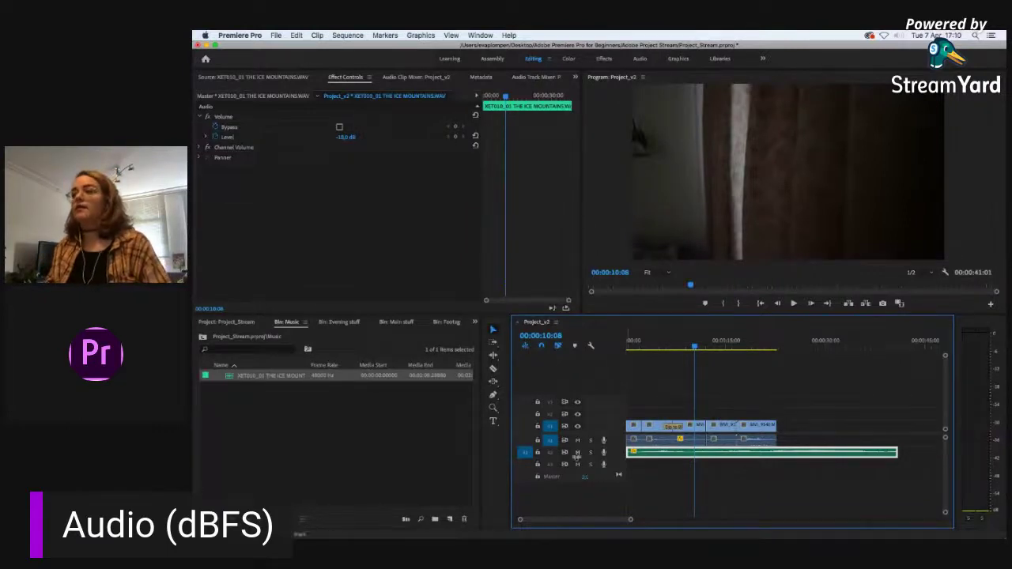
Step: Enlarge track A2 and add volume keyframes to the music clip around the playhead with the Pen tool
left_click_drag(576, 458, 576, 490)
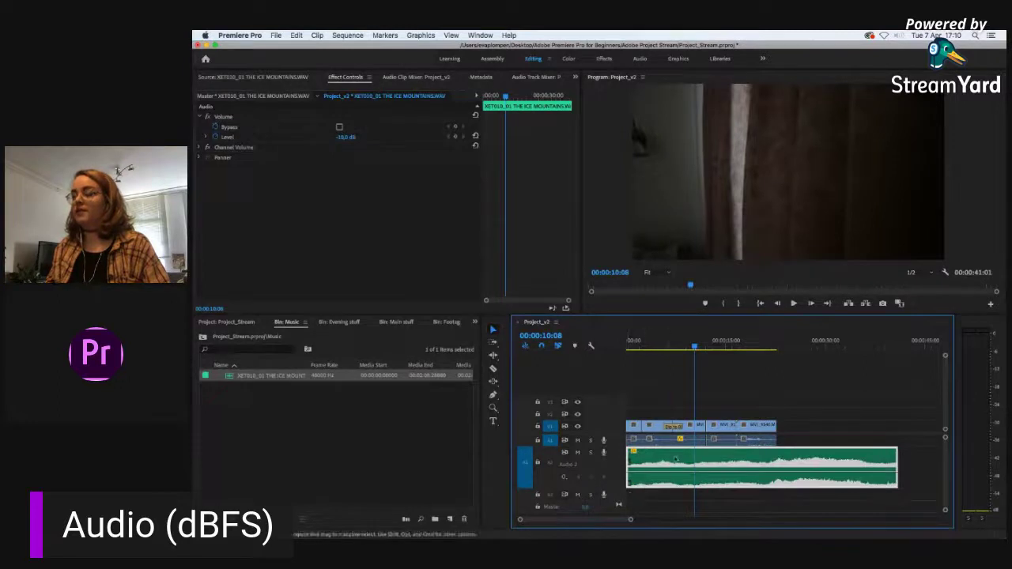
left_click(492, 394)
left_click(677, 477)
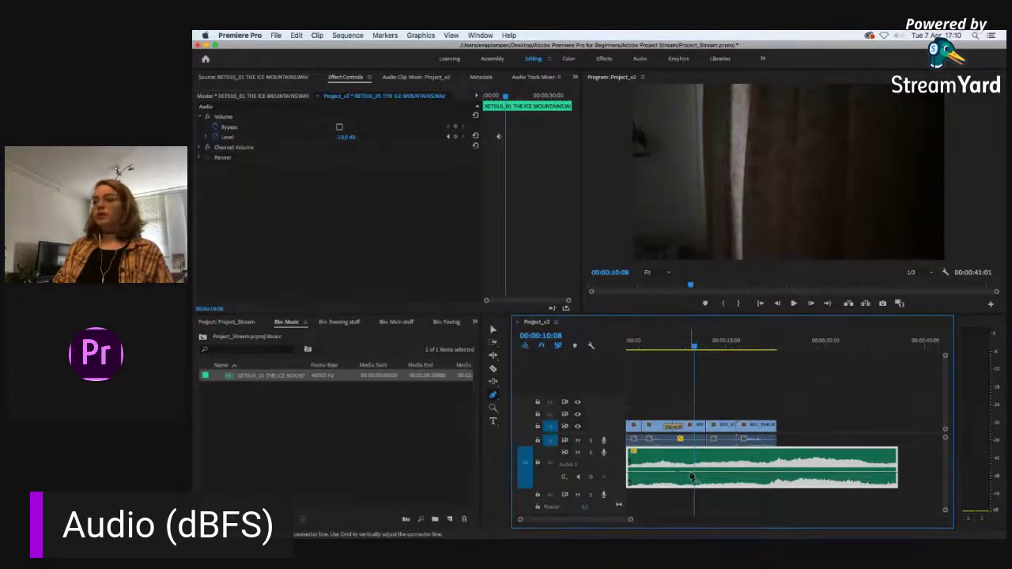
left_click(714, 474)
left_click_drag(712, 474, 711, 478)
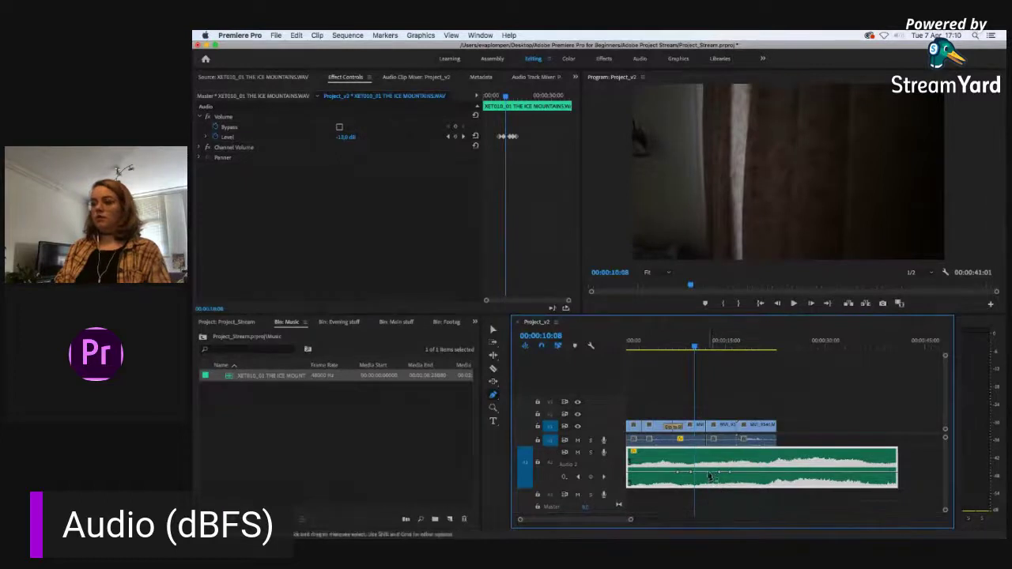
Step: Lower the music volume between the middle keyframes with the Selection tool and play the dip from about 00:00:06:11
left_click(493, 329)
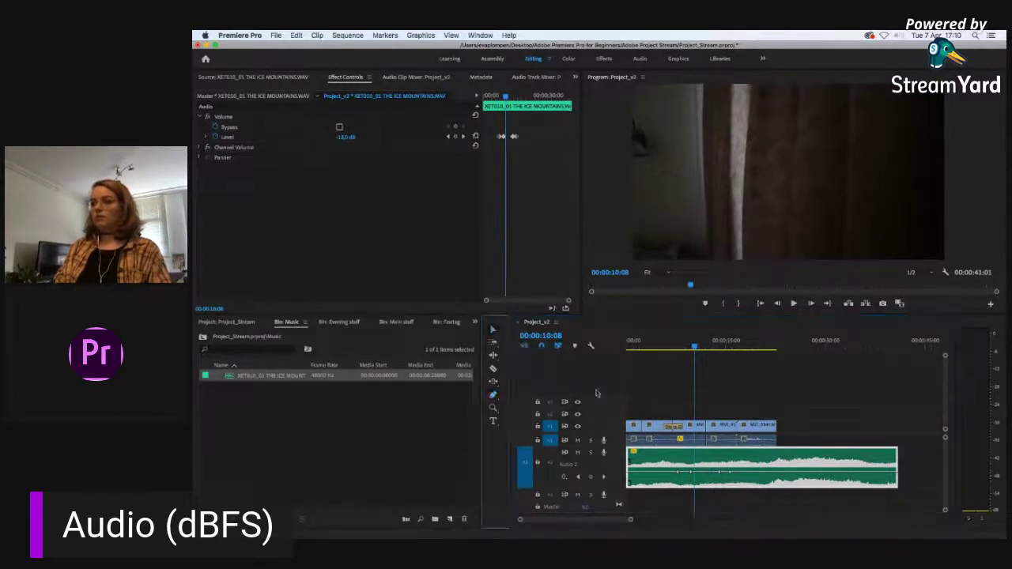
left_click_drag(707, 474, 709, 490)
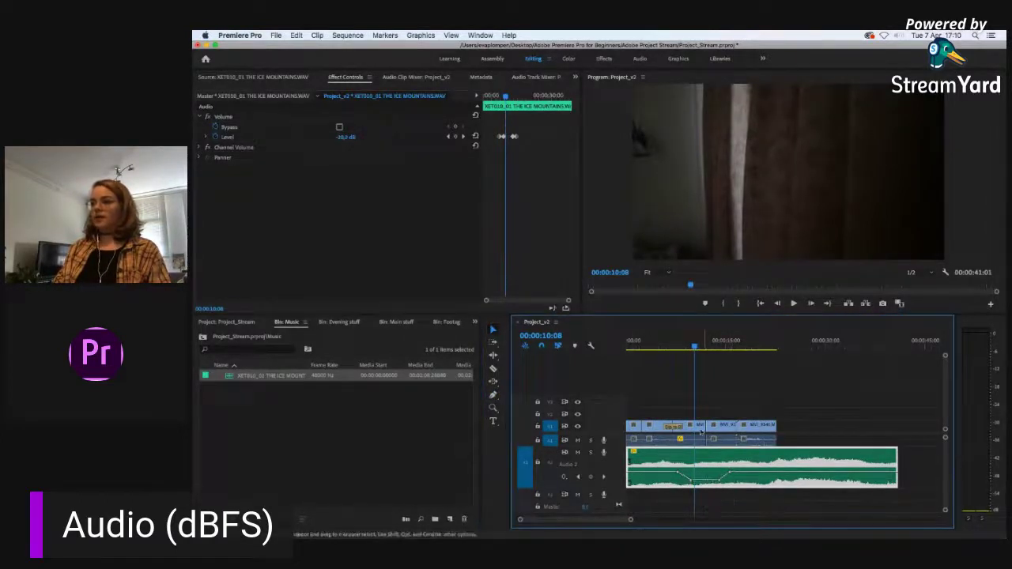
left_click(671, 347)
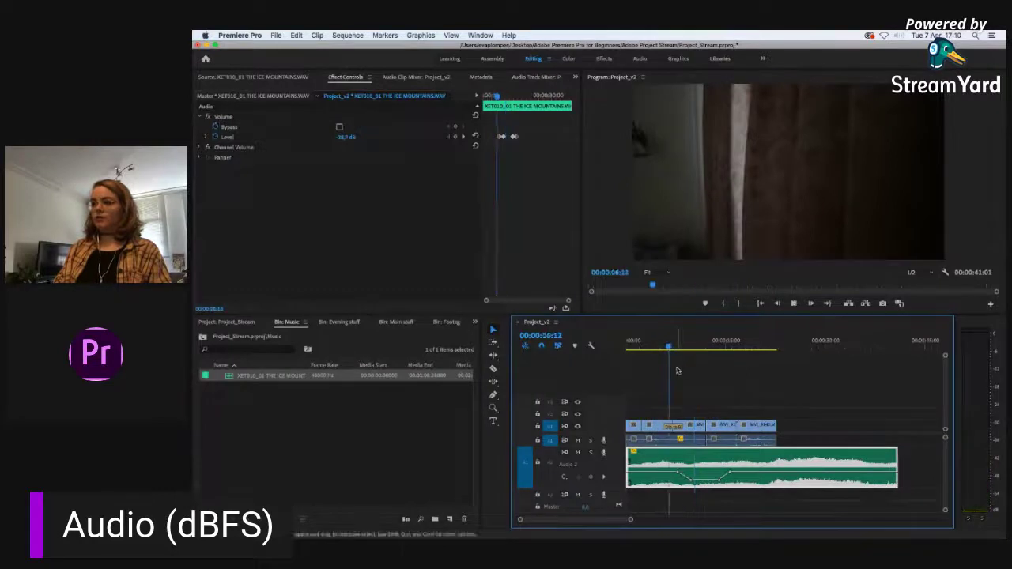
key("space")
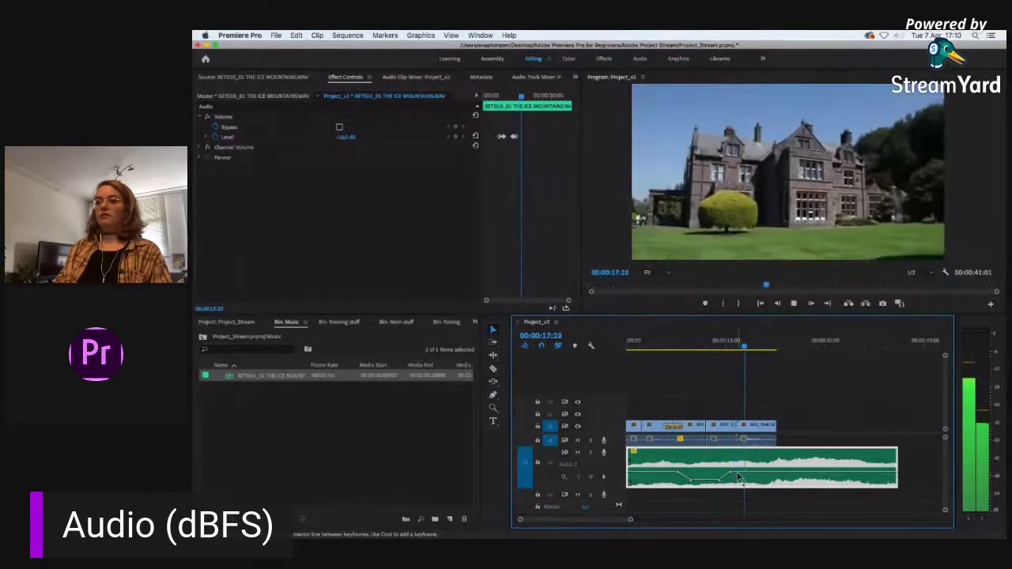
key("space")
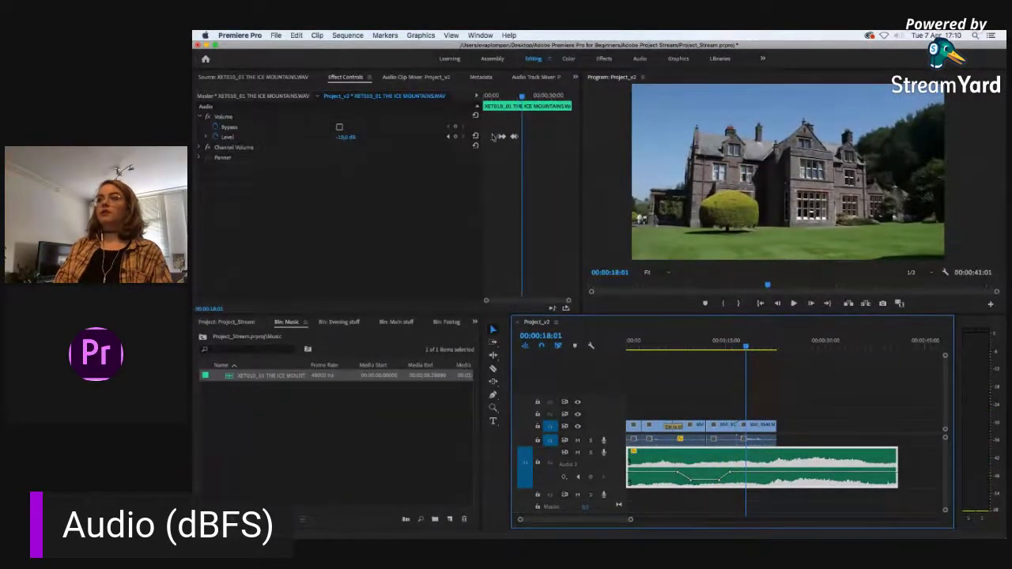
Step: Step back and forth through the music clip's Level keyframes in Effect Controls
left_click(498, 96)
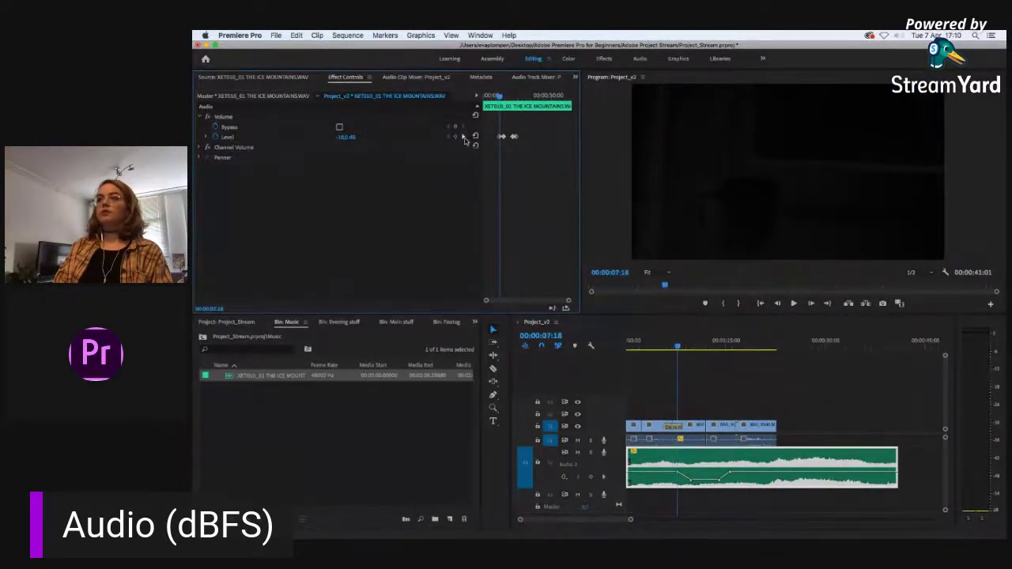
left_click(464, 138)
left_click(464, 138)
left_click(464, 138)
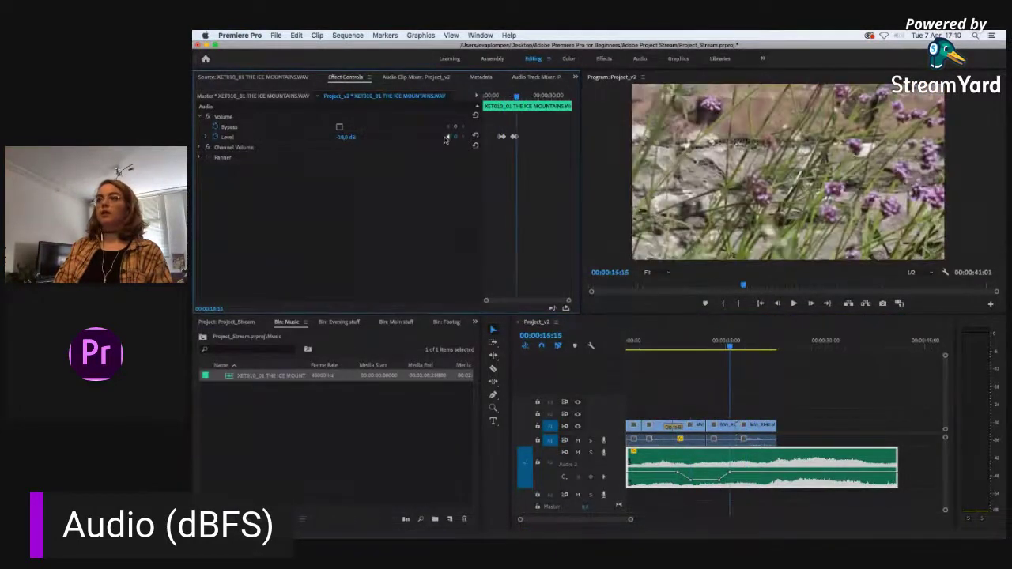
left_click(448, 138)
left_click(448, 137)
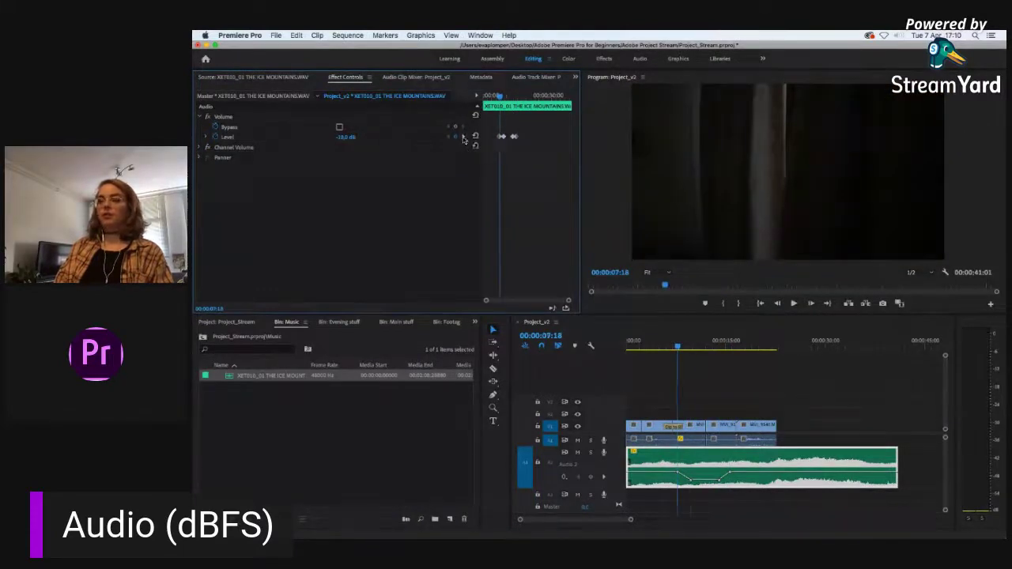
left_click(464, 138)
left_click(464, 137)
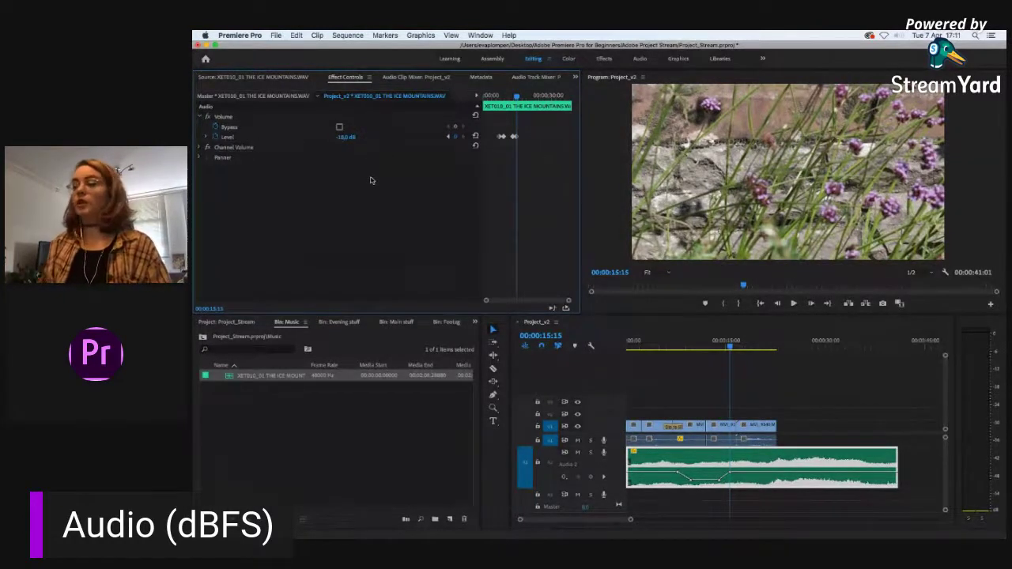
Step: Collapse track A2 to its original height and open the Audio Track Mixer for Project_v2
left_click(418, 77)
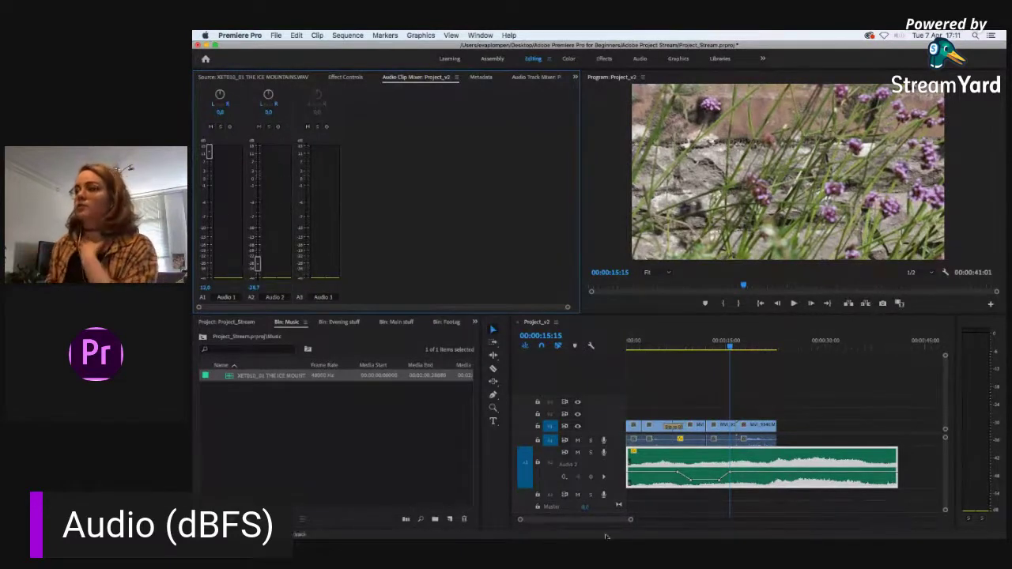
left_click_drag(561, 488, 558, 465)
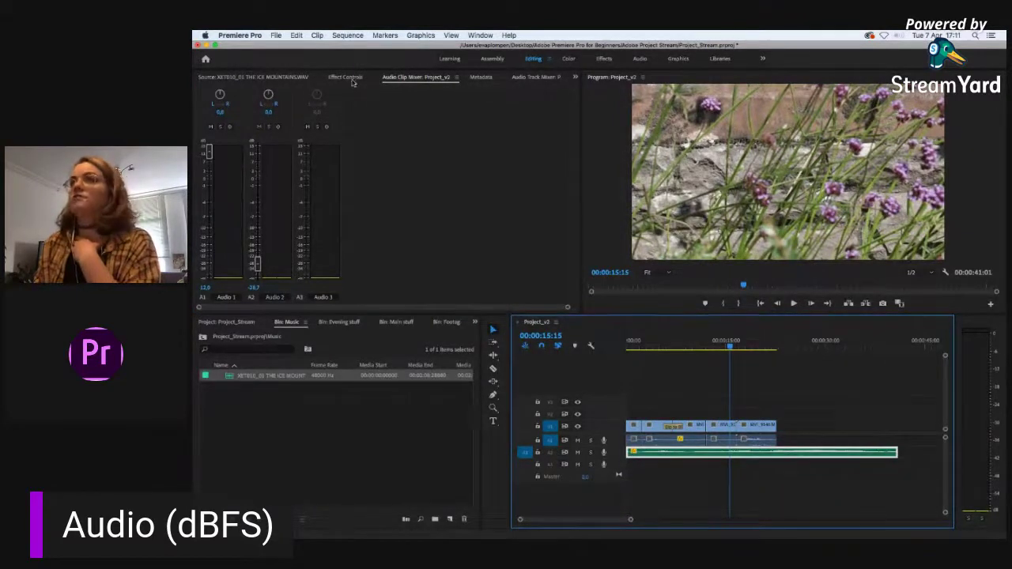
left_click(346, 78)
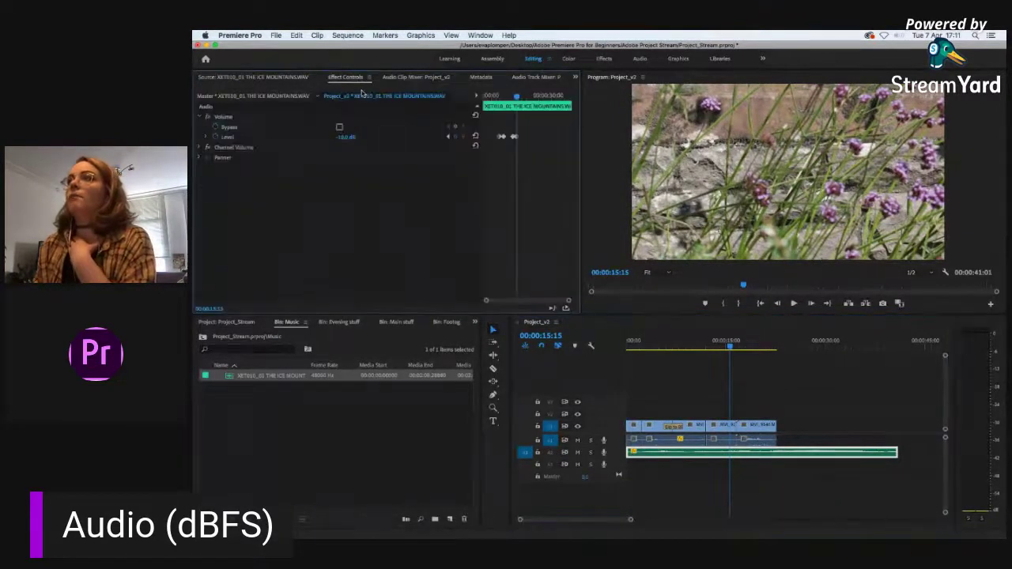
left_click(532, 78)
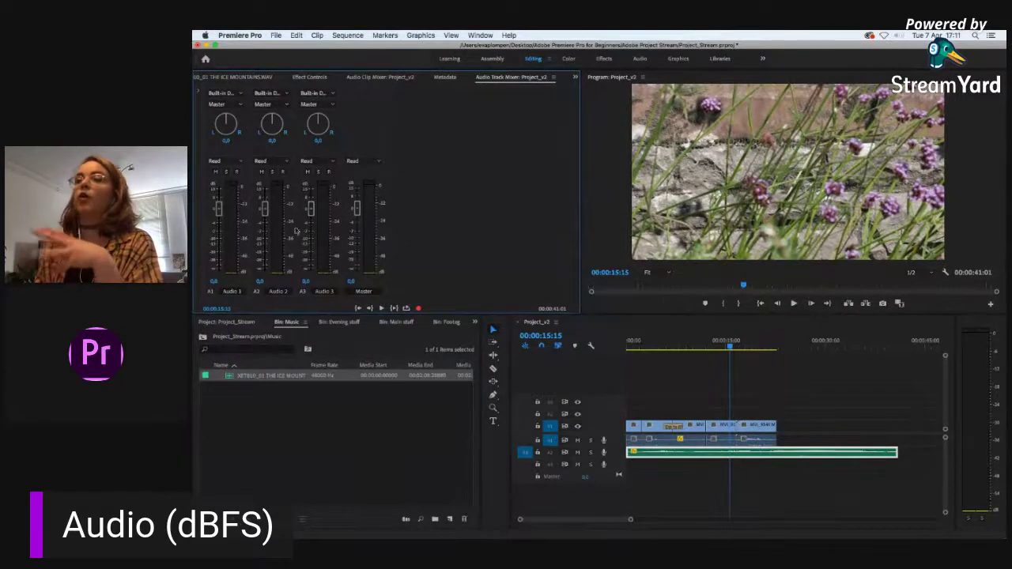
Step: Move the playhead to 00:00:09:10, turn off linked selection and select only the audio of the A1 clip there
left_click(686, 348)
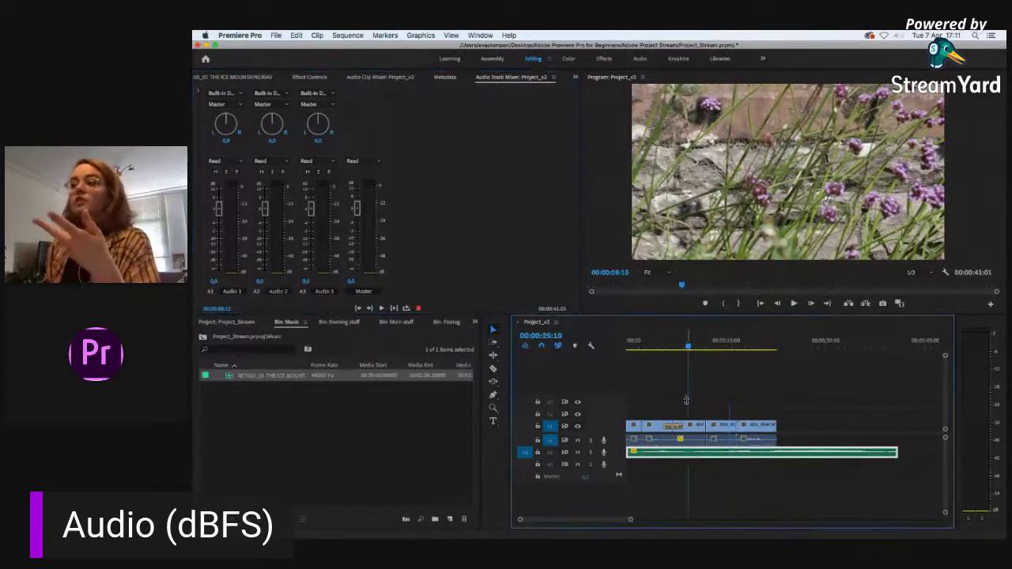
left_click(686, 440)
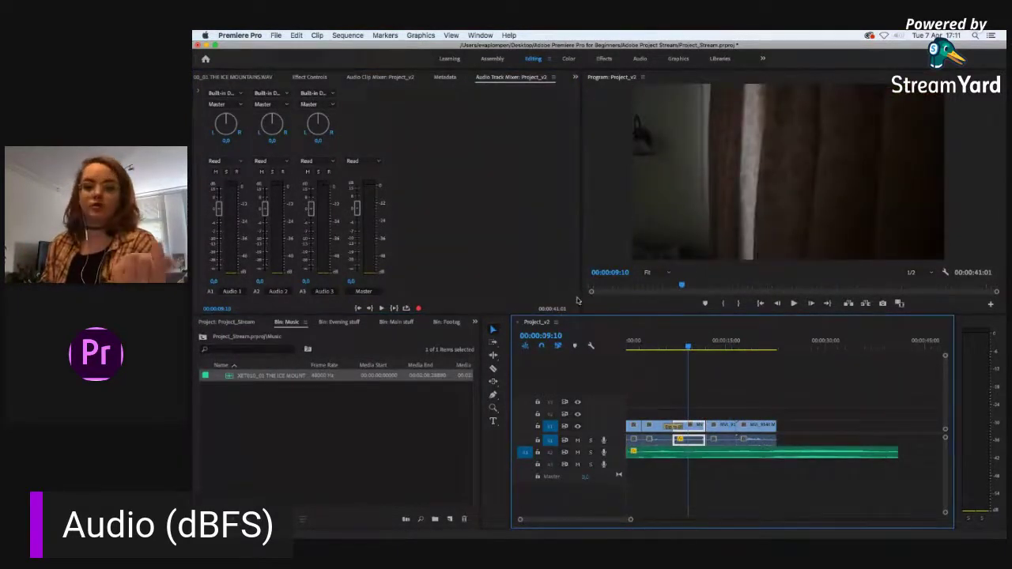
left_click(309, 79)
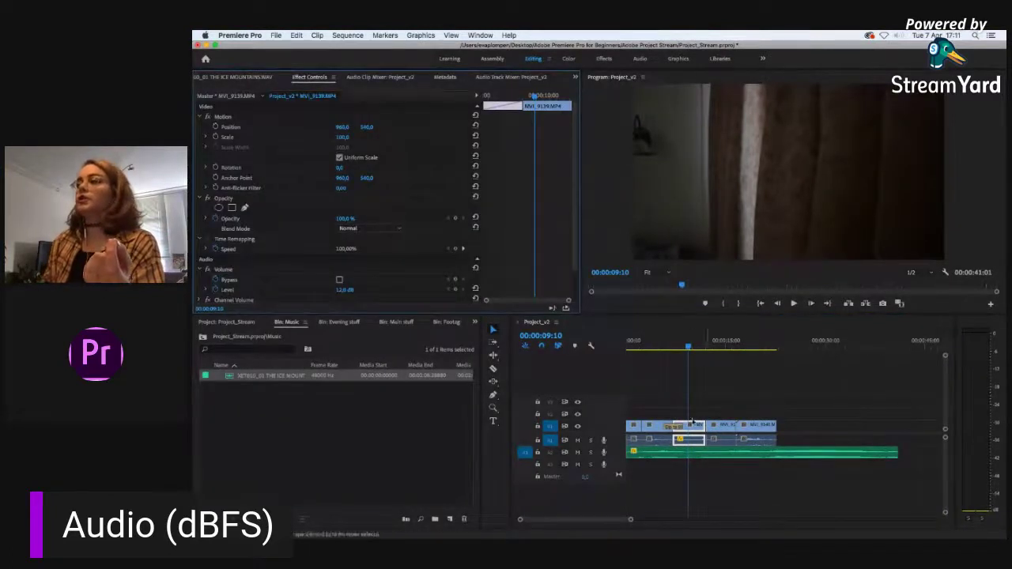
left_click(558, 345)
left_click(687, 440)
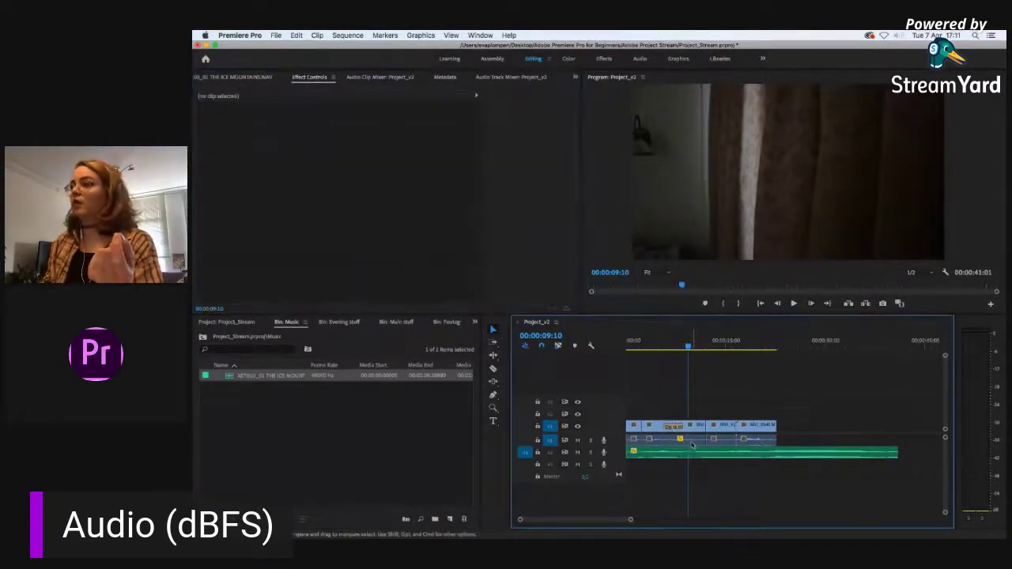
Step: Set the selected A1 clip's Level to 0 dB and turn off its Level keyframing, accepting the deletion of existing keyframes
left_click(343, 139)
type("0")
key("Return")
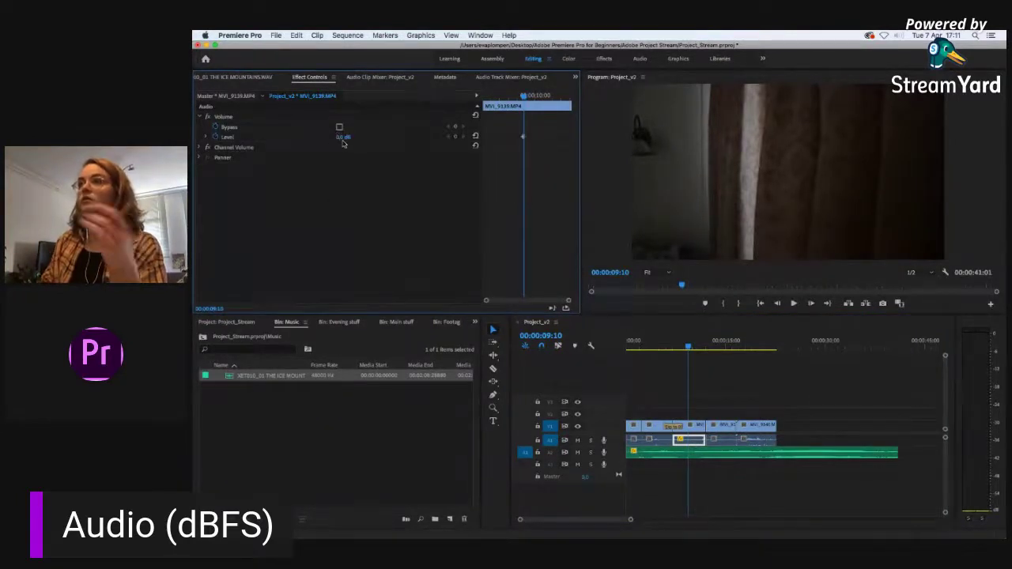
left_click(217, 138)
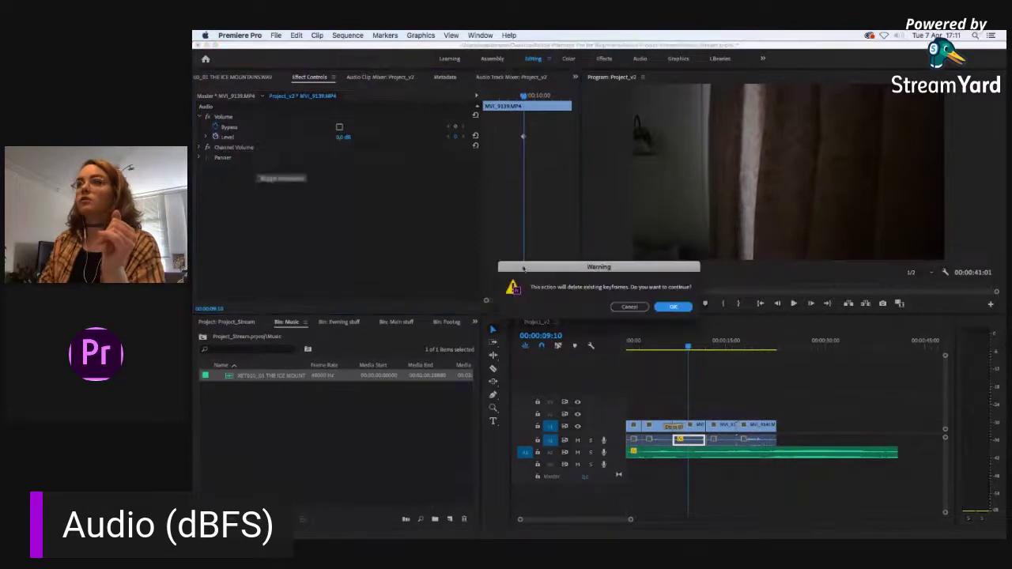
left_click(686, 310)
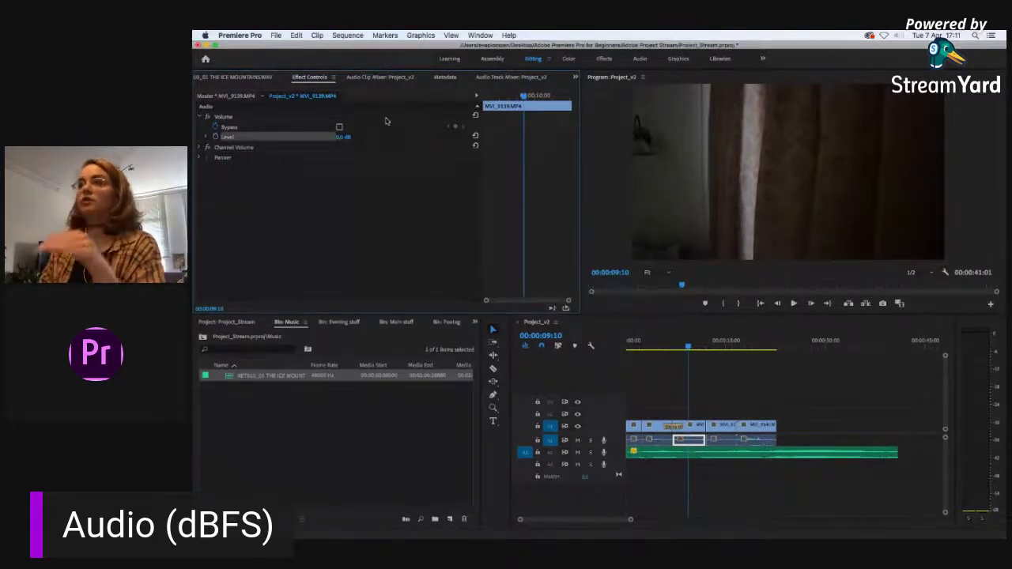
Step: Raise the Audio 1 track volume to 12 dB in the Audio Track Mixer and play the sequence from near its start
left_click(499, 76)
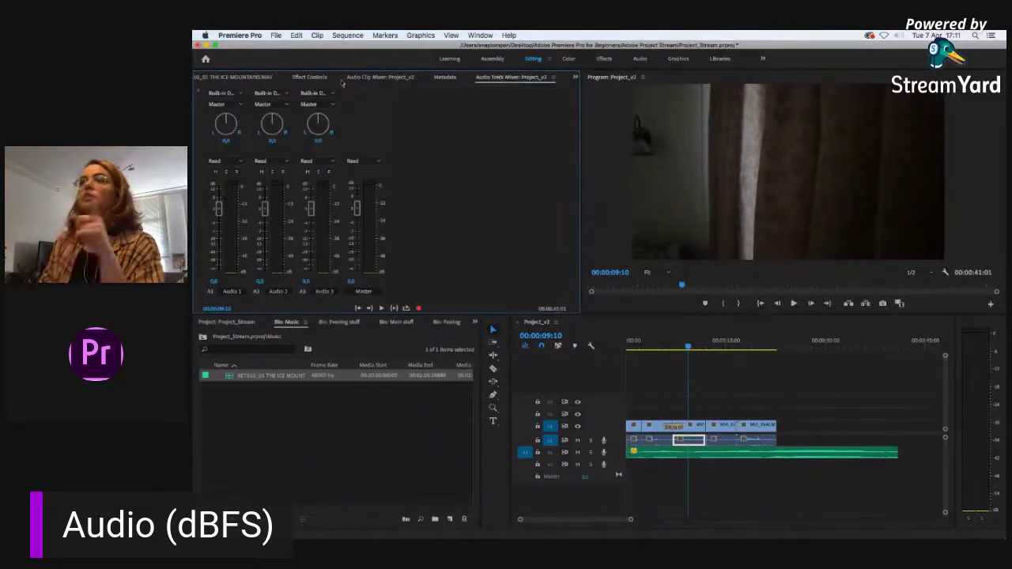
left_click(214, 281)
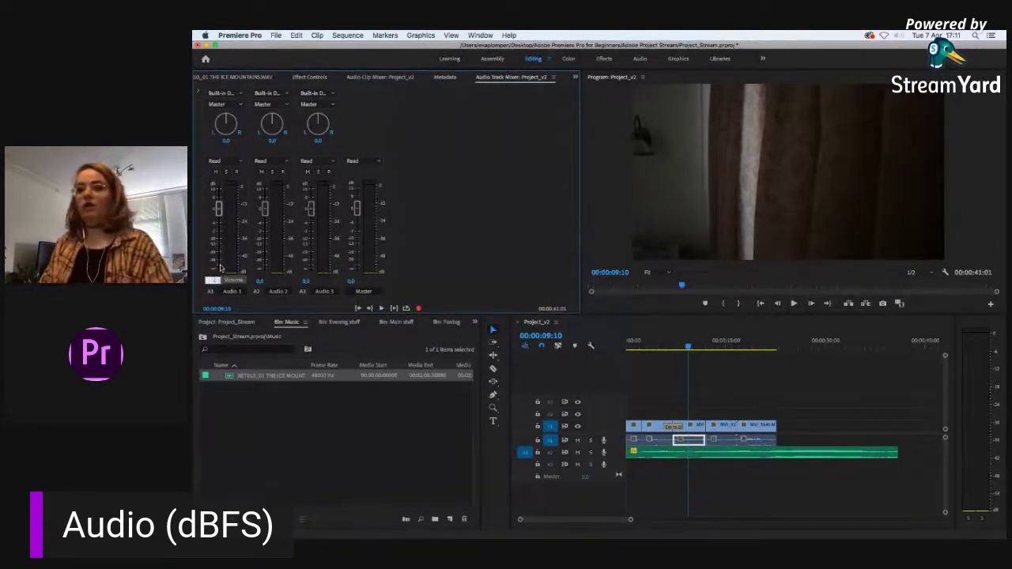
type("12")
key("Return")
left_click(635, 347)
key("space")
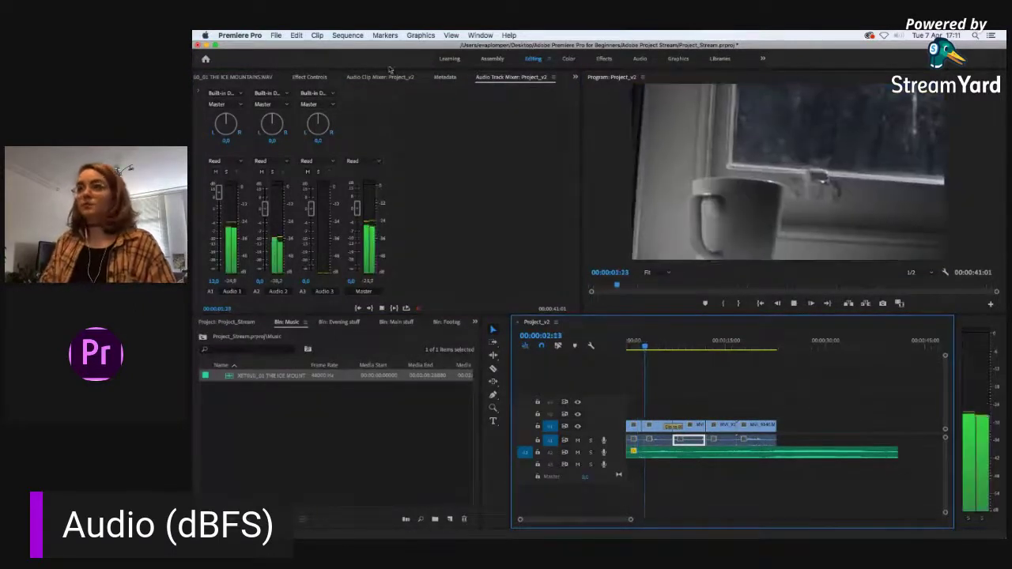
key("space")
Step: In the Audio Clip Mixer, lower the A1 clip at 00:00:02:21 to about -14 dB and play it
key("shift+9")
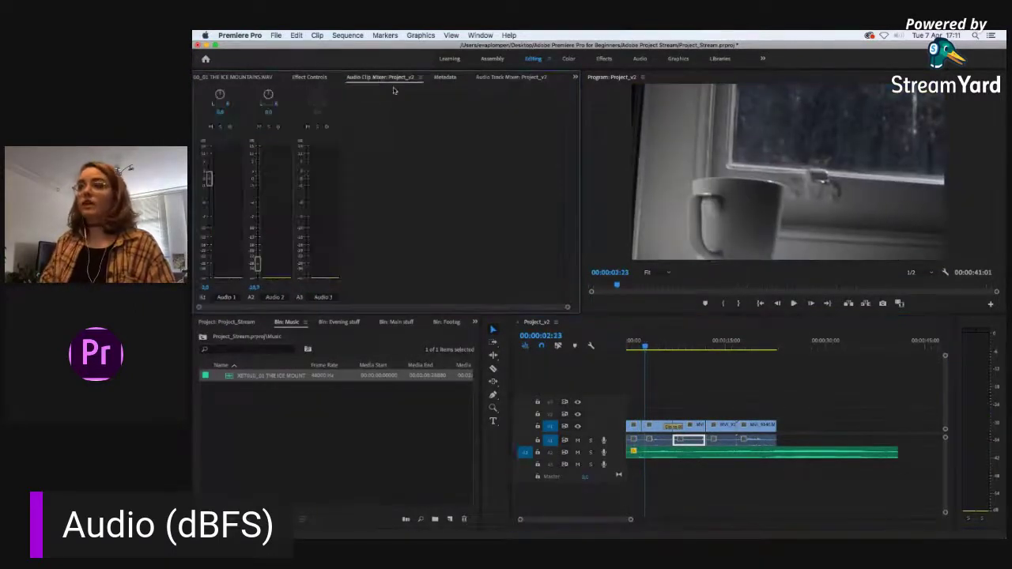
left_click(644, 346)
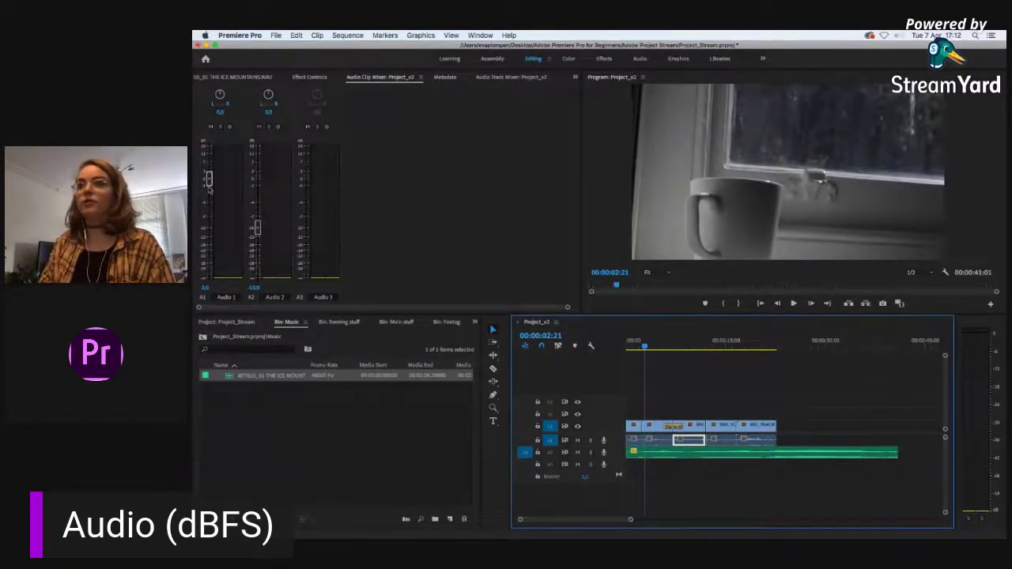
left_click_drag(208, 177, 208, 240)
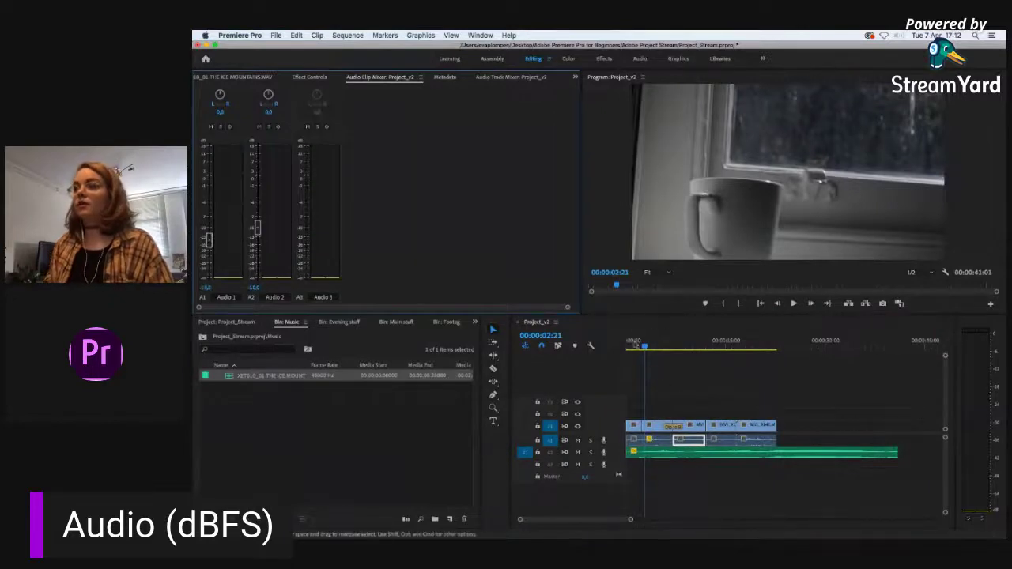
left_click(647, 345)
key("space")
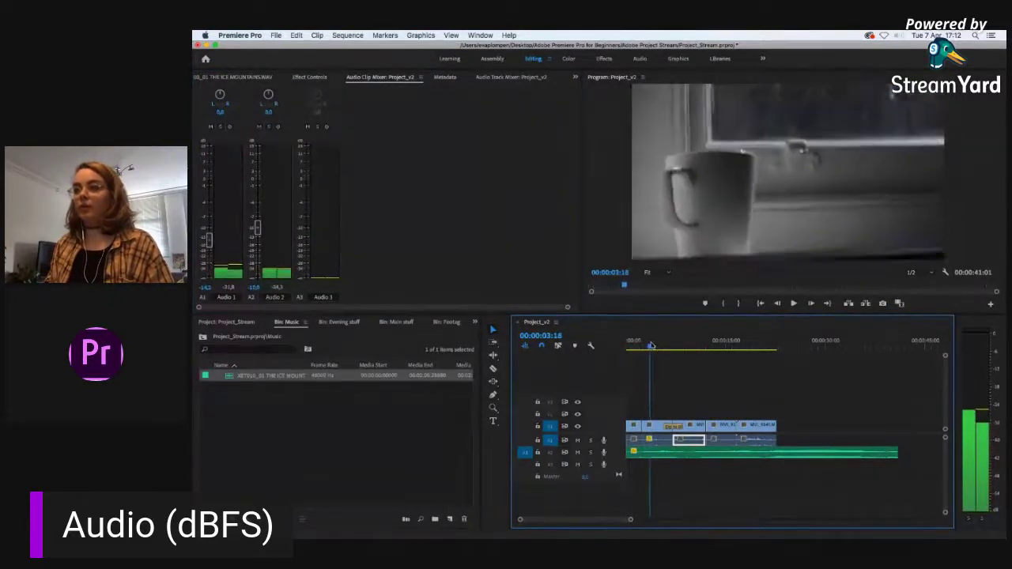
key("space")
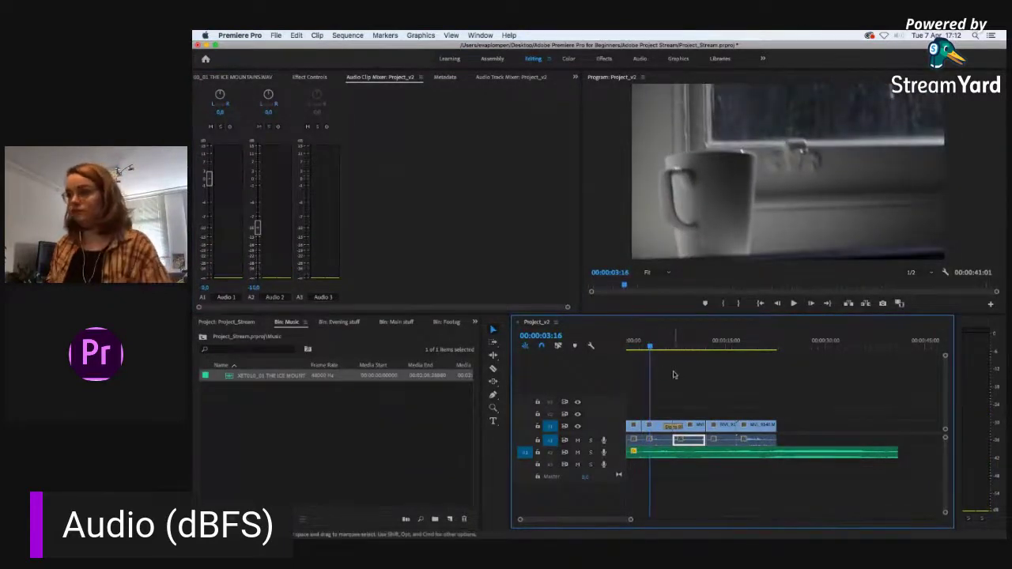
Step: Play the sequence from around 00:00:04:06 and compare the track and master levels in the Audio Track Mixer
mouse_move(673, 348)
left_mouse_down()
mouse_move(660, 348)
mouse_move(681, 353)
mouse_move(654, 347)
left_mouse_up()
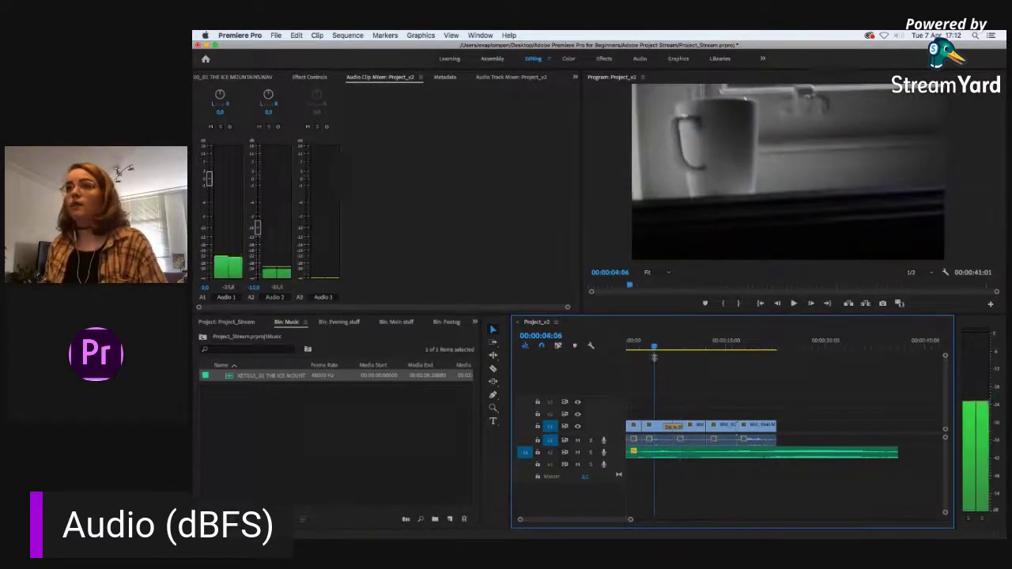
left_click(510, 77)
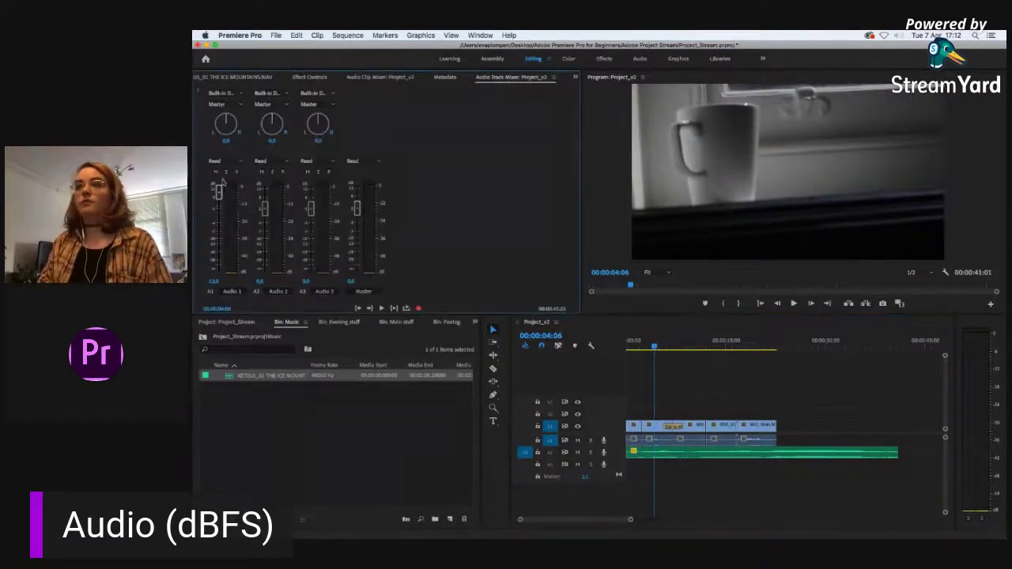
key("space")
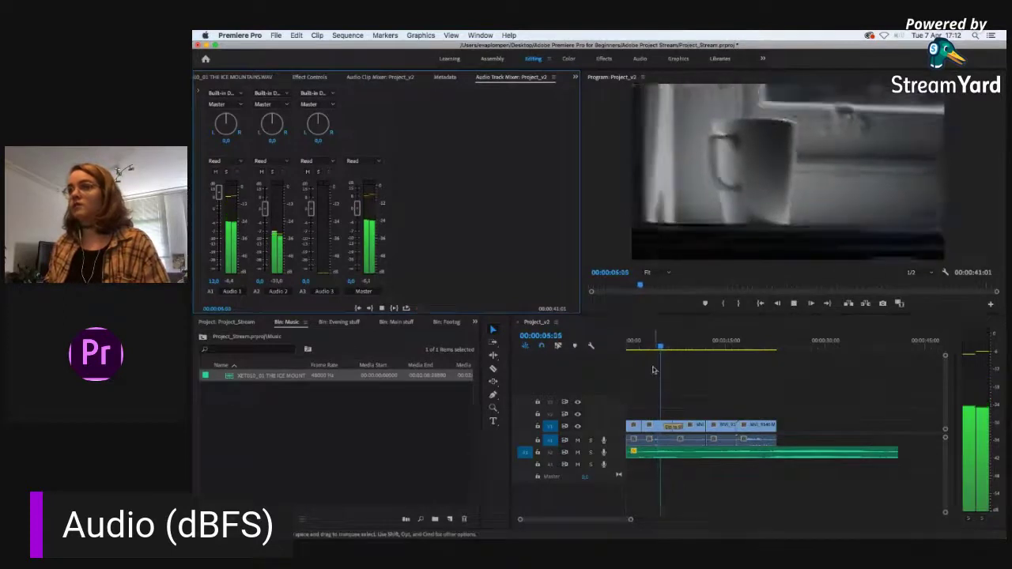
key("space")
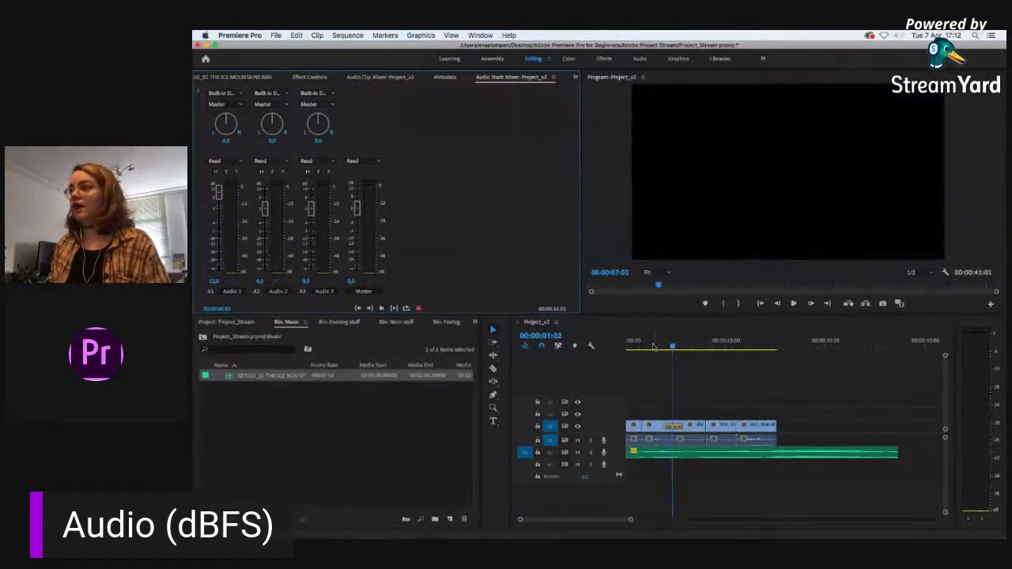
left_click(649, 346)
key("space")
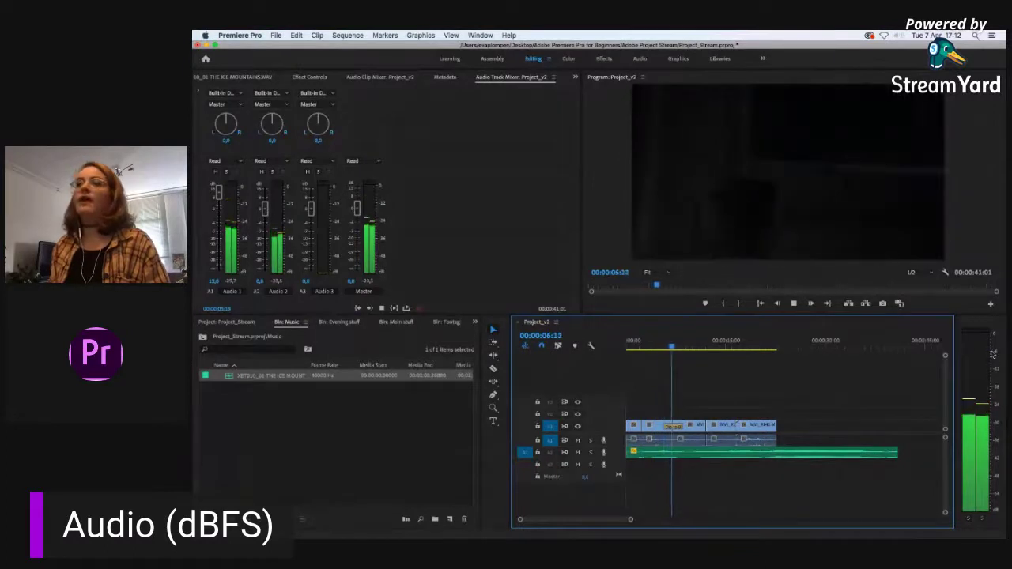
key("space")
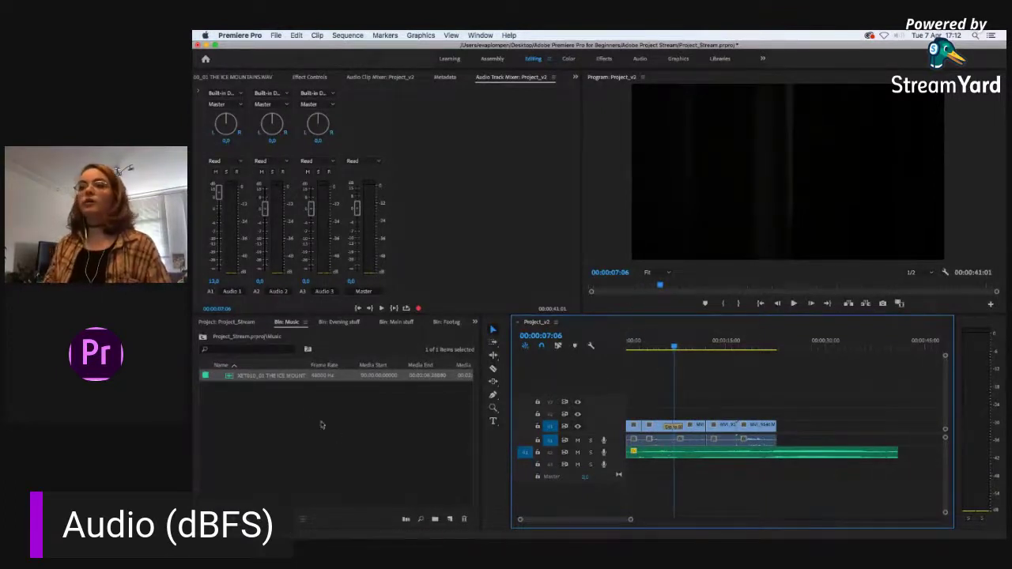
Step: Open the Sound Effects bin and start an import from the "pe02 Birds and Animals" folder in the audio library
left_click(237, 323)
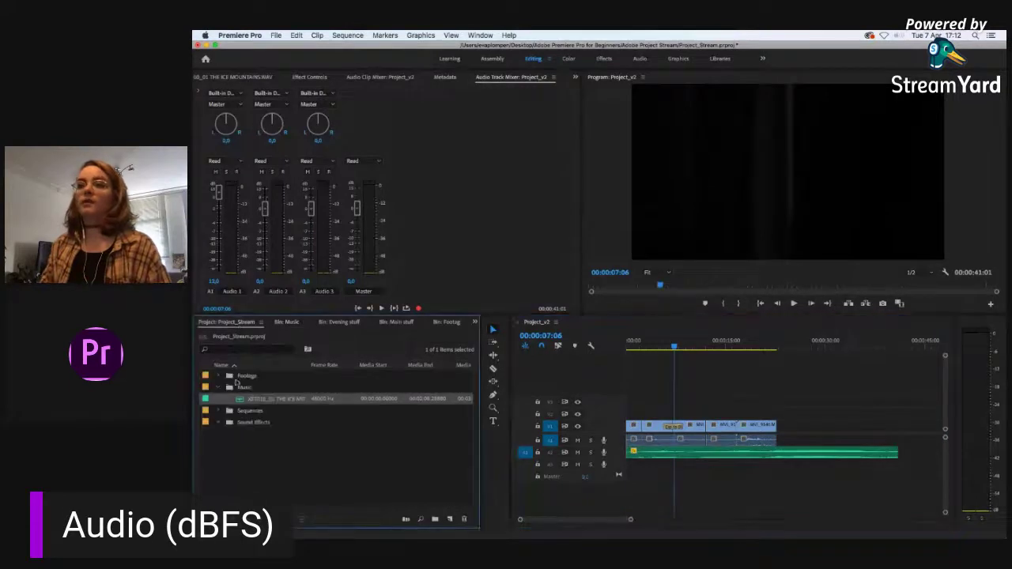
double_click(224, 424)
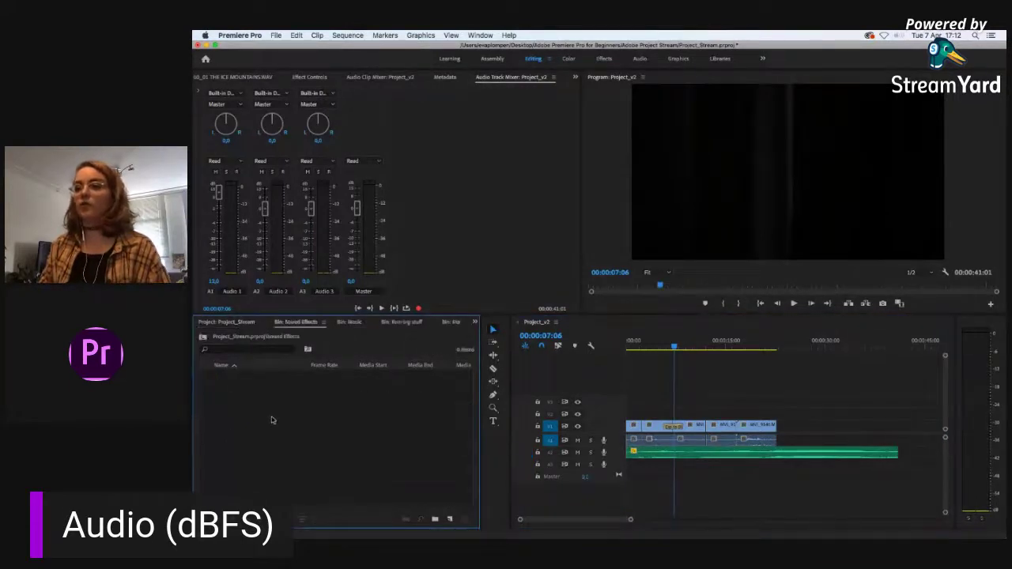
double_click(271, 420)
left_click(585, 103)
left_click(602, 122)
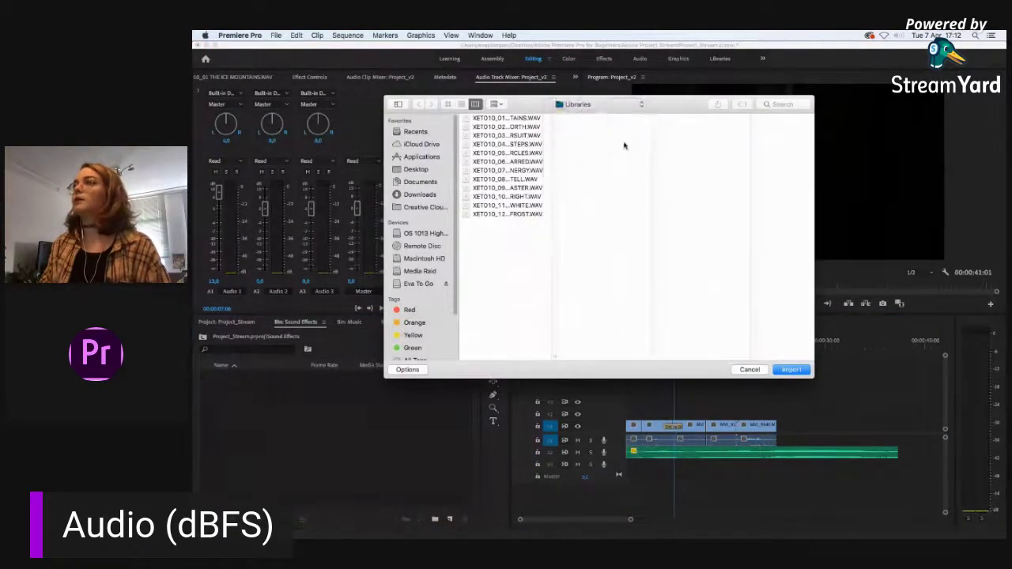
left_click(622, 119)
left_click(704, 137)
left_click(751, 128)
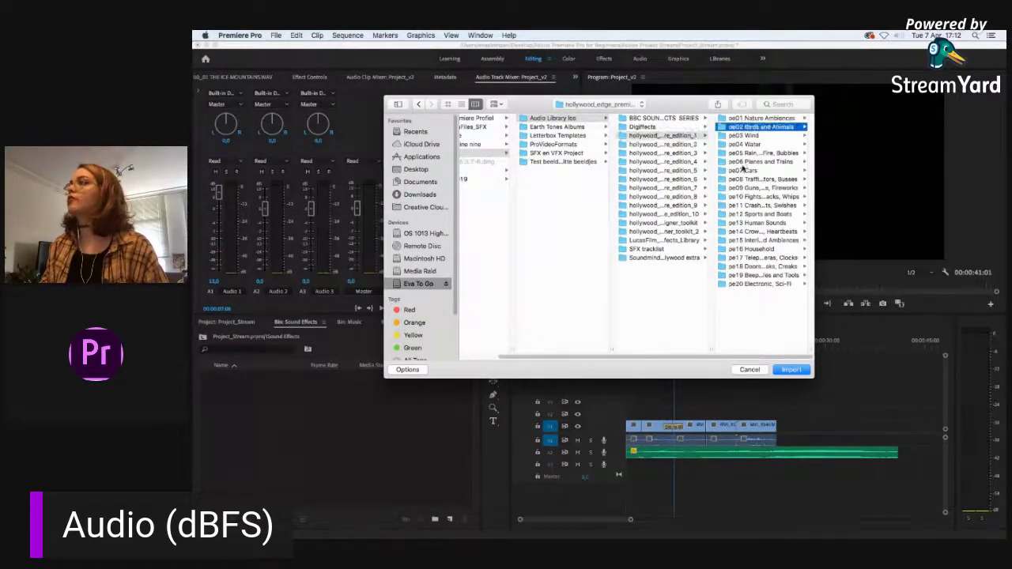
Step: Import the 01-Bird, 24-Cats, 45-Puppies and 62-Chimpanzee WAV files from the Birds and Animals folder
left_click(743, 120)
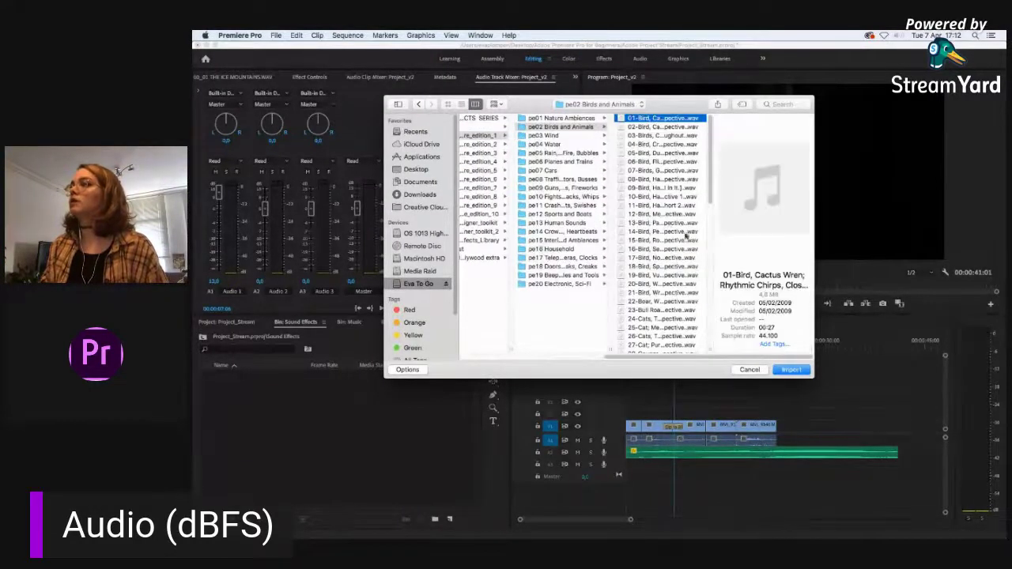
left_click(678, 319, "super")
left_click_drag(707, 194, 710, 310)
left_click(664, 281, "super")
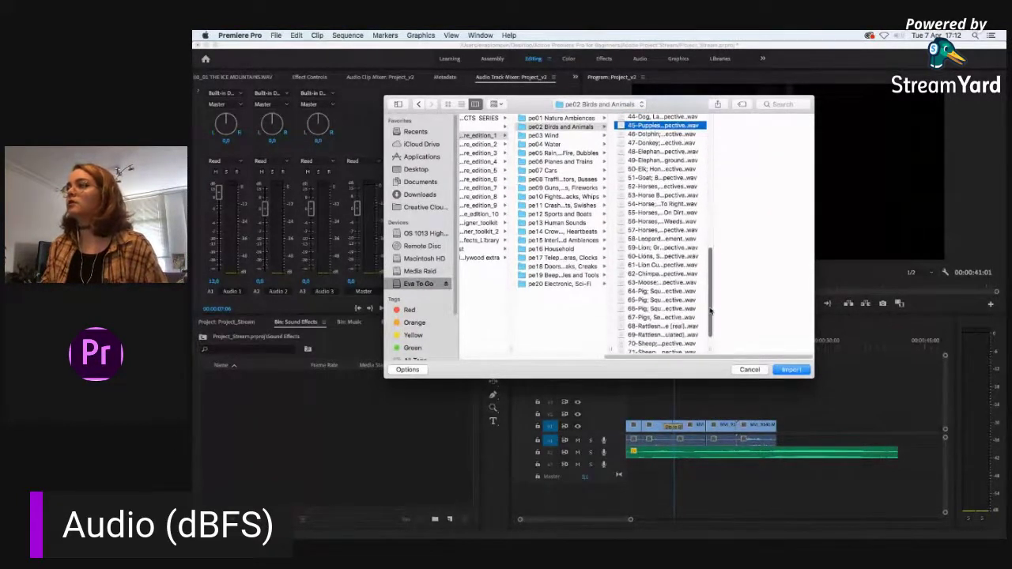
left_click(656, 275, "super")
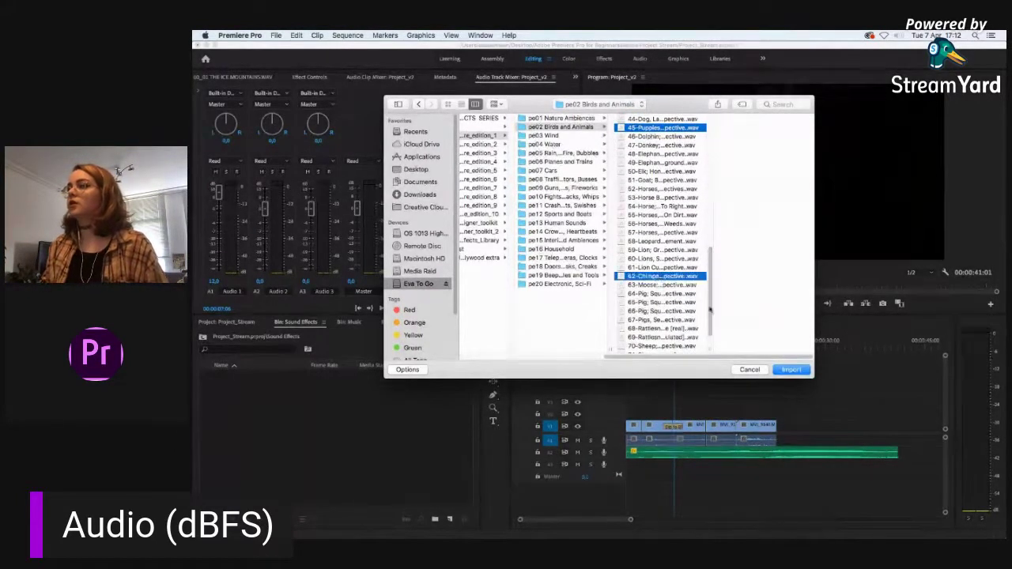
left_click(787, 370)
Step: Place the 01-Bird, Cactus Wren sound effect on track A3 near the start of the sequence and select the 24-Cats clip
left_click(366, 423)
left_click_drag(230, 380, 653, 464)
left_click_drag(261, 388, 227, 389)
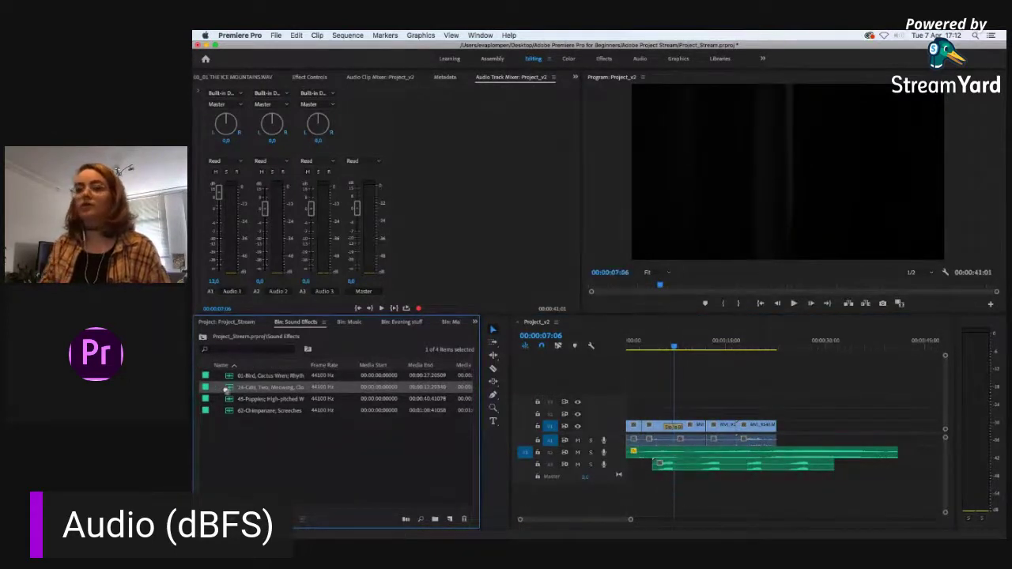
Step: Add 4 audio tracks of type Standard after Audio 3 and 0 video tracks to the sequence
right_click(614, 465)
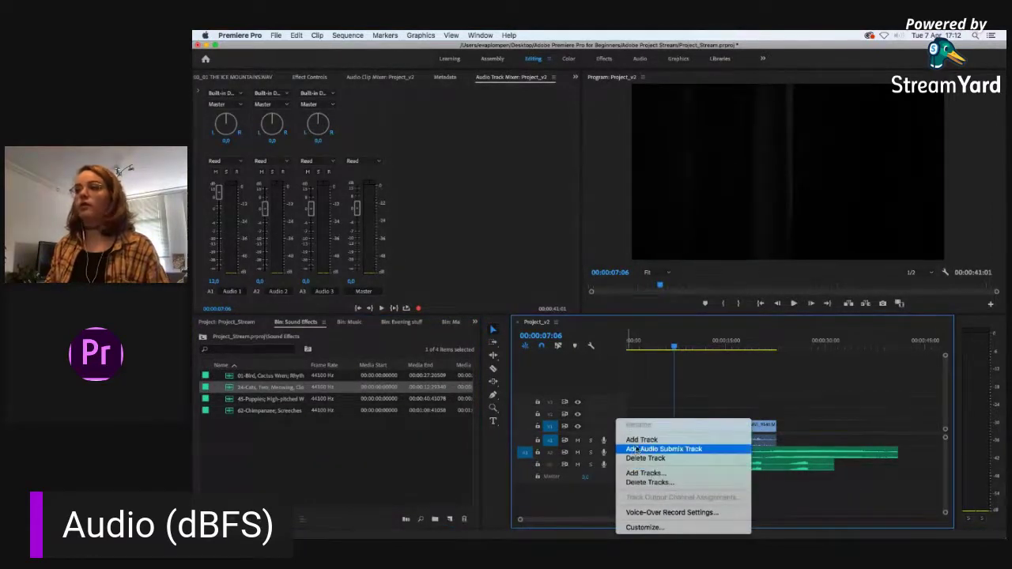
left_click(638, 439)
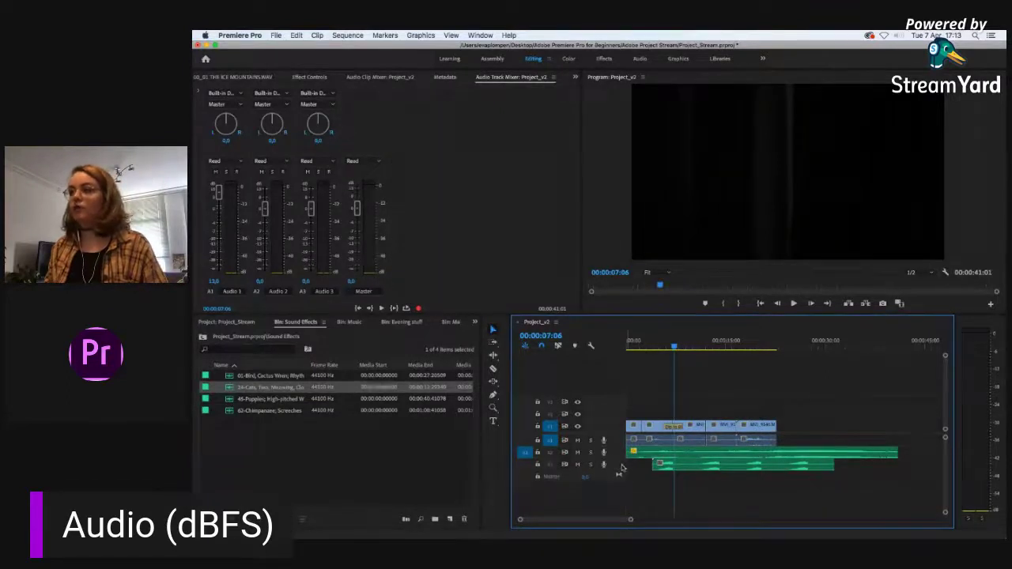
right_click(620, 468)
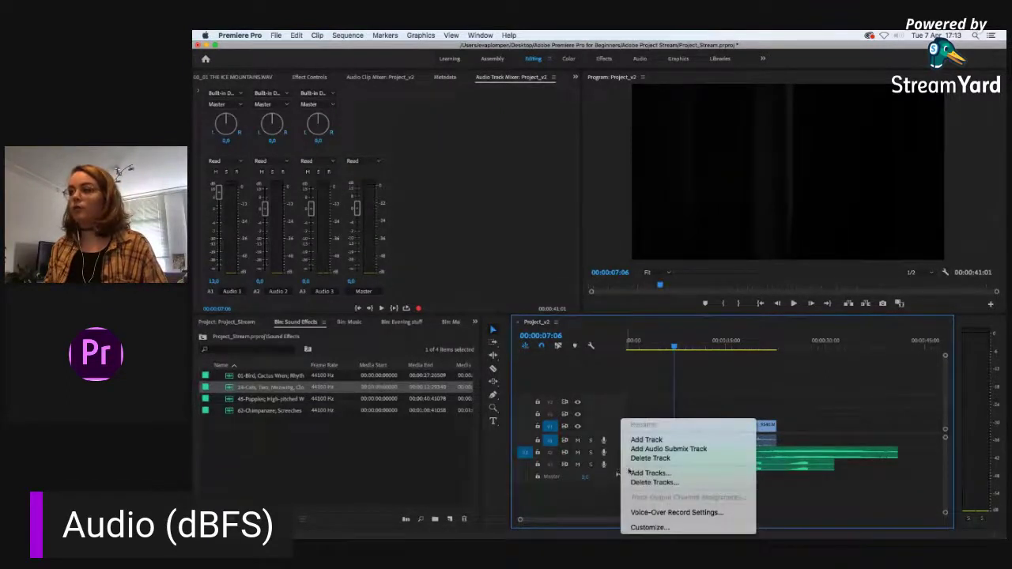
left_click(673, 474)
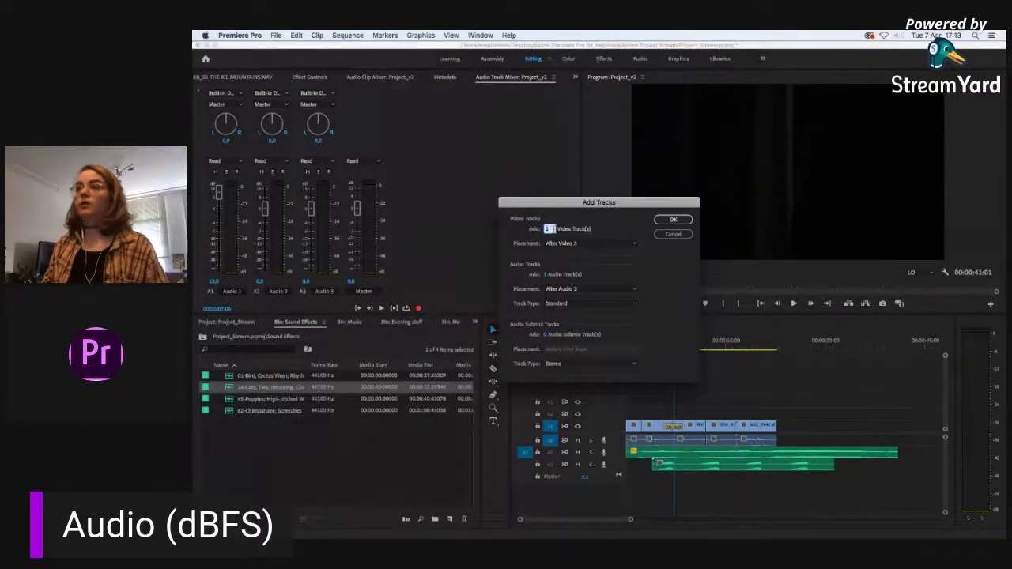
type("0")
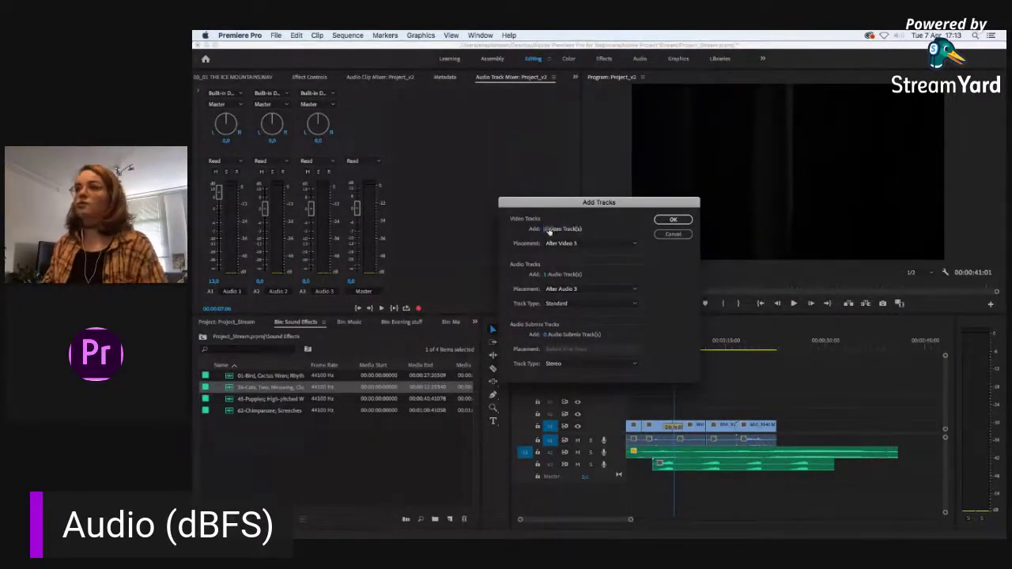
left_click(545, 274)
left_click(545, 275)
type("4")
left_click(603, 260)
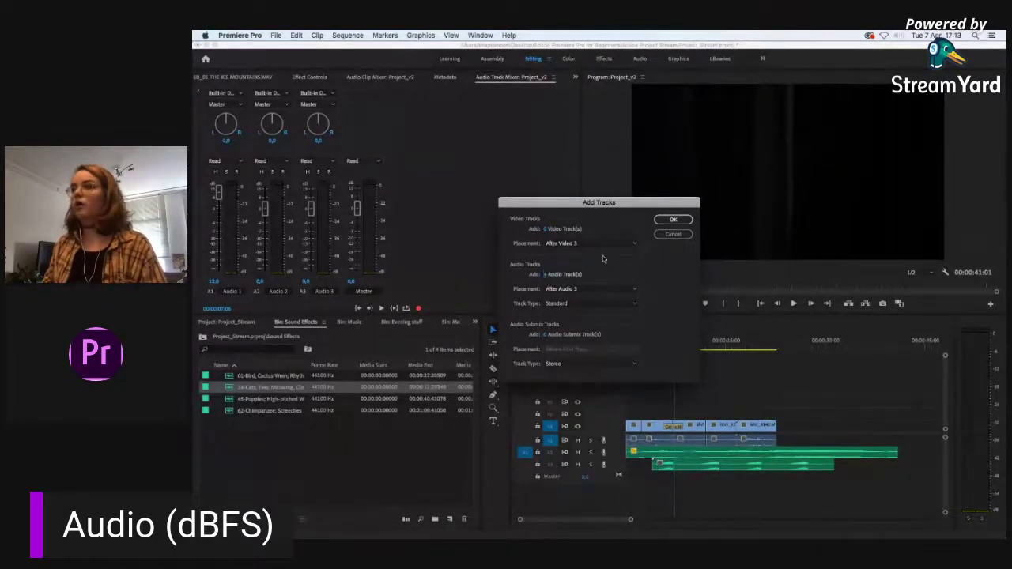
left_click(566, 303)
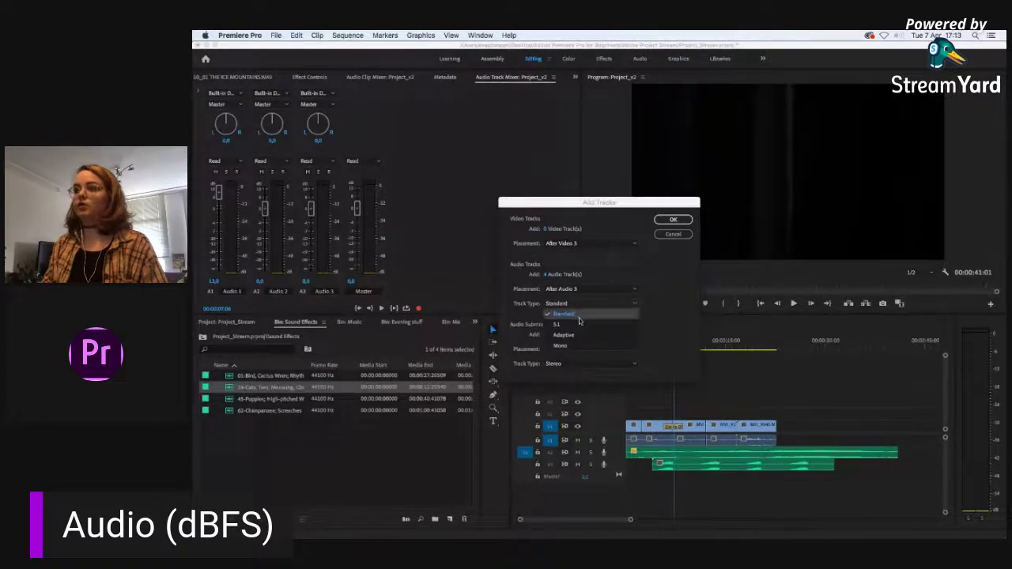
left_click(573, 316)
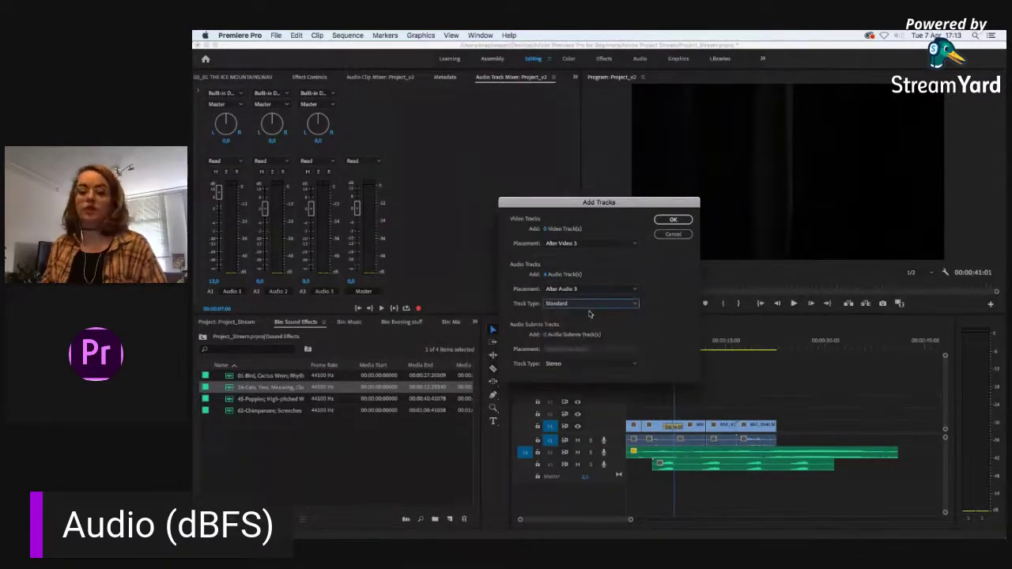
left_click(673, 220)
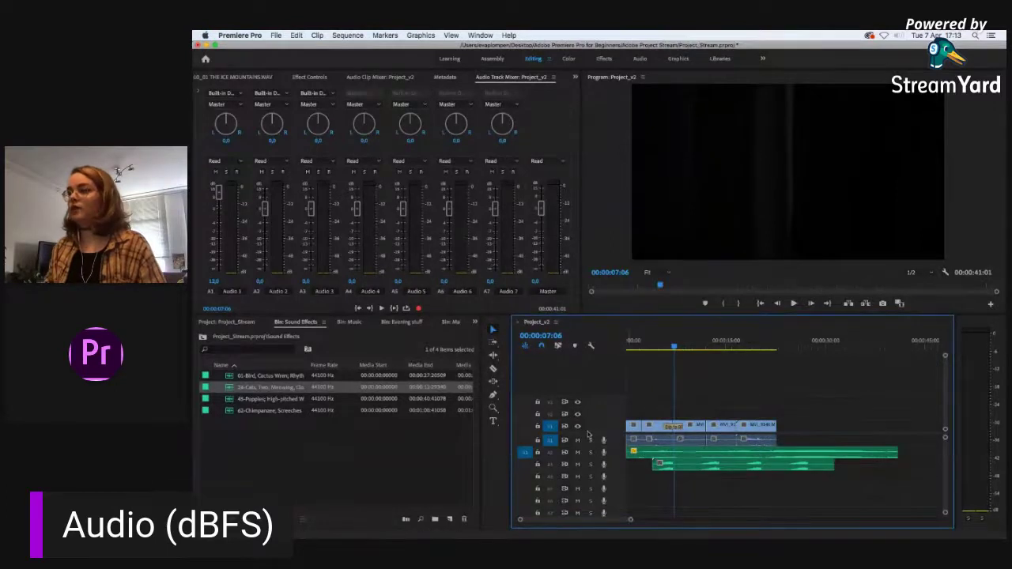
scroll(587, 433, "down", 2)
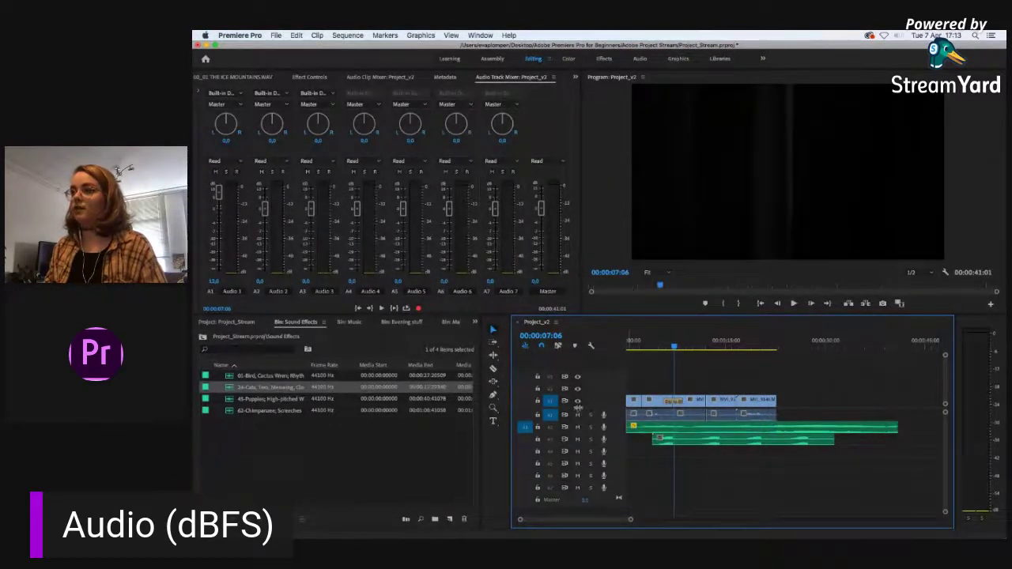
Step: Place the 62-Chimpanzee sound effect on track A4 and the 45-Puppies sound effect on track A5 near the start of the sequence
scroll(578, 406, "down", 1)
left_click_drag(270, 411, 641, 444)
left_click_drag(237, 396, 625, 457)
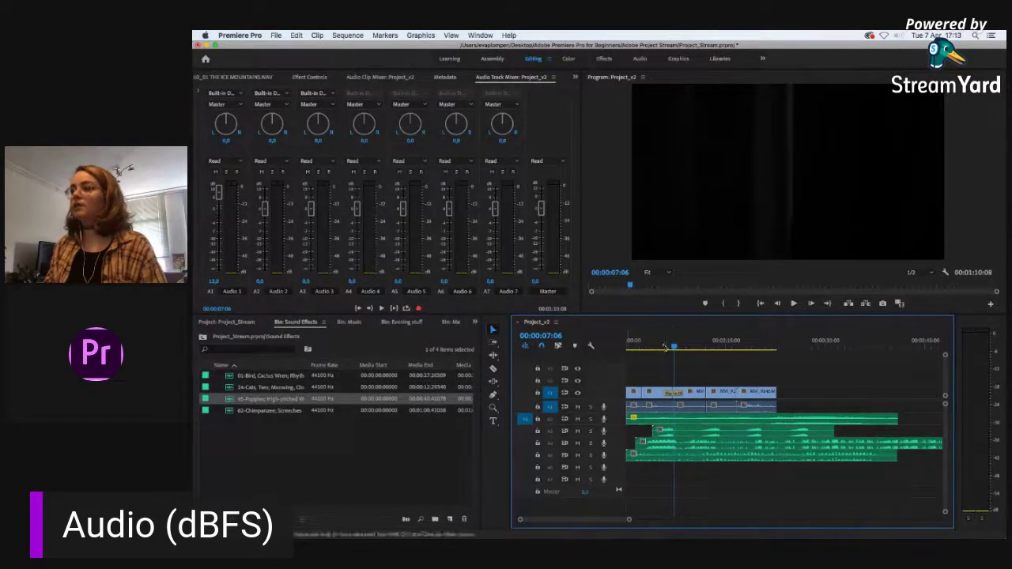
Step: Play back the layered sound effects from about five seconds and check the master audio meter
left_click(666, 352)
key("space")
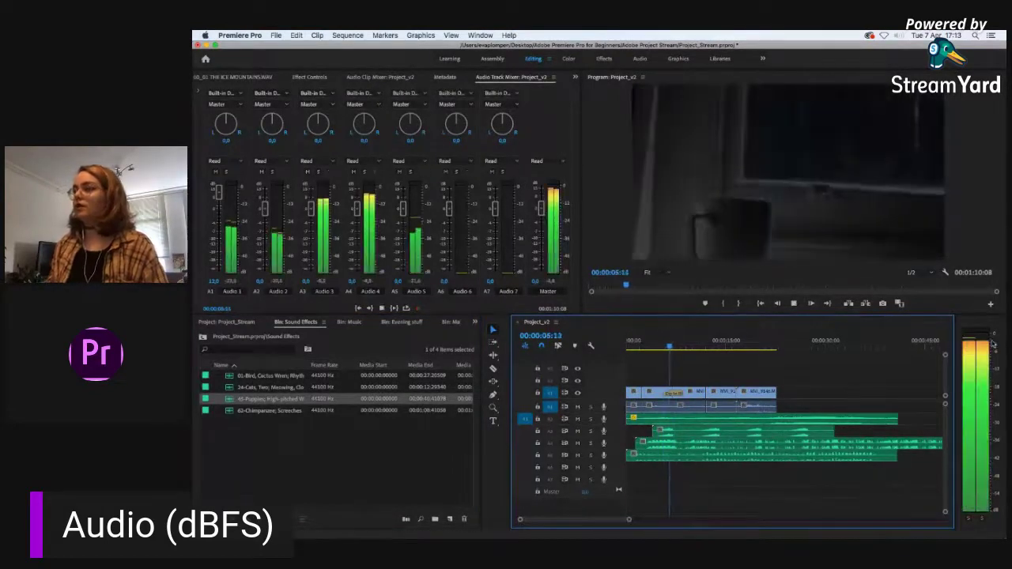
key("space")
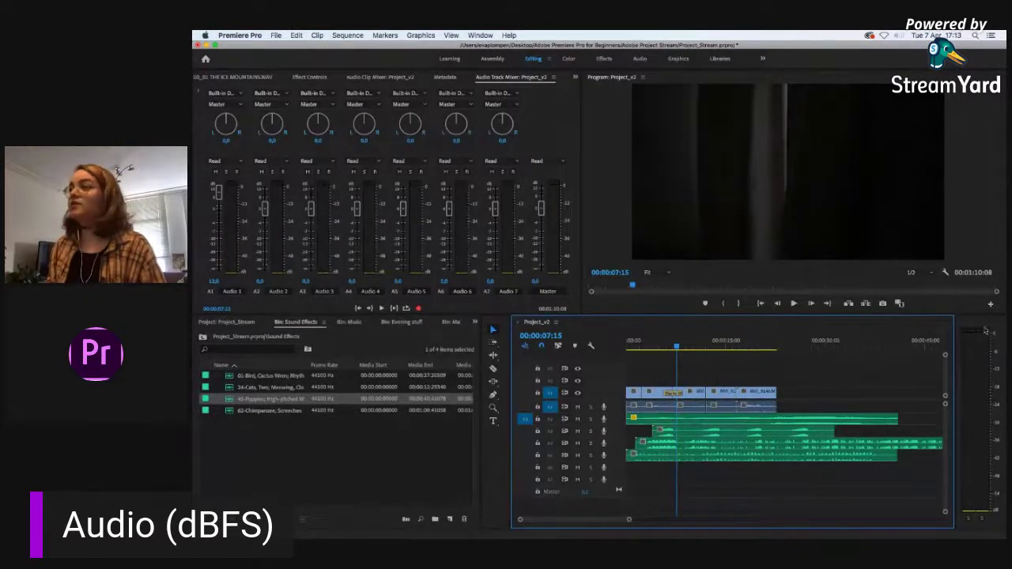
Step: Set the clip levels on Audio 3, Audio 4 and Audio 5 to -10 dB in the Audio Clip Mixer
left_click(380, 78)
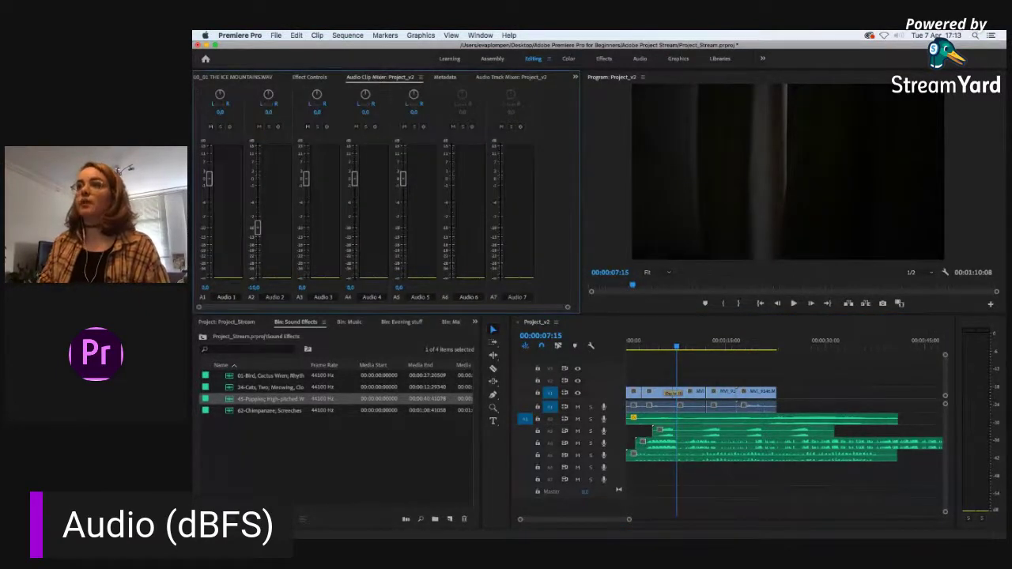
left_click(303, 288)
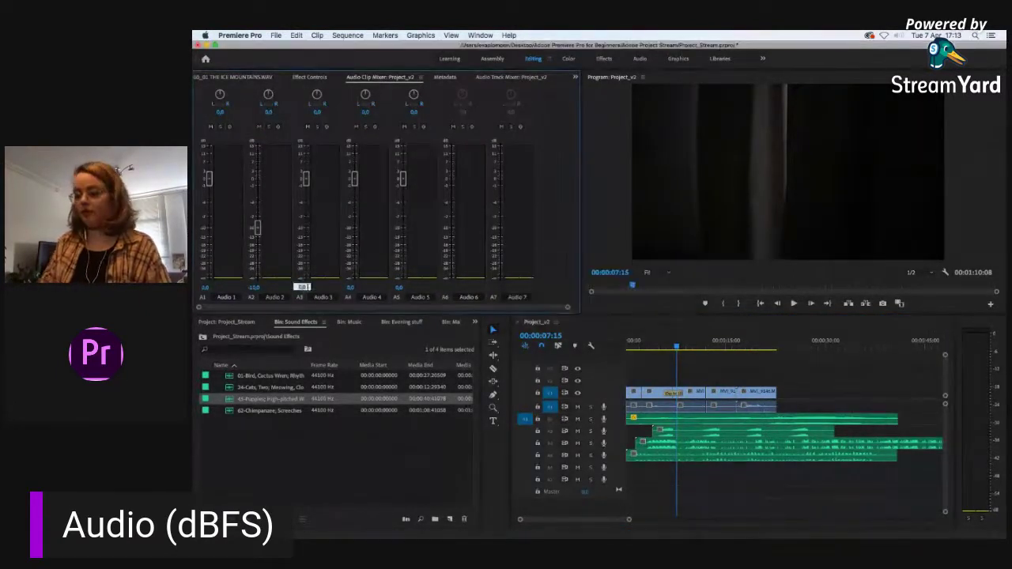
type("-10")
left_click(350, 287)
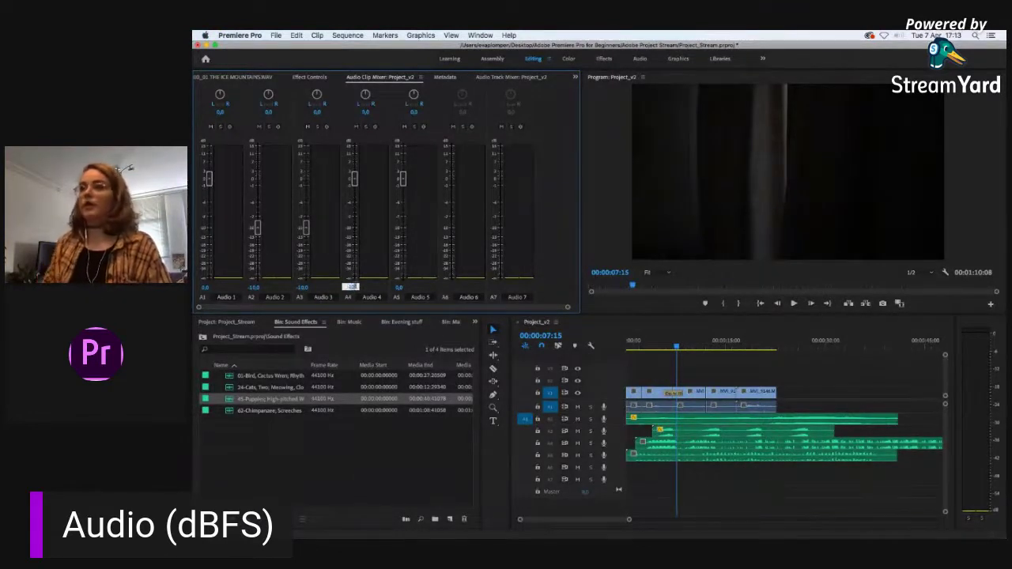
left_click(399, 288)
type("-10")
Step: Play back the rebalanced mix and return to the start of the sequence to check the clip meters
left_click(664, 340)
key("space")
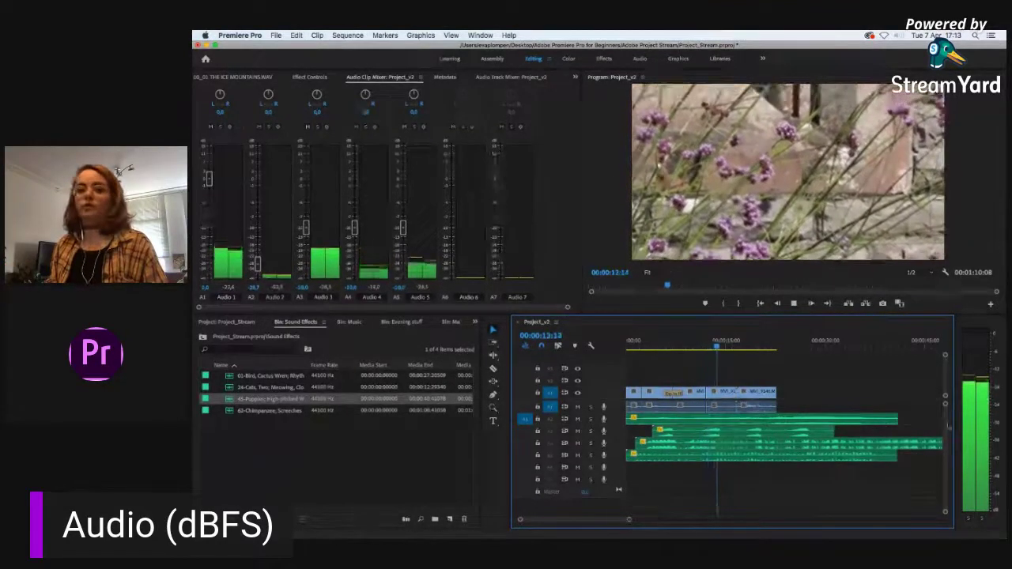
key("space")
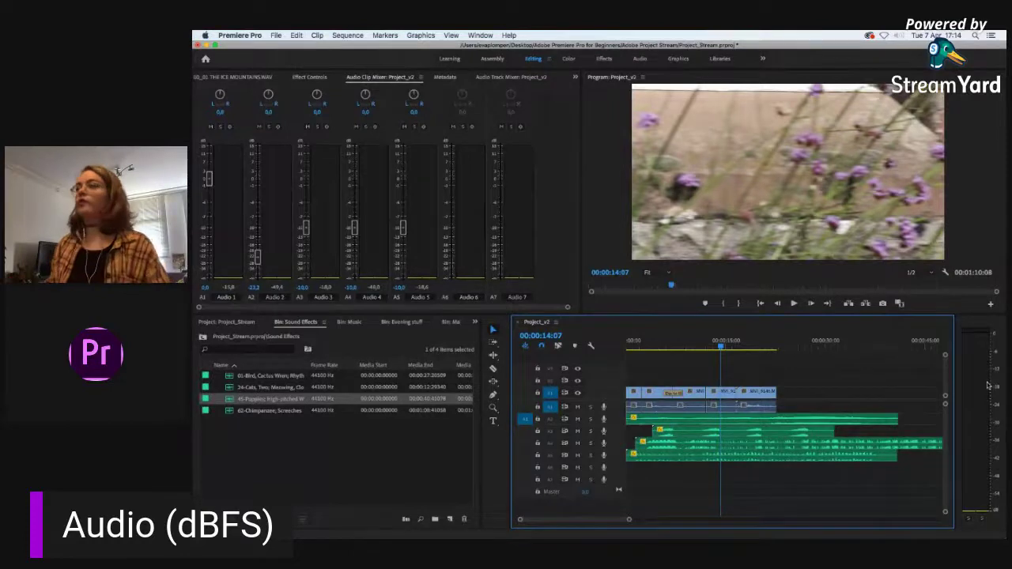
left_click(693, 341)
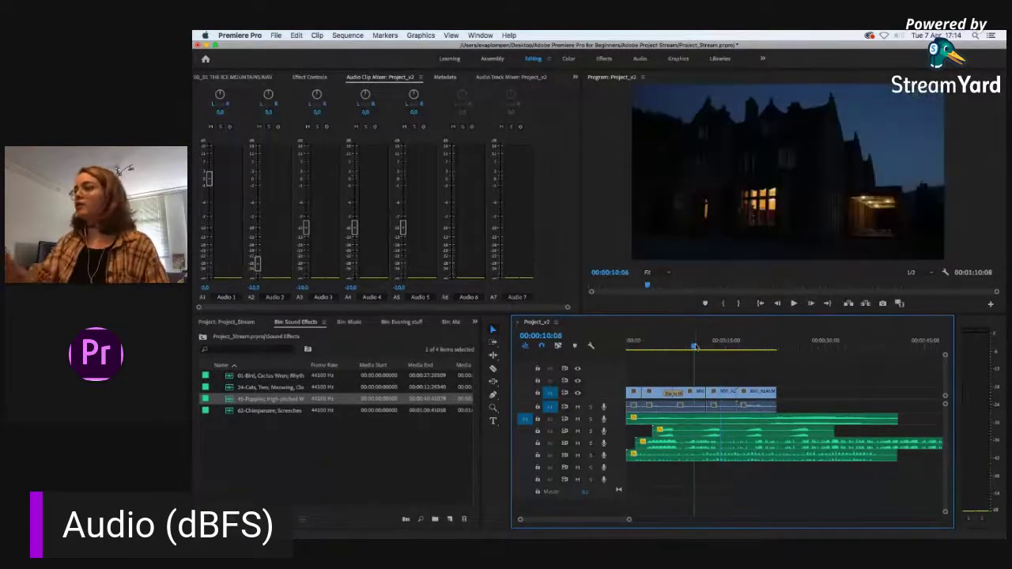
left_click(628, 342)
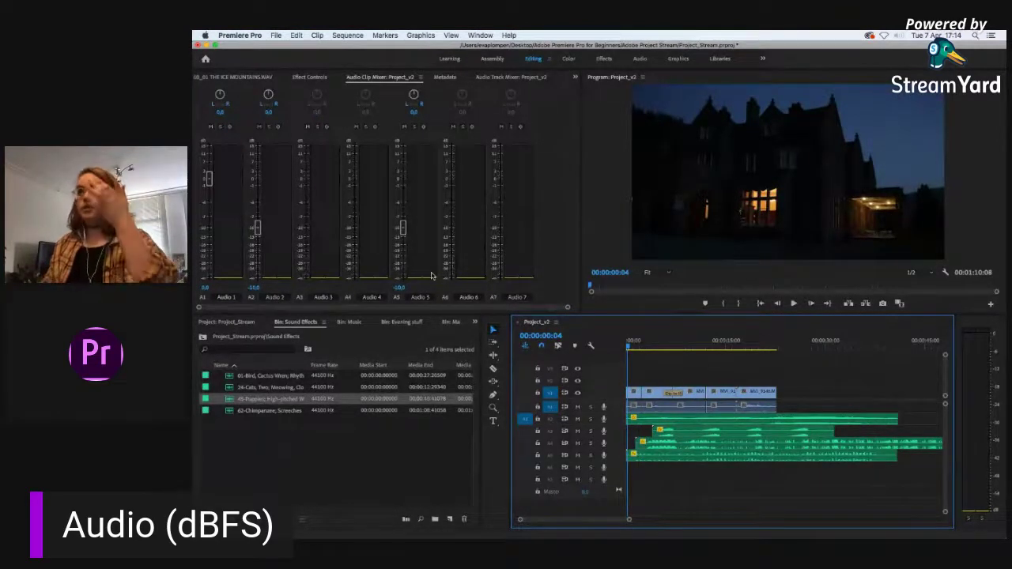
key("space")
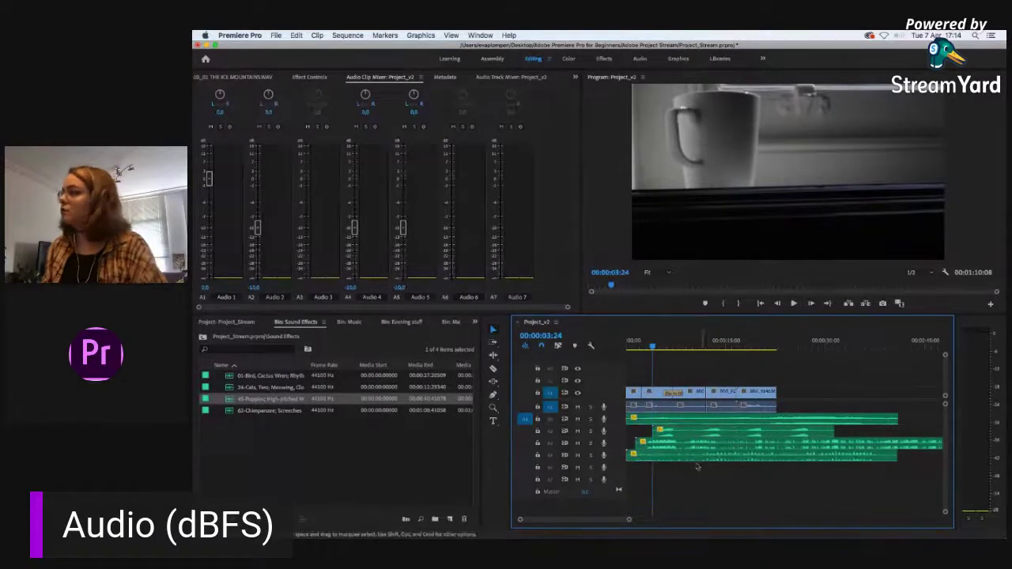
Step: Turn on Show Audio Names for the clips in the timeline
left_click(590, 349)
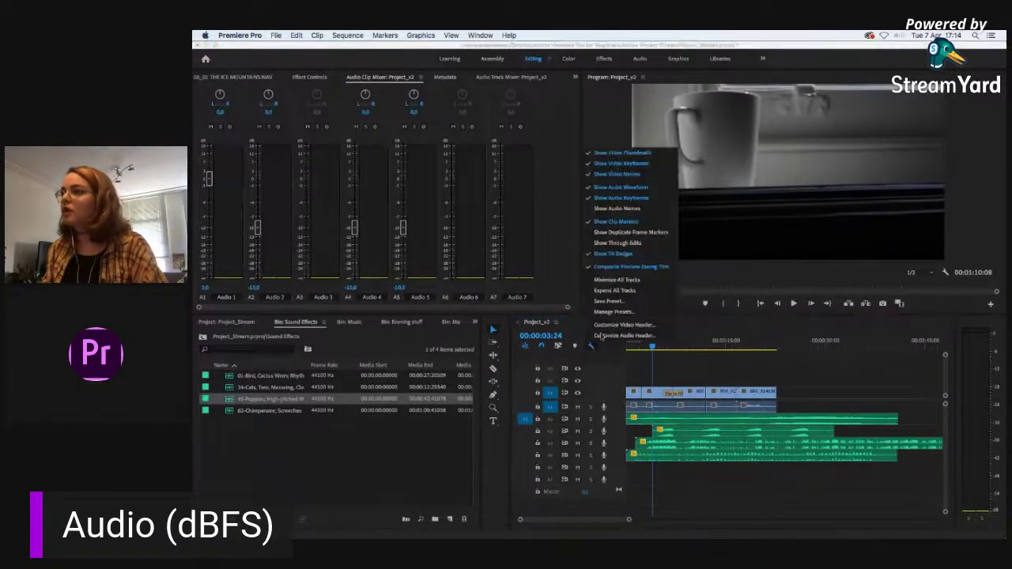
left_click(643, 211)
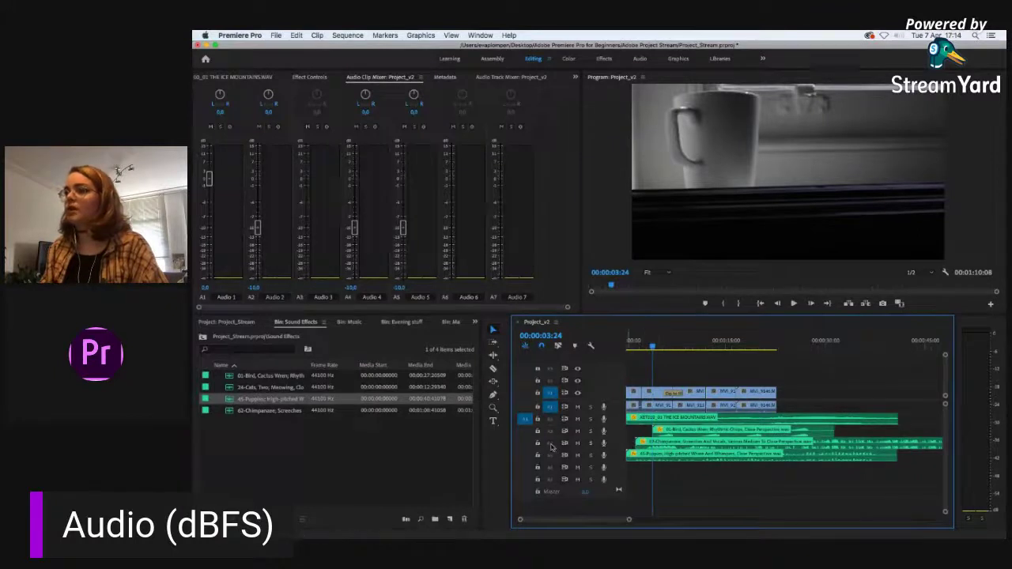
Step: Pan the Chimpanzee clip on Audio 4 fully left to -100 and play back the mix
left_click(364, 94)
left_click_drag(365, 93, 324, 131)
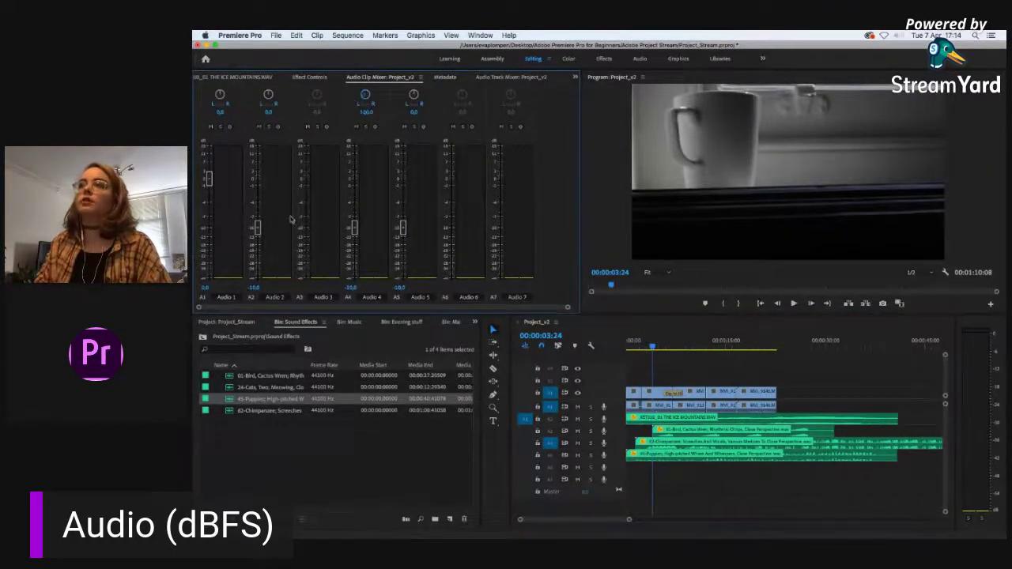
left_click(666, 393)
key("space")
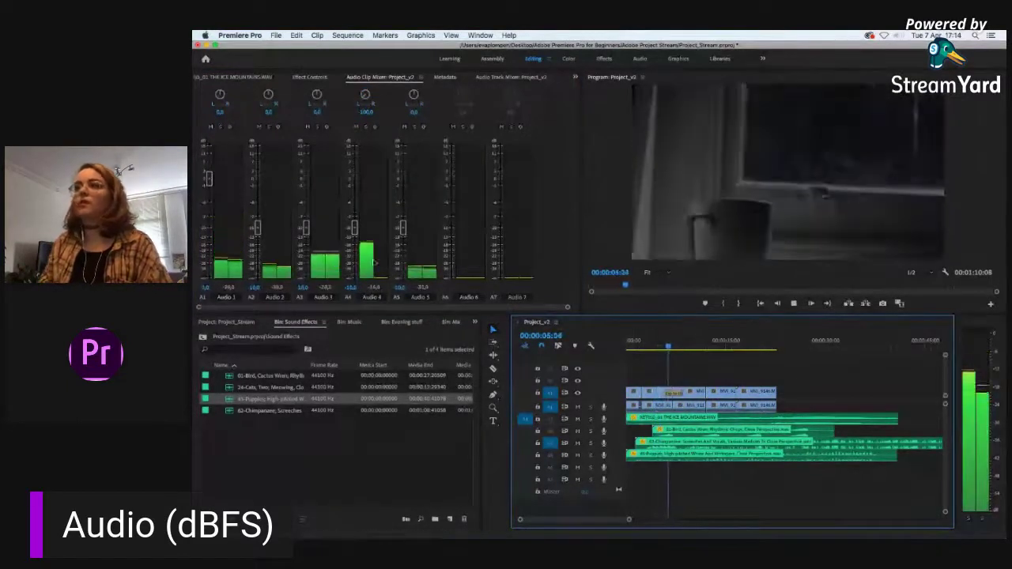
key("space")
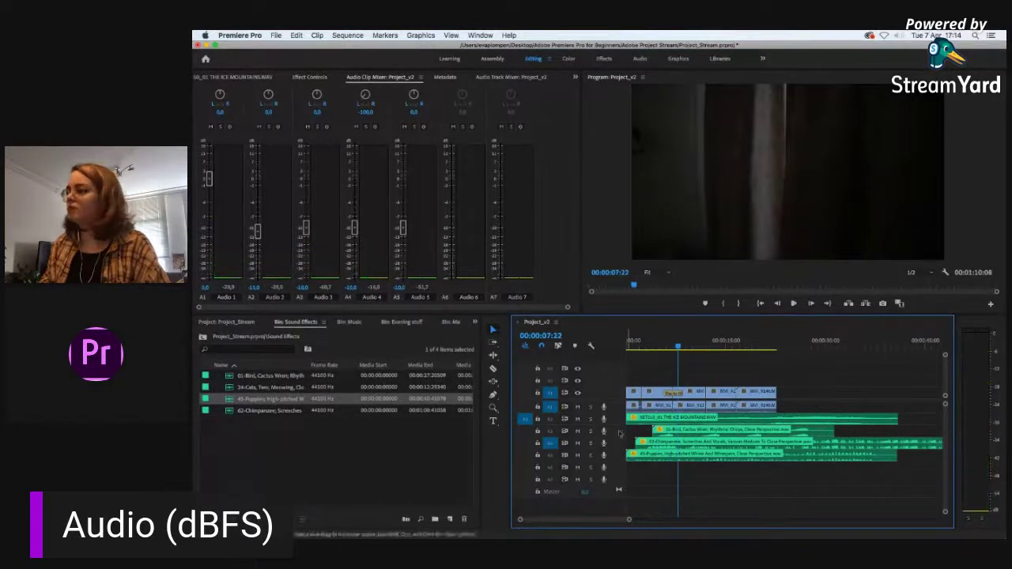
Step: Solo track A4 and play it back to hear the left-panned Chimpanzee clip alone
left_click(590, 443)
left_click(647, 346)
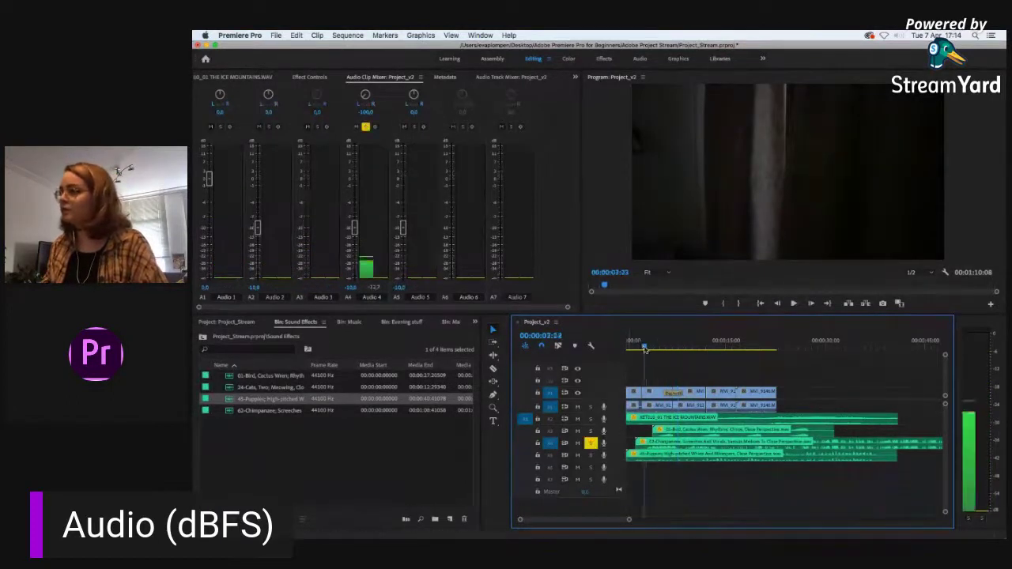
key("space")
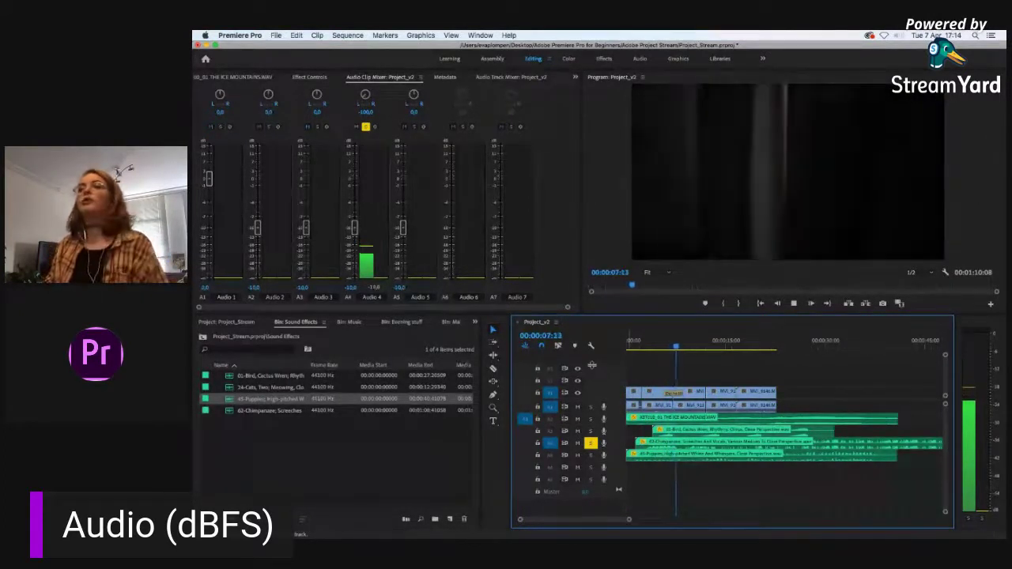
key("space")
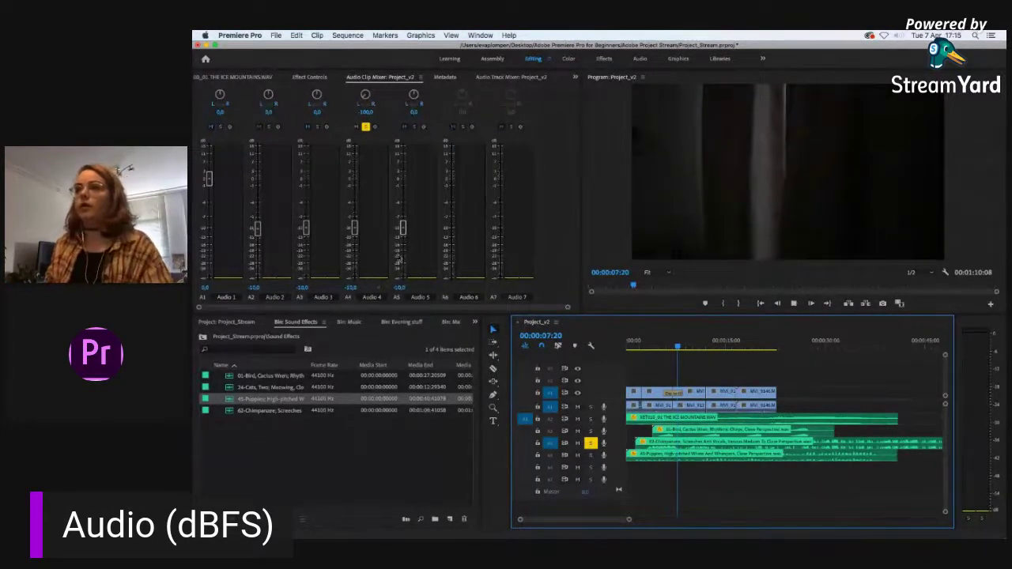
key("space")
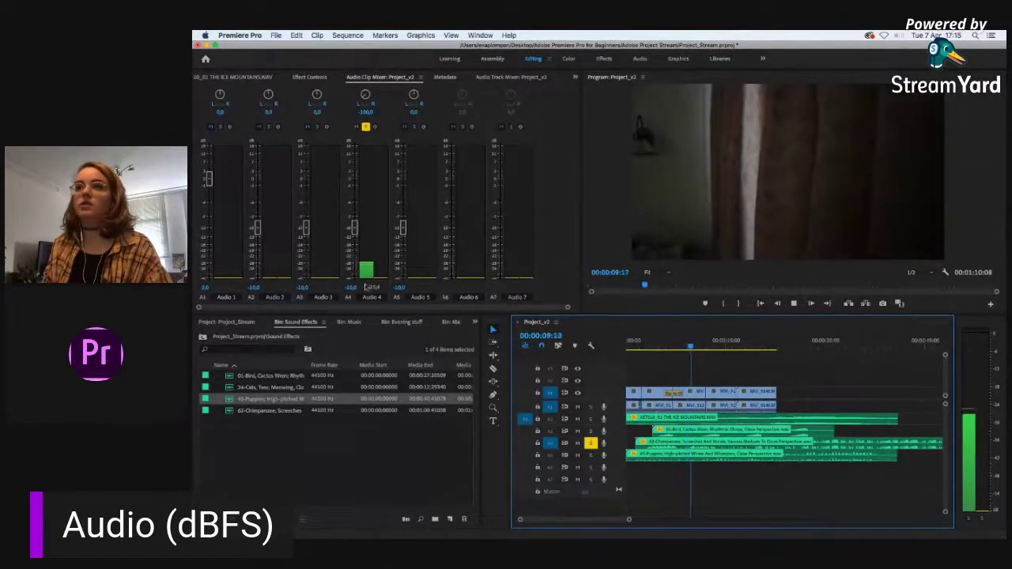
key("space")
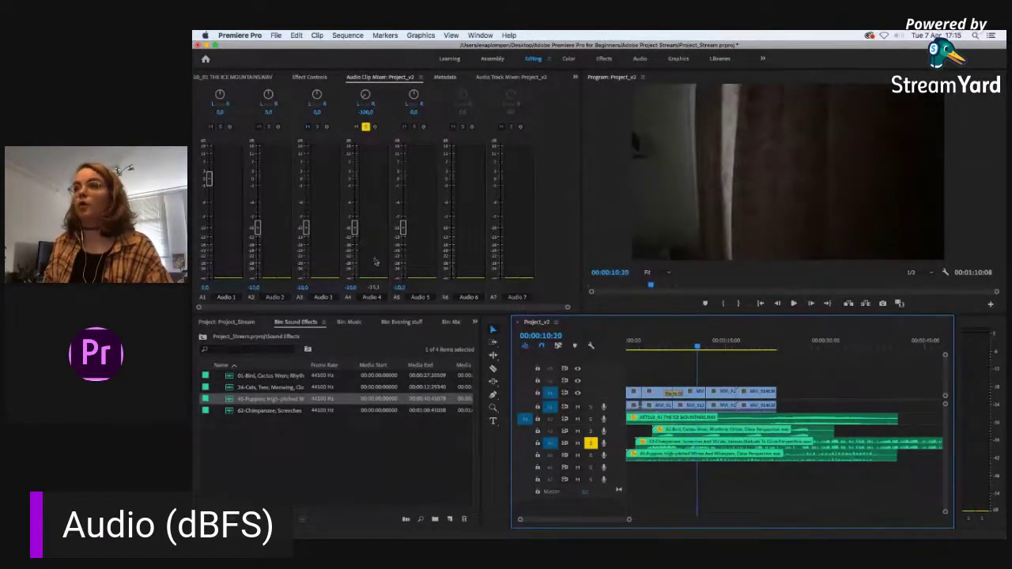
Step: Reset the Audio 4 clip's pan to 0 and turn off the track's solo
left_click(365, 113)
key("Return")
left_click(365, 126)
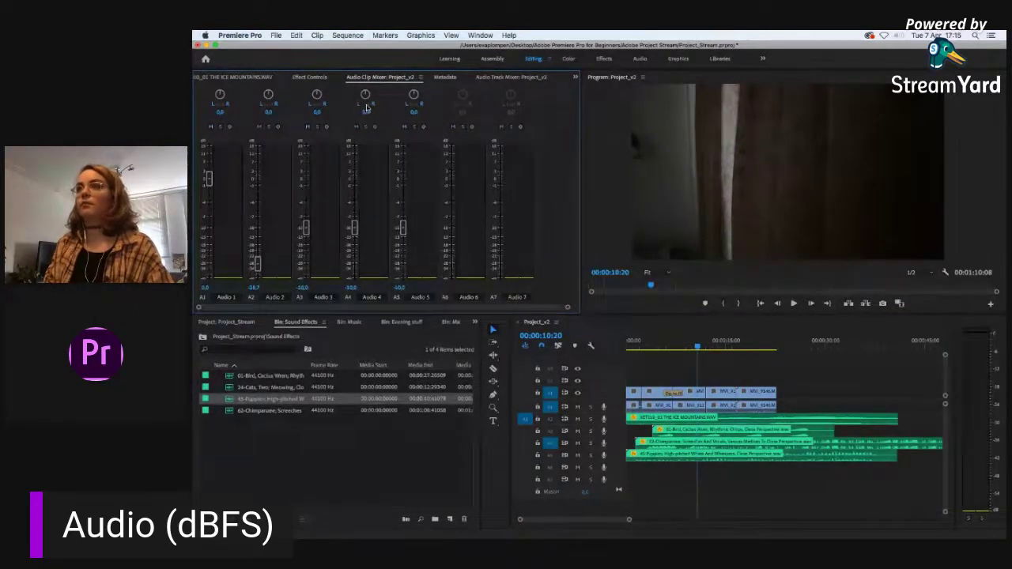
Step: Play back the final part of the video and check the Audio 1 clip's level for peaking
left_click(681, 355)
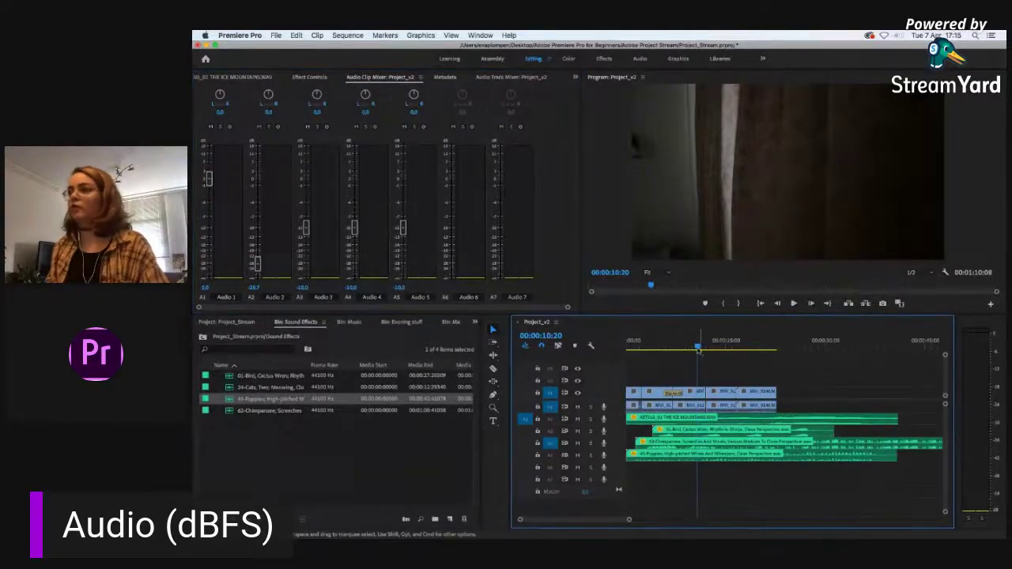
left_click_drag(666, 350, 746, 355)
key("space")
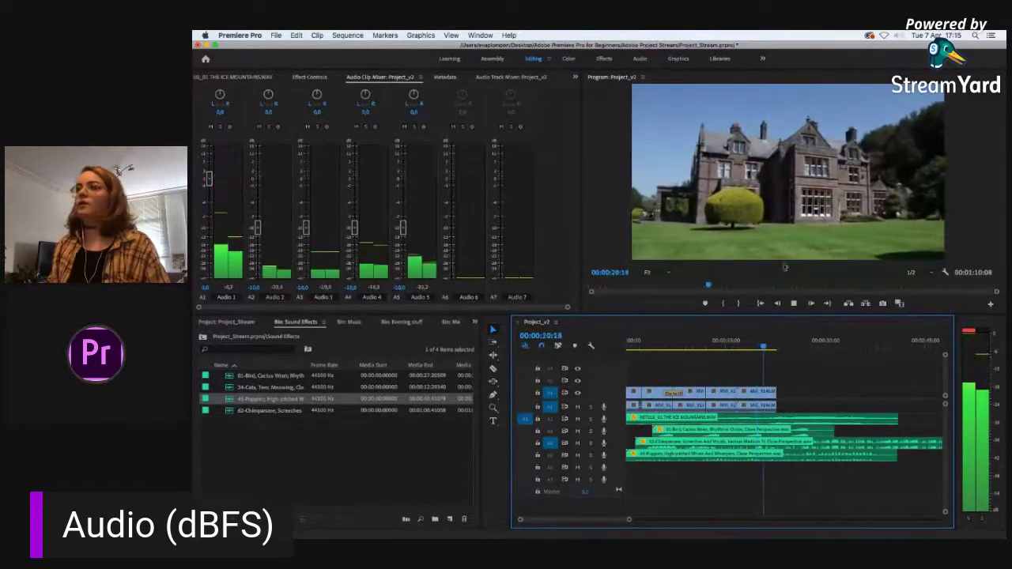
key("space")
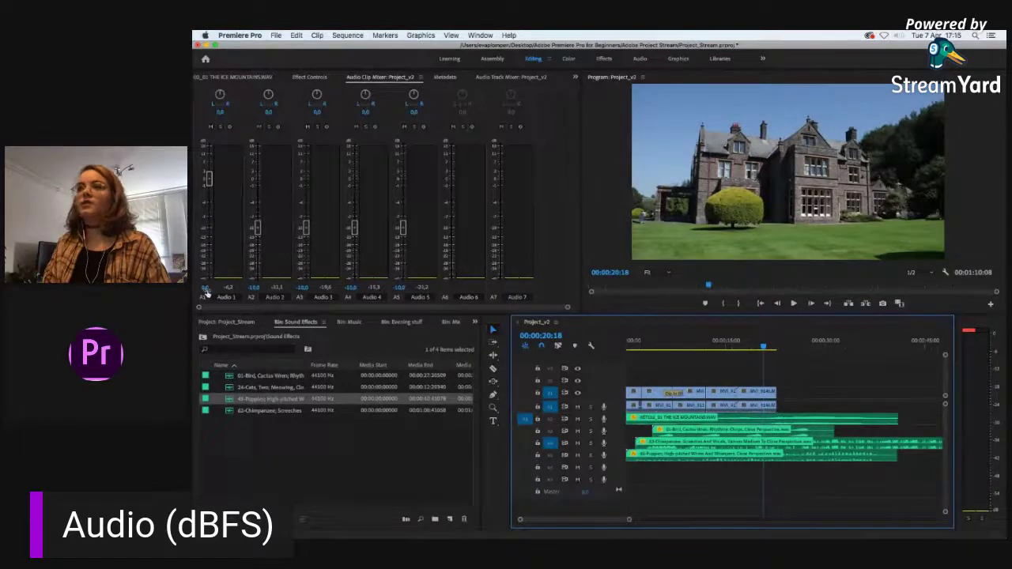
Step: Set the level of the last video clip's audio on Audio 1 to -10 dB in the Audio Clip Mixer and play it back
left_click(525, 78)
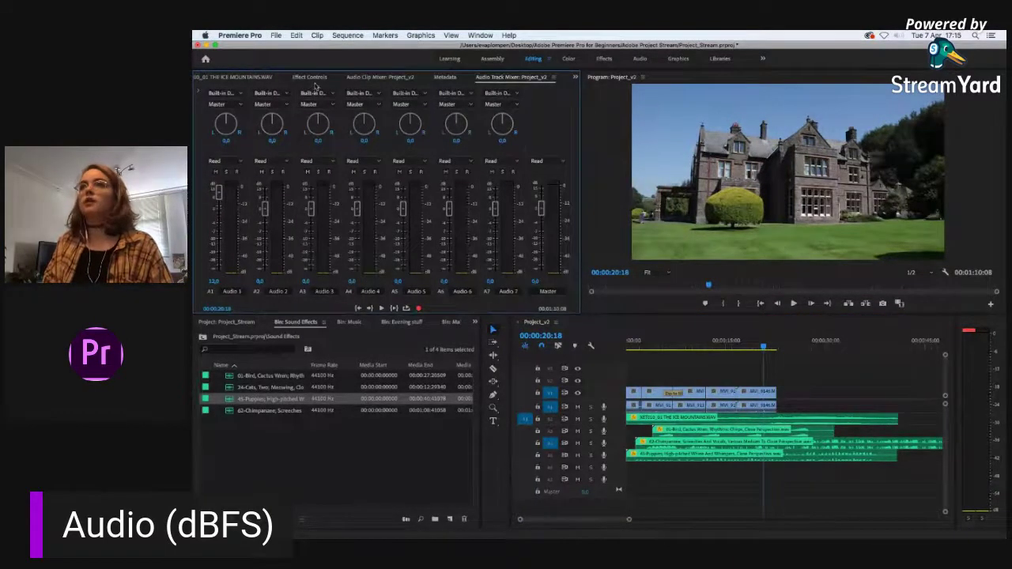
left_click(373, 78)
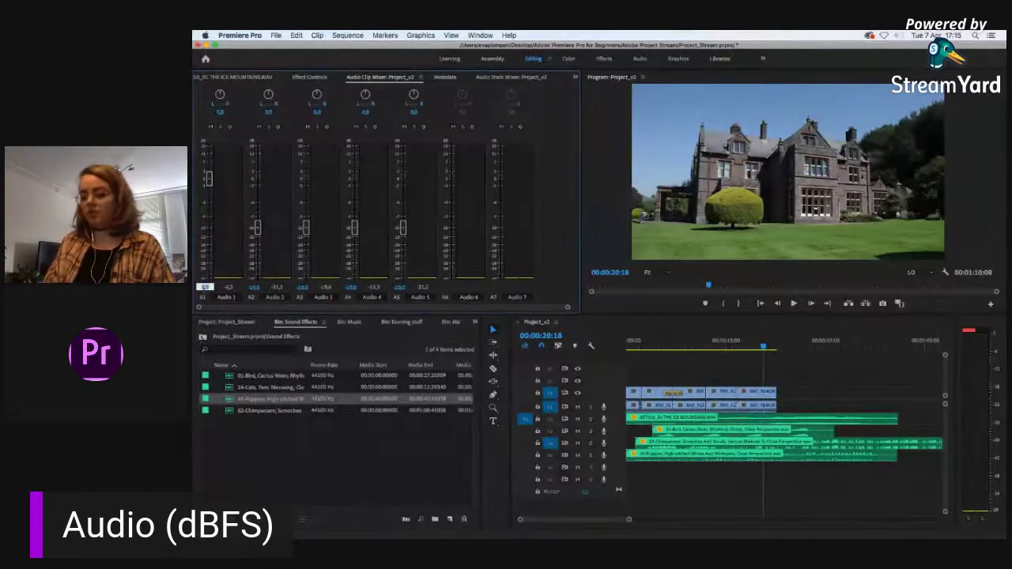
key("space")
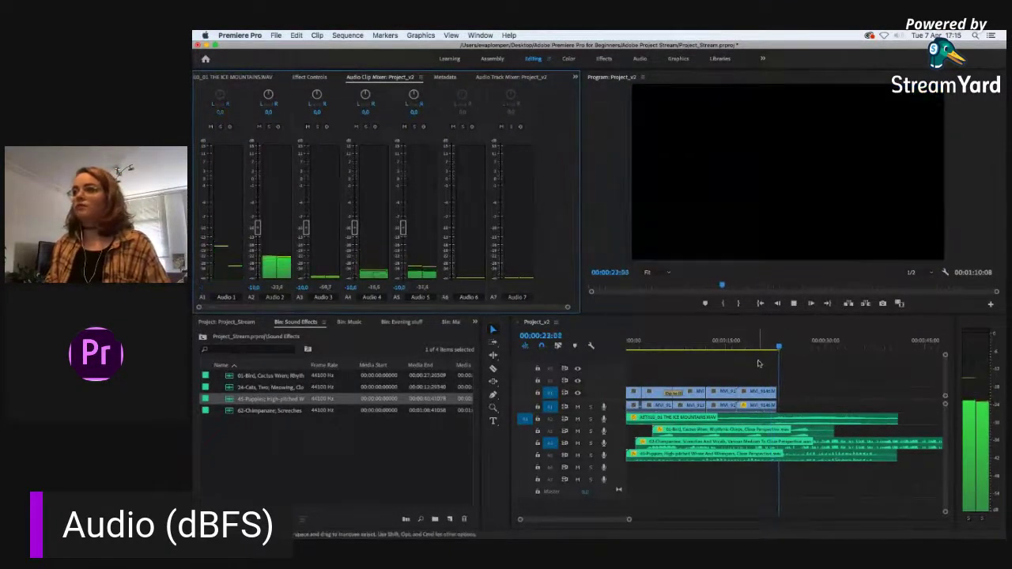
Step: Play back the flower shots around 15 seconds to check the levels of all tracks
left_click_drag(761, 348, 693, 342)
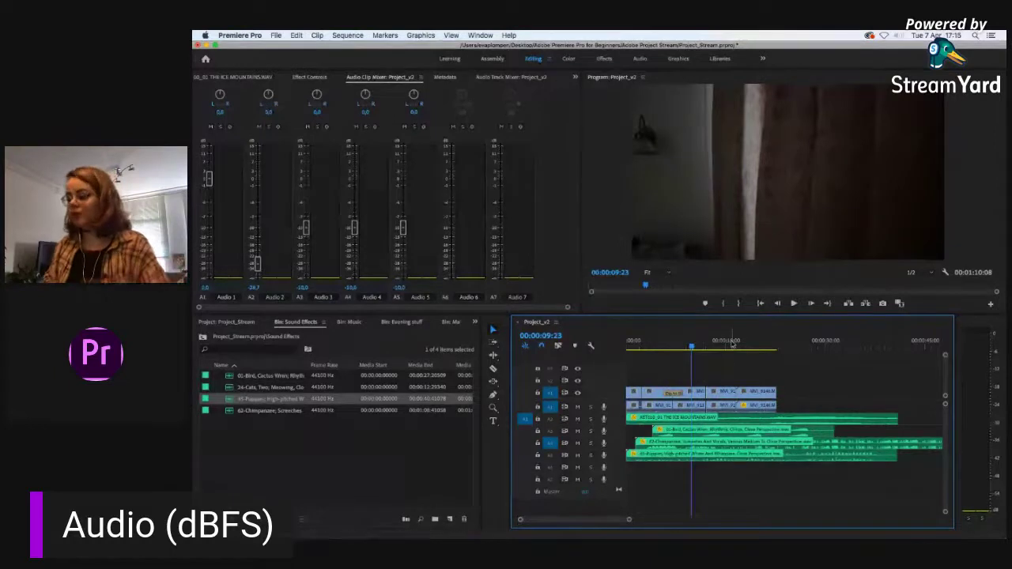
left_click_drag(692, 354, 731, 347)
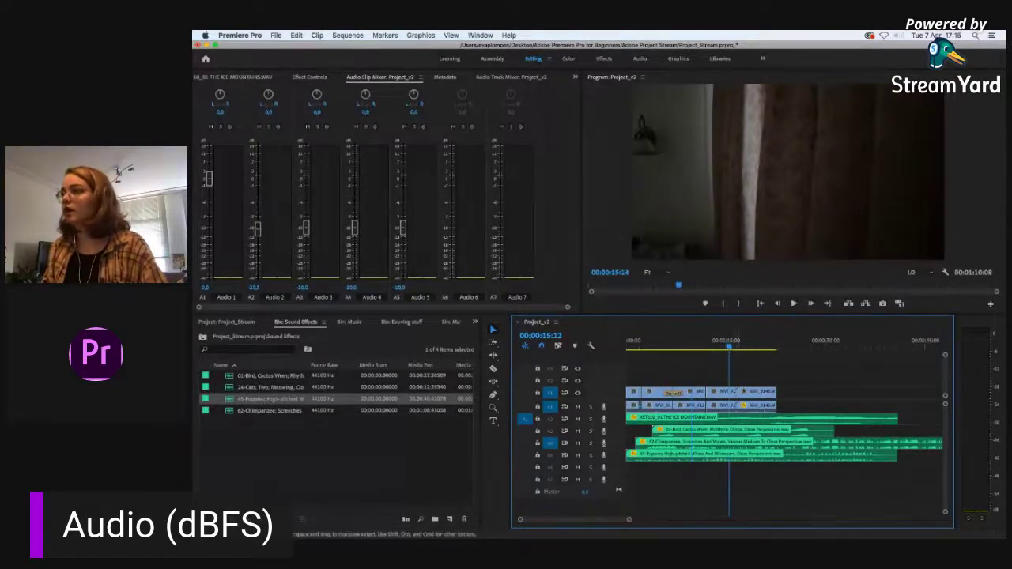
key("space")
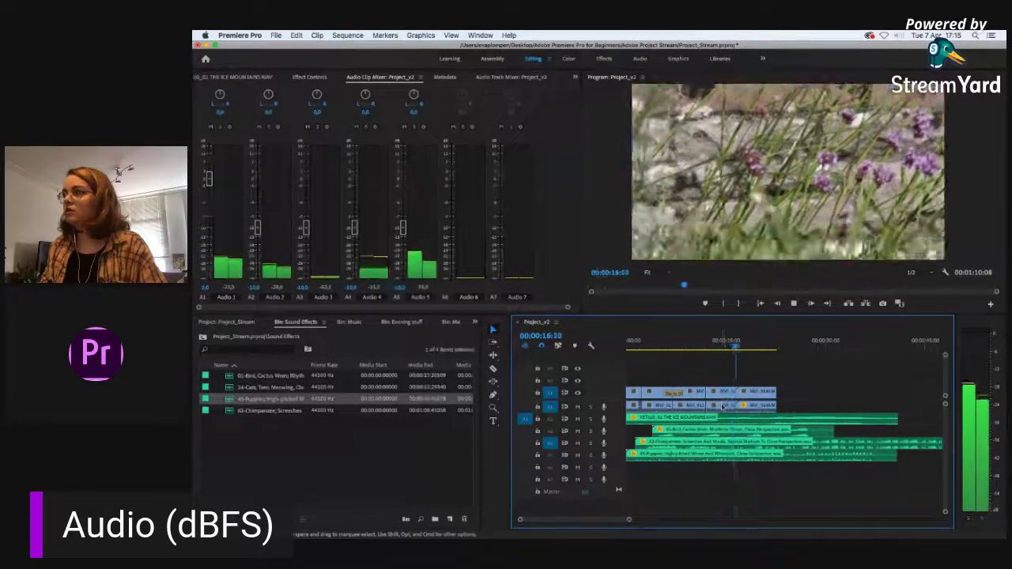
left_click(674, 342)
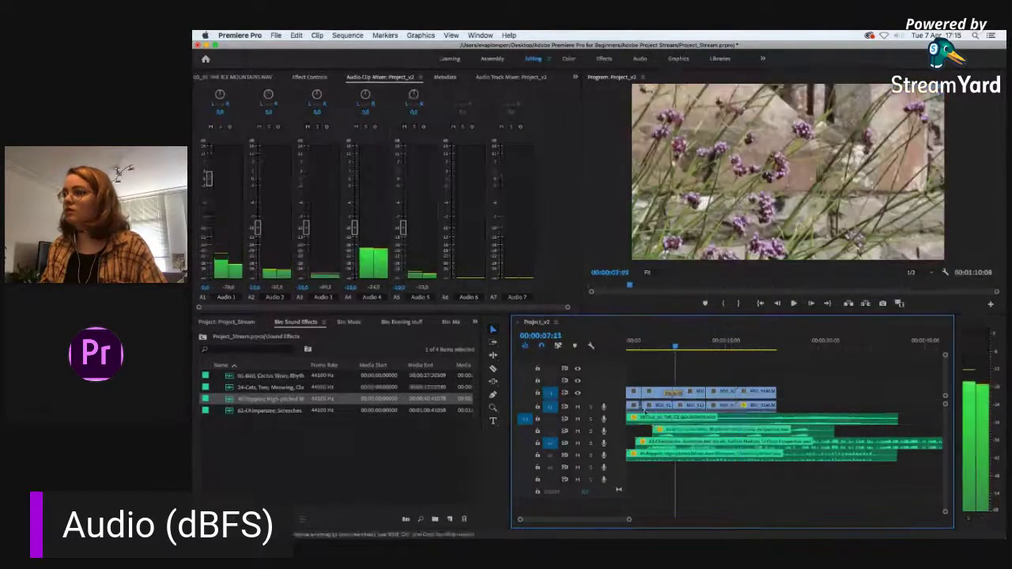
Step: Solo track A1 and audition its clips from about six seconds, then position the playhead at 00:00:12:02
left_click(590, 406)
left_click(666, 345)
key("space")
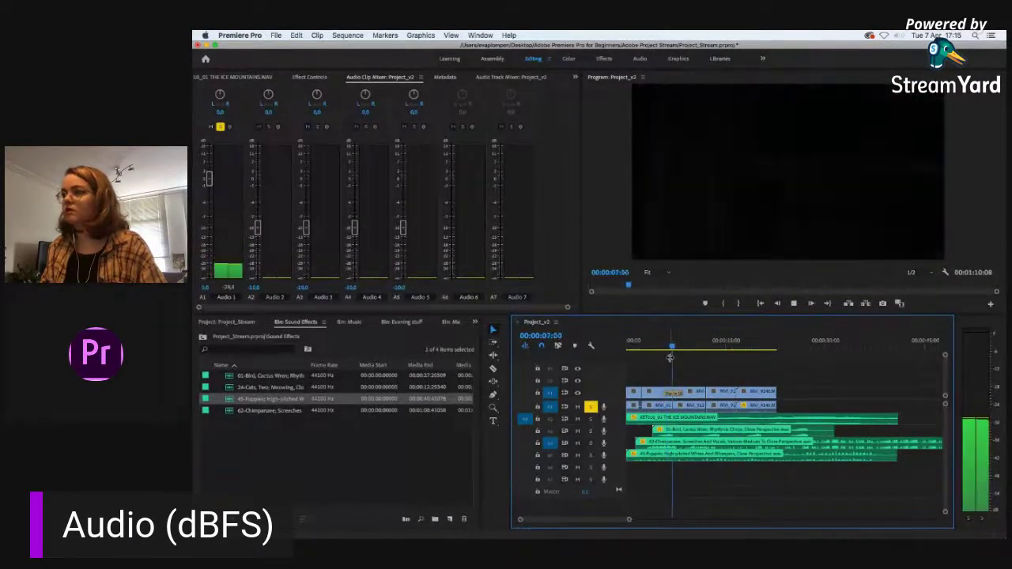
left_click(707, 348)
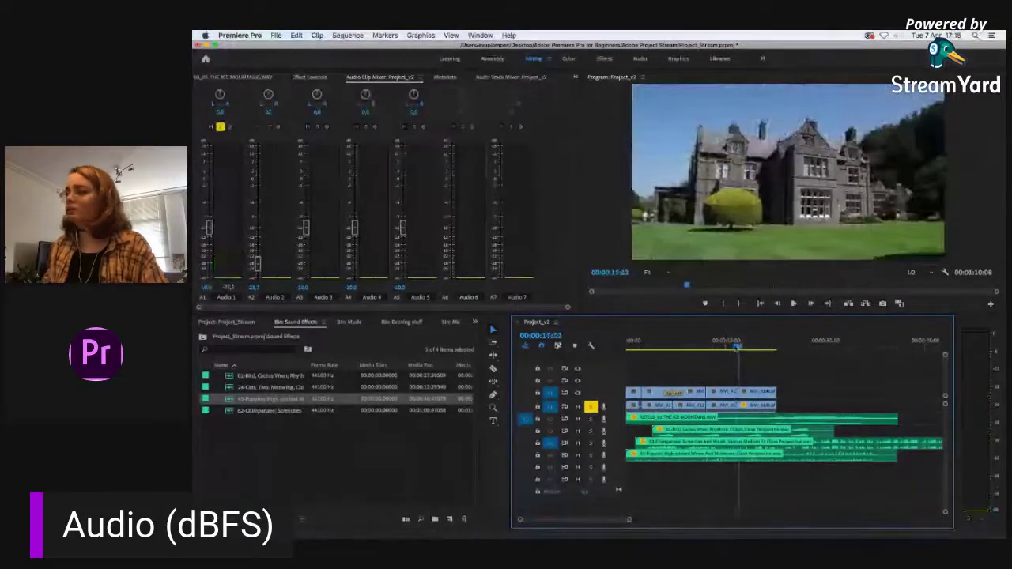
left_click(705, 348)
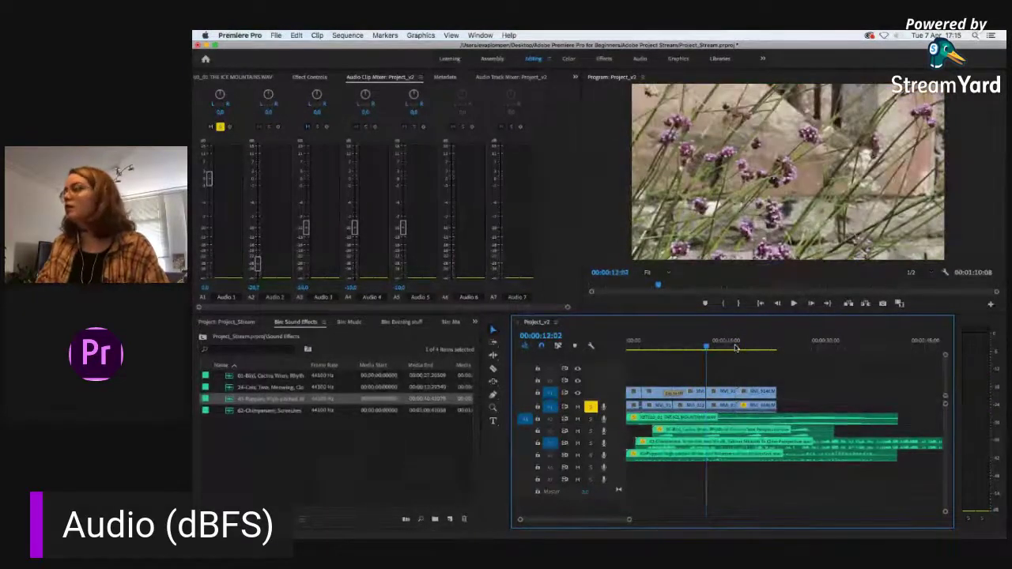
Step: Show the Crossfade group under Audio Transitions in the effects list
key("equal")
key("Down")
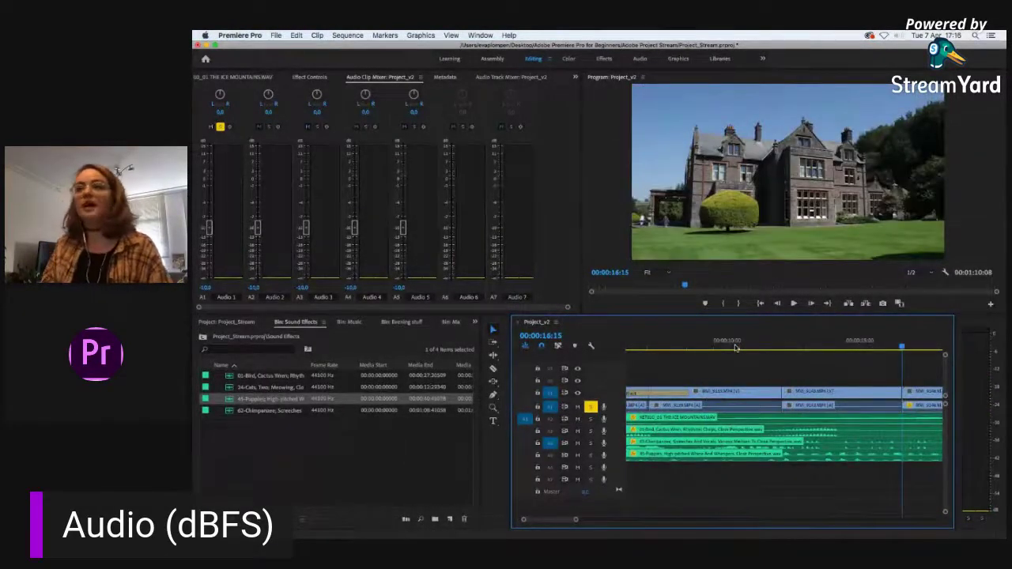
left_click(477, 323)
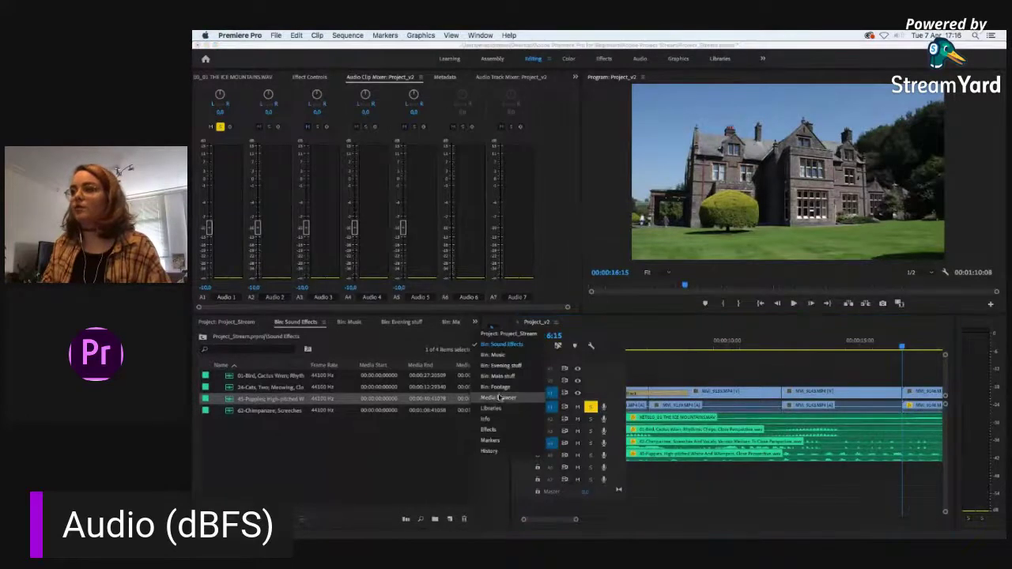
left_click(491, 423)
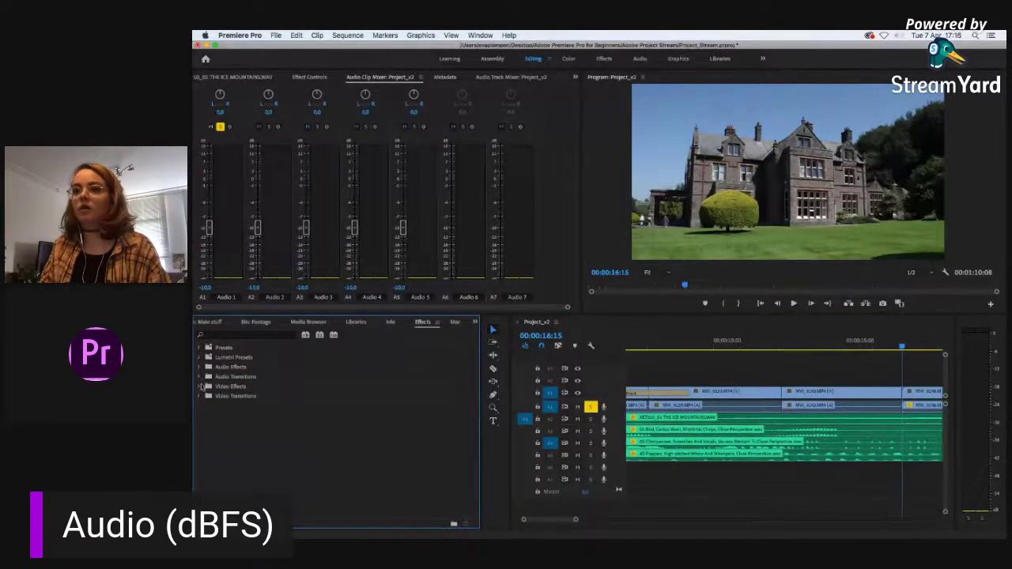
left_click(200, 368)
left_click(199, 366)
left_click(199, 377)
left_click(204, 387)
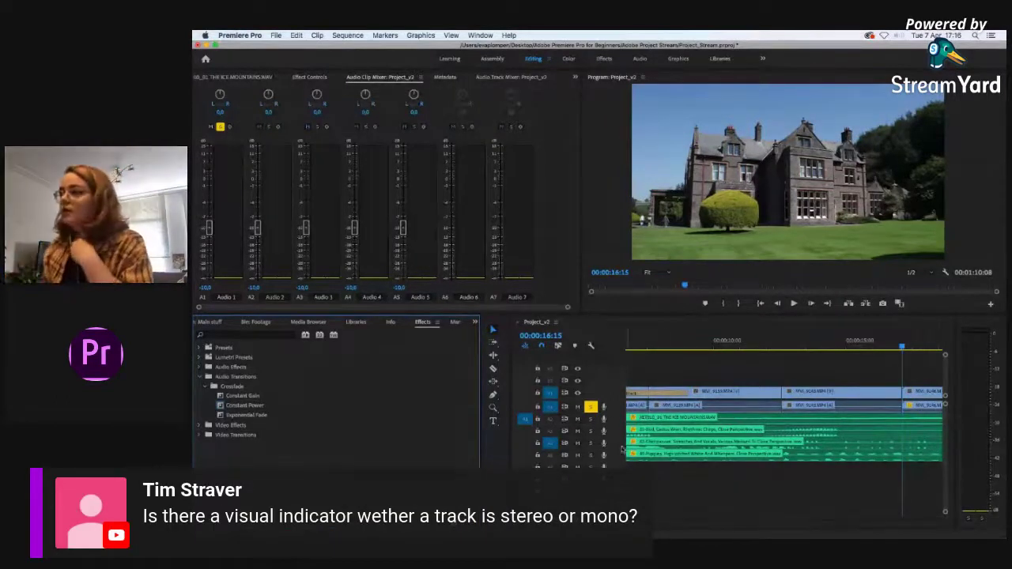
Step: Enlarge the chimpanzee and music tracks to examine their separate channel waveforms, and shrink them back to compact height
left_click_drag(617, 448, 618, 477)
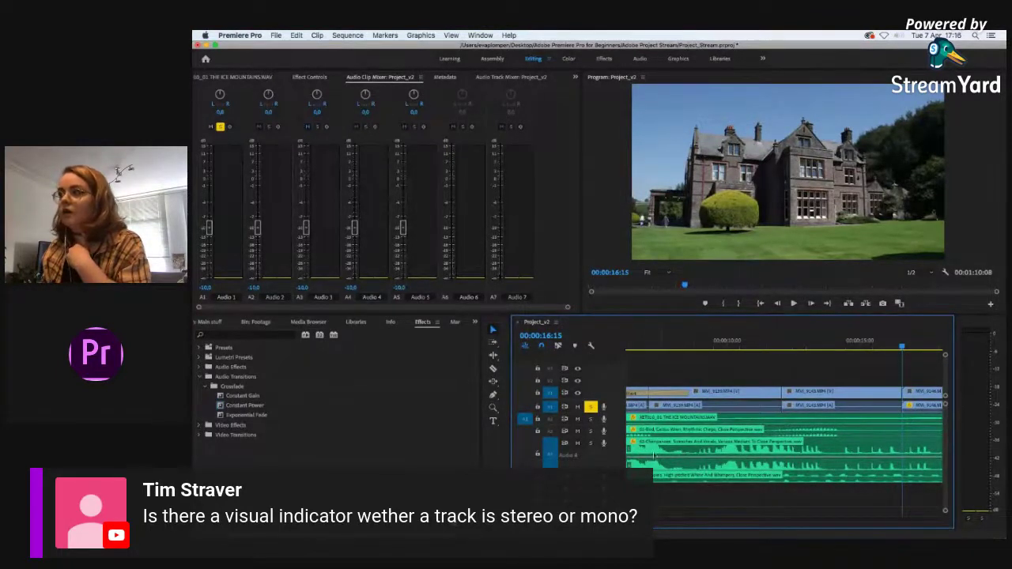
left_click(642, 452)
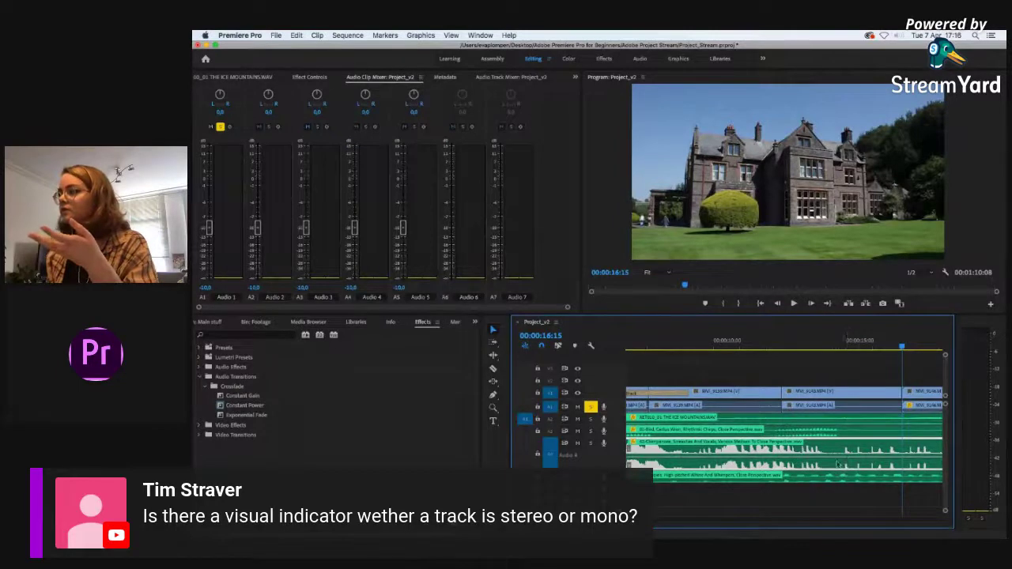
mouse_move(621, 468)
left_mouse_down()
mouse_move(623, 450)
mouse_move(625, 484)
left_mouse_up()
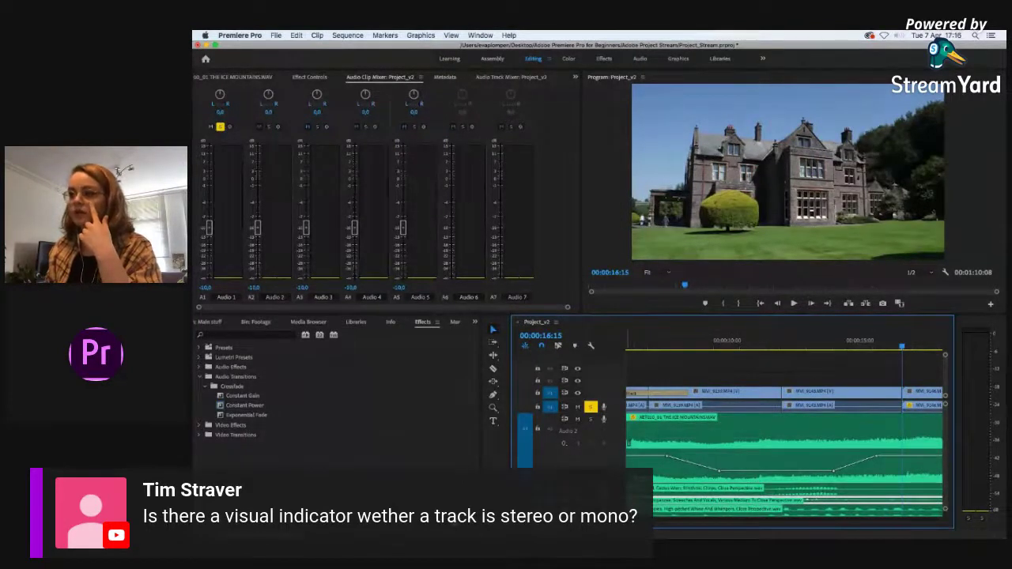
double_click(570, 426)
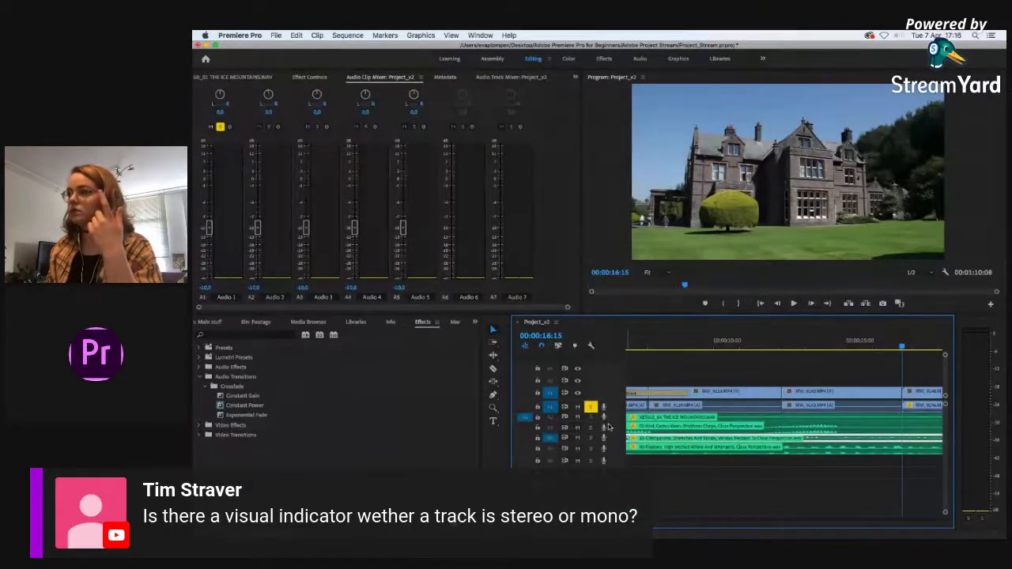
left_click_drag(612, 423, 616, 433)
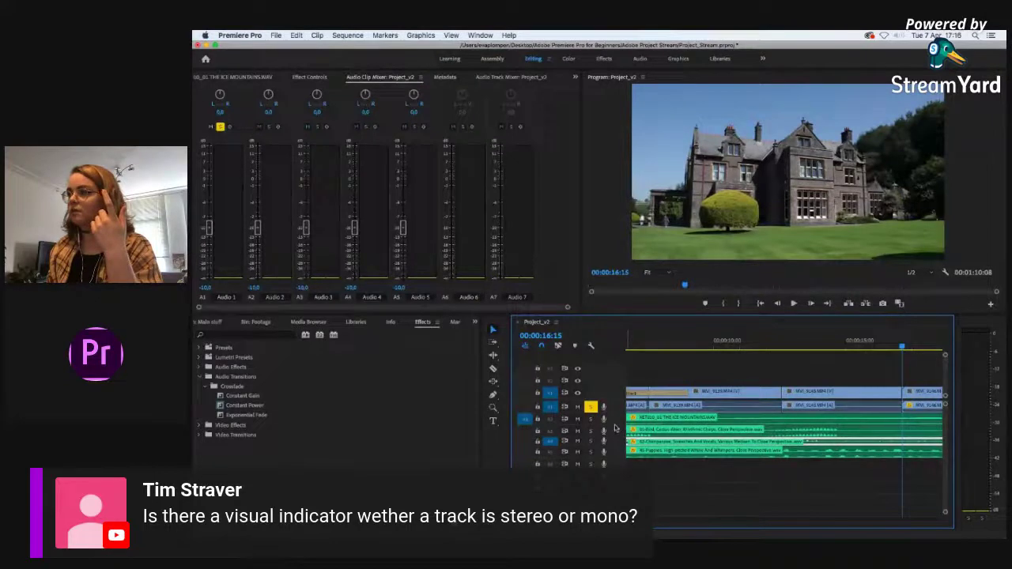
Step: Add one mono audio track after Audio 7, with 0 video tracks
right_click(602, 418)
left_click(604, 334)
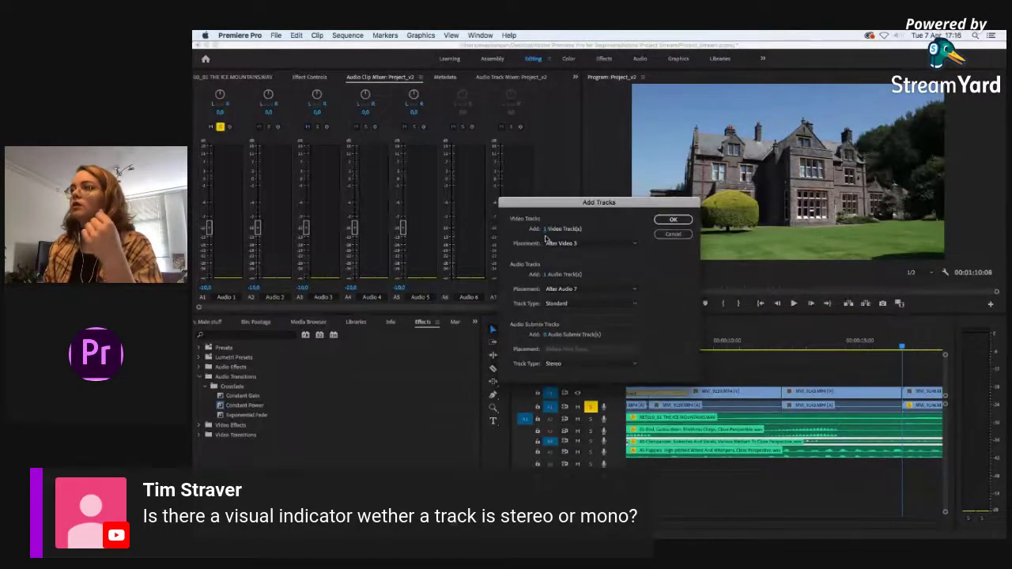
type("0")
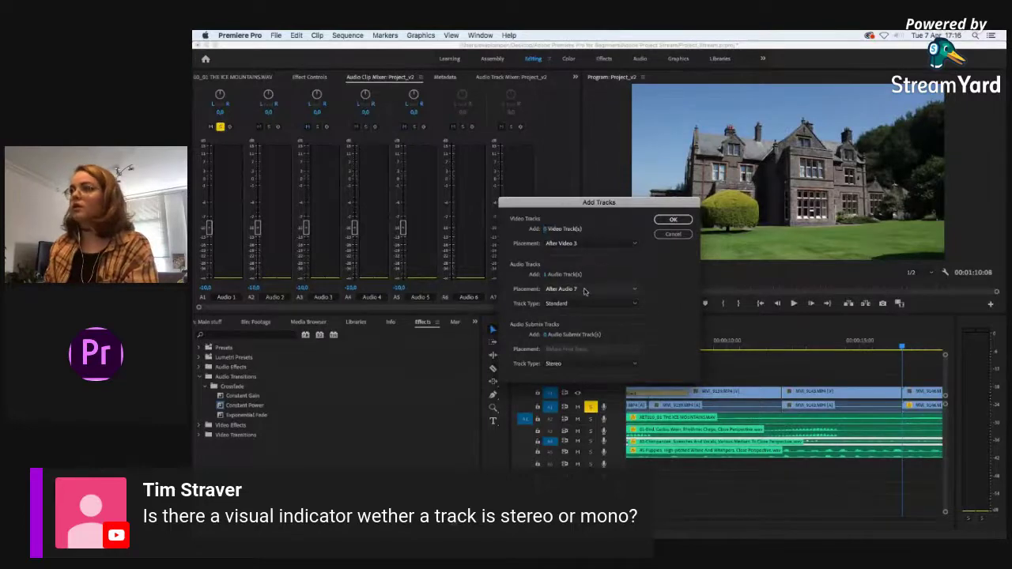
left_click(569, 304)
left_click(570, 347)
left_click(670, 221)
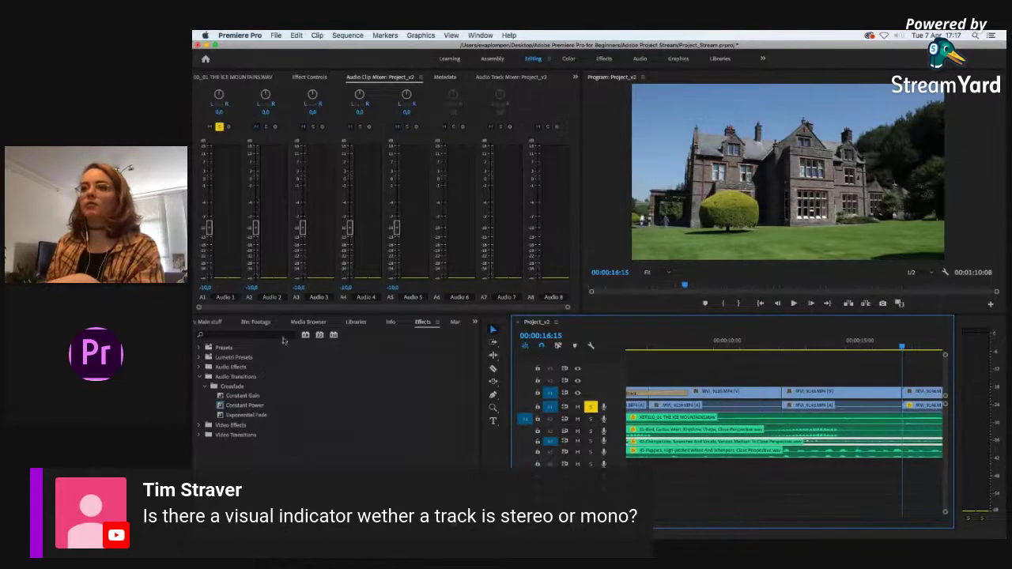
Step: Place the 62-Chimpanzee, Screeches sound effect from the Sound Effects bin on the new Audio 8 track
left_click(256, 322)
left_click(240, 412)
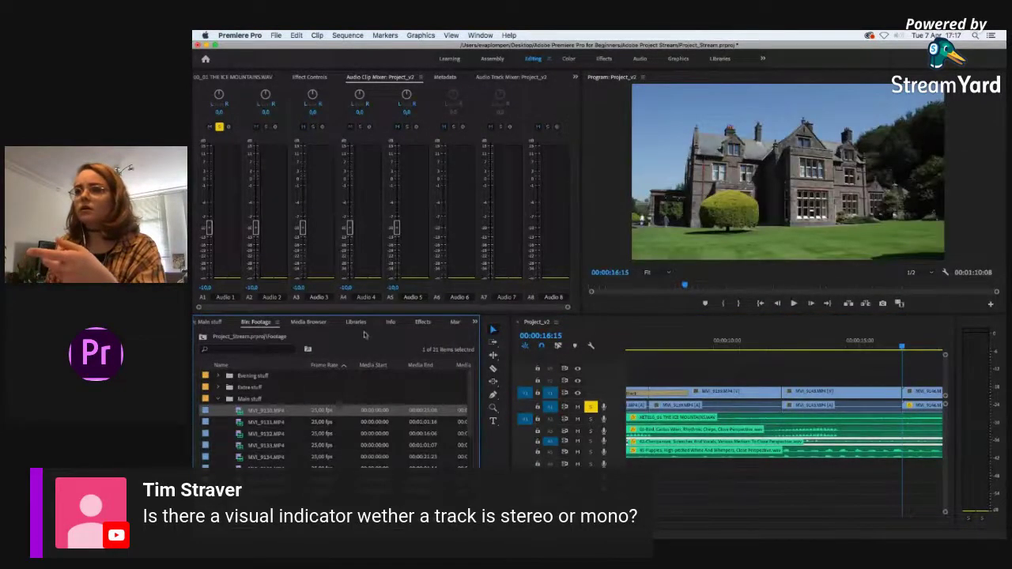
left_click(475, 322)
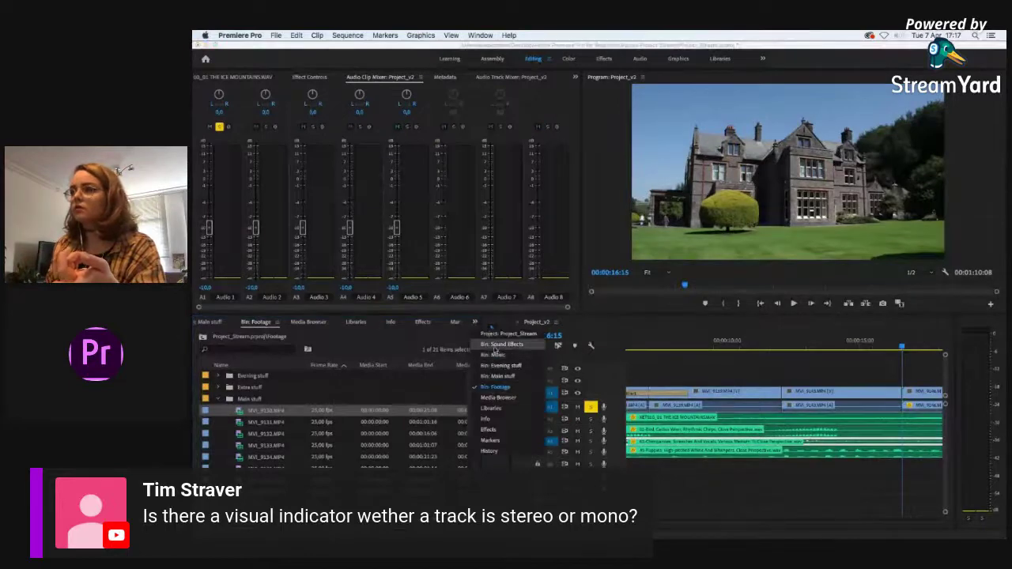
left_click(501, 345)
left_click_drag(229, 410, 656, 490)
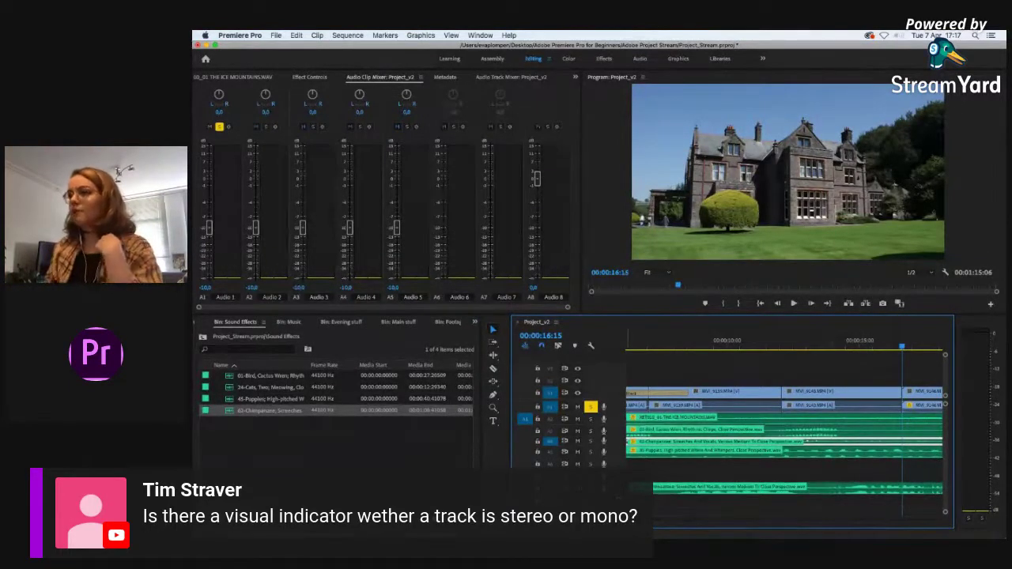
Step: Solo Audio 8 and play the chimpanzee clip from 00:00:14:07 to check its sound
left_click(840, 341)
left_click(547, 126)
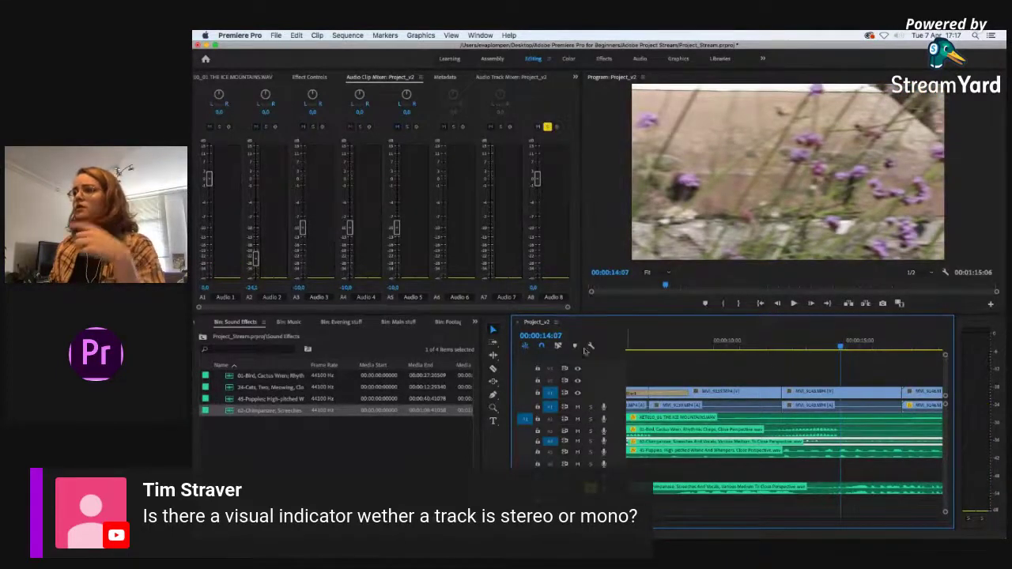
key("space")
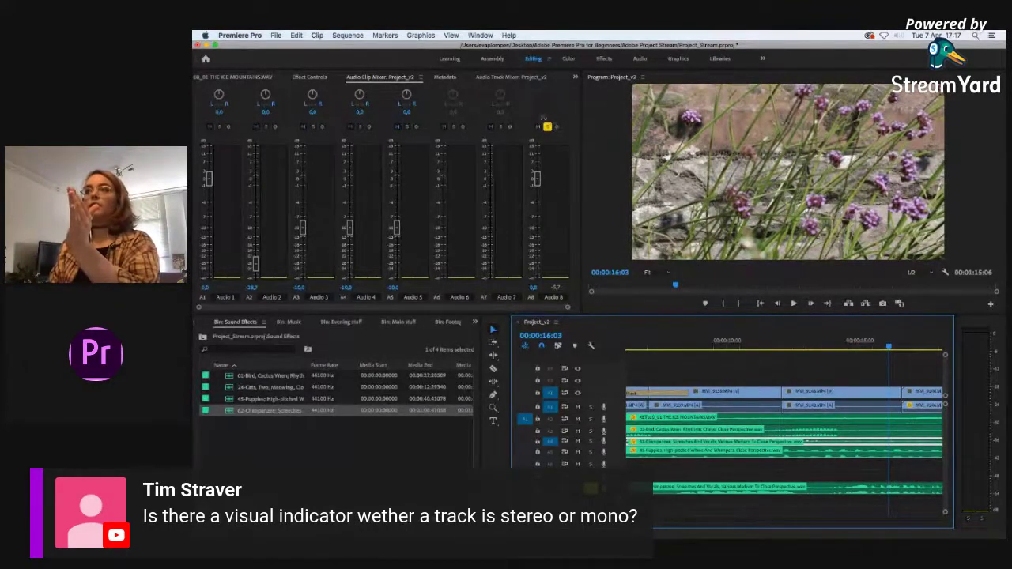
left_click(827, 492)
key("space")
key("space")
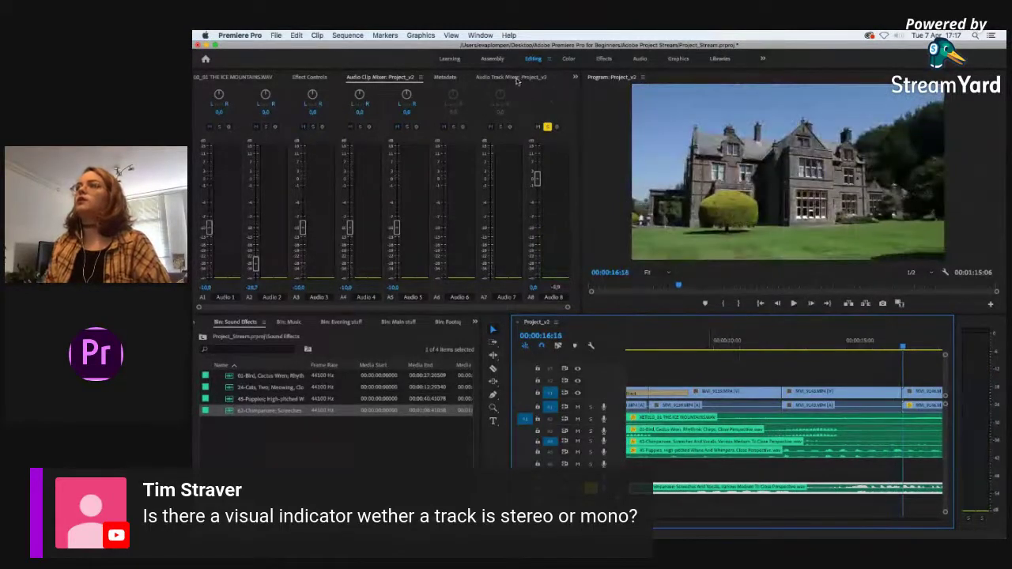
Step: Try panning the Audio 8 track fully left to -100 during playback, and undo the panning
left_click(518, 79)
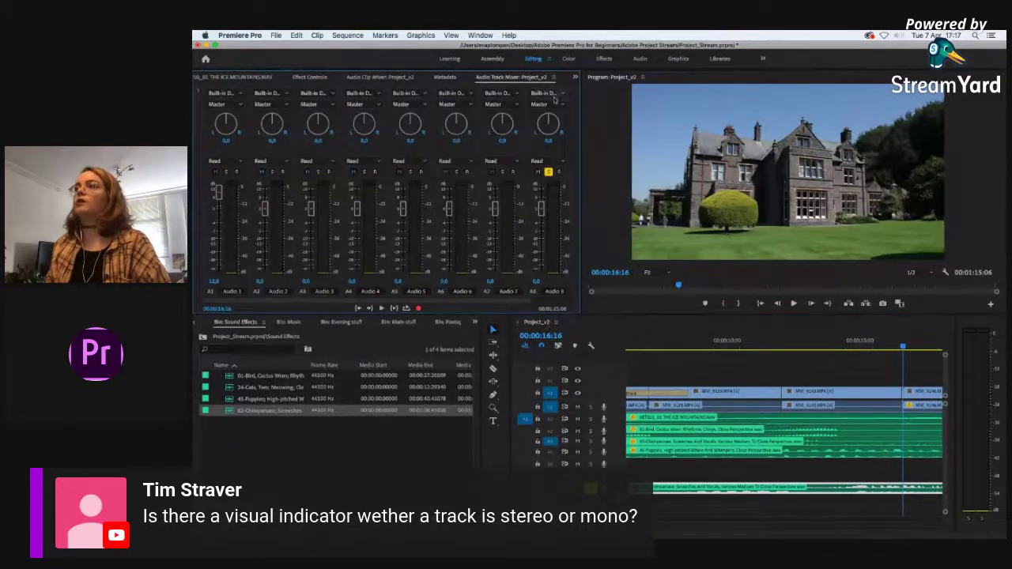
left_click_drag(547, 124, 488, 240)
key("space")
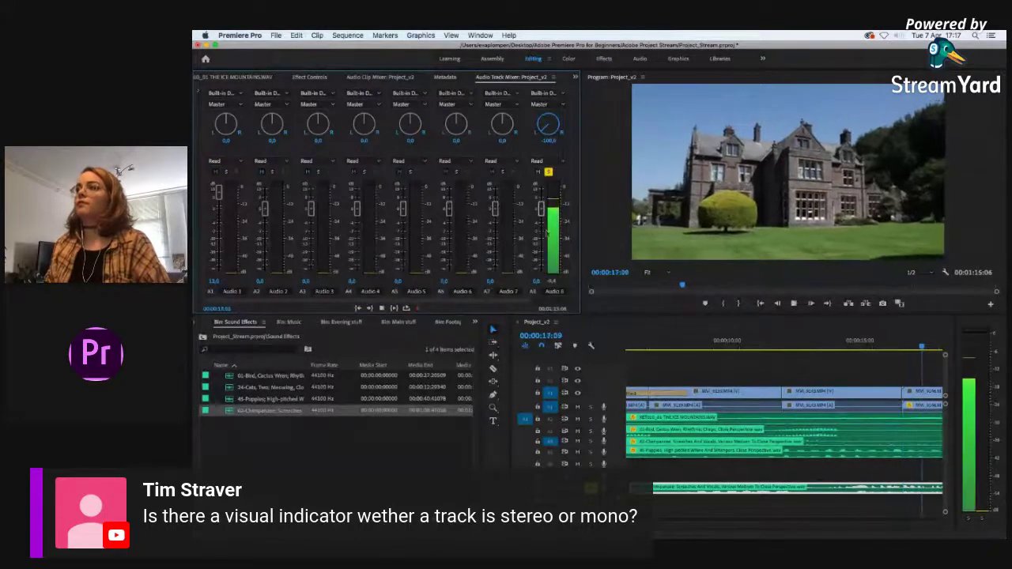
key("space")
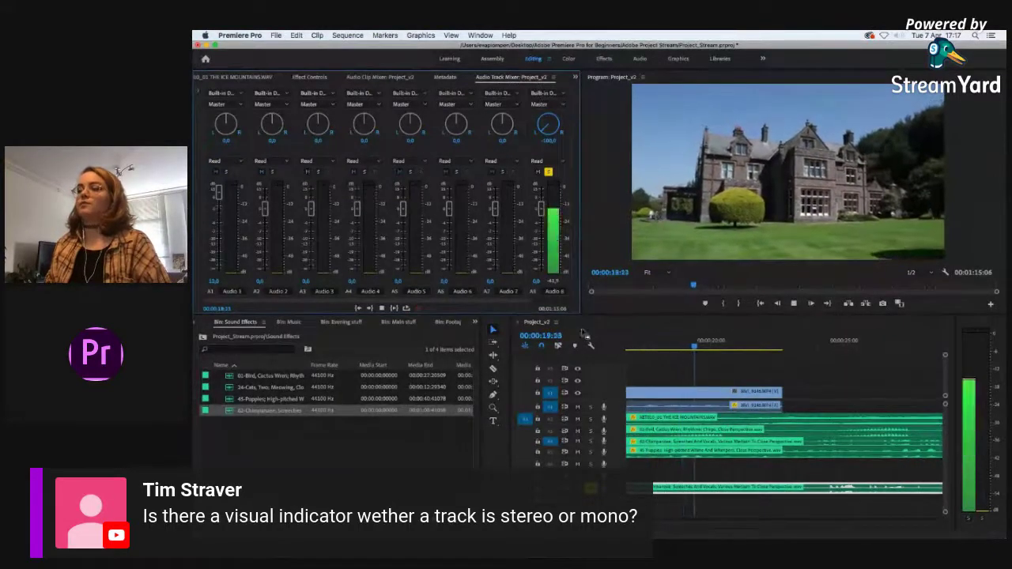
key("super+z")
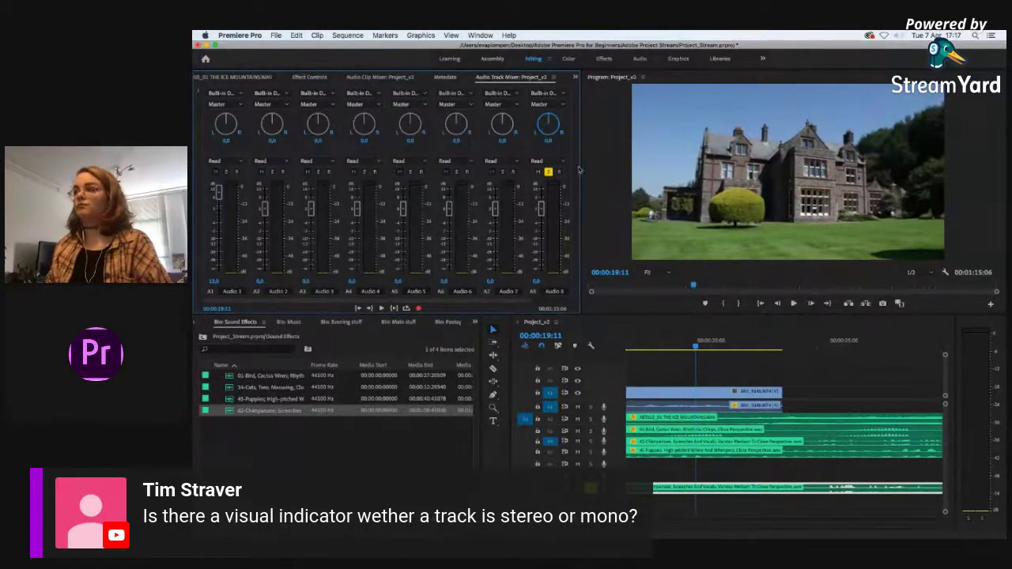
Step: Delete the chimpanzee clip from Audio 8 and move the playhead back to 00:00:12:03
left_click(653, 495)
key("Up")
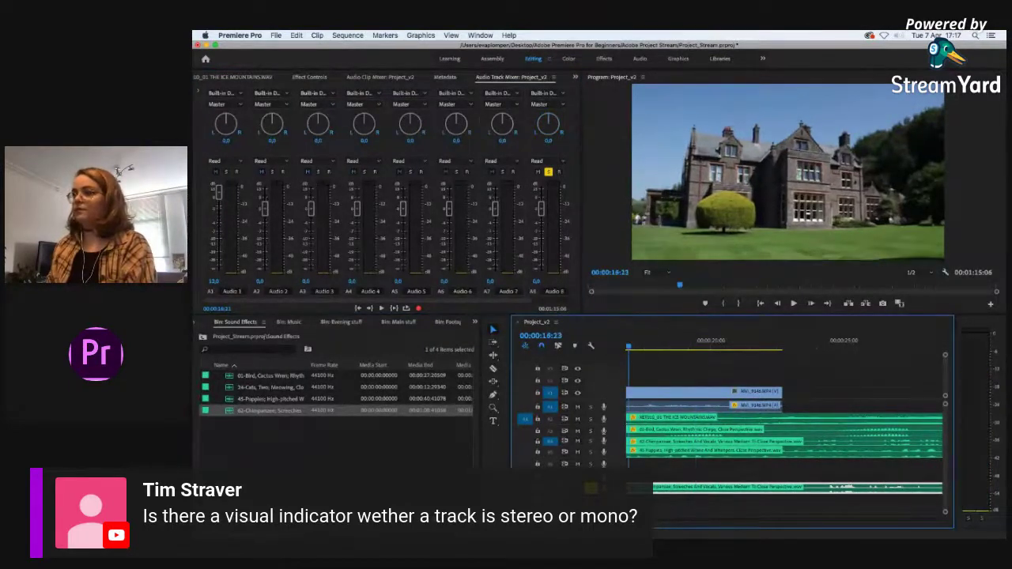
key("Delete")
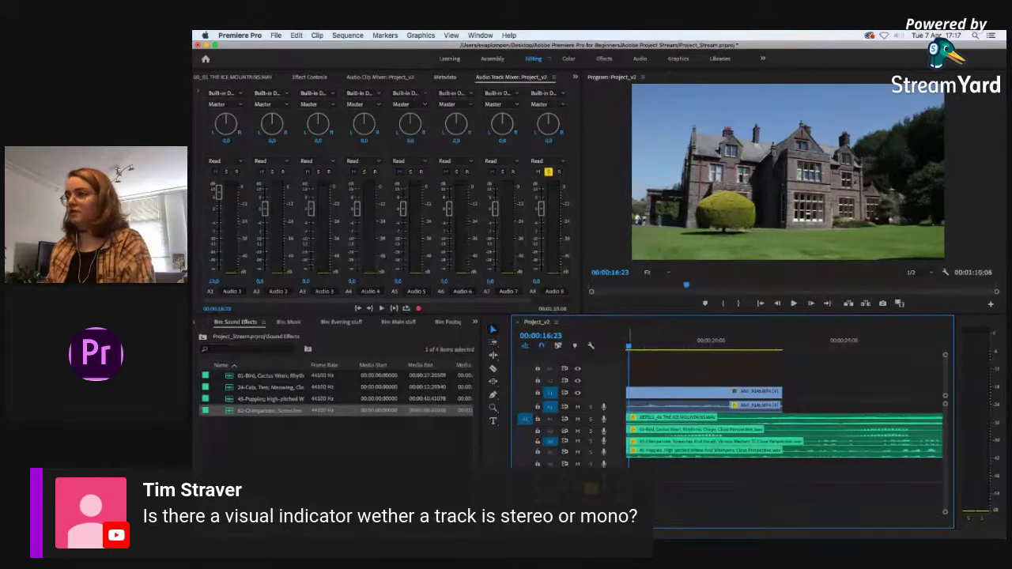
left_click_drag(640, 340, 556, 344)
key("minus")
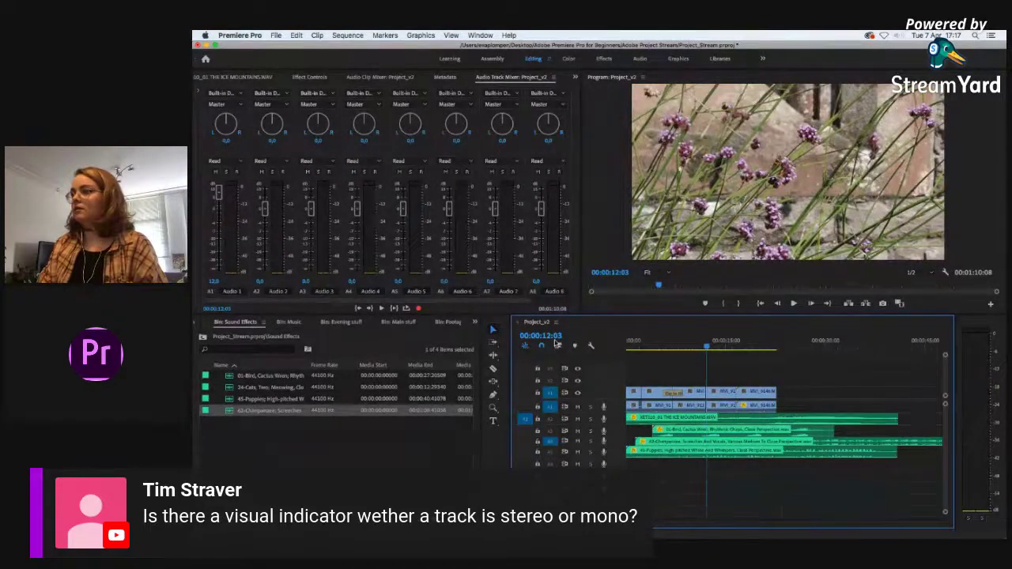
Step: Return to the audio Crossfade transitions and select Constant Gain, followed by Constant Power
key("equal")
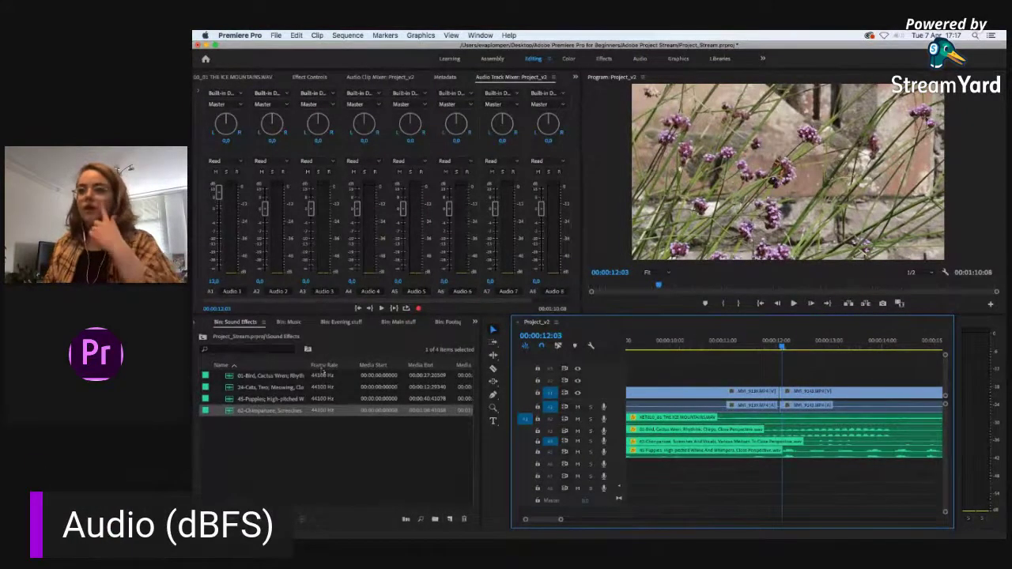
left_click(475, 322)
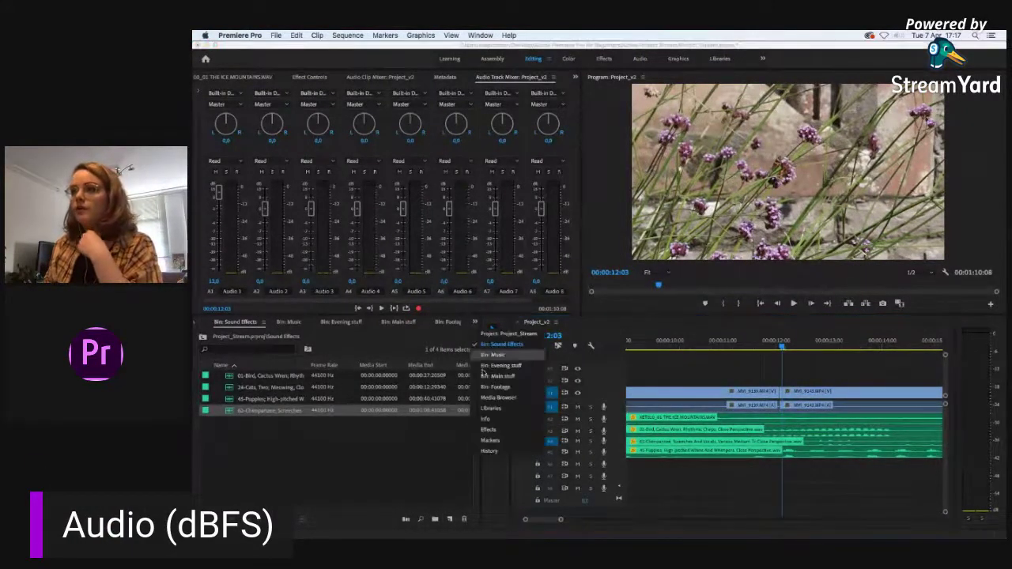
left_click(498, 431)
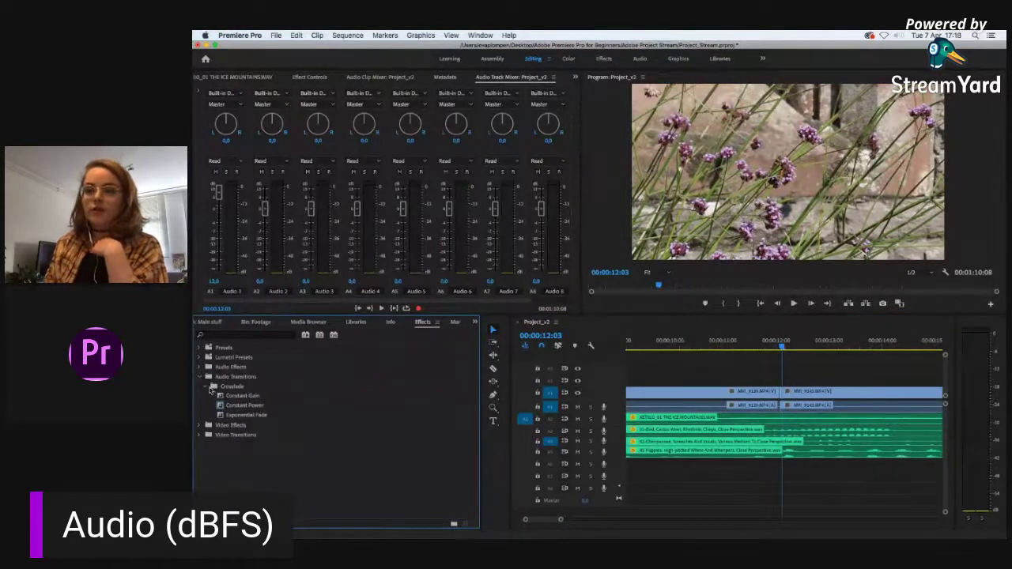
left_click(221, 395)
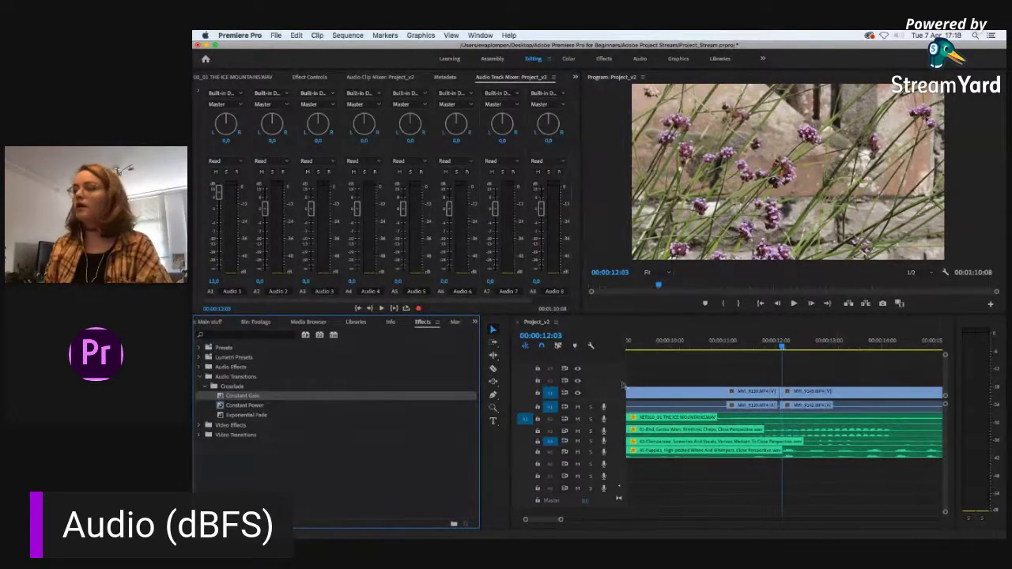
left_click(230, 406)
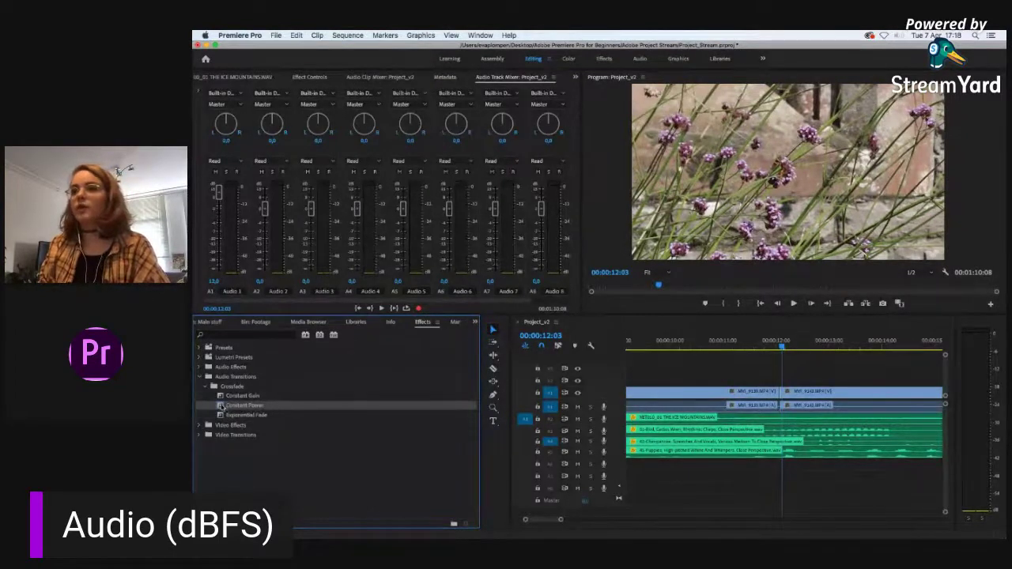
Step: Split the puppies clip on Audio 5 at 00:00:11:11 and delete the part before the cut
left_click(624, 449)
key("space")
key("space")
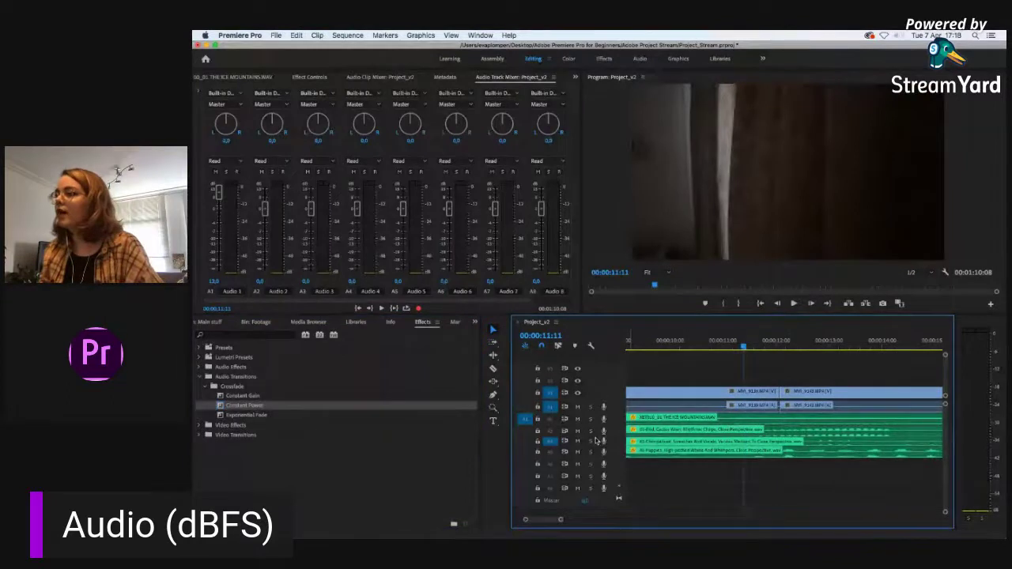
left_click(677, 450)
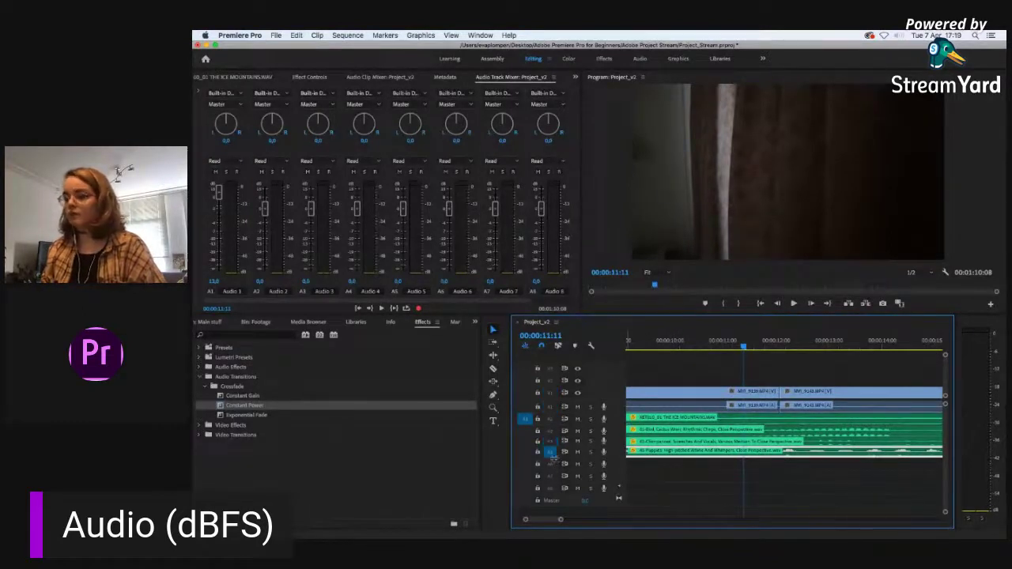
key("super+k")
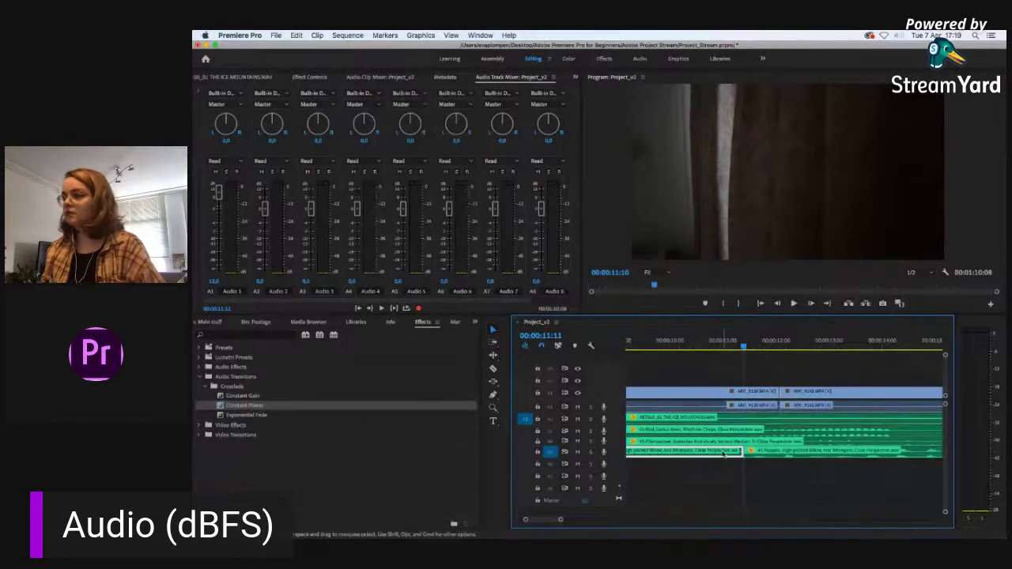
key("Delete")
Step: Move the remaining puppies clip onto the chimpanzee track so it starts at 00:00:11:11, and make that track slightly taller
left_click_drag(747, 452, 743, 441)
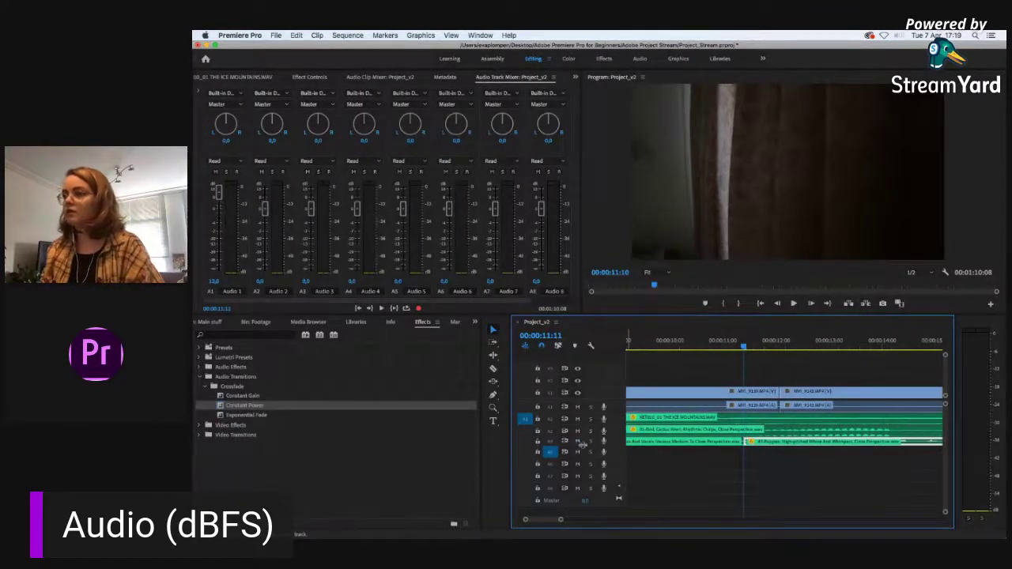
left_click_drag(579, 445, 580, 449)
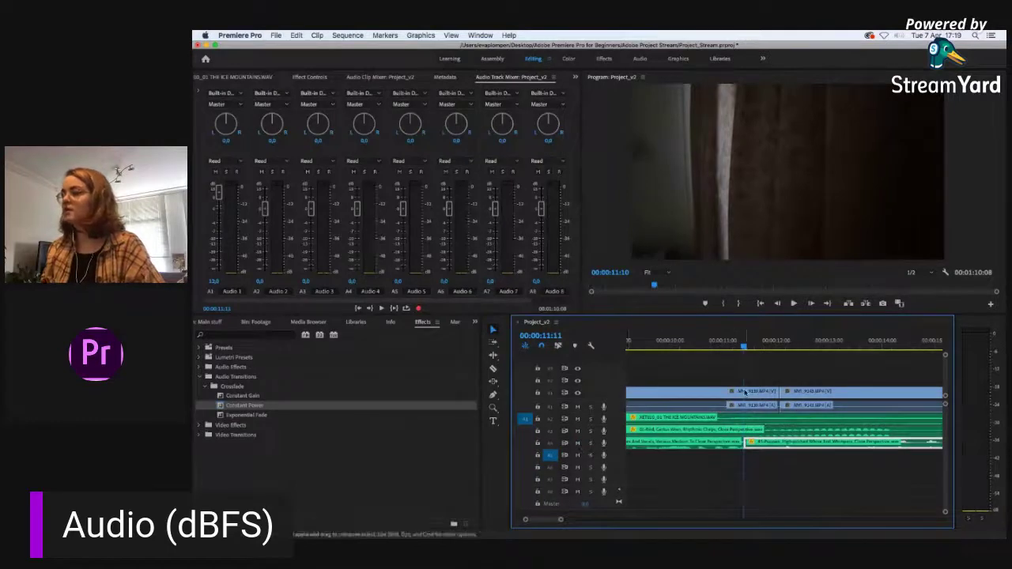
Step: Solo Audio 4 and play back the hard cut between the chimpanzee and puppies clips
left_click(738, 346)
left_click(590, 443)
key("space")
left_click(693, 342)
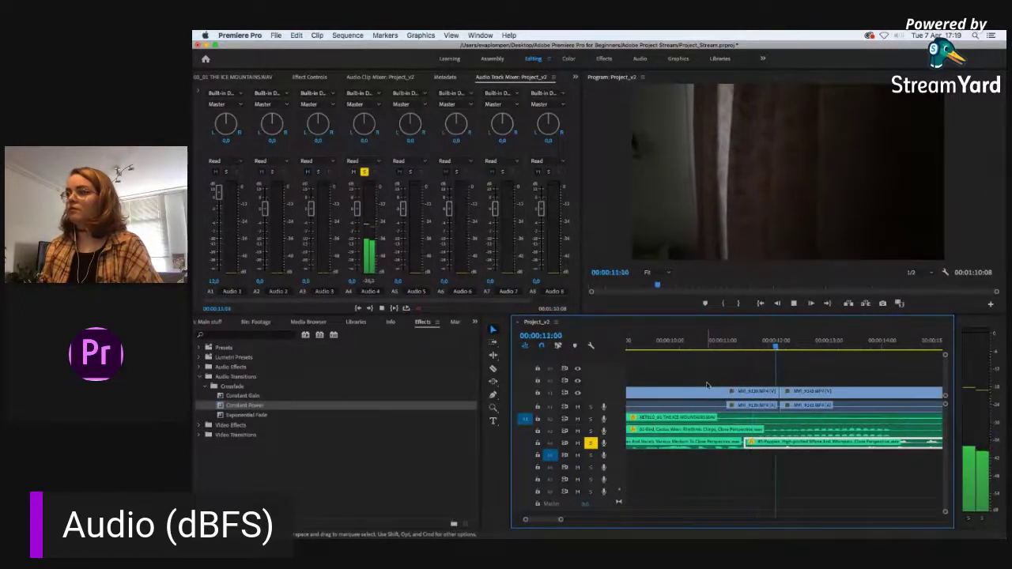
key("space")
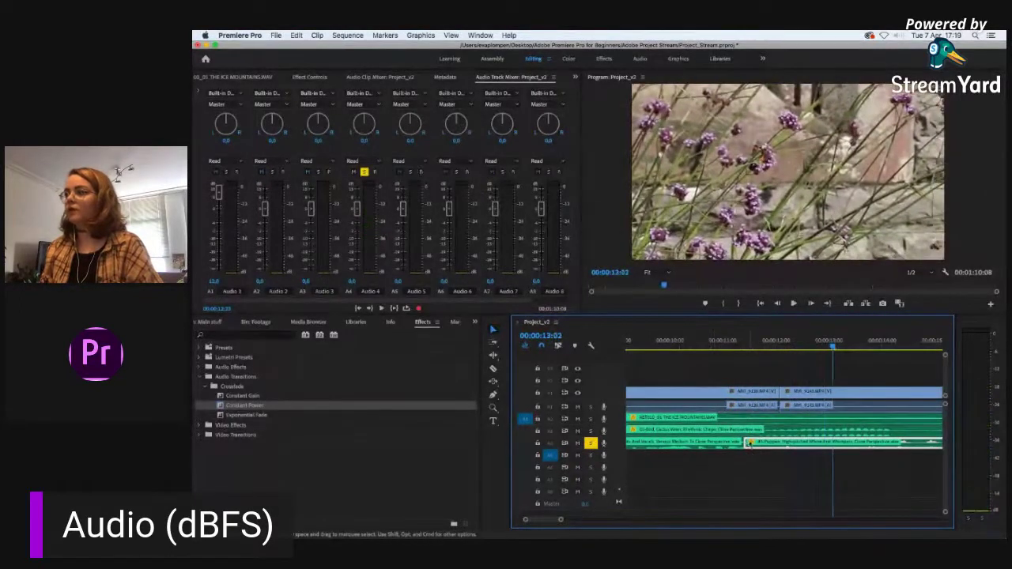
left_click(729, 342)
key("space")
key("space")
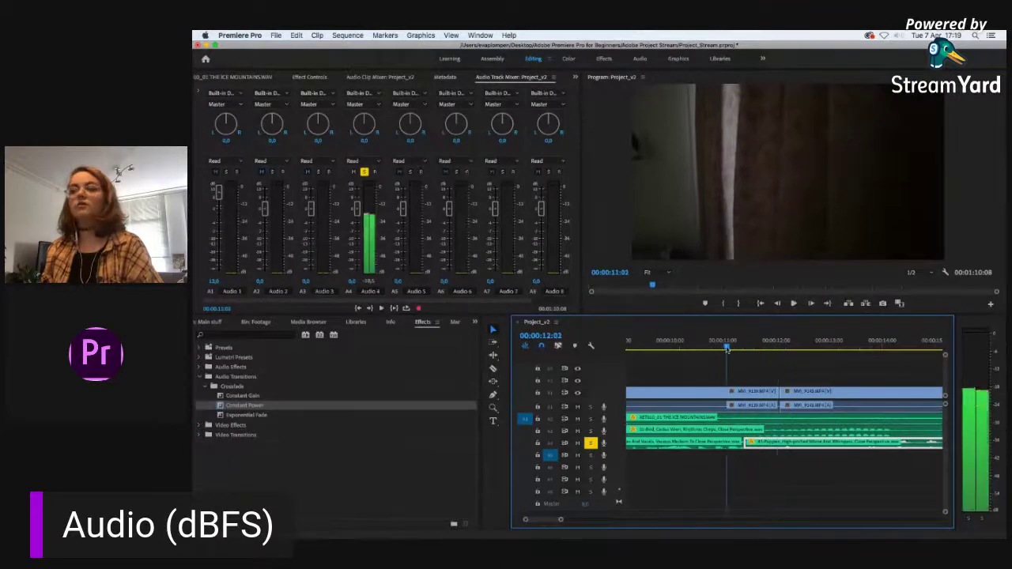
Step: Apply a Constant Power crossfade at the cut between the chimpanzee and puppies clips and play it back
left_click(225, 406)
left_click_drag(220, 405, 743, 441)
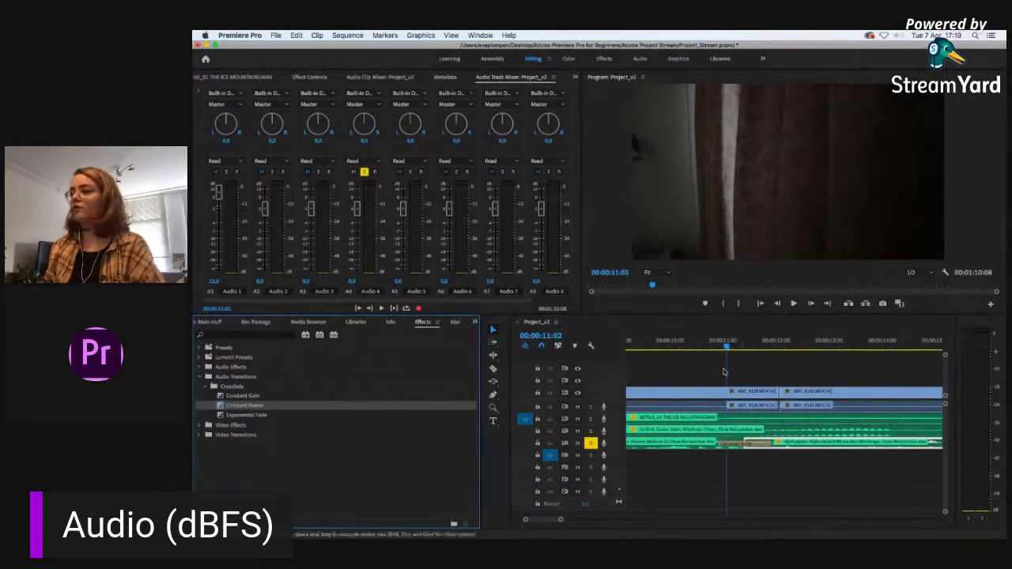
left_click(740, 445)
left_click_drag(740, 447, 735, 447)
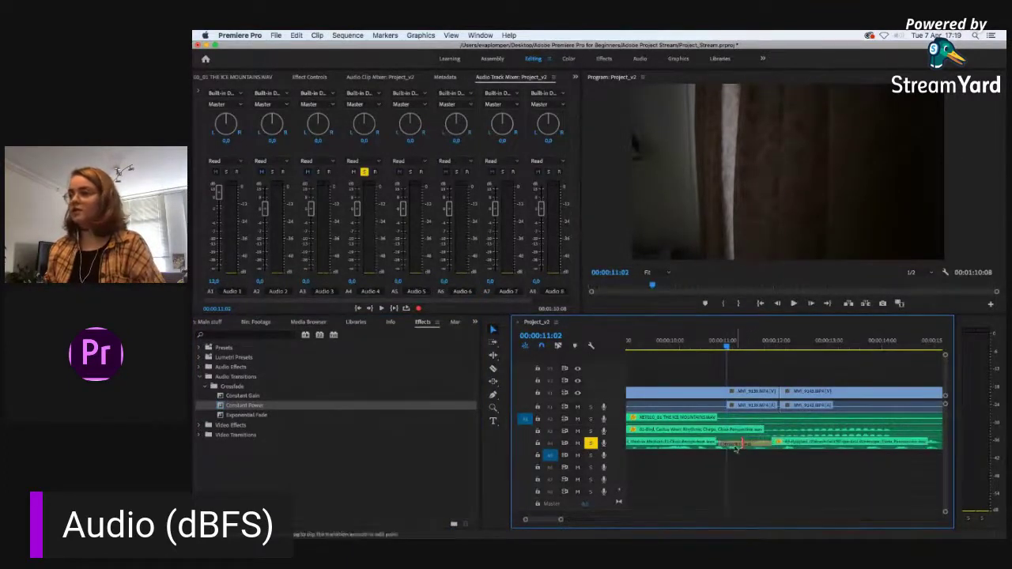
left_click(707, 346)
key("space")
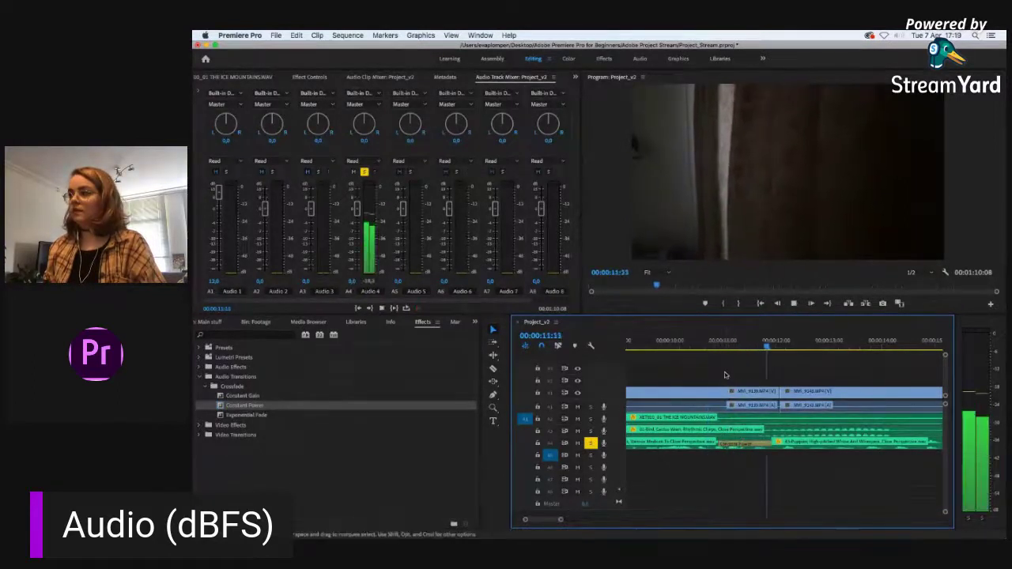
Step: Lengthen the Constant Power crossfade to about 2.6 seconds and listen to the slower blend
left_click(717, 347)
left_click_drag(770, 444, 811, 444)
left_click_drag(712, 346, 632, 348)
key("space")
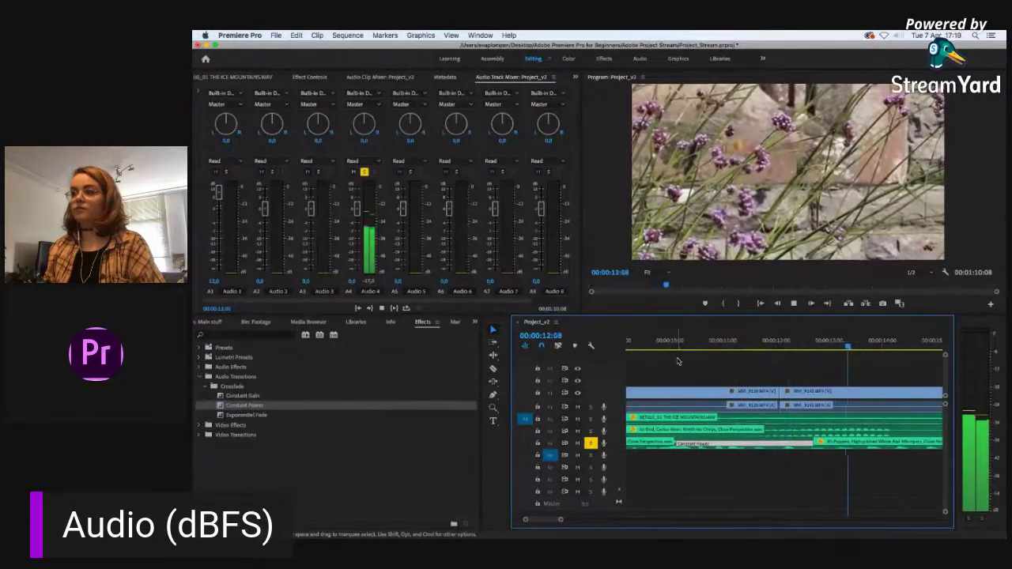
key("space")
Step: Replace the Constant Power crossfade on Audio 4 with Exponential Fade and play it back
left_click(229, 415)
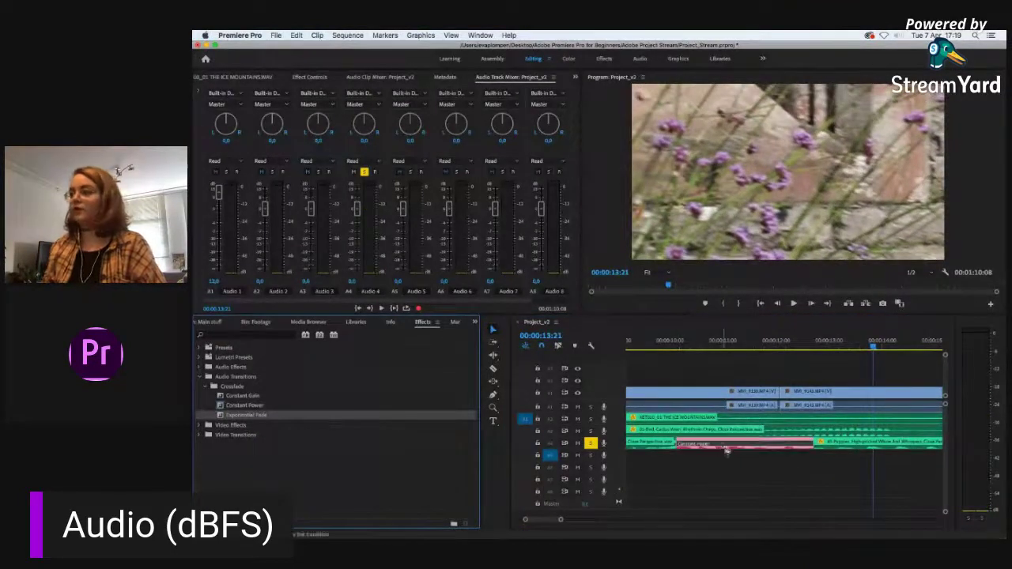
left_click(640, 348)
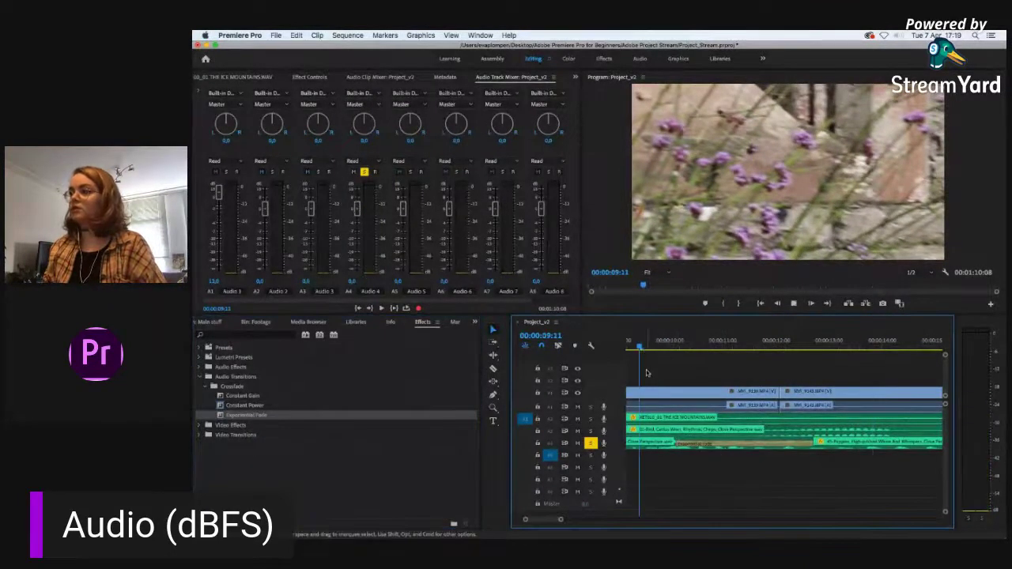
key("space")
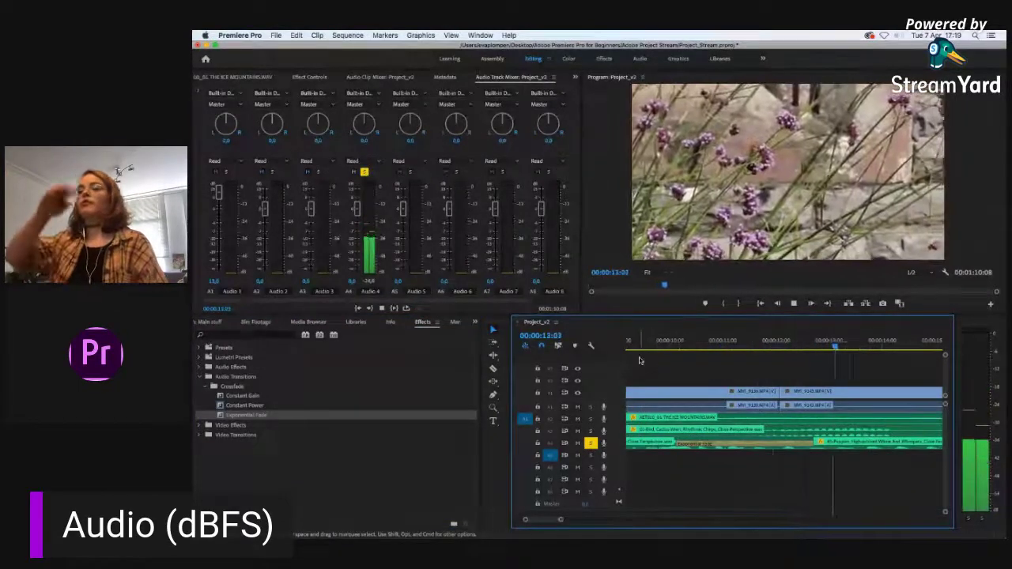
key("space")
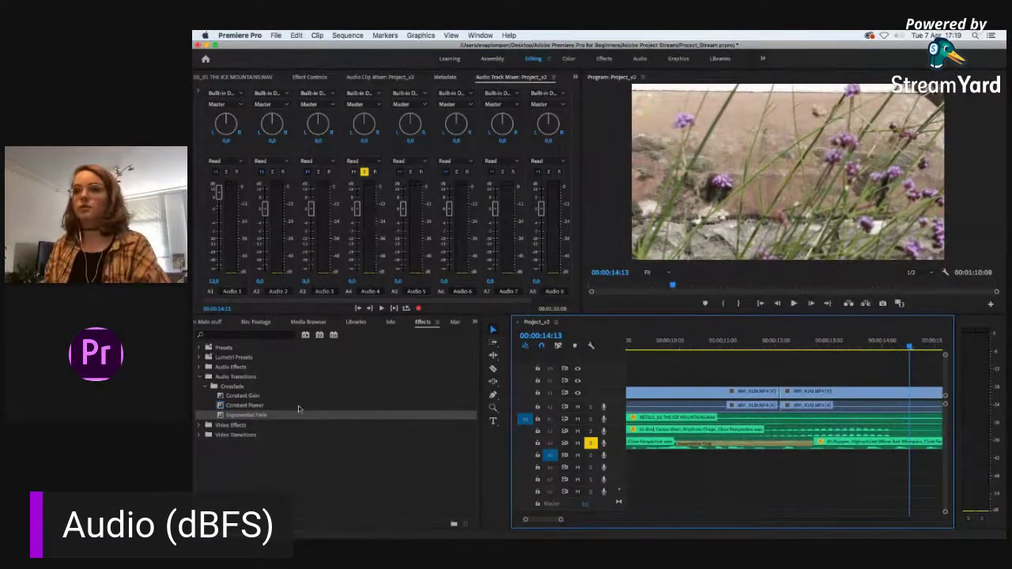
Step: Try Constant Gain as the crossfade between the two clips, play it back and remove the transition
left_click_drag(233, 395, 728, 454)
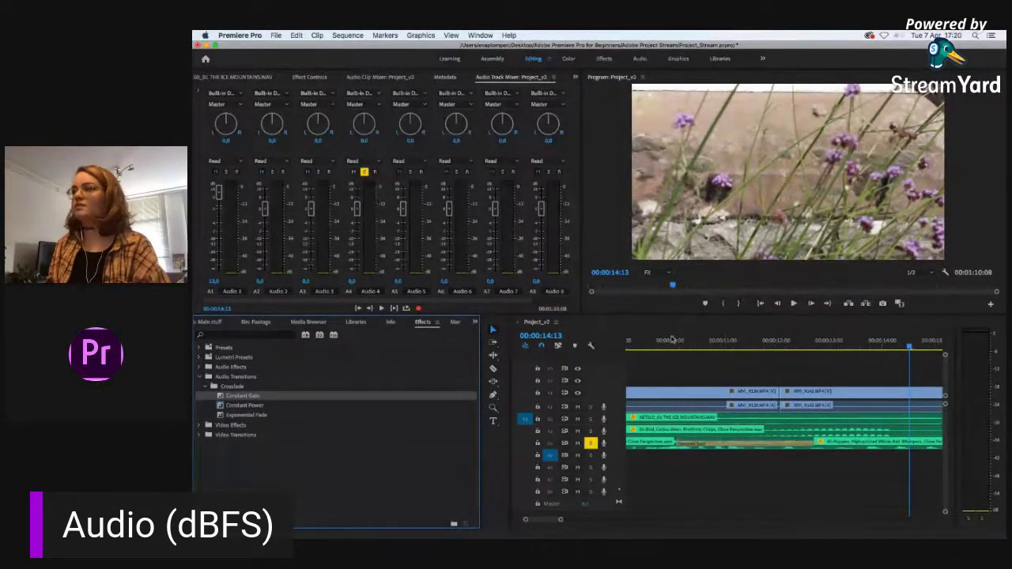
left_click(678, 342)
key("space")
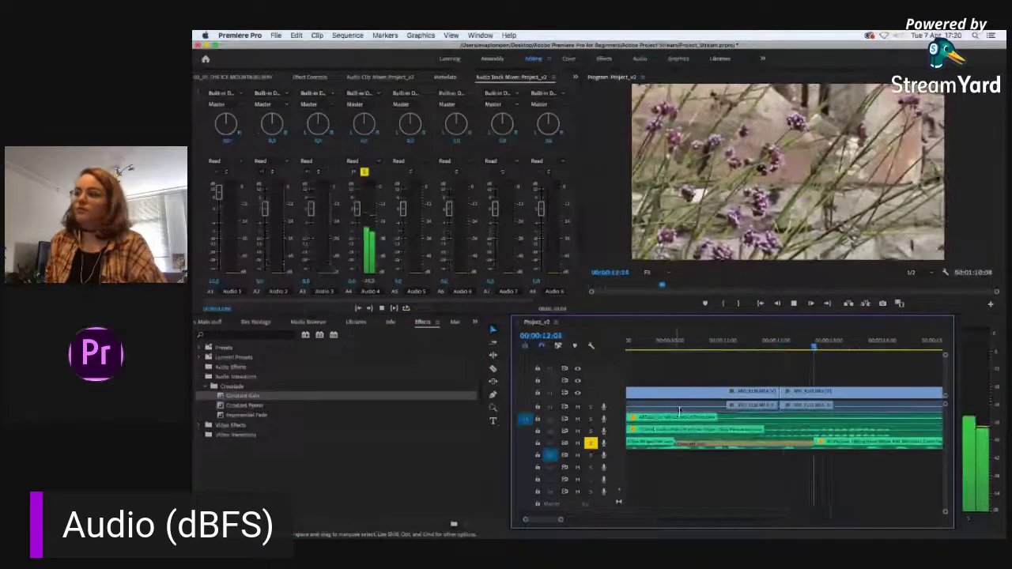
key("space")
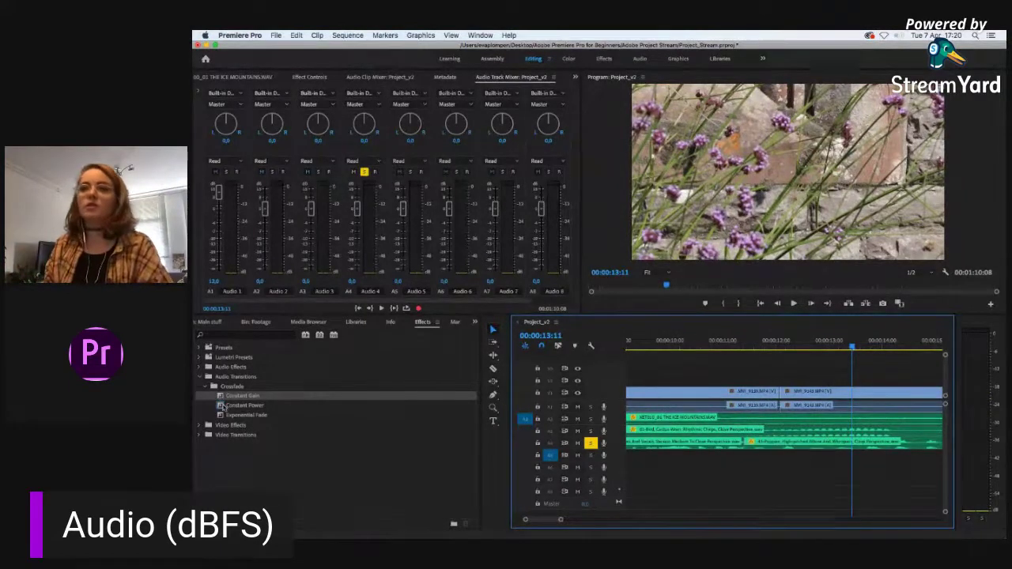
Step: Apply Constant Power again at the cut between the chimpanzee and puppies clips on Audio 4
left_click(238, 404)
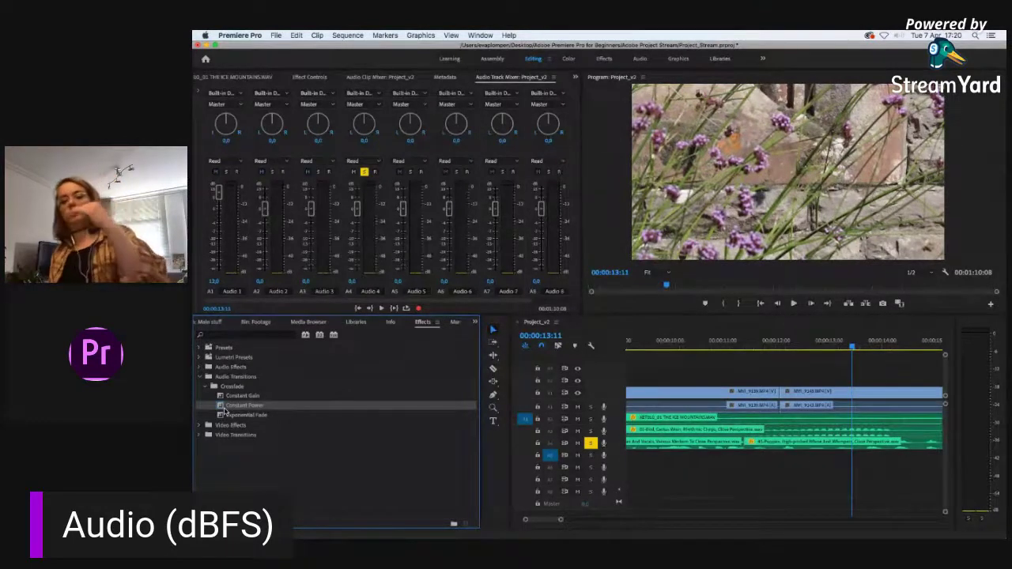
left_click(766, 342)
key("minus")
key("minus")
key("minus")
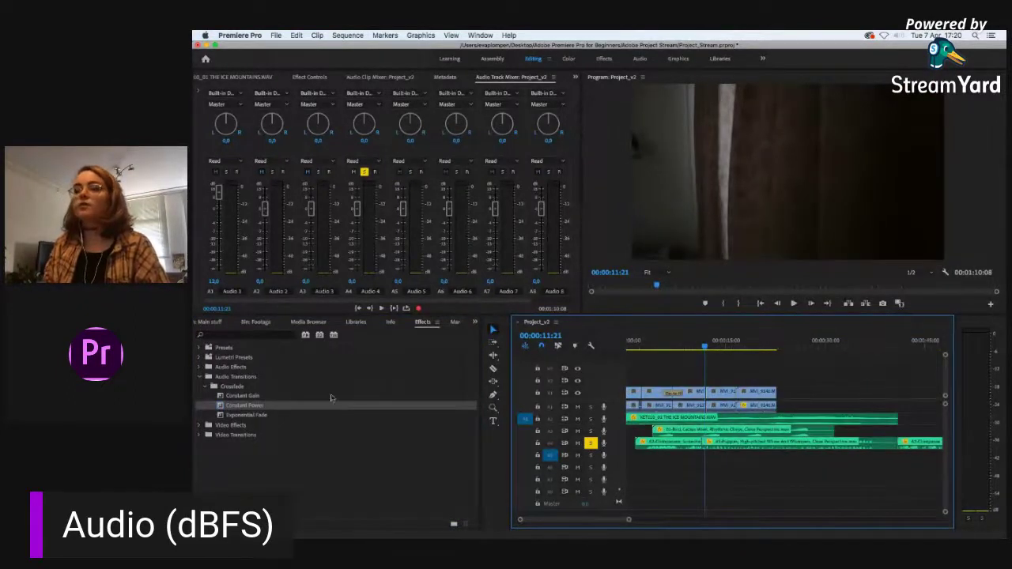
left_click_drag(223, 412, 699, 441)
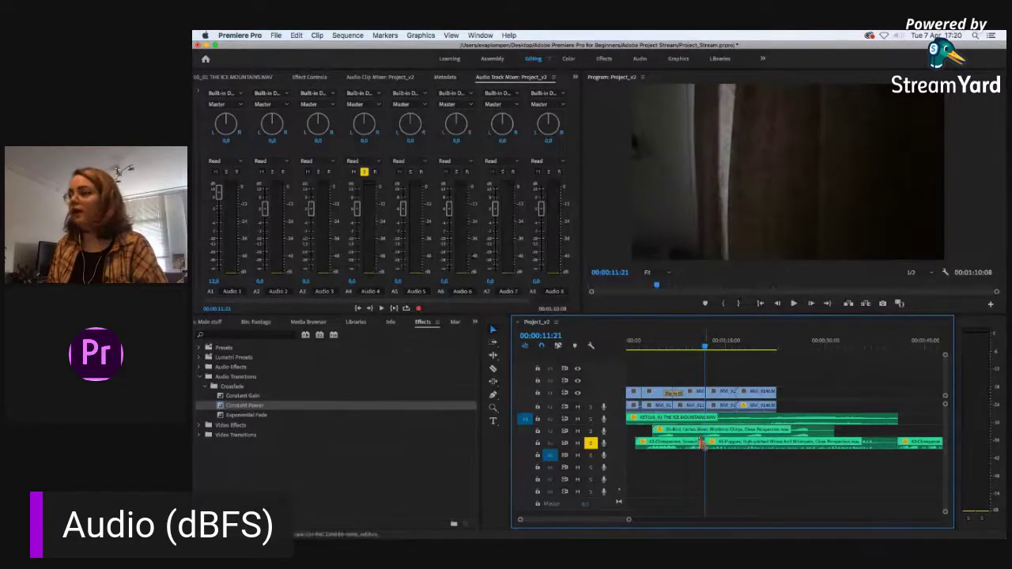
Step: Open the crossfade's effect settings, stretch the transition there, and set its duration to 00:00:00:10
left_click(310, 76)
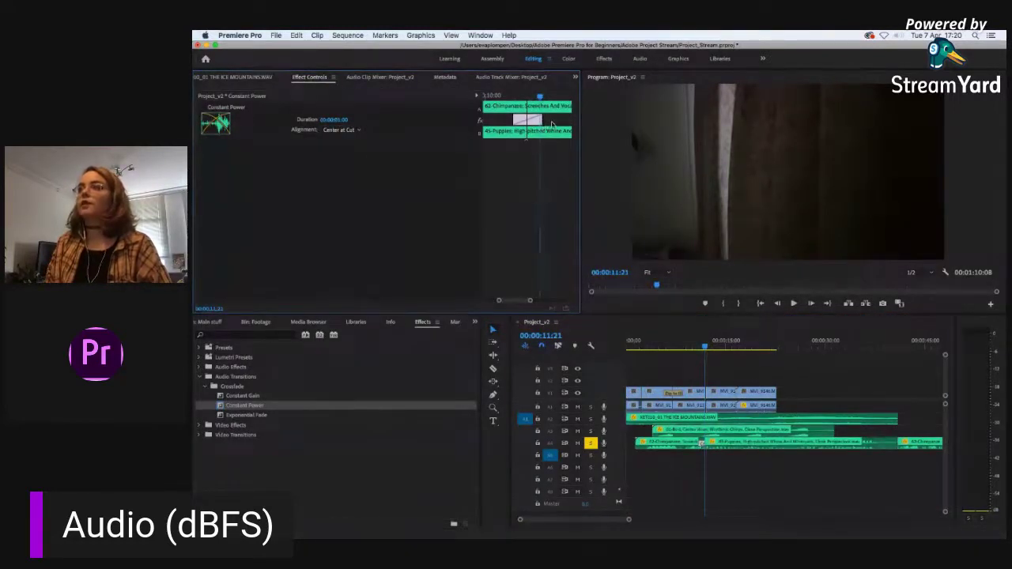
mouse_move(537, 120)
left_mouse_down()
mouse_move(548, 119)
mouse_move(529, 119)
left_mouse_up()
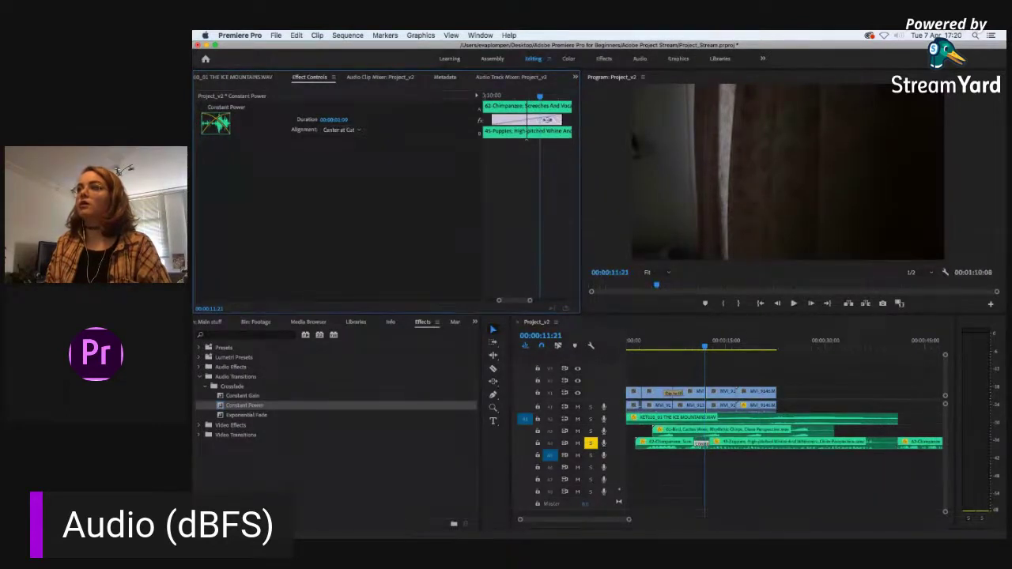
left_click(335, 119)
type("10")
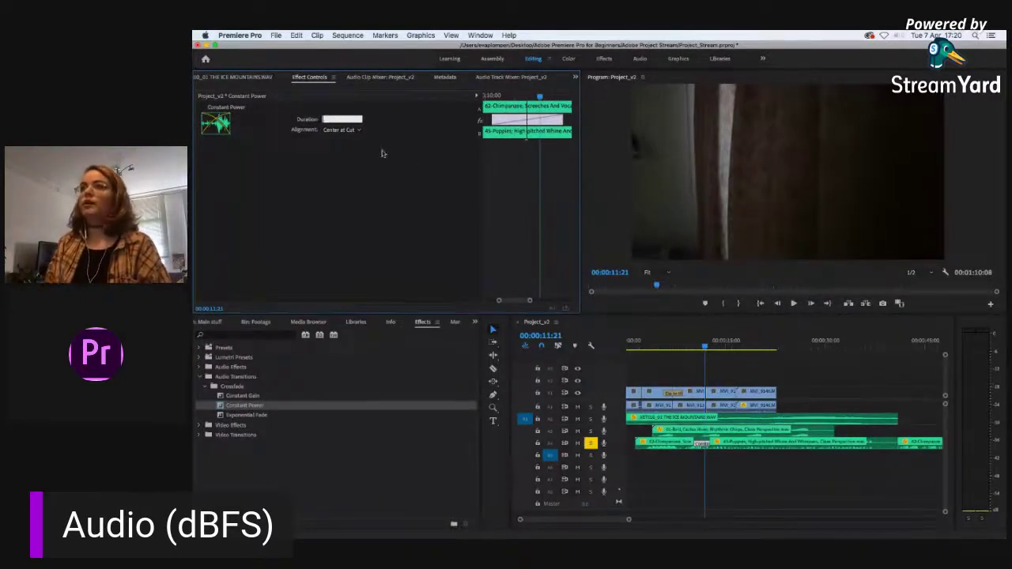
key("Return")
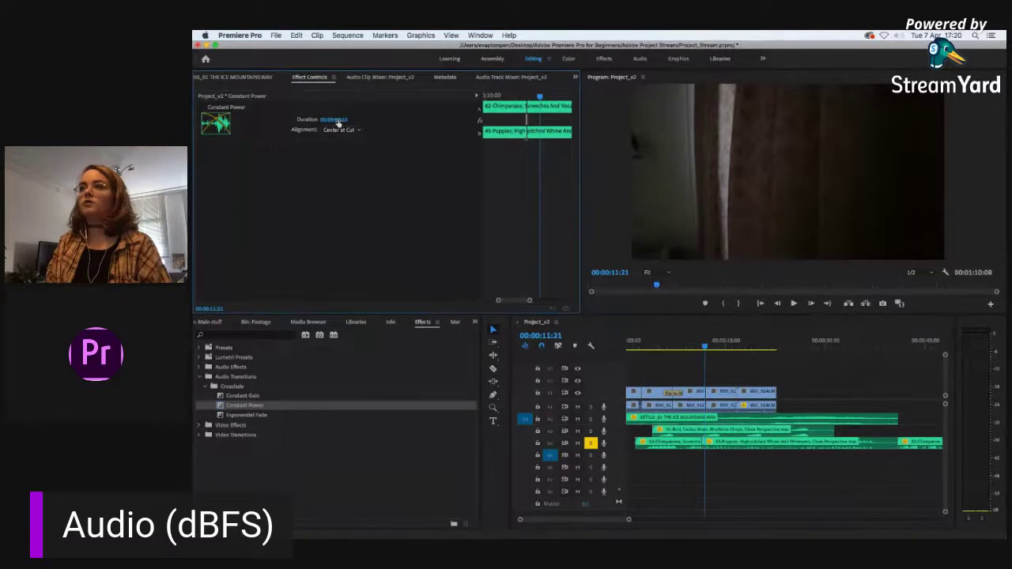
Step: Set the Constant Power crossfade's duration to 00:00:10:22
left_click(337, 120)
left_click(344, 120)
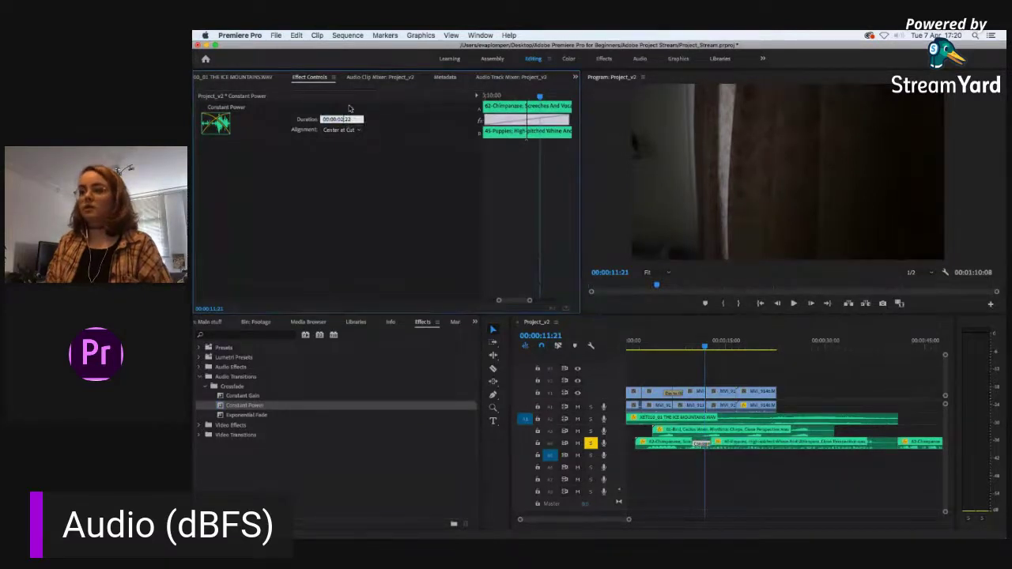
key("Return")
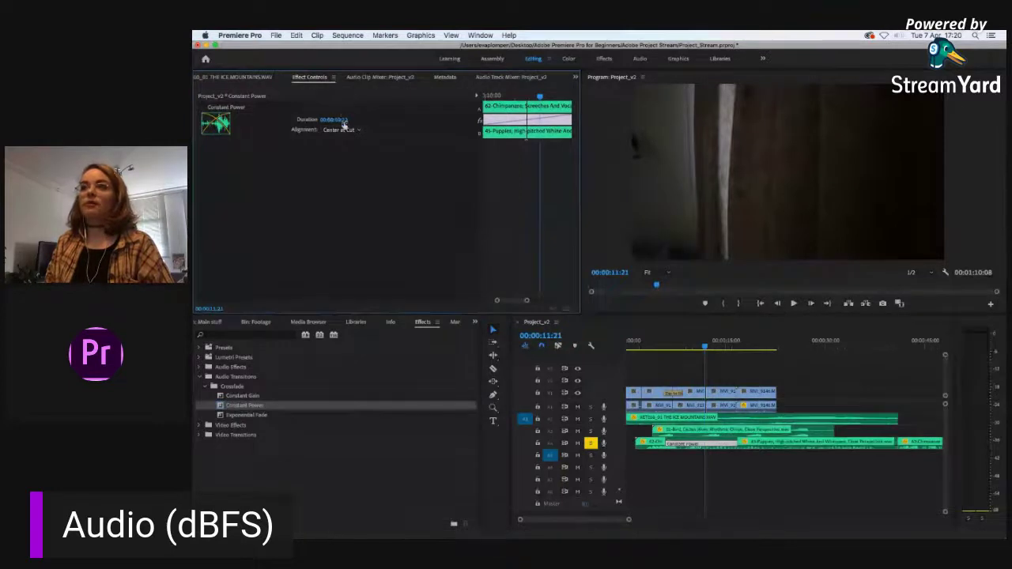
Step: Set the crossfade's duration to 00:00:11:00 and keep its alignment at Center at Cut
left_click(344, 120)
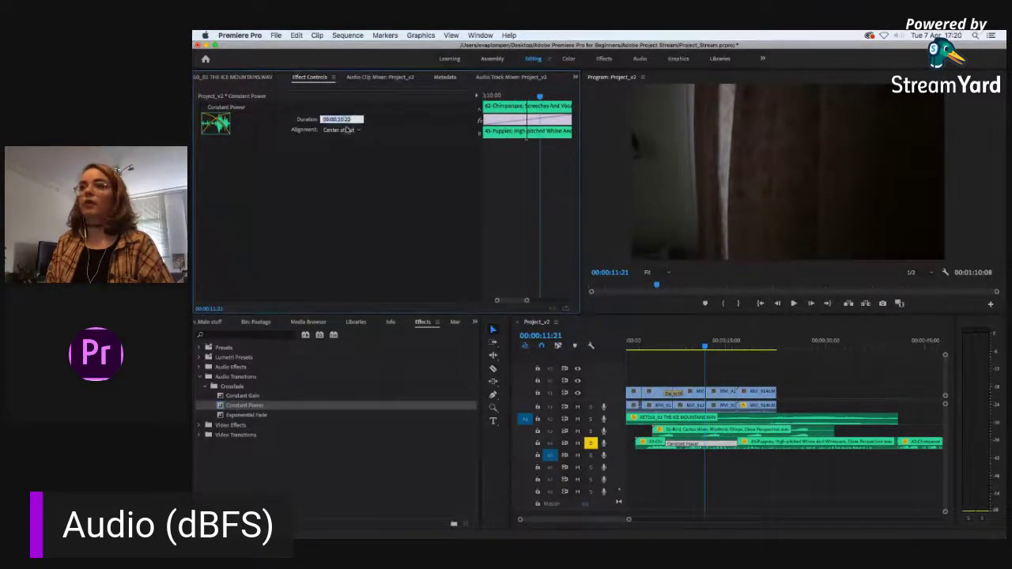
left_click(354, 119)
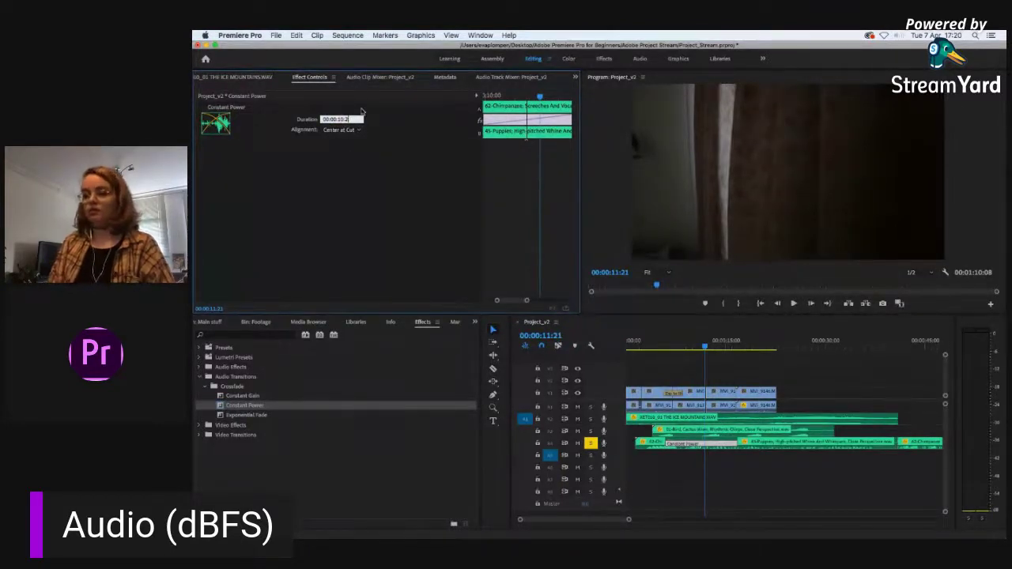
key("Return")
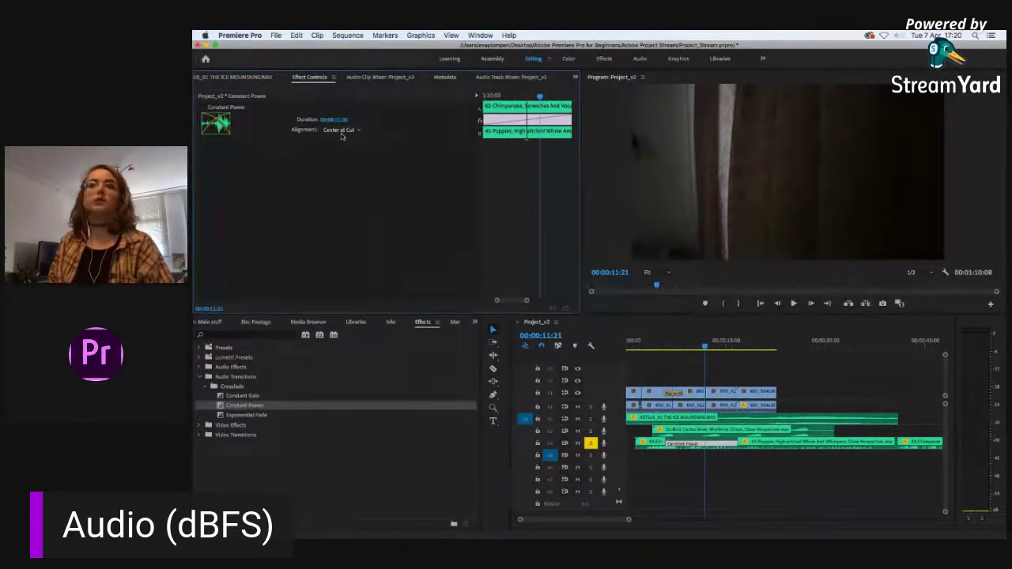
left_click(347, 131)
left_click(347, 142)
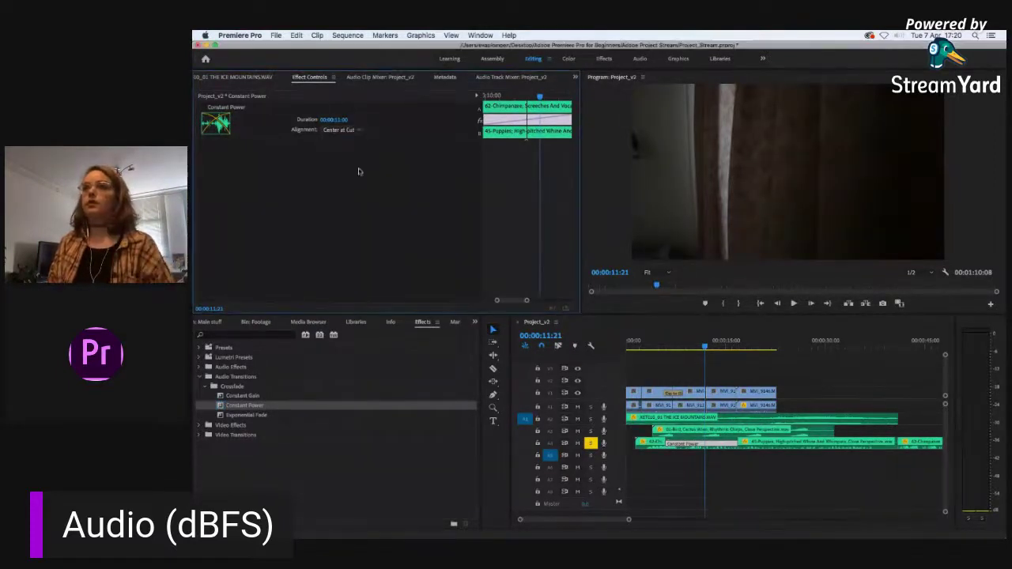
Step: Play back the long Constant Power crossfade, deselect it and return the playhead to the sequence start
left_click(691, 343)
key("j")
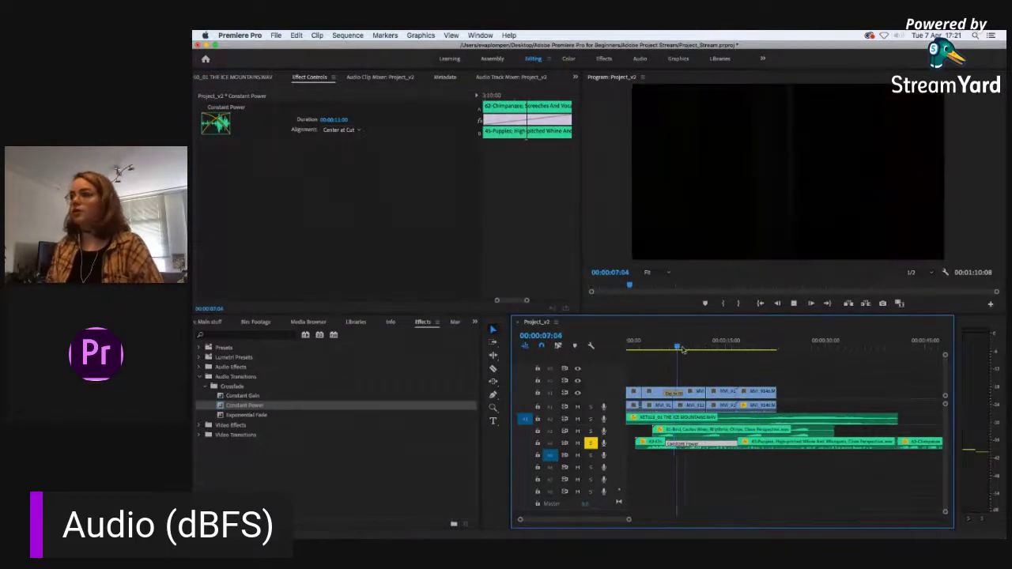
key("space")
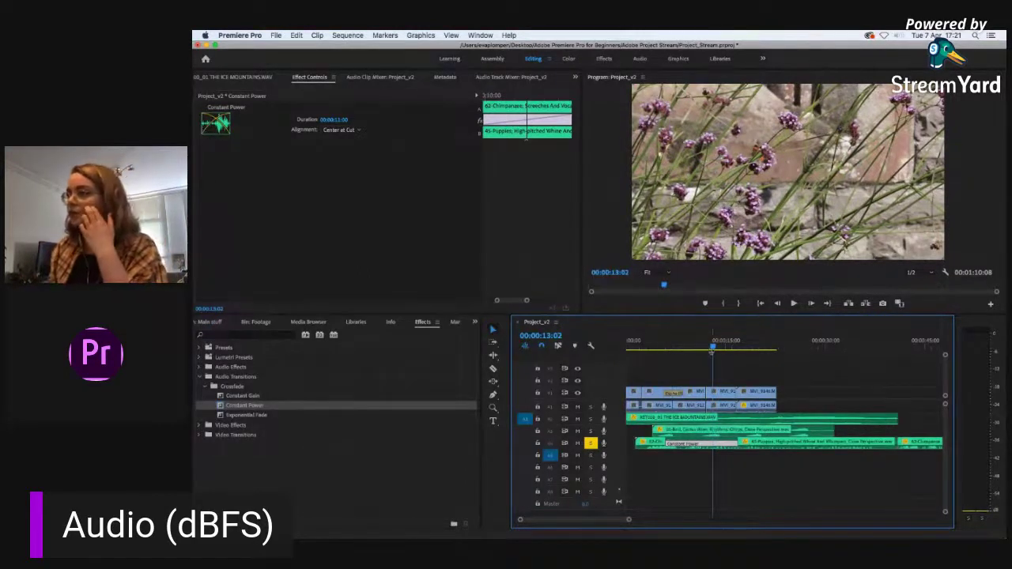
left_click(638, 349)
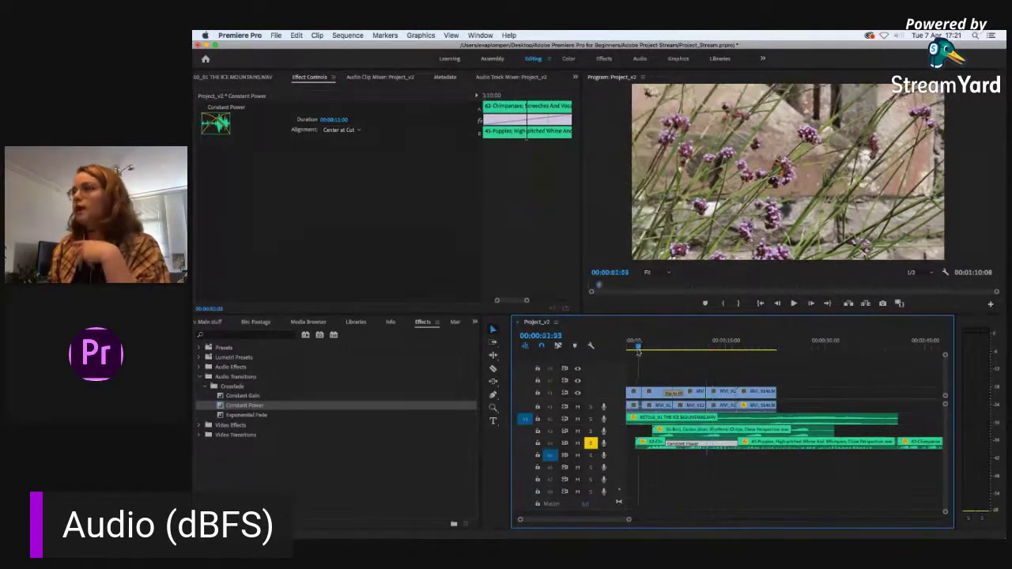
left_click(694, 374)
key("Home")
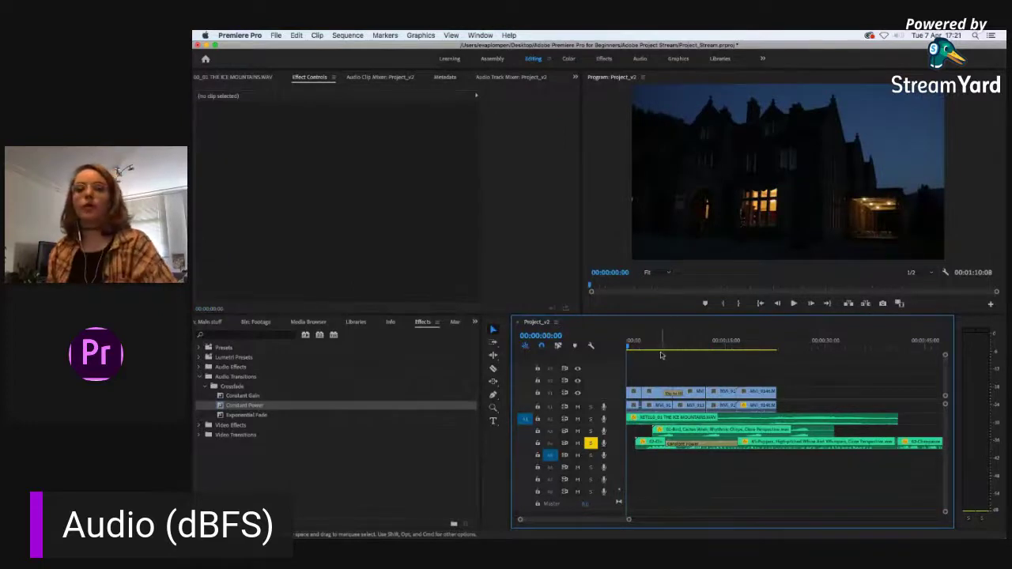
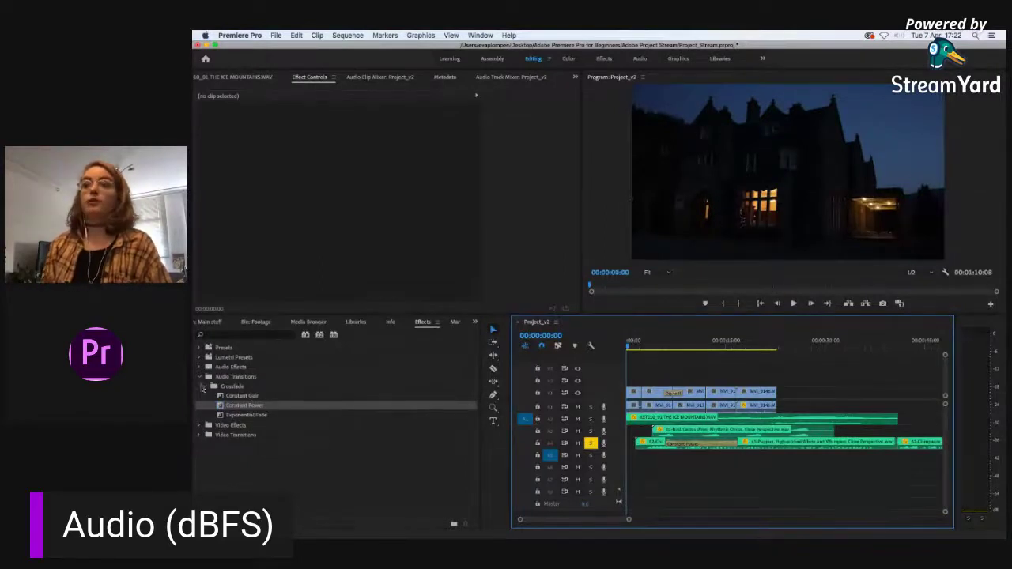
Step: Collapse the Audio Transitions folder and browse the effect categories inside Video Effects
left_click(199, 376)
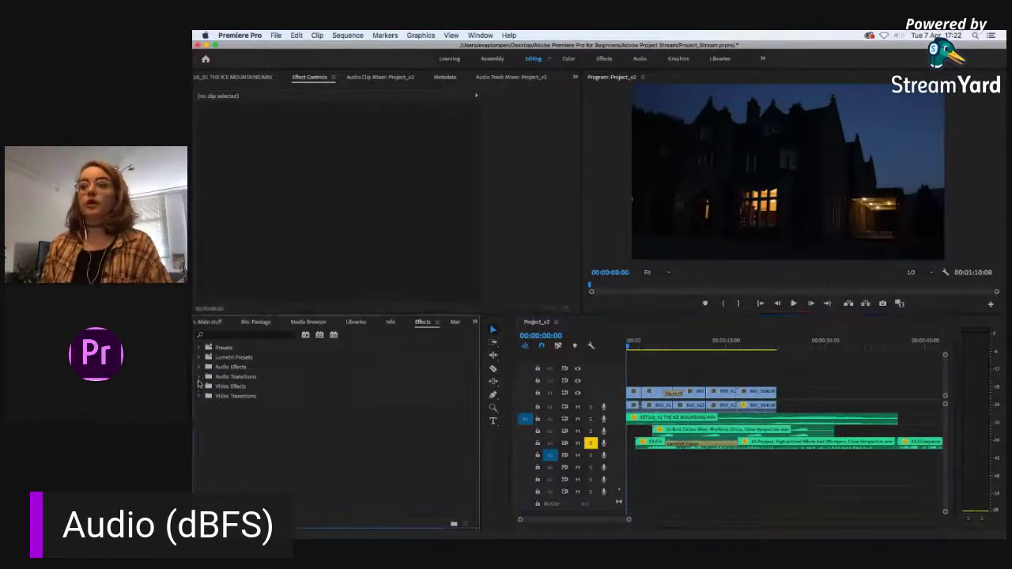
left_click(198, 366)
left_click(199, 367)
left_click(199, 386)
scroll(473, 437, "down", 2)
scroll(473, 438, "down", 3)
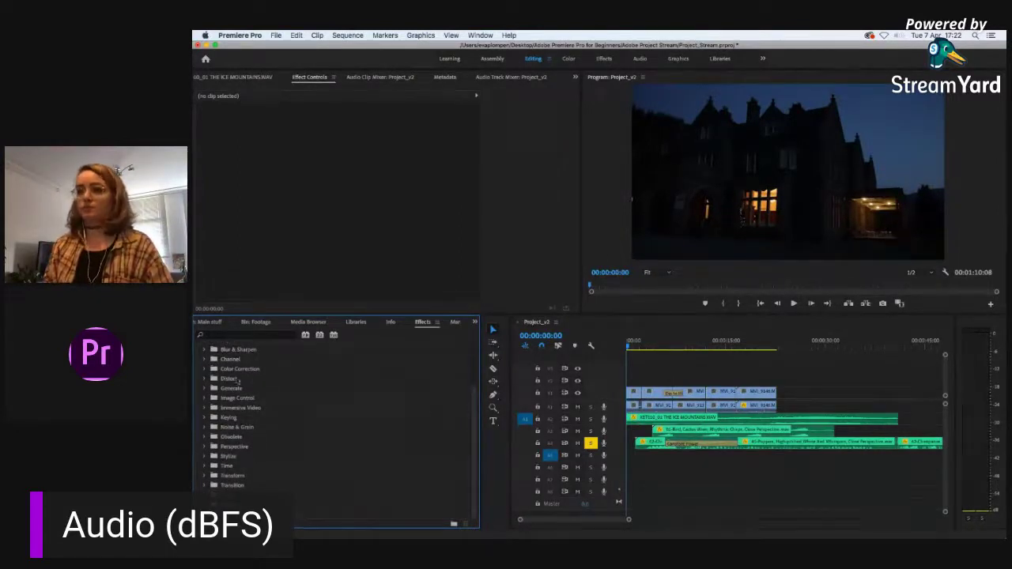
scroll(229, 395, "up", 2)
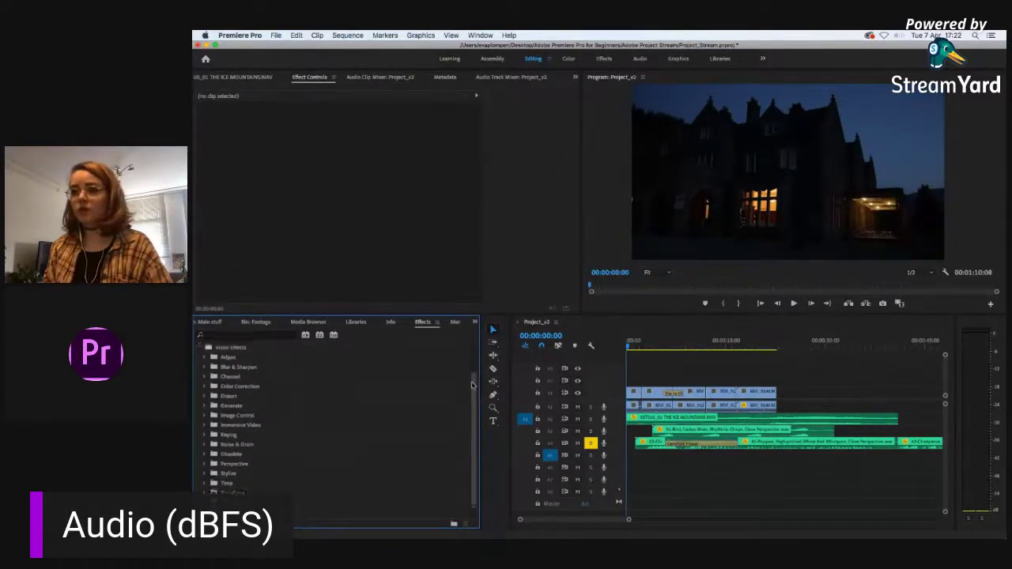
Step: Expand the Distort category in Video Effects and select the Twirl effect
scroll(471, 428, "down", 1)
scroll(472, 429, "down", 1)
left_click(205, 385)
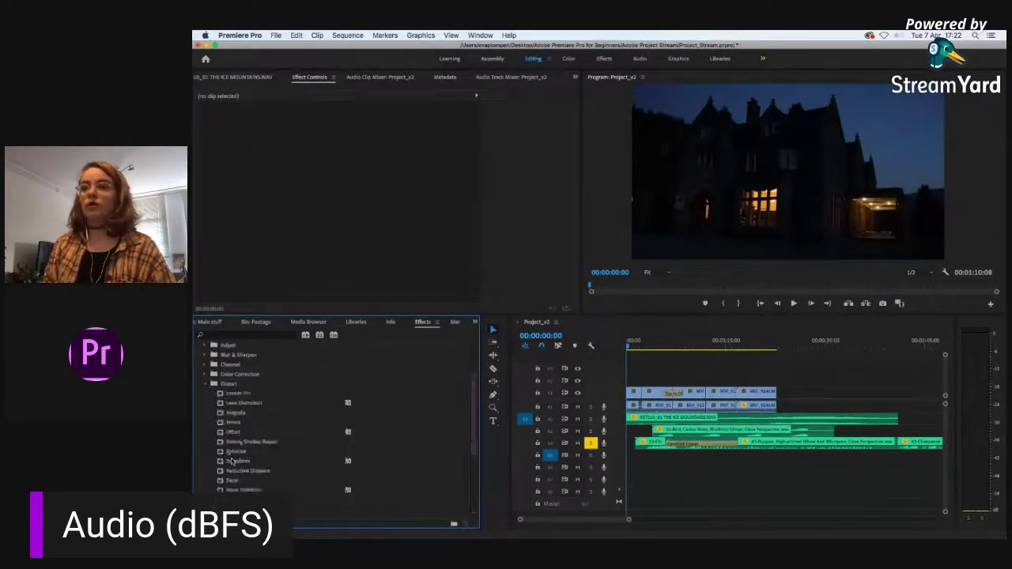
left_click(231, 481)
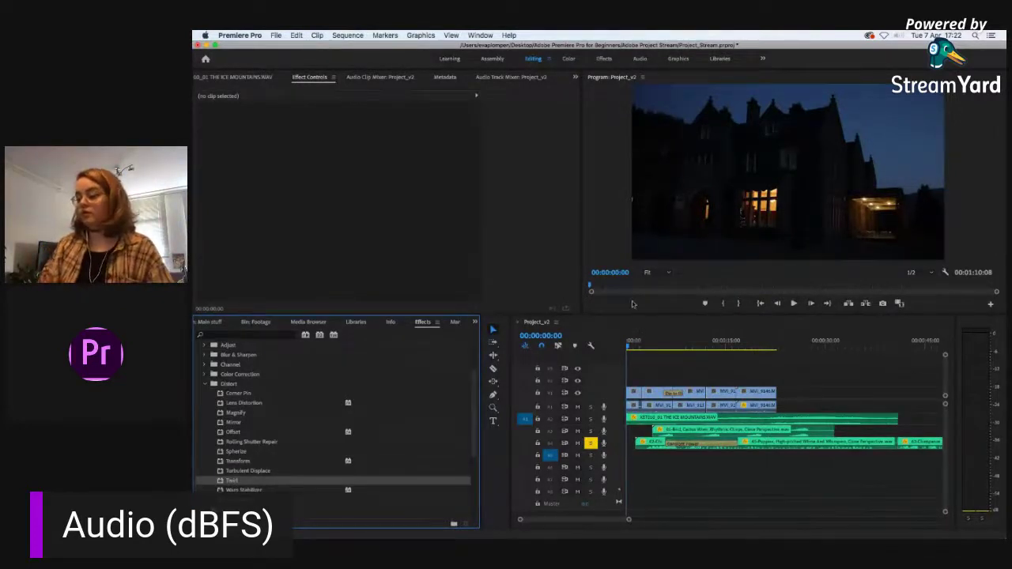
Step: Return the playhead to the sequence start and target Video 1 and the first two audio tracks instead of the lower audio track
key("=")
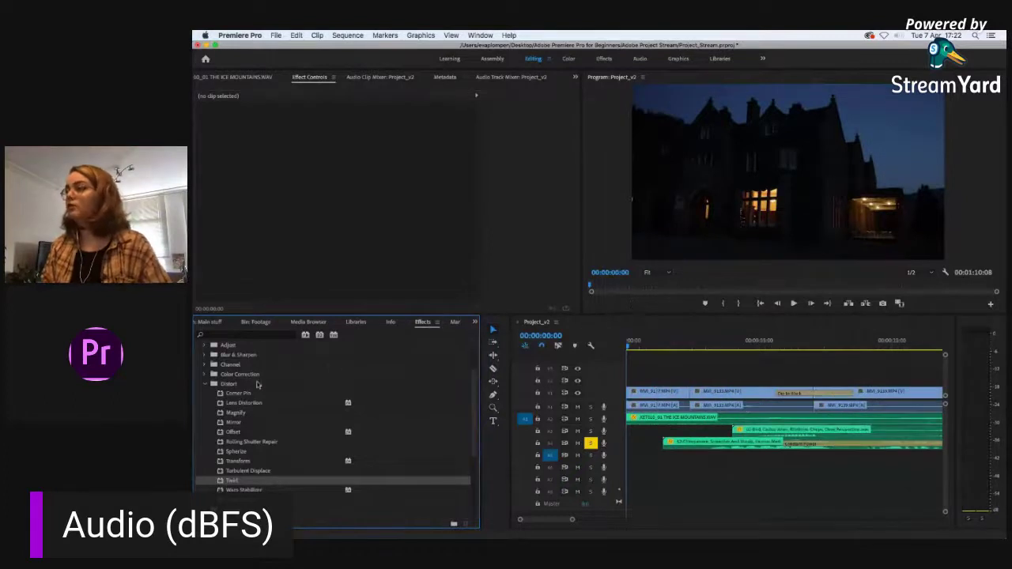
left_click(645, 345)
mouse_move(644, 346)
left_mouse_down()
mouse_move(677, 346)
mouse_move(647, 355)
left_mouse_up()
key("Home")
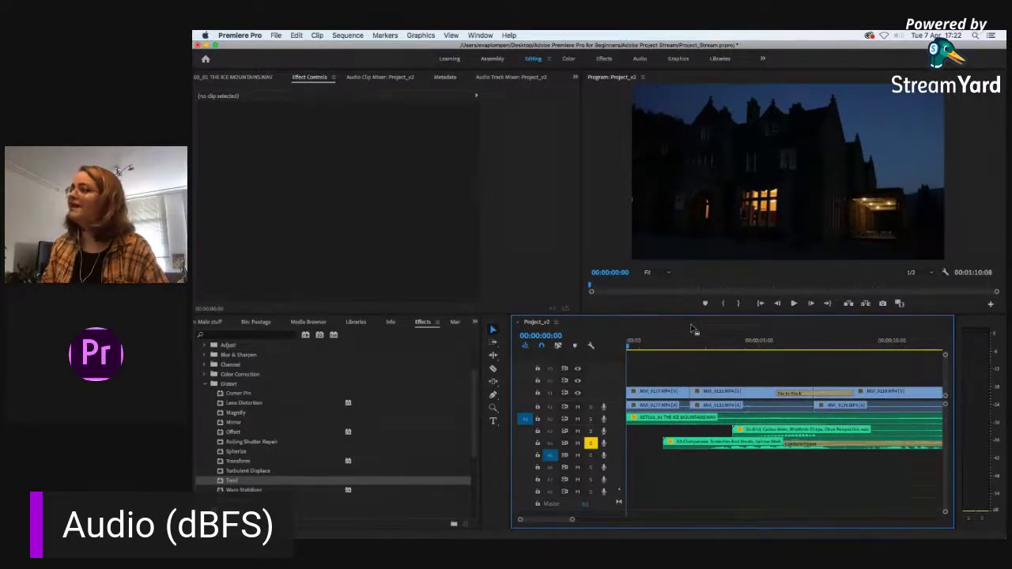
left_click(551, 456)
left_click(551, 394)
left_click(552, 408)
left_click(551, 419)
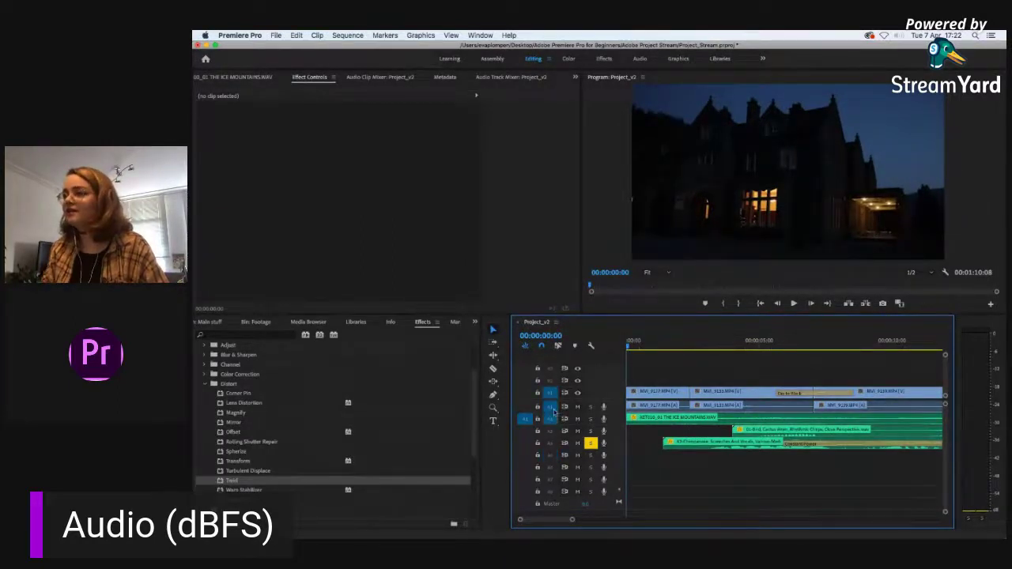
Step: Jump through the edit points and place the playhead at 00:00:18:23 within the last video clip
key("Down")
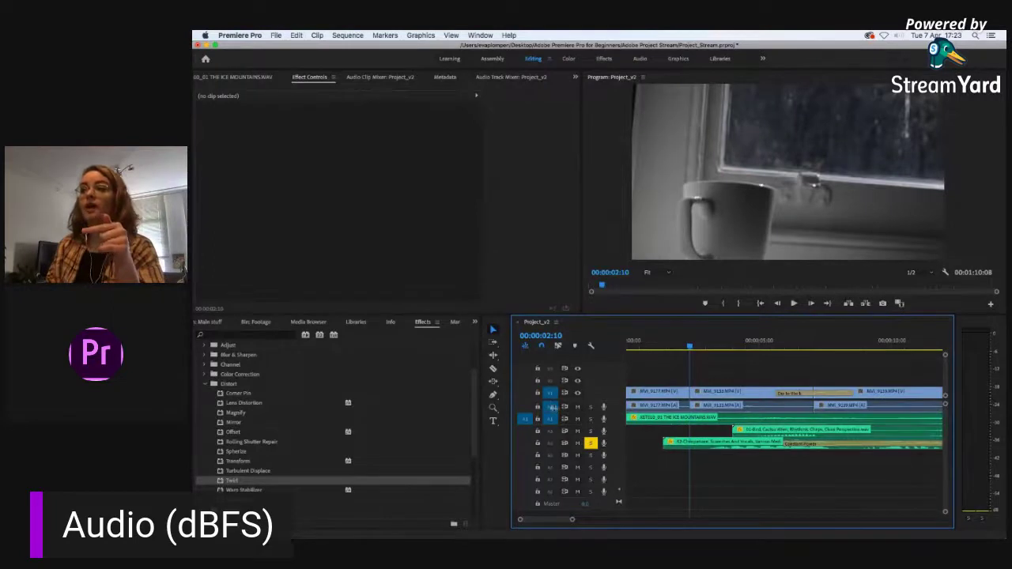
key("Down")
key("Down")
key("Down")
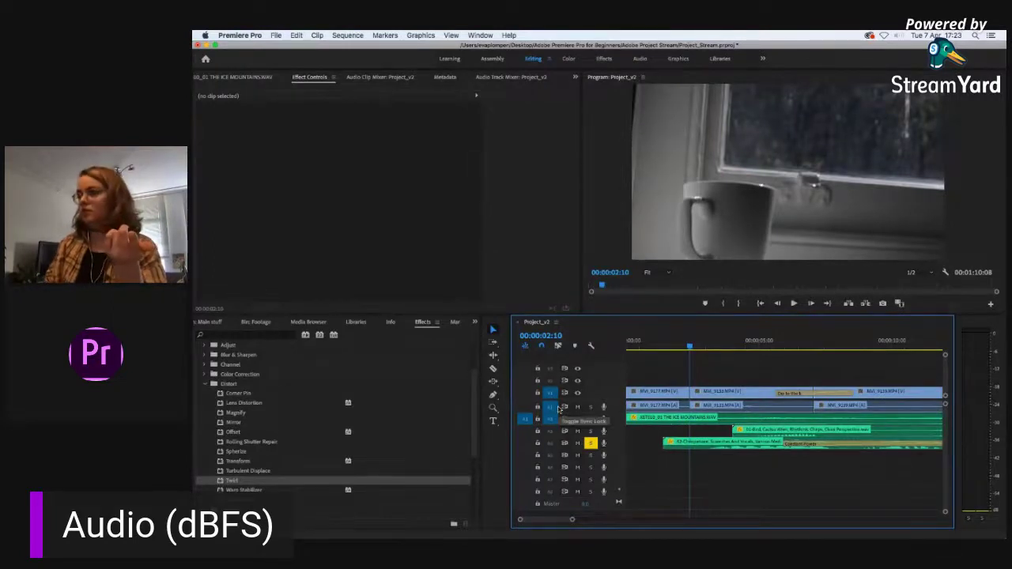
key("Down")
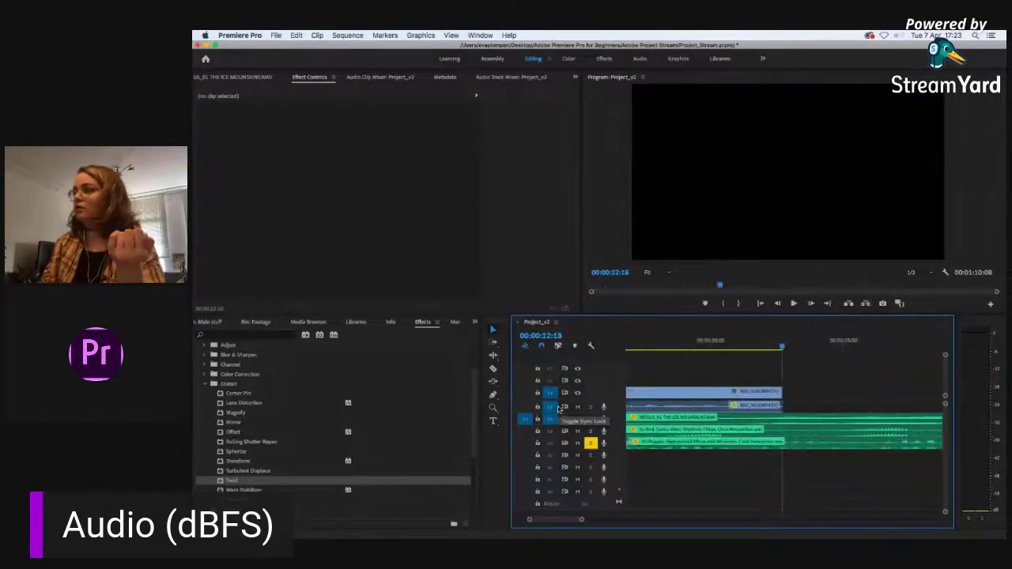
left_click(666, 348)
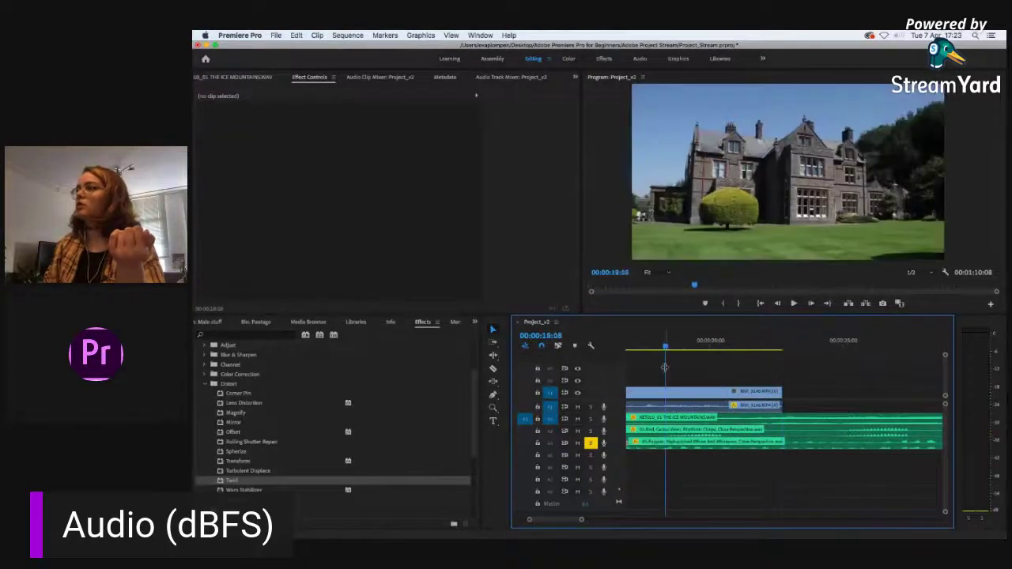
key("Down")
left_click(680, 343)
scroll(686, 327, "up", 3)
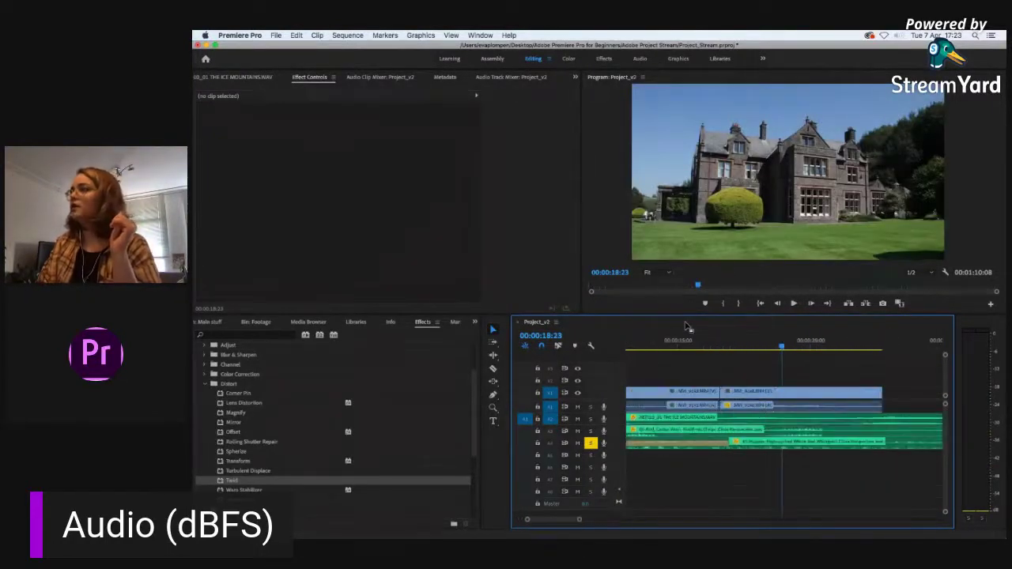
Step: Apply the Twirl effect to the last video clip, MVI_9146.MP4
left_click(233, 480)
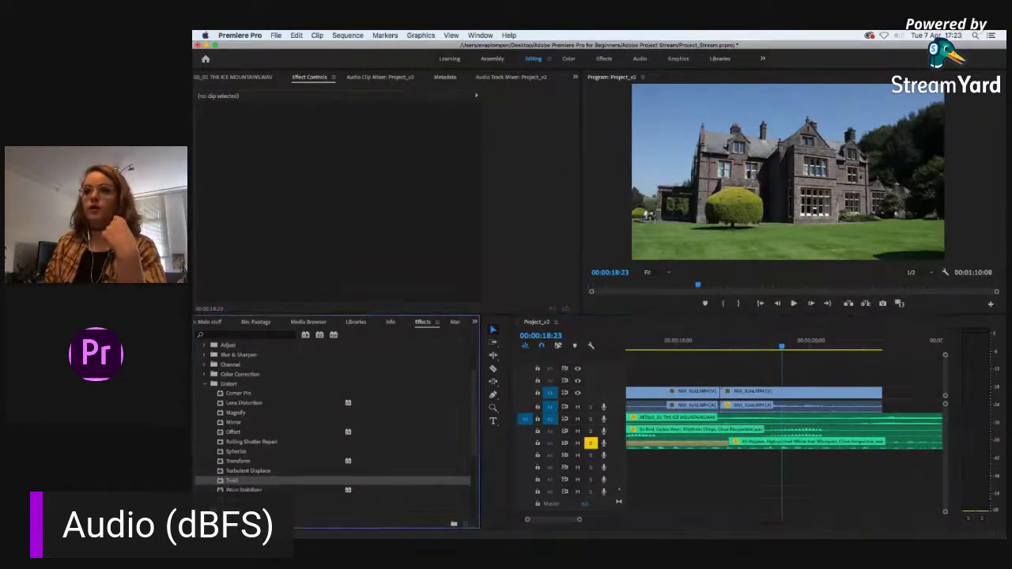
left_click_drag(224, 483, 755, 395)
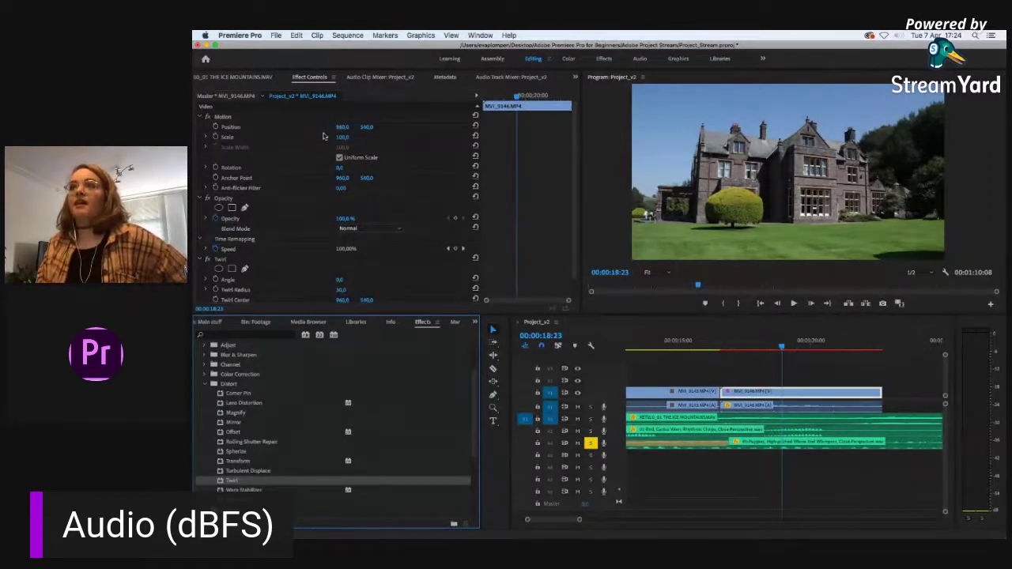
Step: Try changing the clip's horizontal and vertical Position values, and move the playhead to 00:00:18:08
left_click_drag(341, 126, 376, 161)
left_click_drag(366, 126, 346, 225)
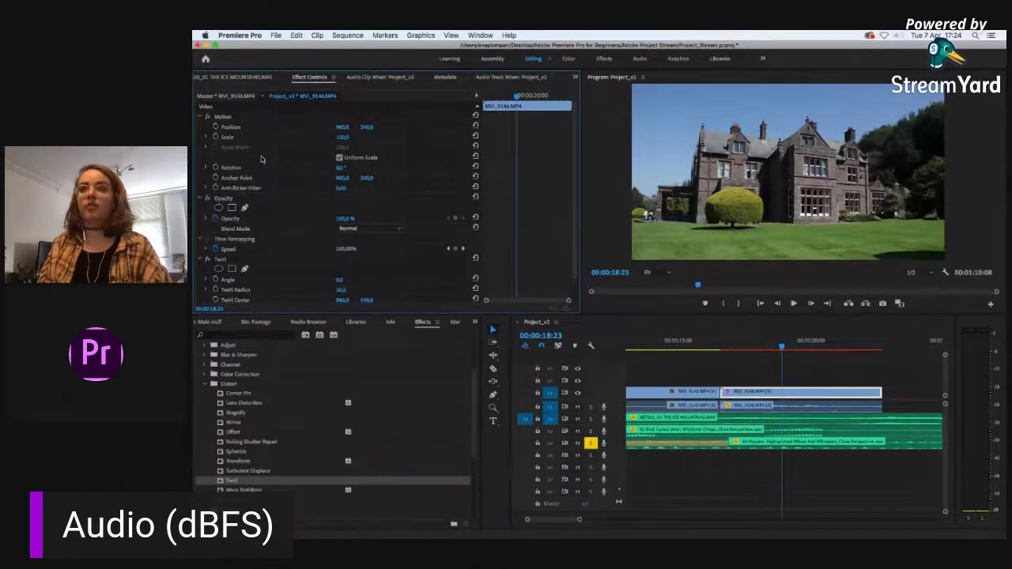
left_click(503, 99)
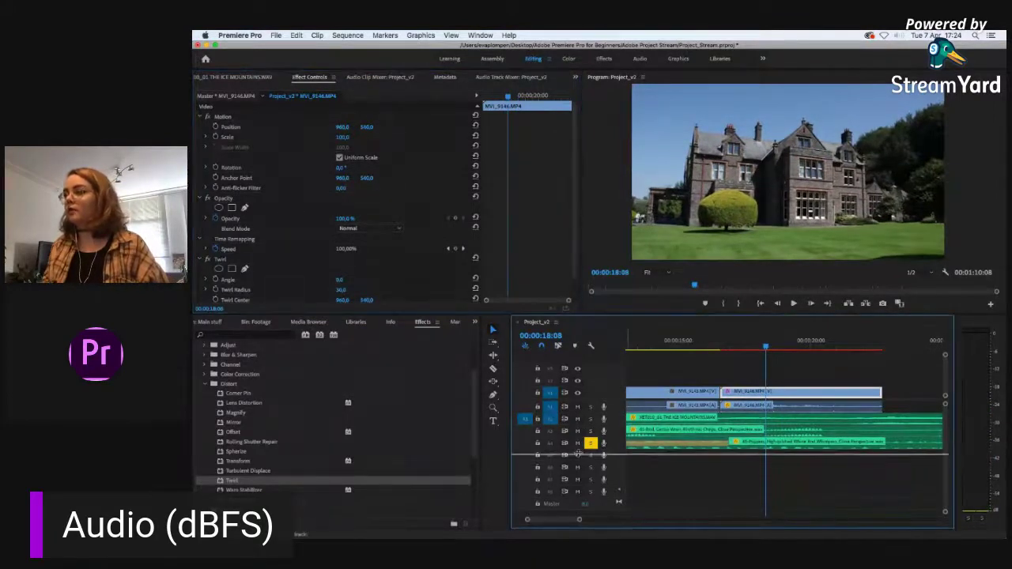
Step: Expand the Audio 1 track to show its waveforms, try moving the last clip's volume line, and collapse the track
double_click(579, 418)
key("super+z")
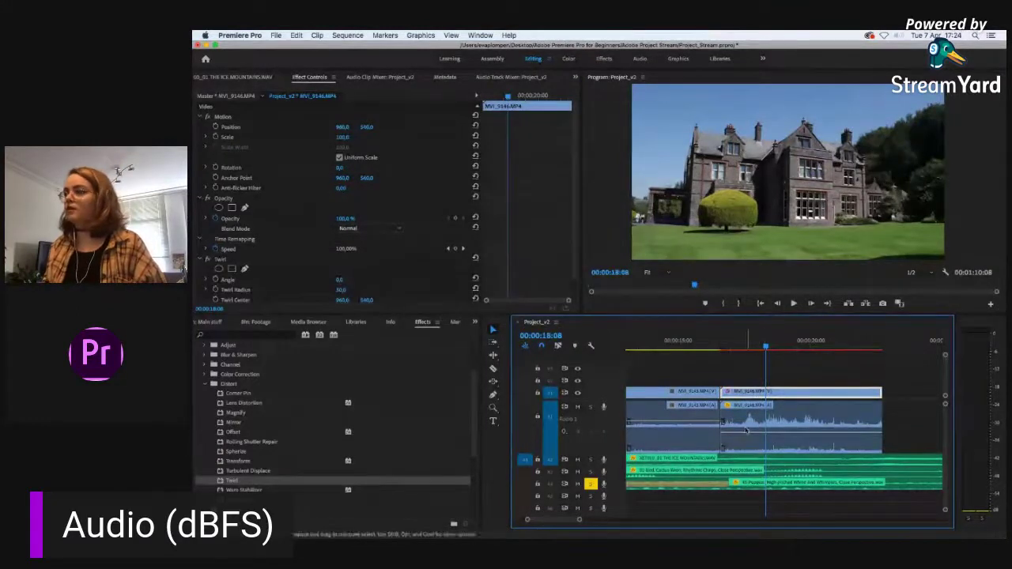
left_click(747, 421)
mouse_move(747, 418)
left_mouse_down()
mouse_move(747, 455)
mouse_move(747, 429)
left_mouse_up()
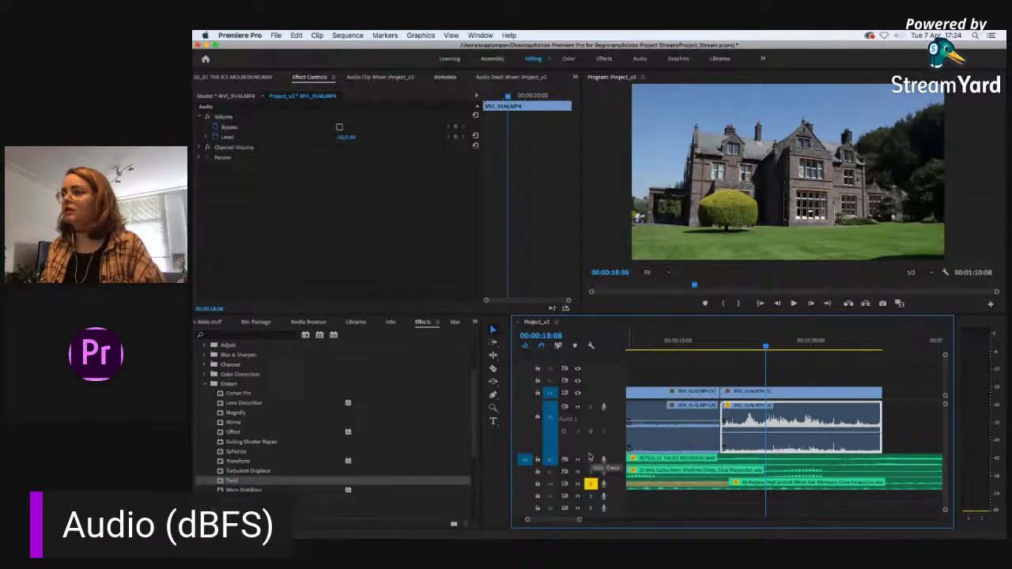
left_click_drag(577, 451, 585, 414)
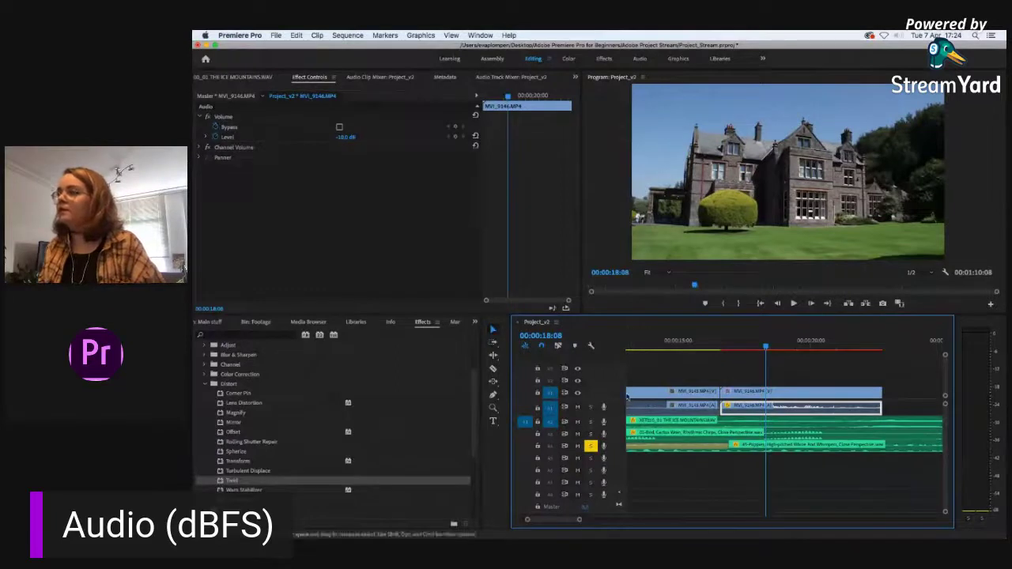
Step: Enlarge the Video 1 track, select the MVI_9146.MP4 video clip and try moving its opacity line
left_click_drag(586, 388, 590, 358)
scroll(581, 416, "up", 2)
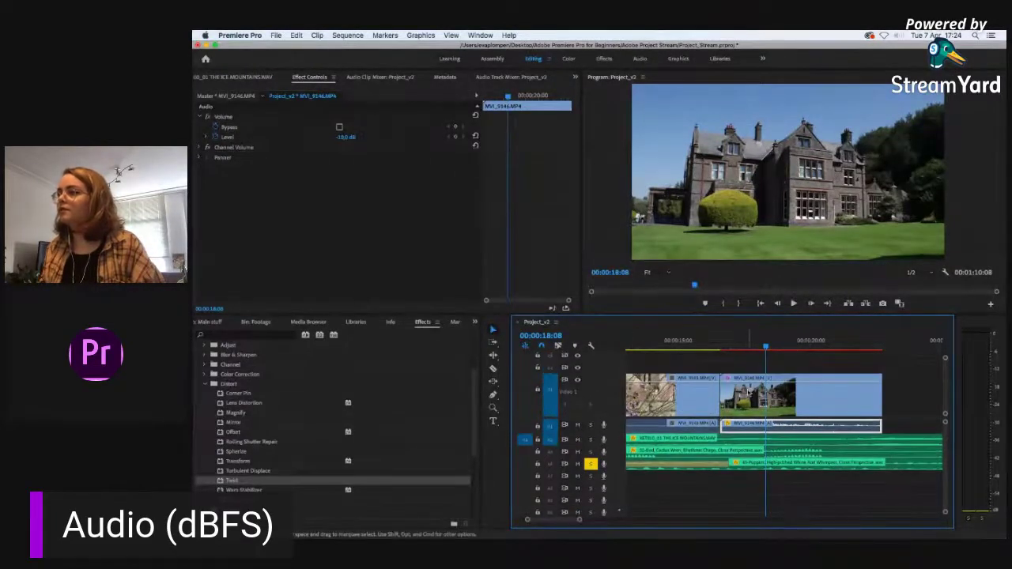
left_click(744, 395)
left_click_drag(743, 401, 743, 382)
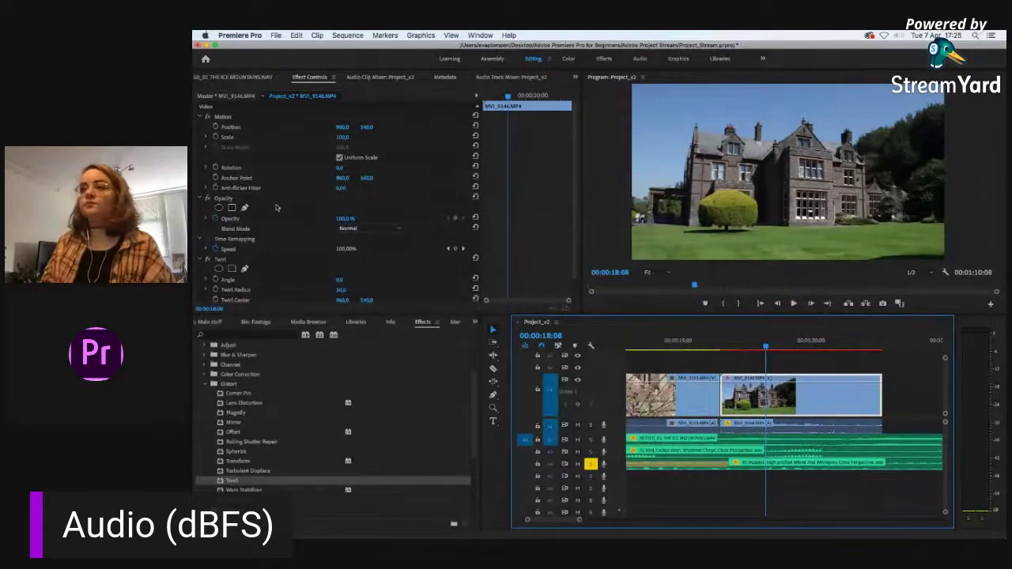
Step: Step back to 00:00:18:04 and enable Rotation animation with a first keyframe on the clip
key("Left")
key("Left")
key("Left")
key("Left")
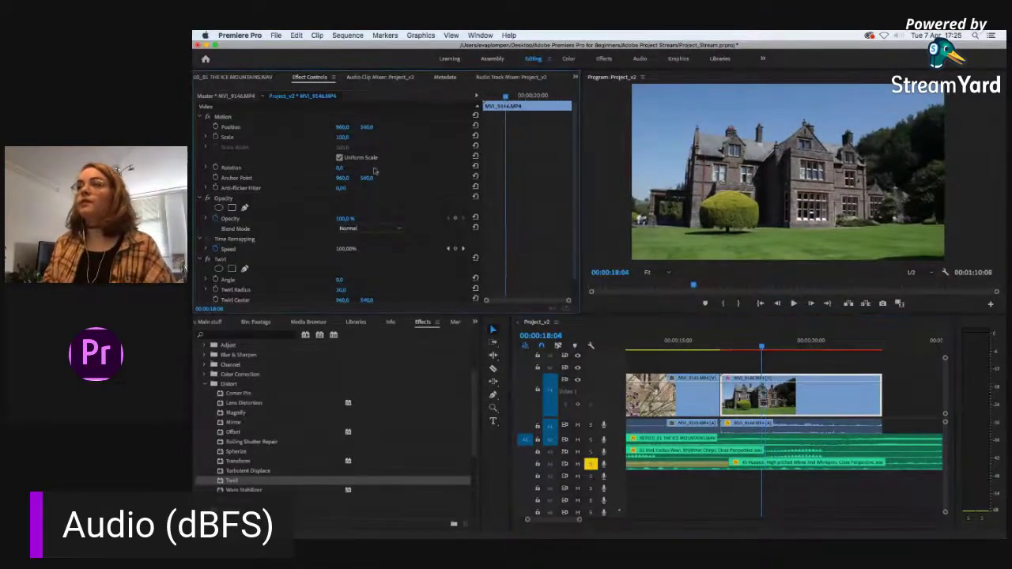
left_click(216, 166)
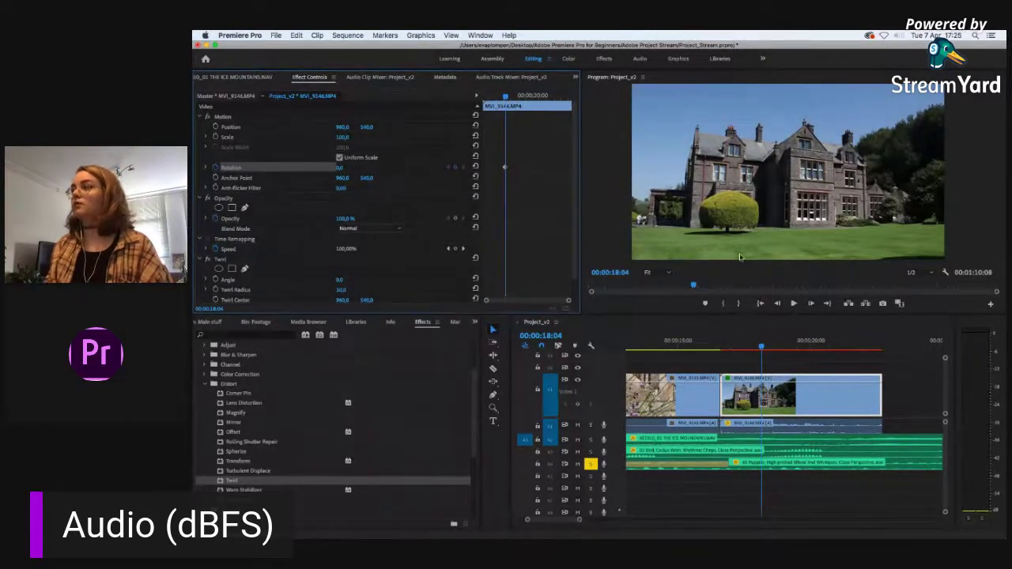
Step: Add a second Rotation keyframe at 00:00:21:10 and set its value to 360°
left_click(552, 96)
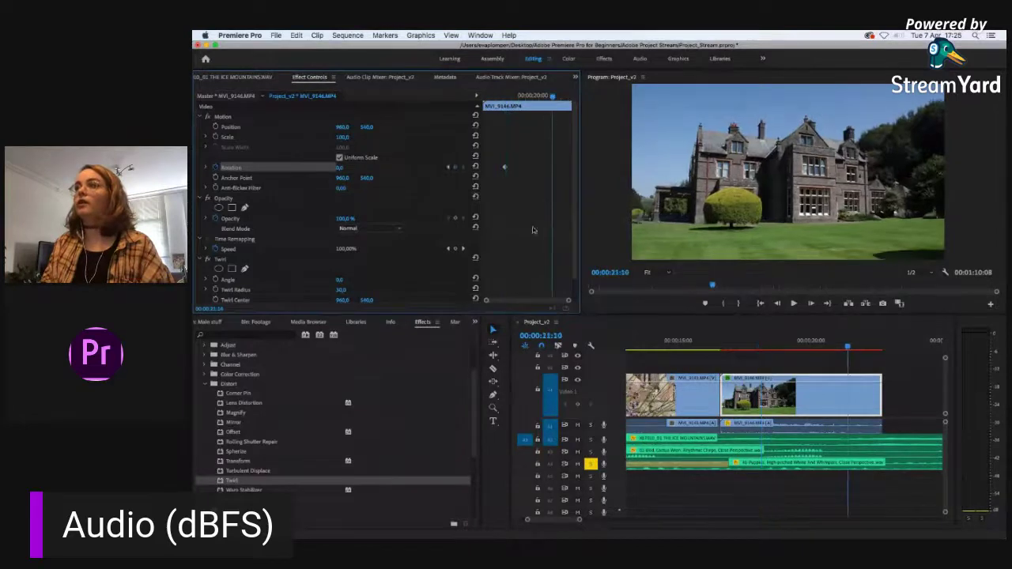
left_click(455, 167)
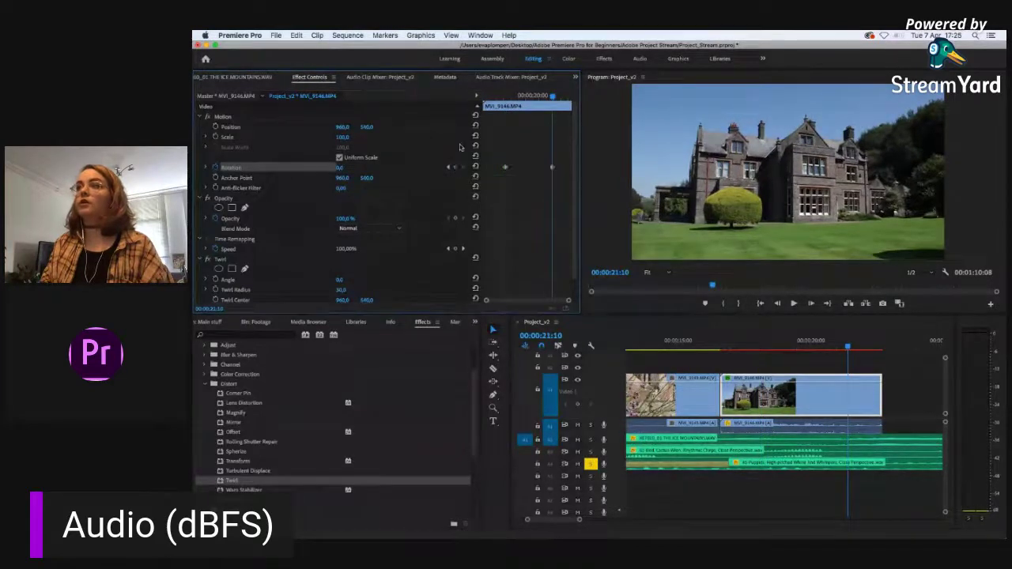
left_click_drag(338, 169, 471, 193)
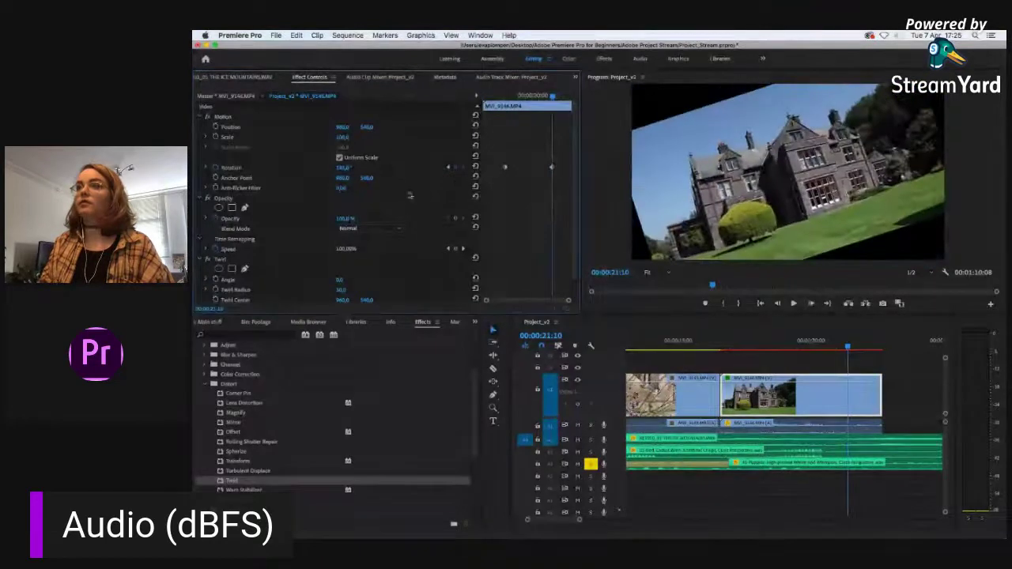
left_click(346, 167)
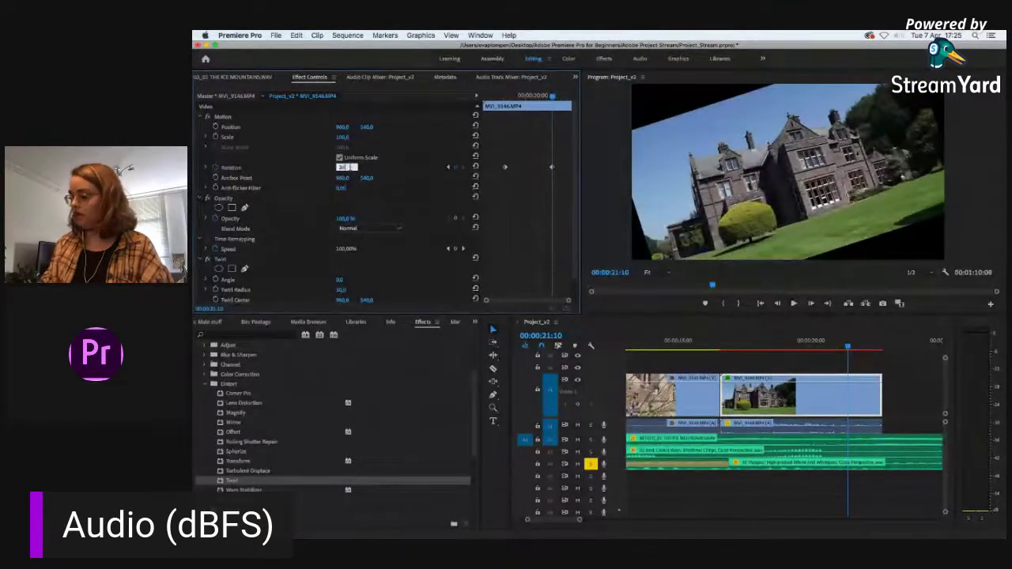
type("360")
key("Return")
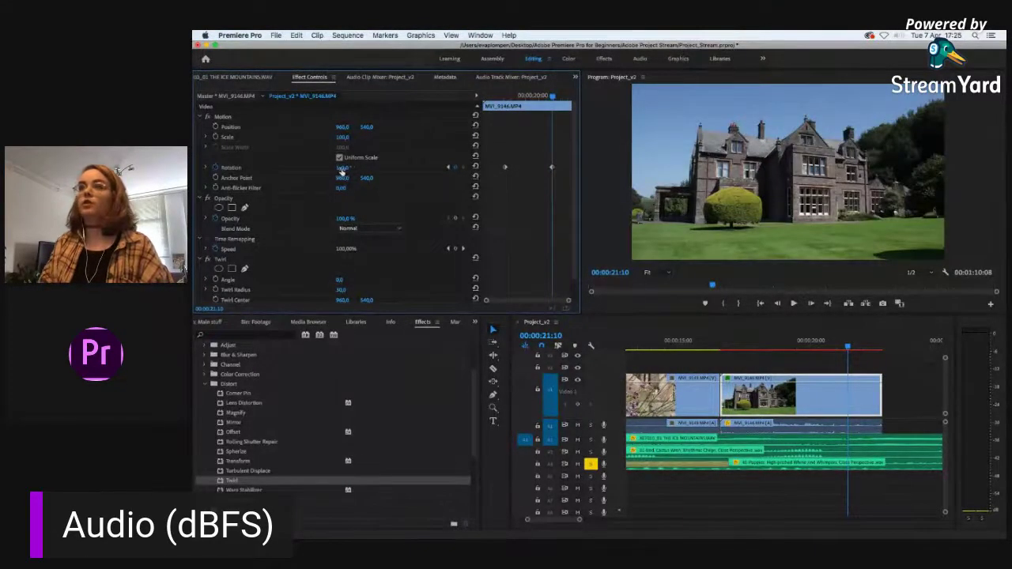
Step: Play back the rotation animation from near the clip's start, and turn it off, deleting the Rotation keyframes
left_click(495, 96)
key("space")
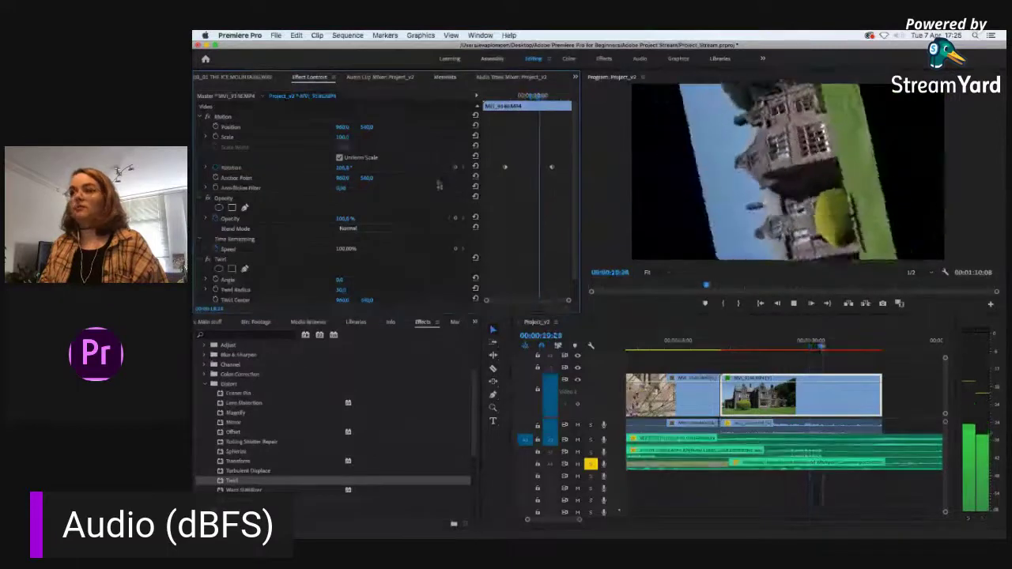
key("space")
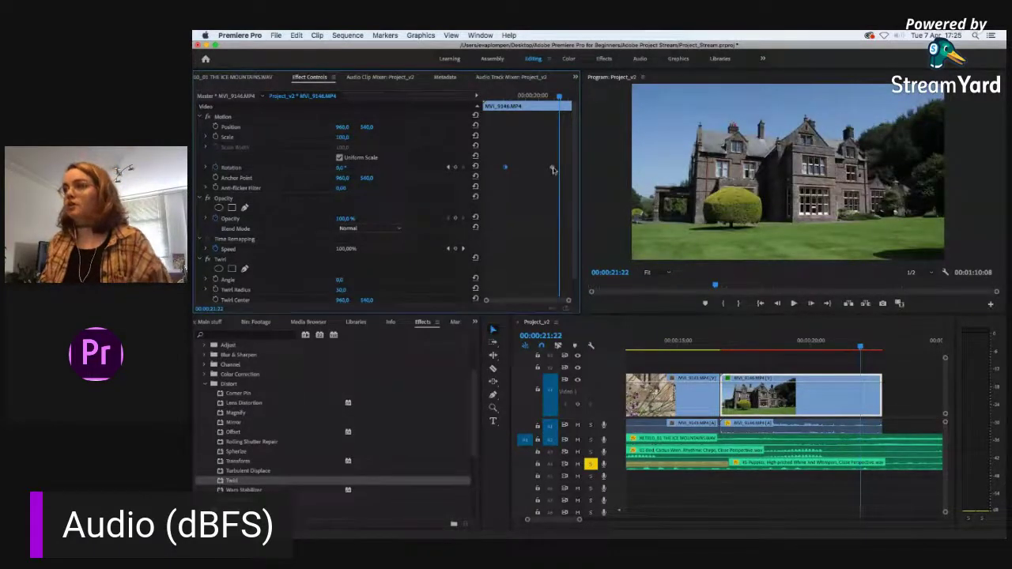
left_click(215, 168)
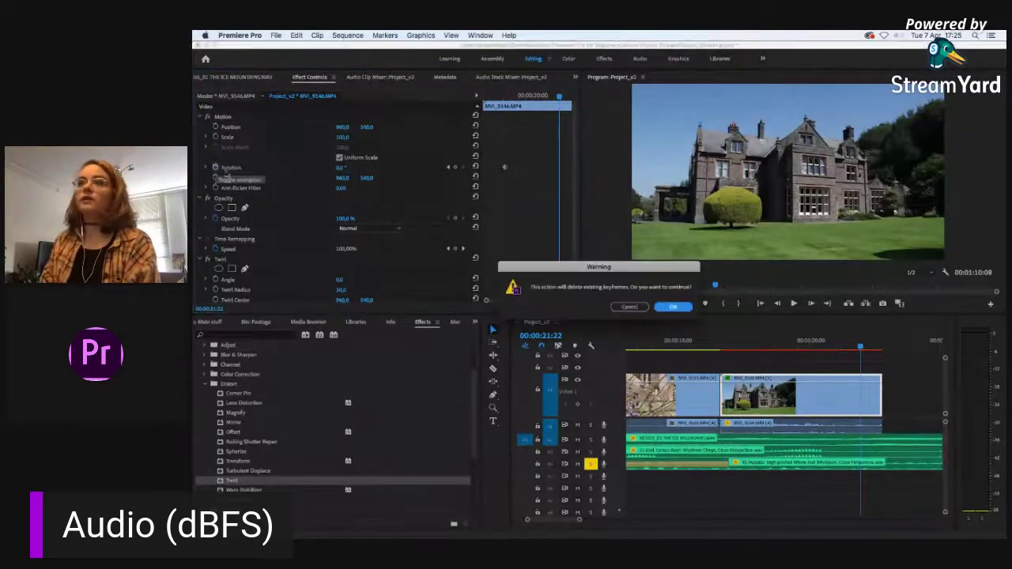
left_click(668, 307)
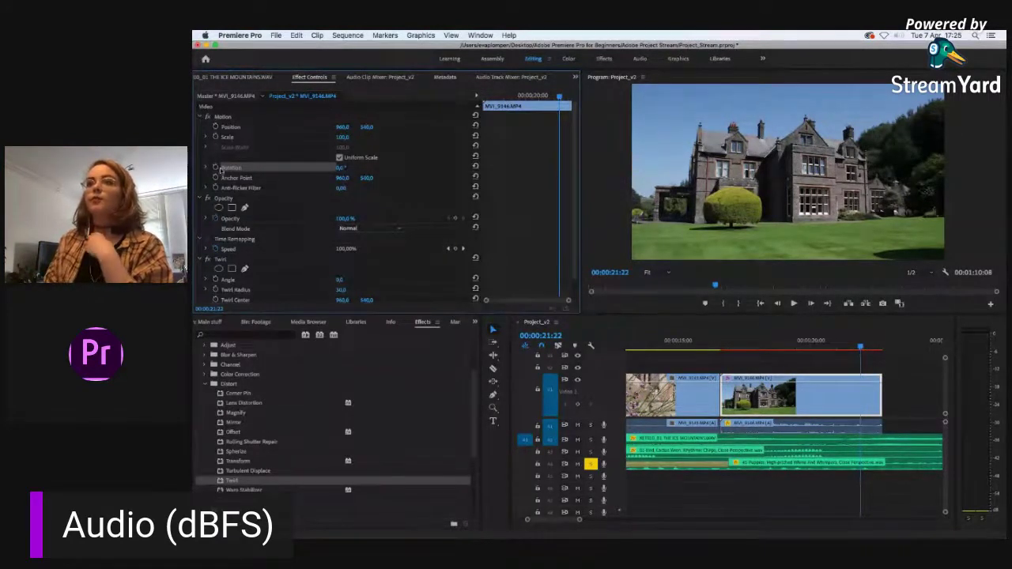
Step: Collapse the clip's Motion, Opacity and Time Remapping settings and set the Twirl Angle to about 218°
left_click(205, 116)
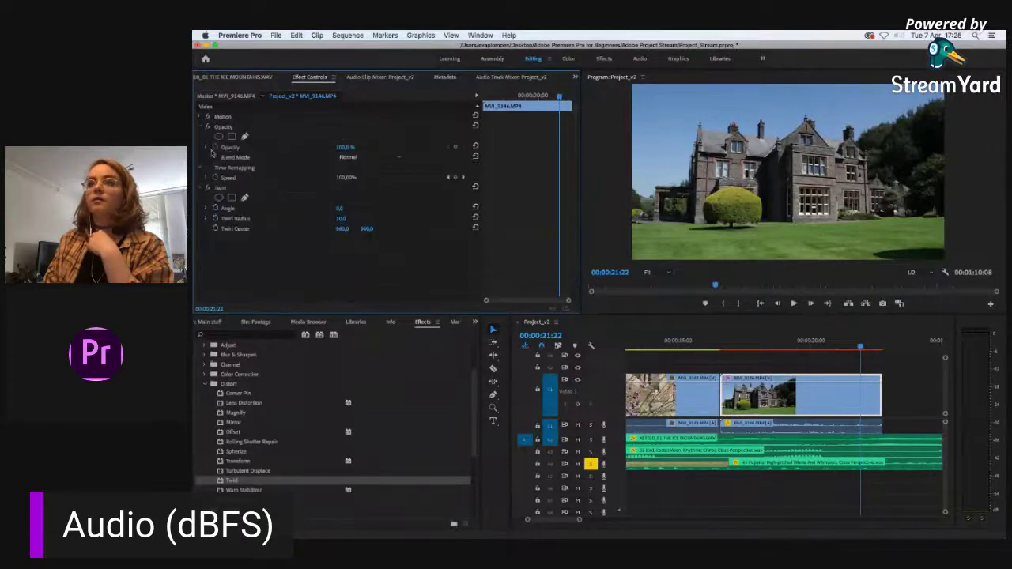
left_click(200, 126)
left_click(199, 137)
left_click(208, 147)
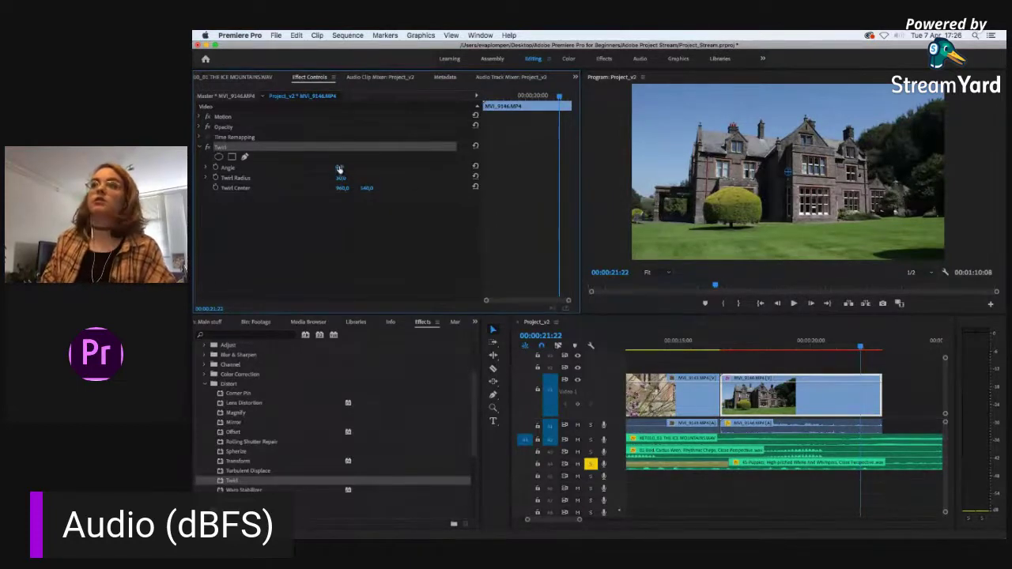
left_click_drag(350, 171, 469, 166)
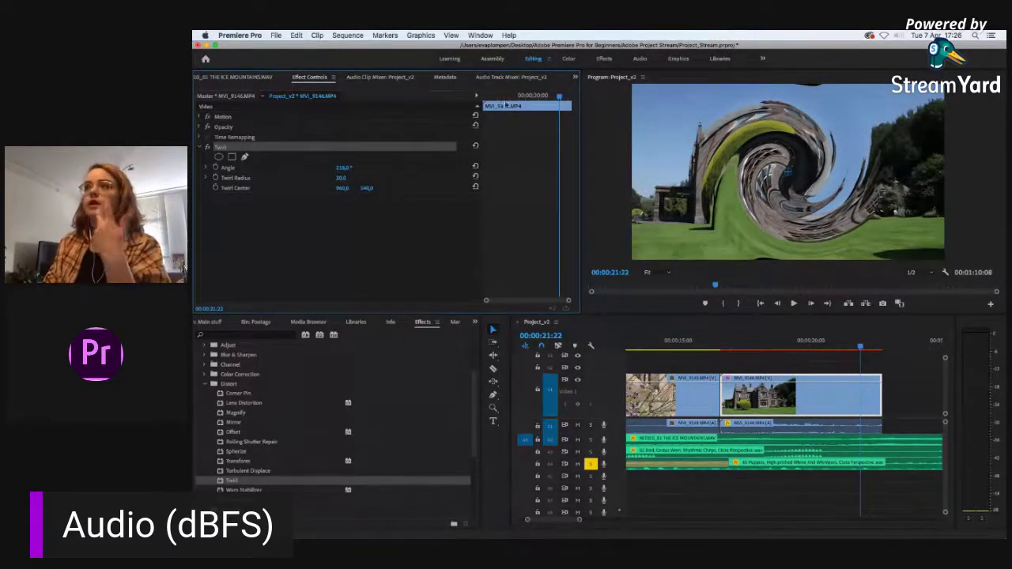
Step: Enable Twirl Angle animation with a keyframe at 00:00:19:16 and add a 0° keyframe at the clip's start
left_click(527, 96)
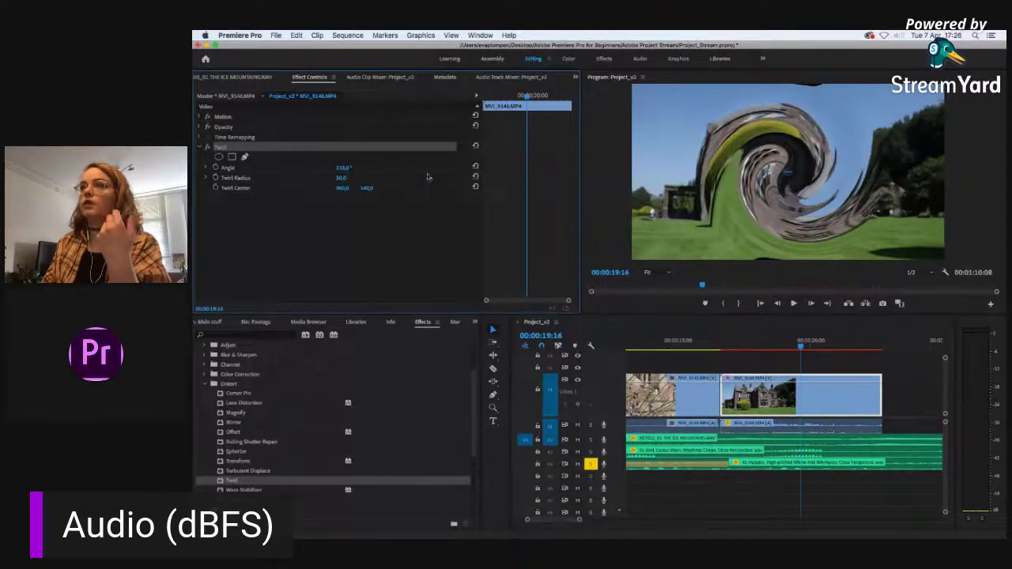
left_click(215, 168)
left_click_drag(514, 95, 484, 96)
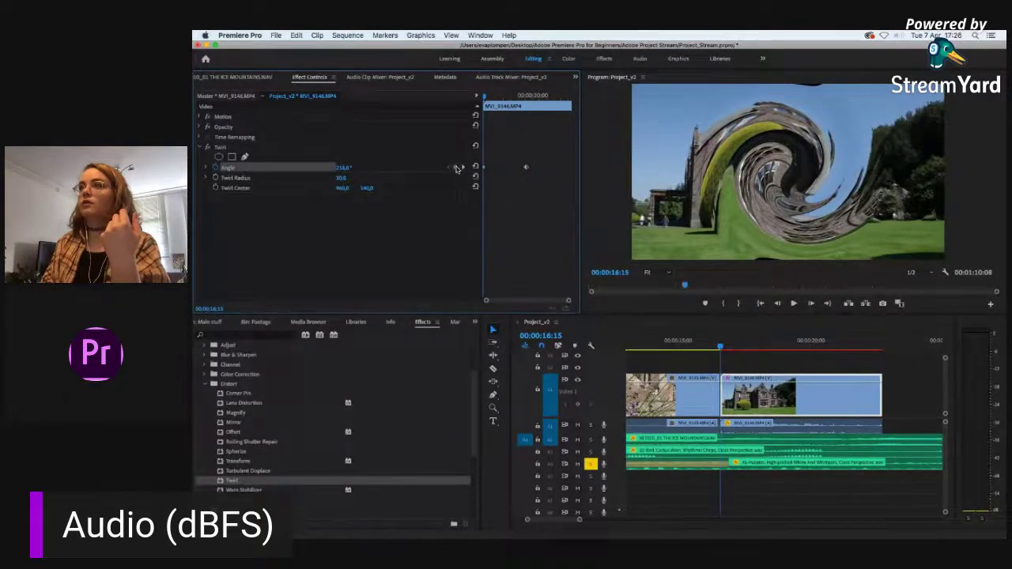
left_click(343, 168)
type("0")
key("Return")
Step: Add a 0° Twirl Angle keyframe at the clip's end and play back the twirl animation
key("End")
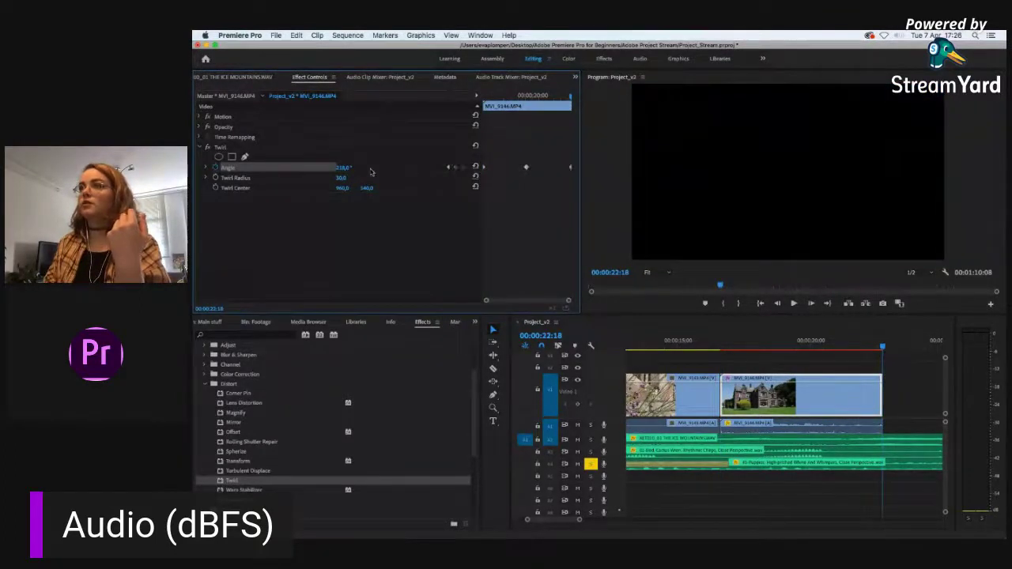
left_click(343, 168)
type("0")
key("Return")
key("Up")
key("space")
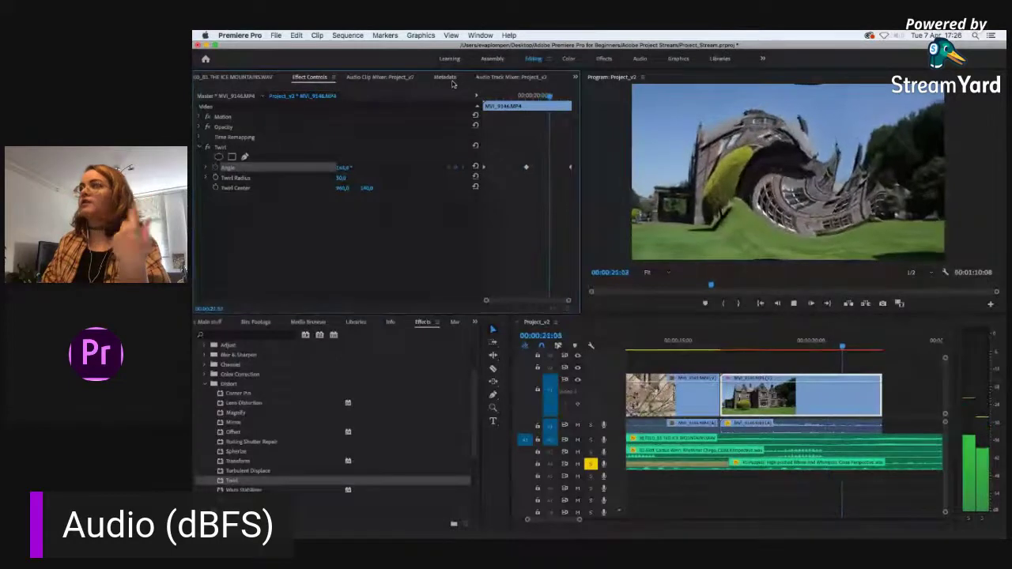
key("space")
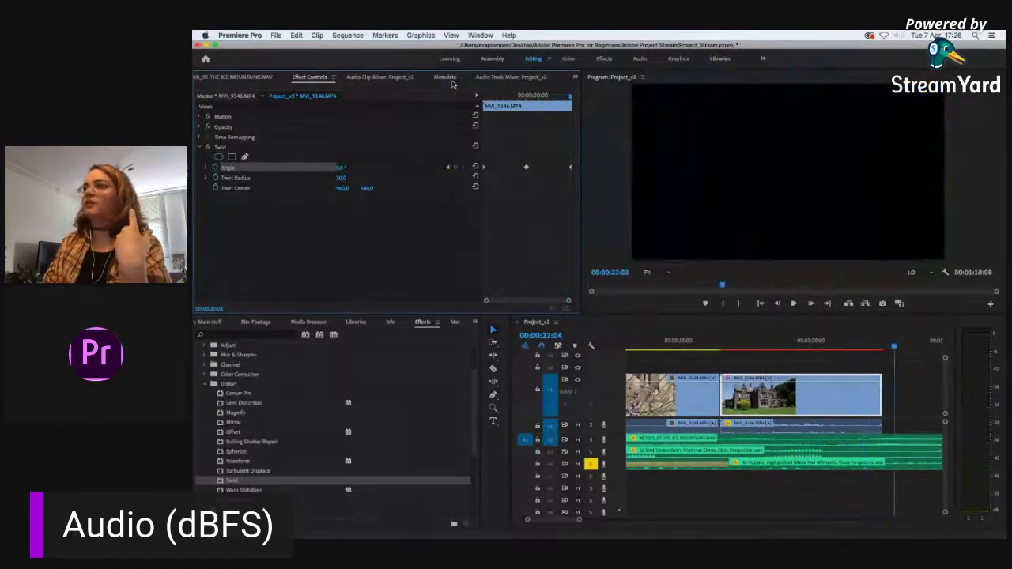
Step: Set the Twirl Radius to 28, shift the Twirl Center to the right of the image, and scrub through the result
left_click_drag(546, 93, 514, 95)
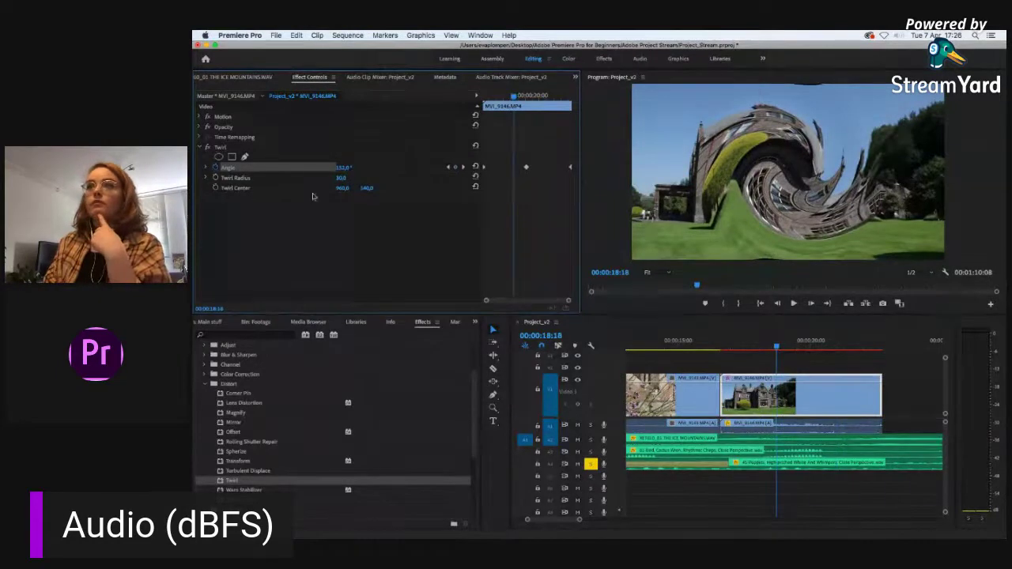
left_click(532, 95)
left_click_drag(336, 180, 500, 180)
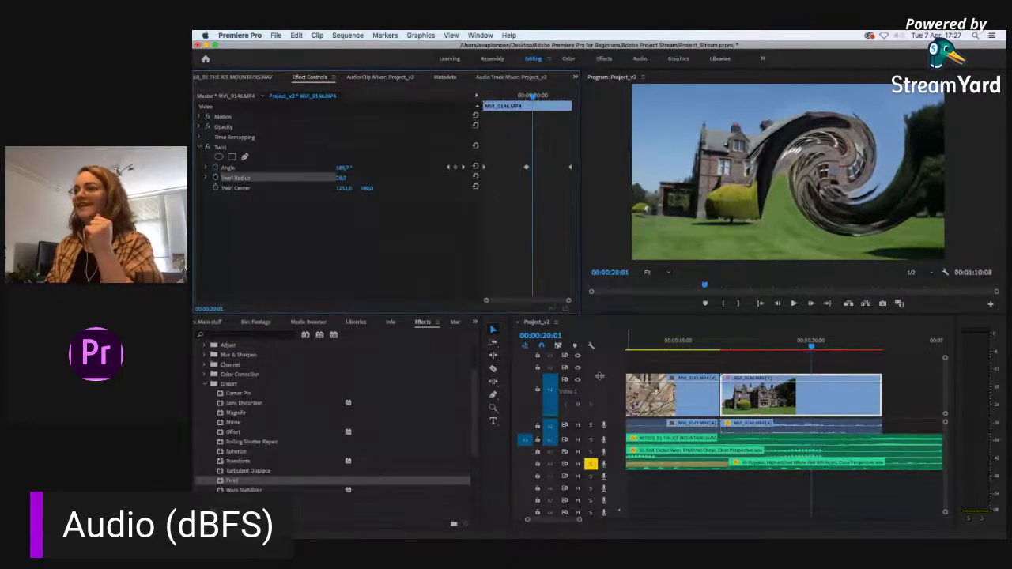
left_click_drag(737, 342, 863, 346)
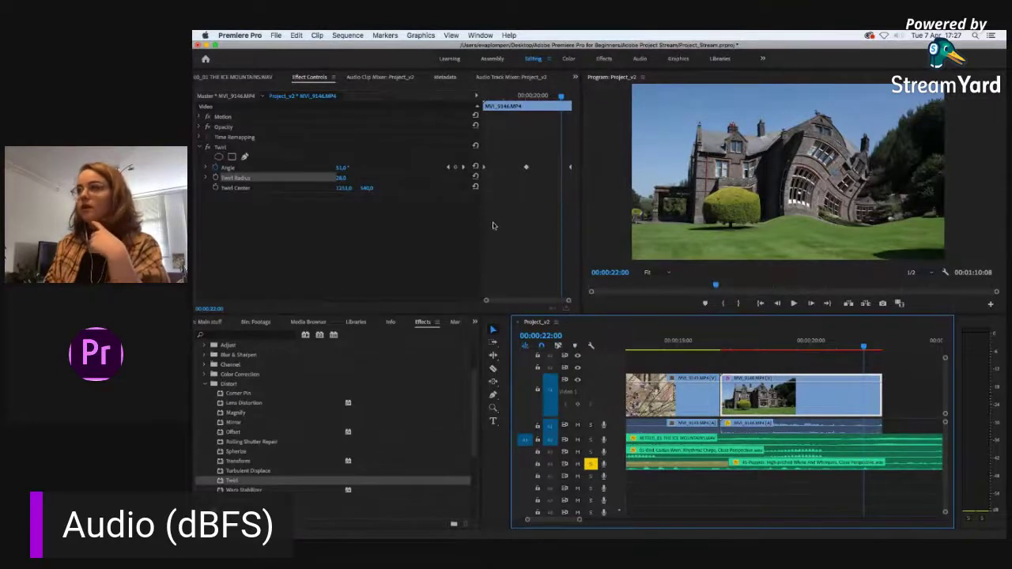
Step: Find Pitch Shifter among the Time and Pitch audio effects and apply it to the audio of the MVI_9146.MP4 clip
left_click(205, 384)
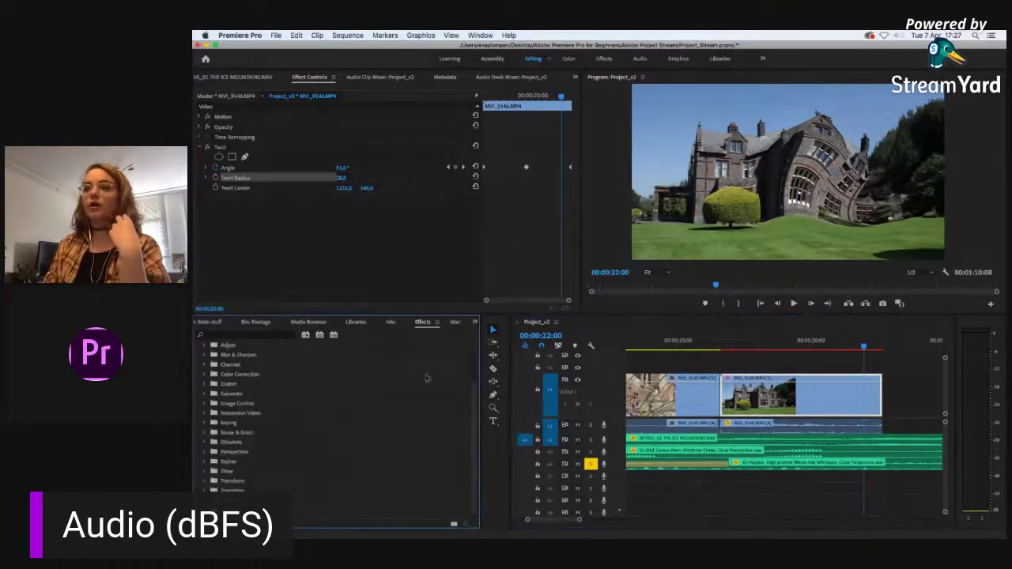
scroll(248, 380, "up", 2)
left_click(200, 385)
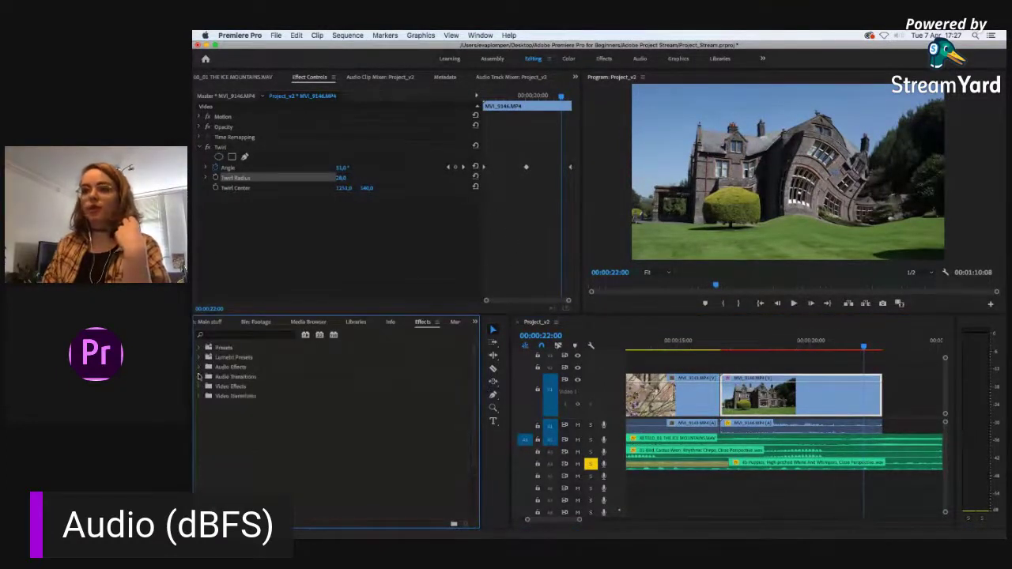
left_click(199, 367)
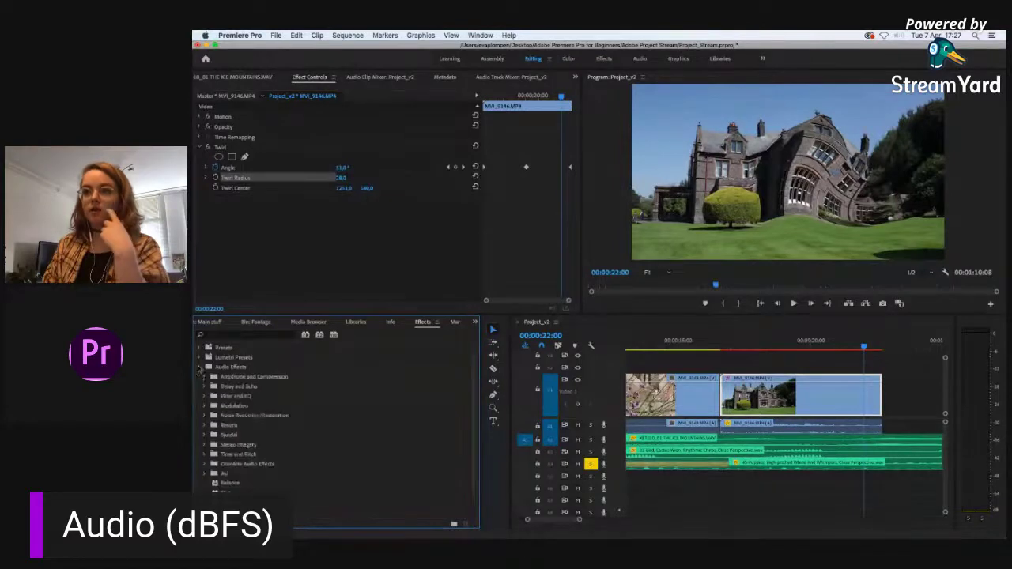
left_click(205, 434)
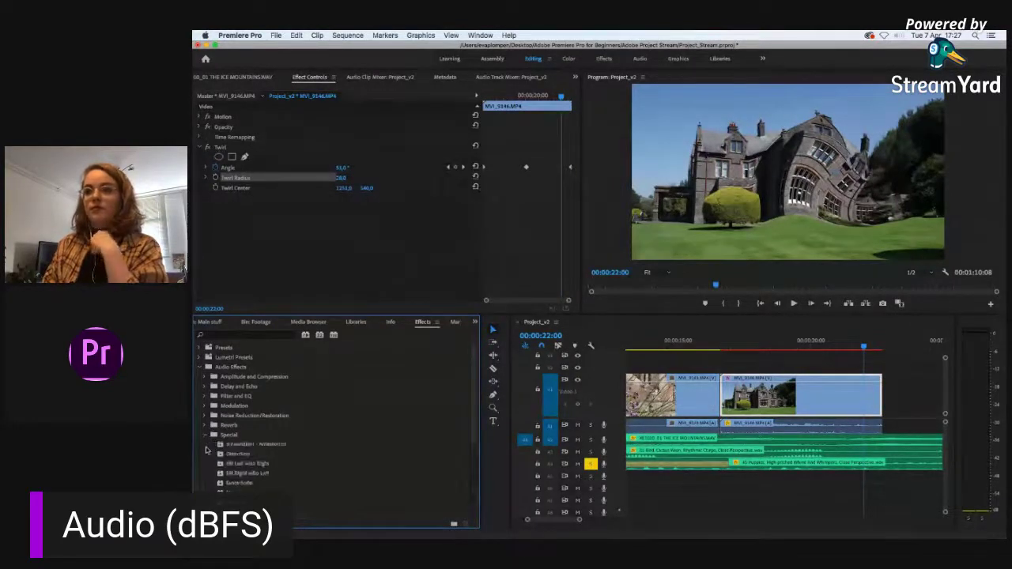
left_click(205, 436)
left_click(204, 454)
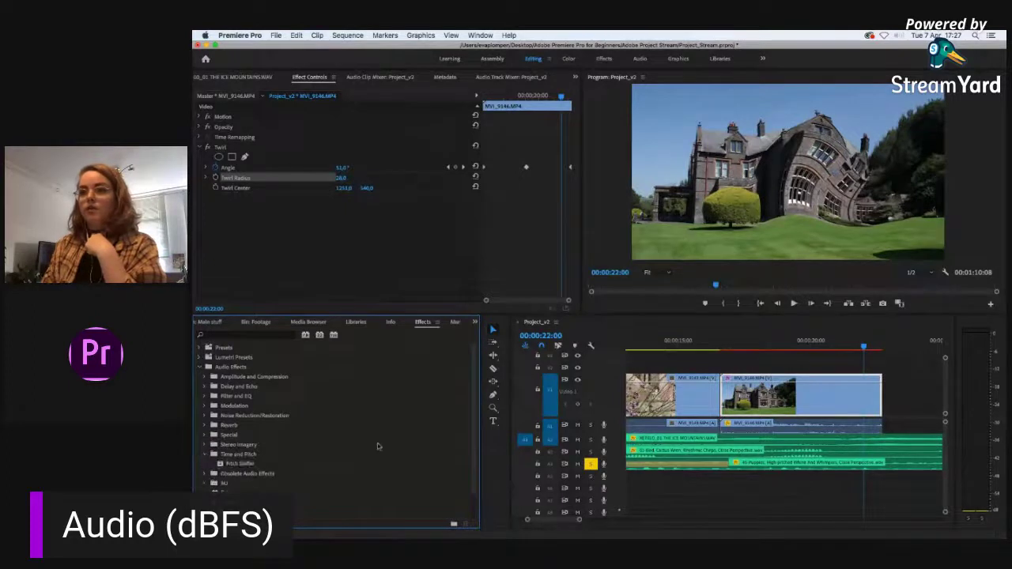
left_click(232, 464)
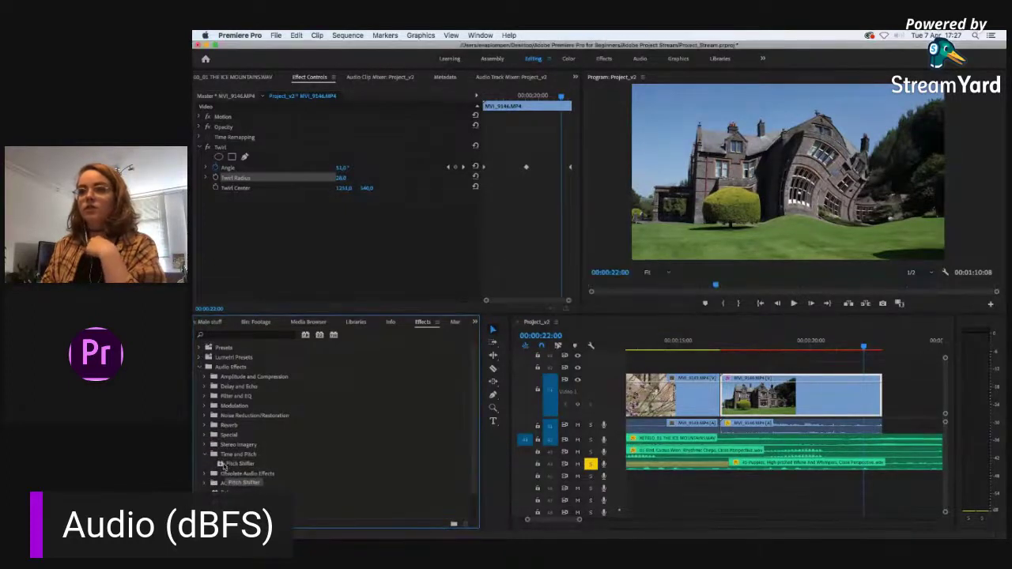
left_click_drag(393, 423, 735, 425)
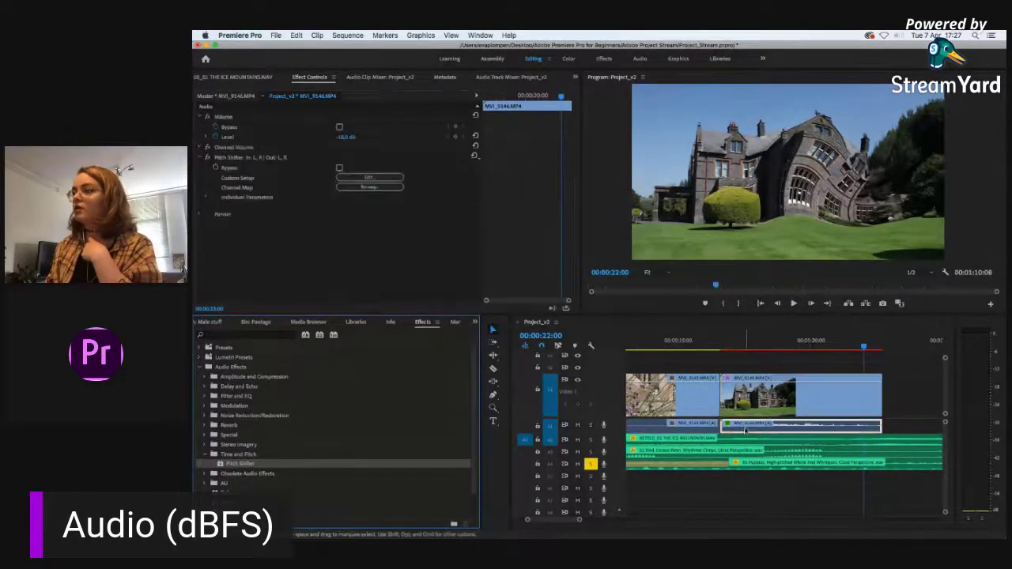
Step: Open the Pitch Shifter's custom setup on the clip's audio with the playhead at 00:00:16:24 and set Semi-tones to 7
left_click(729, 341)
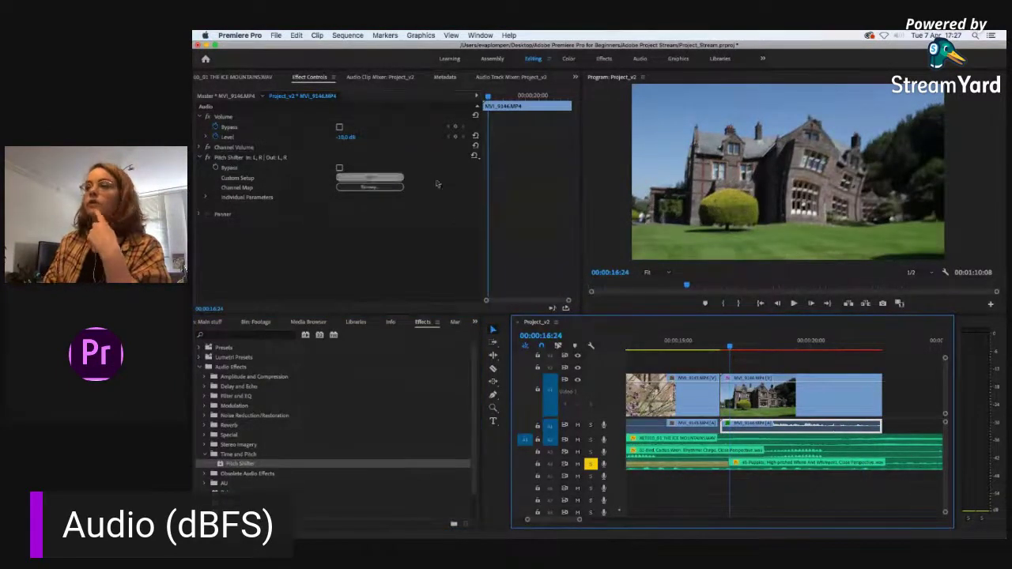
left_click(703, 357)
left_click(786, 403)
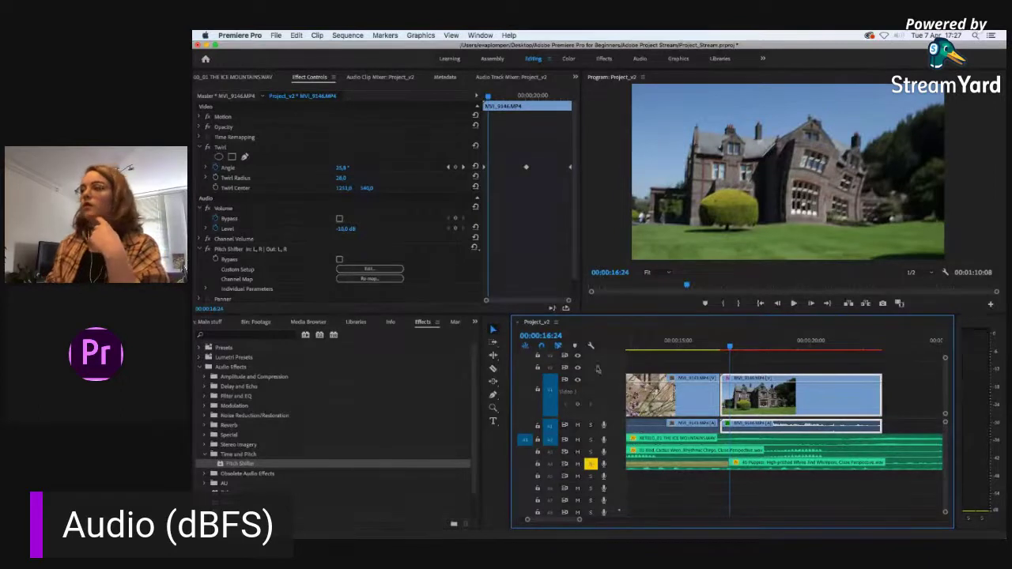
left_click(557, 346)
left_click(775, 367)
left_click(747, 427)
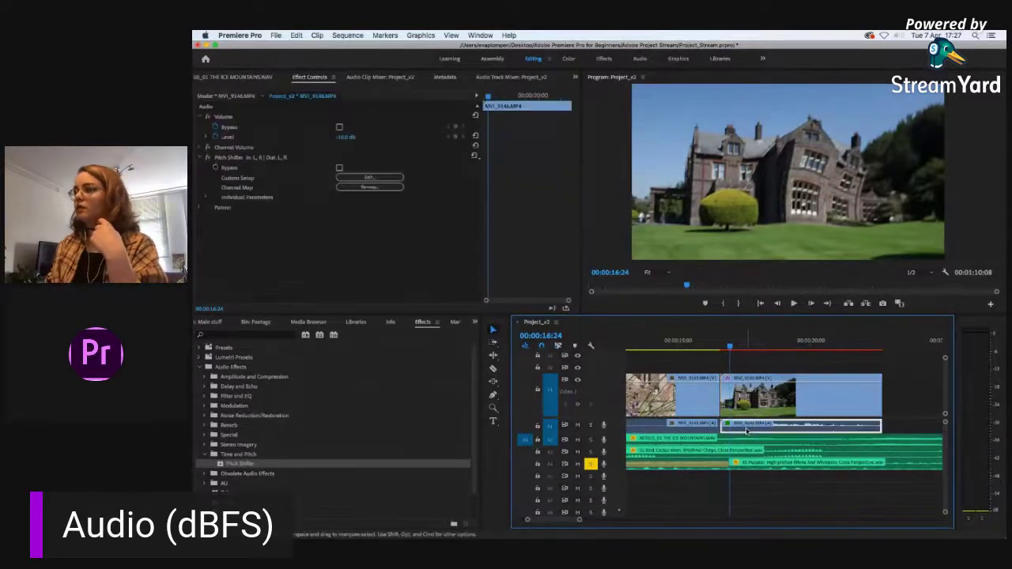
left_click(369, 176)
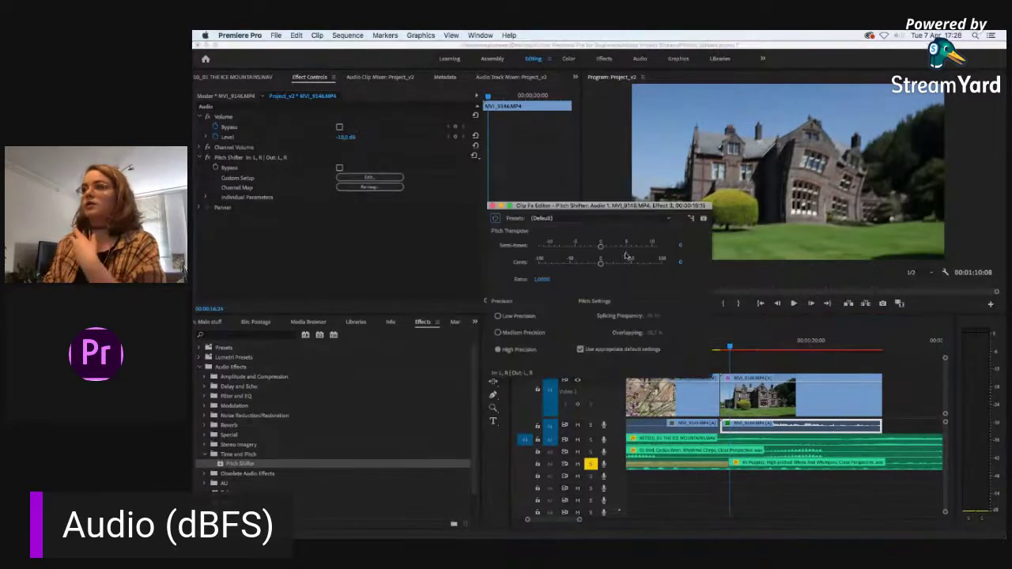
left_click_drag(599, 248, 634, 246)
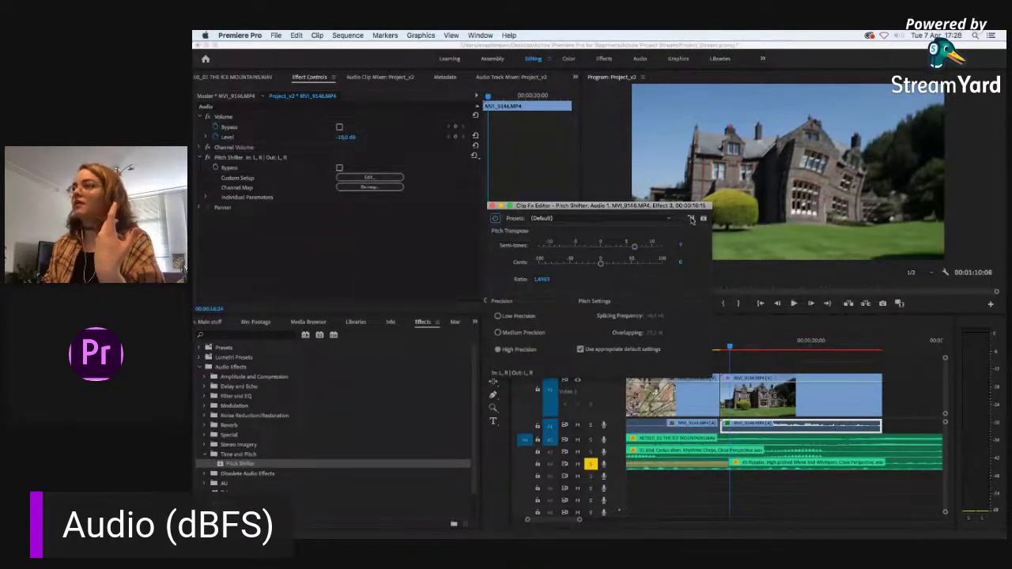
Step: Play the pitch-shifted audio with only the Audio 1 track soloed, and set Semi-tones to -7
left_click_drag(623, 206, 589, 205)
left_click(730, 351)
key("space")
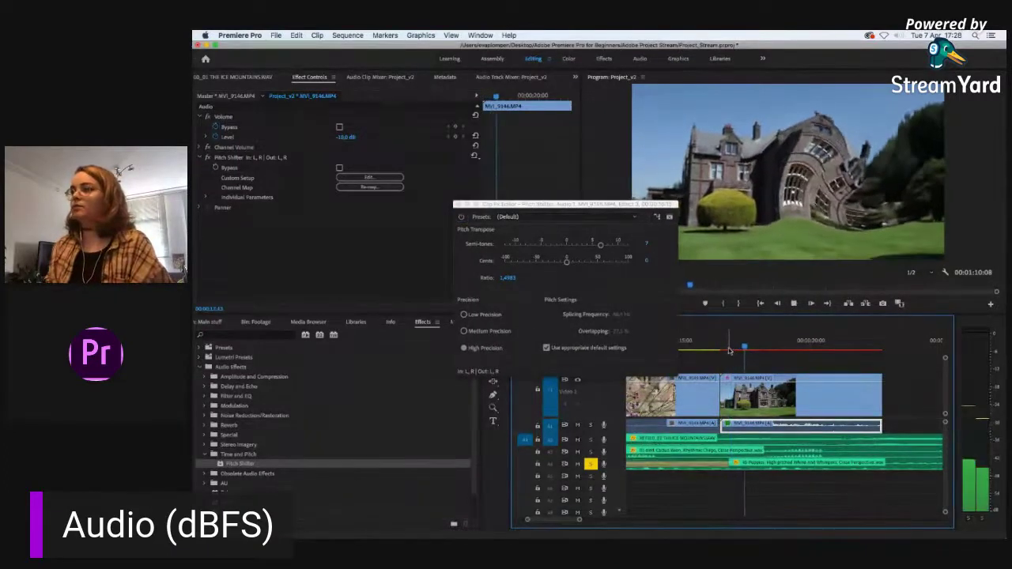
left_click(591, 425)
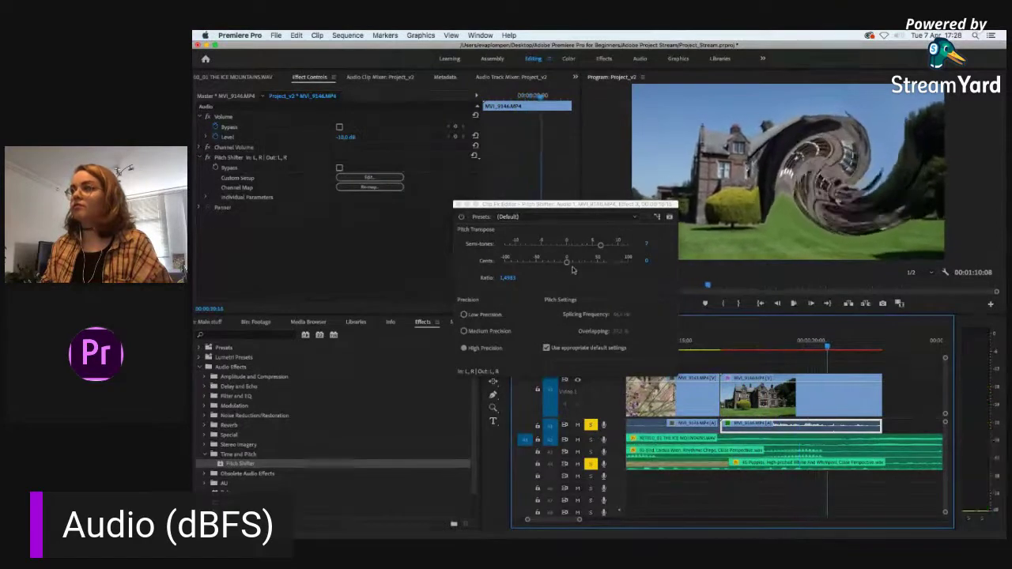
left_click_drag(599, 246, 529, 245)
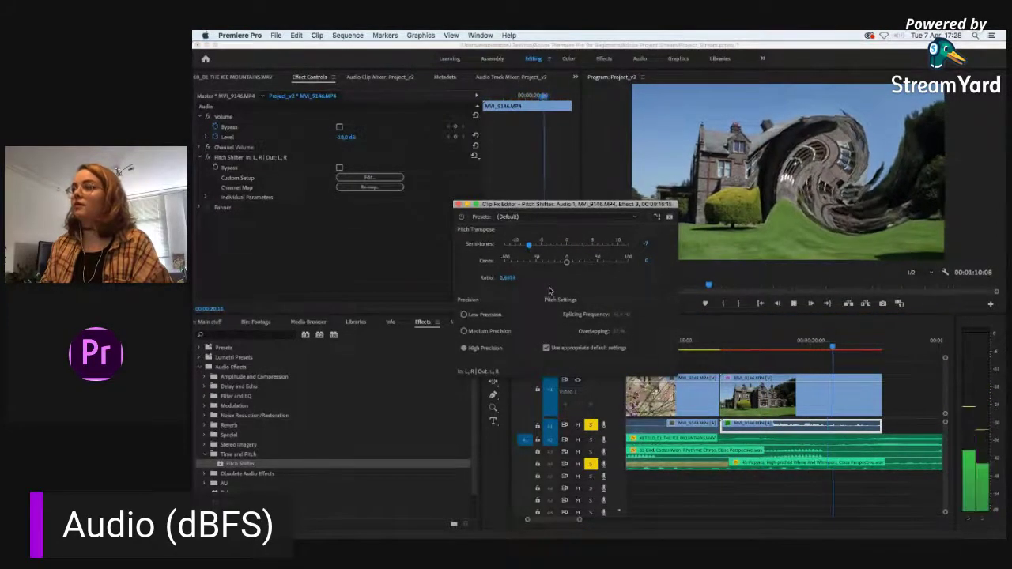
key("space")
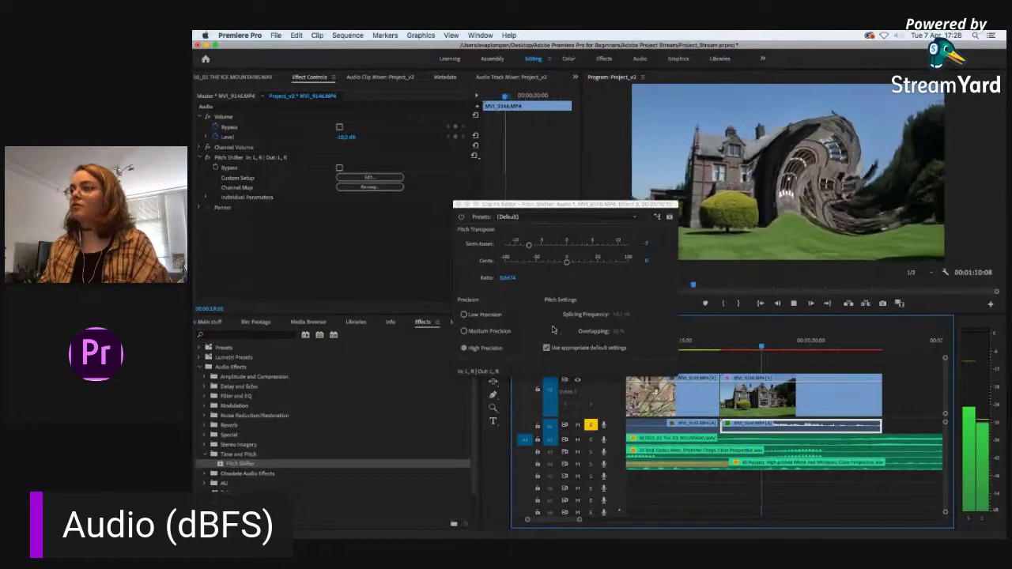
Step: Set the Pitch Shifter's Semi-tones to 4 and play back the clip
left_click_drag(529, 245, 589, 249)
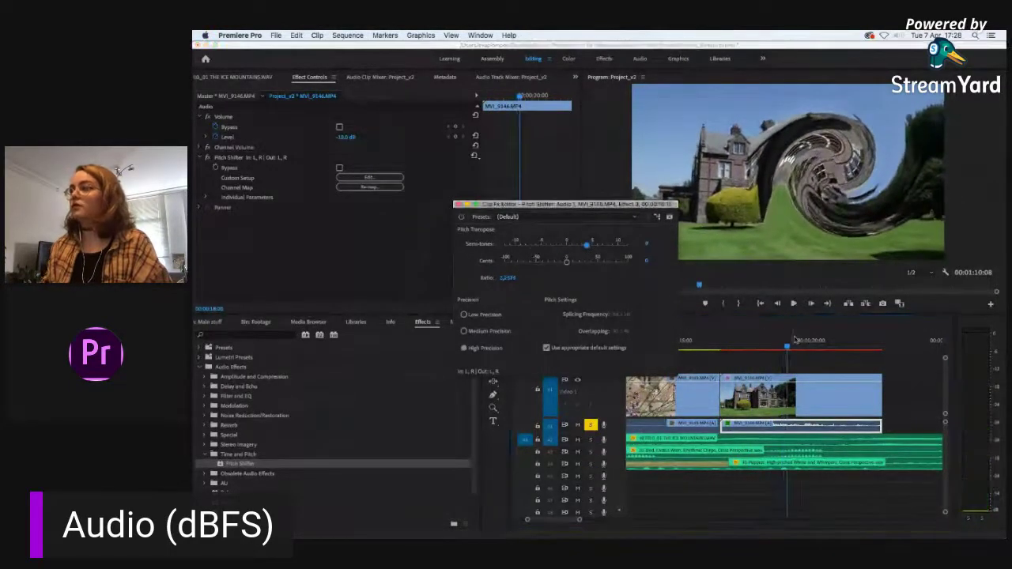
key("space")
key("space")
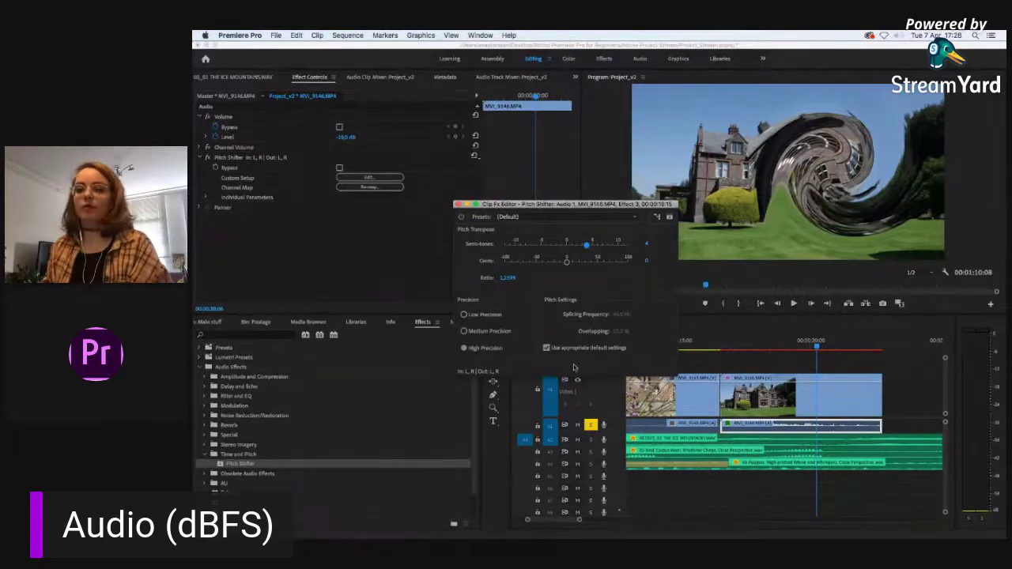
Step: Close the Pitch Shifter editor and delete the effect from the clip's audio
left_click(458, 205)
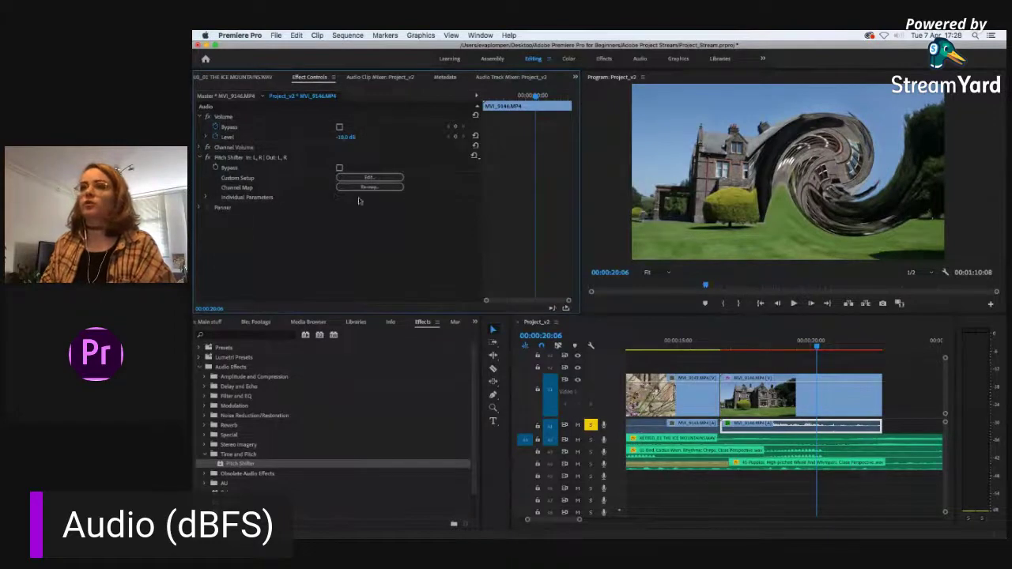
left_click(230, 158)
key("Delete")
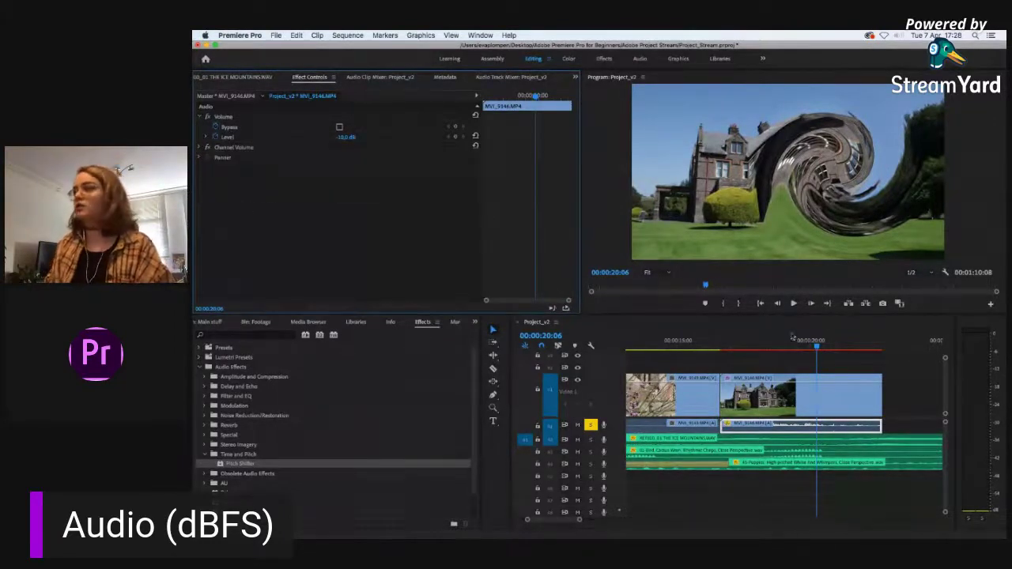
Step: Collapse the audio effects and look through the Video Effects categories, collapsing that folder again
left_click(206, 454)
left_click(204, 472)
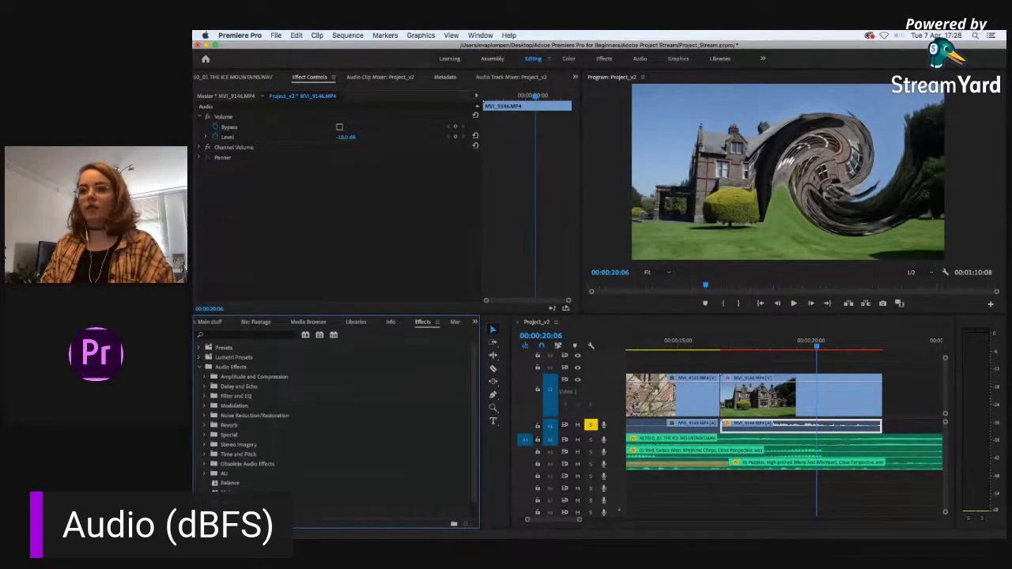
left_click(198, 369)
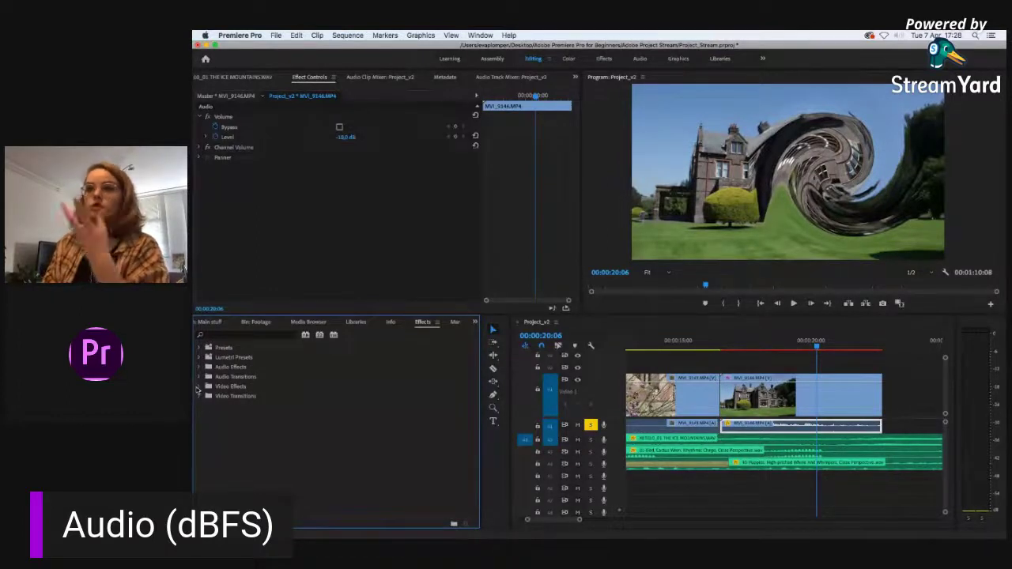
left_click(203, 386)
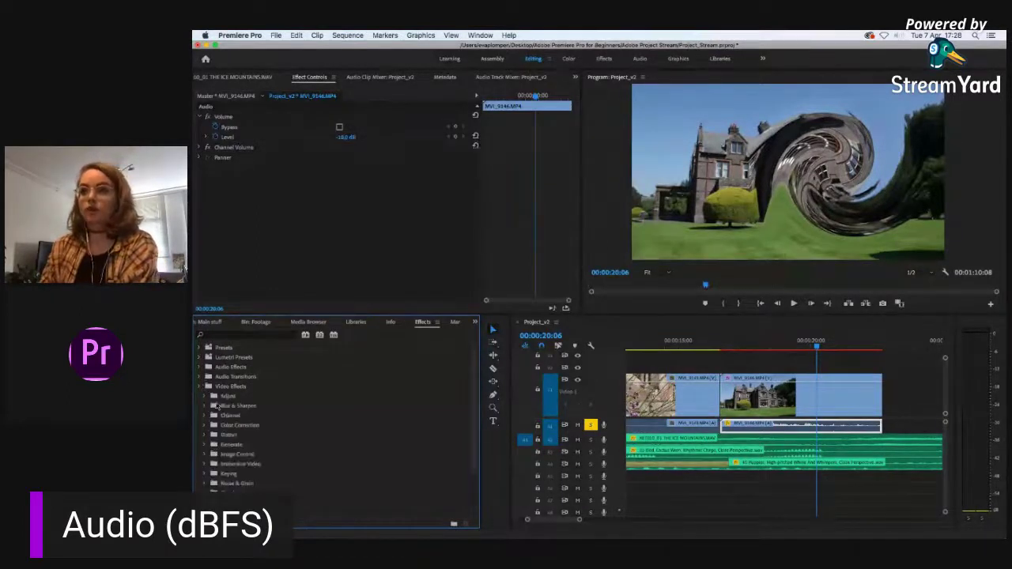
scroll(468, 456, "down", 4)
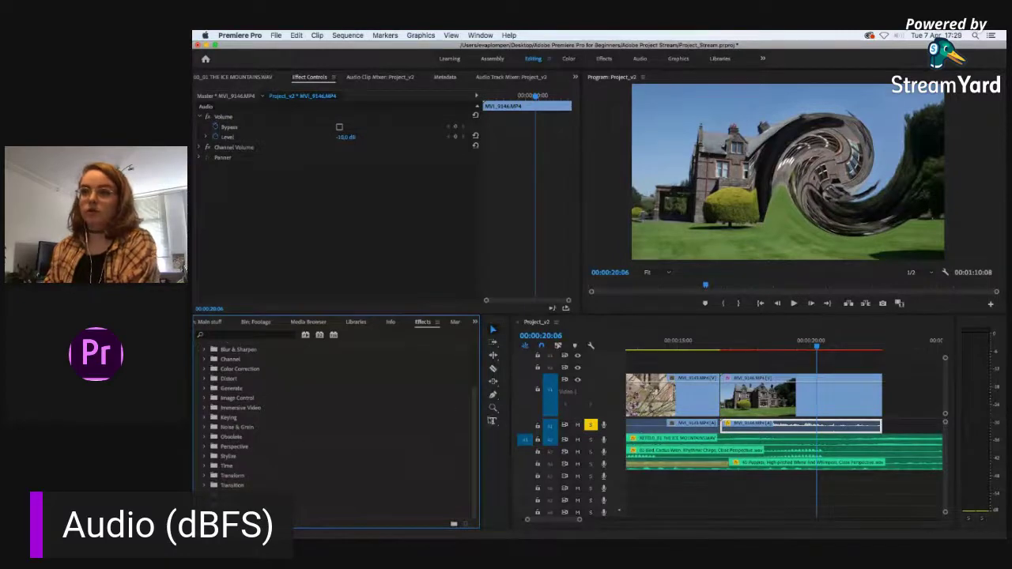
scroll(340, 419, "up", 4)
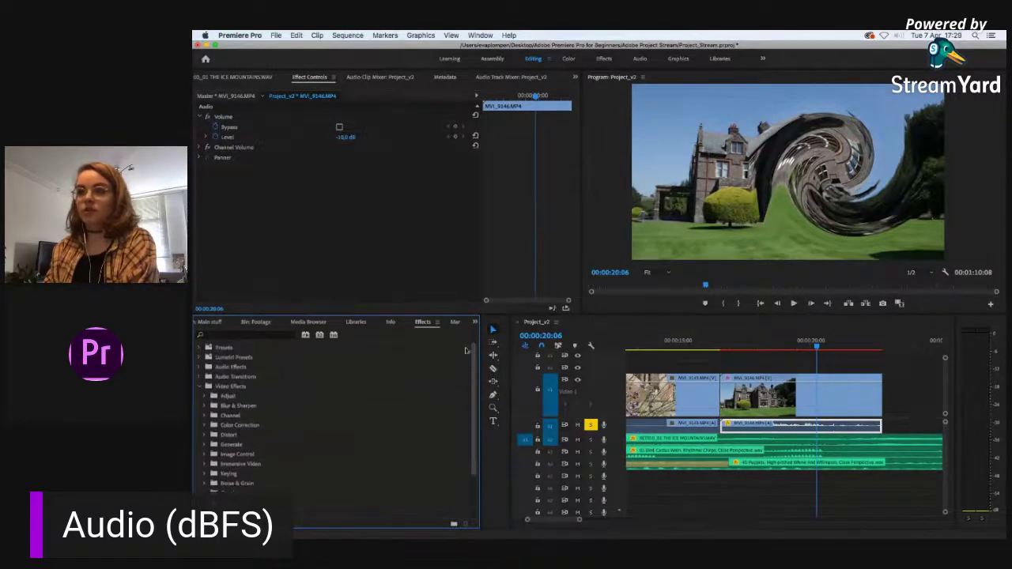
left_click(200, 387)
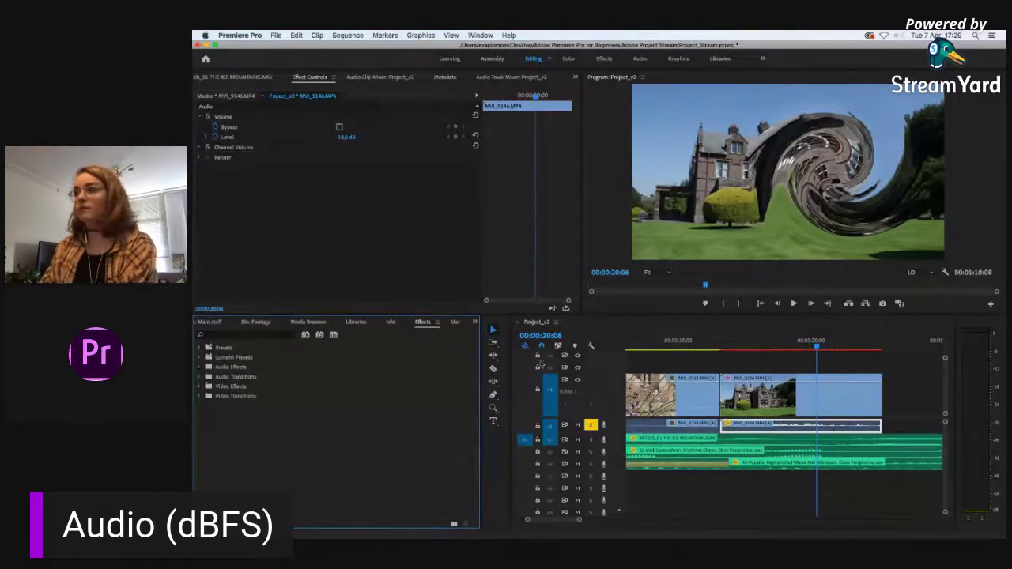
Step: Shrink the Video 1 track in the timeline to its minimum height
left_click(690, 342)
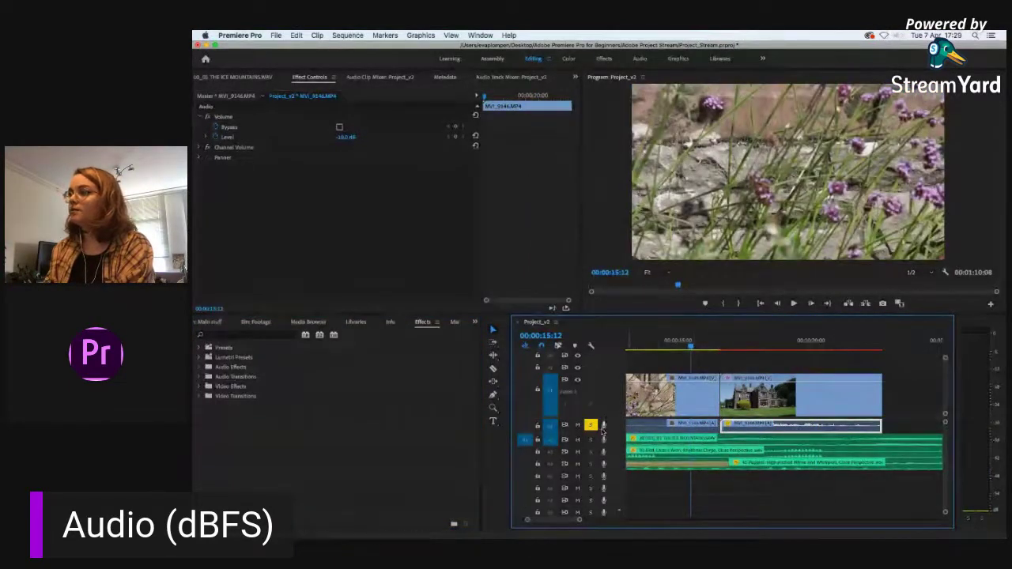
left_click_drag(606, 420, 608, 395)
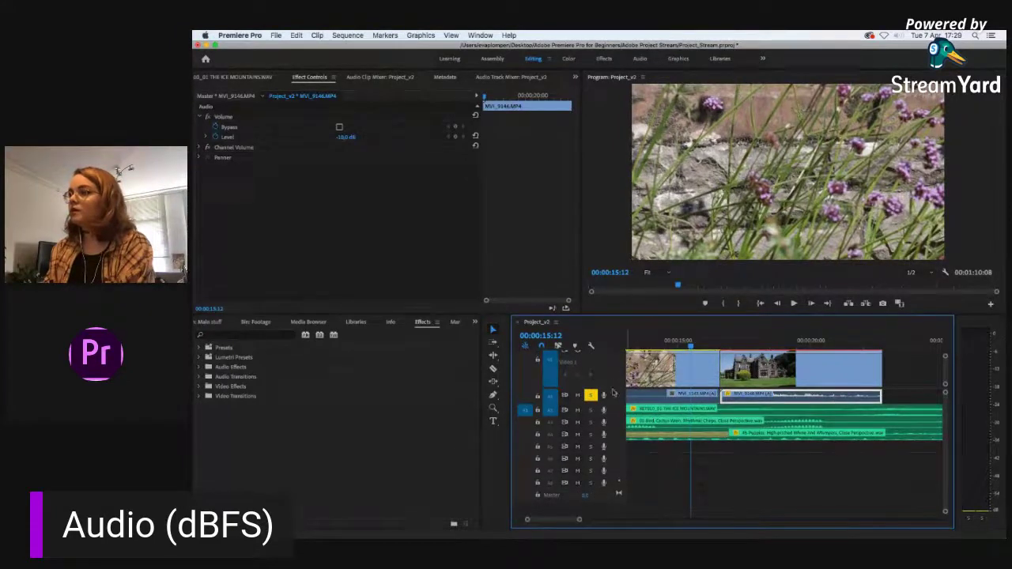
scroll(607, 415, "up", 2)
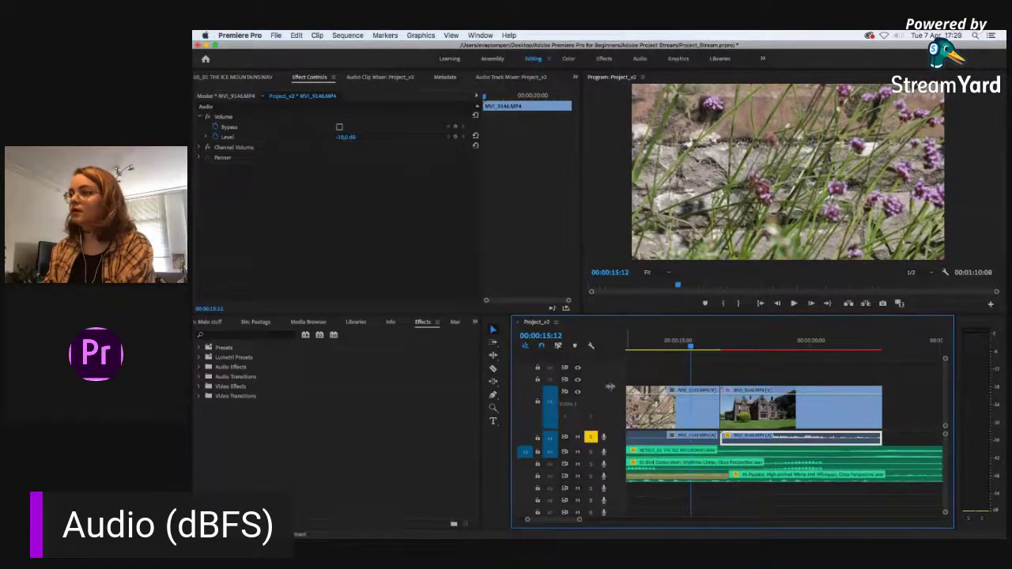
left_click_drag(610, 387, 610, 419)
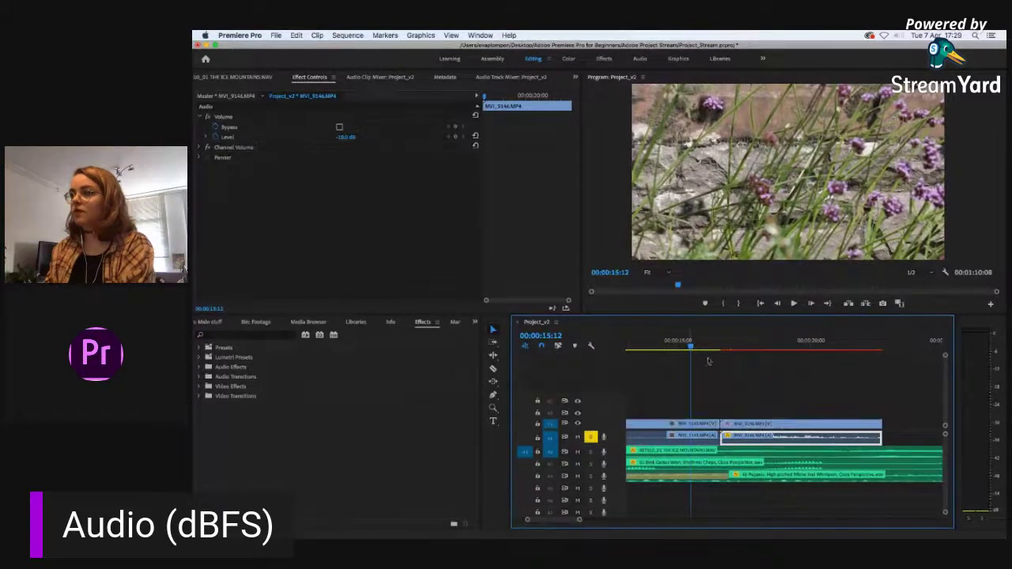
Step: Scrub through the twirled house clip and play it back from 00:00:17:00 to near its end
left_click_drag(722, 341, 796, 407)
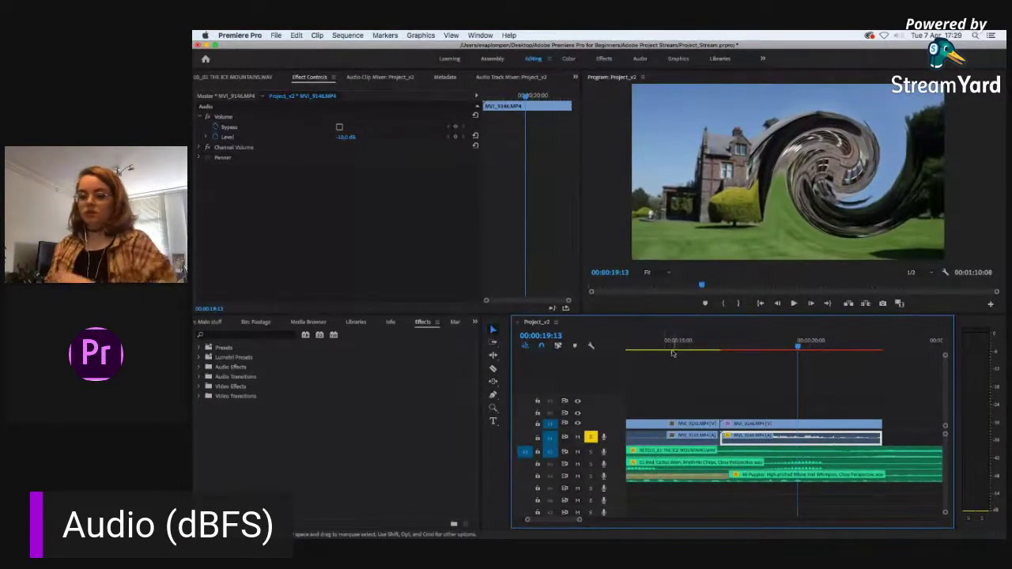
key("space")
key("space")
left_click_drag(728, 352, 602, 363)
left_click(764, 345)
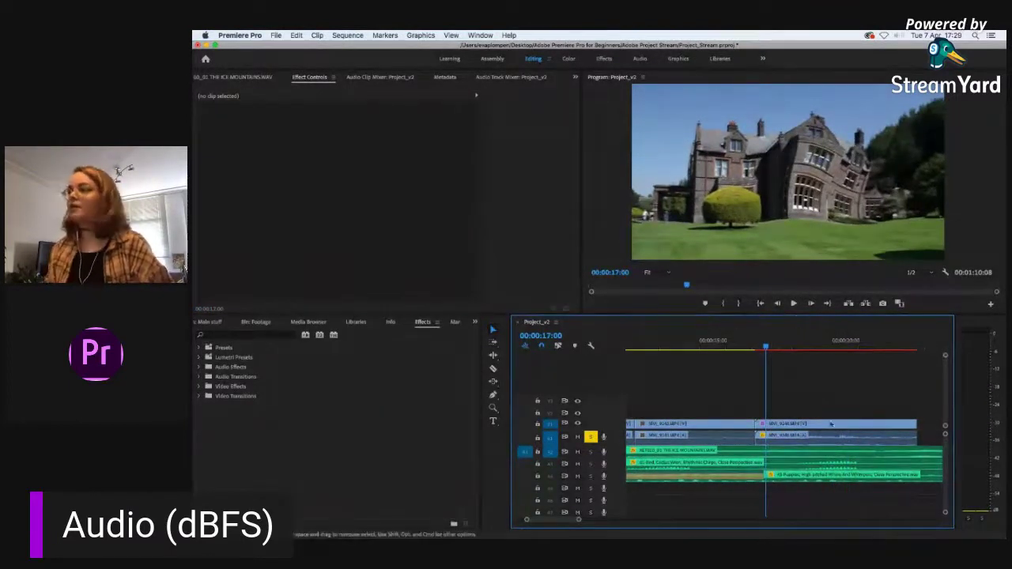
key("space")
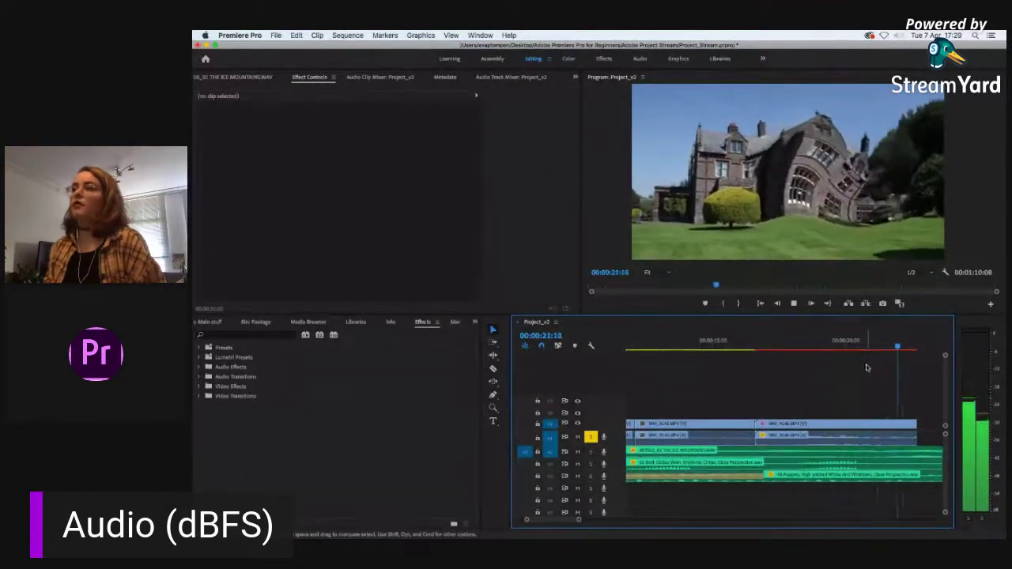
key("space")
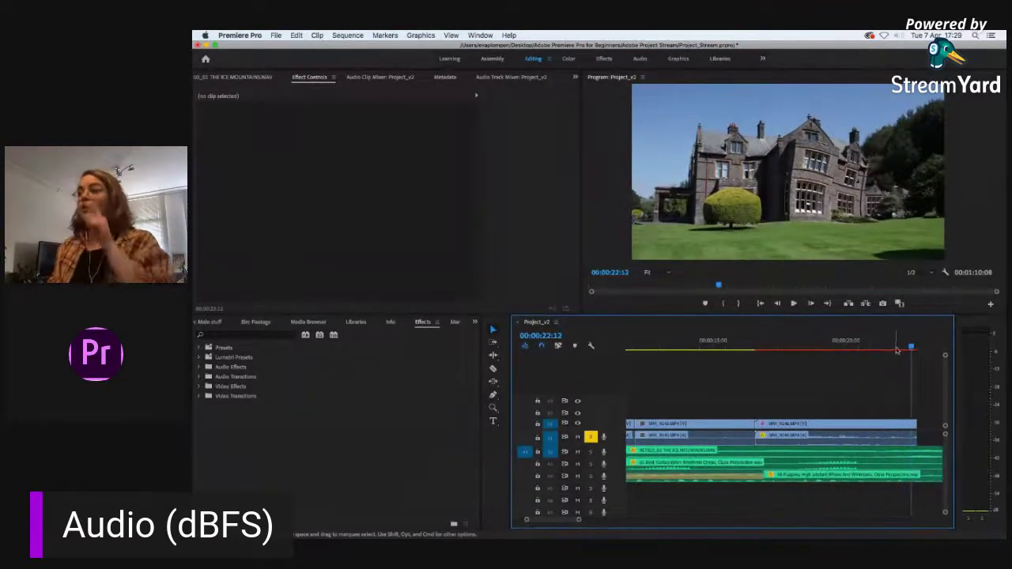
left_click_drag(912, 348, 915, 341)
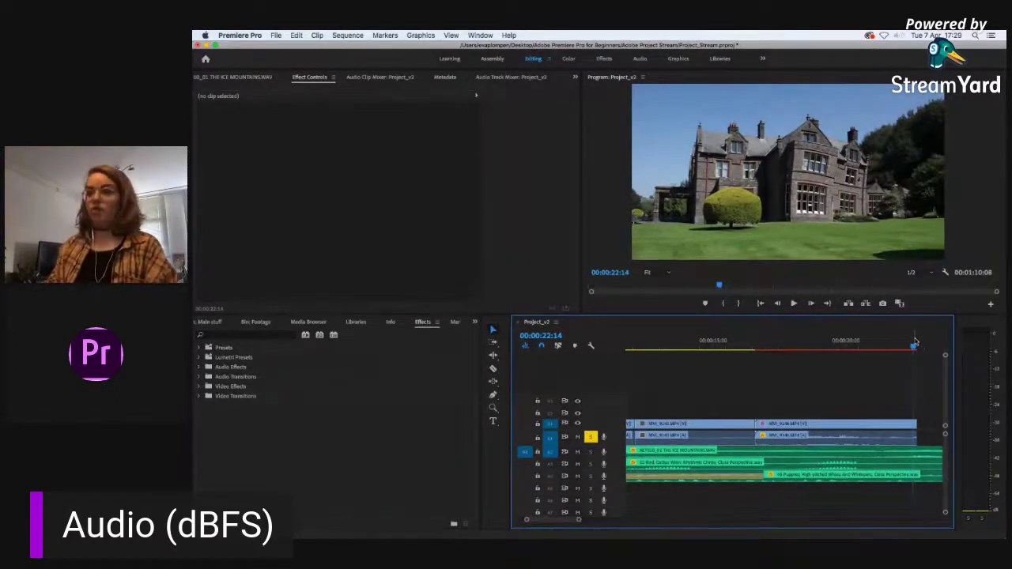
Step: Switch to Finder to view the contents of the Adobe Project Stream folder, and return to Premiere Pro
key("super+Tab")
key("Left")
key("Down")
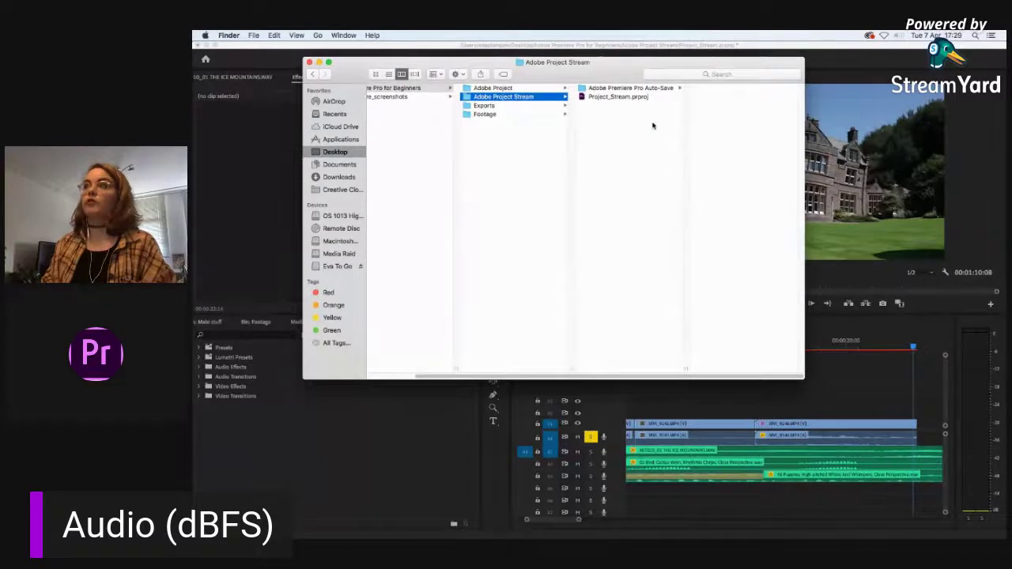
key("super+Tab")
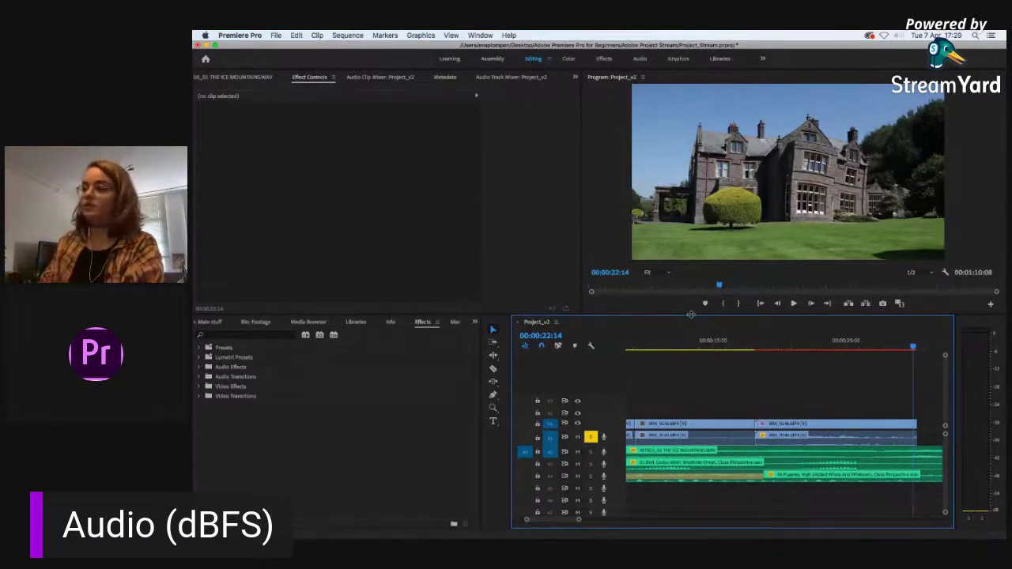
Step: Render the sequence's effects preview, checking the Adobe Project Stream folder in Finder during the render
key("Return")
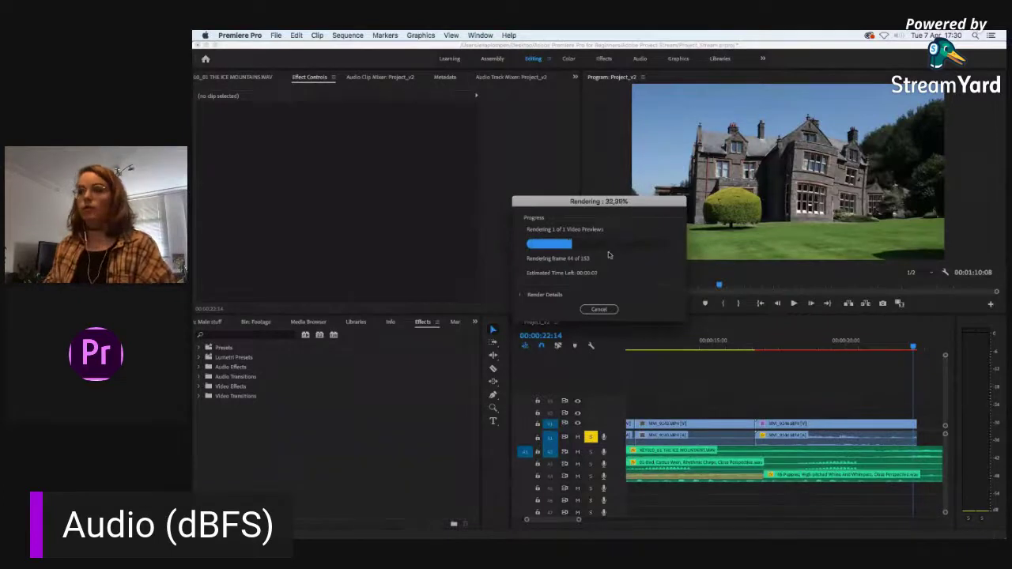
key("super+Tab")
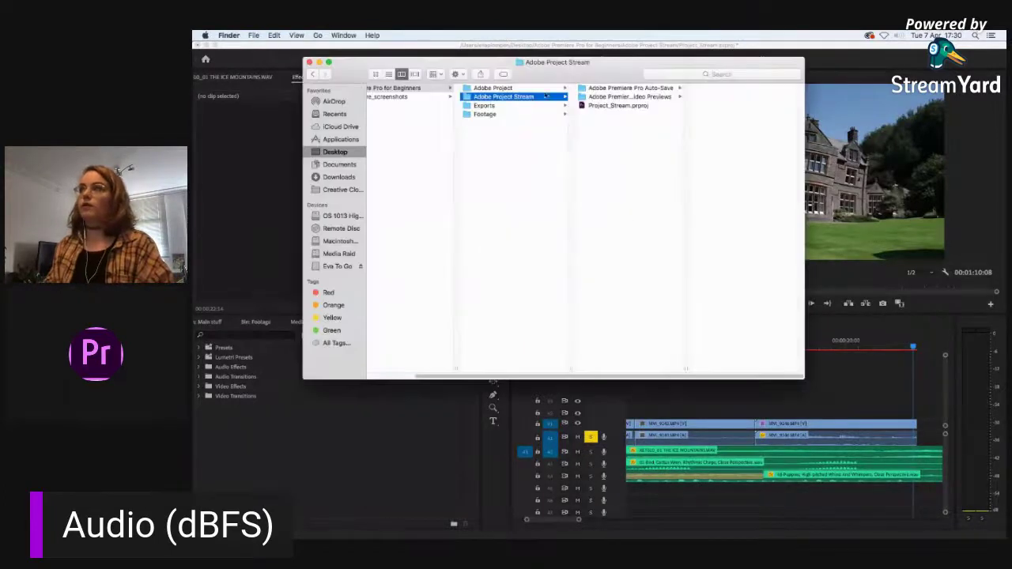
key("super+Tab")
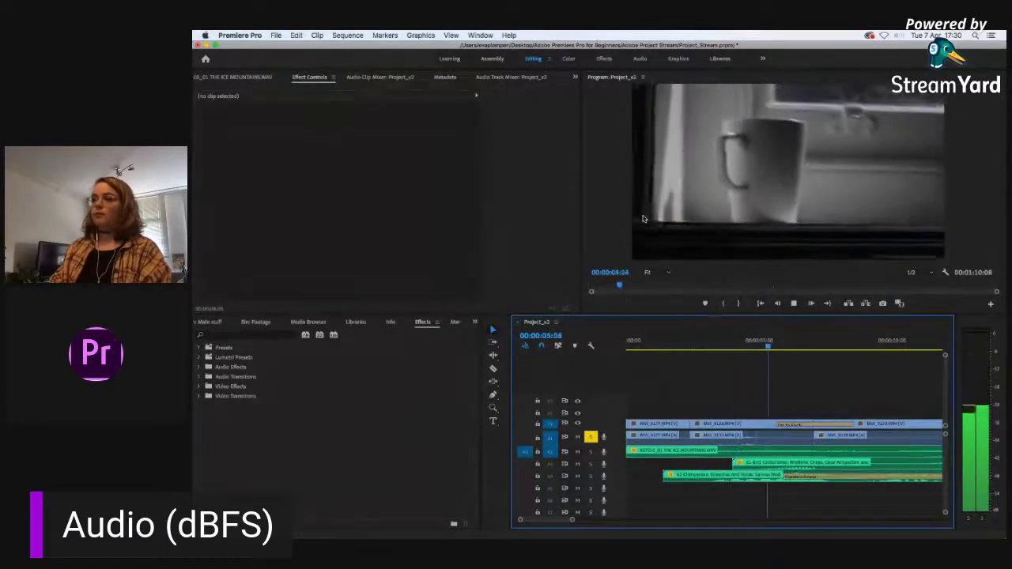
Step: Stop playback with solo turned off on the Audio 1 track, and move the playhead to the rendered twirl clip at 00:00:19:21
key("space")
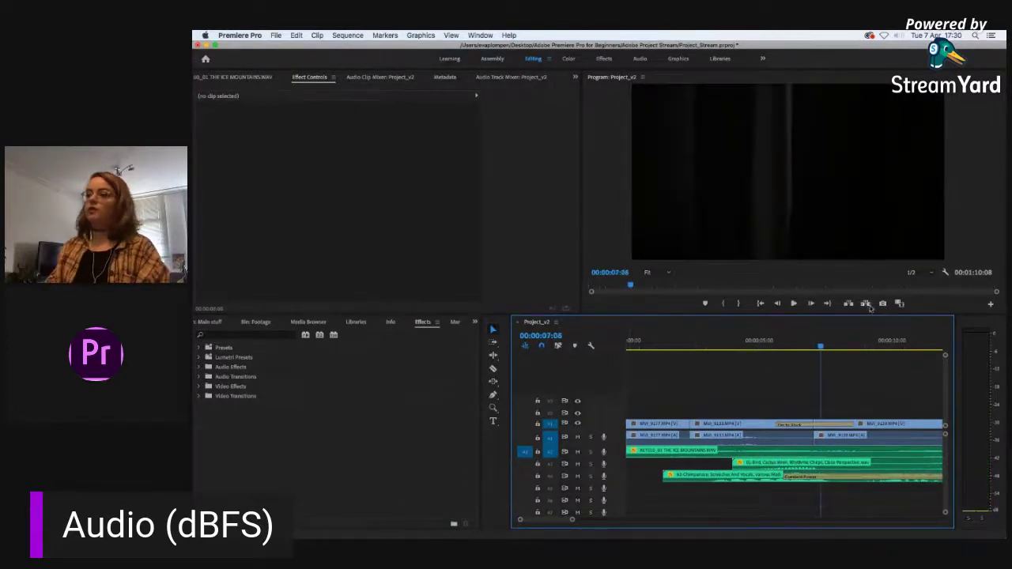
left_click(886, 341)
mouse_move(909, 340)
left_mouse_down()
mouse_move(938, 342)
mouse_move(889, 344)
left_mouse_up()
key("Down")
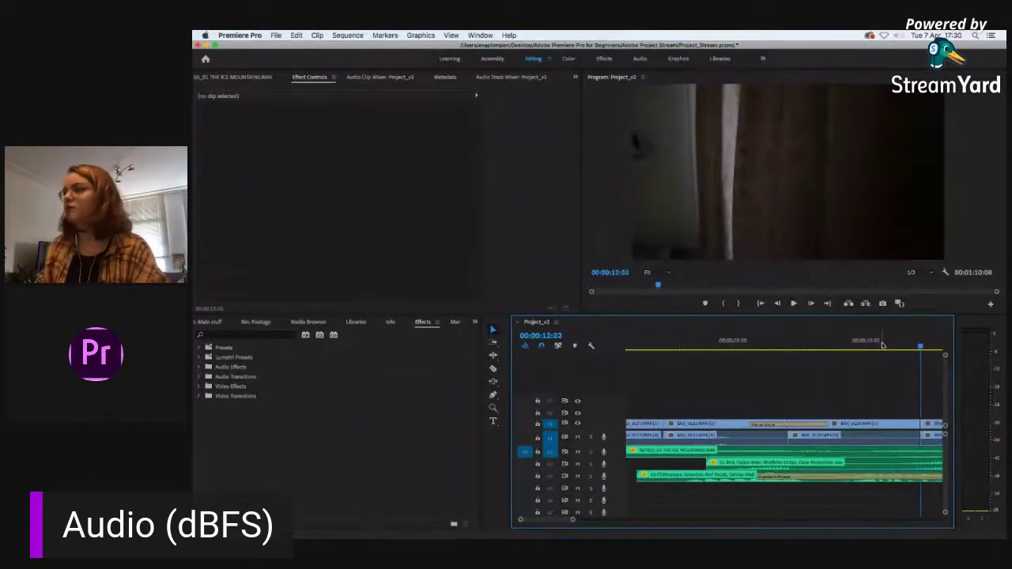
key("minus")
key("minus")
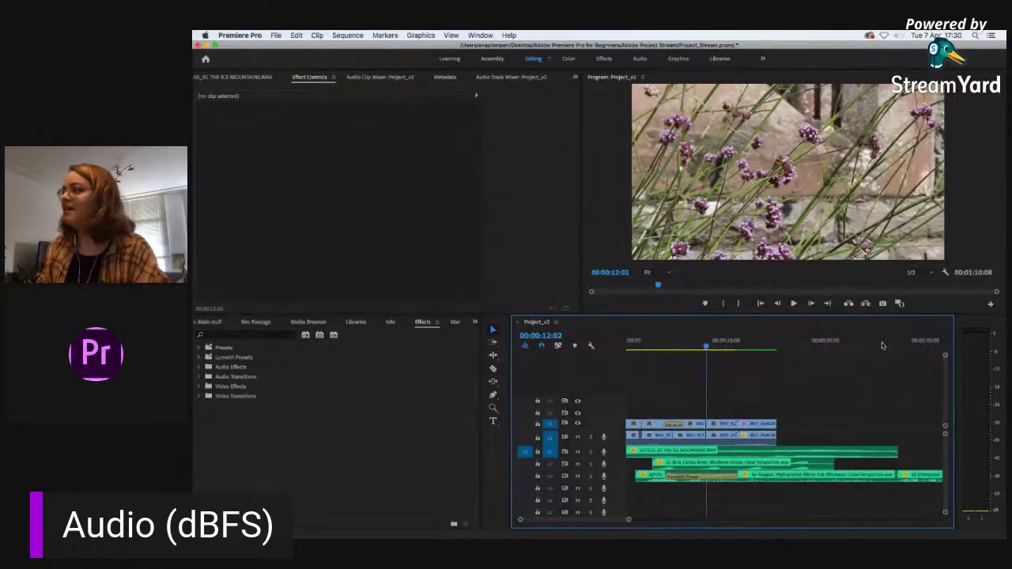
key("Down")
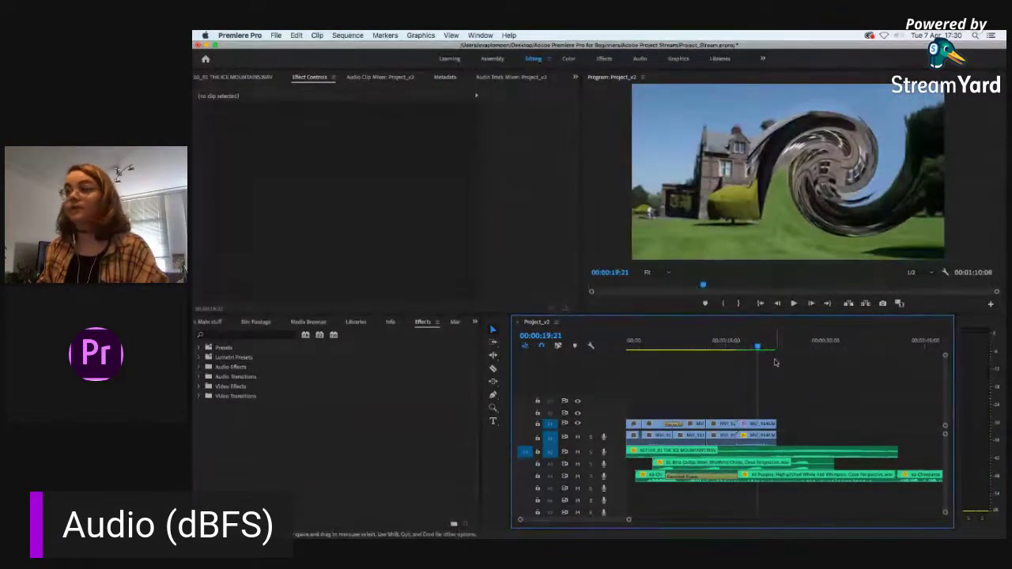
Step: Look through the Video Previews folder and its Project_Stream.PRV subfolder in Finder, and return to Premiere Pro
key("super+Tab")
left_click_drag(622, 96, 645, 105)
left_click(638, 96)
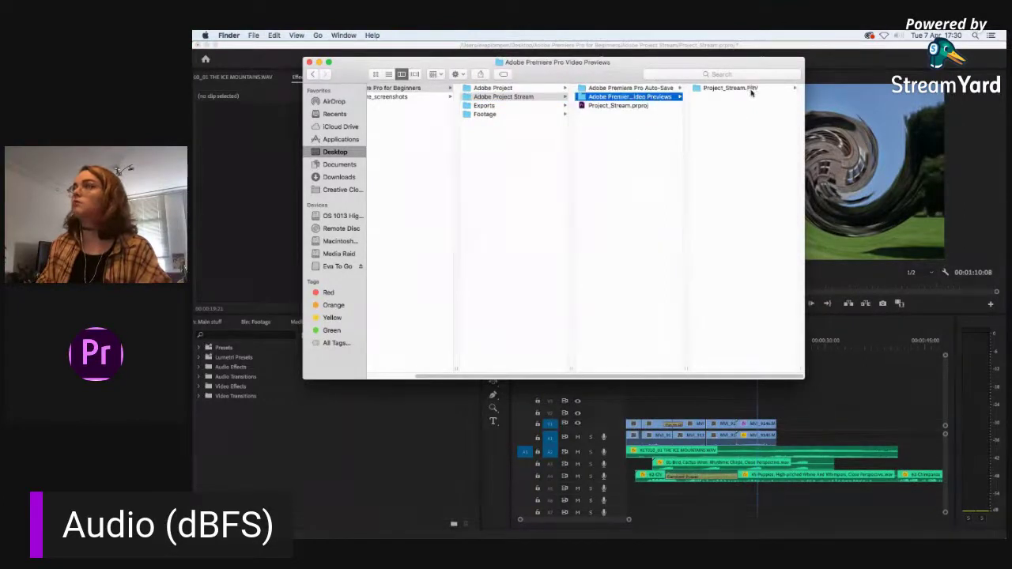
left_click(750, 91)
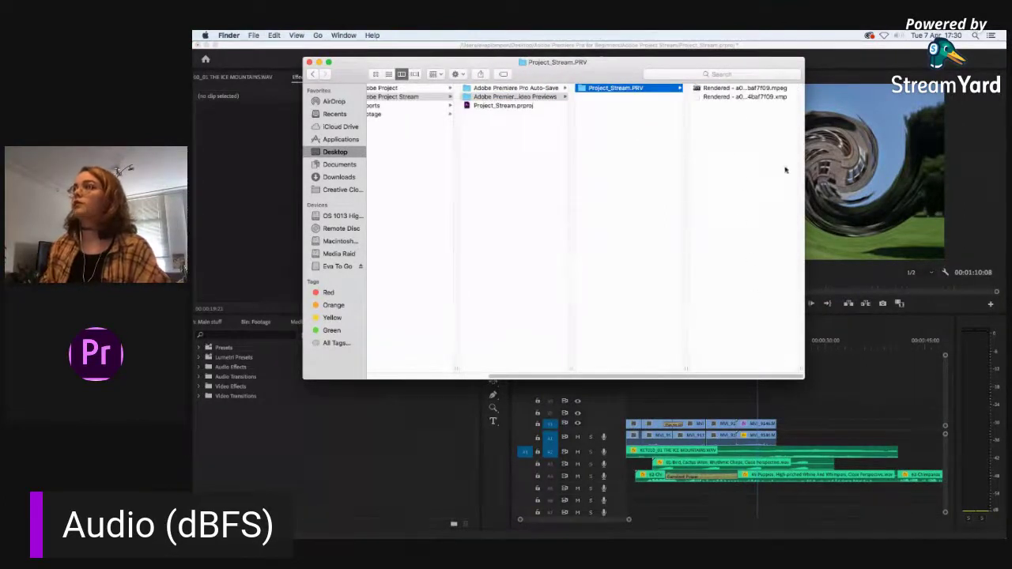
key("super+Tab")
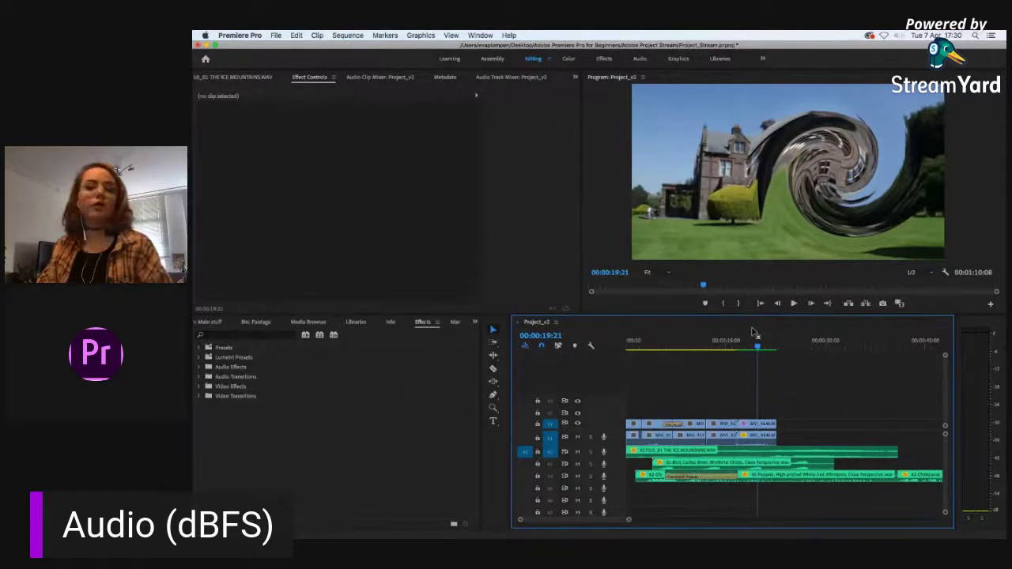
Step: Play the start of the sequence briefly, and scrub across the rendered twirl clip to 00:00:22:08
key("Home")
key("space")
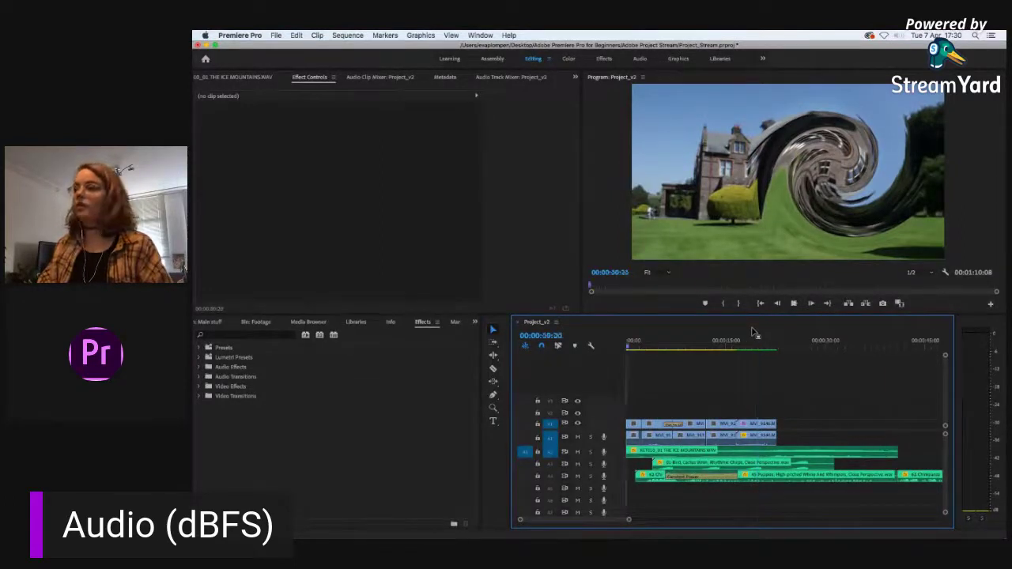
key("space")
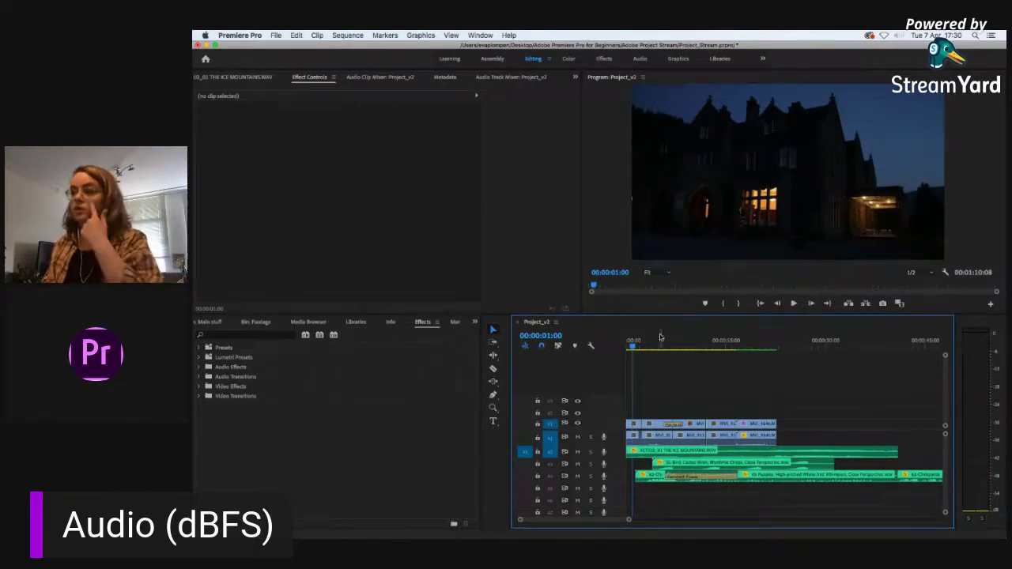
left_click(743, 345)
left_click_drag(744, 346, 774, 345)
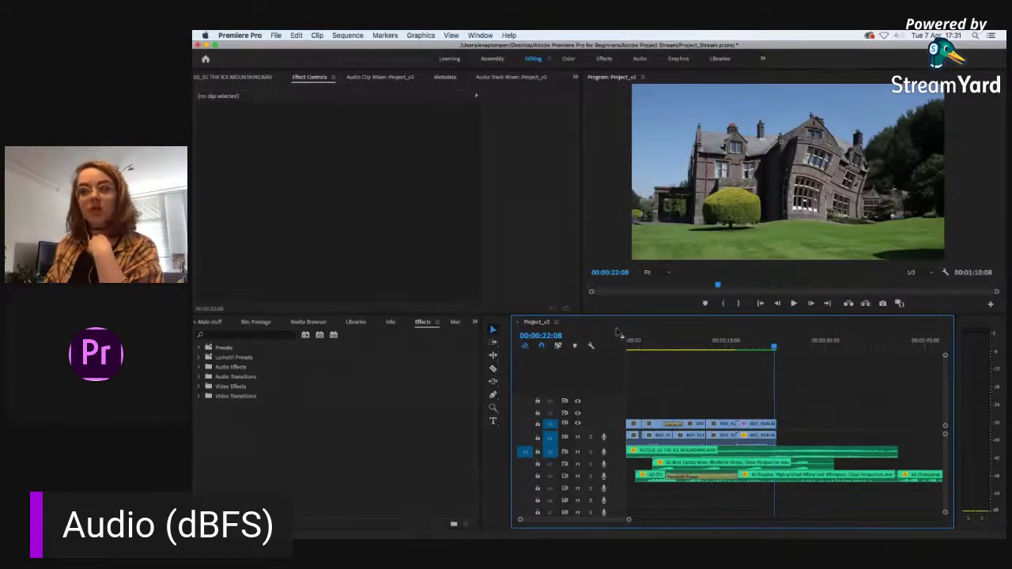
Step: Show the Project_Stream project contents, collapse the Sound Effects and Music bins, and expand the Sequences bin
left_click(475, 323)
left_click(490, 333)
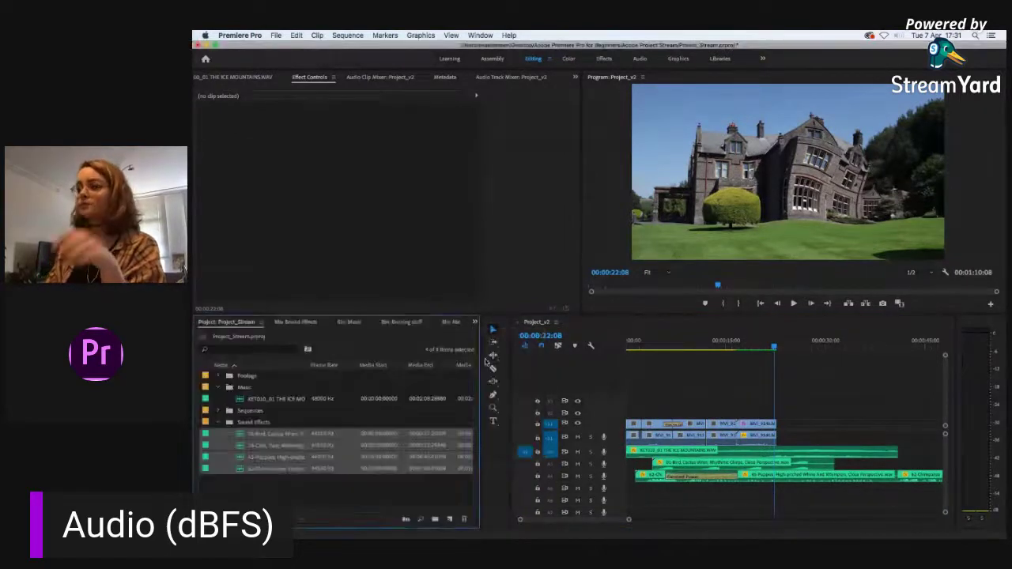
left_click(219, 423)
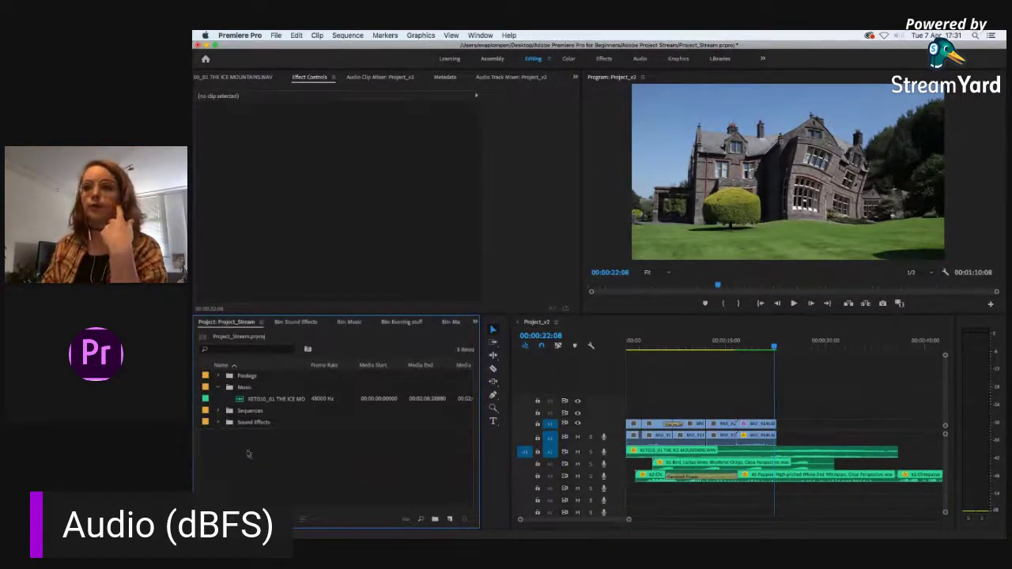
left_click(223, 387)
left_click(219, 399)
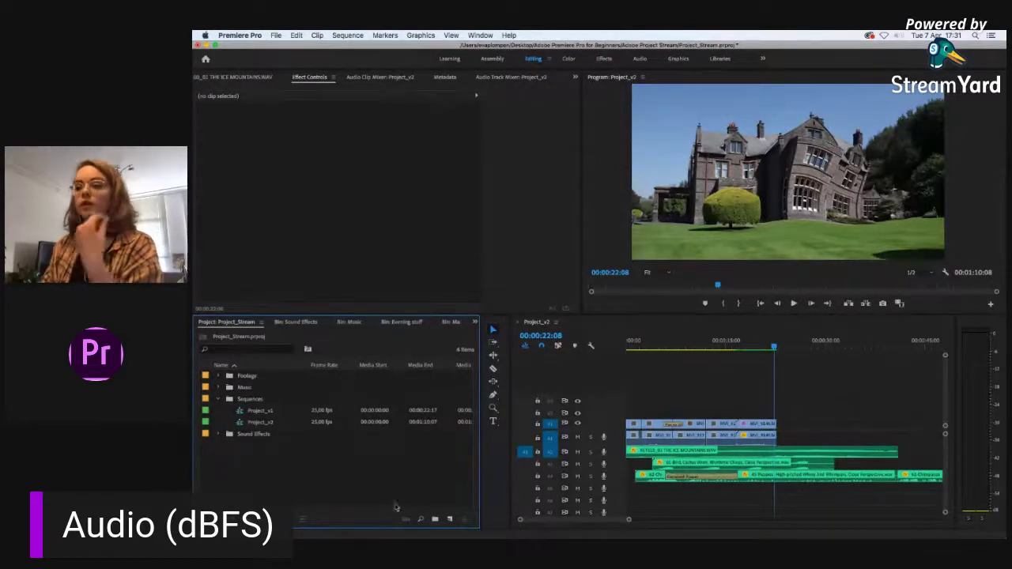
Step: Create a new bin named Titles in the project and open it
left_click(436, 520)
type("Tit")
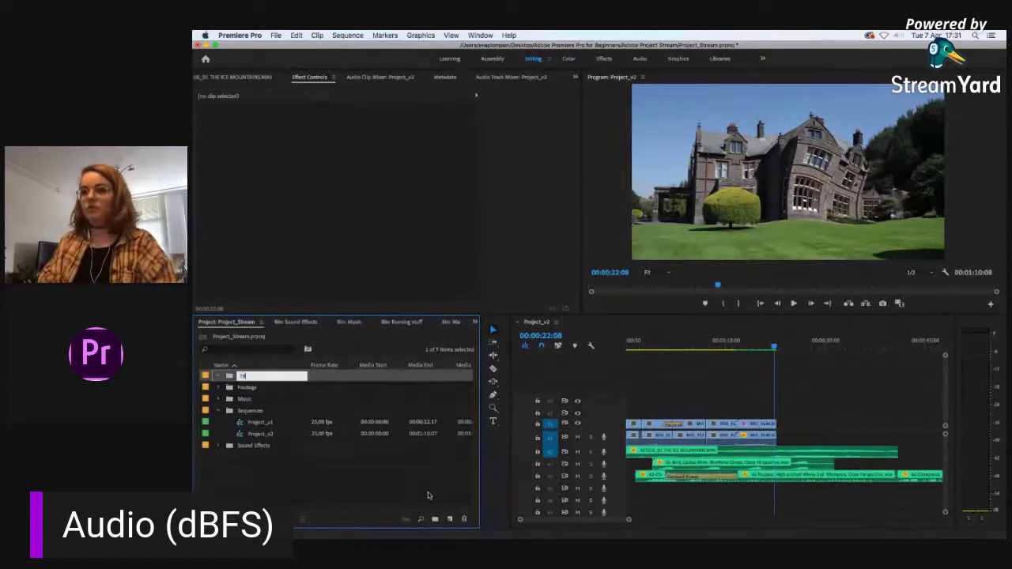
type("les")
key("Tab")
left_click(327, 480)
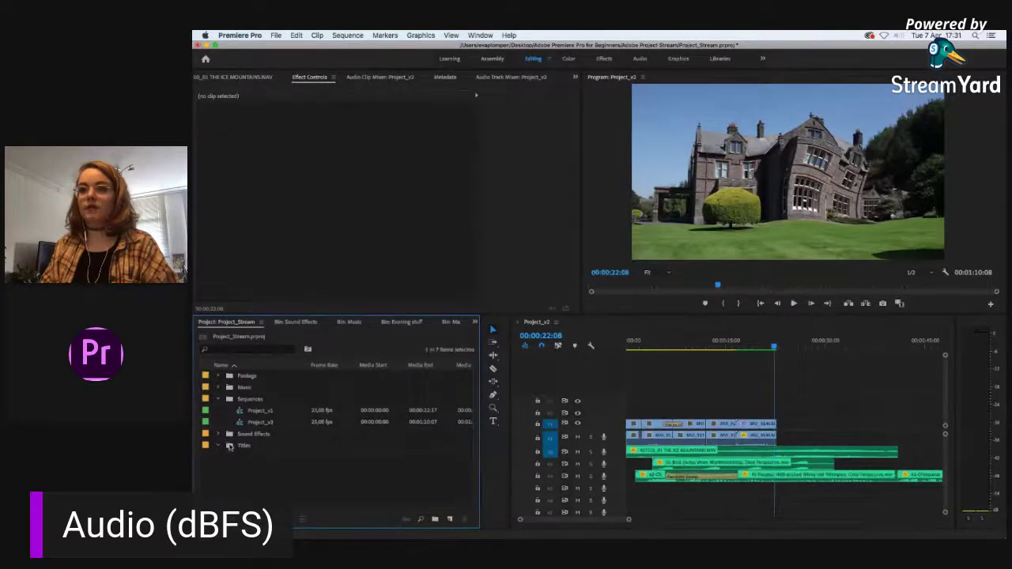
double_click(229, 447)
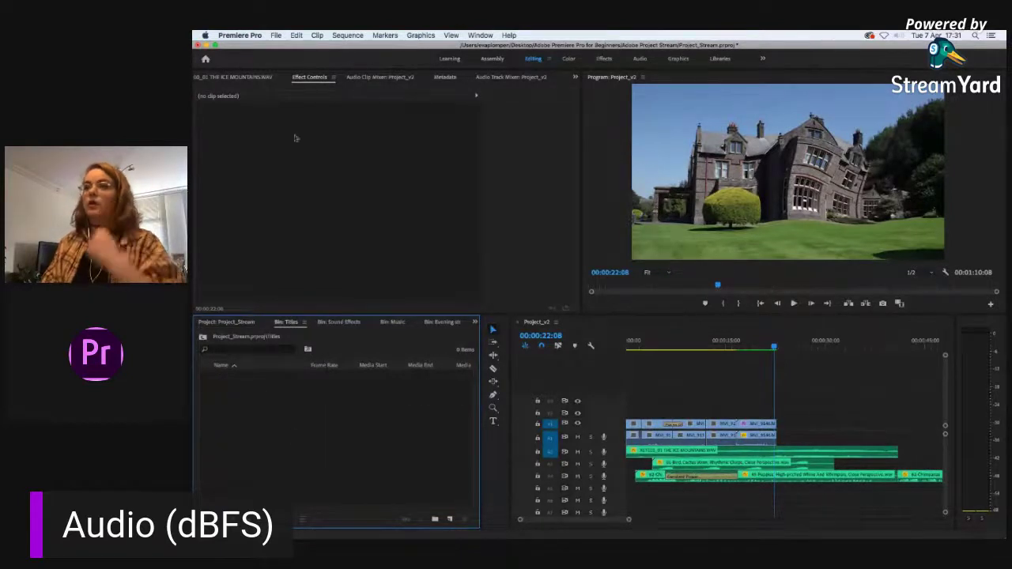
Step: Create a Legacy Title named credits_1 at 1920 × 1080 with a 25.00 fps timebase and square pixels
left_click(277, 35)
mouse_move(291, 47)
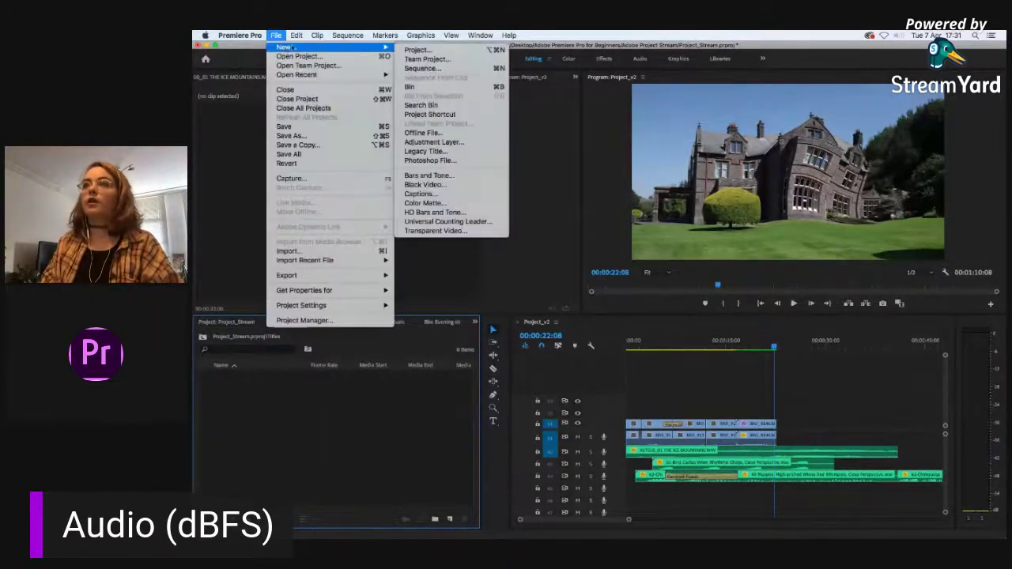
left_click(464, 152)
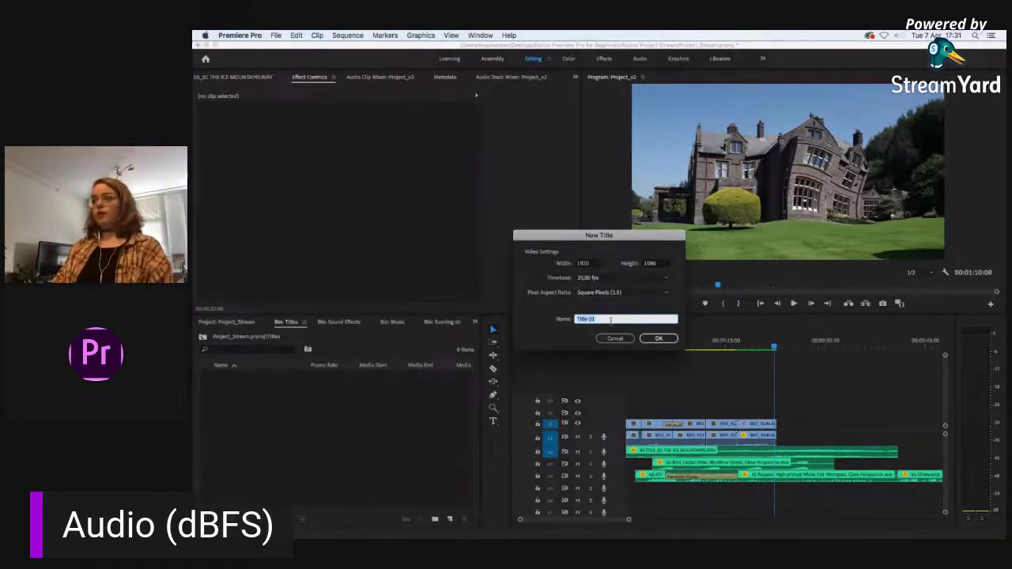
left_click(589, 295)
left_click(591, 302)
left_click(594, 282)
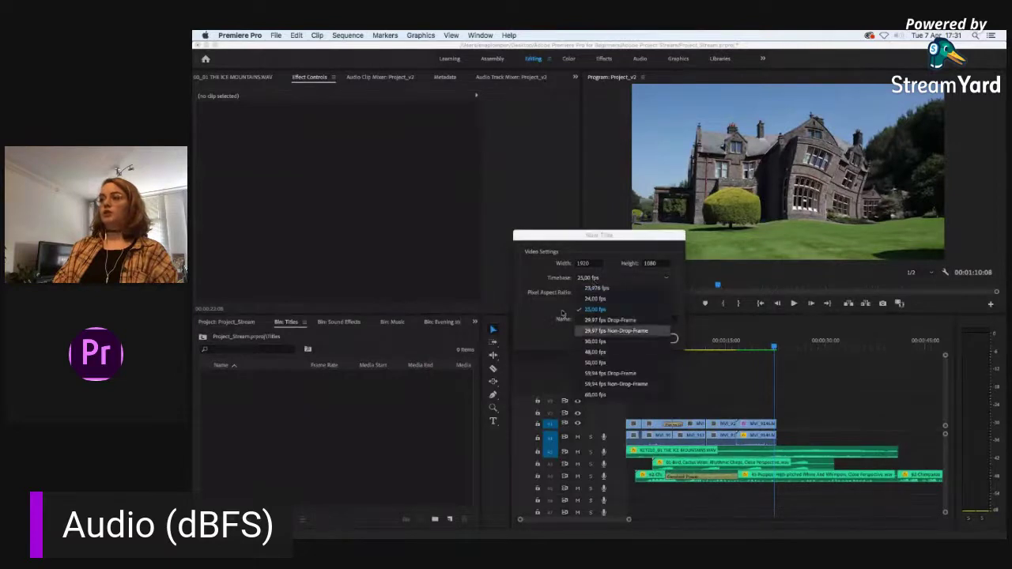
left_click(585, 277)
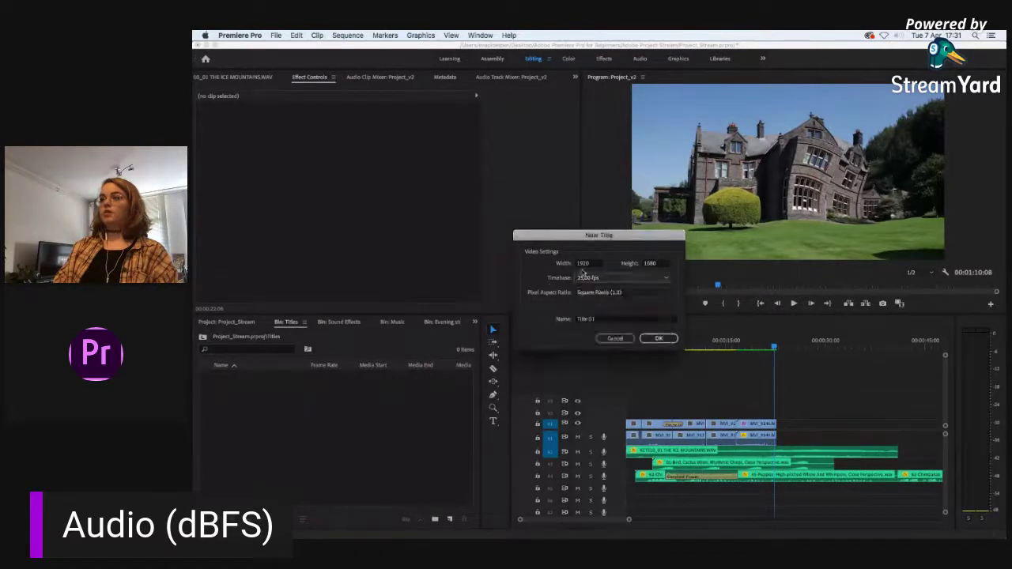
left_click(603, 319)
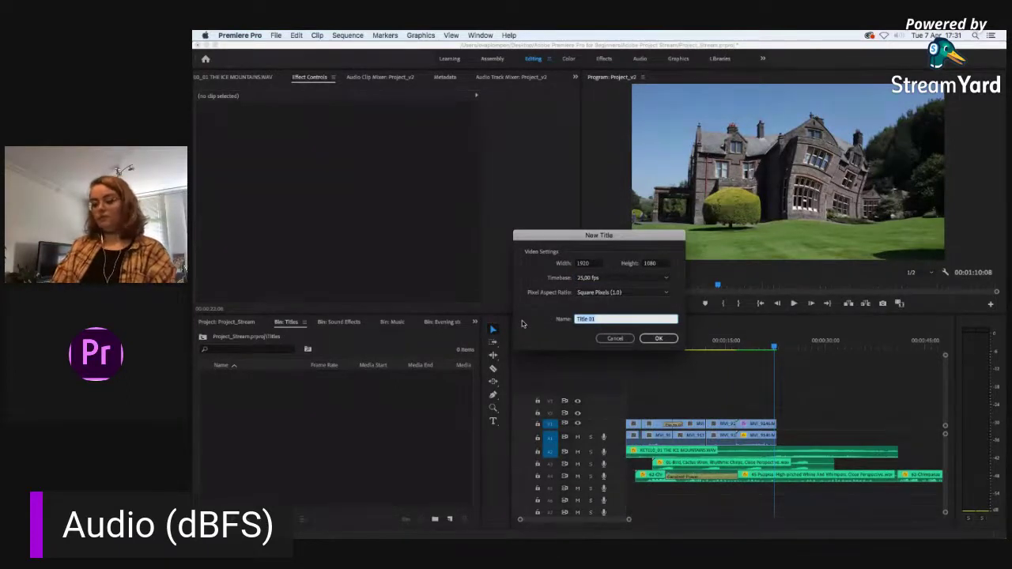
type("credits_1")
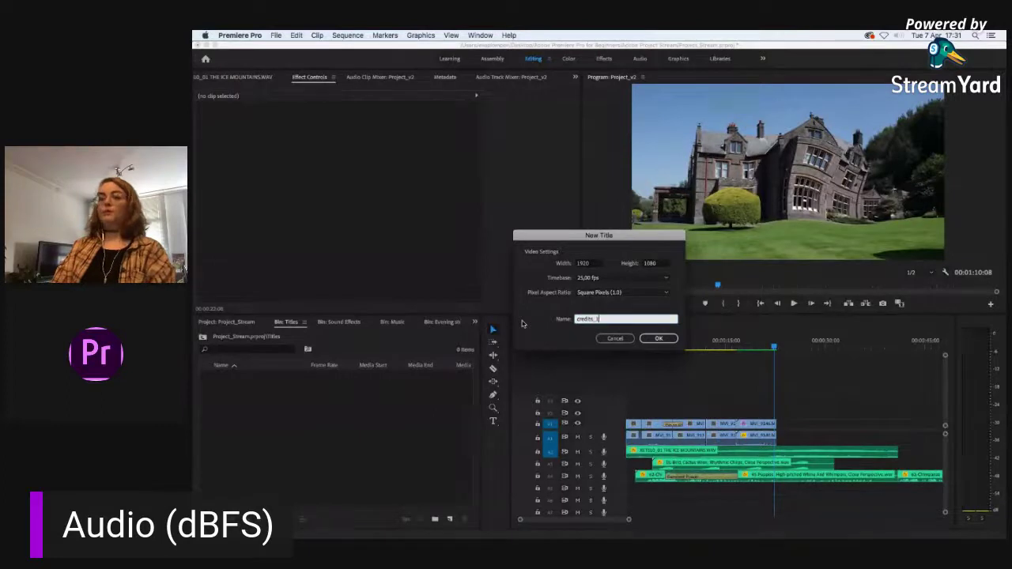
left_click(661, 339)
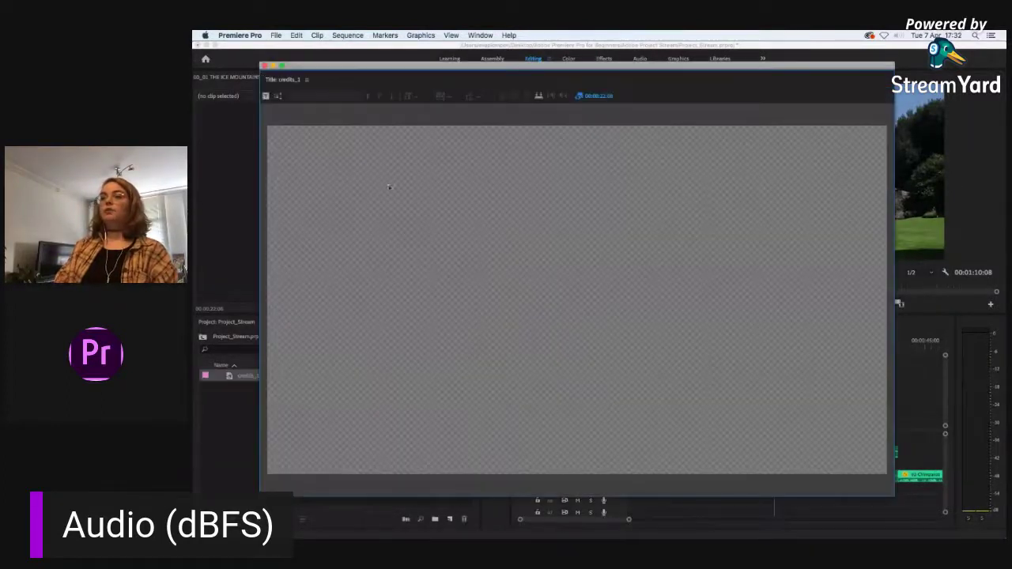
Step: Position the title editor window for editing, enlarge it slightly, and widen the Legacy Title Properties area so its settings are readable
double_click(505, 63)
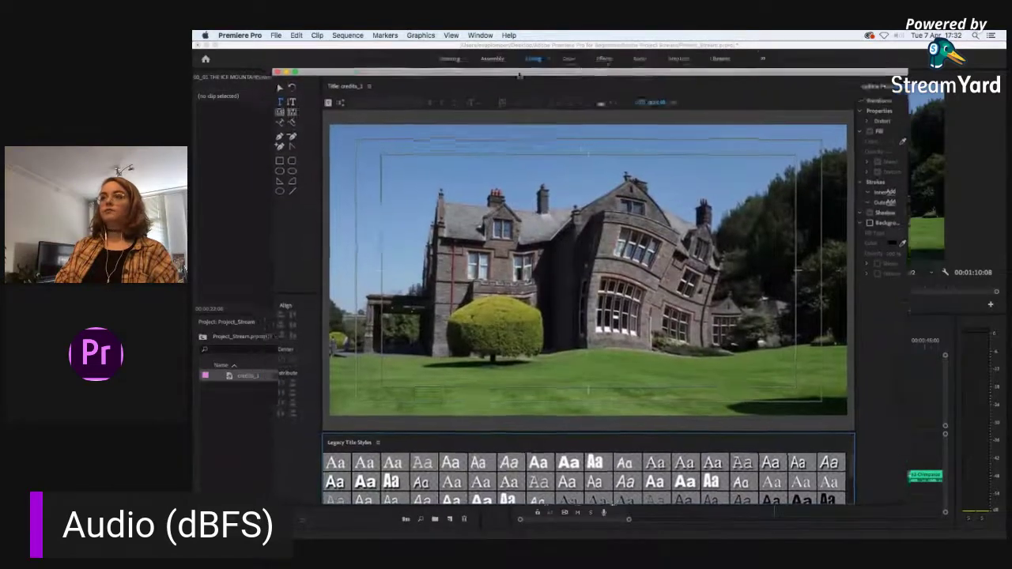
left_click(230, 380)
double_click(516, 61)
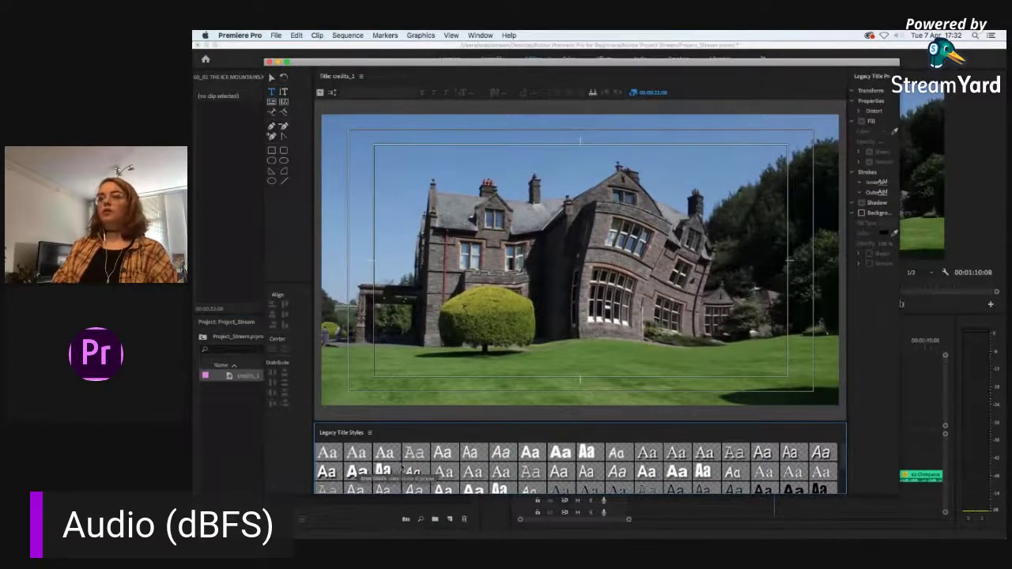
mouse_move(898, 343)
left_mouse_down()
mouse_move(937, 341)
mouse_move(909, 341)
left_mouse_up()
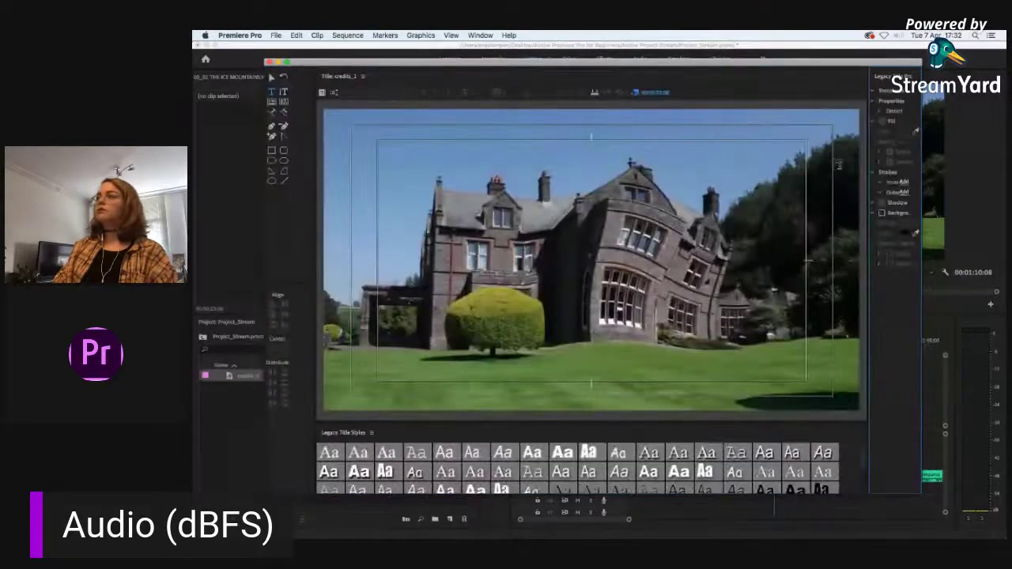
left_click_drag(848, 155, 822, 167)
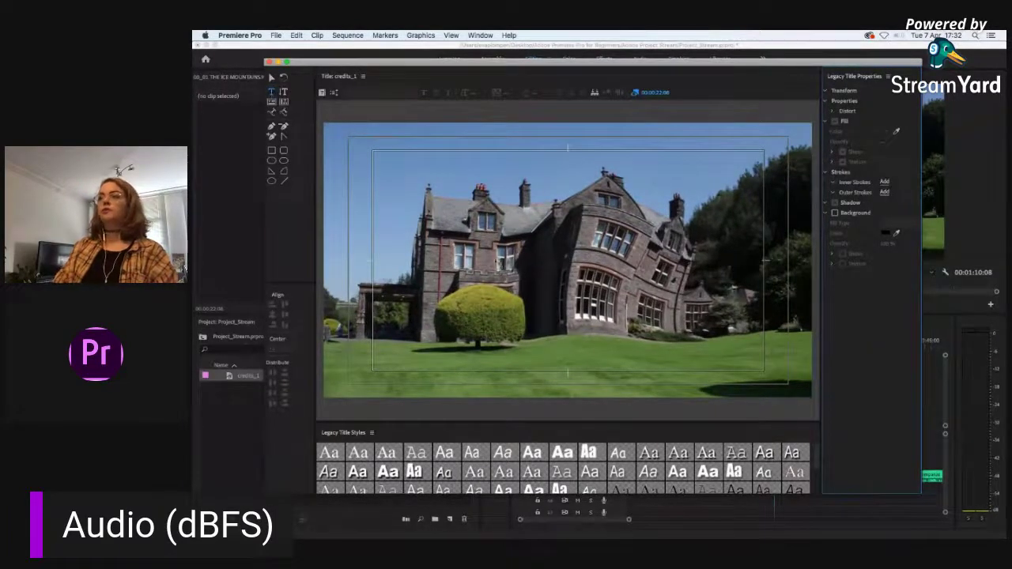
Step: Add the text "credits" near the middle of the title and set its font family to Arial Rounded MT Bold
left_click(518, 241)
type("credits")
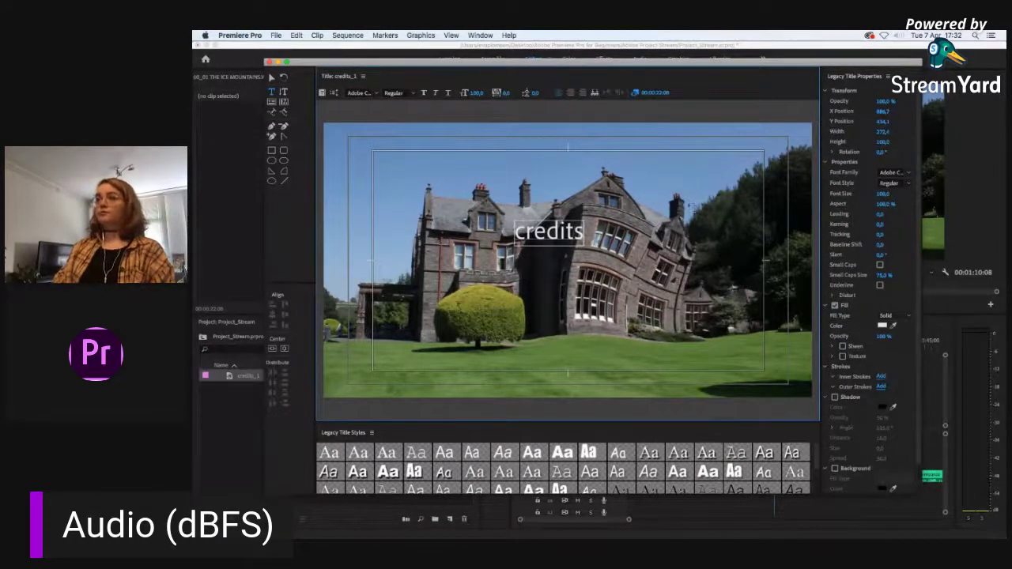
left_click(907, 174)
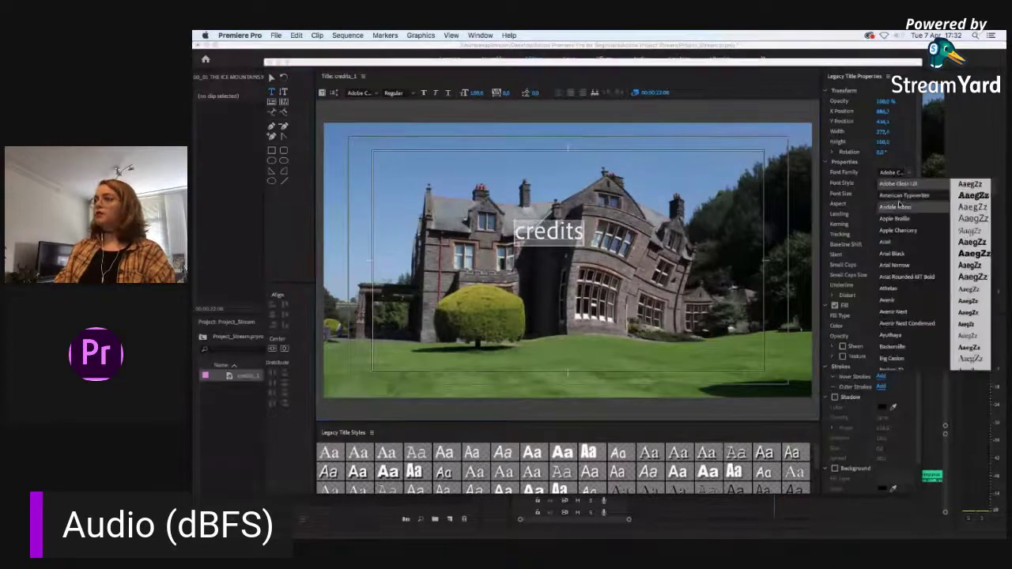
left_click(902, 277)
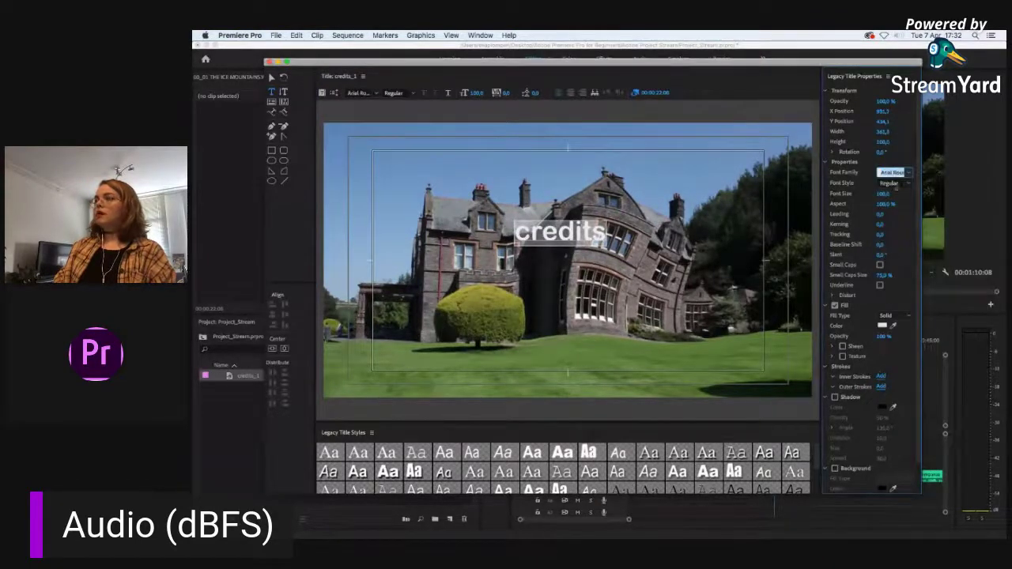
Step: Change the solid fill color of the "credits" text to magenta, RGB 227, 0, 178
left_click(883, 326)
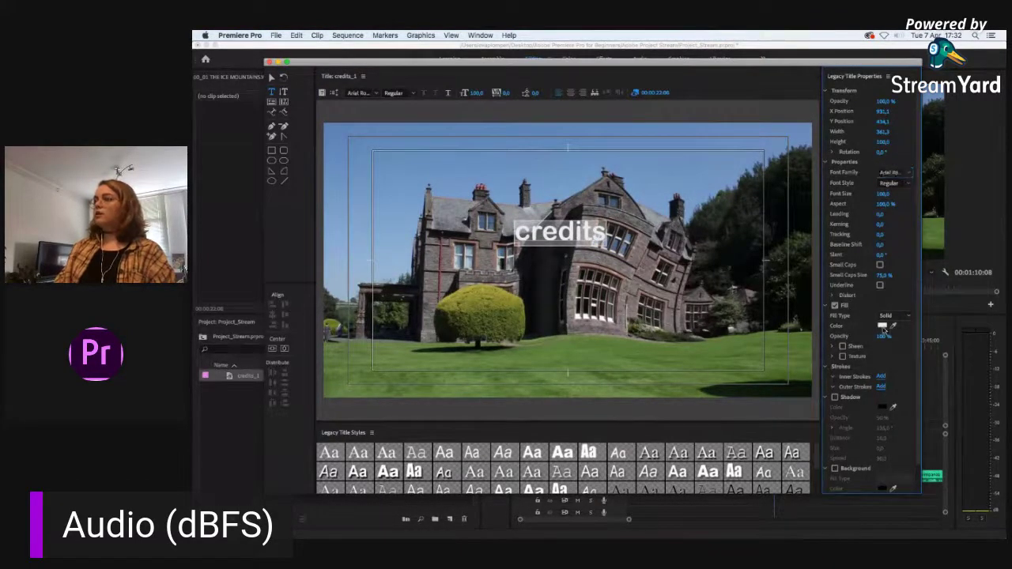
left_click(883, 326)
left_click(604, 320)
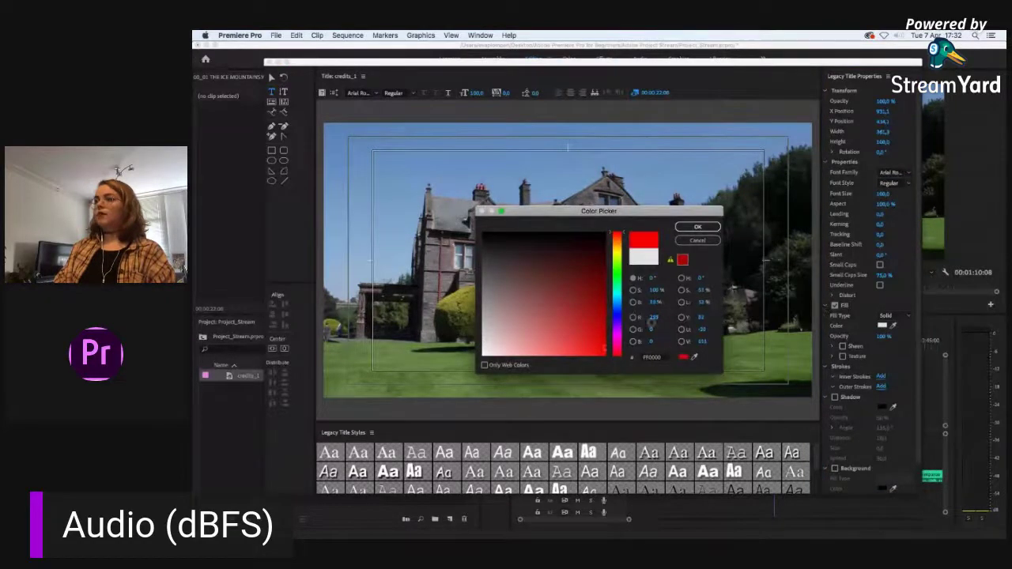
left_click(618, 338)
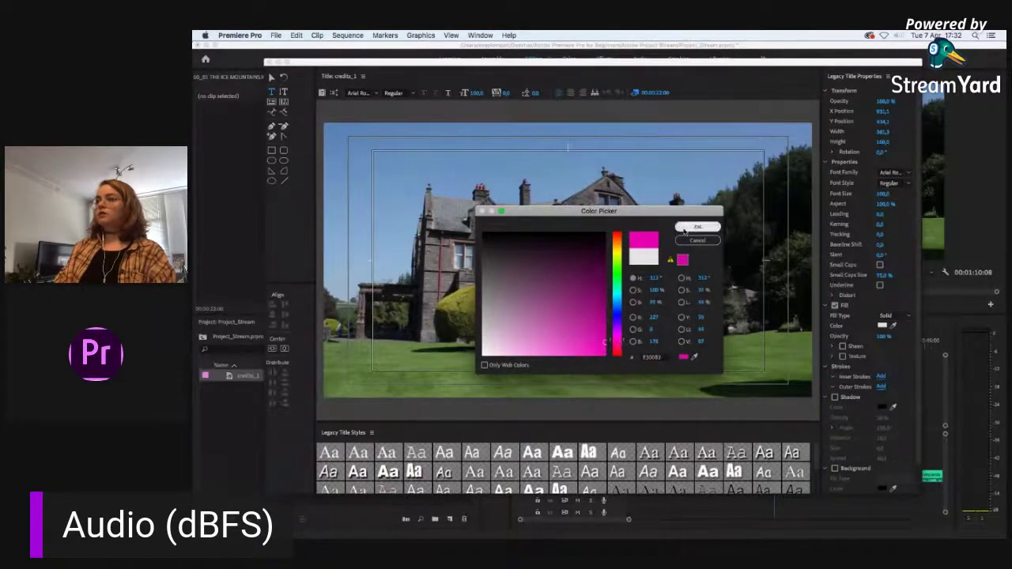
left_click(697, 227)
Step: Set the "credits" text's fill type to Linear Gradient and make its second color stop white
left_click(886, 315)
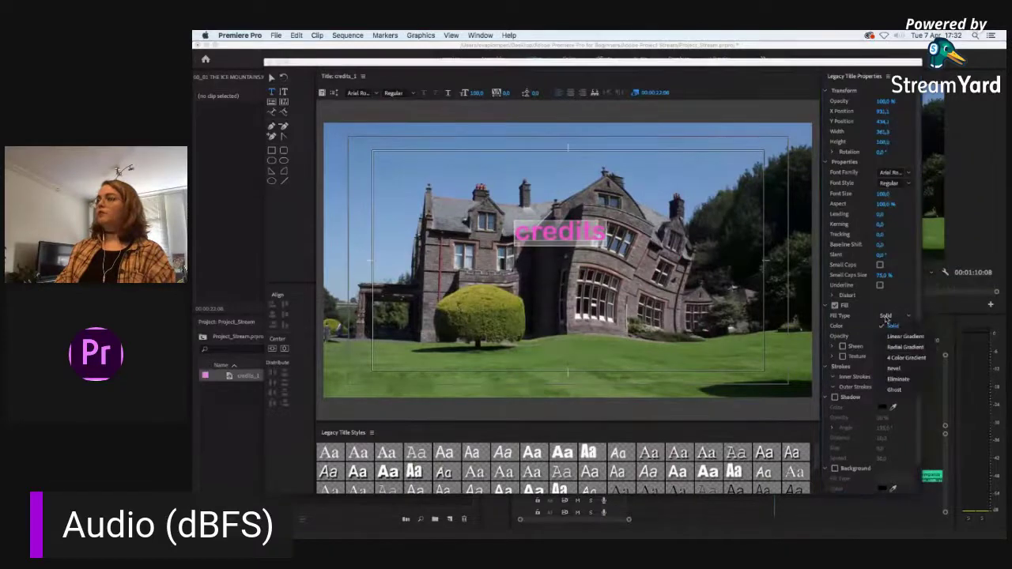
left_click(916, 337)
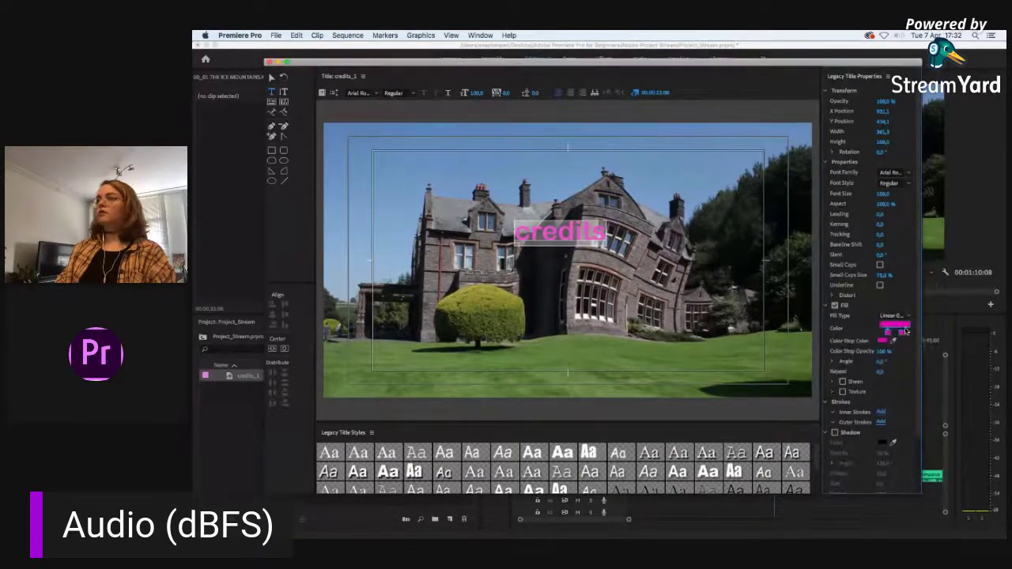
double_click(902, 336)
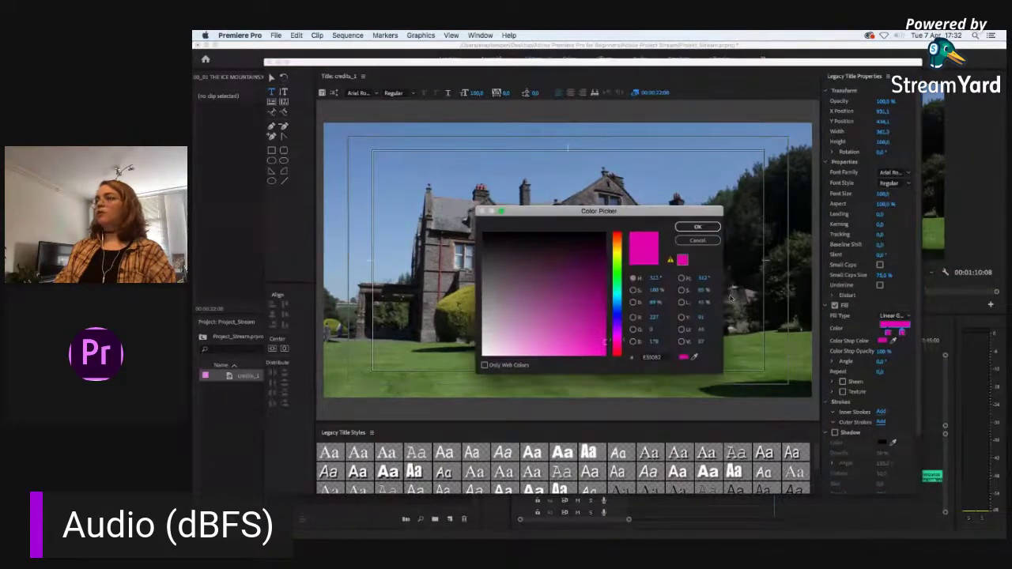
left_click(488, 236)
left_click(700, 230)
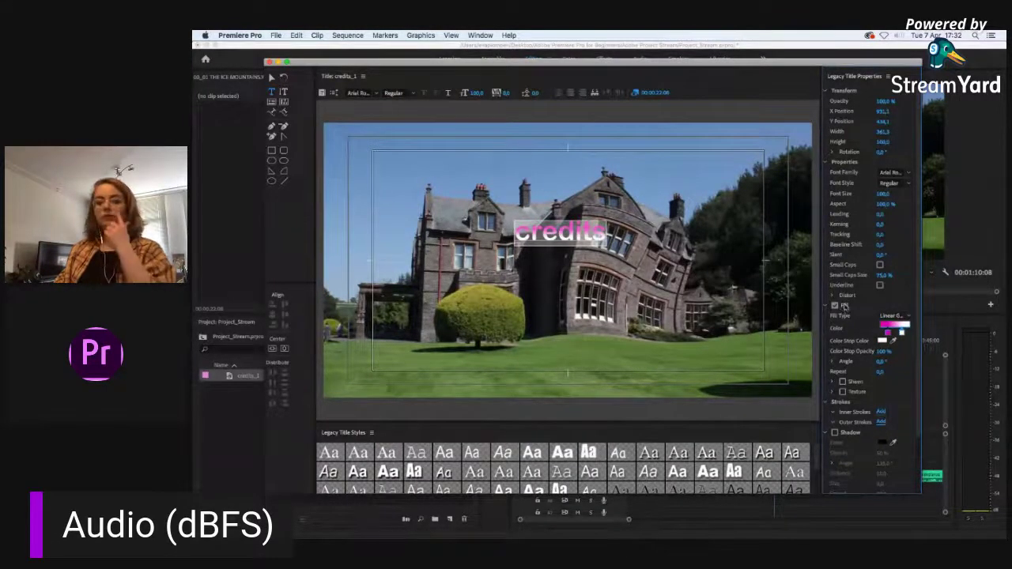
Step: Try the Path Type tool with sample text "hrthjrt" on an arch over the round bush, and delete the text
left_click(273, 113)
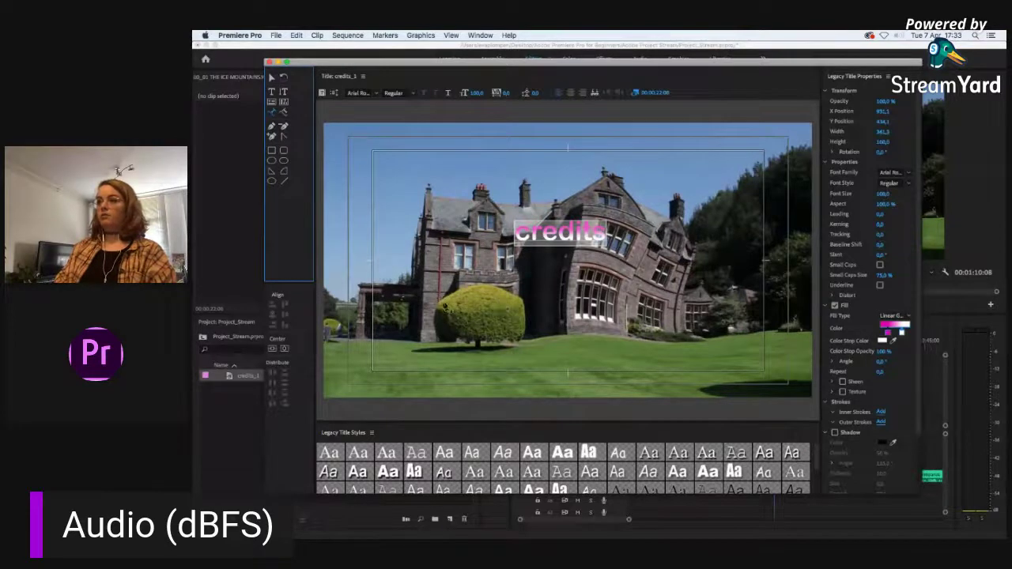
left_click(458, 298)
left_click(476, 283)
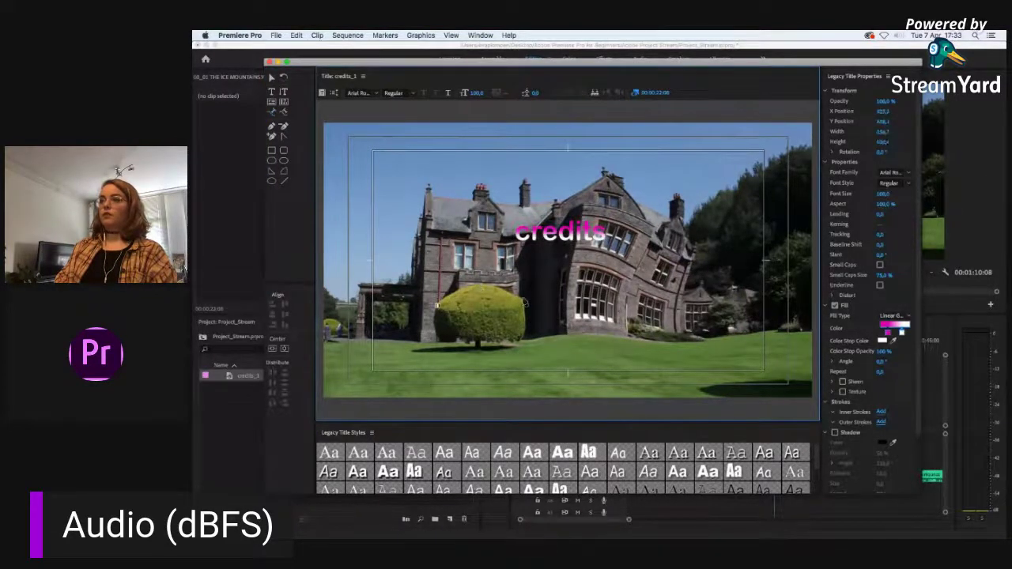
left_click(524, 304)
type("hrthjrt")
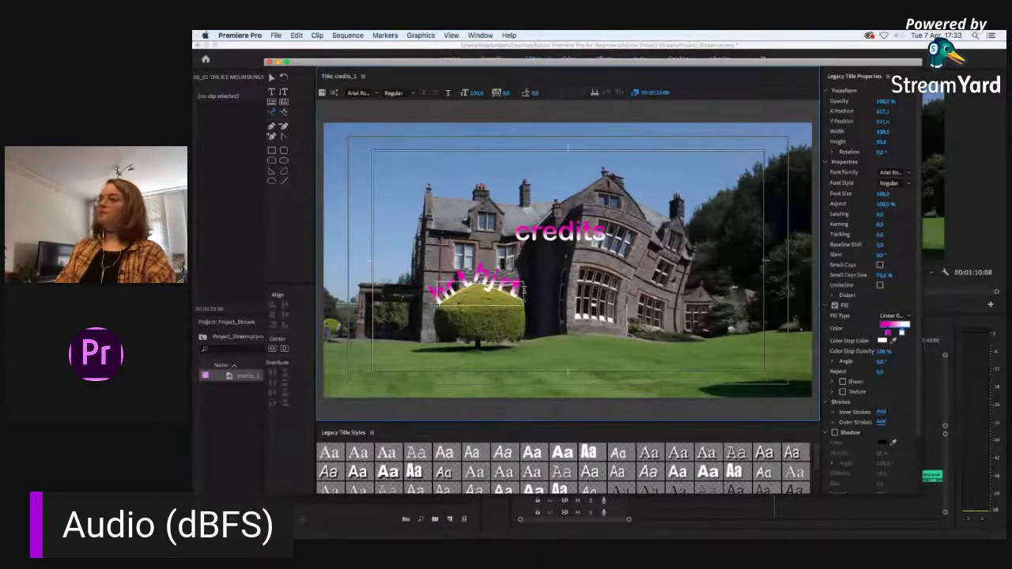
key("BackSpace")
key("BackSpace")
key("BackSpace")
key("BackSpace")
key("BackSpace")
key("BackSpace")
key("BackSpace")
key("BackSpace")
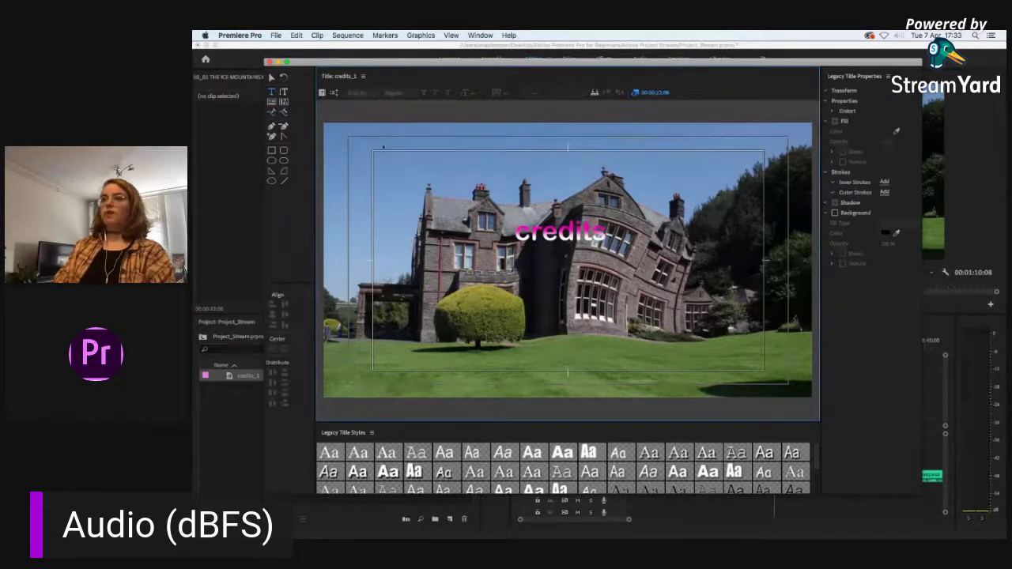
Step: Try the Vertical Type tool with sample text "ehrtehrt" beside the "credits" text, and delete the characters
left_click(283, 92)
left_click(420, 201)
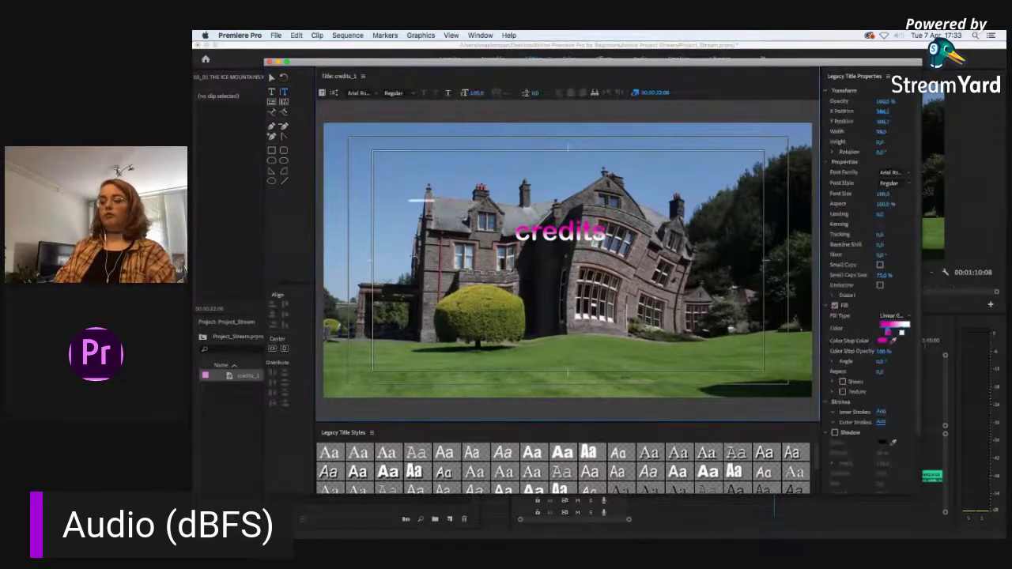
type("ehrtehrt")
key("BackSpace")
key("BackSpace")
key("BackSpace")
key("BackSpace")
key("BackSpace")
key("BackSpace")
key("BackSpace")
key("BackSpace")
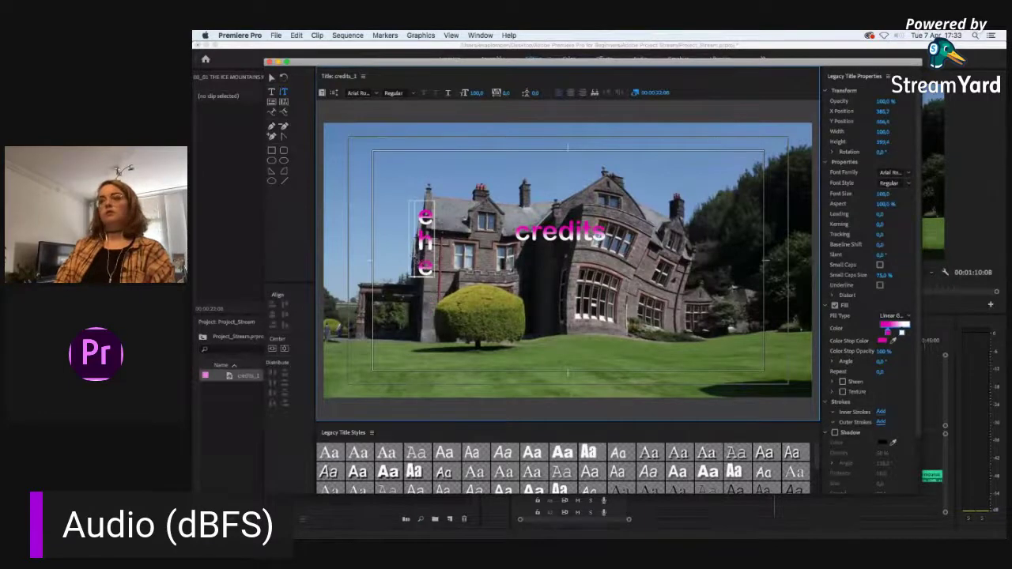
Step: Try the Area Type tool with two lines of sample text in a box overlapping "credits", and undo the typing
left_click(272, 102)
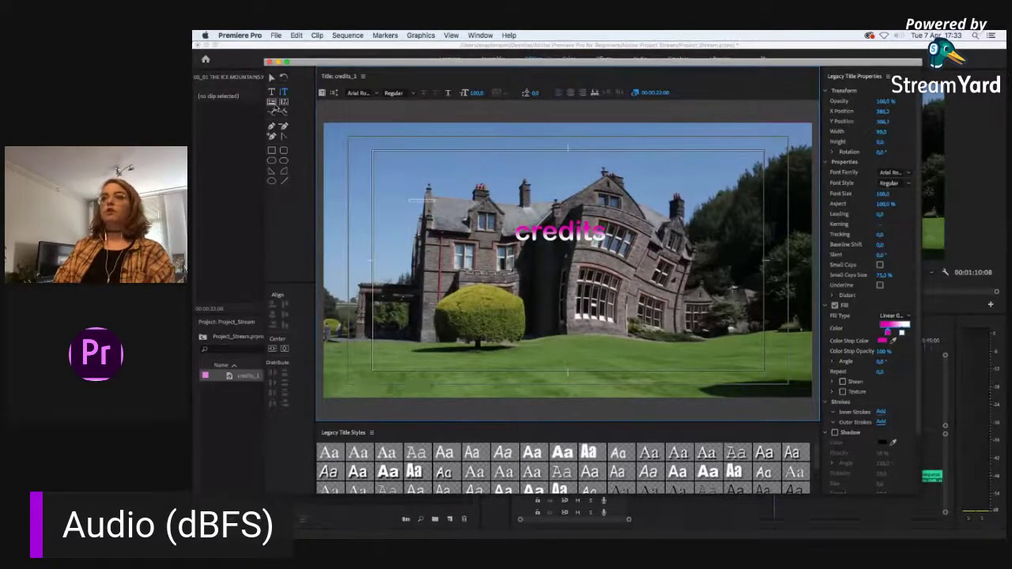
left_click_drag(391, 209, 570, 335)
type("jrkejkterkit")
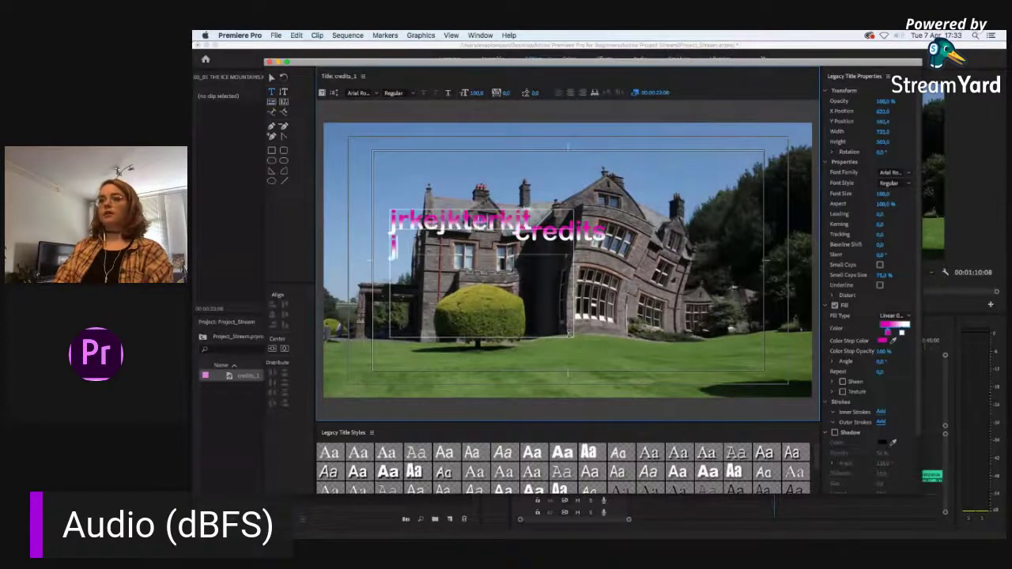
key("Return")
type("jkrethjrethj")
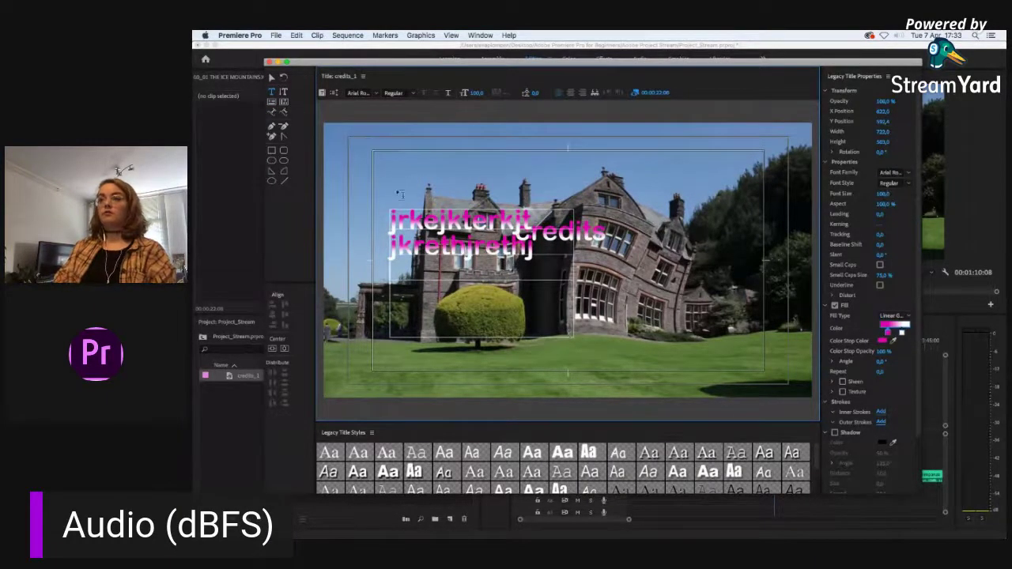
key("super+z")
key("super+z")
key("super+z")
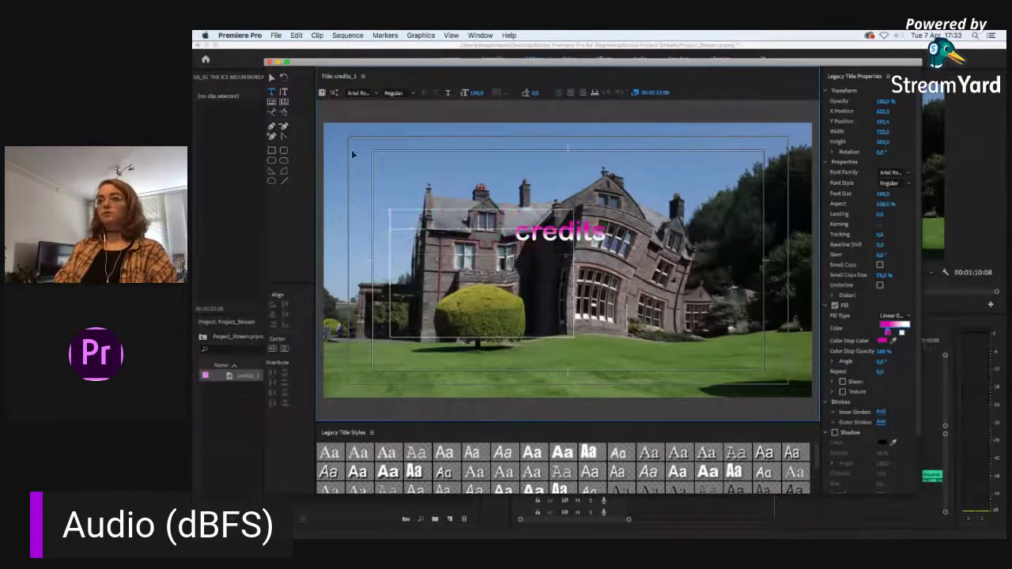
Step: Draw a sample rectangle over the house and delete it, and look through the available Legacy Title Styles
left_click(271, 150)
left_click_drag(412, 183, 594, 344)
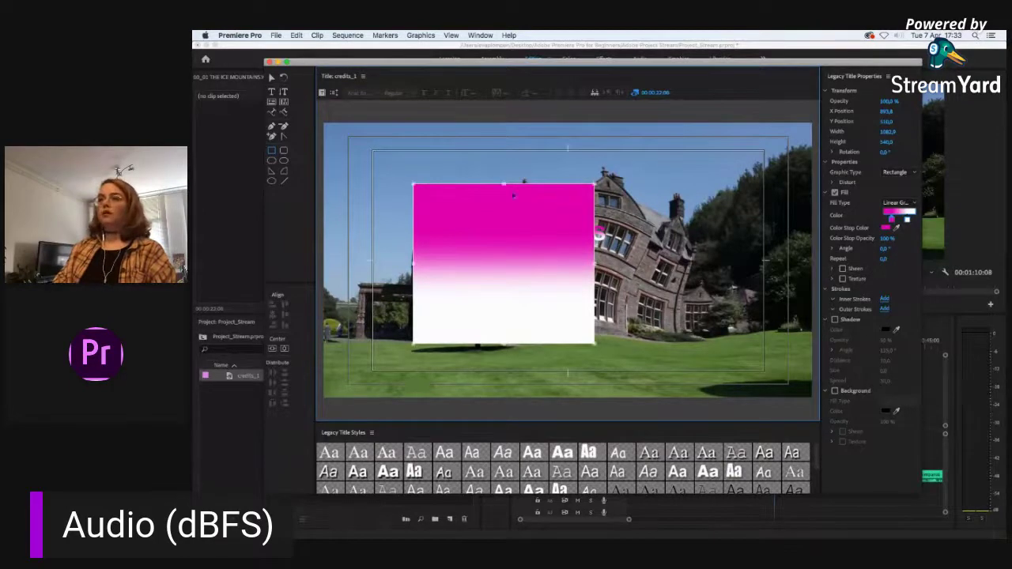
key("Delete")
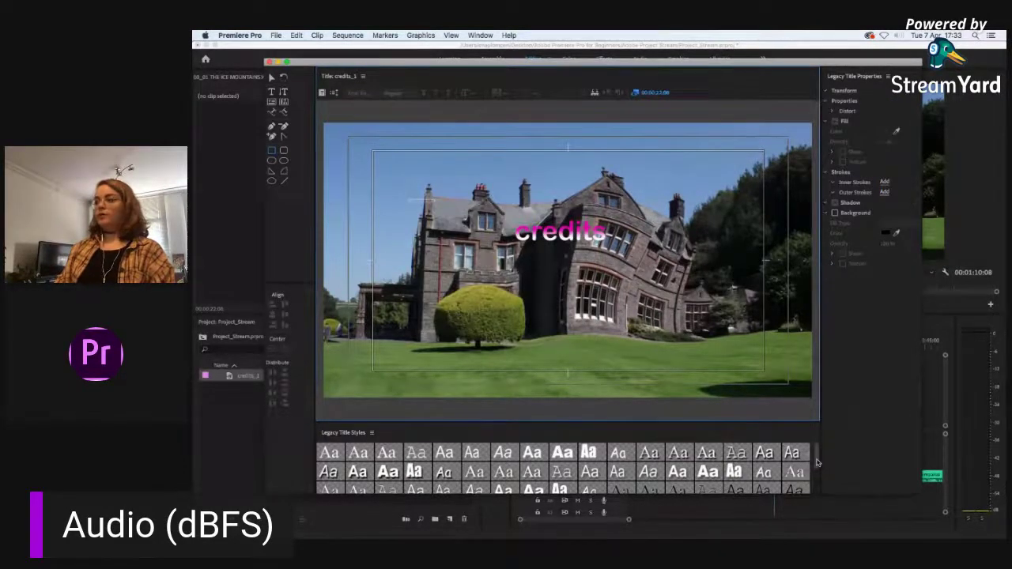
scroll(806, 462, "down", 3)
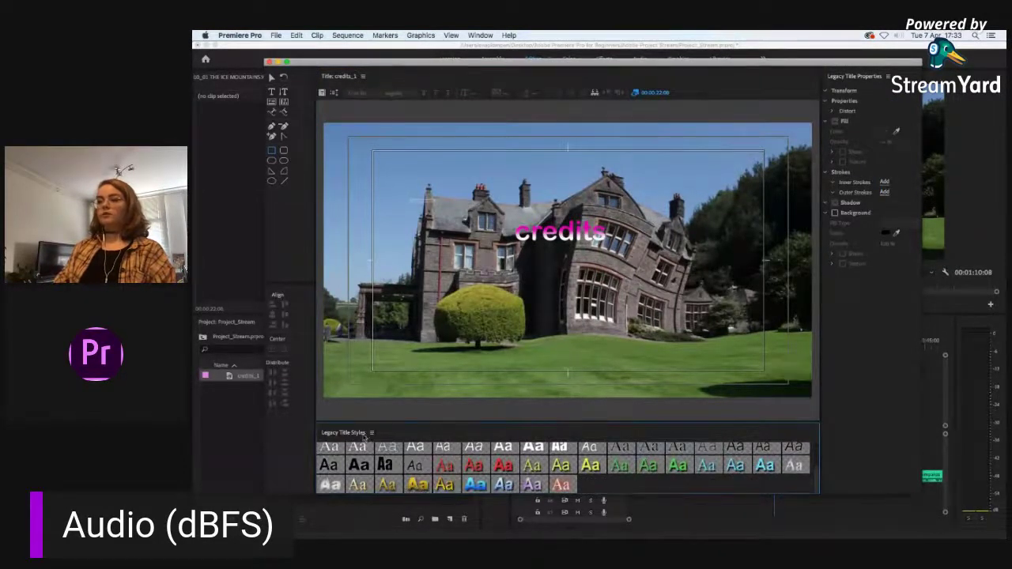
scroll(642, 490, "up", 3)
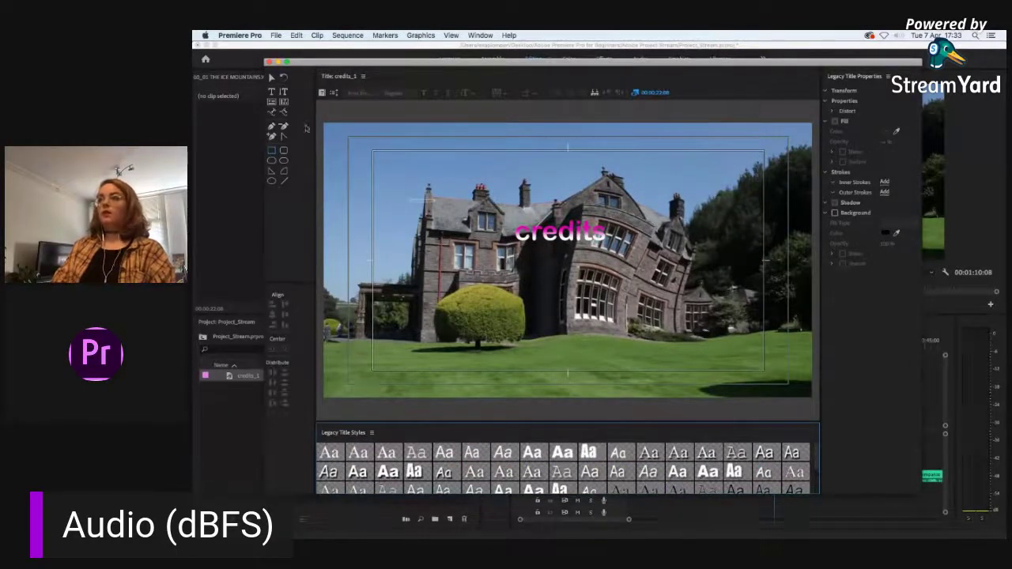
Step: Centre the "credits" text horizontally and vertically in the title frame
left_click(560, 230)
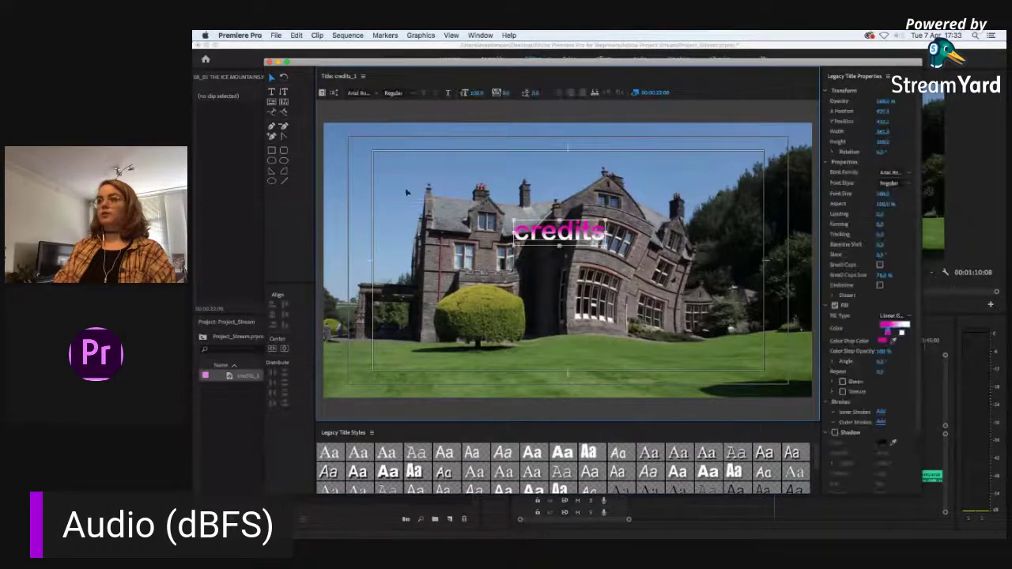
left_click(273, 347)
left_click(284, 348)
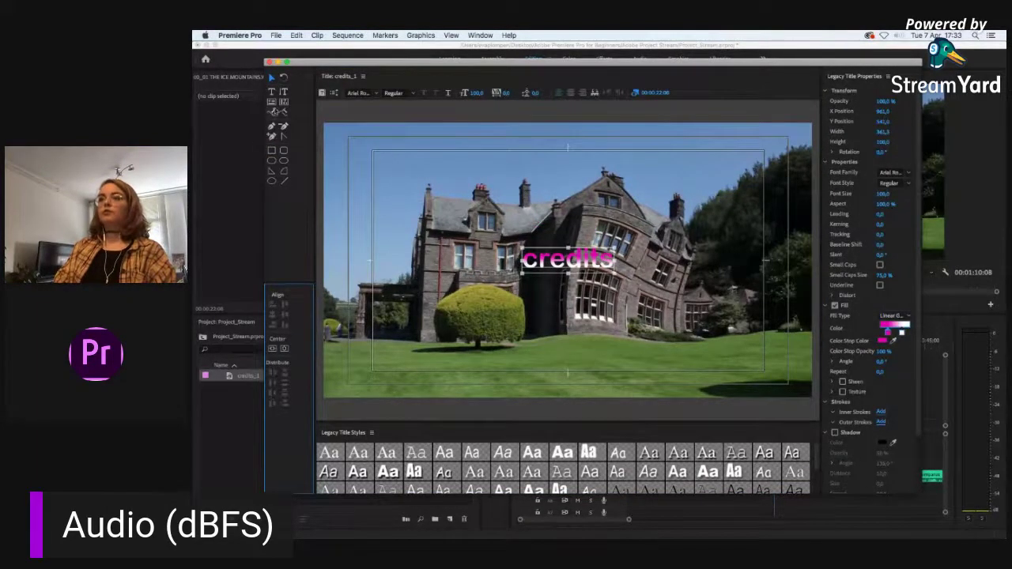
Step: Add a second text line reading "another credit" and place it below the "credits" text
left_click(271, 93)
left_click(511, 198)
type("another credit")
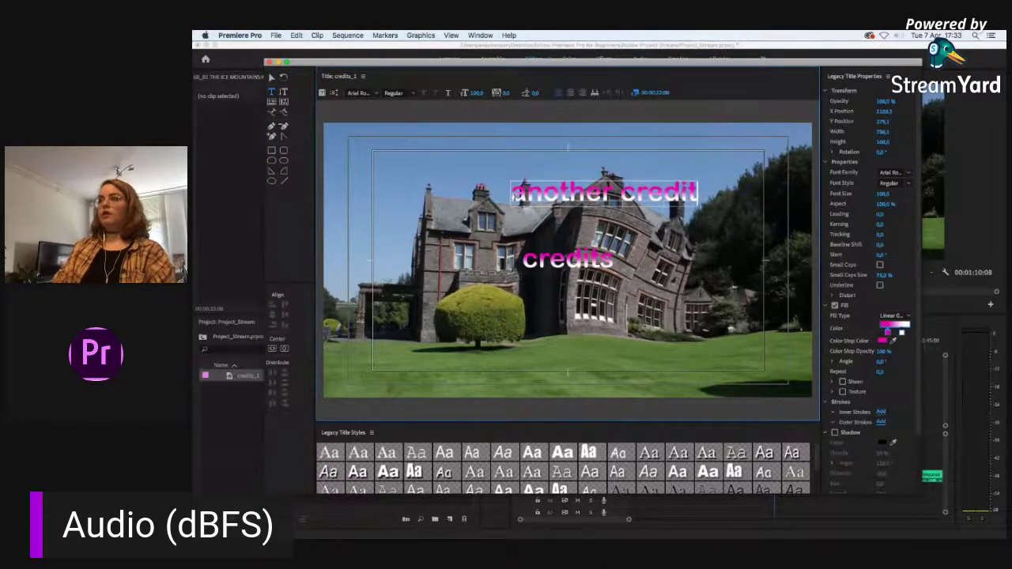
left_click(271, 77)
left_click_drag(549, 198, 514, 306)
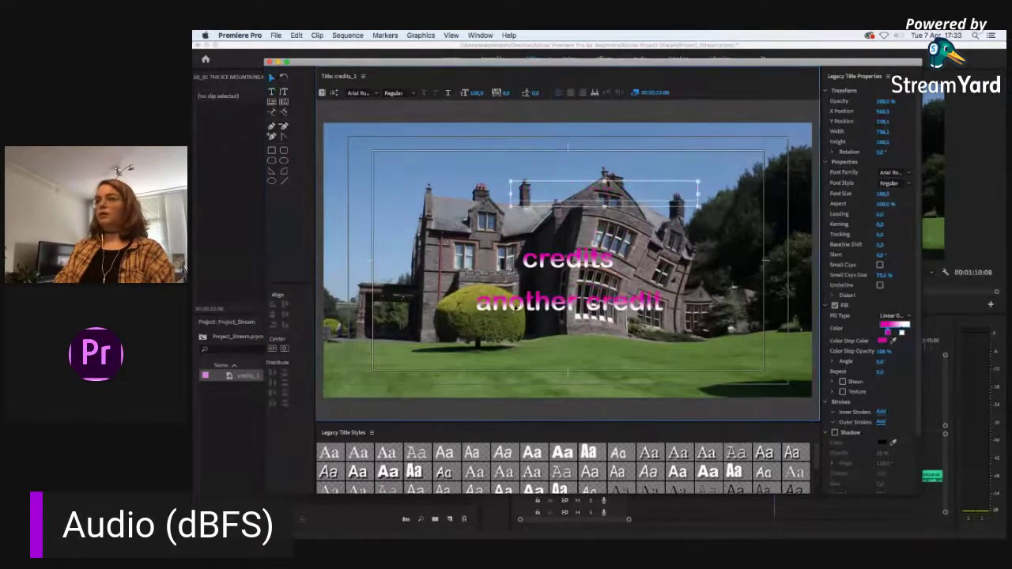
Step: Move the "credits" text higher and align it with "another credit" on their horizontal centres
left_click_drag(554, 261, 544, 222)
left_click(556, 309, "shift")
left_click(273, 314)
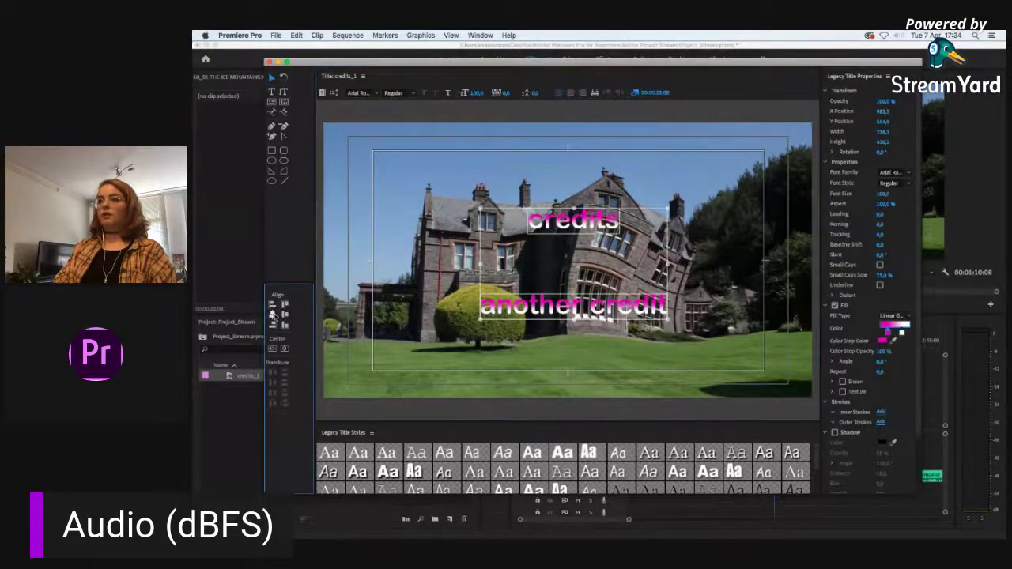
Step: Select both text lines and centre them together horizontally and vertically in the title frame
left_click(429, 134)
key("super+a")
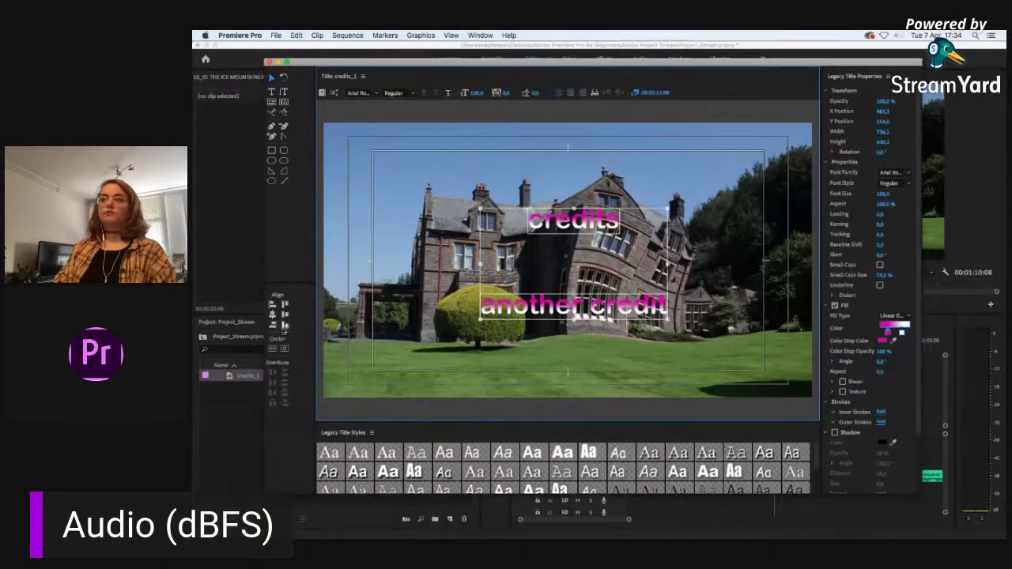
left_click(273, 348)
left_click(284, 349)
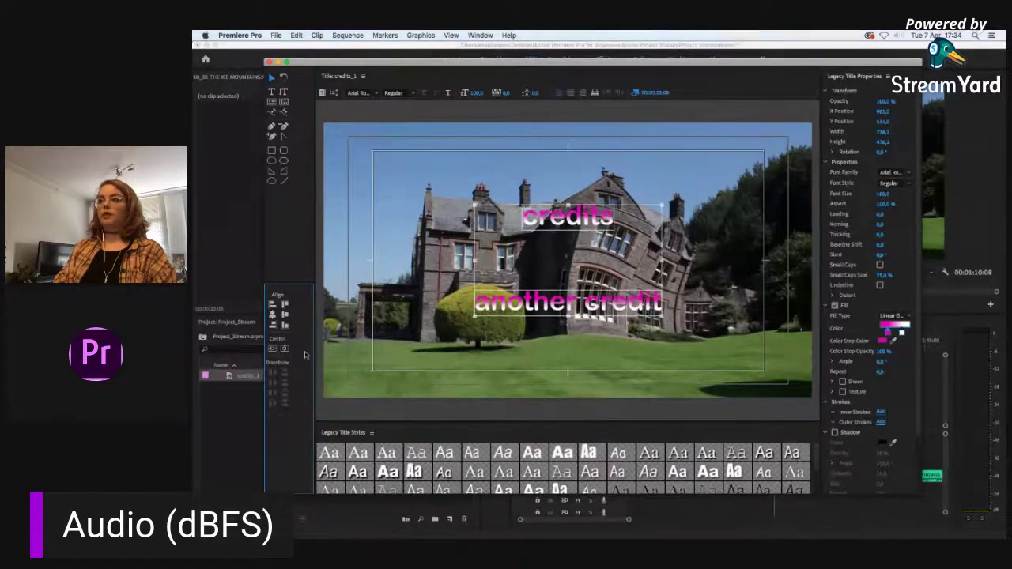
Step: Scrub the title's background video timecode to 00:00:19:07, and hide the background video
left_click(532, 115)
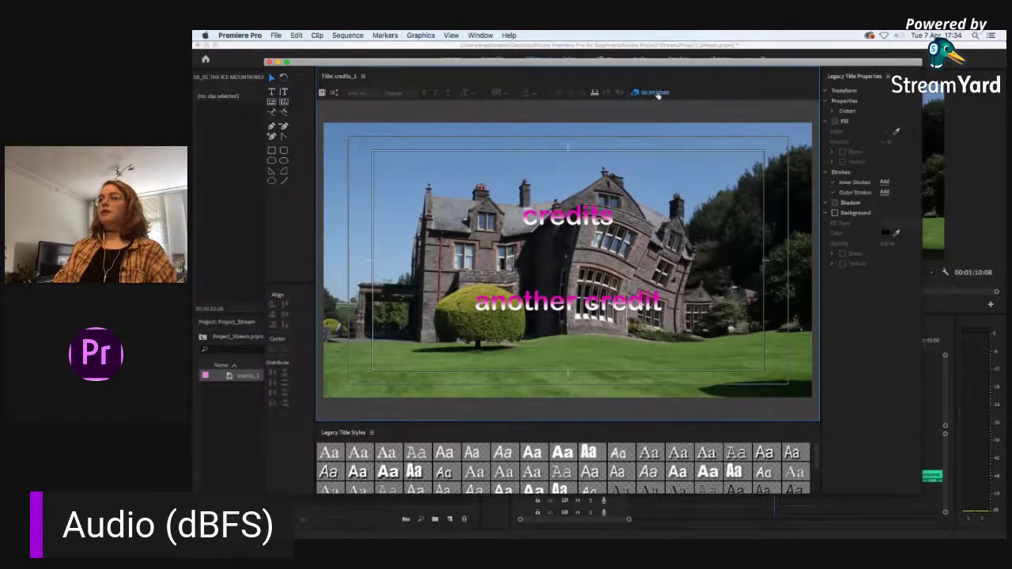
left_click_drag(690, 63, 666, 61)
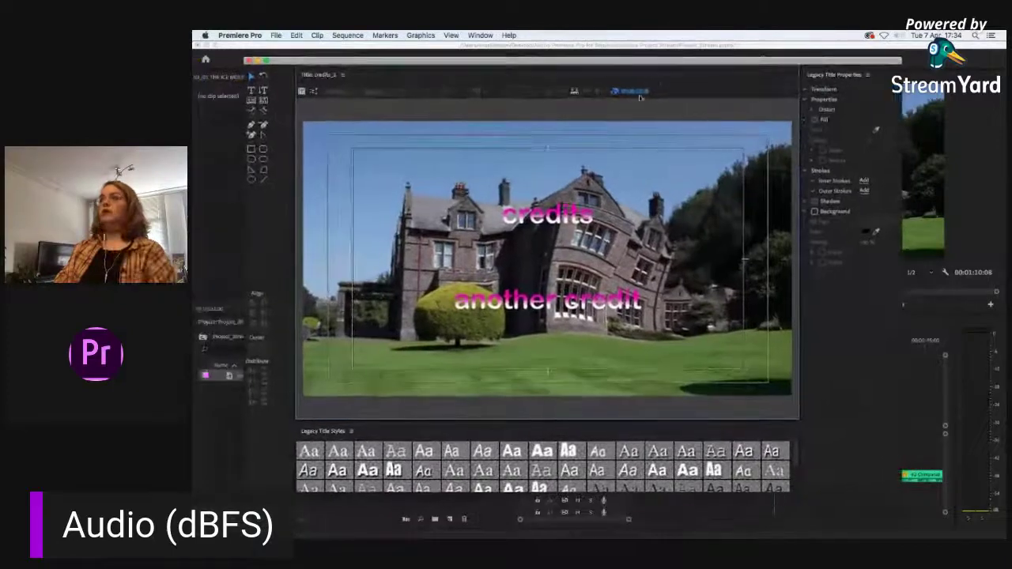
mouse_move(617, 109)
left_mouse_down()
mouse_move(541, 117)
mouse_move(599, 108)
left_mouse_up()
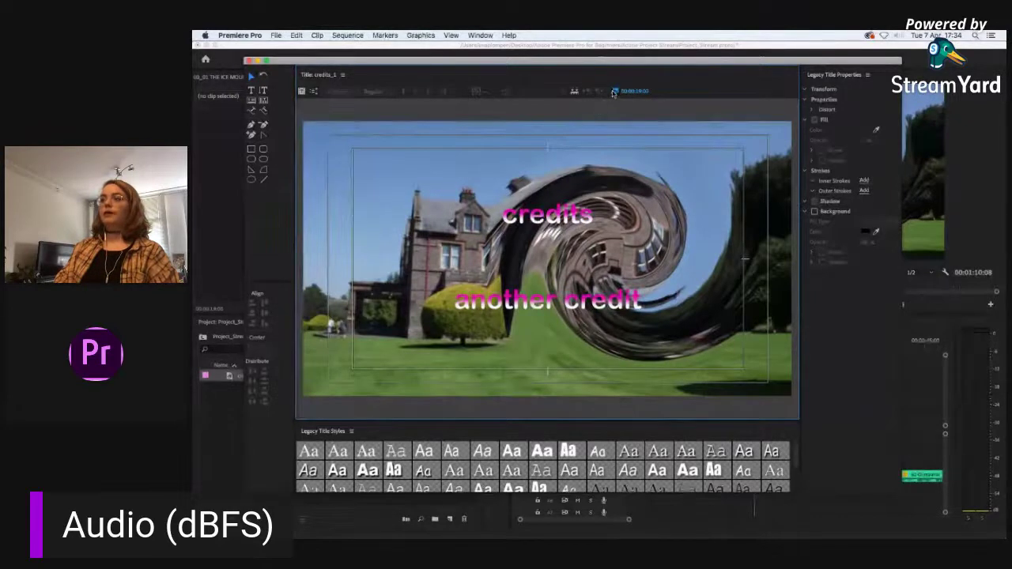
left_click(614, 91)
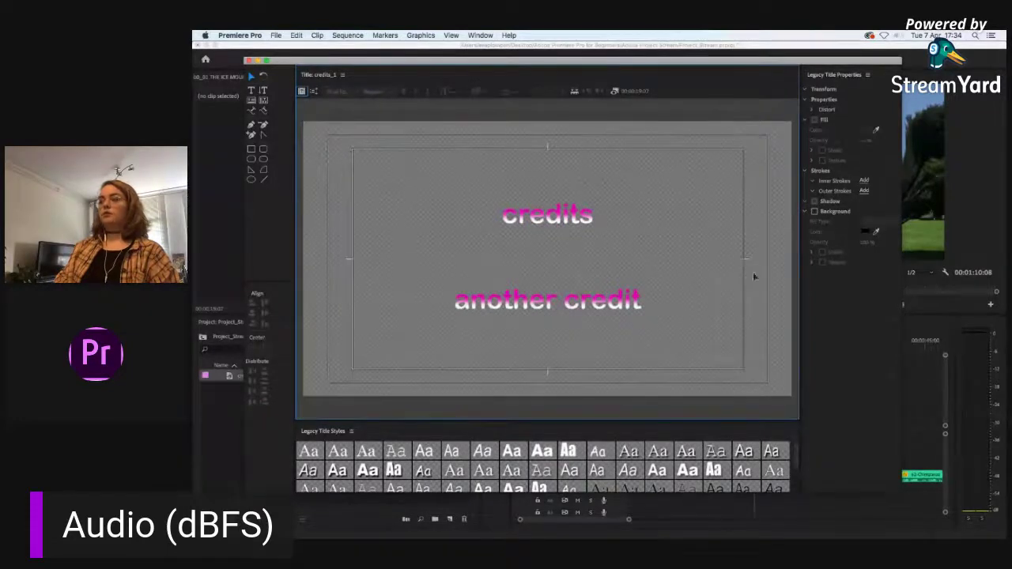
Step: Try a solid black background on the title, look through its fill types, and switch the background off
left_click(814, 211)
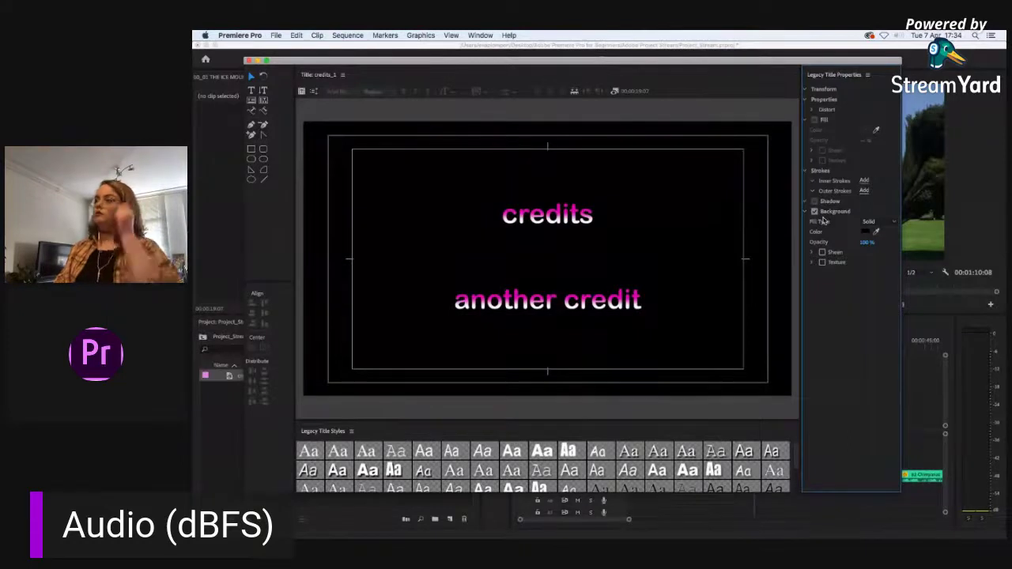
left_click(868, 222)
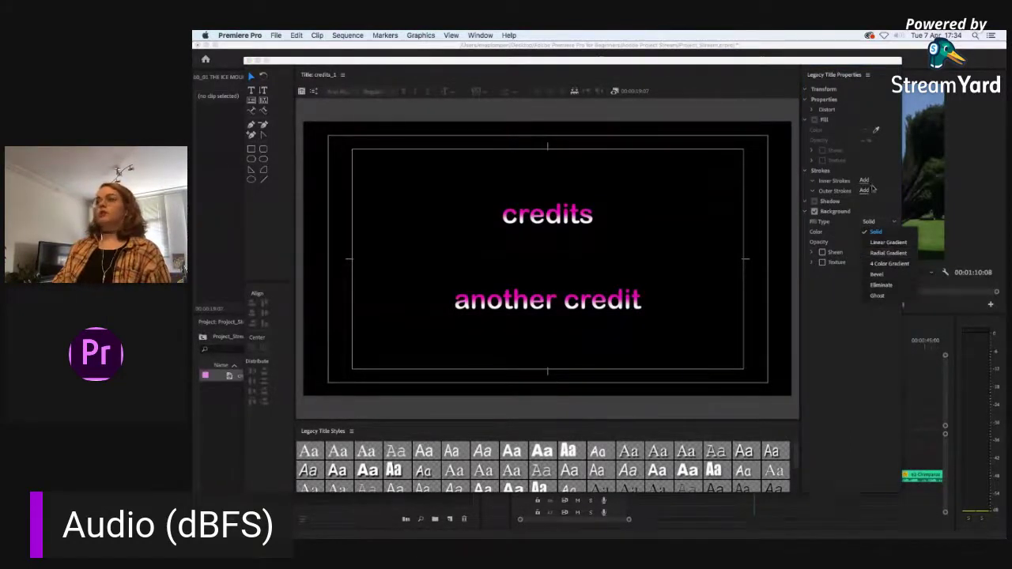
left_click(873, 185)
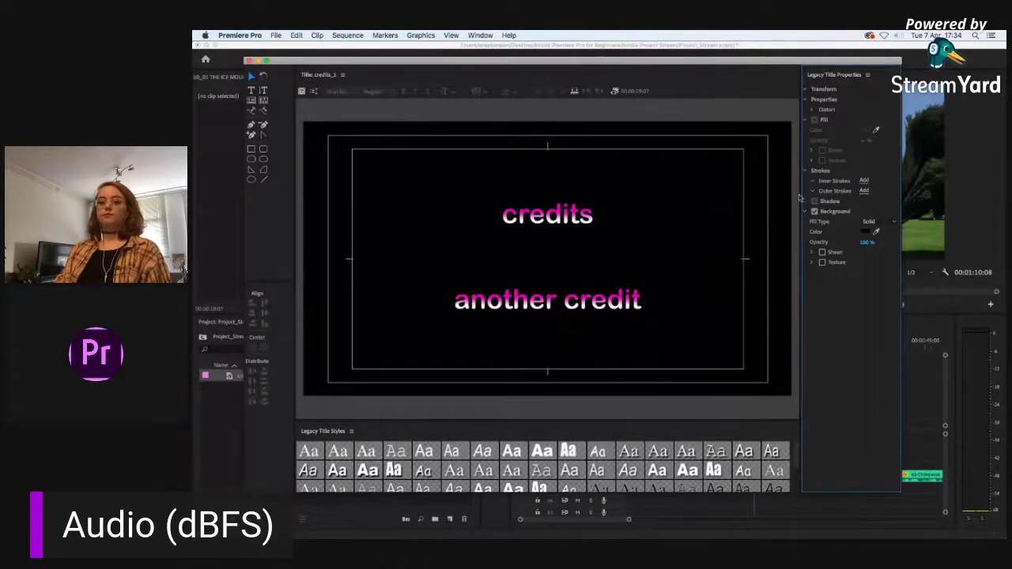
left_click(815, 211)
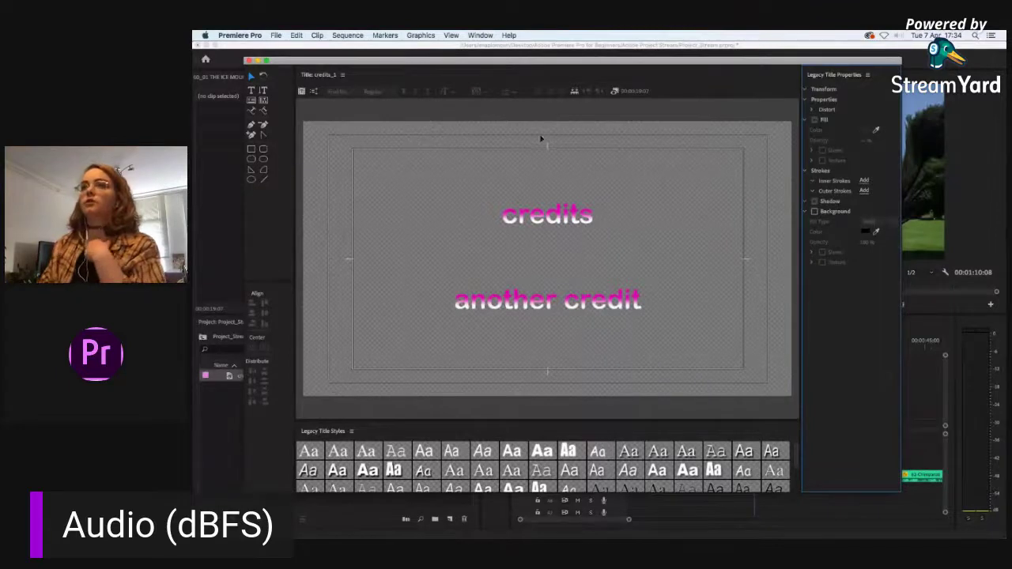
left_click(814, 212)
left_click(814, 212)
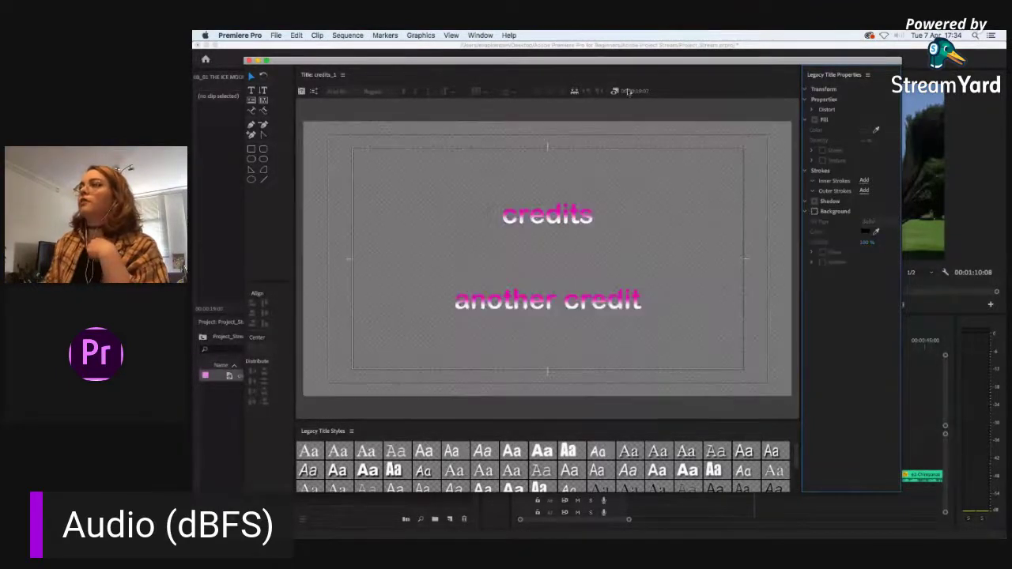
Step: Show the background video behind the title again and close the title editor
left_click(615, 91)
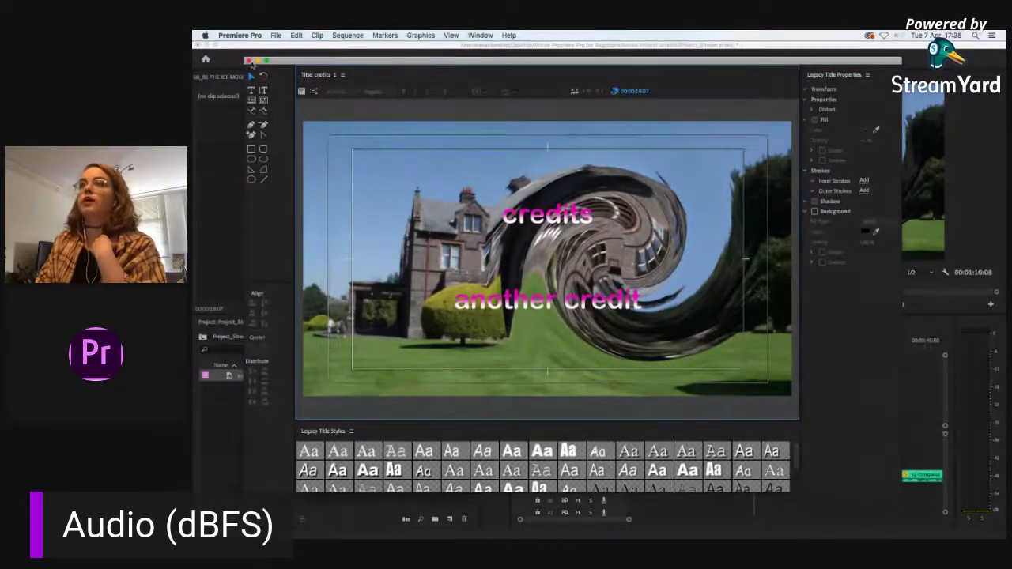
key("super+w")
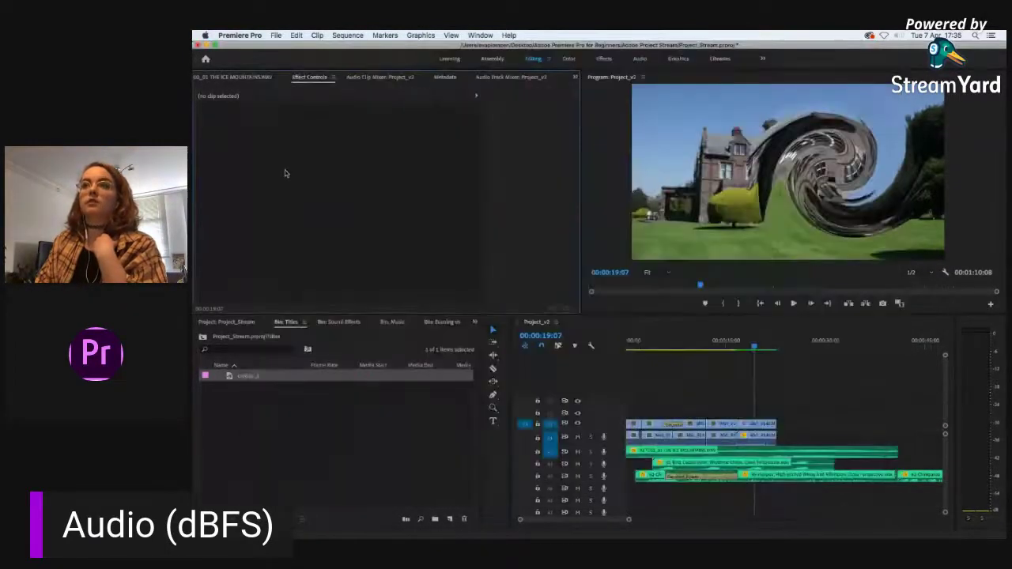
Step: Place the credits_1 title on the video track above the clips around the playhead, and briefly reopen it in the title editor
left_click_drag(243, 377, 242, 379)
left_click_drag(688, 333, 752, 414)
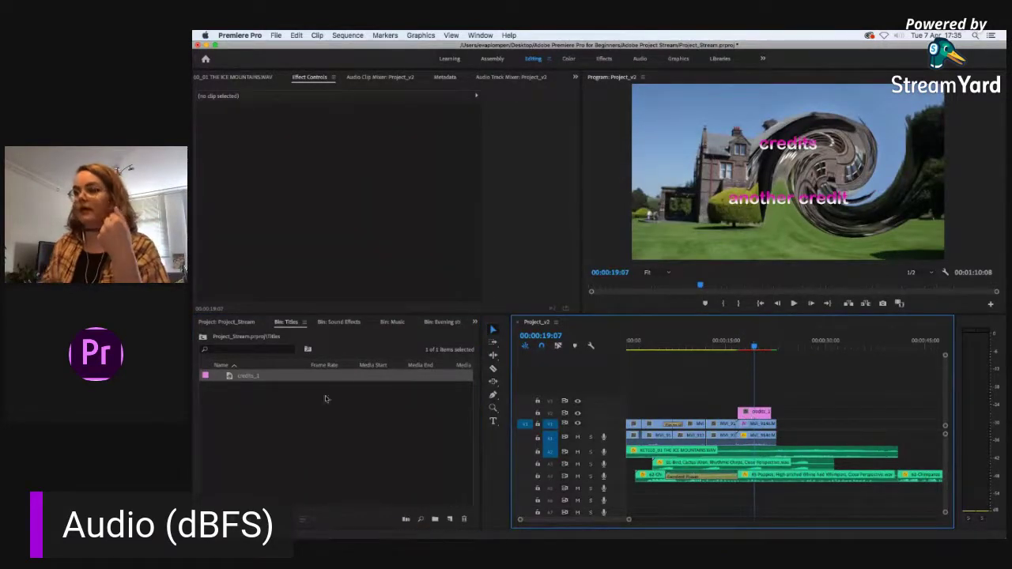
double_click(229, 377)
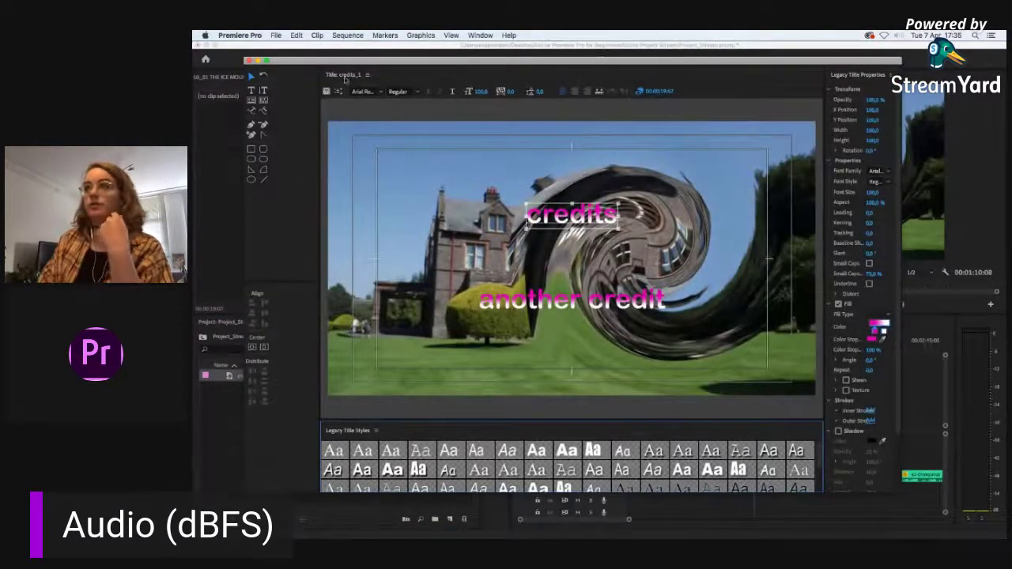
left_click(248, 61)
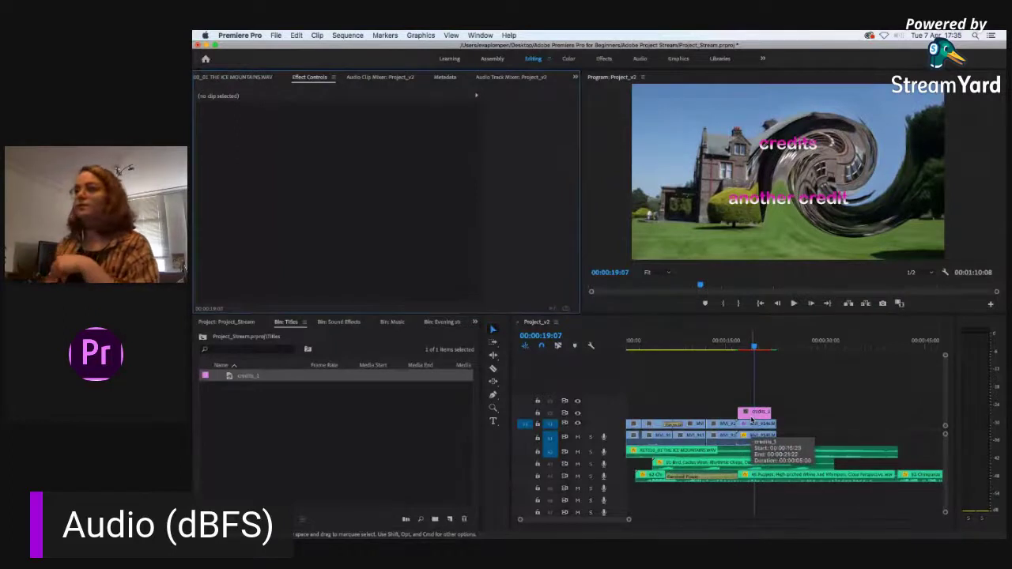
Step: Start and cancel a preview render with the credits_1 clip nudged slightly later, and delete the clip from the timeline
mouse_move(752, 419)
left_mouse_down()
mouse_move(725, 416)
mouse_move(763, 416)
mouse_move(744, 416)
left_mouse_up()
left_click(543, 346)
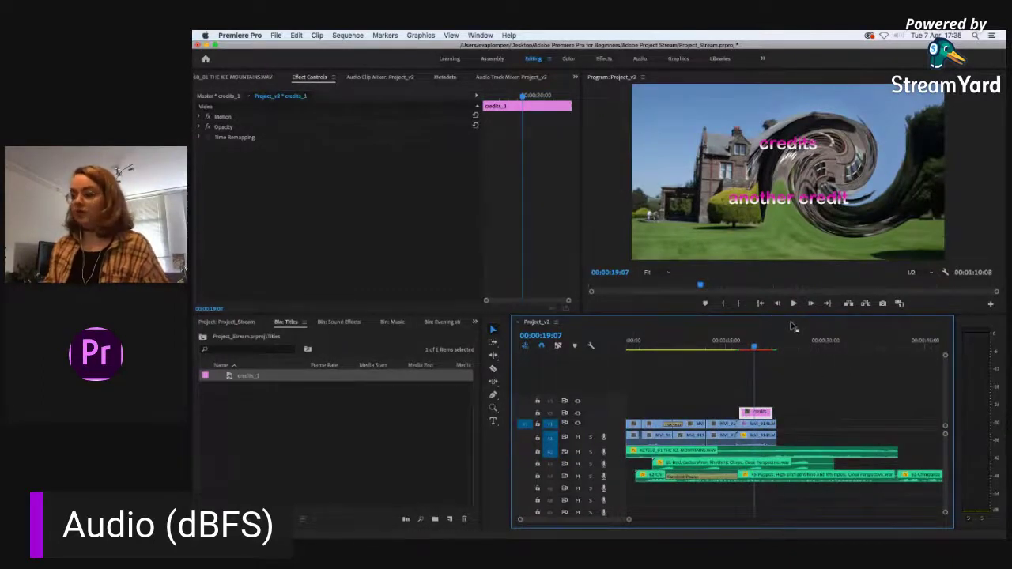
key("Return")
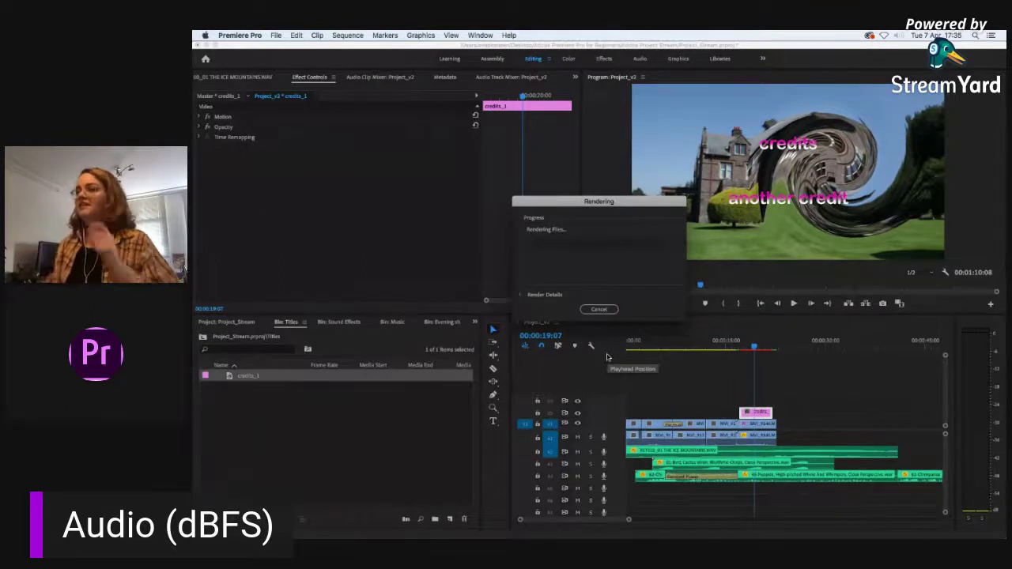
left_click(598, 309)
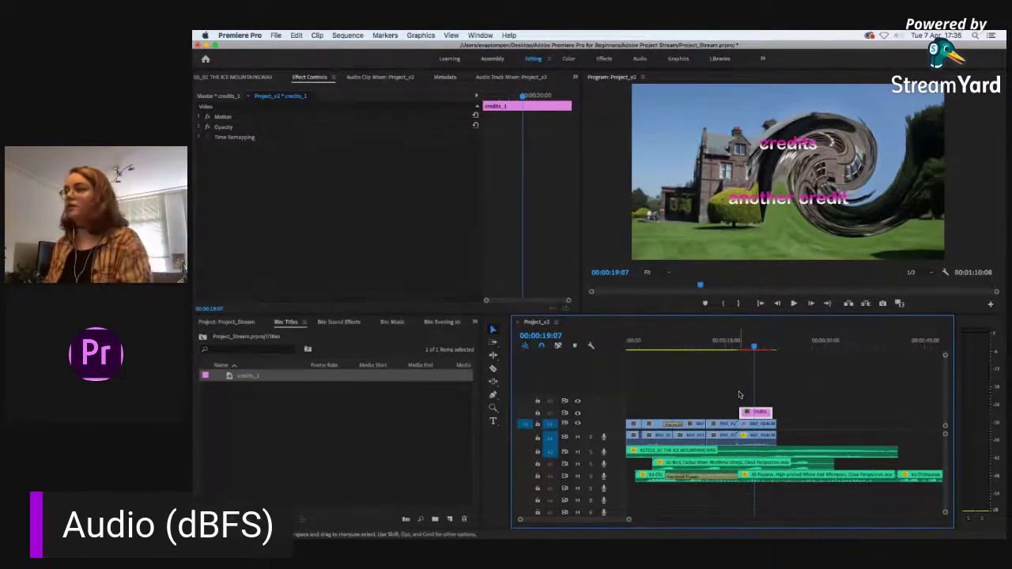
key("Delete")
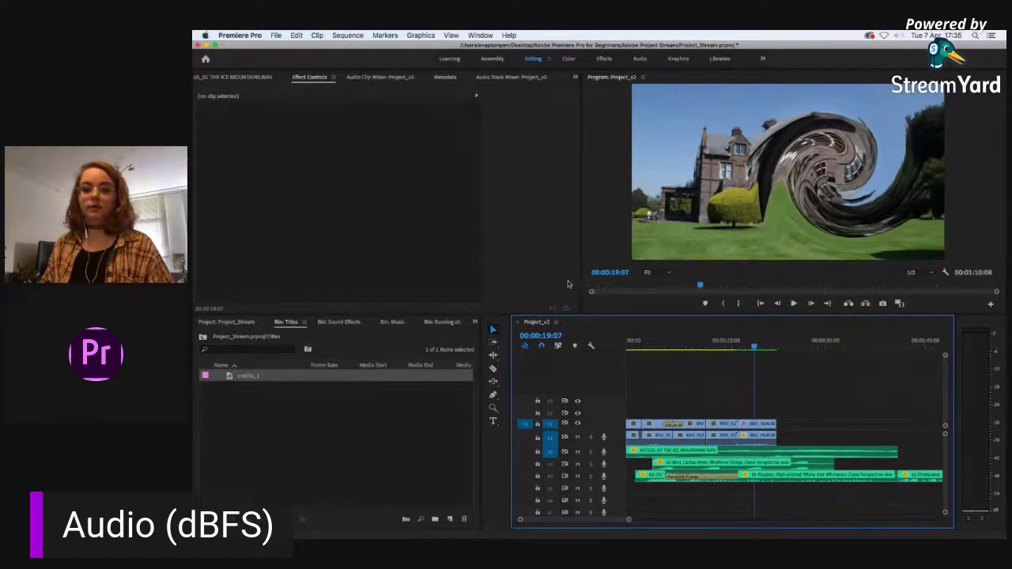
Step: Add a "credits" text graphic over the distorted house with the Type tool
left_click(495, 423)
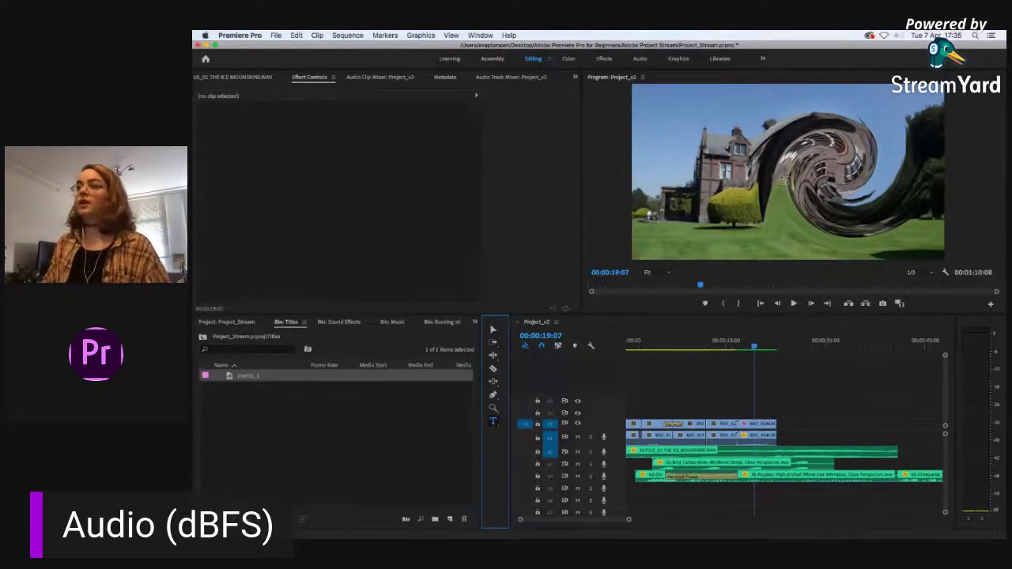
left_click(781, 182)
type("credits")
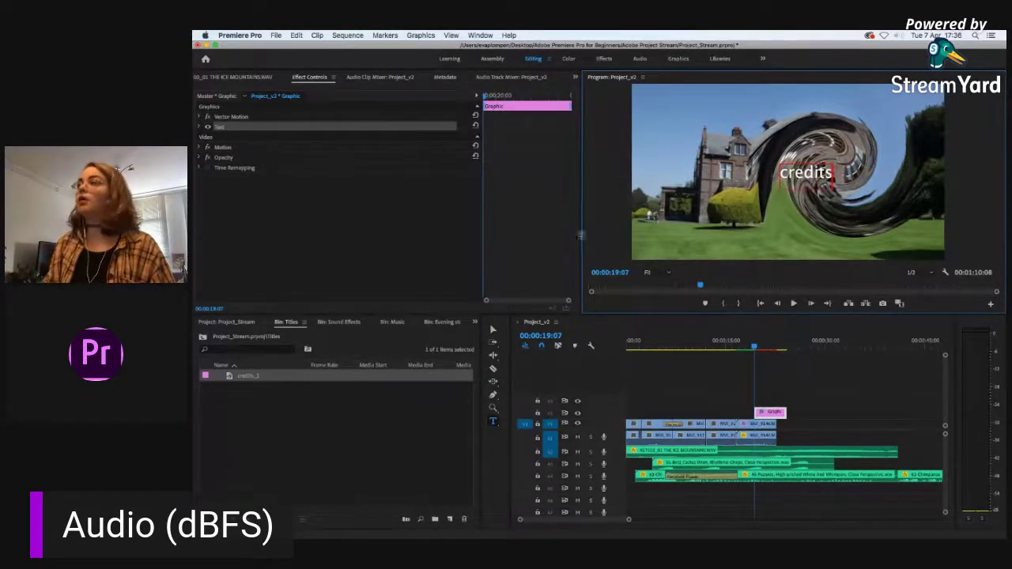
Step: Set the "credits" graphic's position to 905.9, 599.2 and its scale to 104, and centre-align the text
left_click(198, 127)
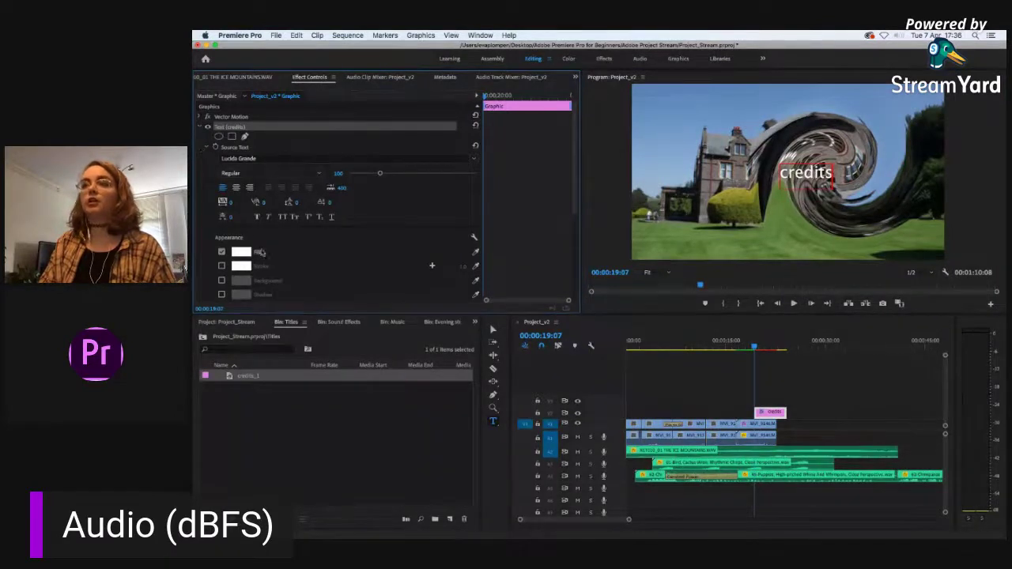
left_click_drag(575, 202, 569, 294)
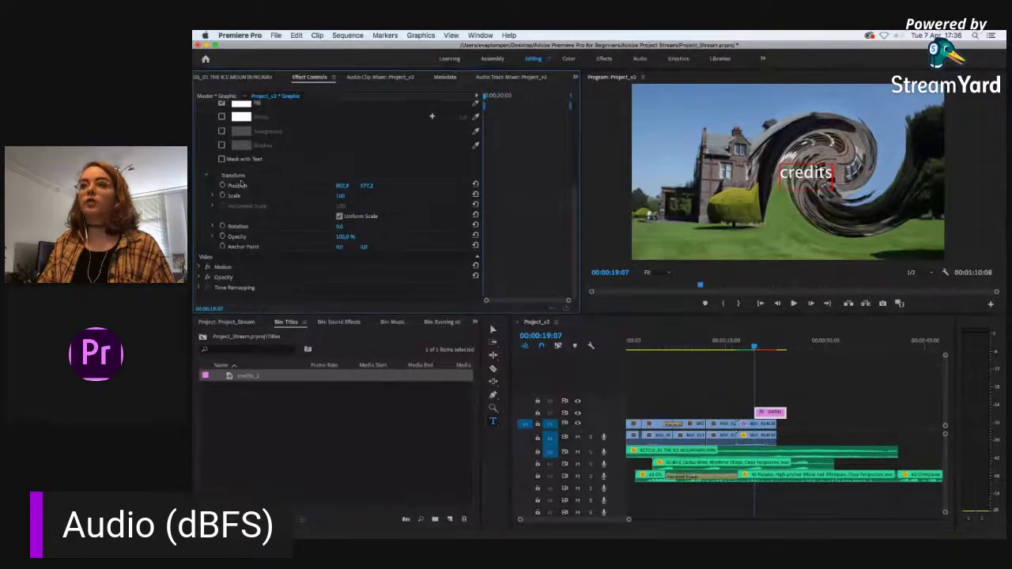
left_click_drag(356, 190, 387, 193)
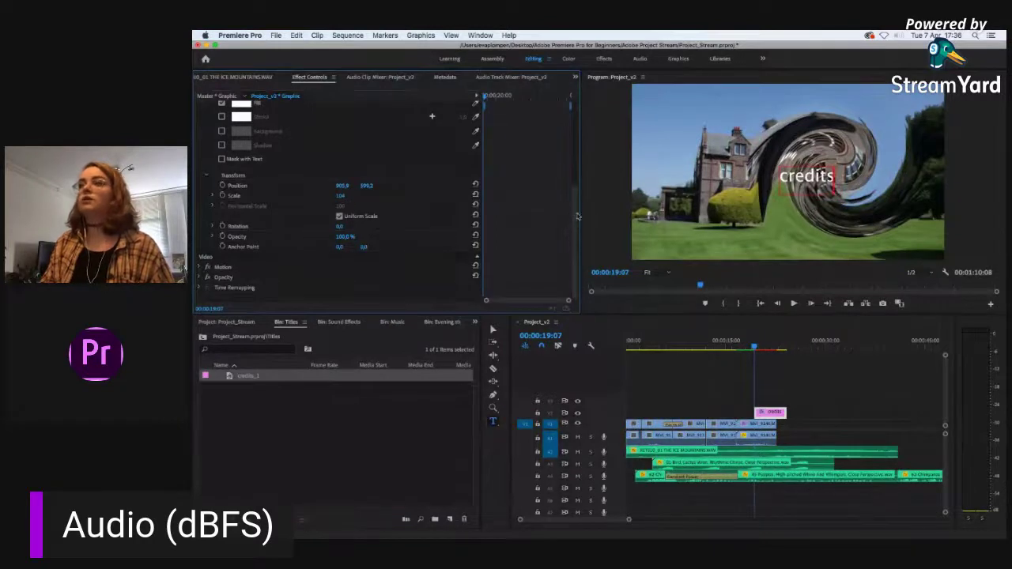
left_click_drag(576, 215, 575, 183)
left_click(236, 191)
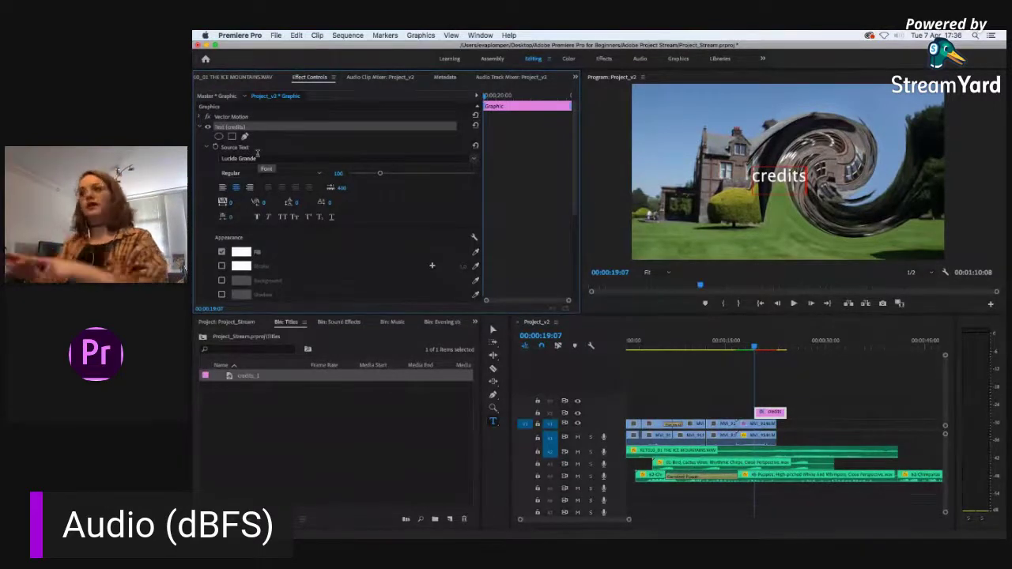
Step: Open Essential Graphics, look through the template list, and show the editing properties of the "credits" text
left_click(480, 35)
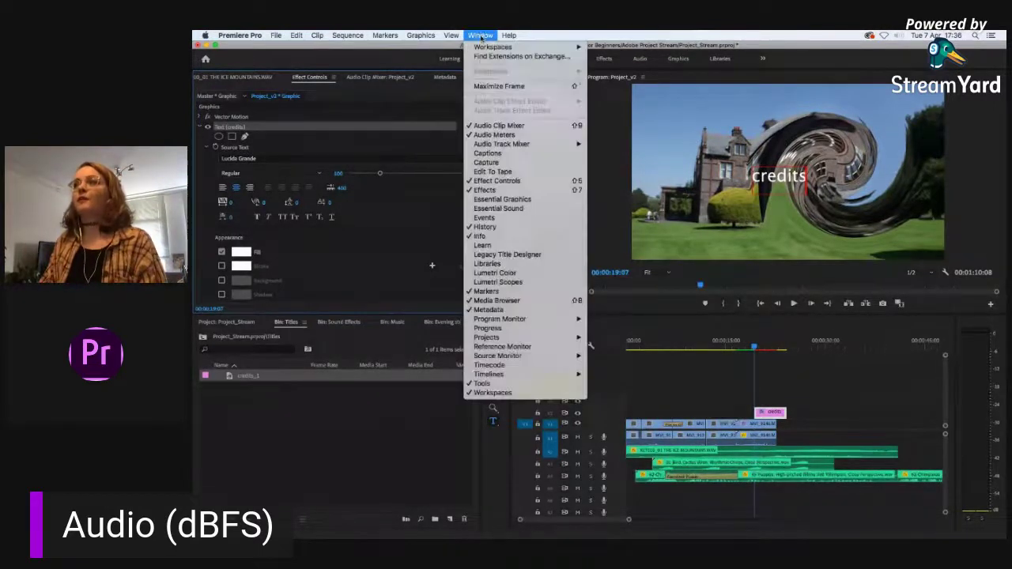
left_click(531, 202)
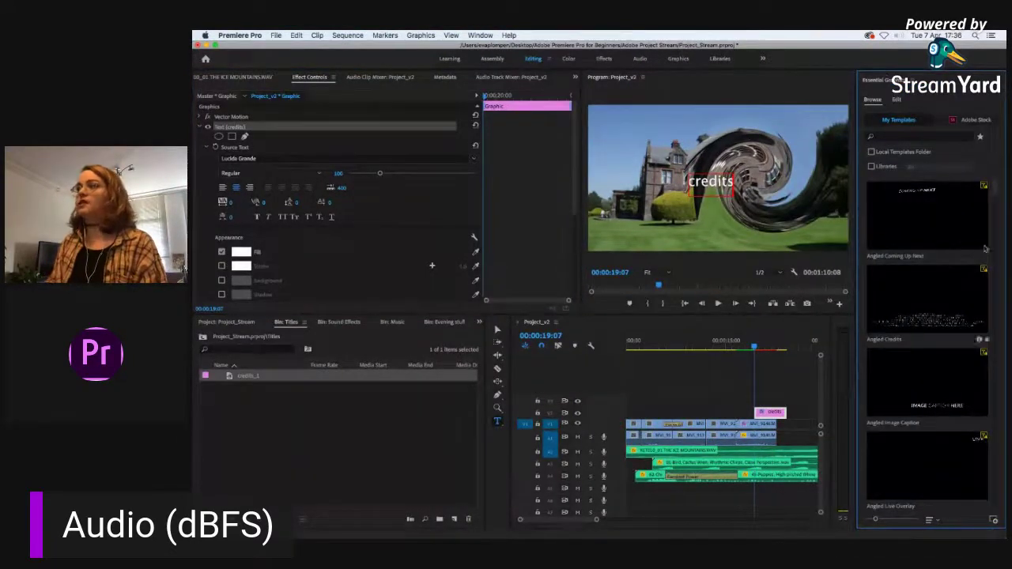
mouse_move(995, 189)
left_mouse_down()
mouse_move(1001, 334)
mouse_move(997, 178)
left_mouse_up()
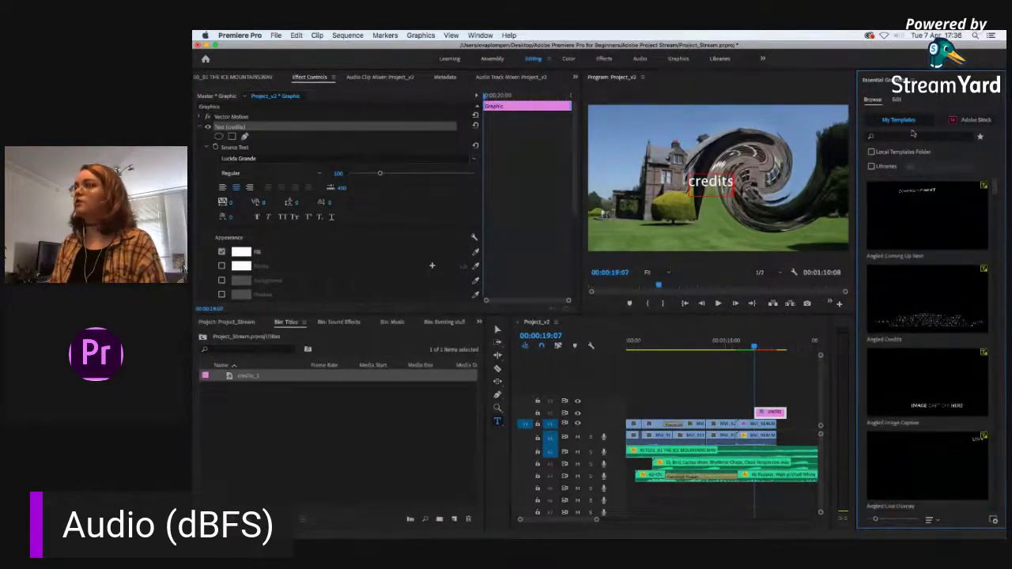
left_click(896, 101)
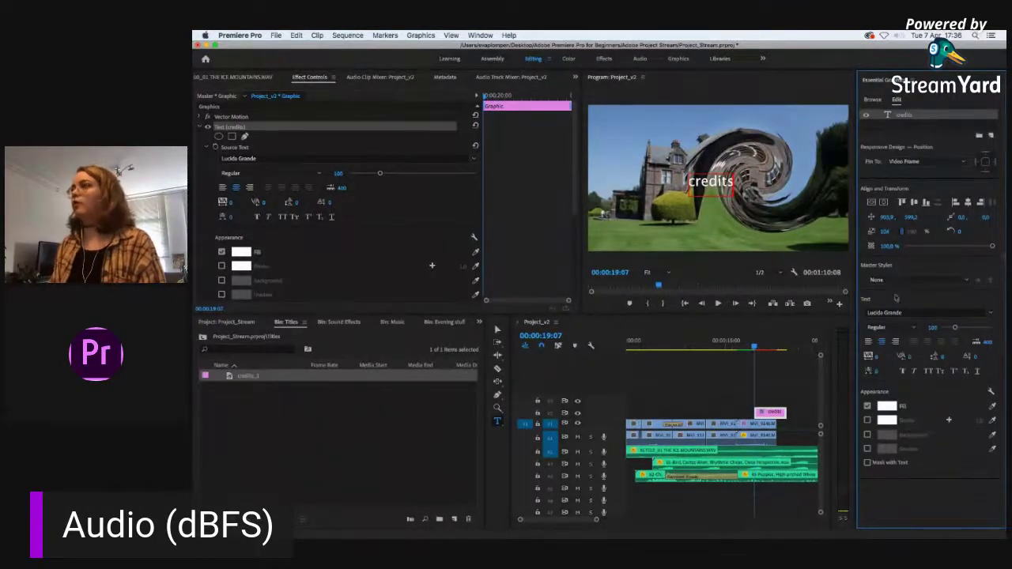
Step: Centre the "credits" text vertically and horizontally within the video frame
left_click(883, 202)
left_click(870, 202)
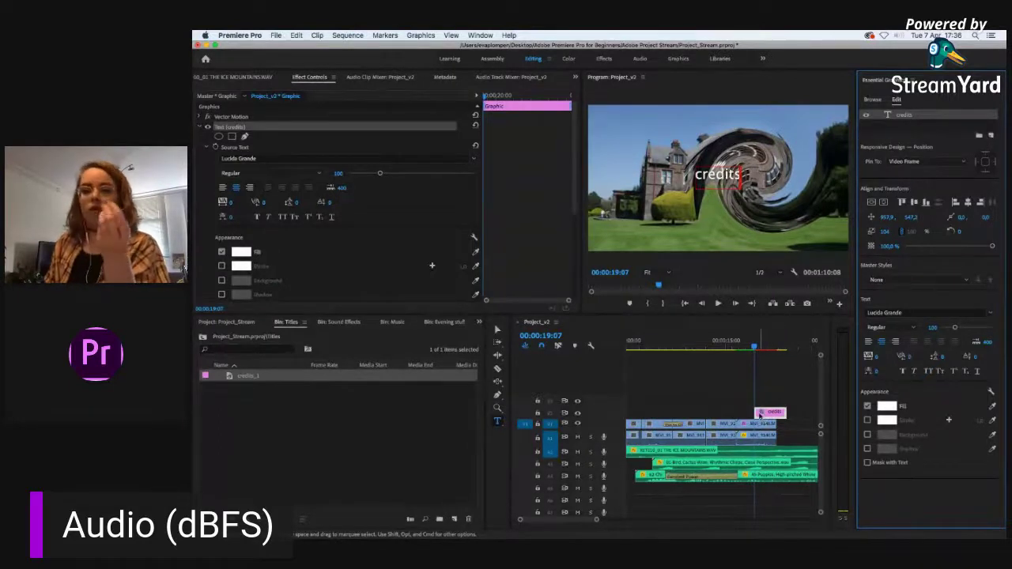
Step: Open the credits_1 legacy title from the project's Titles bin to inspect it, close it and collapse the bin
left_click(235, 325)
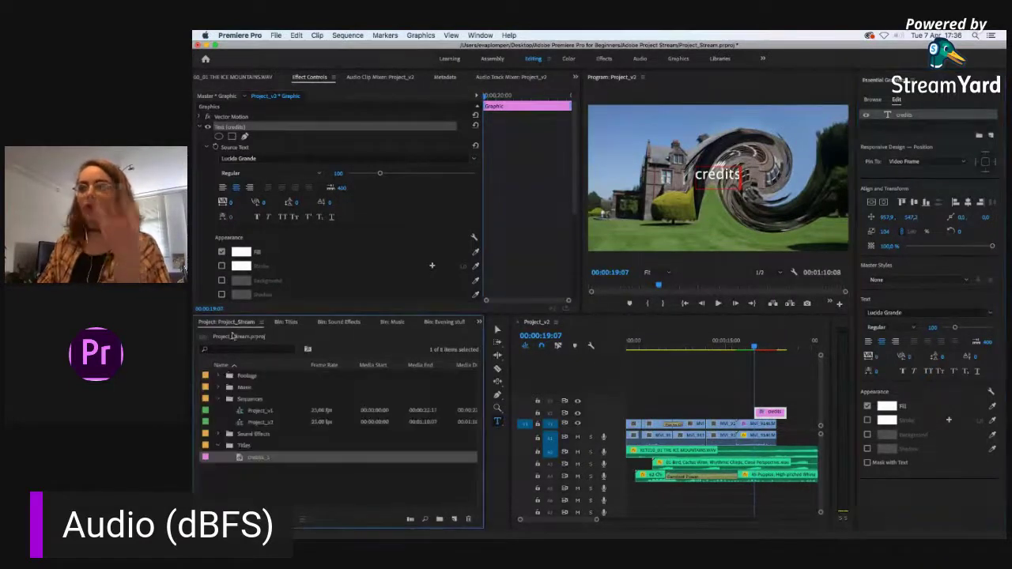
double_click(239, 460)
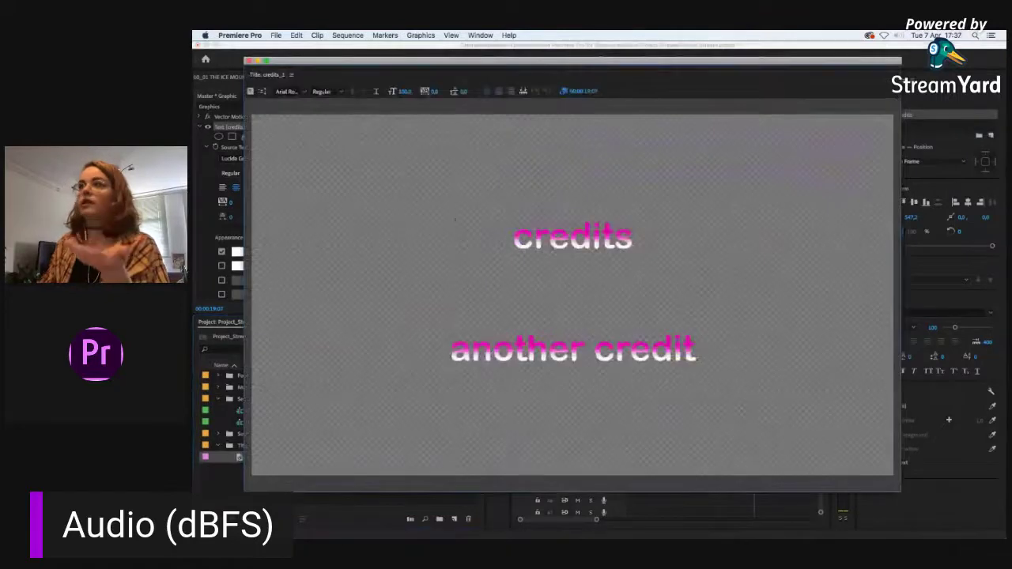
left_click(247, 60)
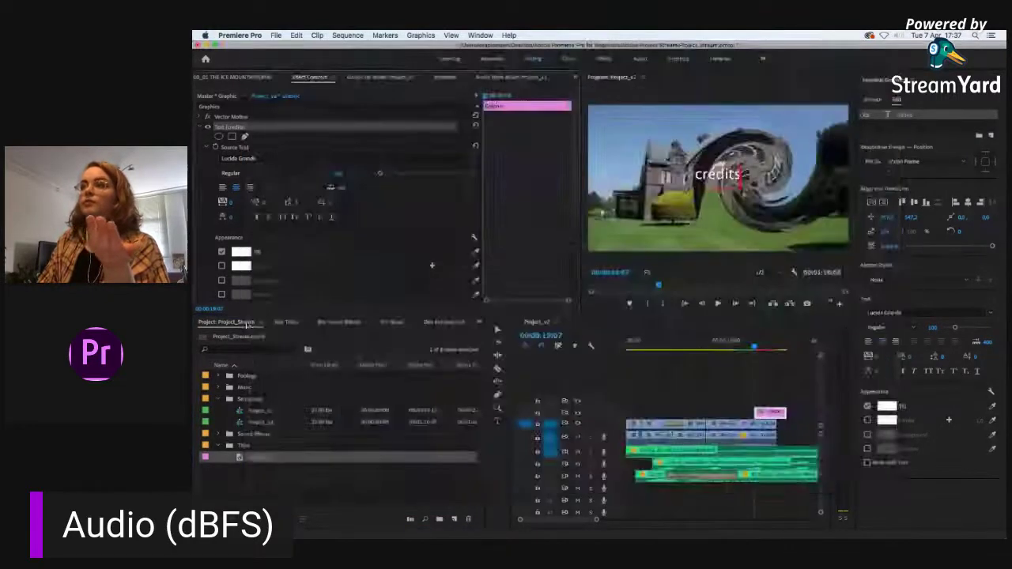
left_click(217, 449)
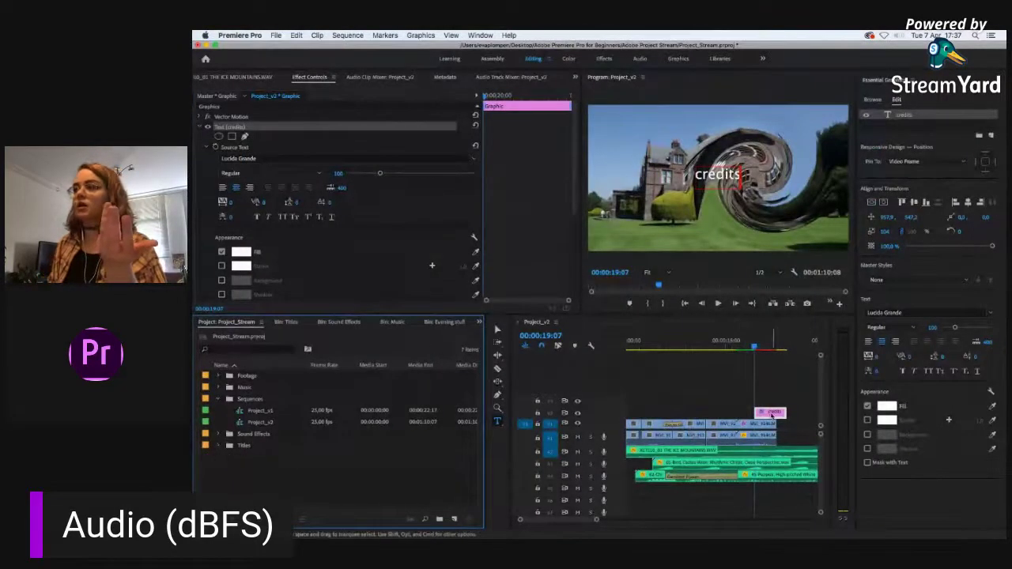
Step: Move the "credits" graphic clip earlier so it ends with the last video clip, and close Essential Graphics
mouse_move(768, 413)
left_mouse_down()
mouse_move(646, 422)
mouse_move(759, 414)
left_mouse_up()
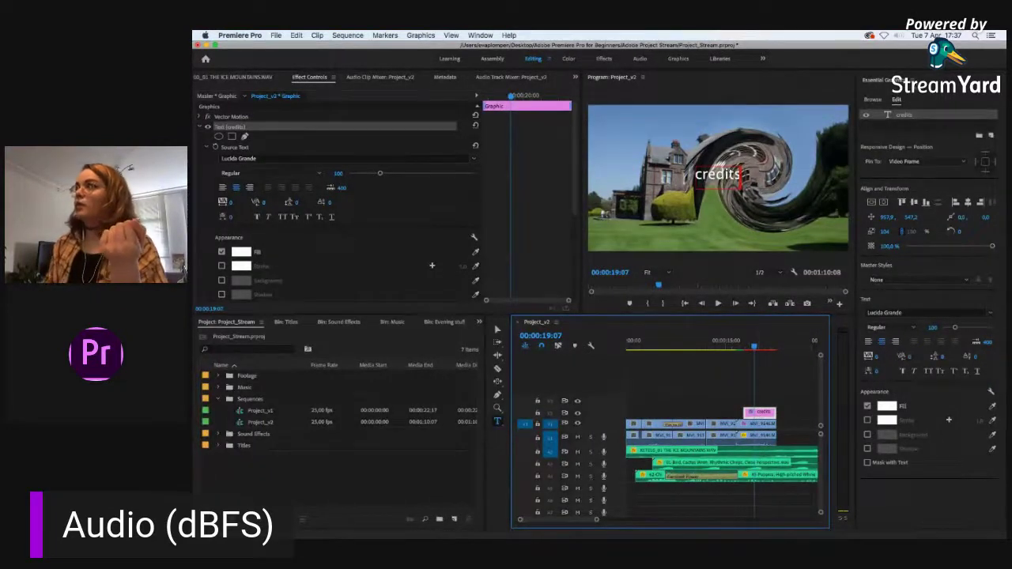
left_click(914, 81)
left_click(897, 90)
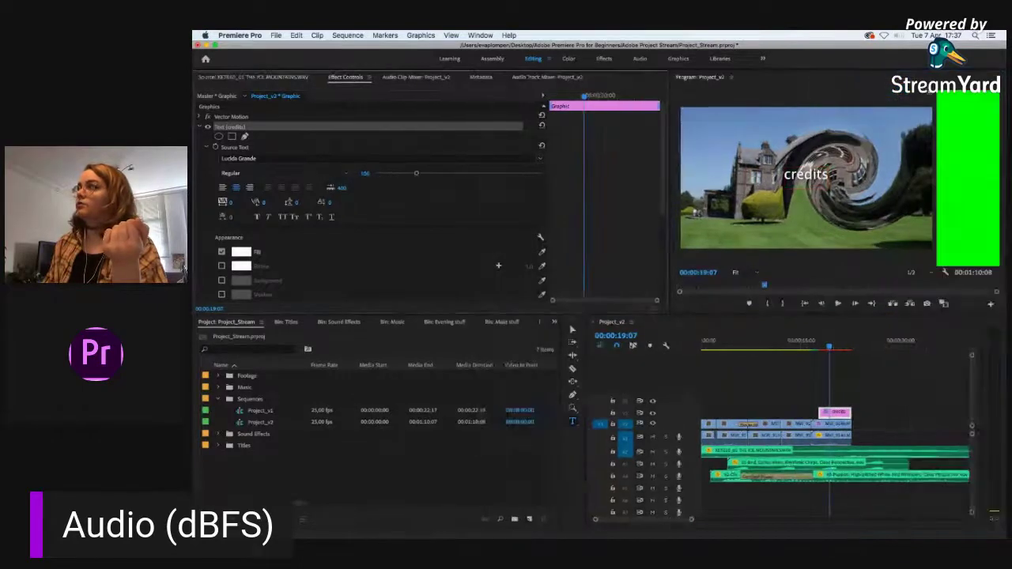
left_click(780, 346)
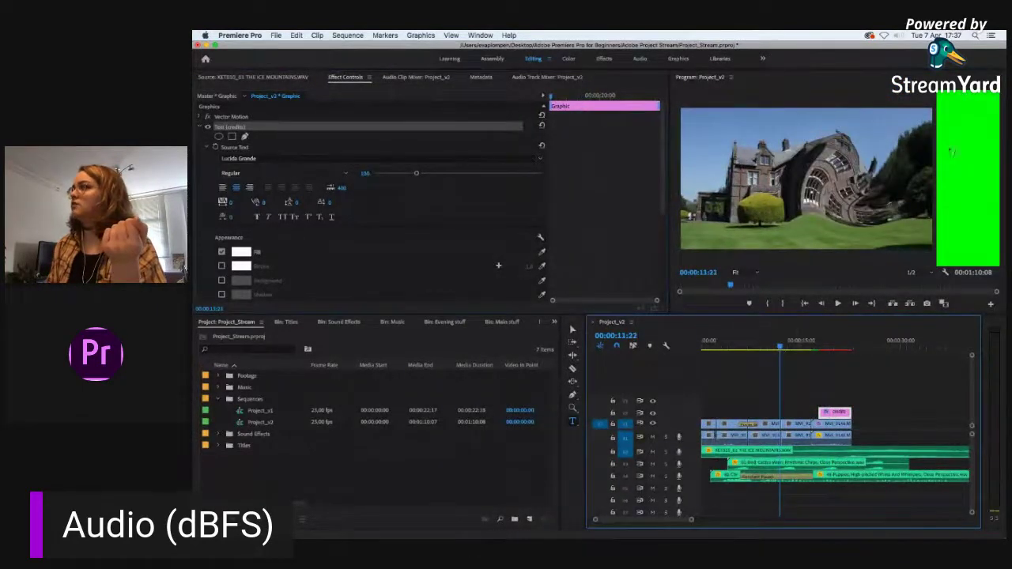
left_click(955, 144)
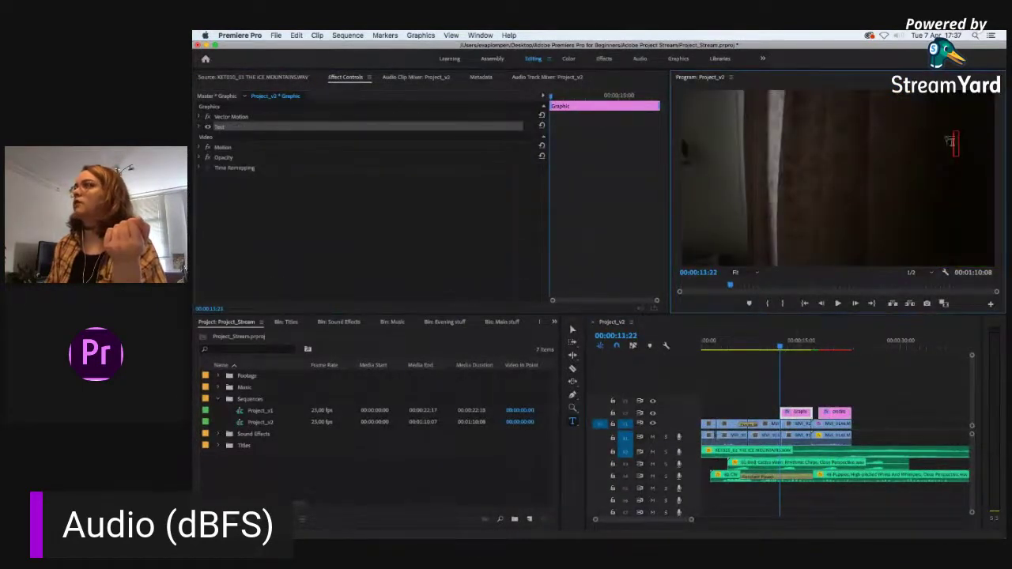
left_click(796, 369)
left_click(830, 342)
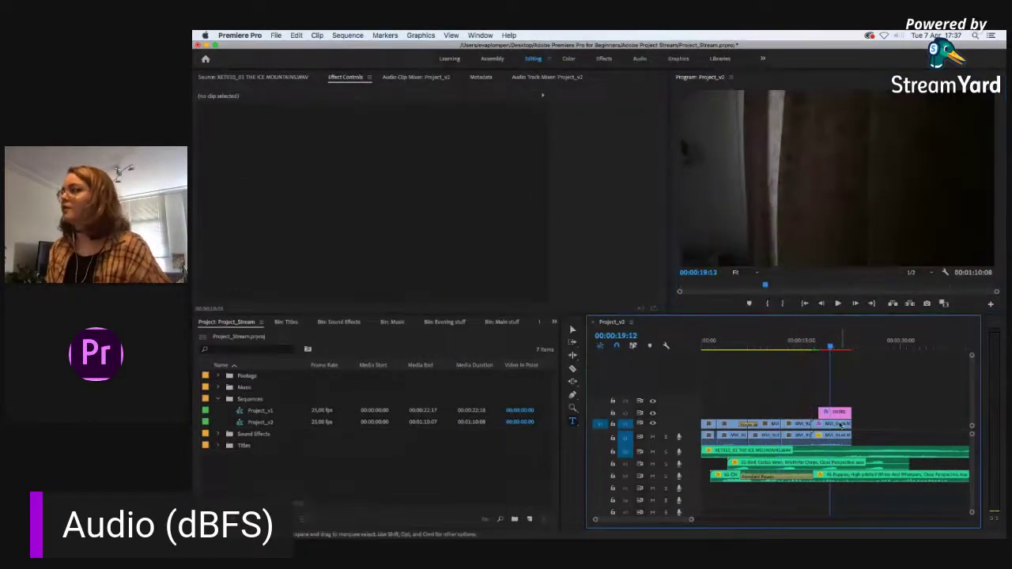
left_click(832, 344)
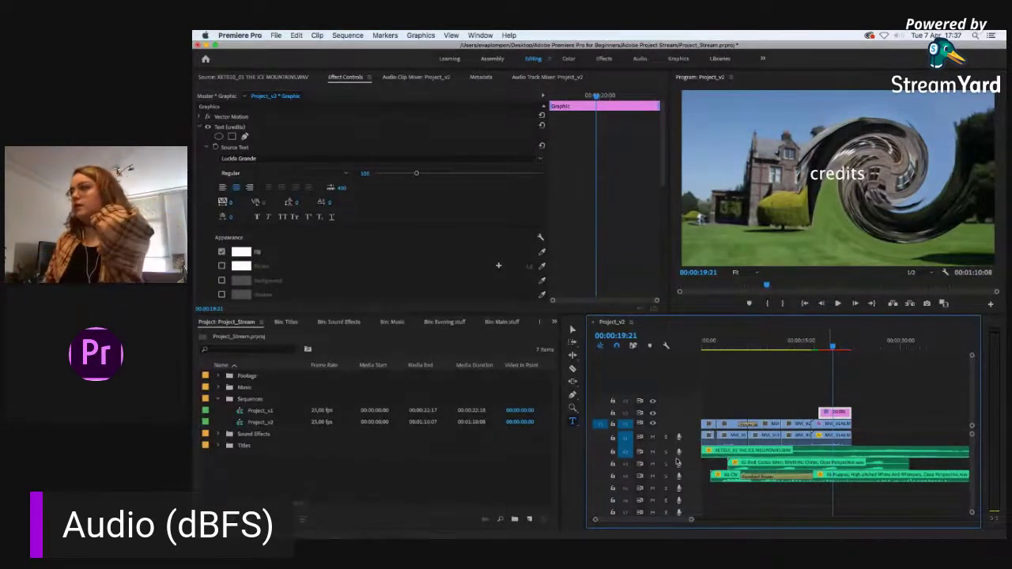
left_click(710, 344)
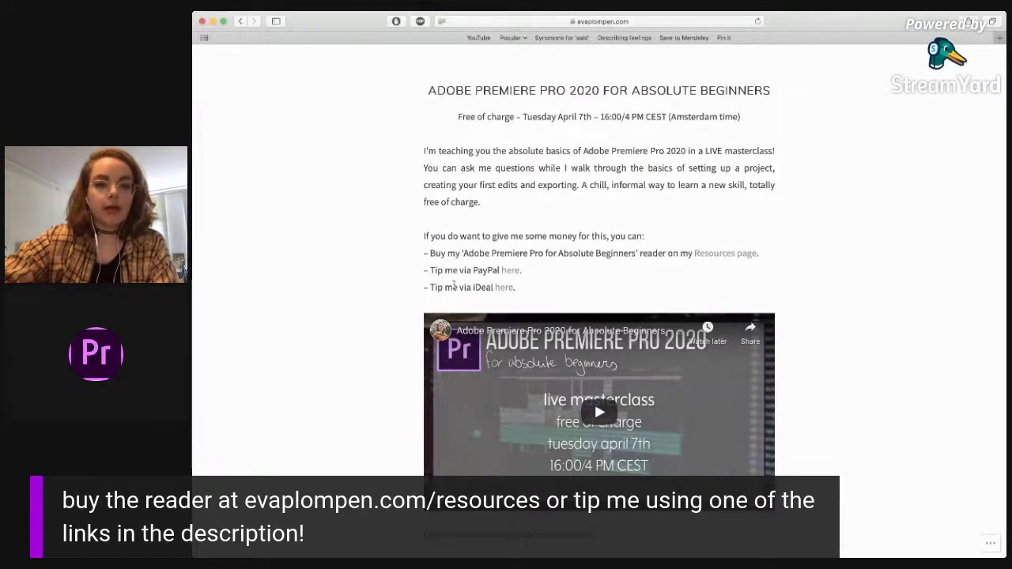
Step: Switch to the browser and look through the live masterclass page's description and its reader and tipping options
scroll(485, 235, "down", 1)
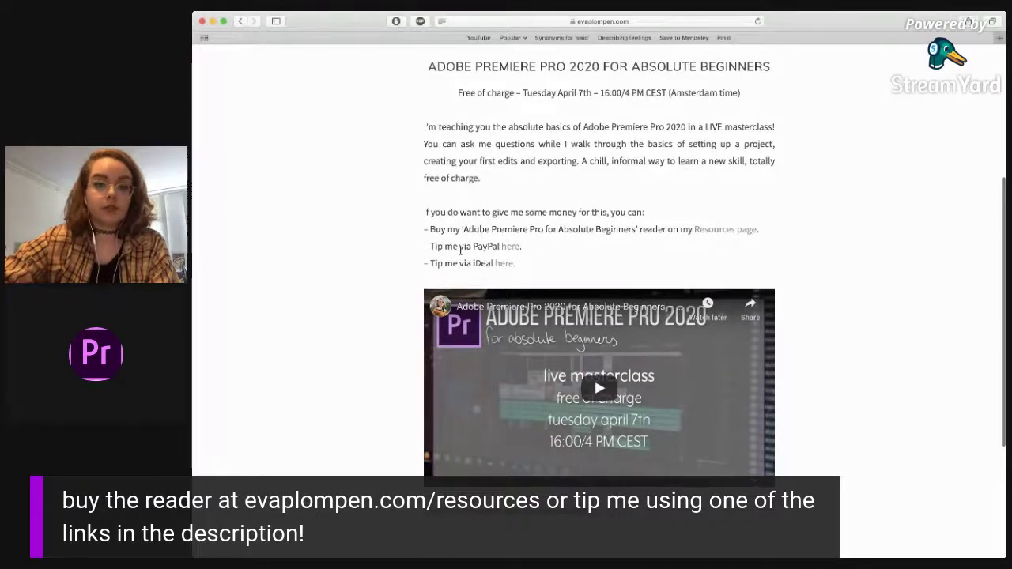
scroll(461, 249, "up", 1)
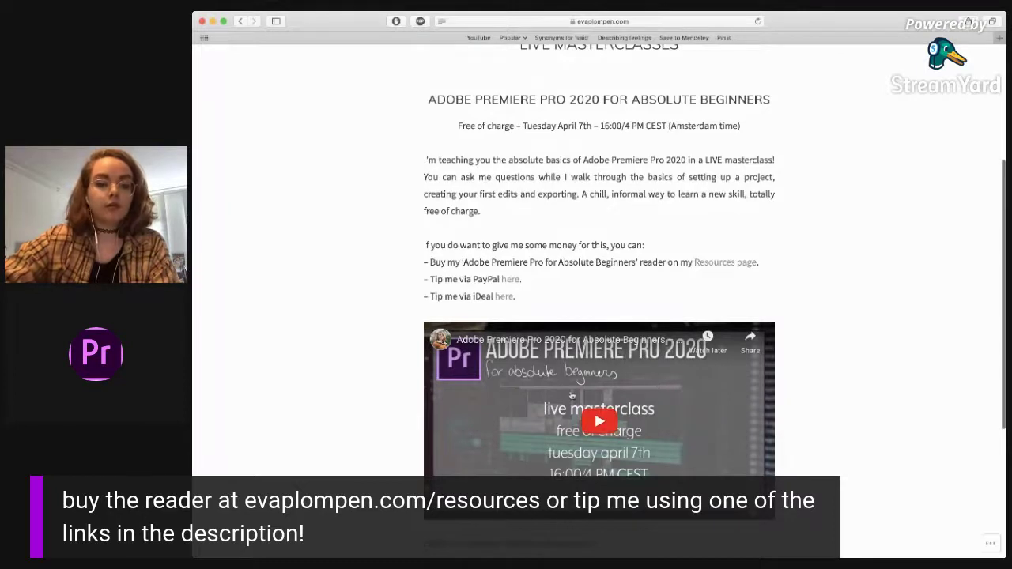
scroll(593, 409, "up", 1)
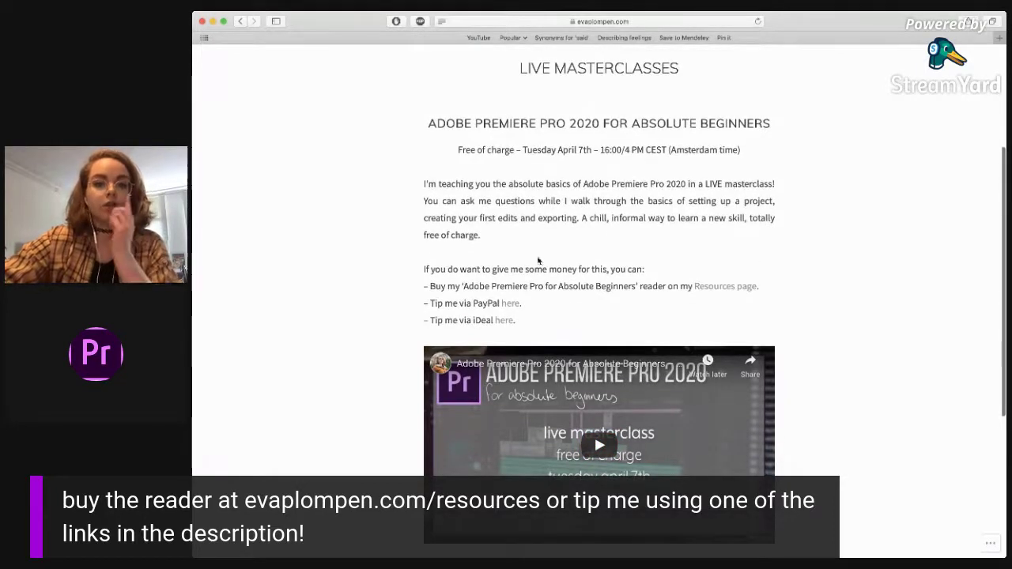
scroll(473, 357, "down", 3)
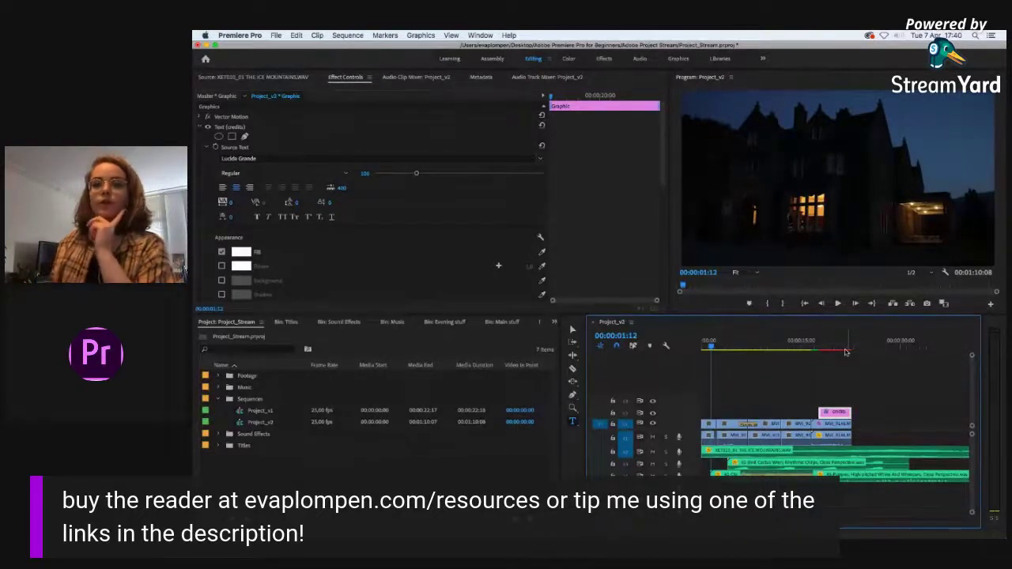
Step: Move the "credits" graphic clip to the very start of the sequence and show it over the night shot
left_click_drag(709, 351, 699, 350)
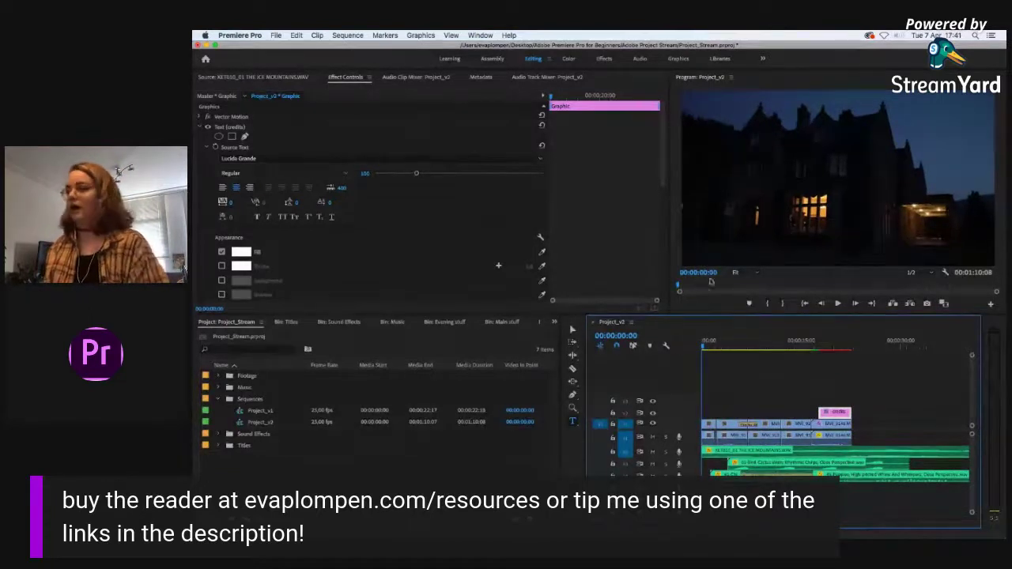
left_click(856, 336)
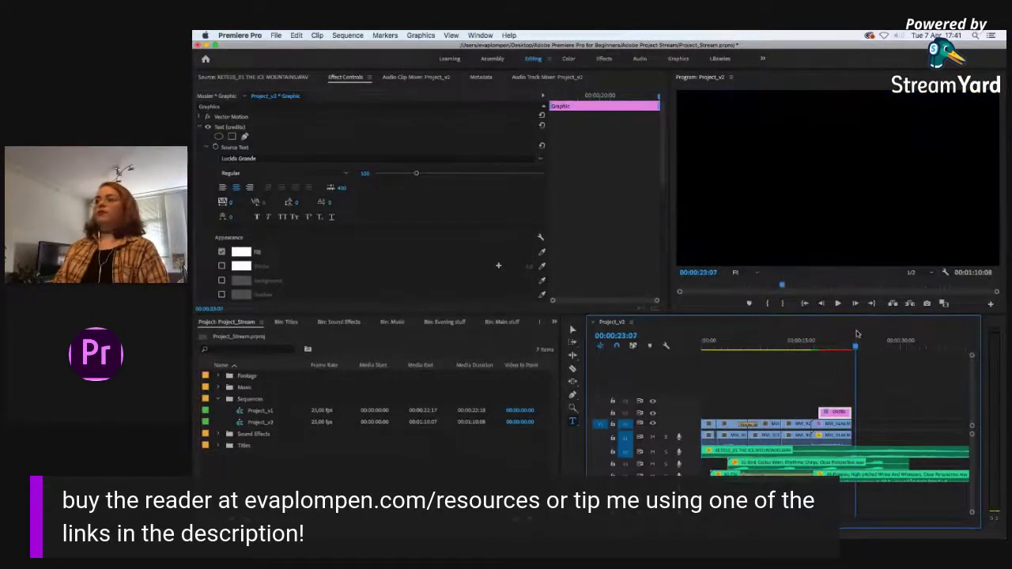
key("minus")
key("minus")
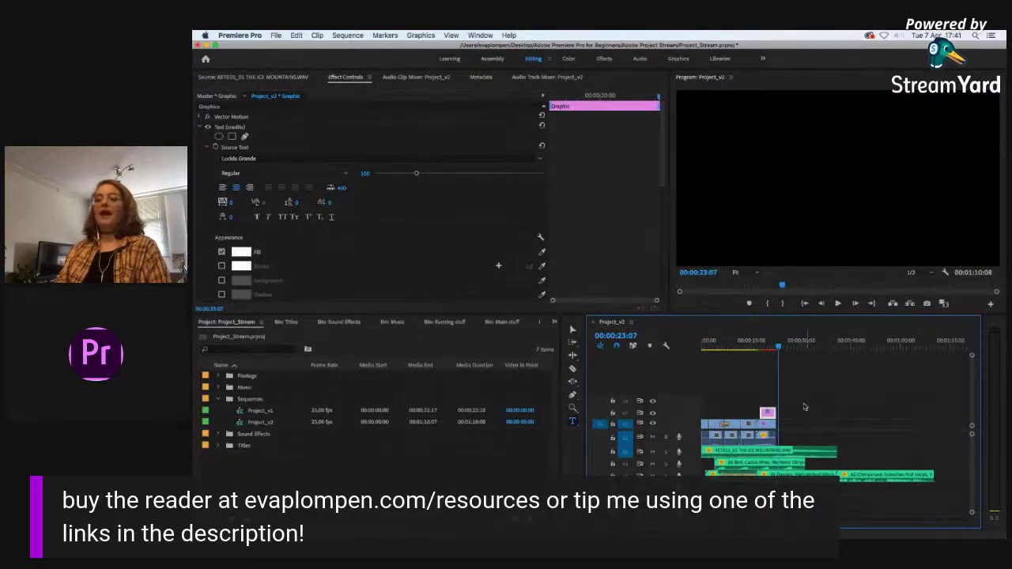
left_click(768, 341)
left_click_drag(768, 412, 709, 414)
left_click(706, 349)
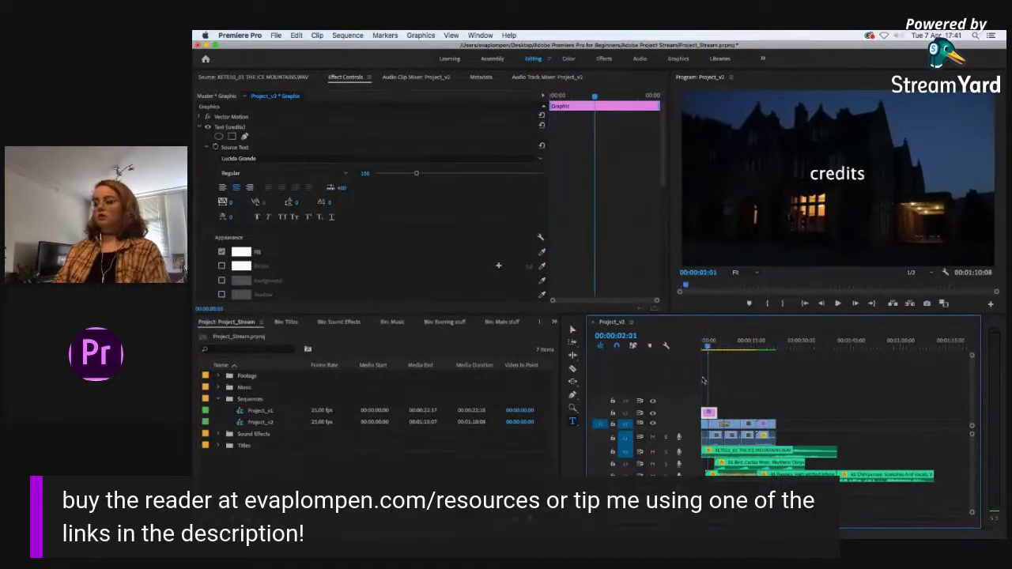
Step: Replace the "credits" graphic at the sequence start with the credits_1 title from the Titles bin
key("Delete")
left_click(219, 445)
left_click_drag(247, 458, 697, 416)
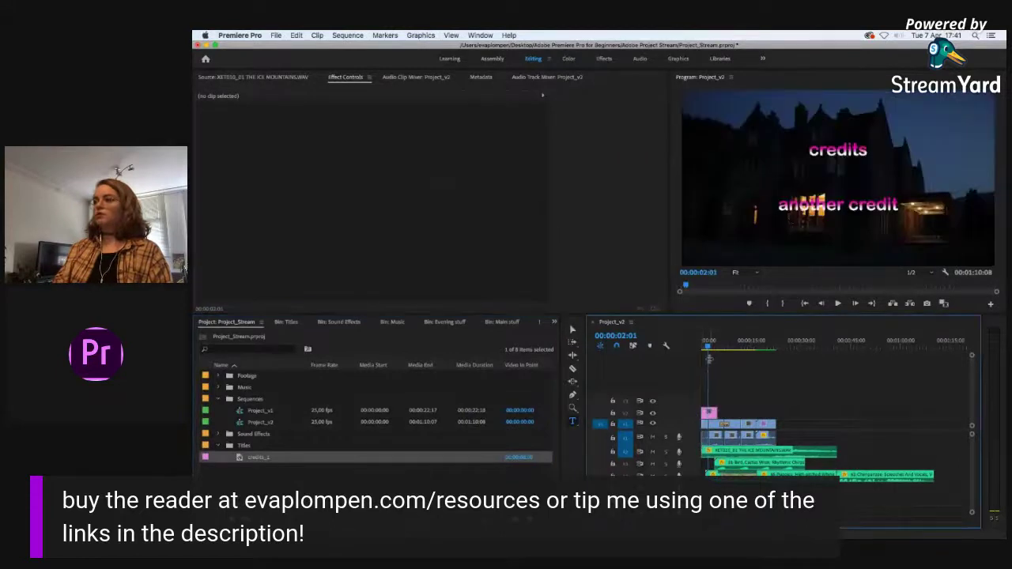
Step: Place the playhead at 00:00:24:24, just past the last video clip, and target all video and audio tracks
left_click(782, 341)
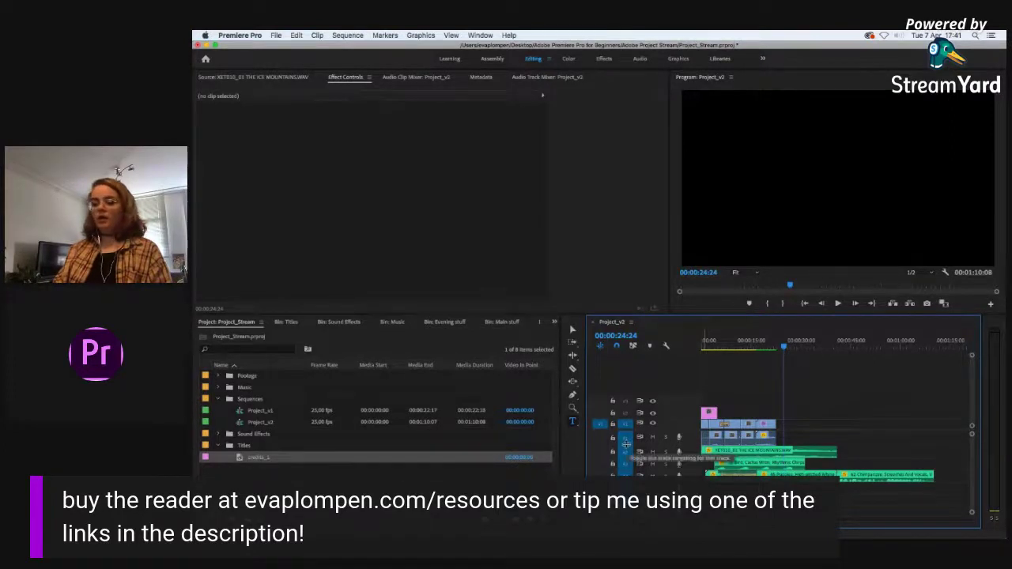
key("super+z")
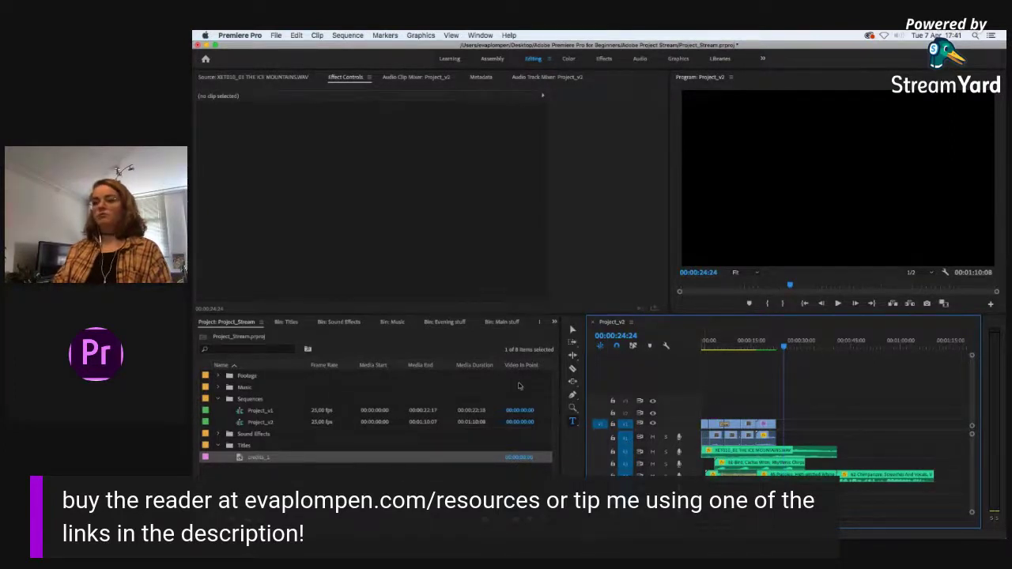
key("super+shift+z")
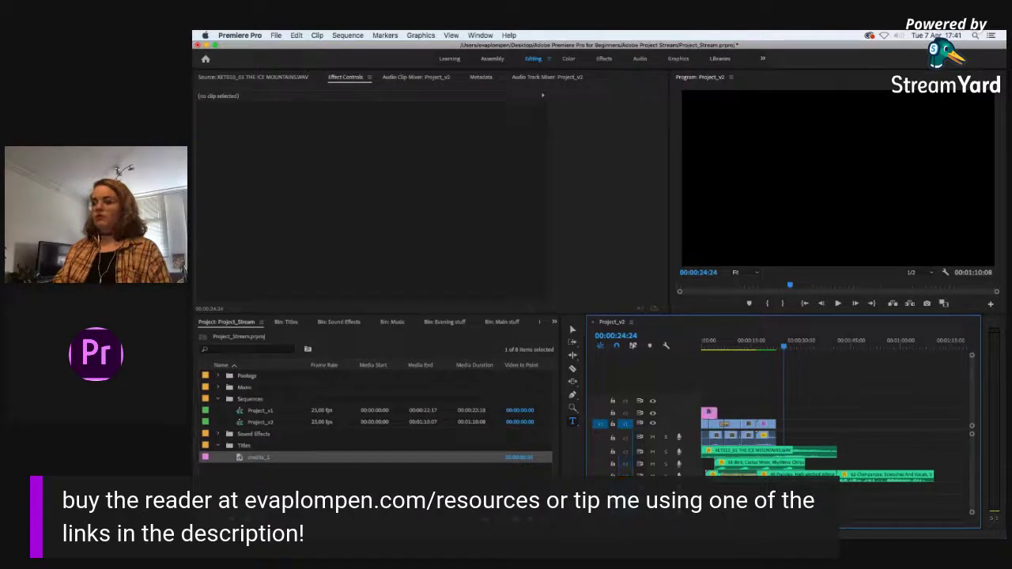
left_click_drag(624, 437, 624, 464)
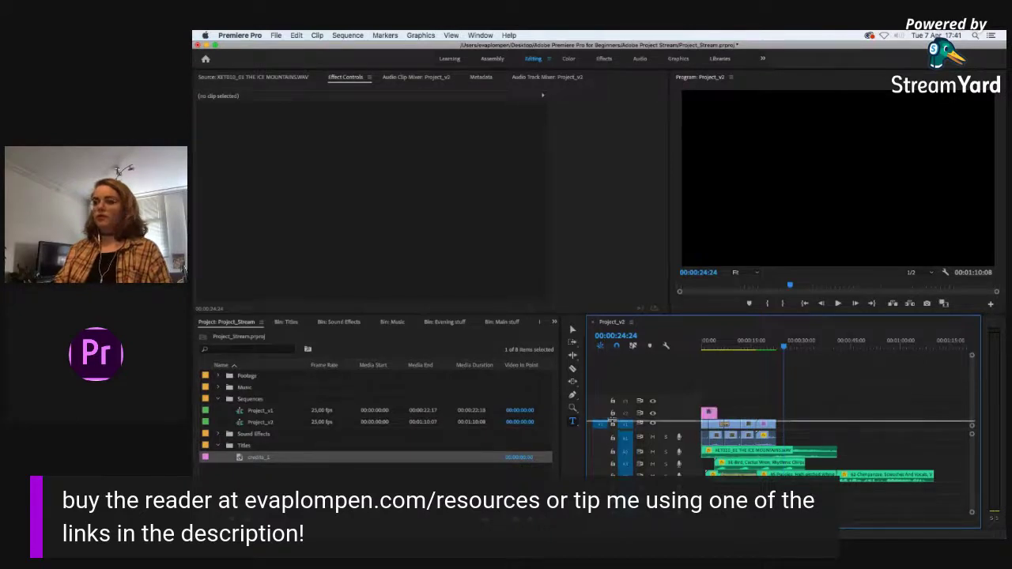
scroll(613, 430, "down", 1)
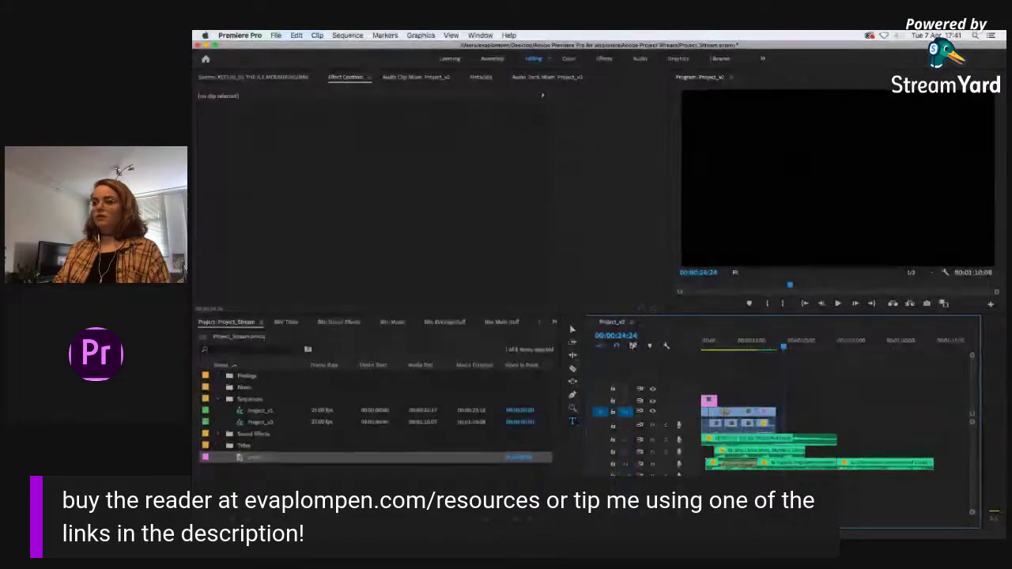
left_click(624, 429, "shift")
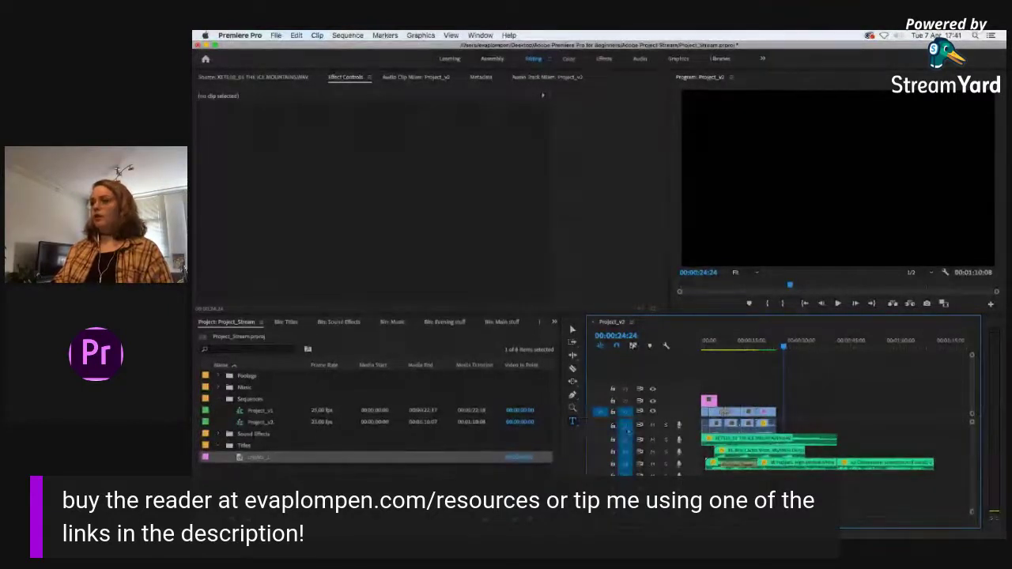
left_click(625, 400, "shift")
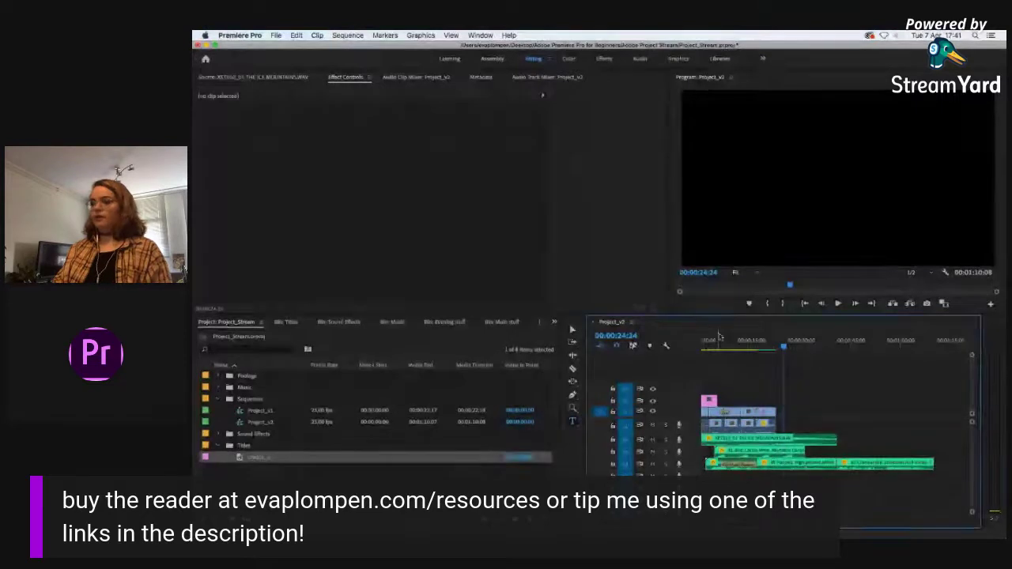
Step: Cut the clips on all targeted tracks at 00:00:24:24 and delete the audio beyond the cut
key("super+k")
left_click_drag(807, 423, 899, 476)
key("Delete")
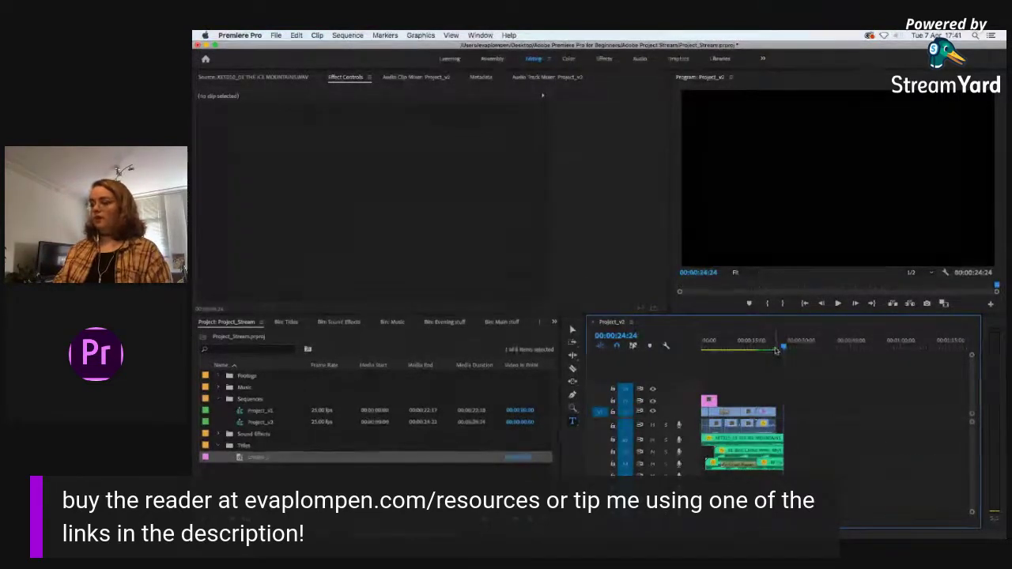
Step: Add Constant Power fade-outs to the ends of the three audio clips at 00:00:24:24
key("=")
key("=")
key("=")
key("=")
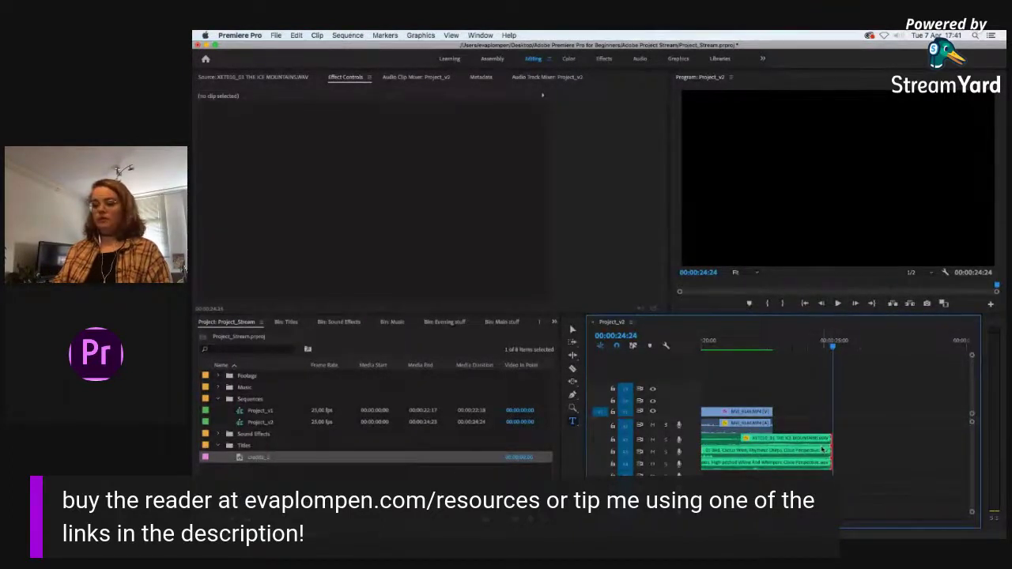
key("super+shift+d")
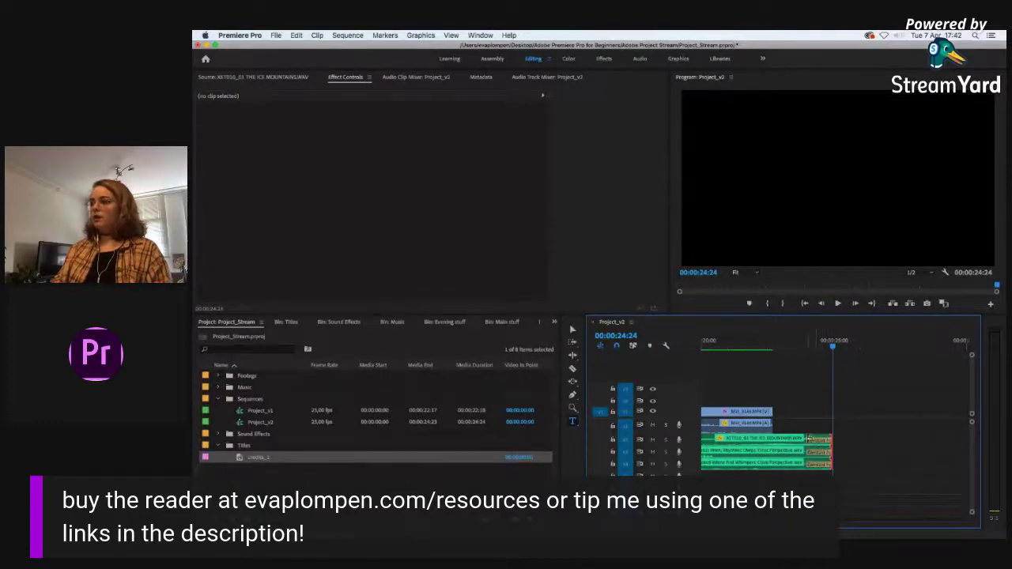
Step: Lengthen all three Constant Power fade-outs to start near the end of the last video clip, and play the ending
left_click_drag(809, 440, 768, 440)
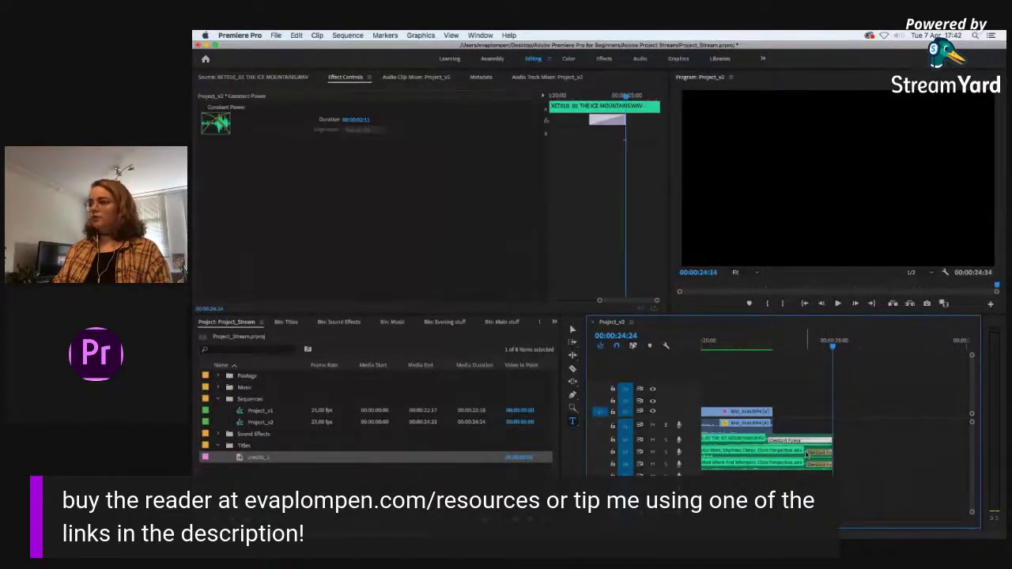
left_click(805, 453)
left_click(806, 453)
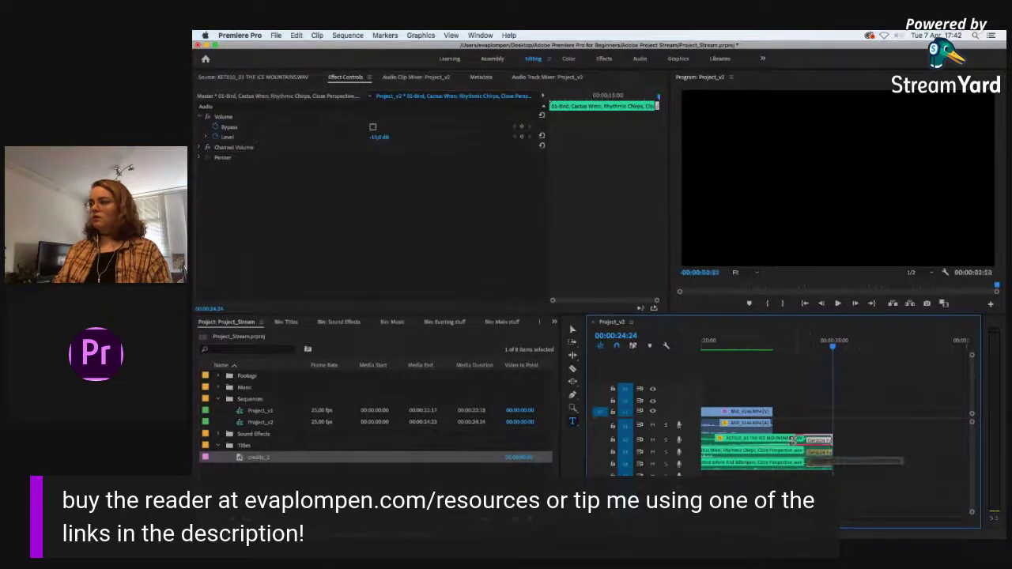
left_click_drag(806, 454, 767, 466)
left_click(810, 468)
left_click(762, 346)
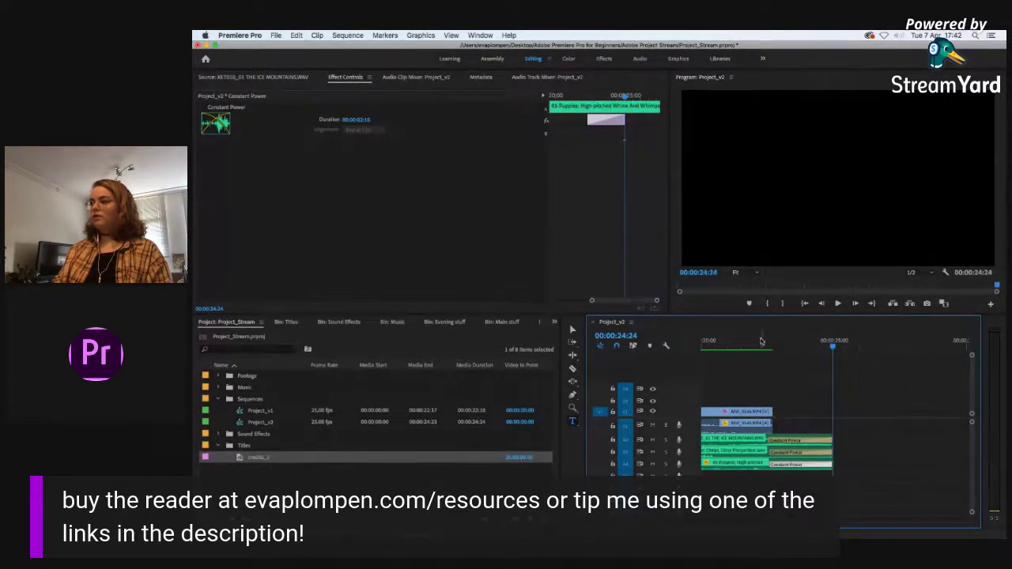
key("space")
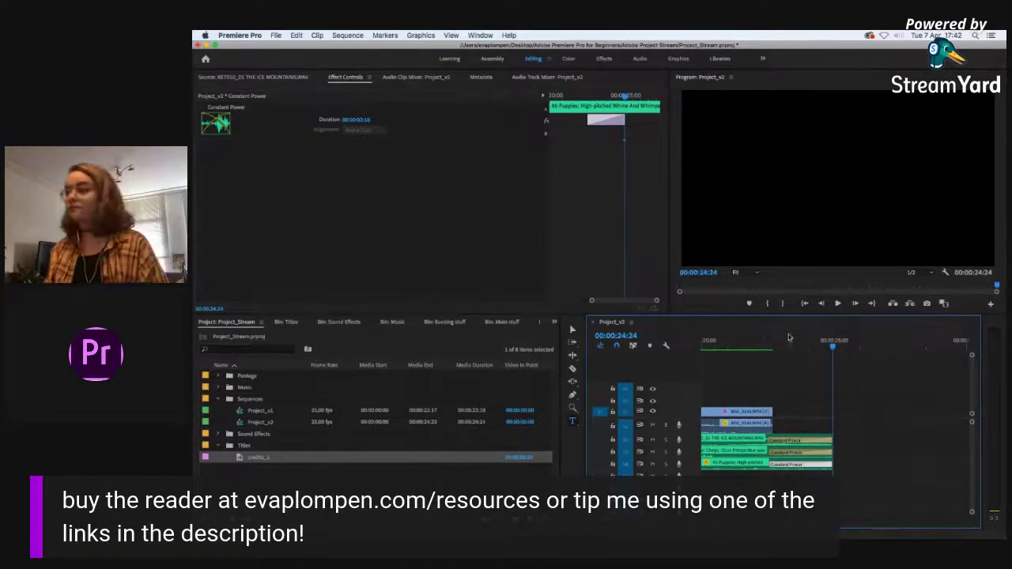
Step: Mark the sequence's In point at its start and the Out point at 00:00:25:06, just past the last audio clips
left_click(730, 342)
key("minus")
key("minus")
key("minus")
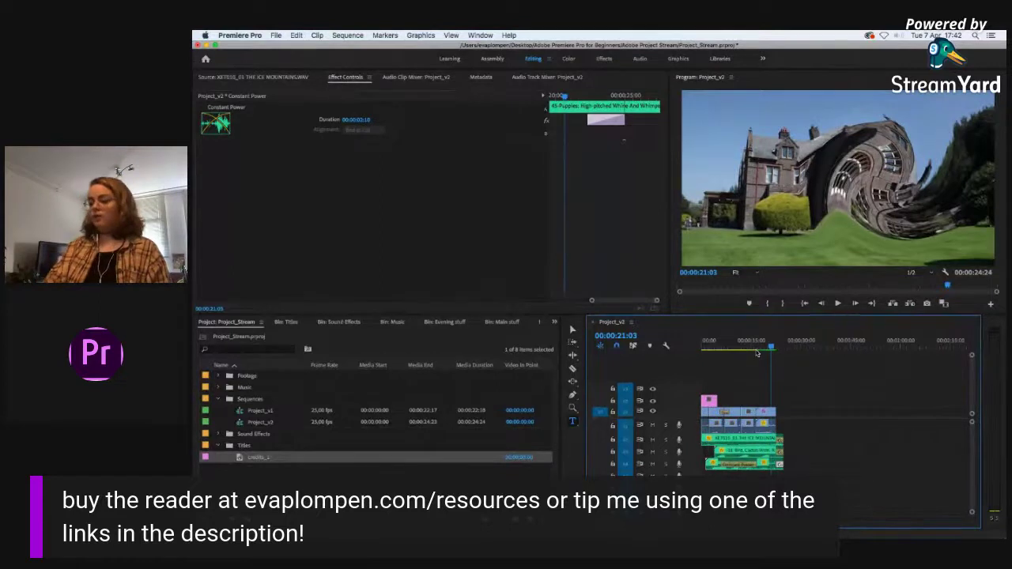
key("Home")
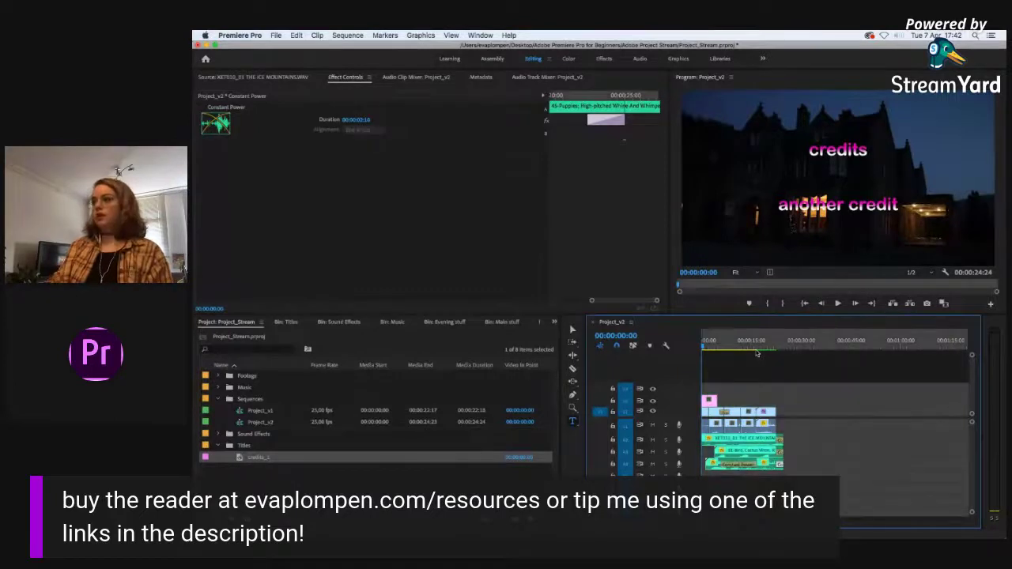
left_click(784, 343)
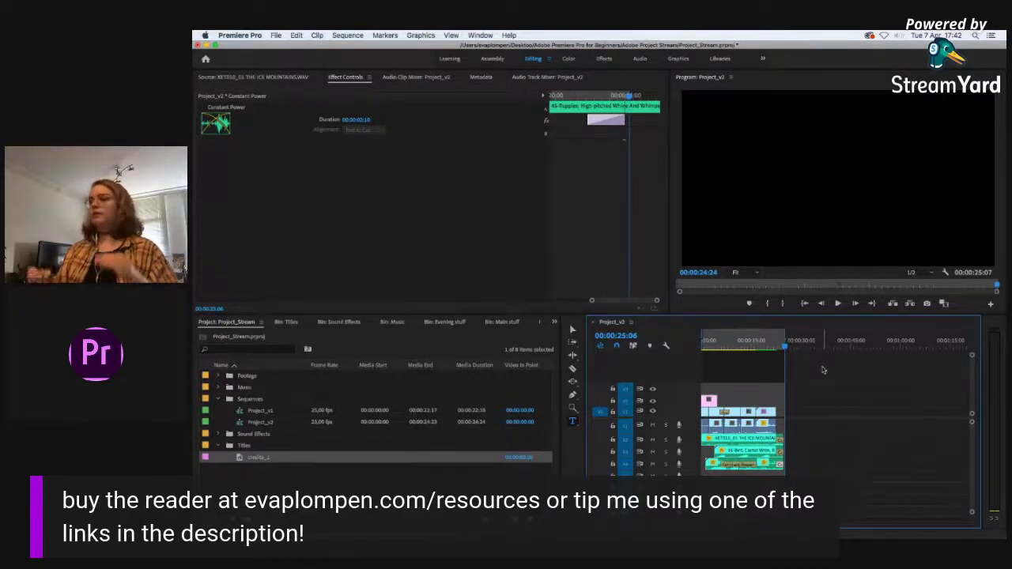
Step: Inspect the marked range and the empty timeline beyond it, and return the playhead to the sequence start
left_click(702, 346)
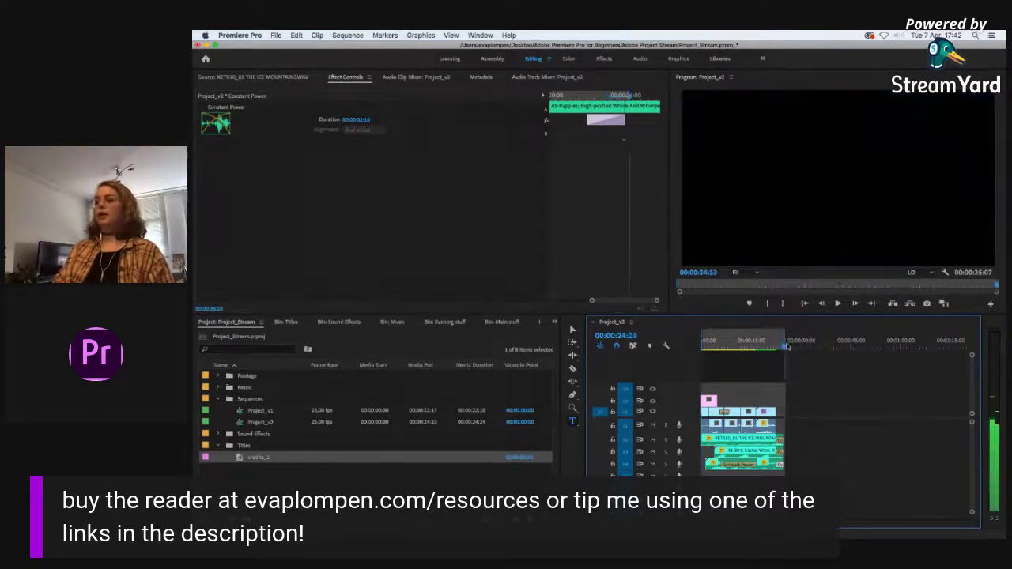
mouse_move(818, 339)
left_mouse_down()
mouse_move(868, 341)
mouse_move(760, 341)
mouse_move(860, 342)
mouse_move(837, 342)
left_mouse_up()
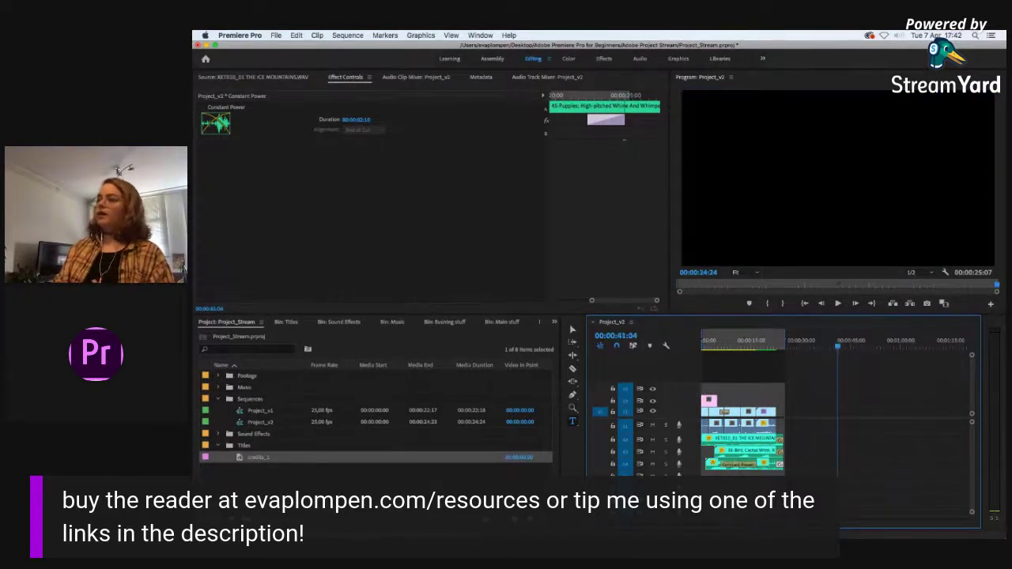
scroll(790, 411, "right", 5)
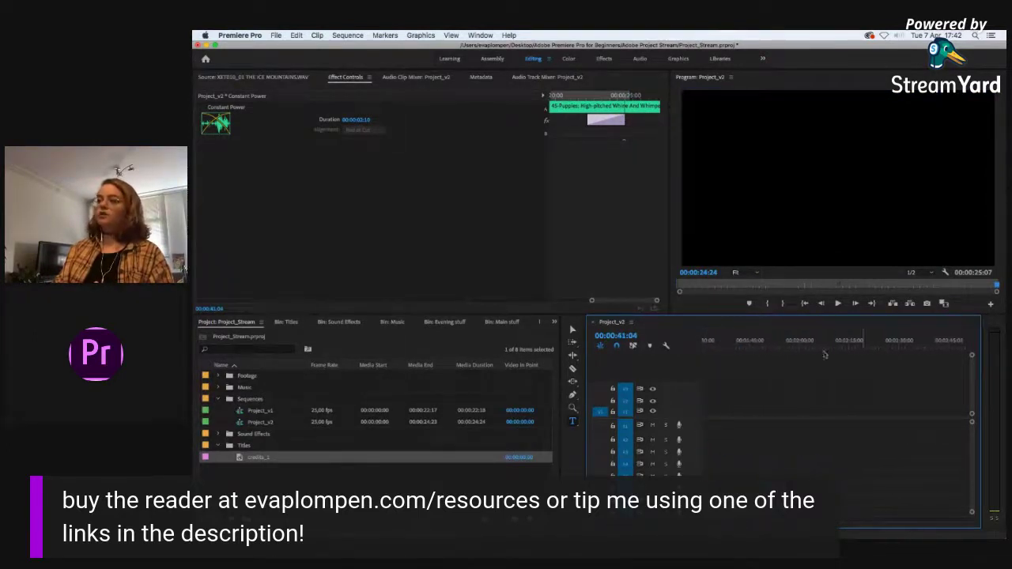
scroll(790, 411, "left", 5)
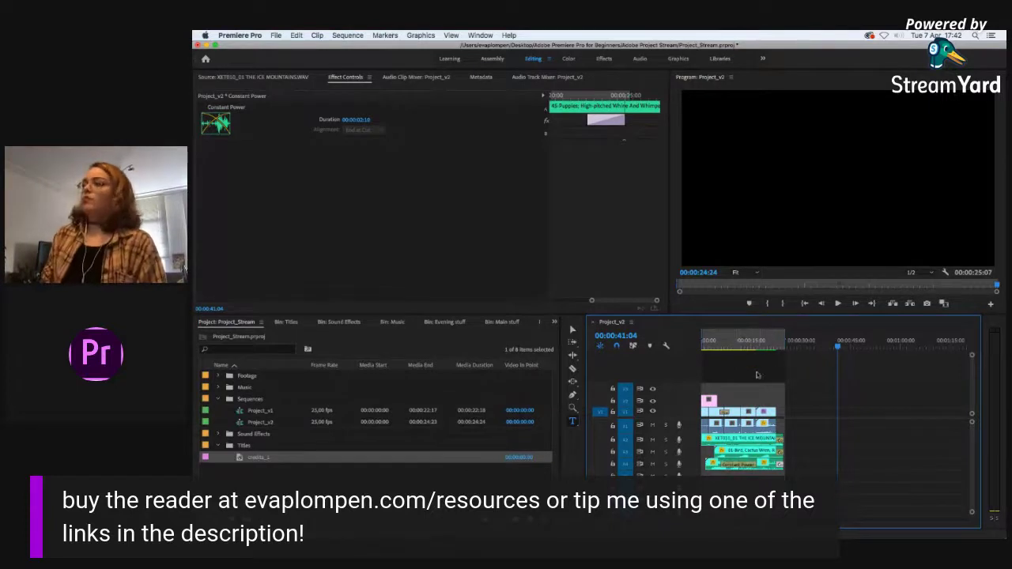
left_click(727, 342)
left_click_drag(721, 345, 697, 347)
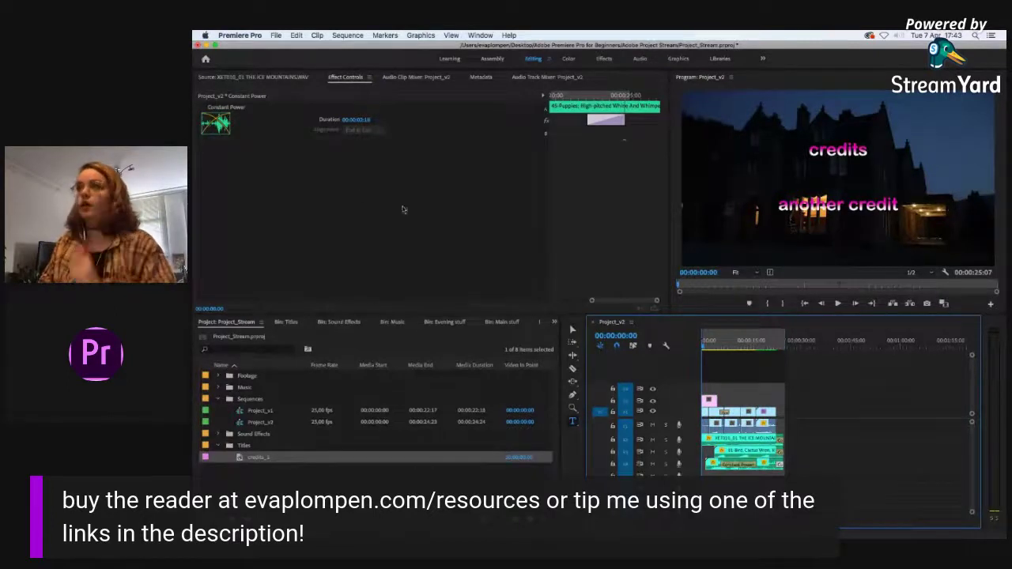
Step: Open the media export settings for the sequence and reposition the dialog to review its output options
left_click(276, 35)
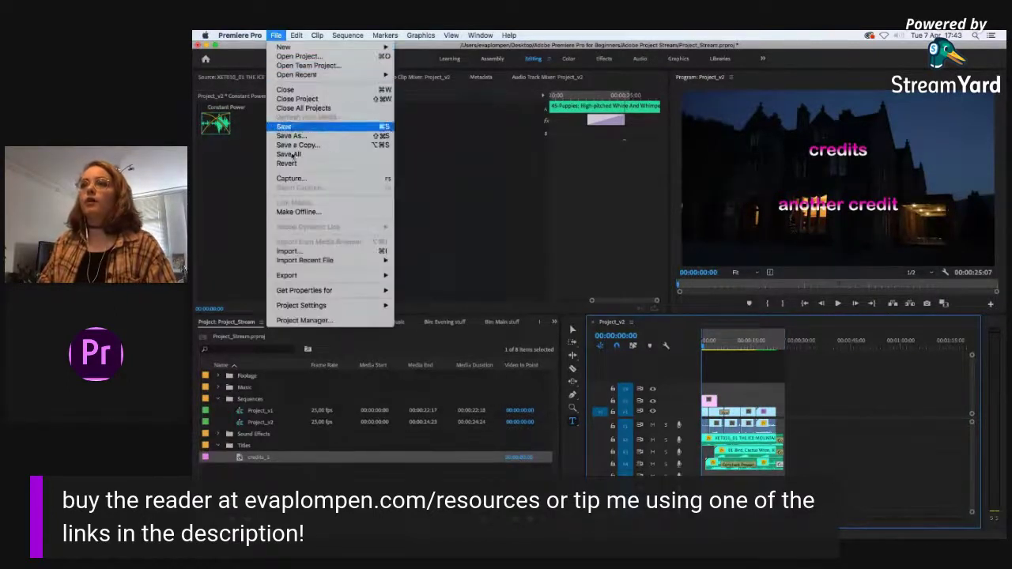
mouse_move(347, 277)
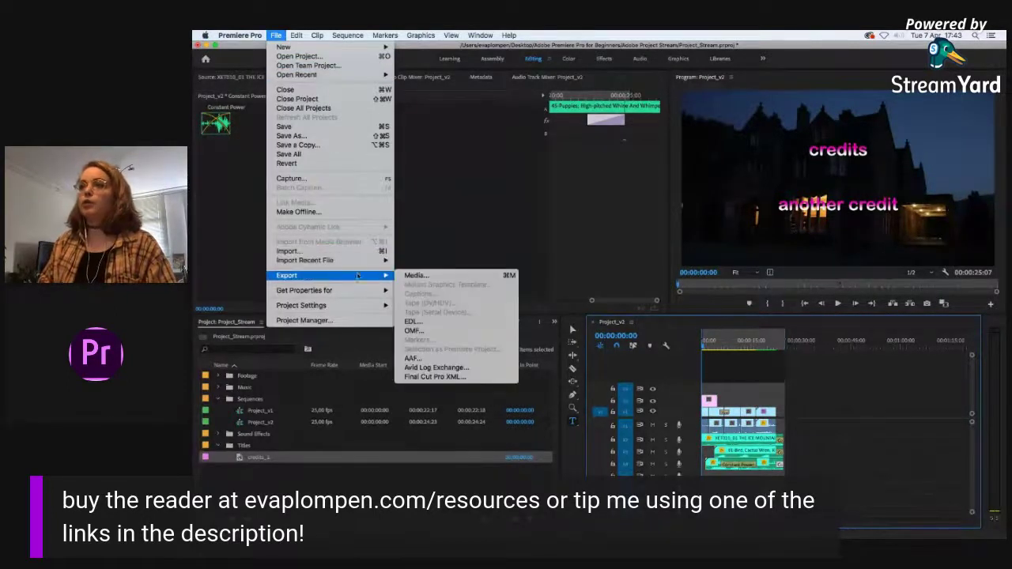
left_click(416, 276)
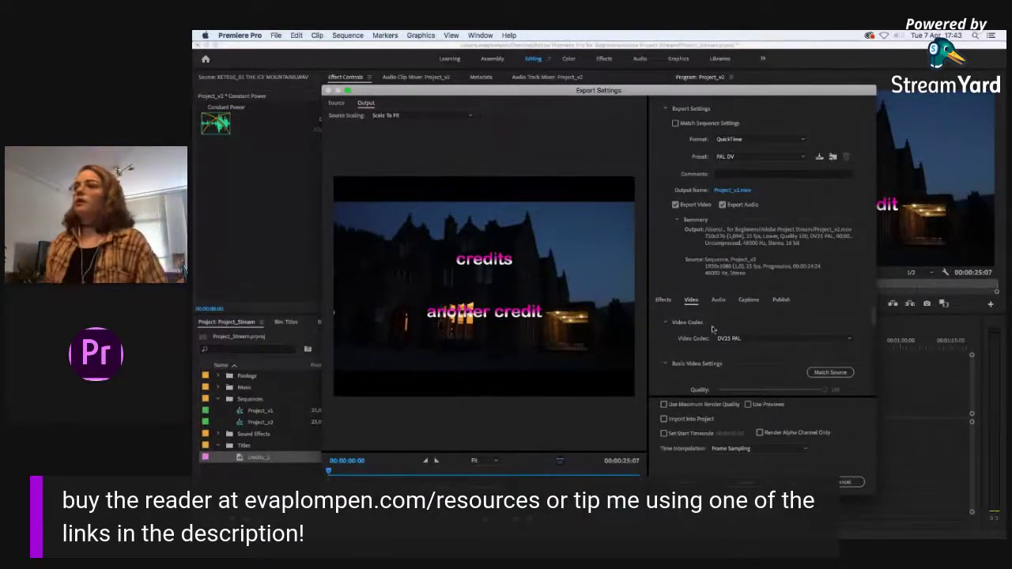
left_click_drag(610, 92, 590, 72)
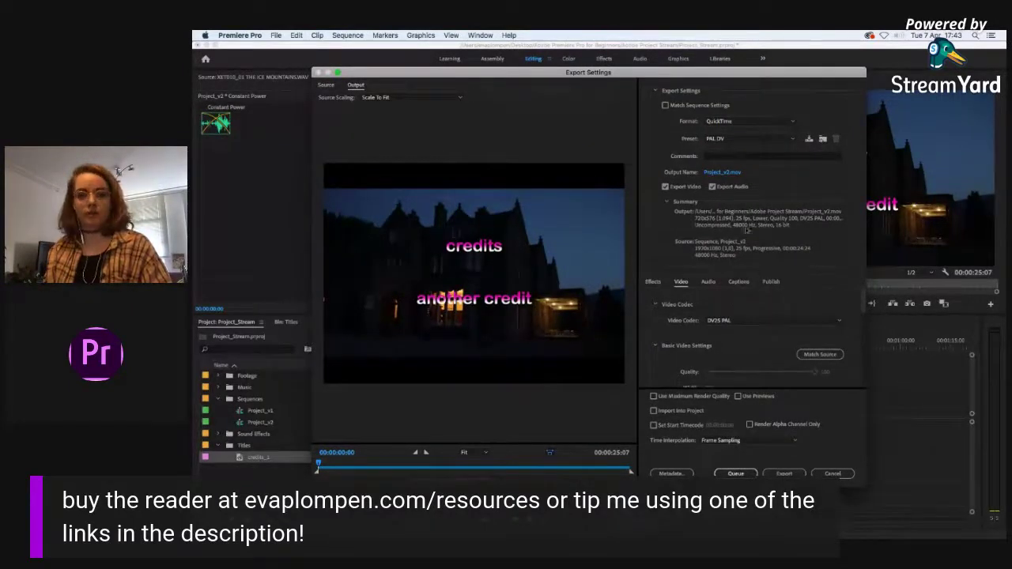
left_click_drag(864, 306, 862, 328)
scroll(860, 332, "up", 5)
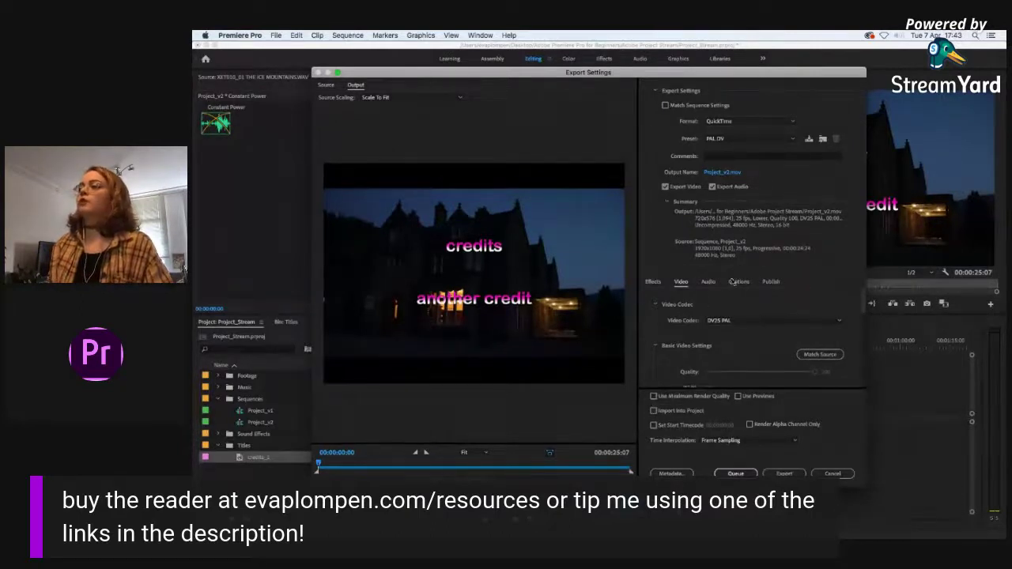
Step: Set the export format to H.264, keeping Match Sequence Settings off
left_click(664, 105)
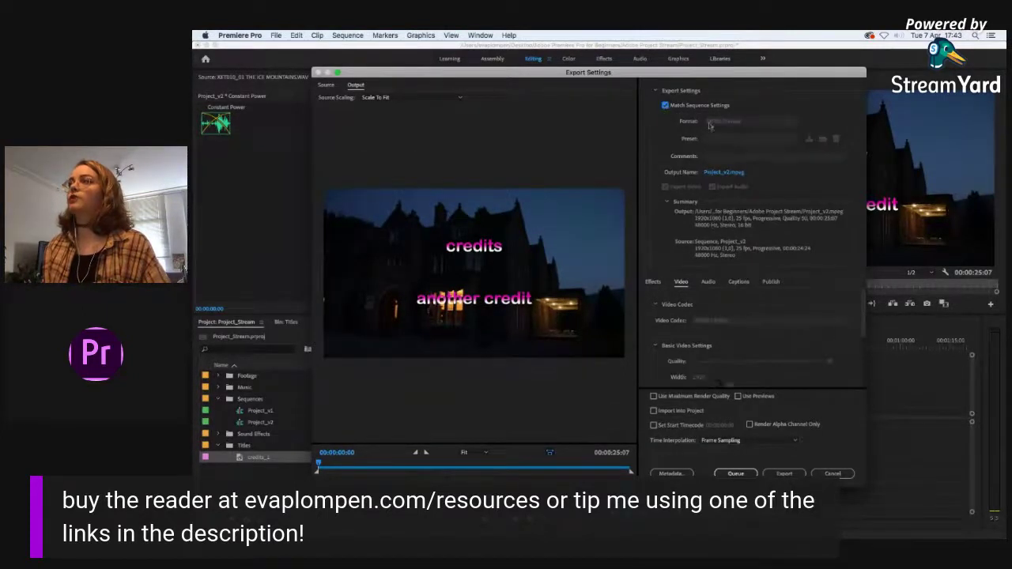
left_click(665, 106)
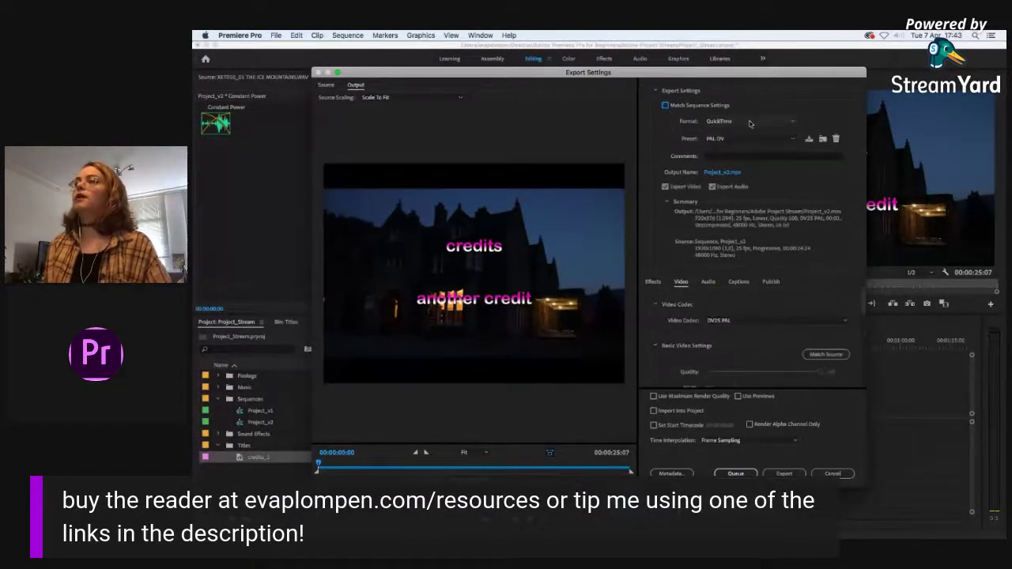
left_click(743, 120)
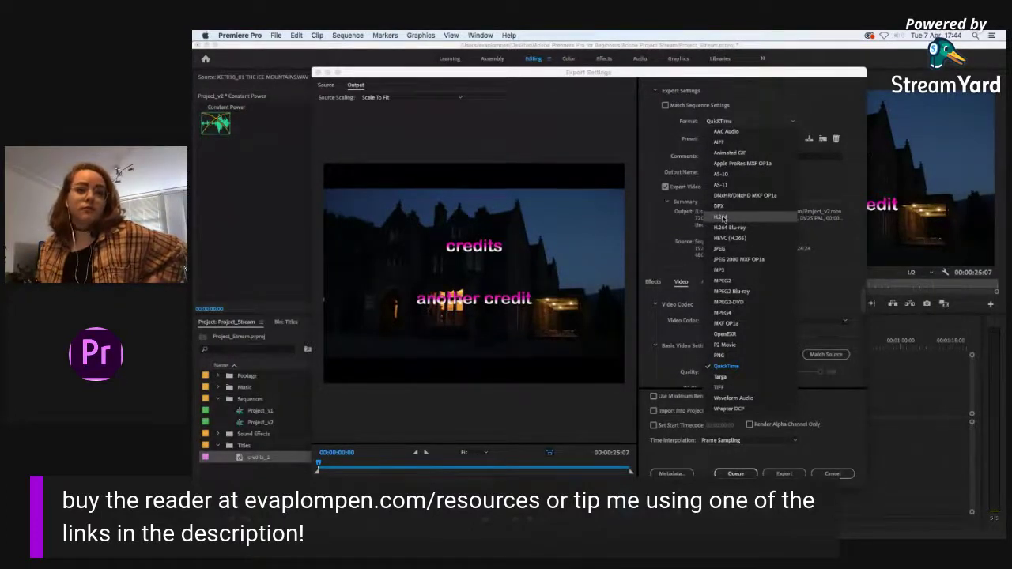
left_click(723, 218)
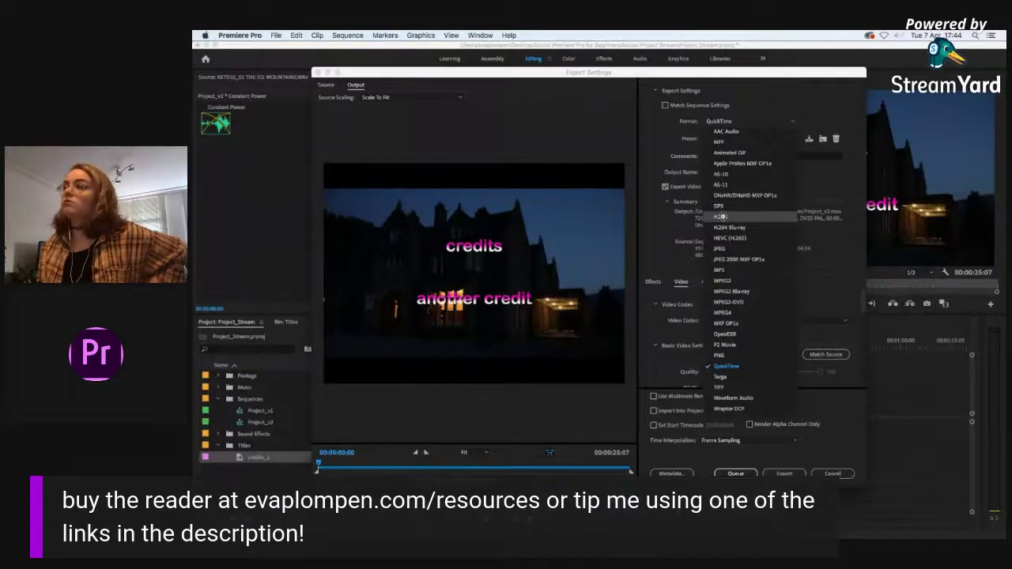
left_click(721, 138)
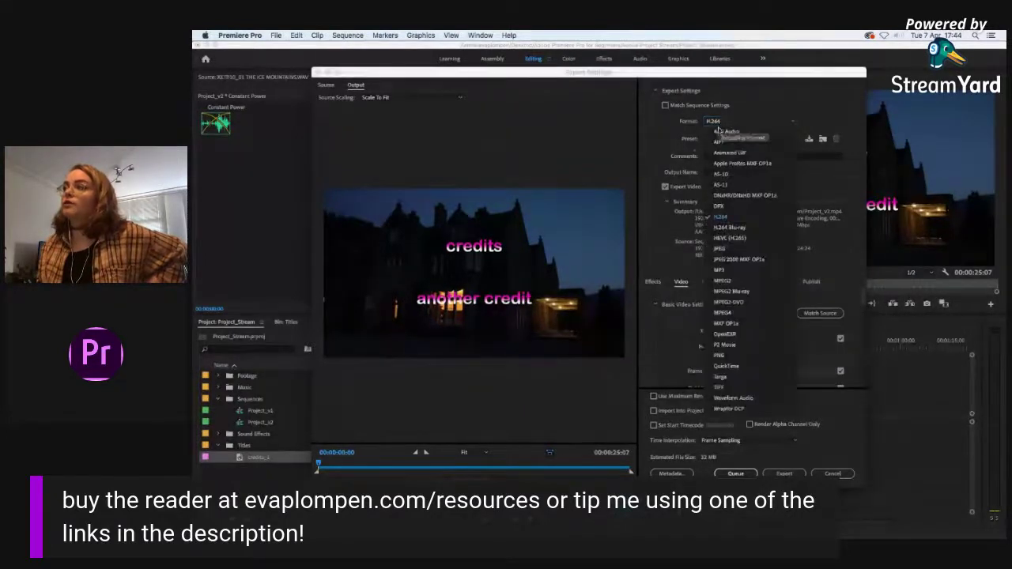
key("Escape")
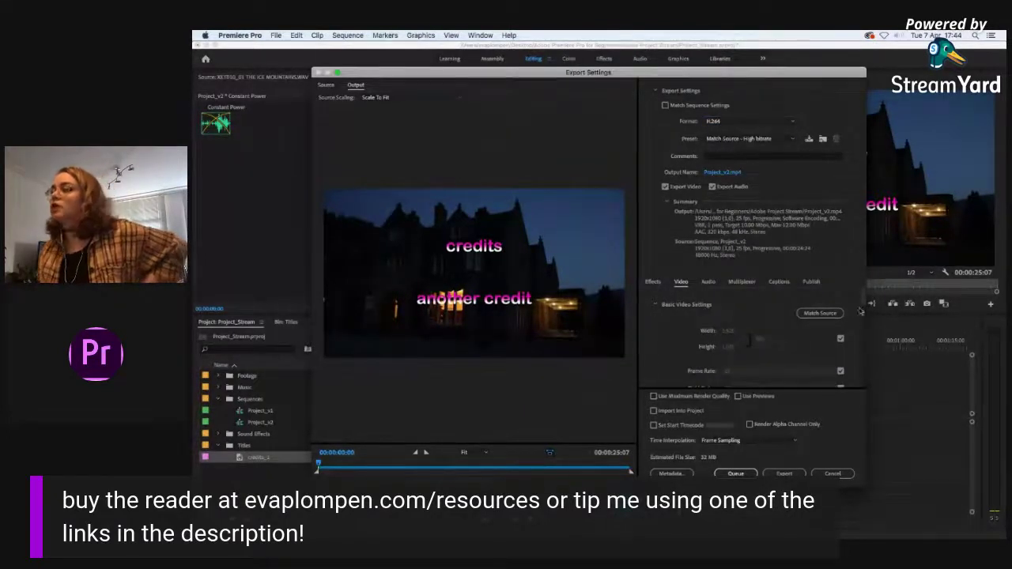
Step: Examine the export's video encoding and bitrate settings, and its audio codec, channel and bitrate settings
scroll(863, 304, "down", 1)
scroll(862, 308, "down", 3)
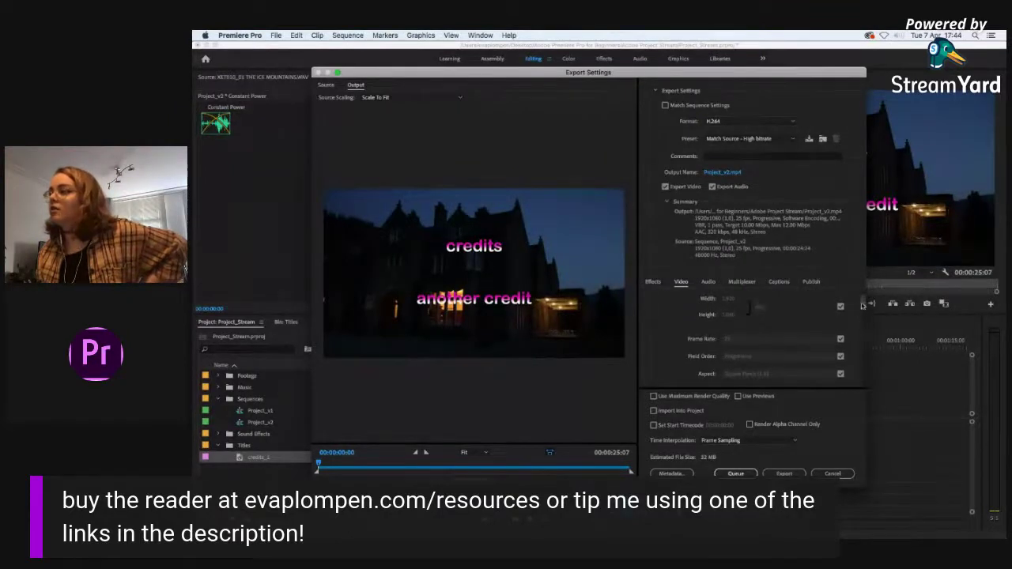
scroll(860, 315, "down", 3)
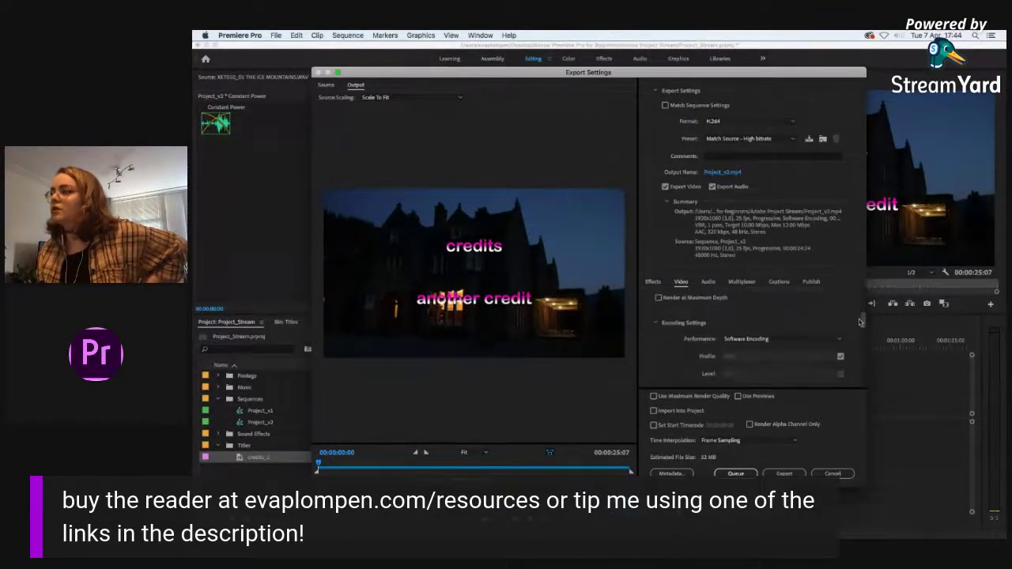
scroll(856, 339, "down", 5)
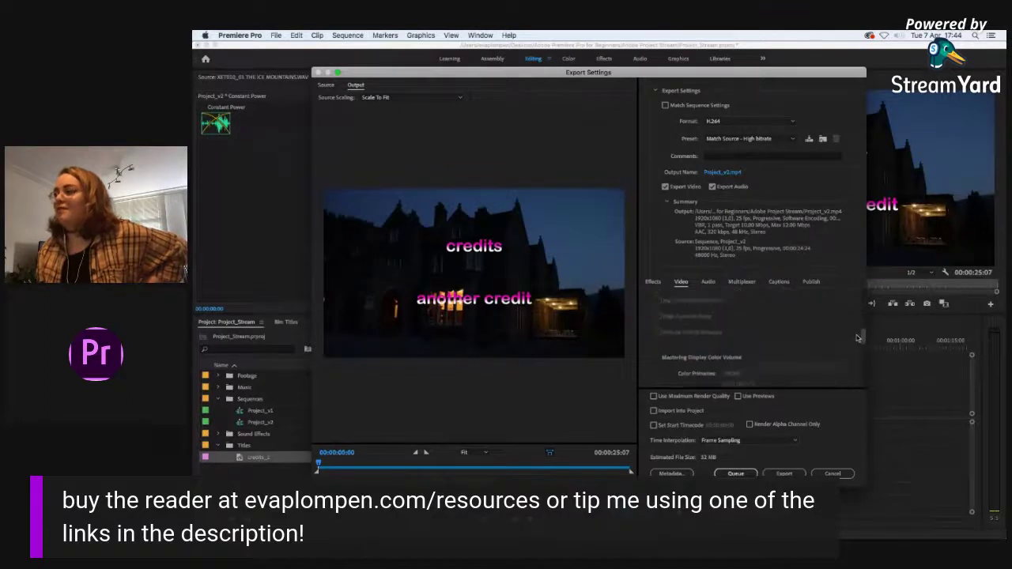
scroll(859, 371, "down", 1)
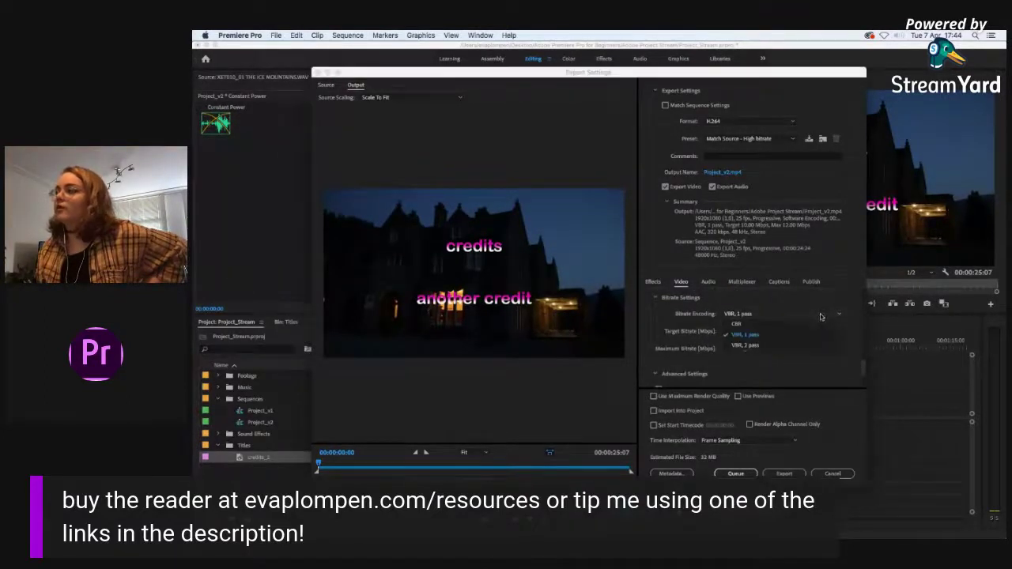
scroll(860, 370, "up", 6)
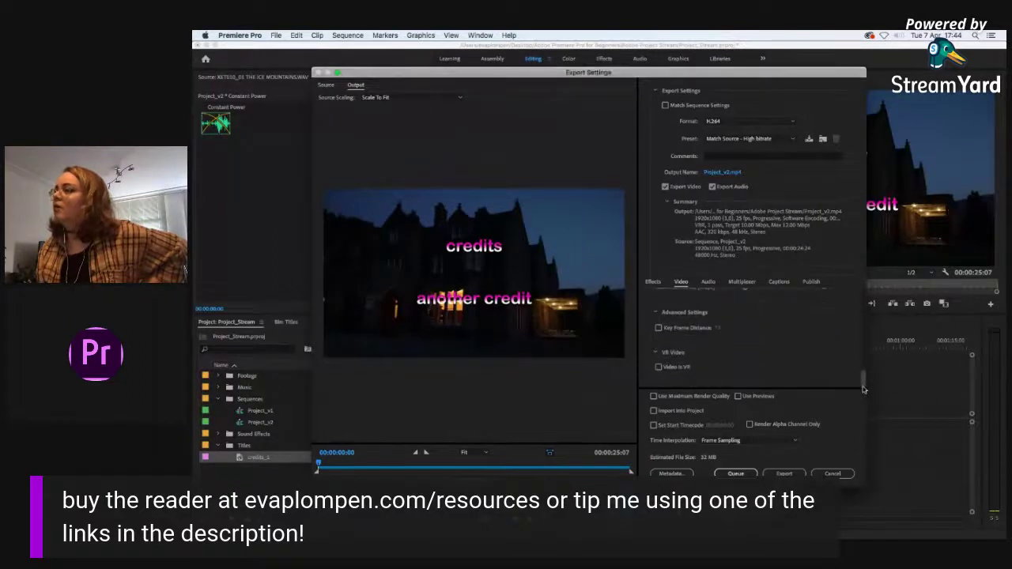
left_click(709, 284)
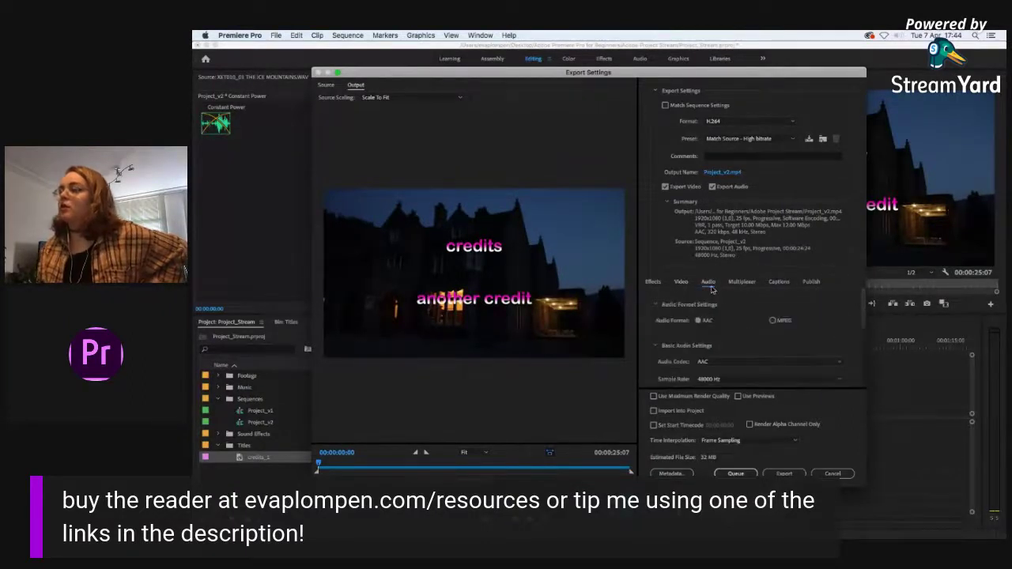
scroll(864, 323, "down", 3)
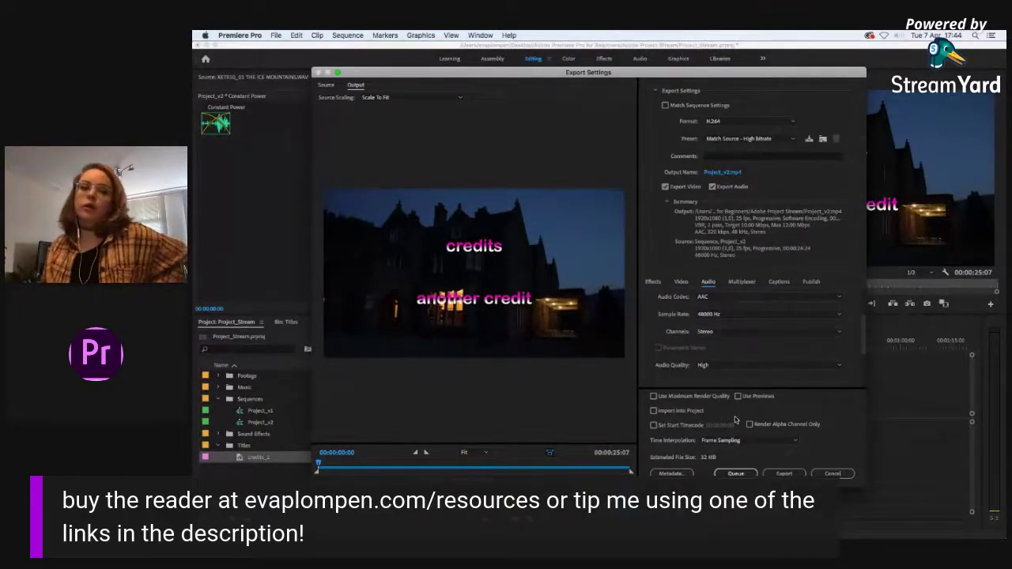
left_click(711, 335)
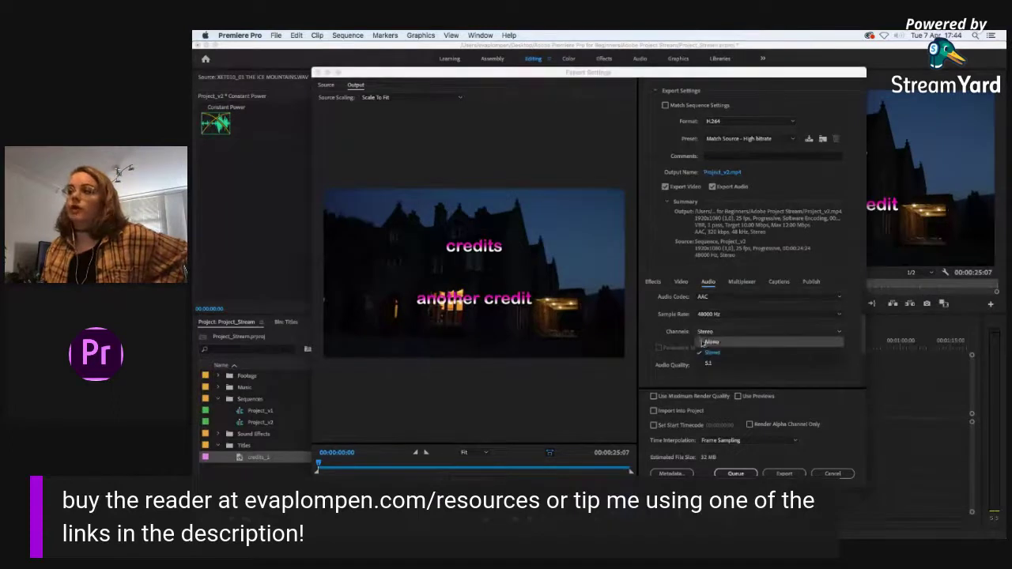
left_click(714, 336)
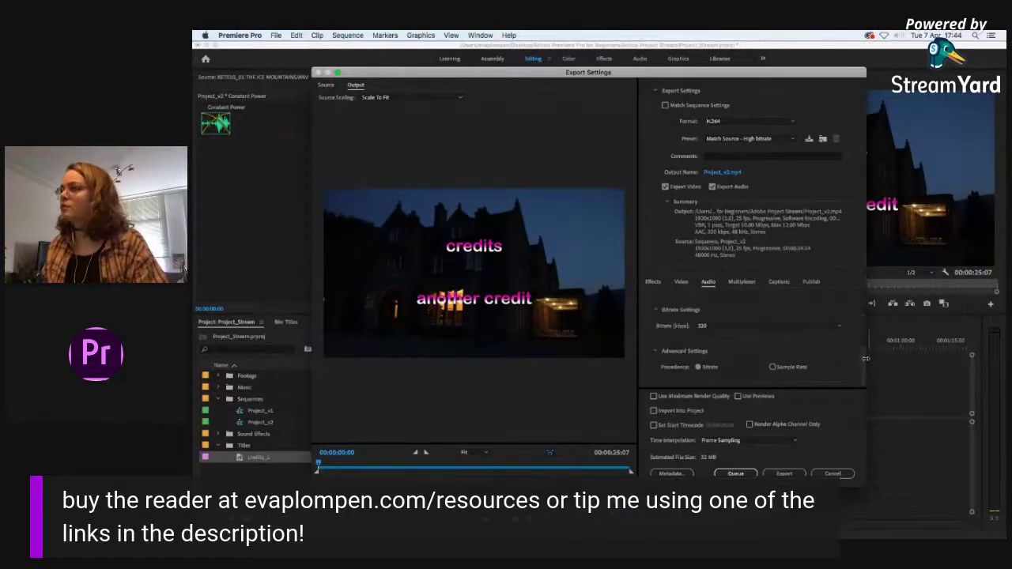
scroll(790, 332, "up", 3)
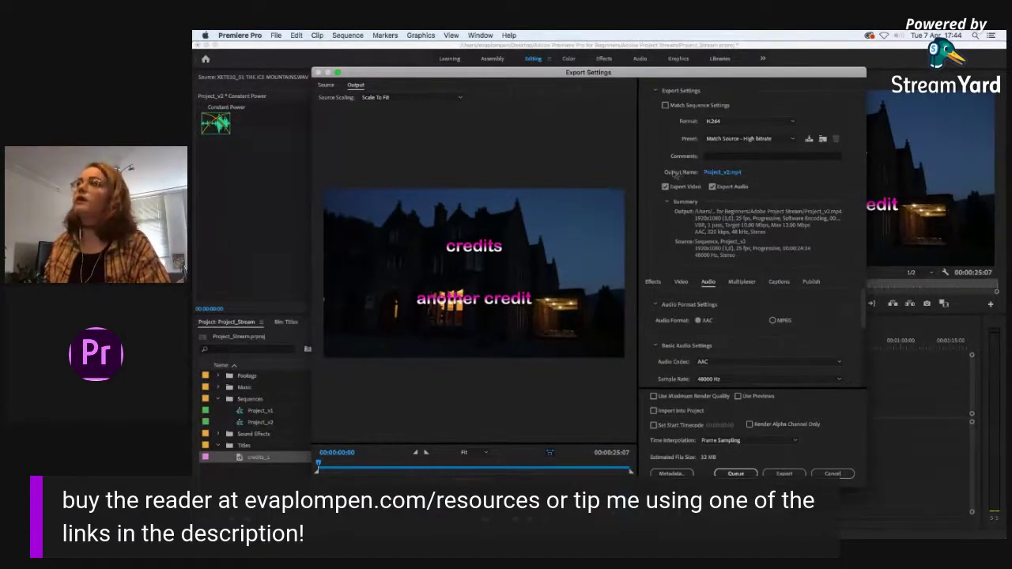
Step: Choose the Exports folder as the destination for the output file
left_click(715, 172)
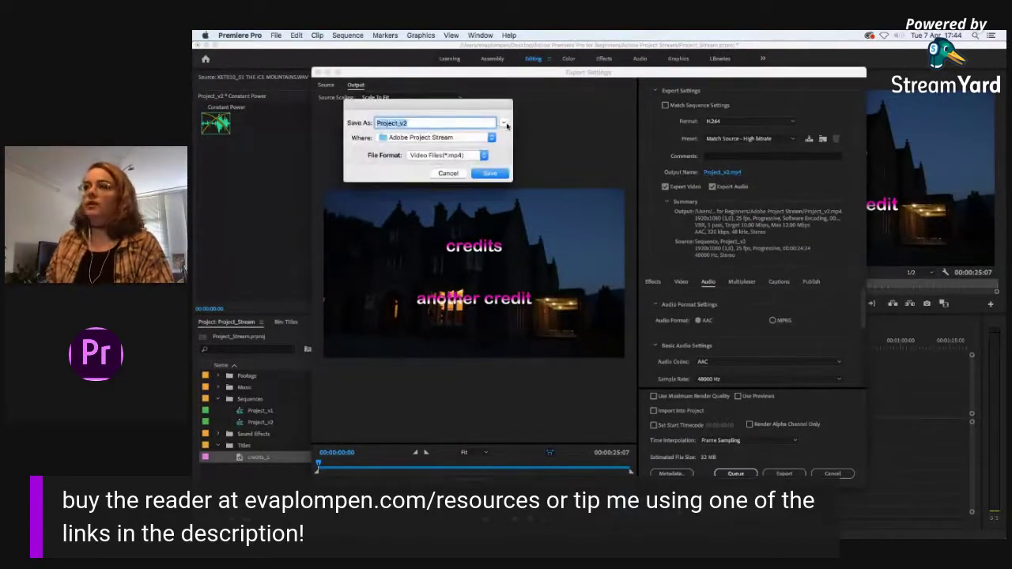
left_click(504, 123)
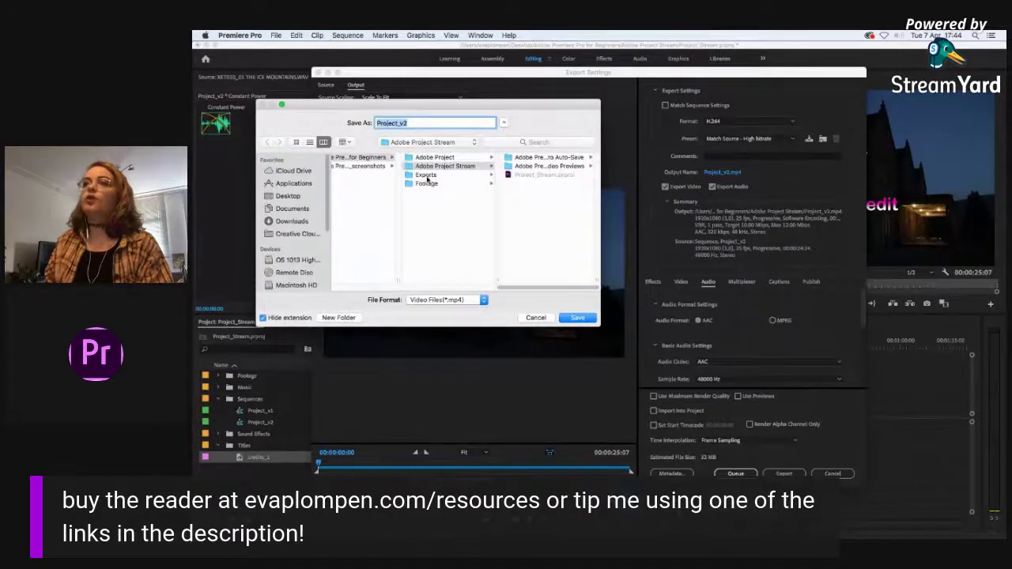
left_click(426, 175)
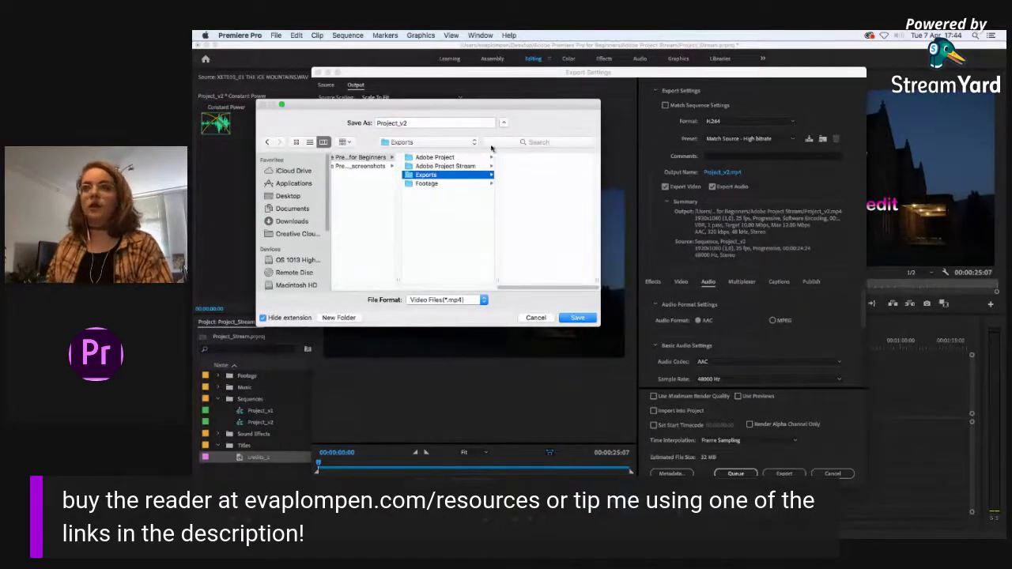
left_click_drag(420, 108, 551, 117)
Step: Name the output file Project_final_h264_20200407, save it to the Exports folder and export the sequence
left_click(557, 132)
type("_final")
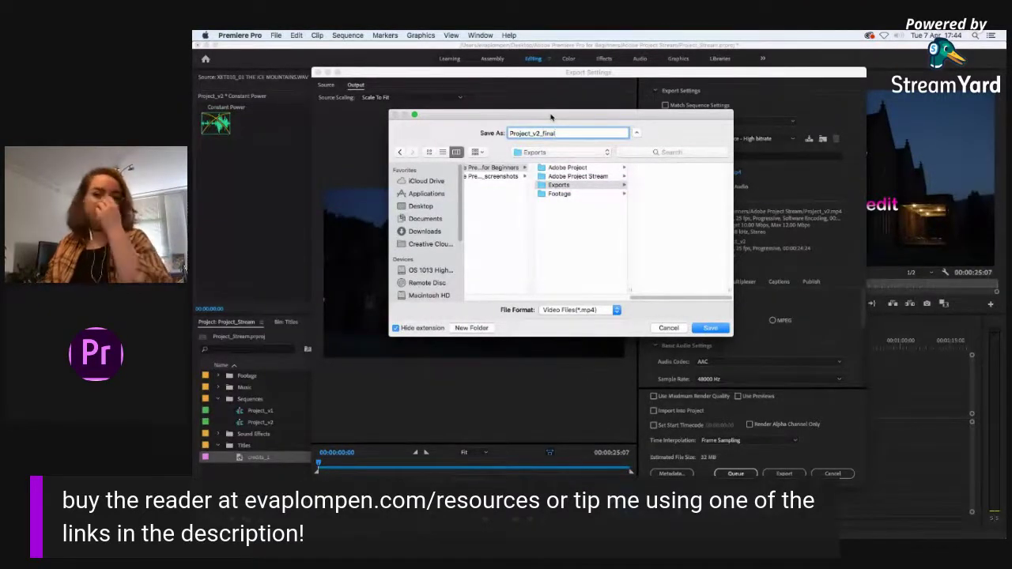
key("BackSpace")
key("BackSpace")
key("BackSpace")
key("BackSpace")
key("BackSpace")
key("BackSpace")
key("BackSpace")
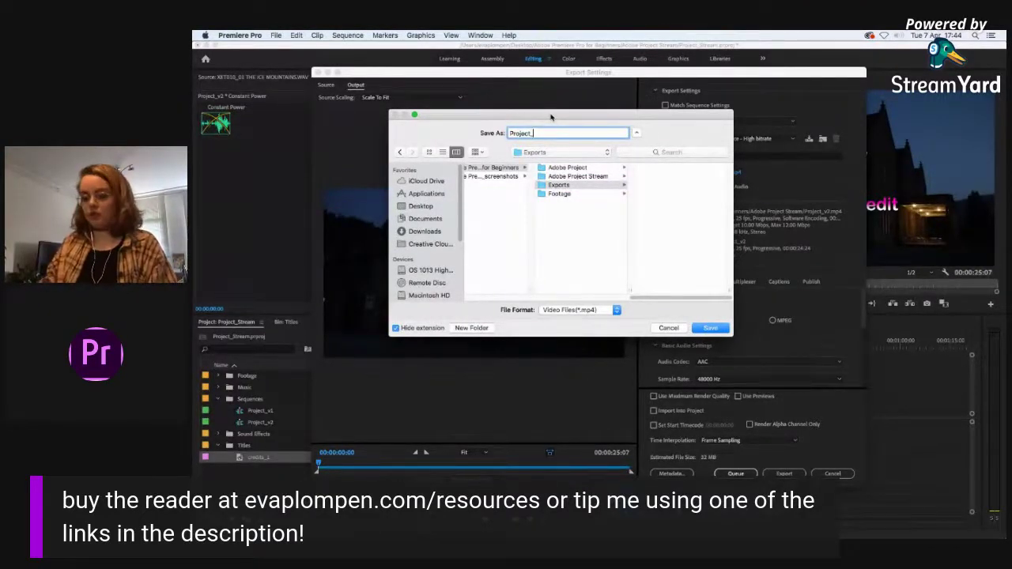
type("fina")
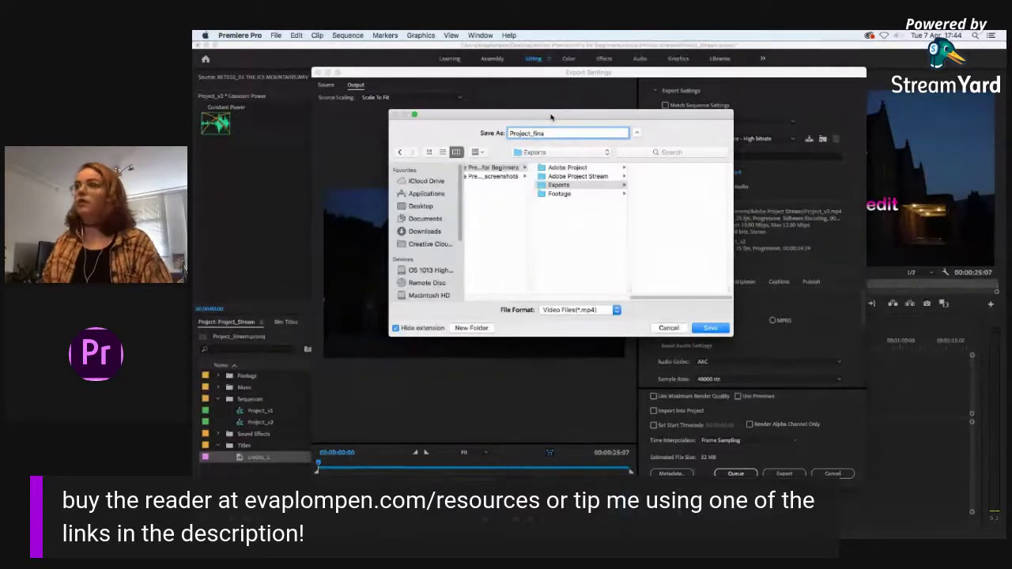
type("l_")
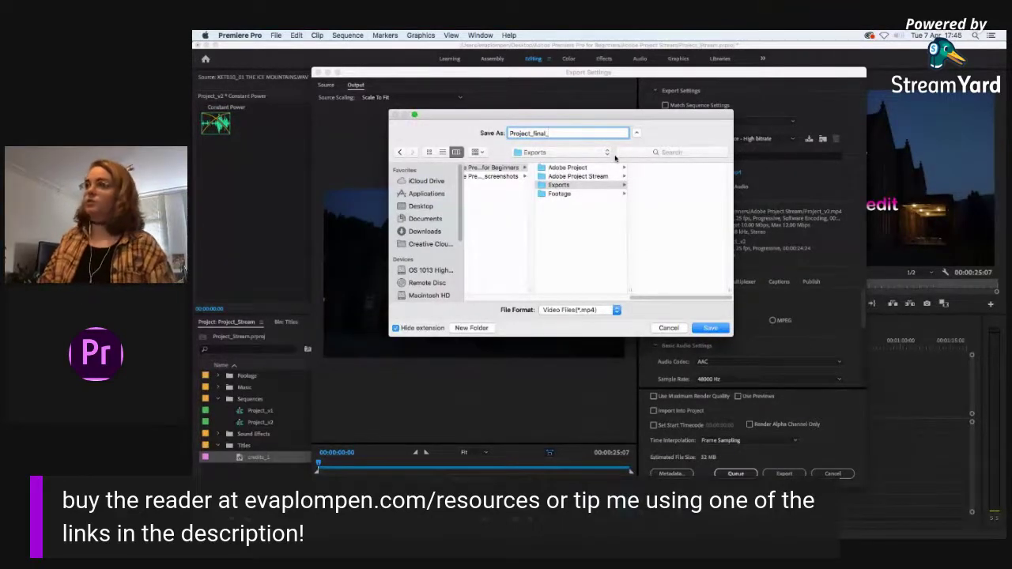
type("64_202")
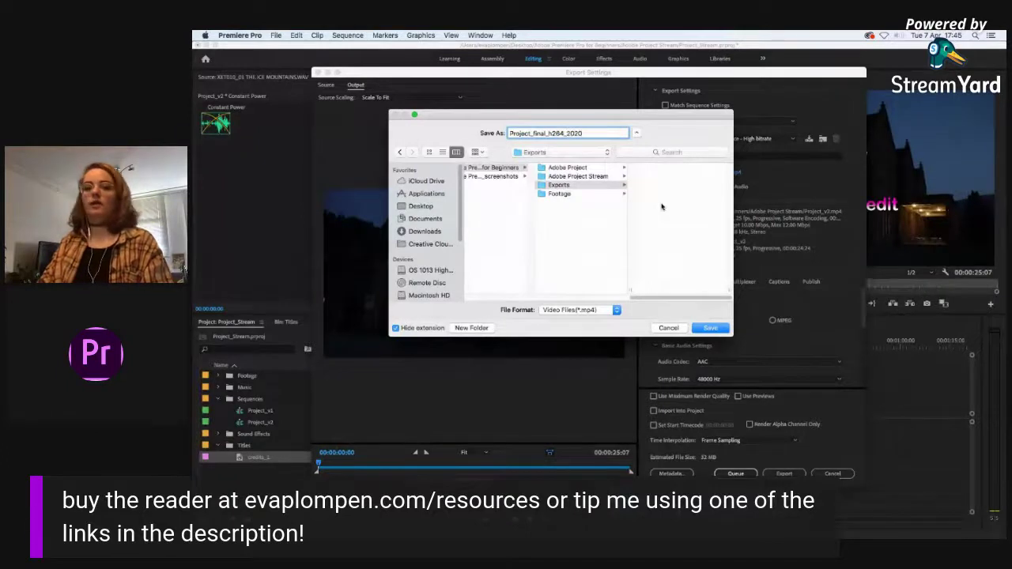
type("0407")
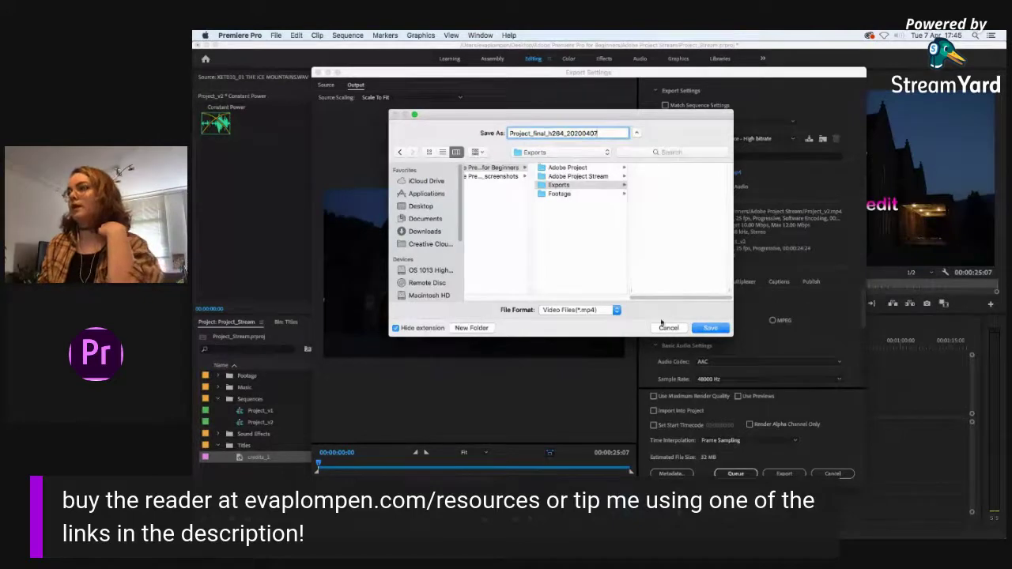
left_click(710, 326)
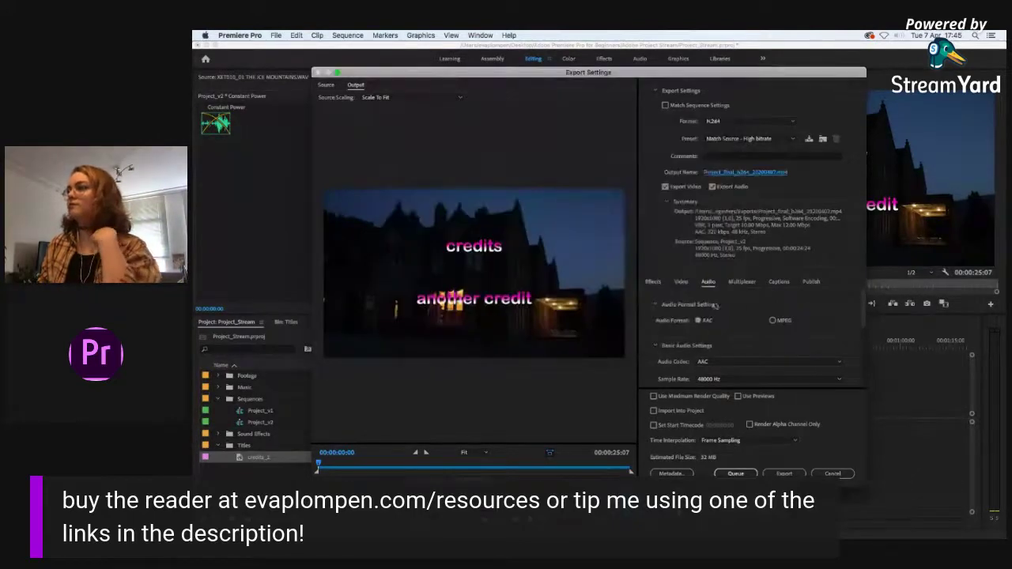
left_click(735, 472)
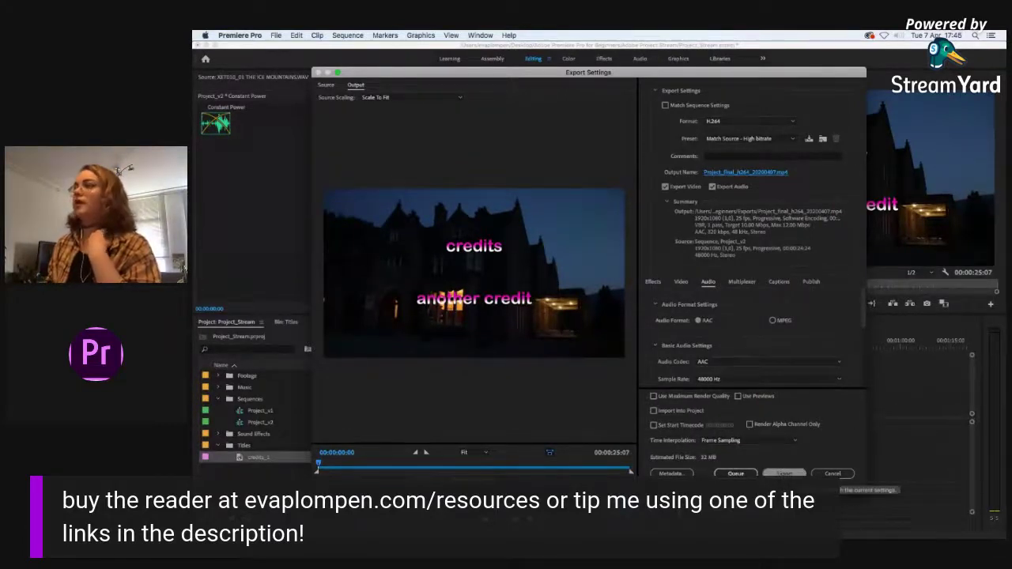
left_click(783, 473)
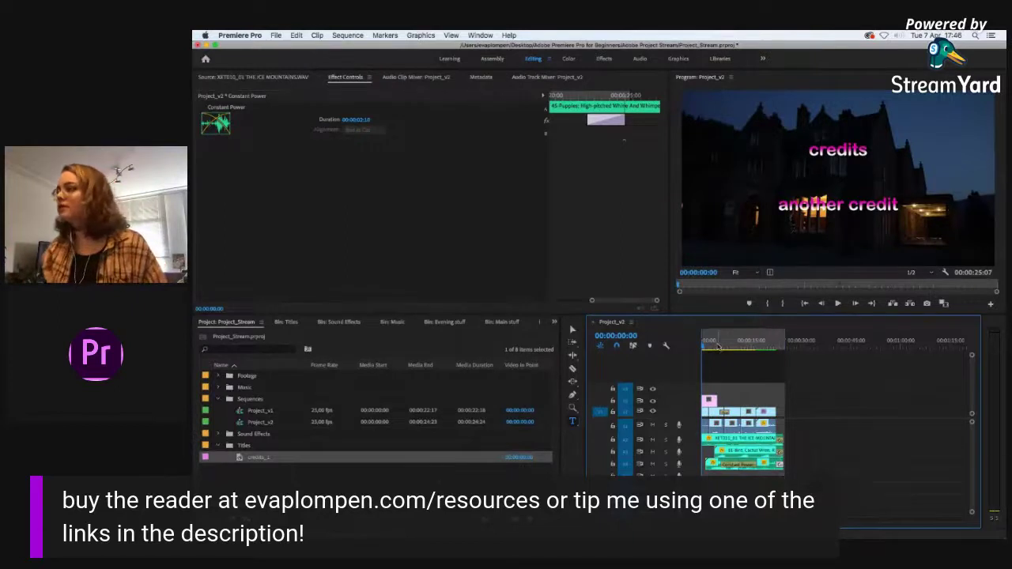
Step: Switch to Finder and open the exported Project_final_h264_20200407.mp4 from the Exports folder in QuickTime Player
key("super+Tab")
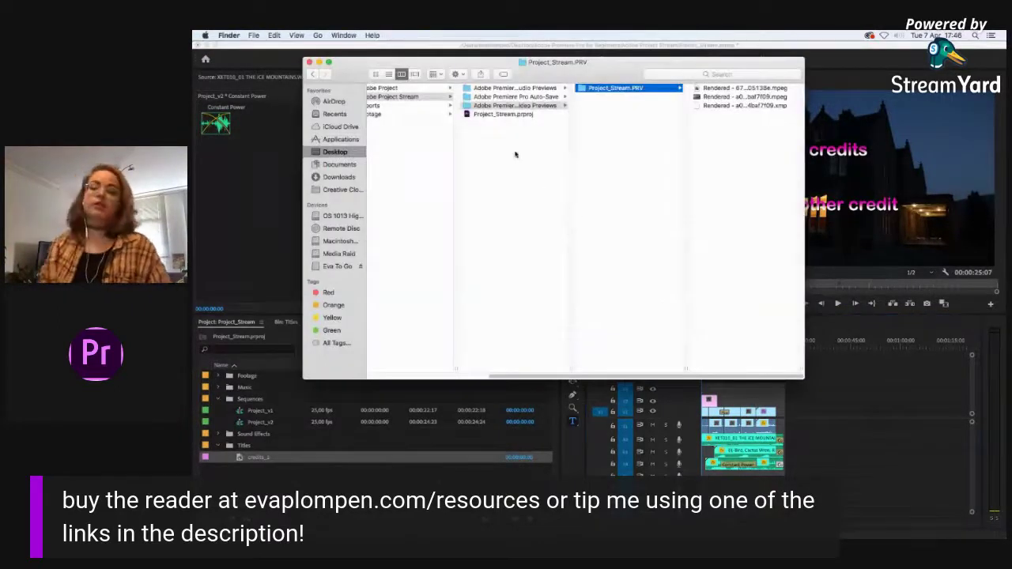
left_click(431, 105)
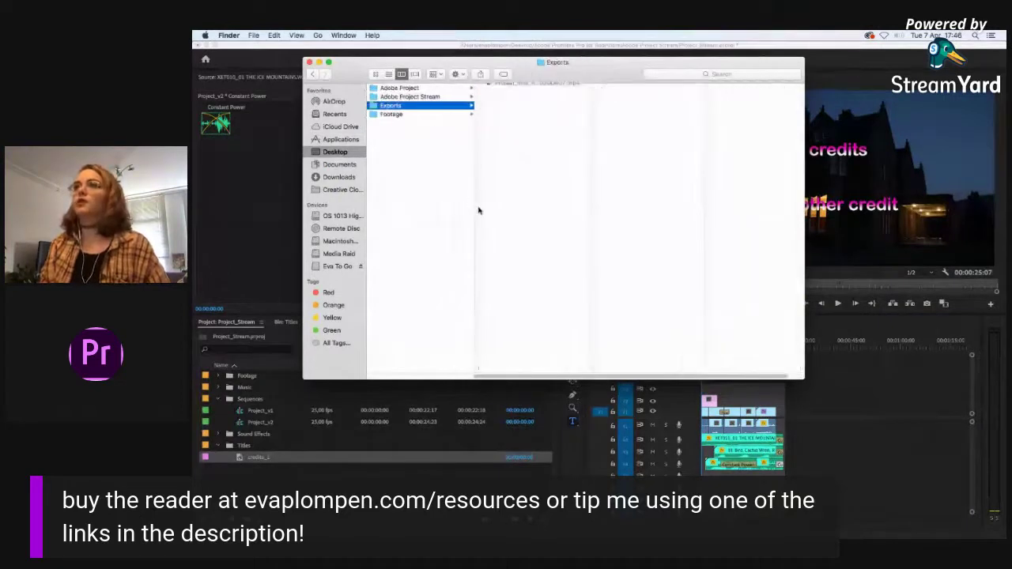
left_click(527, 89)
left_click(523, 221)
left_click(523, 90)
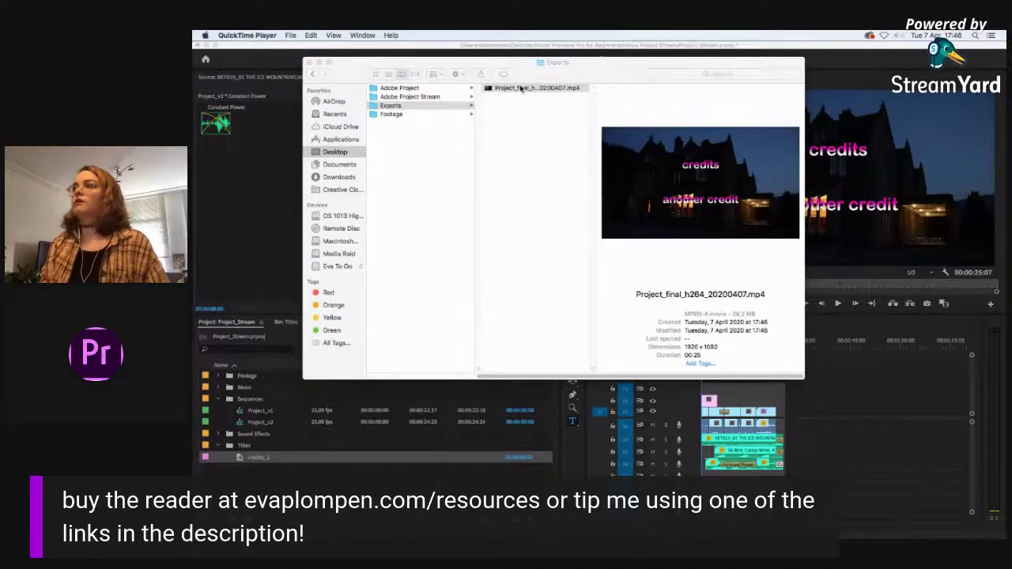
Step: Play the exported video, skip ahead to its end and close the player window
key("space")
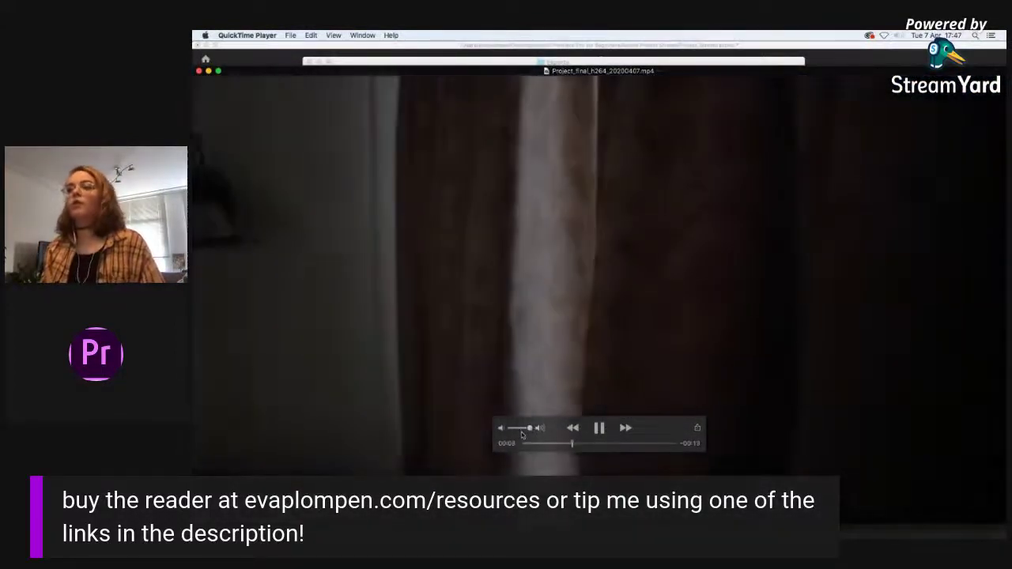
key("space")
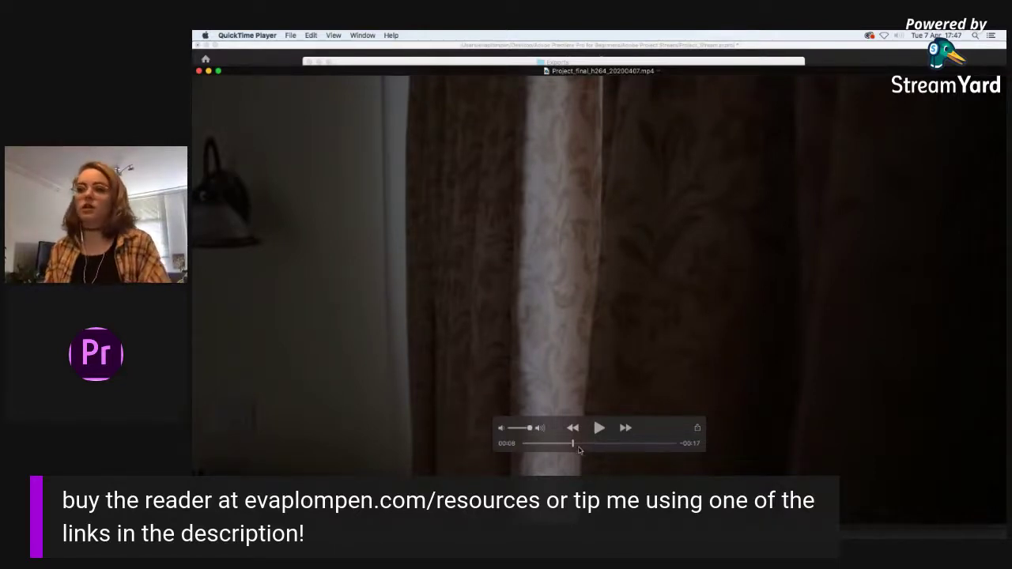
left_click(604, 443)
mouse_move(604, 443)
left_mouse_down()
mouse_move(672, 443)
mouse_move(618, 443)
left_mouse_up()
left_click(624, 432)
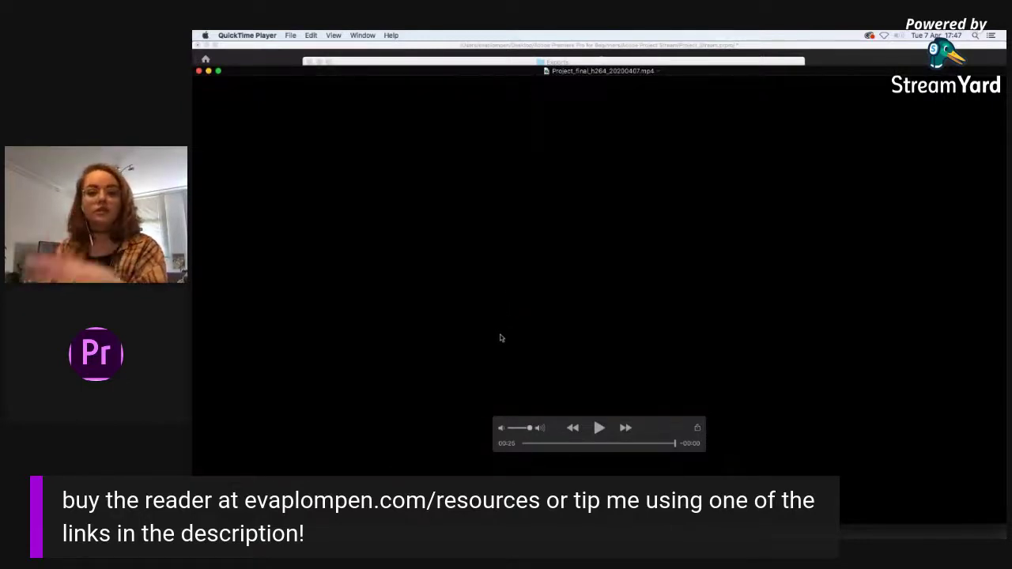
left_click_drag(432, 70, 428, 65)
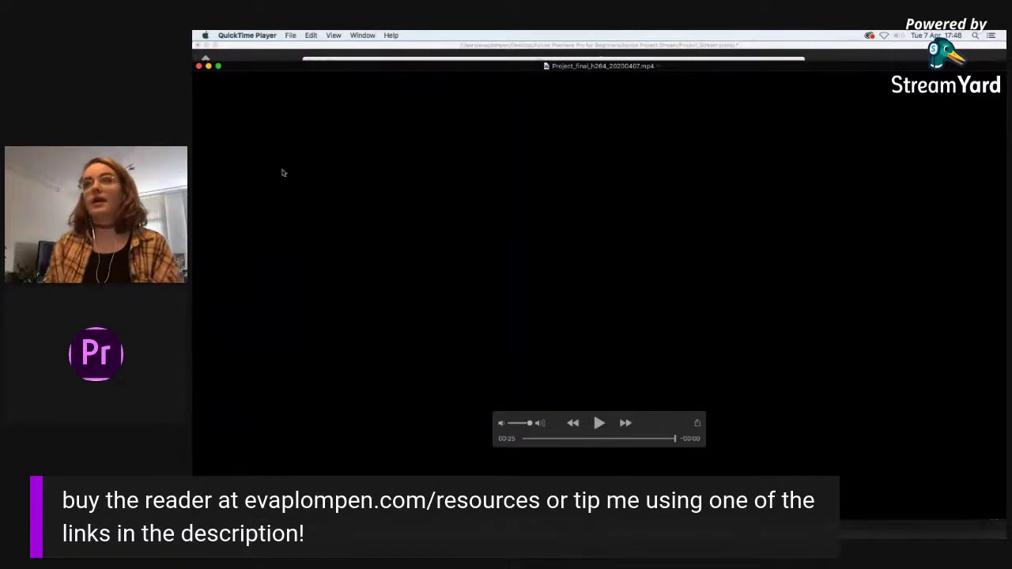
left_click(199, 66)
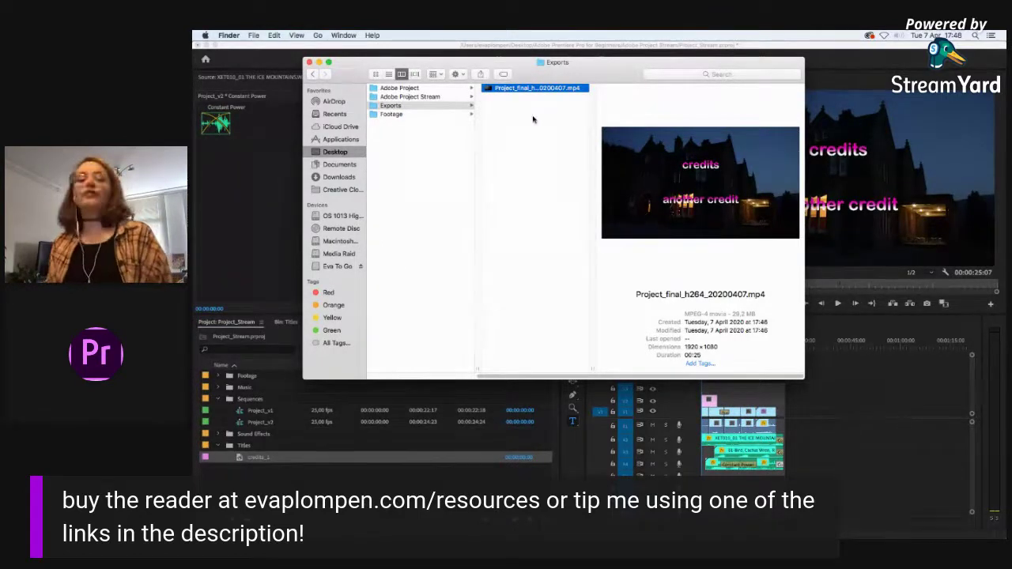
Step: Switch back to Premiere Pro and show the History panel to review the project's past edits
key("super+Tab")
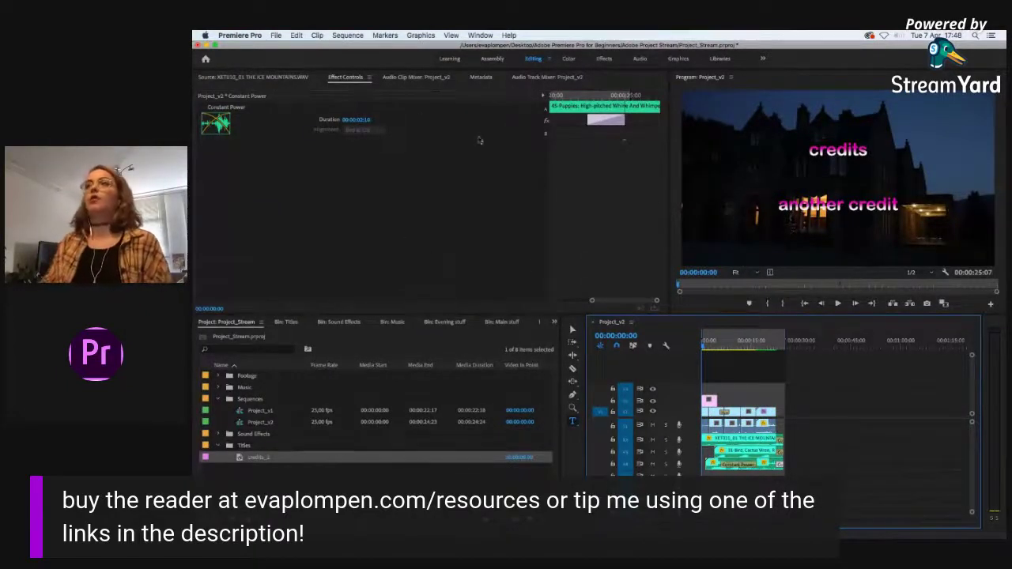
left_click(430, 37)
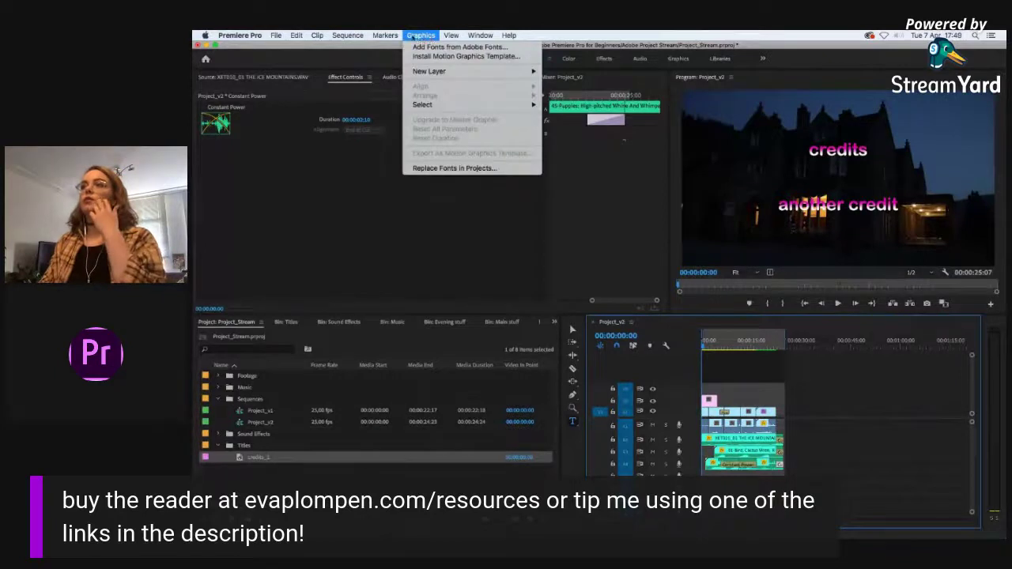
mouse_move(367, 35)
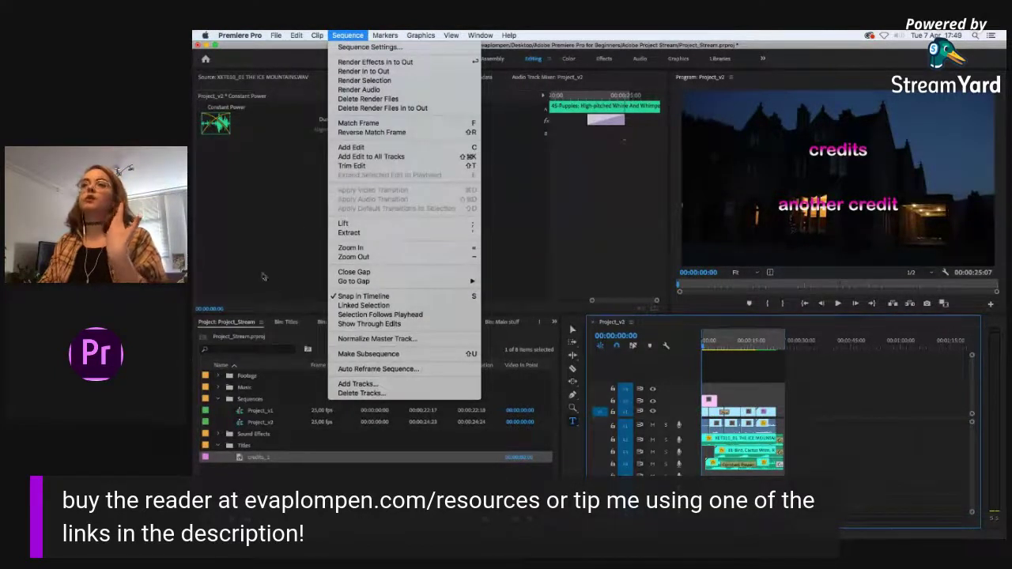
left_click(308, 267)
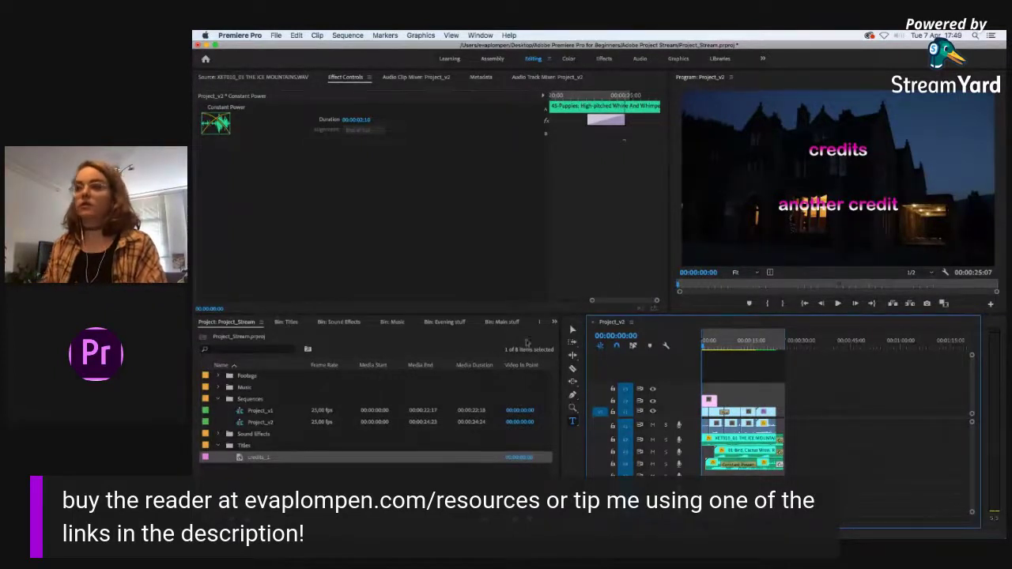
left_click(556, 322)
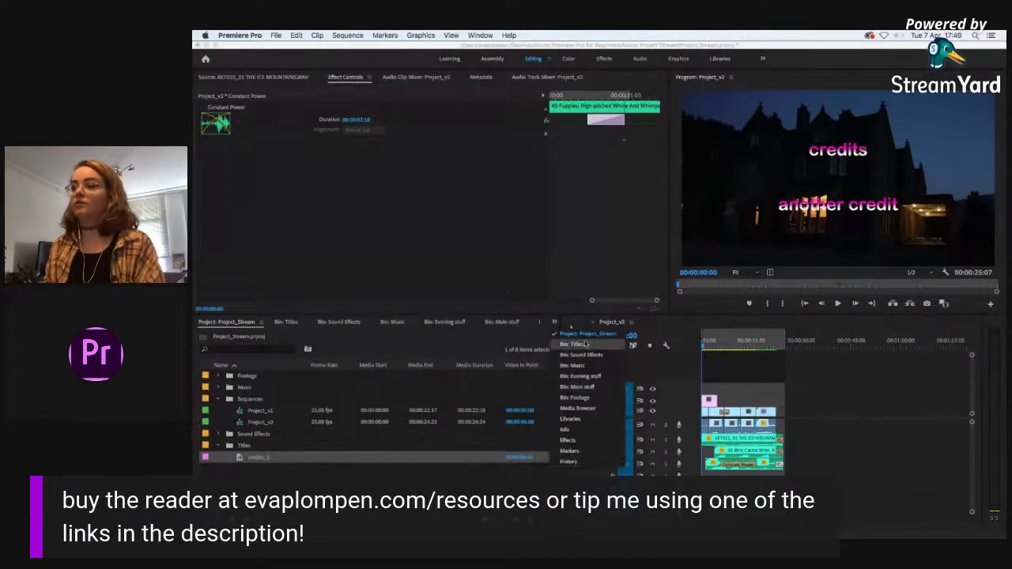
left_click(572, 462)
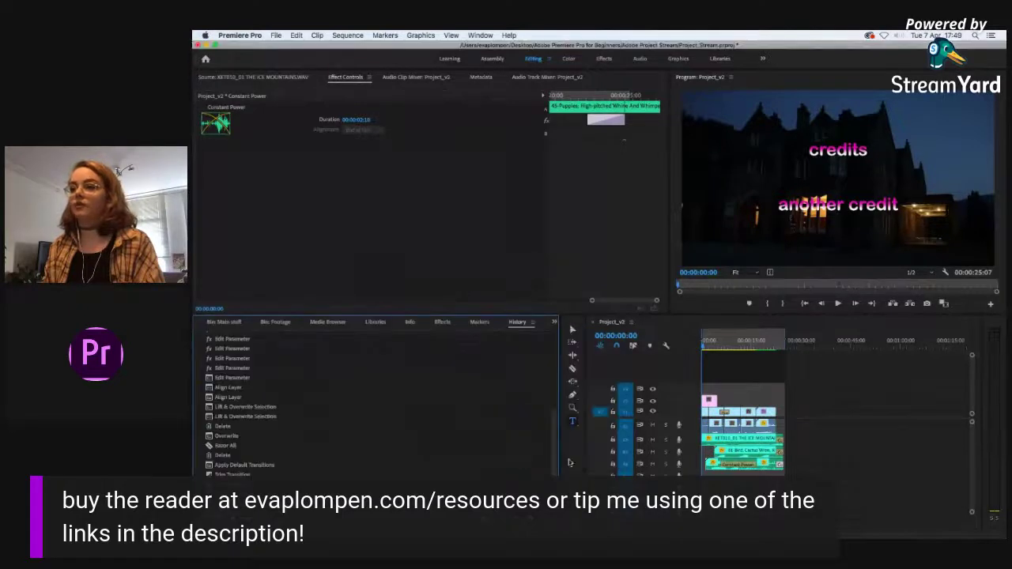
Step: Close the History panel and bring the Project_Stream project panel back into view
mouse_move(553, 447)
left_mouse_down()
mouse_move(553, 376)
mouse_move(554, 449)
left_mouse_up()
left_click(554, 321)
left_click(543, 335)
left_click(555, 321)
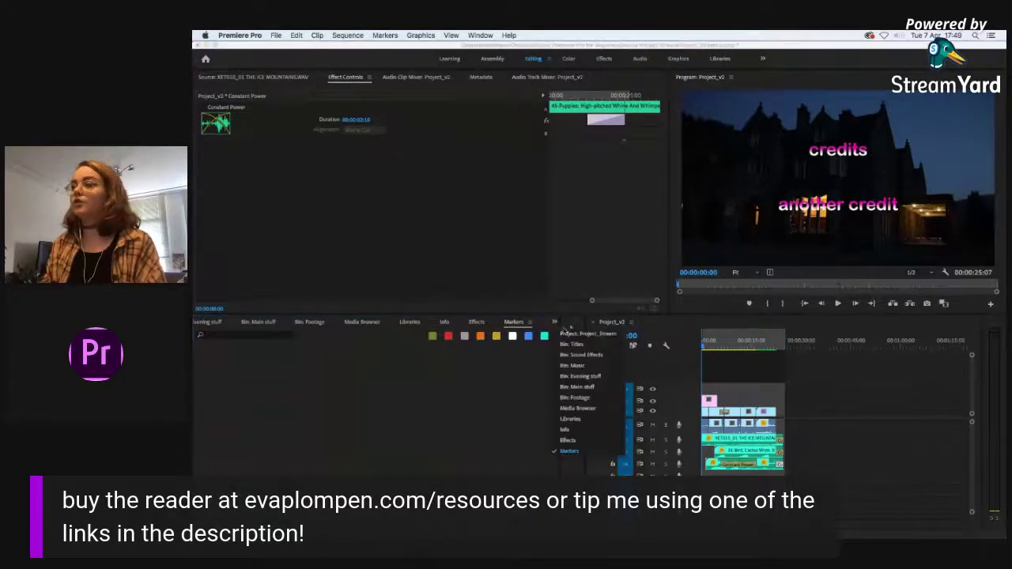
left_click(585, 333)
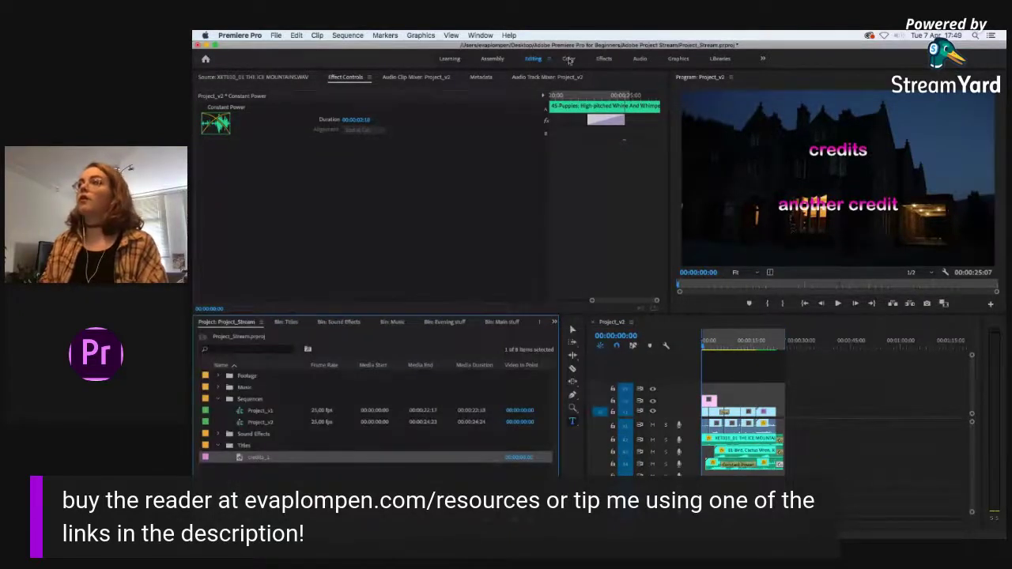
Step: Examine the Audio and Effects workspaces, including the Essential Graphics templates, and return to the Editing workspace
left_click(641, 59)
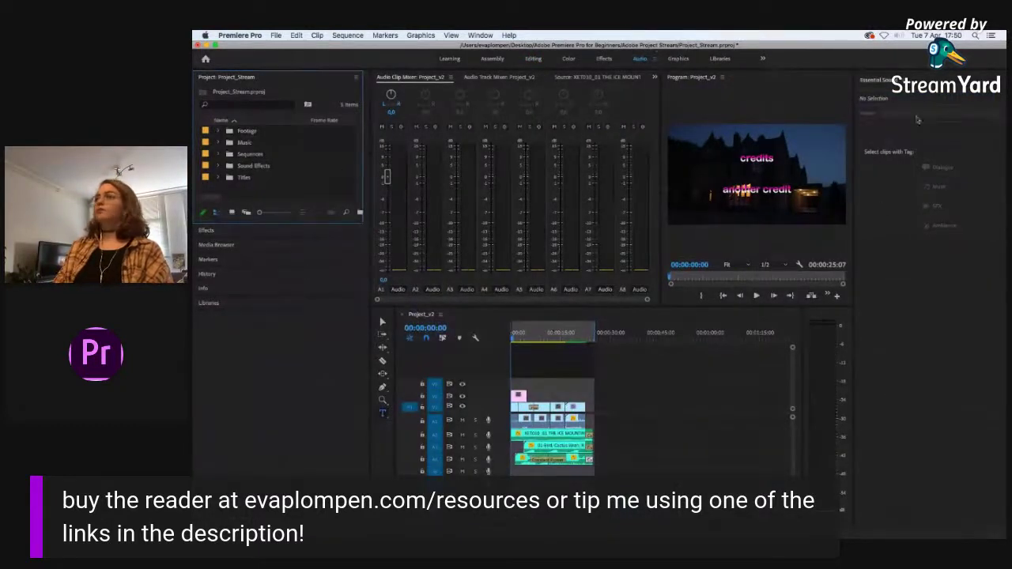
left_click(603, 59)
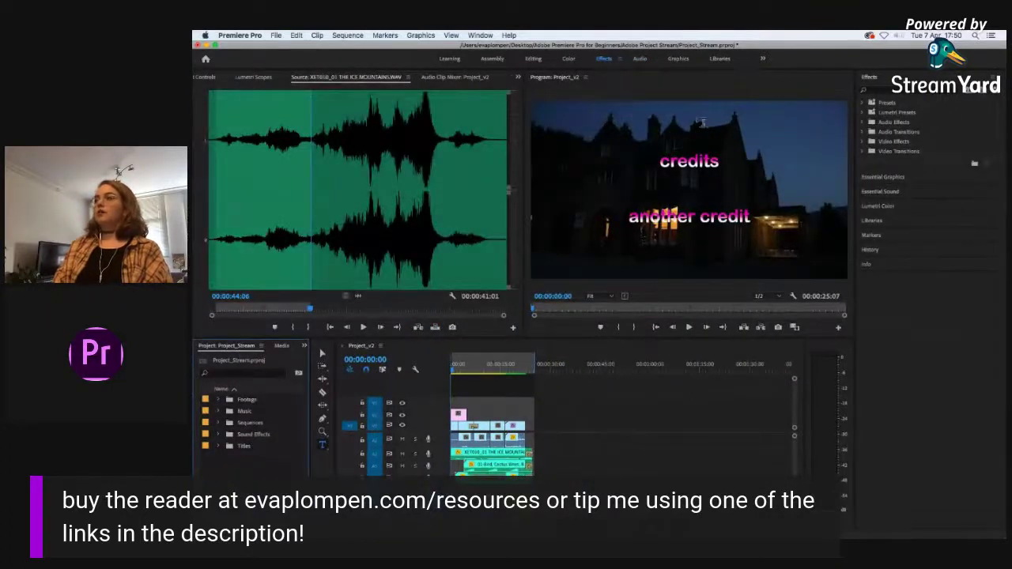
left_click(899, 180)
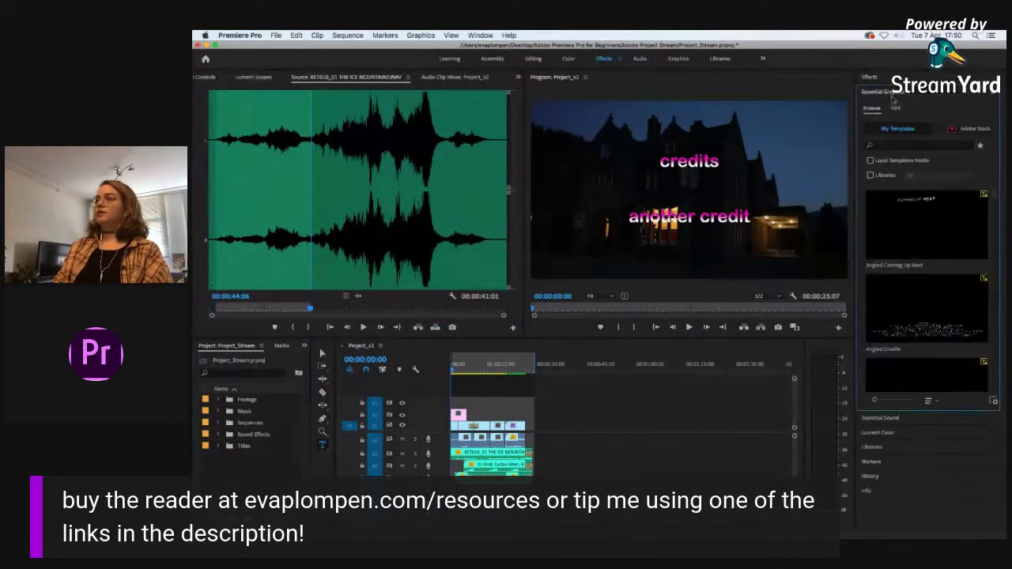
left_click(886, 80)
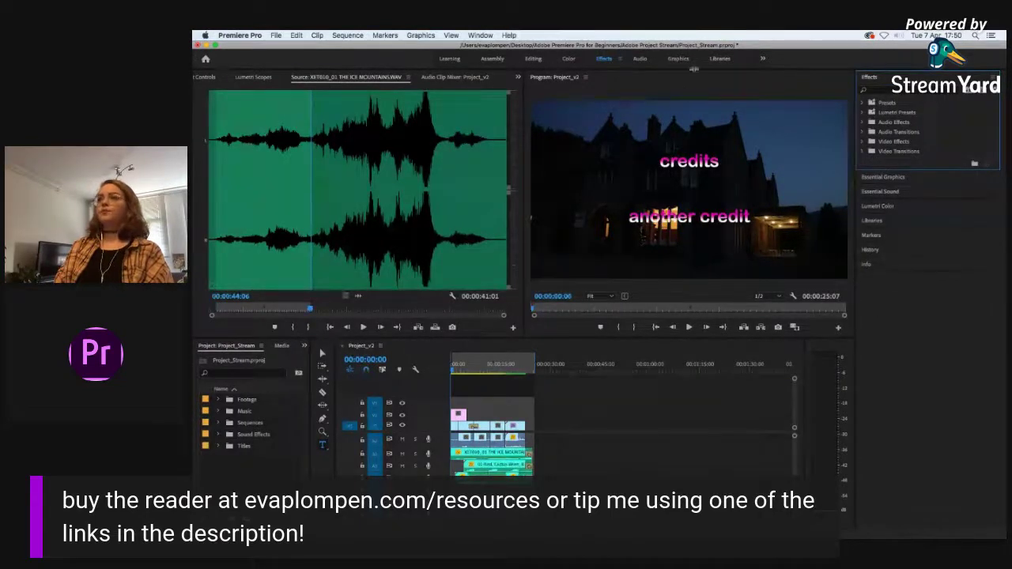
left_click(537, 60)
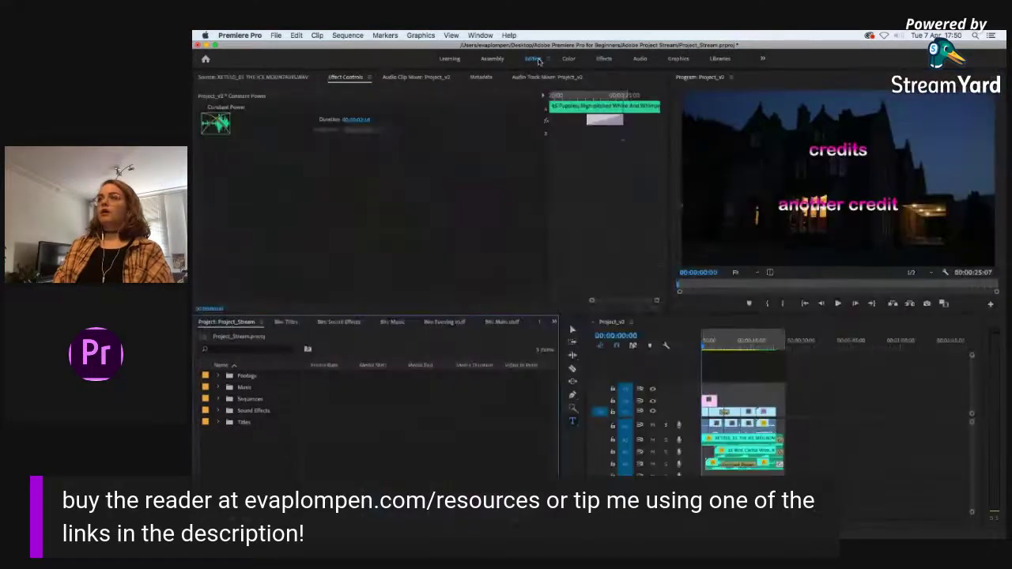
Step: View the Lumetri Color controls for the curtain clip in the Color workspace at 00:00:09:01, and return to Editing
left_click(568, 59)
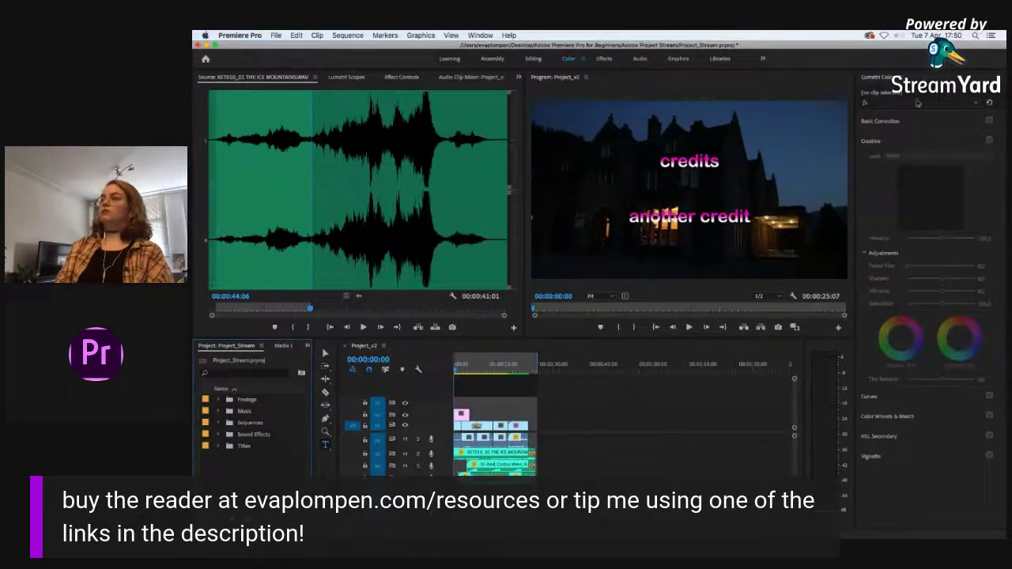
left_click(488, 427)
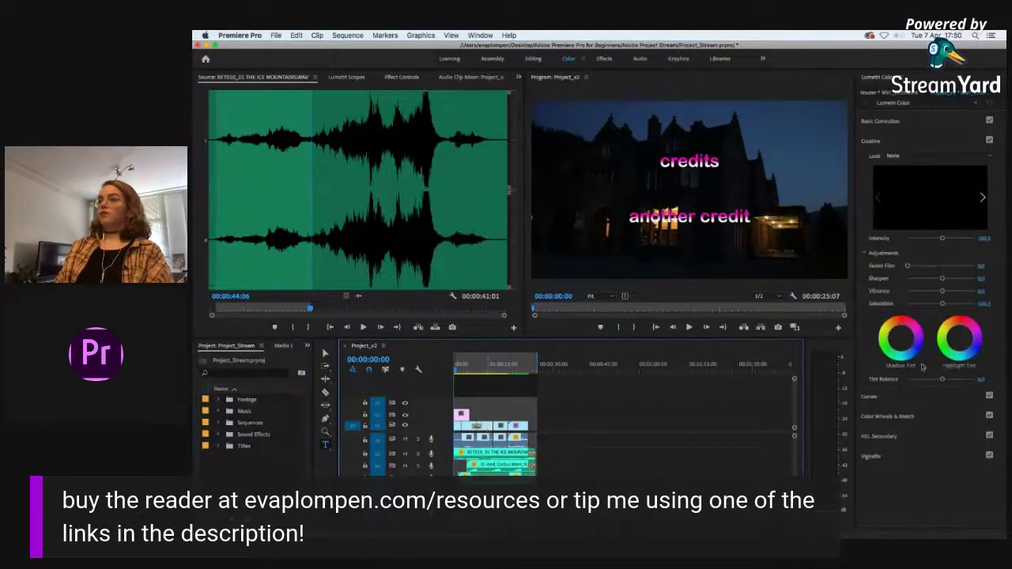
key("Down")
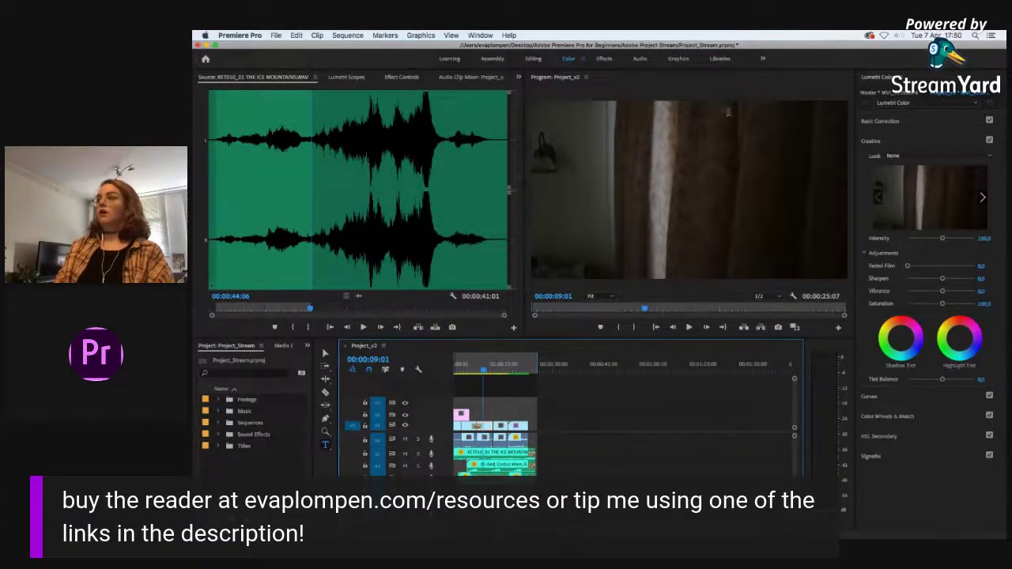
left_click(532, 59)
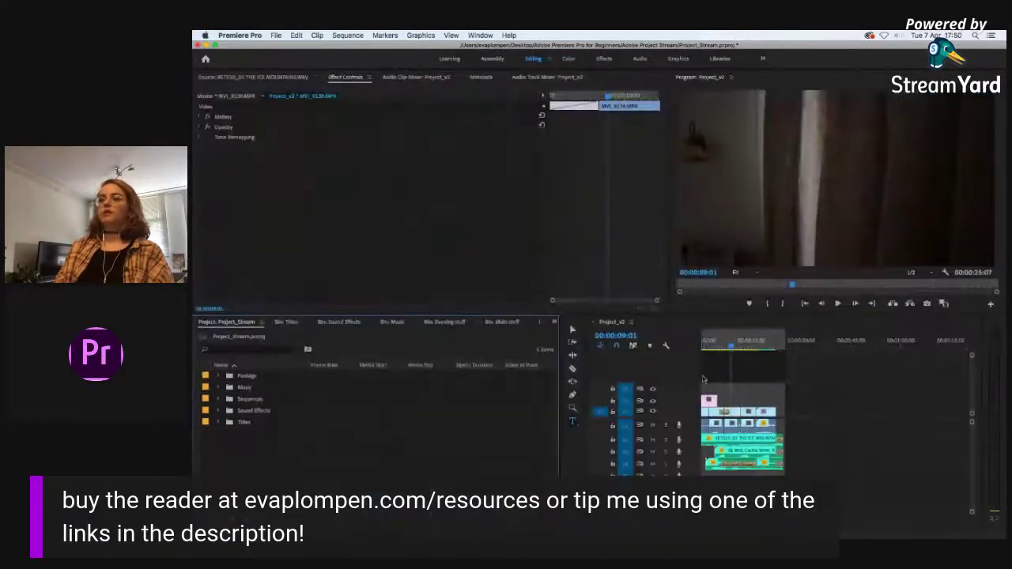
Step: Resize the Editing layout to widen the timeline and Program monitor, and show the ice mountain sound clip in the Source monitor
left_click_drag(560, 371, 342, 365)
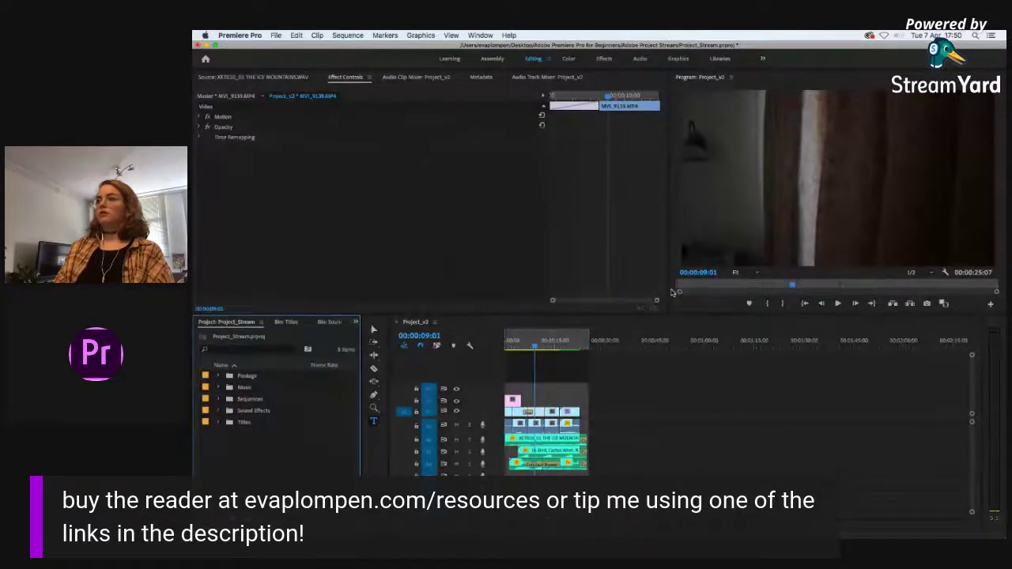
left_click_drag(669, 289, 587, 290)
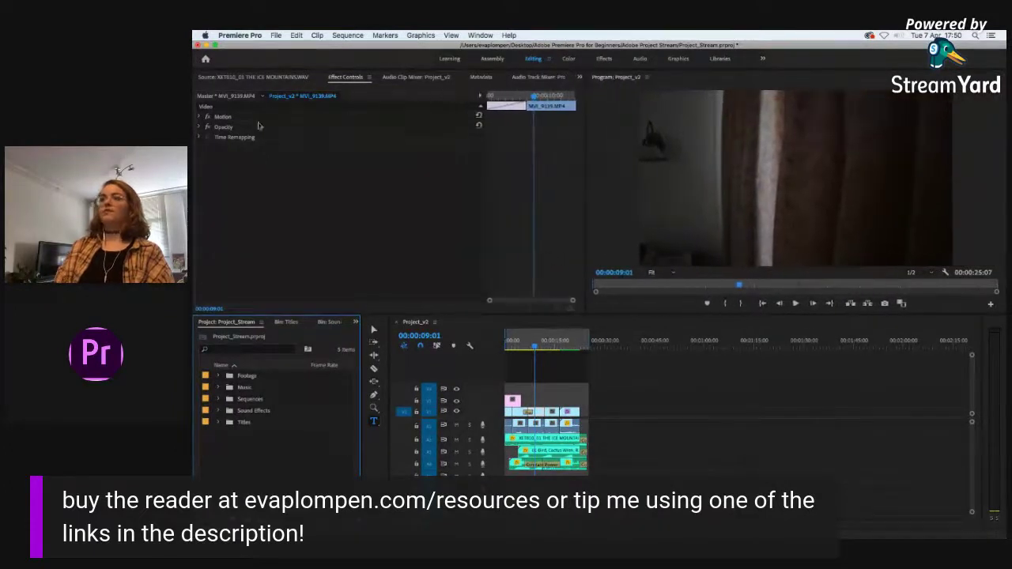
left_click(260, 76)
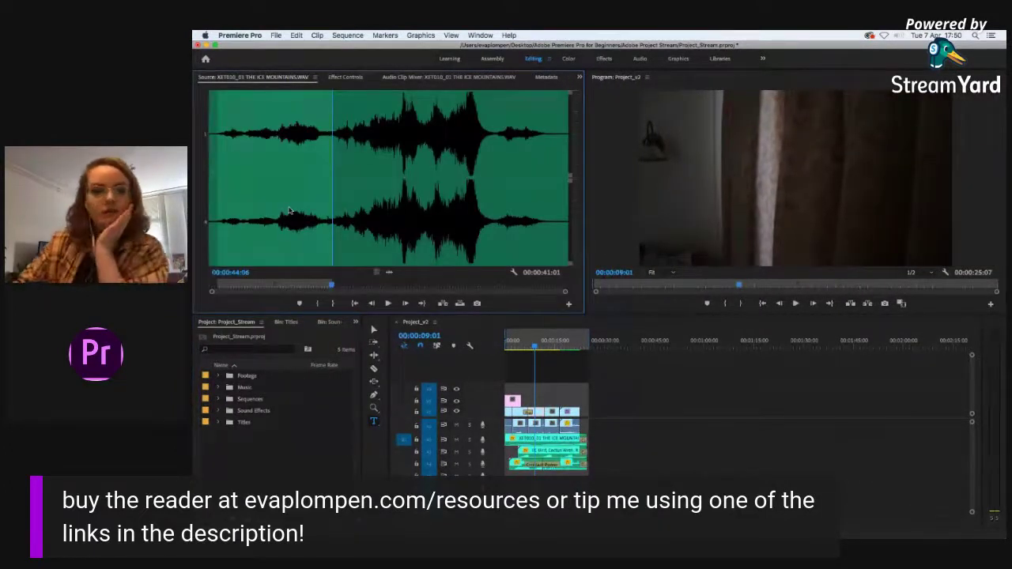